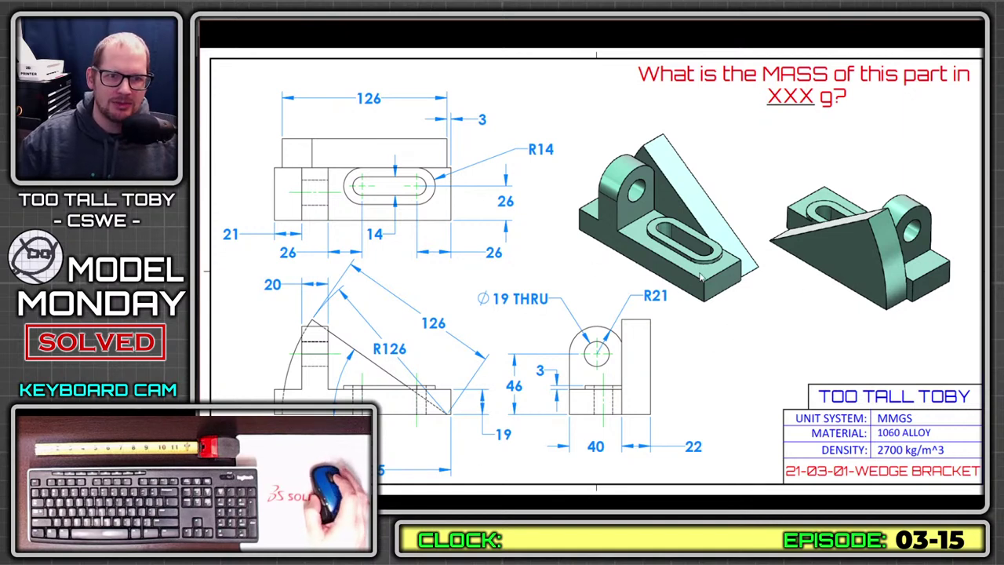
- Advance the slides past the bracket drawing and the leaderboard to the LIVE SOLVES title
click(645, 303)
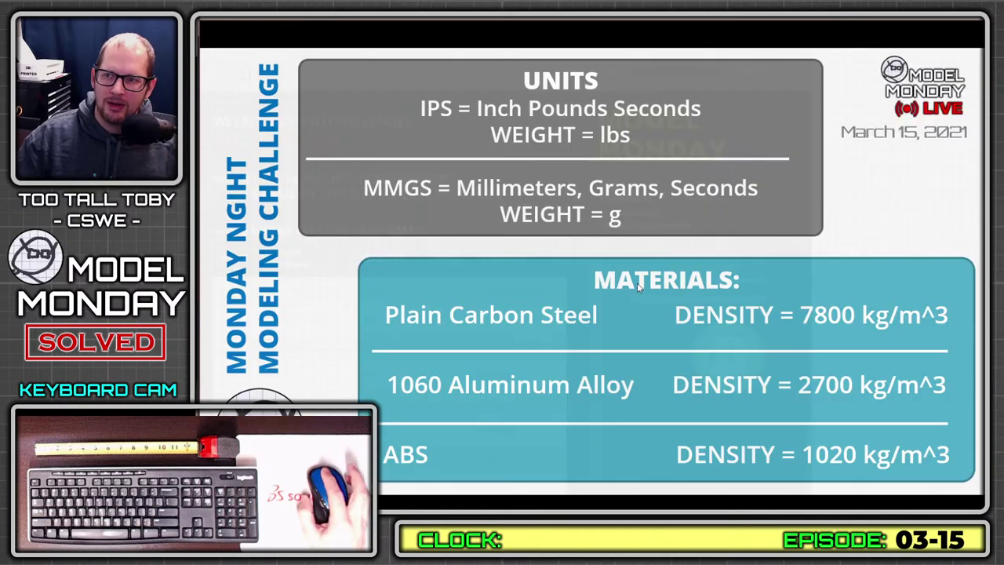
click(637, 282)
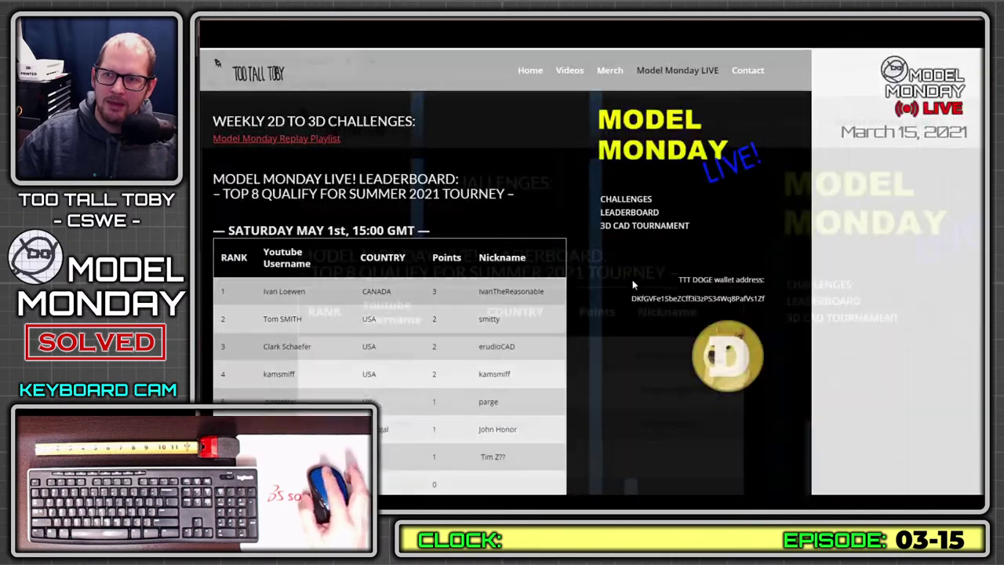
click(637, 284)
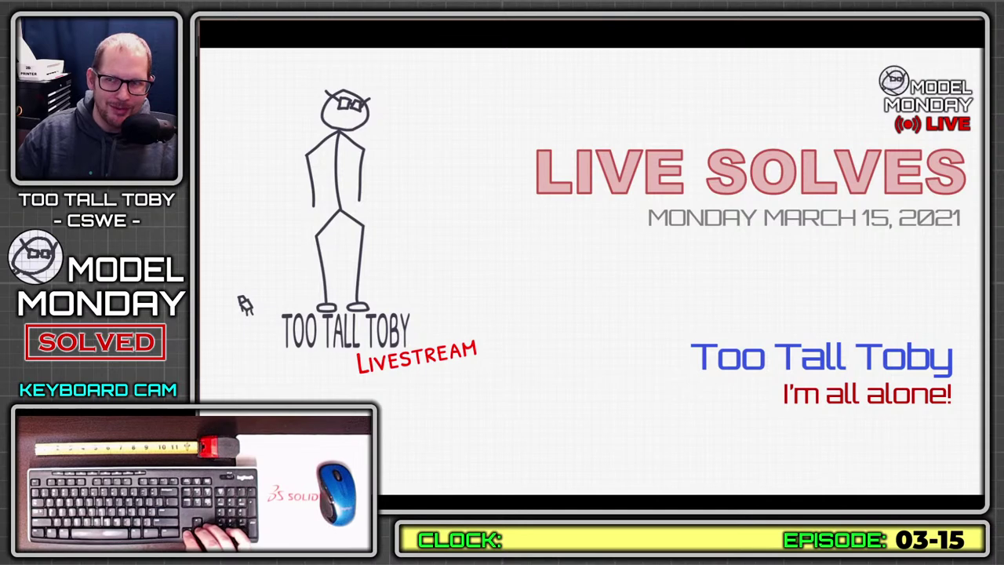
- Advance through the Season 3, 3 CHALLENGES and POINTS ARE LIVE slides to the leaderboard
key(Right)
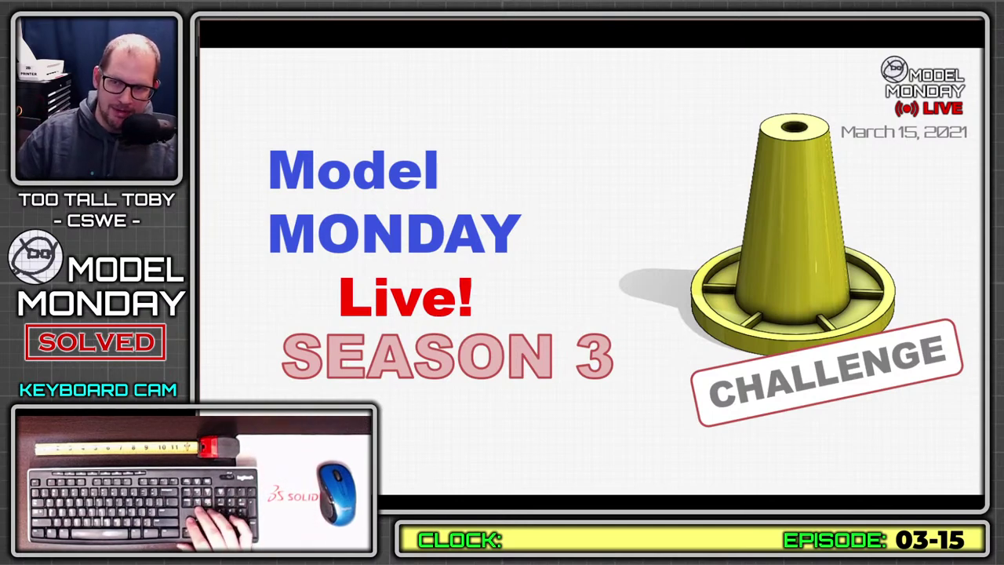
key(Right)
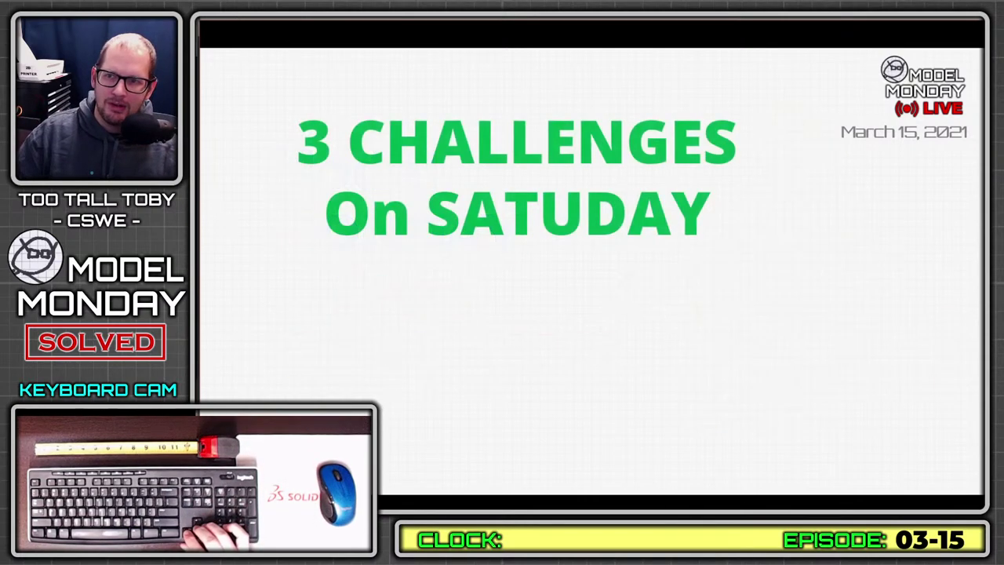
key(Right)
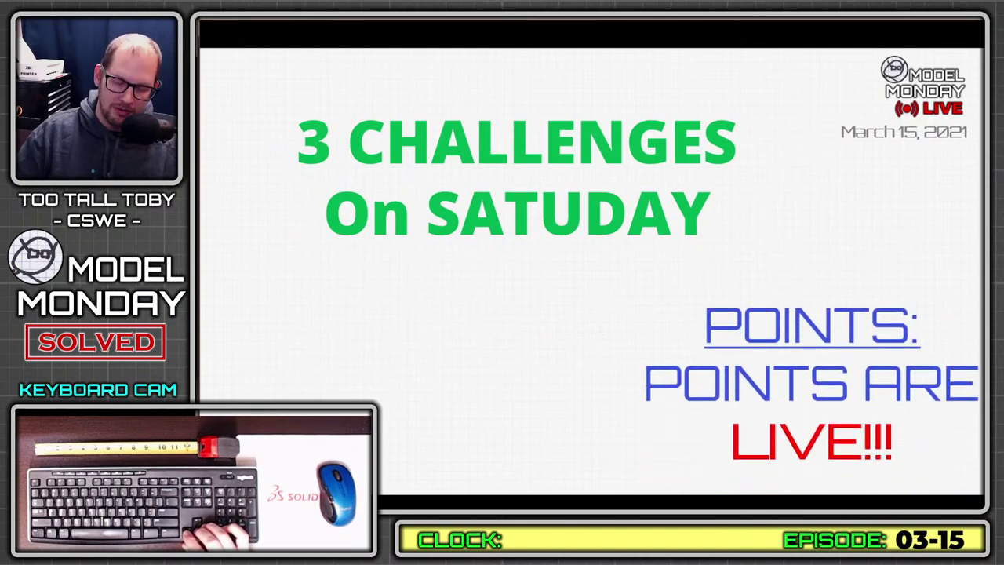
key(Right)
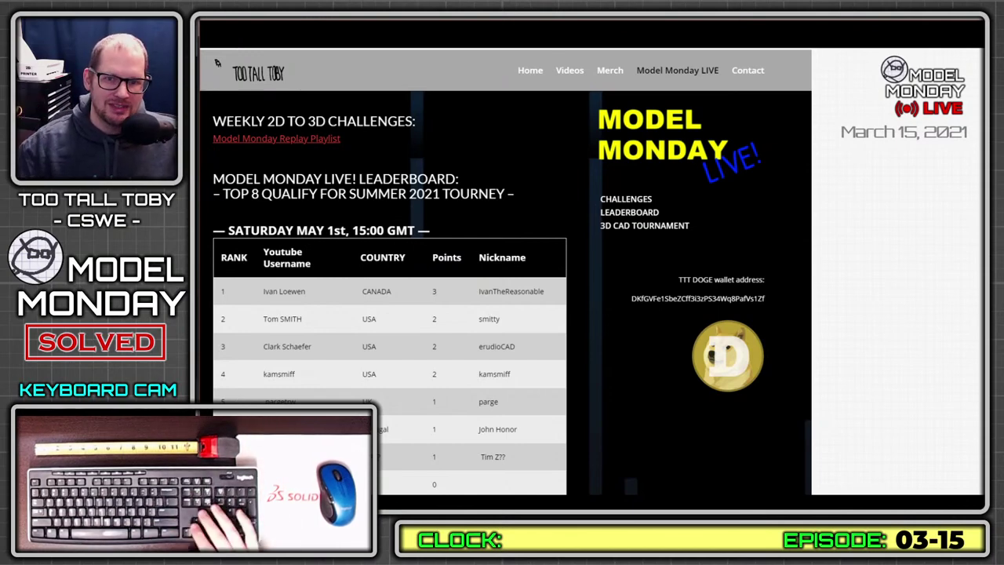
- Advance to the slide listing IPS/MMGS units and steel, aluminum, ABS densities
key(Right)
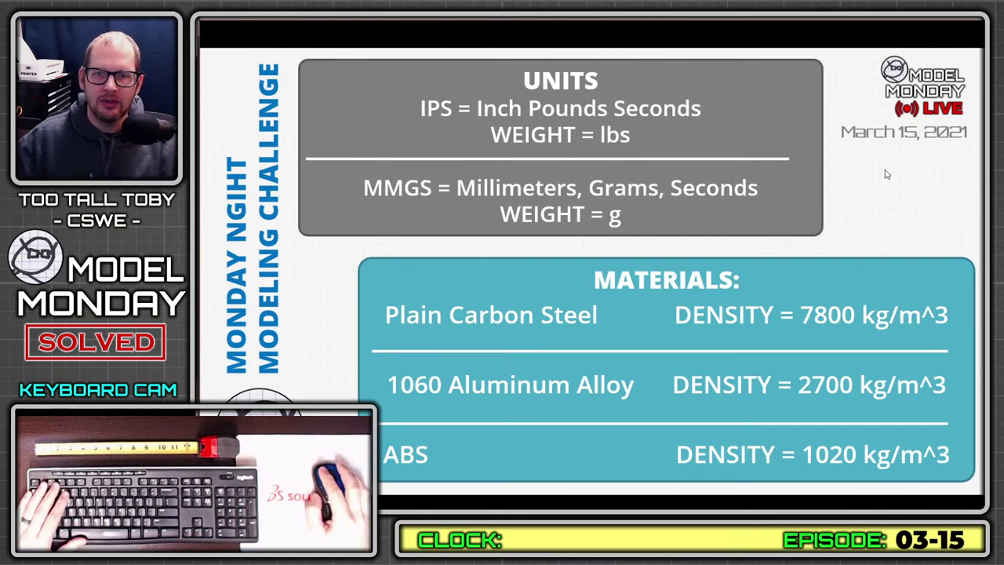
- Advance through READY? and the 21-03-01 WEDGE BRACKET card to the bracket drawing
key(Right)
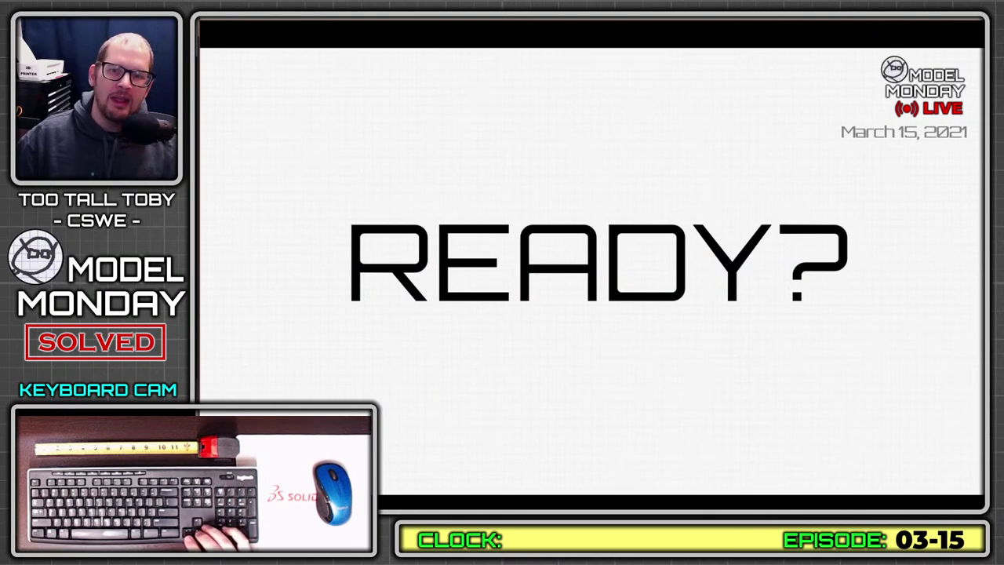
key(Right)
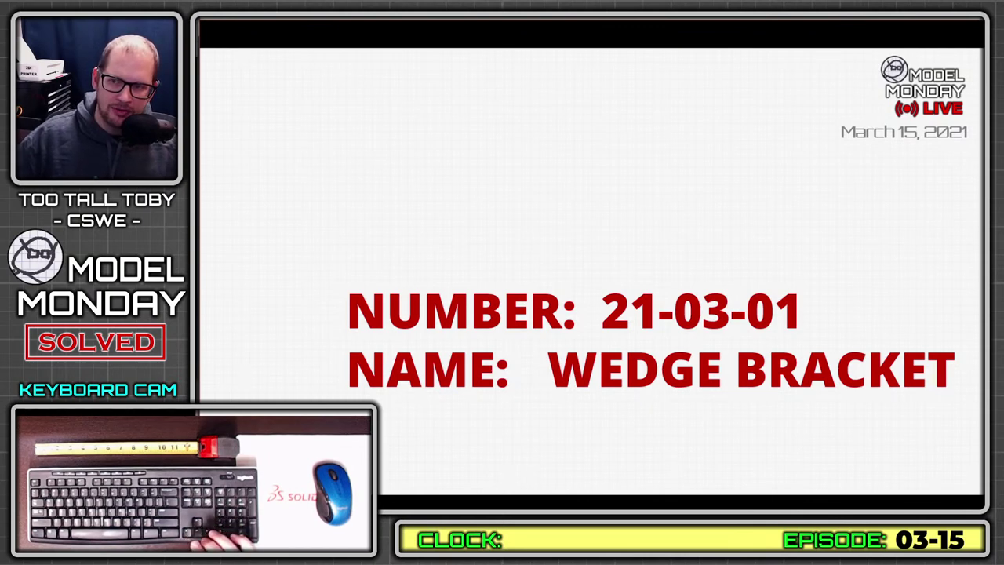
key(Right)
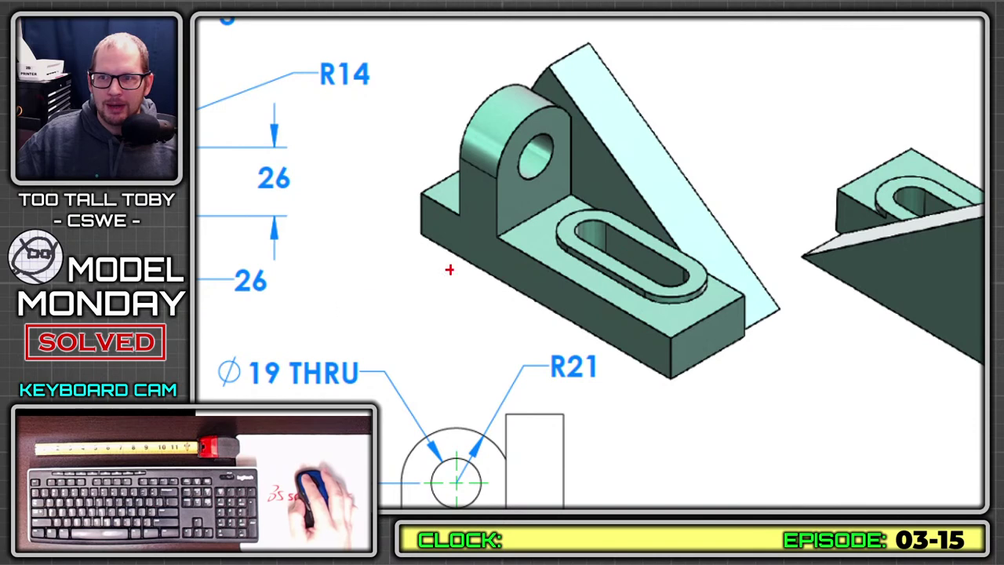
- Mark the bracket's base, slanted rib, boss and slot in red, then clear the marks
mouse_move(418, 233)
mouse_down()
mouse_move(598, 347)
mouse_move(657, 372)
mouse_move(756, 330)
mouse_move(543, 196)
mouse_up()
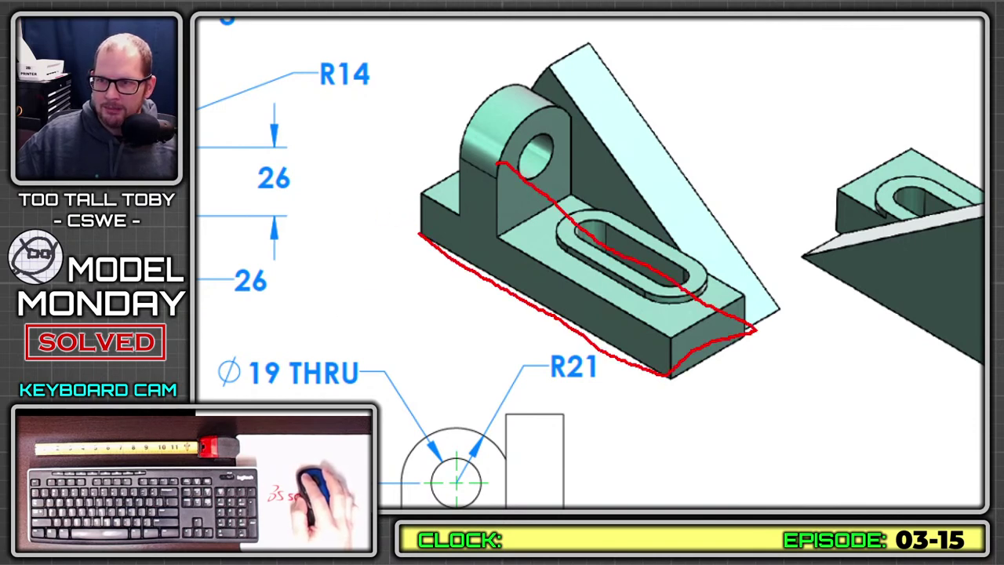
mouse_move(498, 163)
mouse_down()
mouse_move(408, 227)
mouse_move(402, 167)
mouse_up()
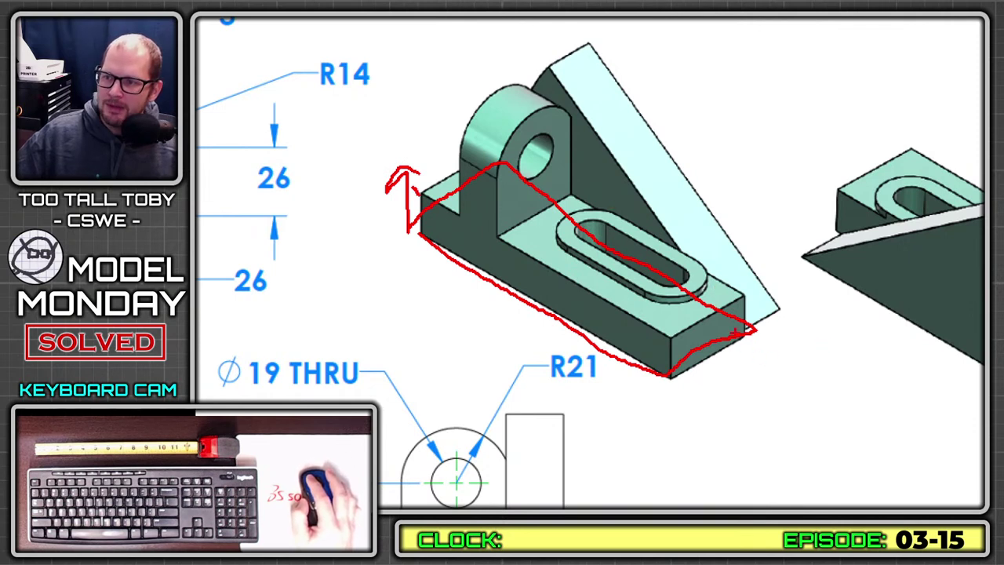
mouse_move(731, 330)
mouse_down()
mouse_move(638, 171)
mouse_move(558, 61)
mouse_move(540, 62)
mouse_move(499, 186)
mouse_up()
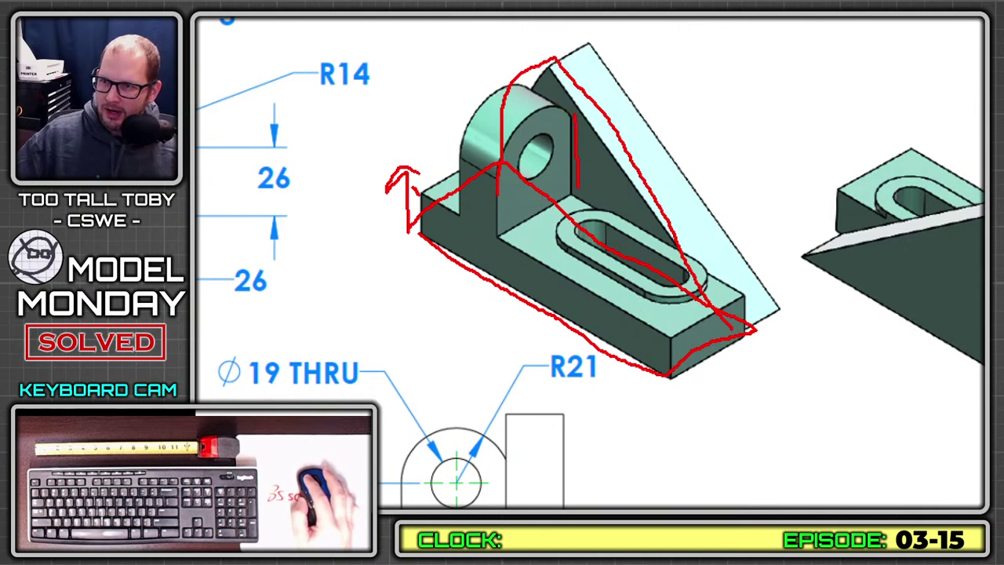
drag(492, 177, 540, 118)
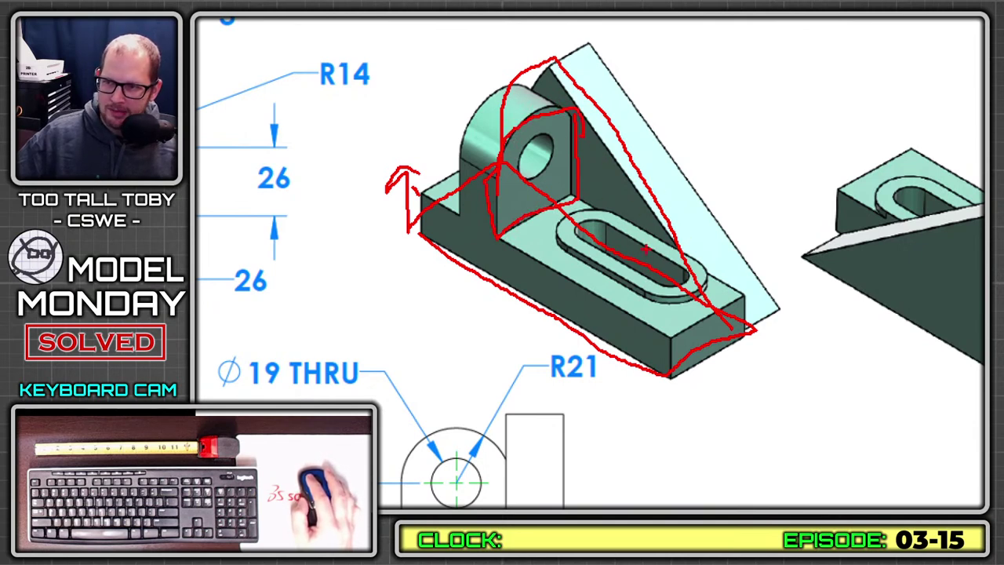
mouse_move(549, 220)
mouse_down()
mouse_move(651, 306)
mouse_move(686, 243)
mouse_move(559, 213)
mouse_up()
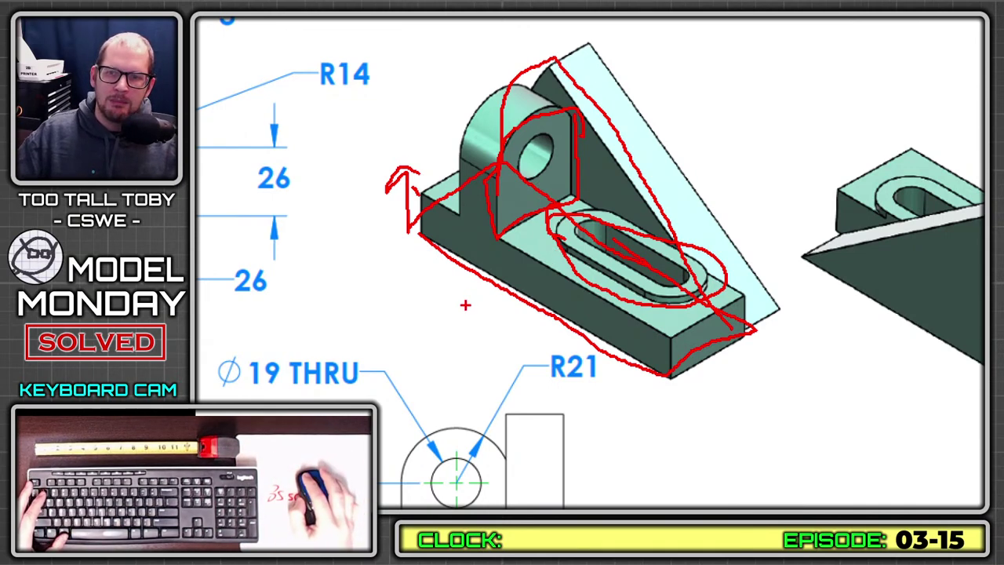
key(Escape)
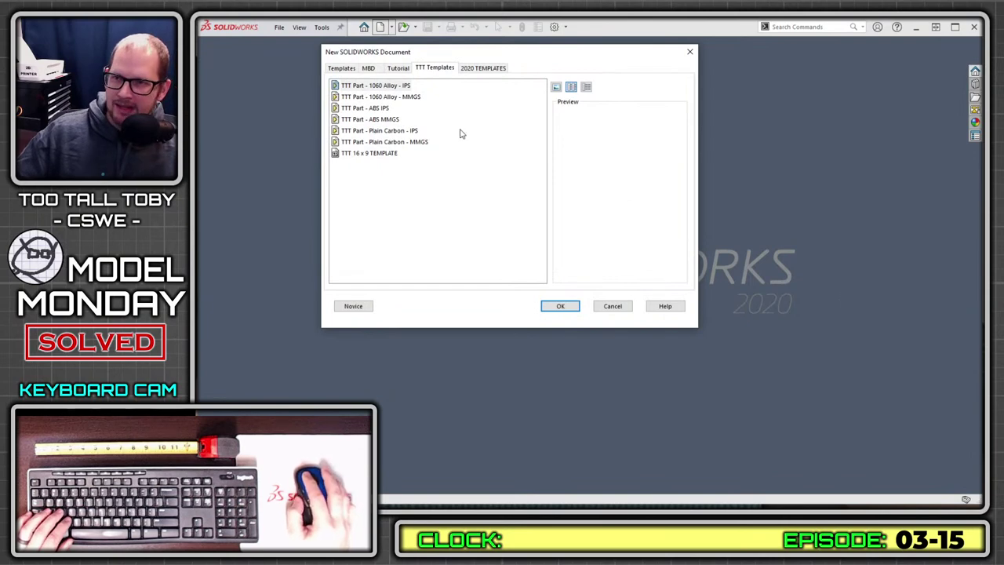
- Create a part from the TTT Part - 1060 Alloy - MMGS template and sketch on Top Plane
click(376, 97)
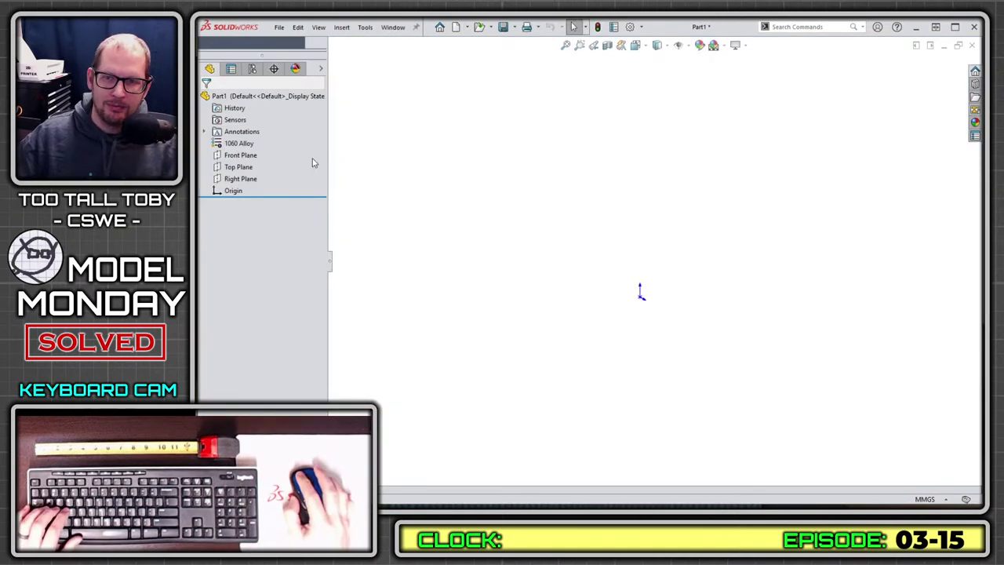
click(239, 210)
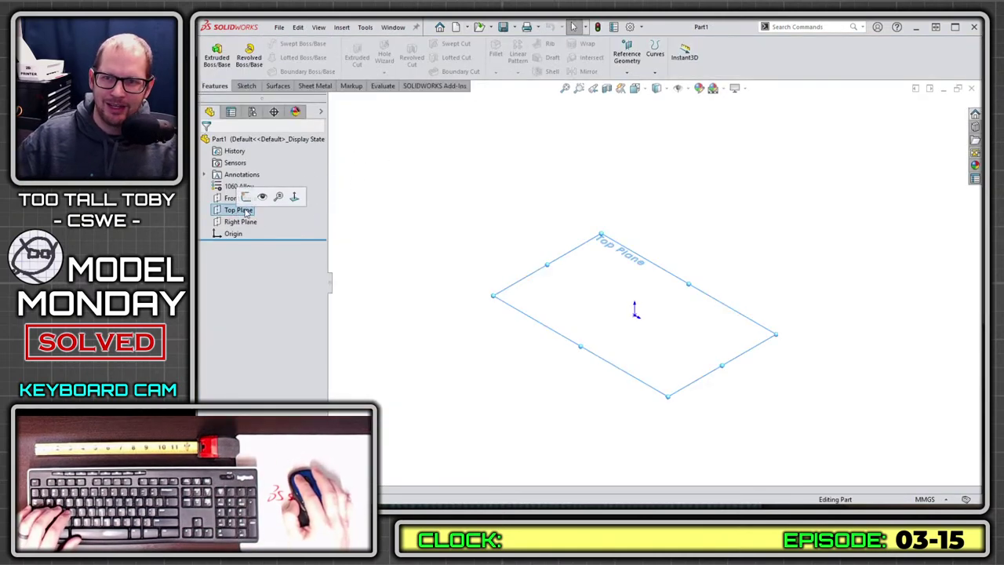
click(251, 201)
- Exit the trial Top Plane sketch, discarding its changes
key(s)
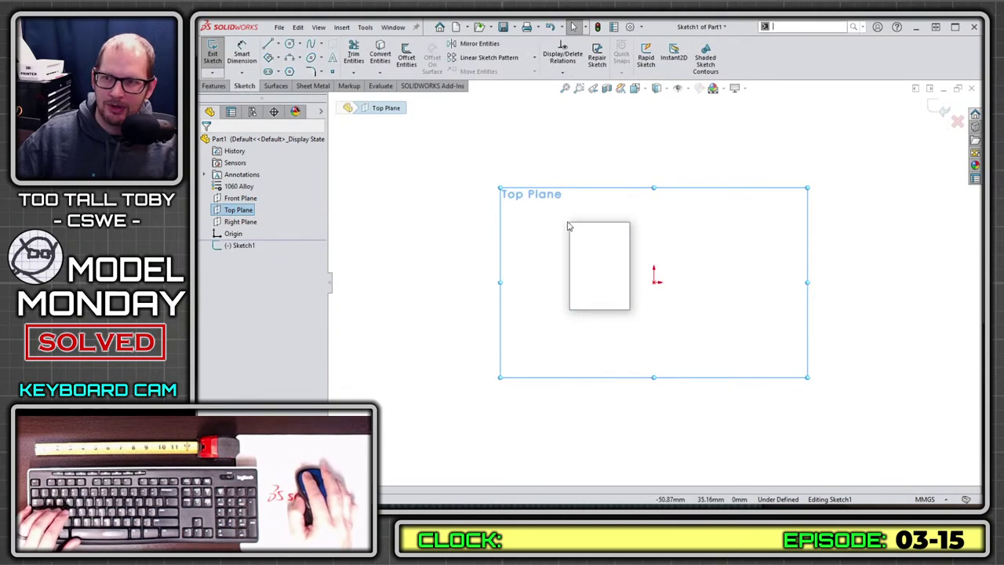
key(Escape)
key(Escape)
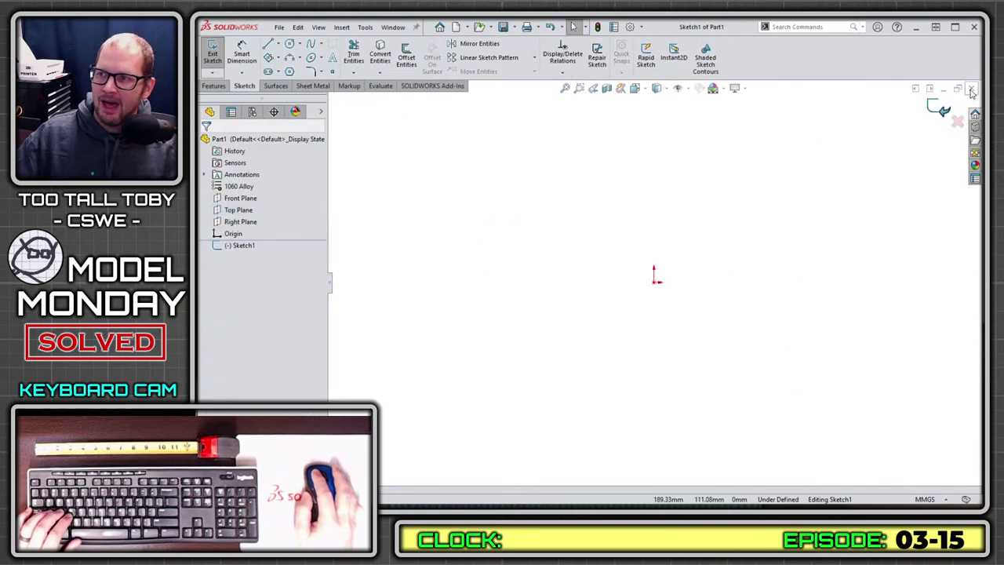
click(958, 121)
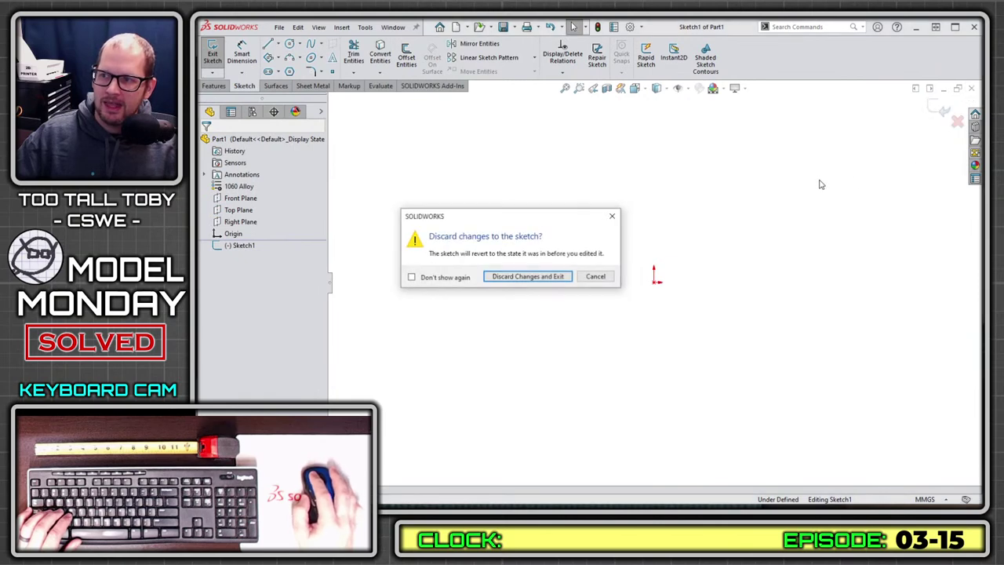
click(550, 278)
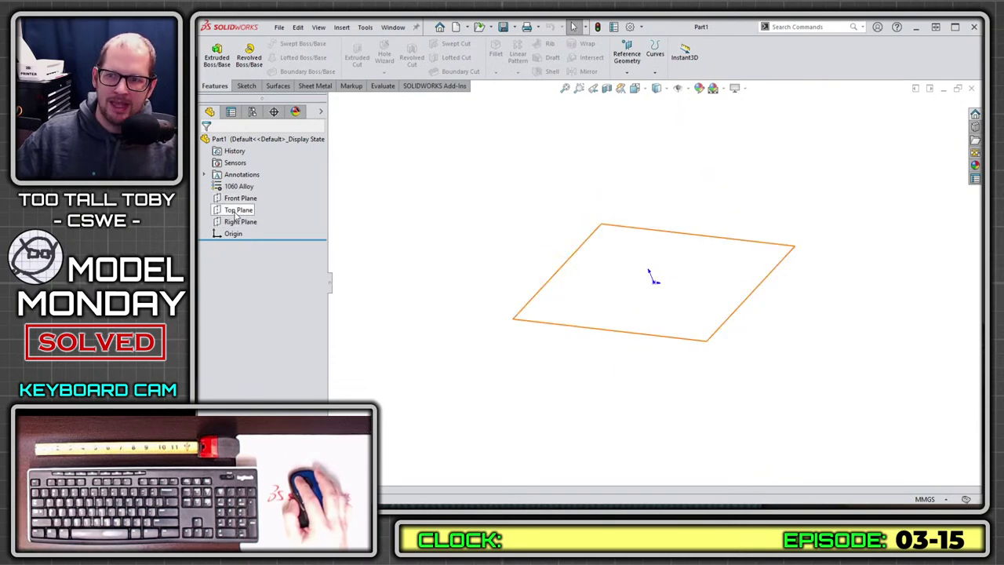
- Retry starting a Top Plane sketch in Part1, then return to the Features commands
click(237, 212)
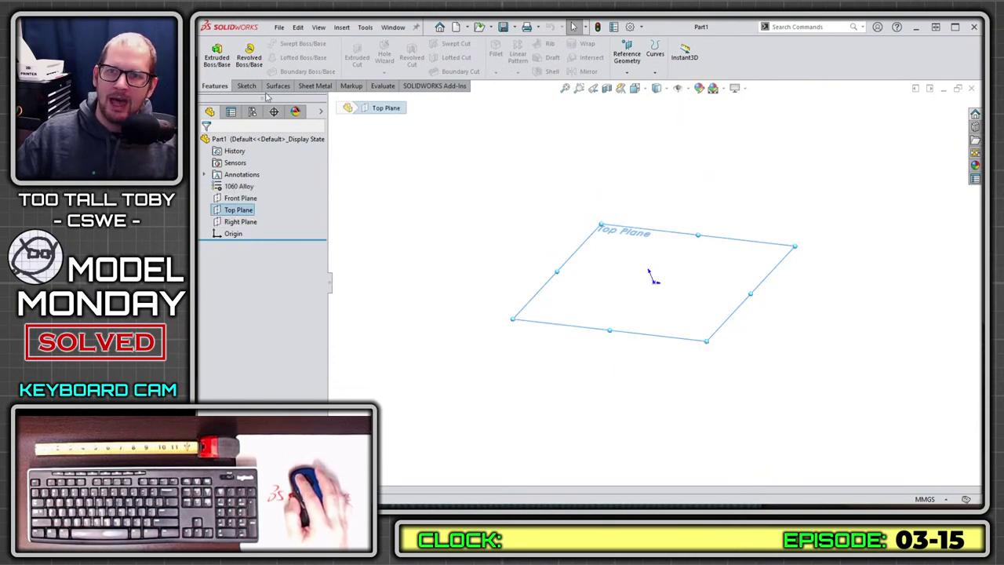
click(245, 86)
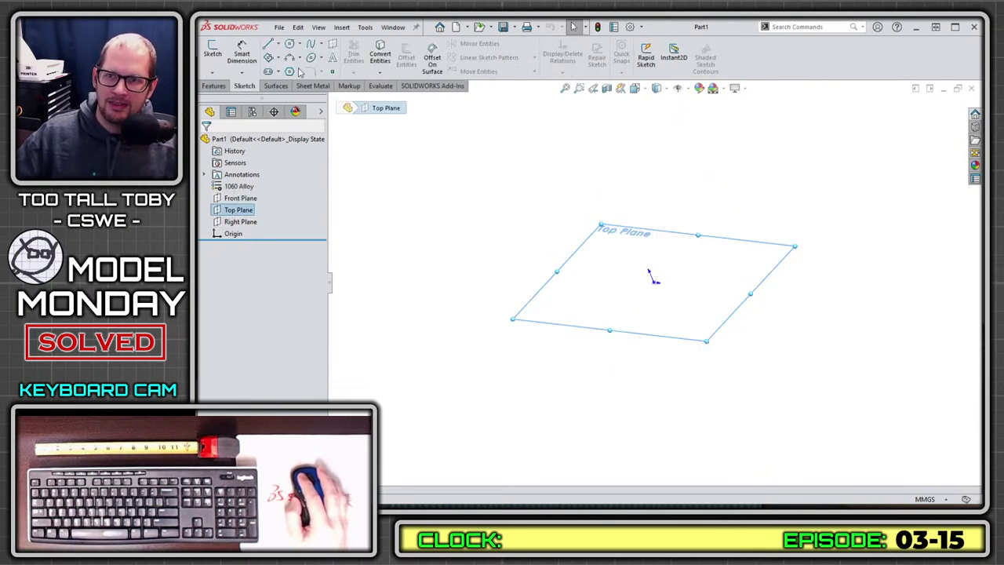
click(396, 208)
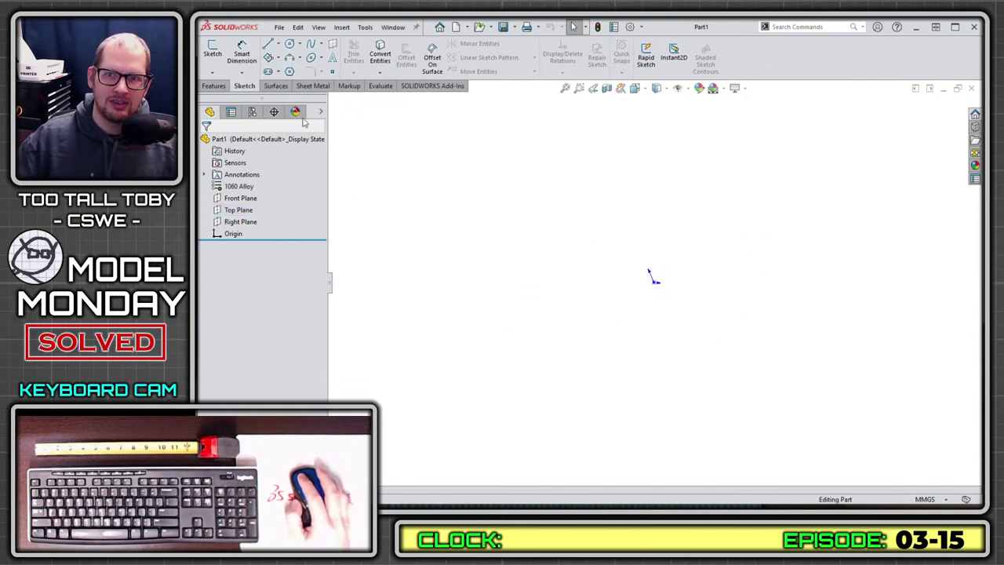
click(213, 50)
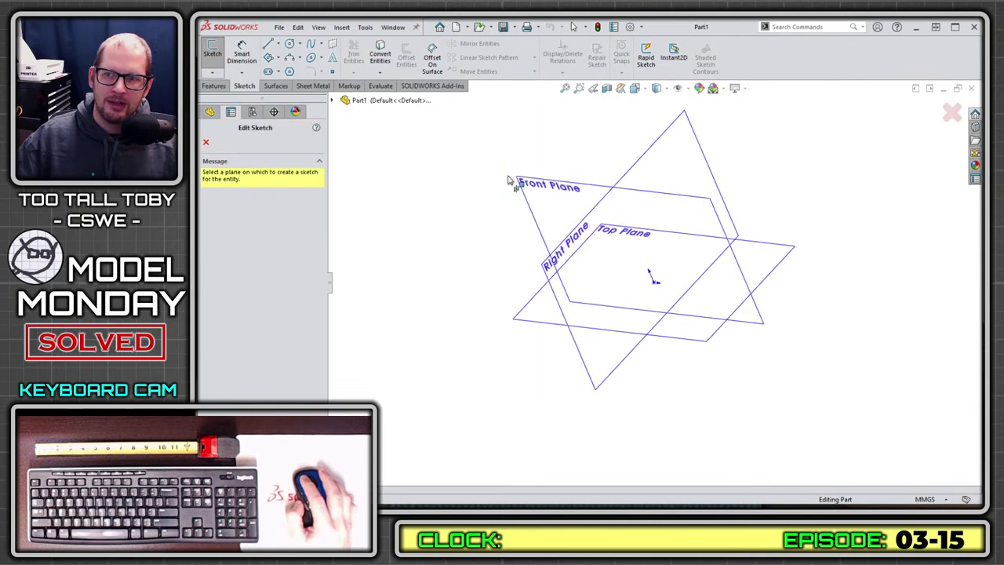
click(206, 142)
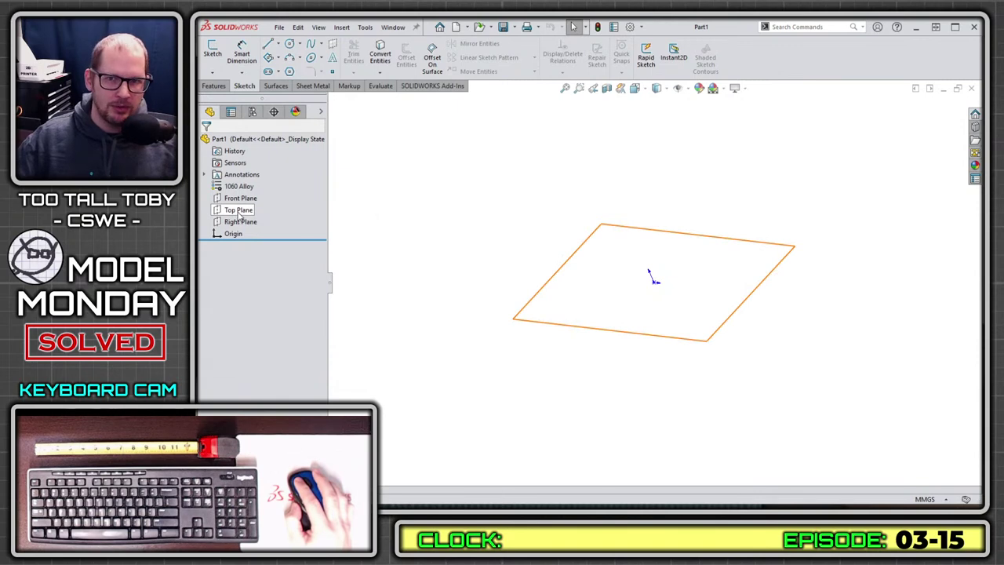
click(239, 212)
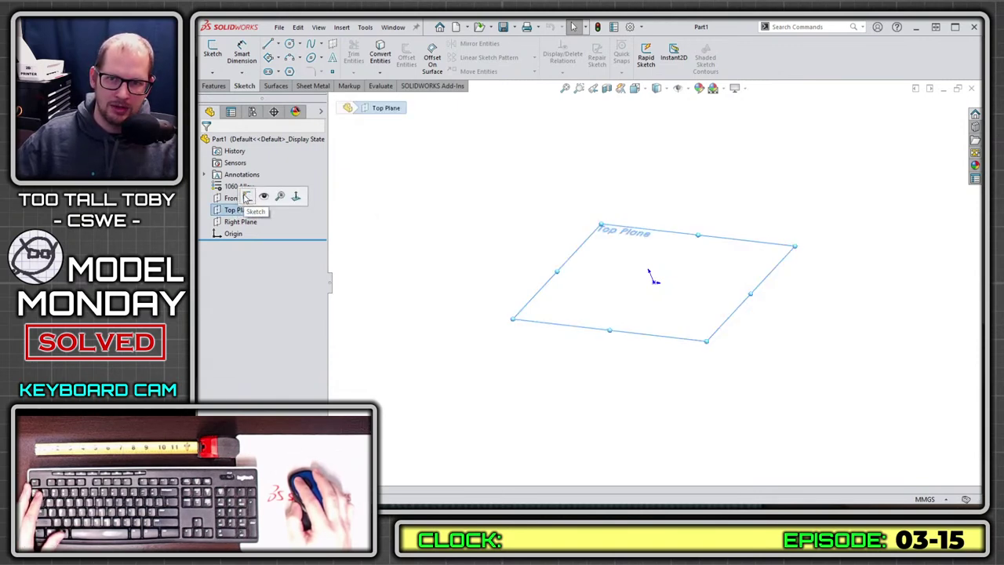
click(246, 197)
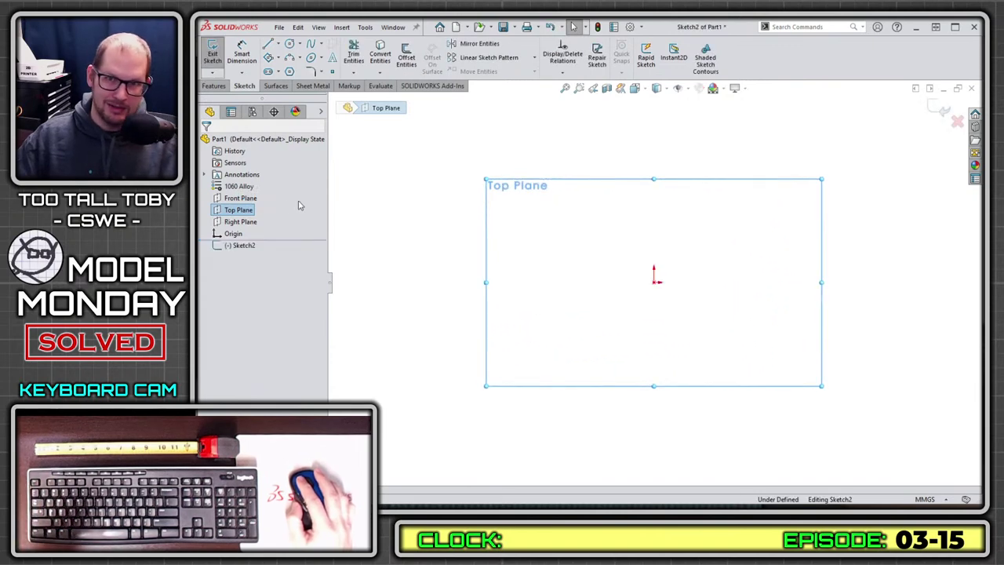
click(217, 88)
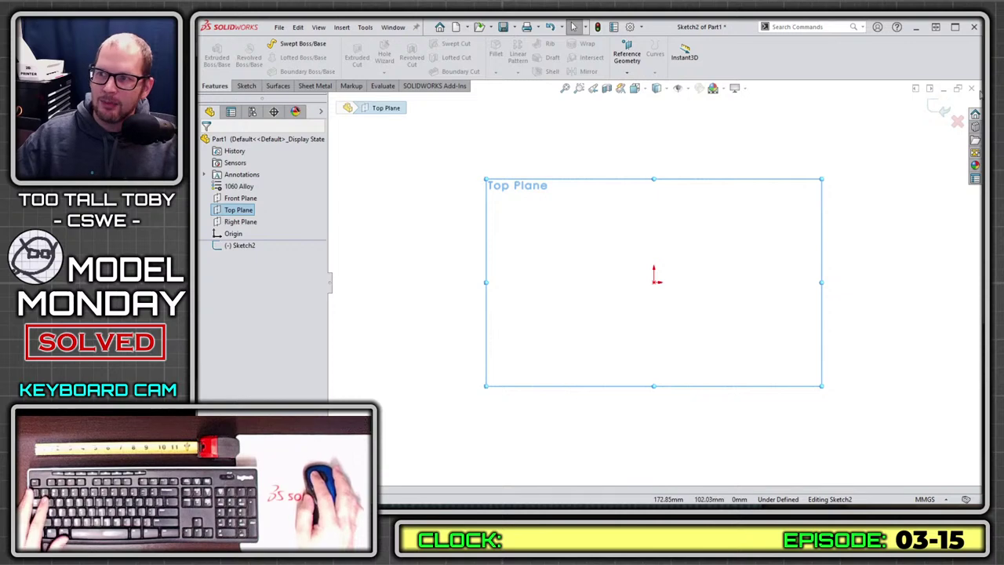
- Close Part1 without saving and create Part2 from the 1060 Alloy MMGS template
click(971, 88)
click(472, 288)
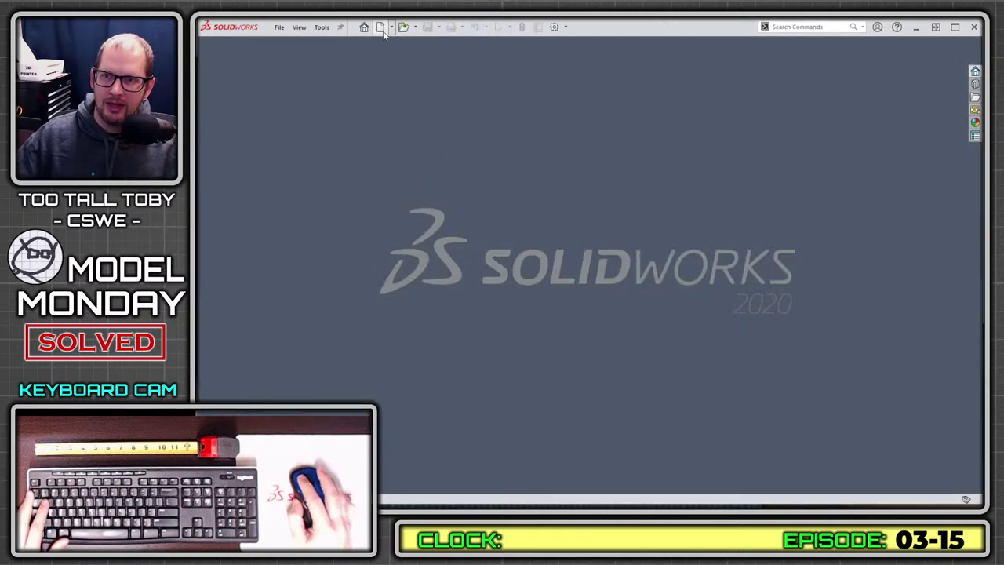
click(379, 28)
double_click(377, 97)
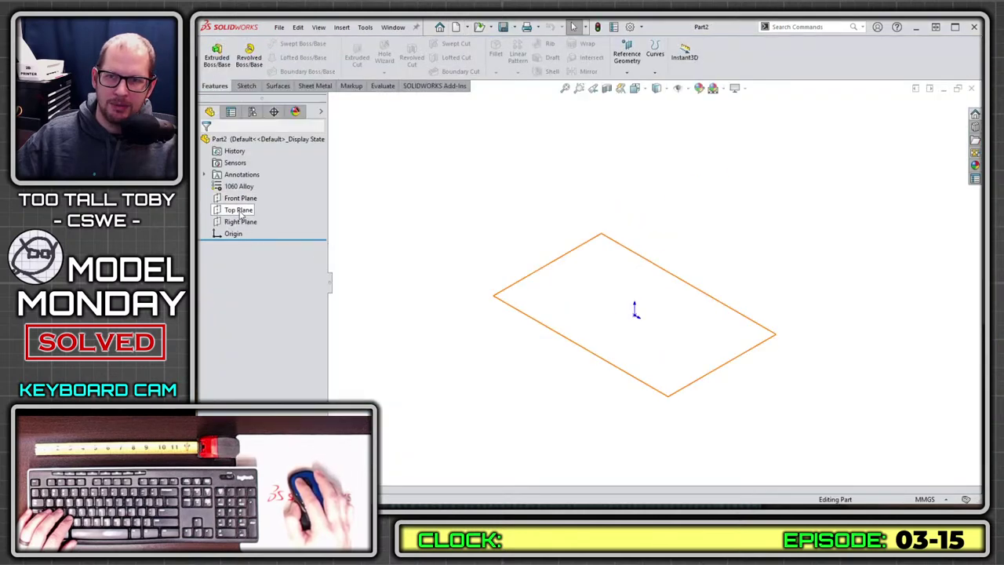
click(220, 210)
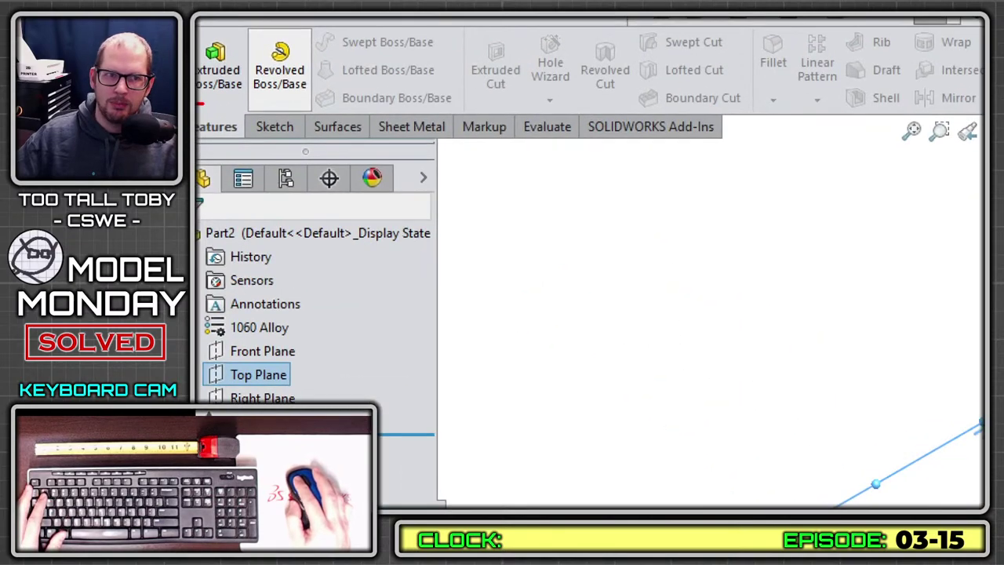
drag(200, 104, 263, 168)
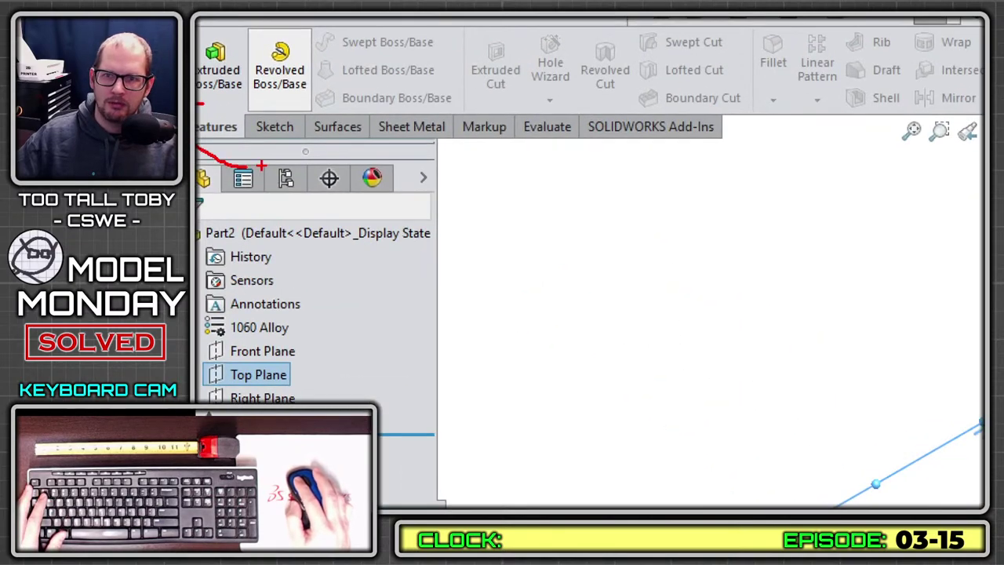
mouse_move(257, 115)
mouse_down()
mouse_move(293, 109)
mouse_move(296, 141)
mouse_move(258, 167)
mouse_move(234, 160)
mouse_up()
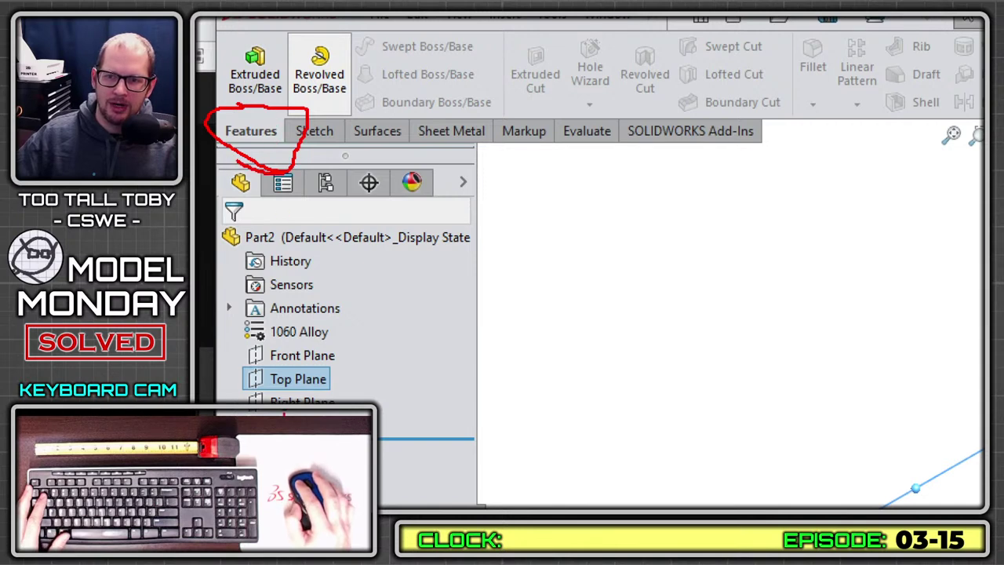
mouse_move(295, 377)
mouse_down()
mouse_move(341, 333)
mouse_move(368, 332)
mouse_move(379, 321)
mouse_move(382, 344)
mouse_move(357, 308)
mouse_up()
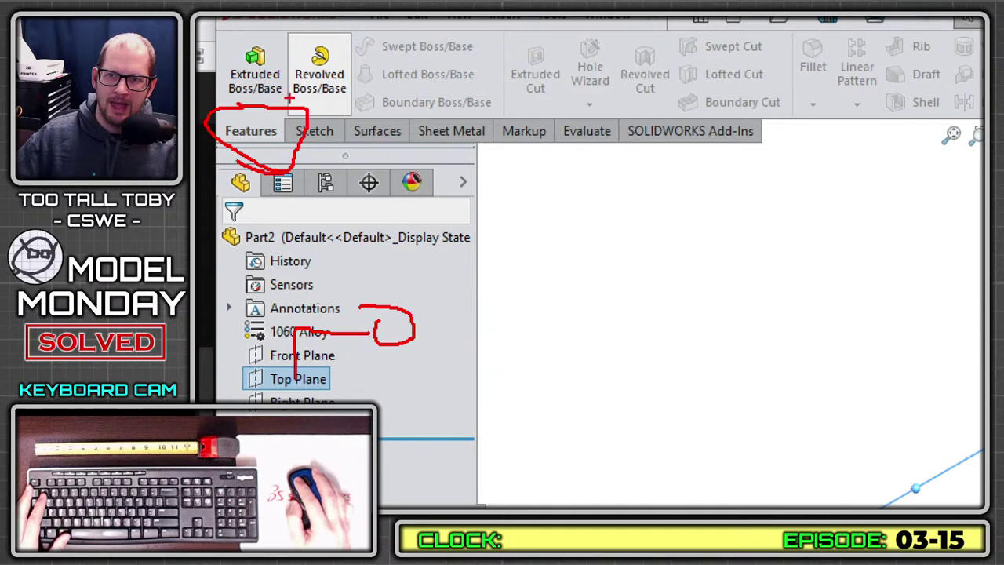
mouse_move(286, 115)
mouse_down()
mouse_move(363, 102)
mouse_move(347, 138)
mouse_move(281, 118)
mouse_up()
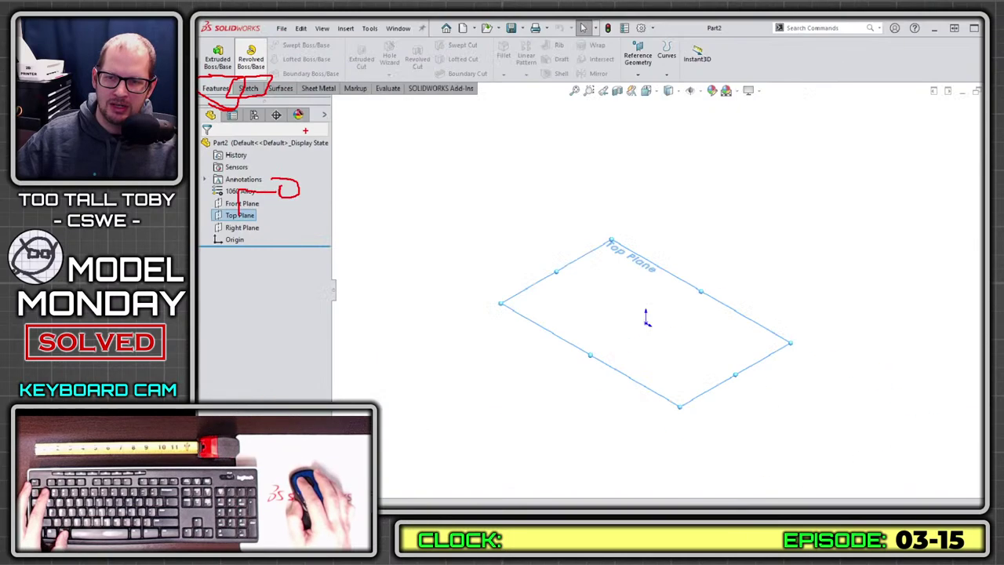
key(Escape)
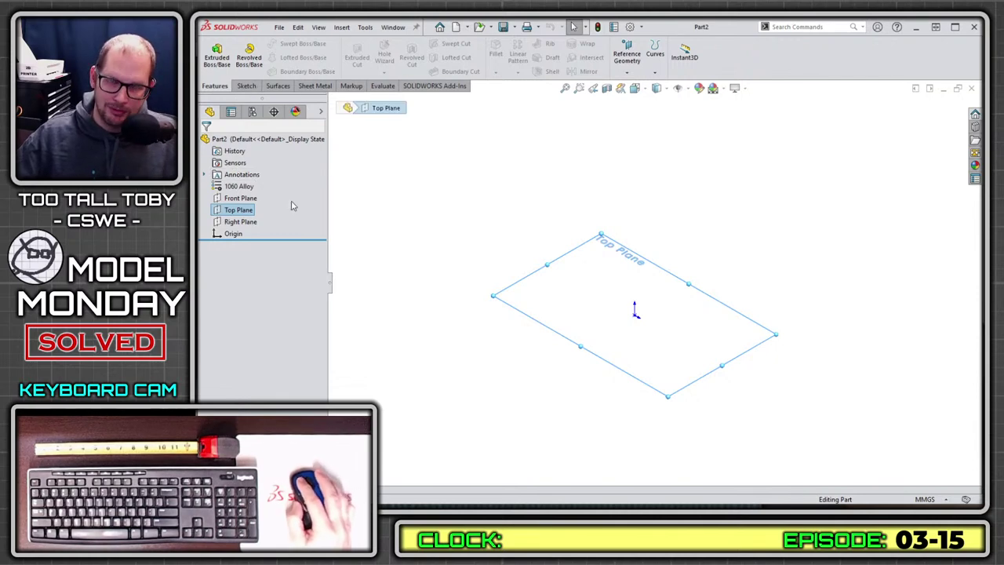
- Start a sketch on Top Plane and pick Rectangle from the S shortcut toolbar
right_click(219, 212)
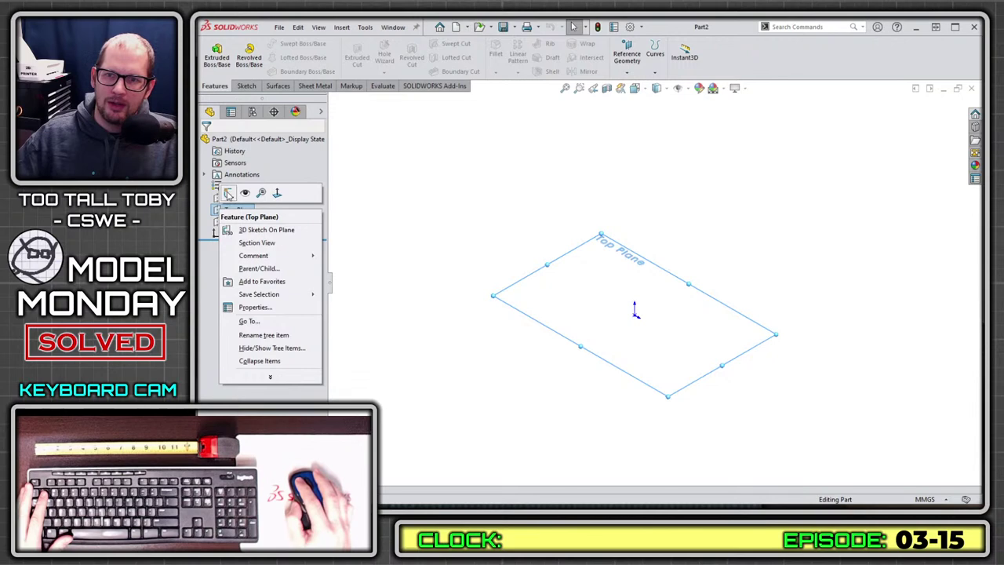
click(228, 191)
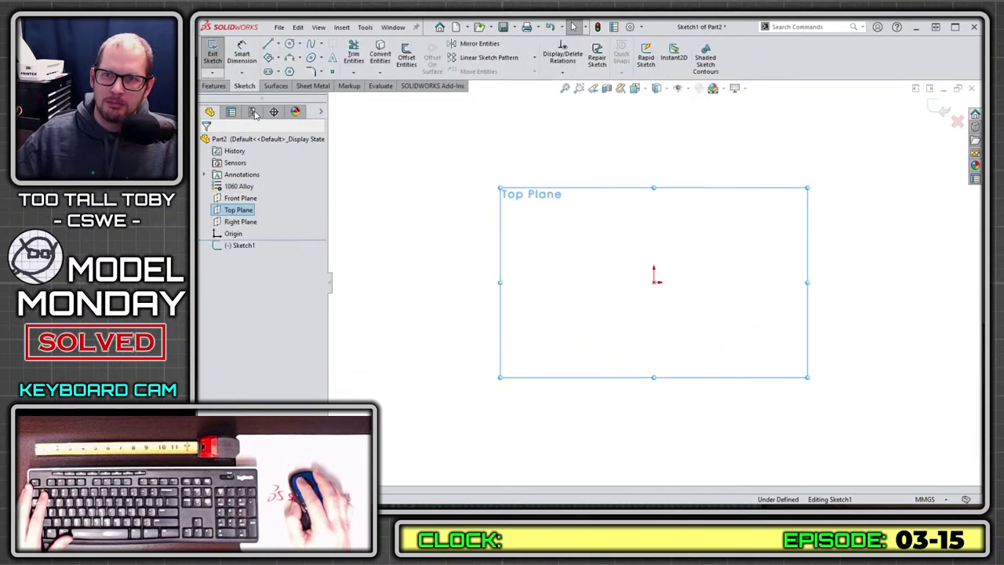
key(Escape)
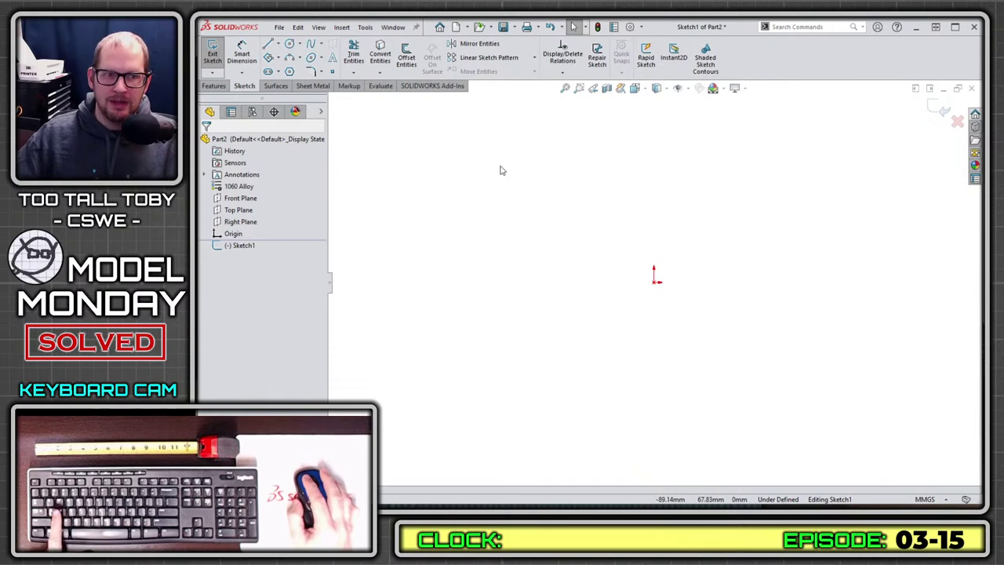
key(s)
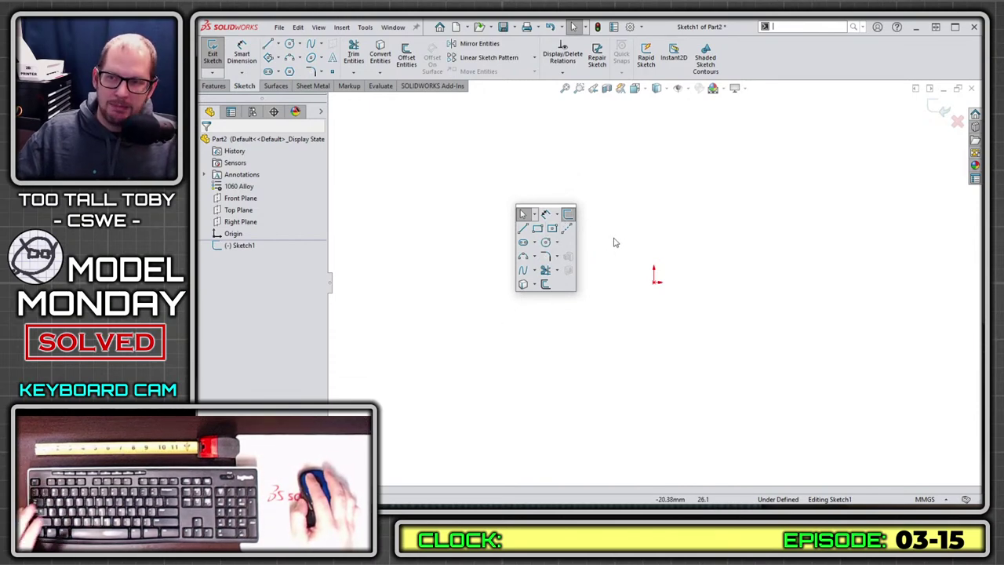
click(537, 228)
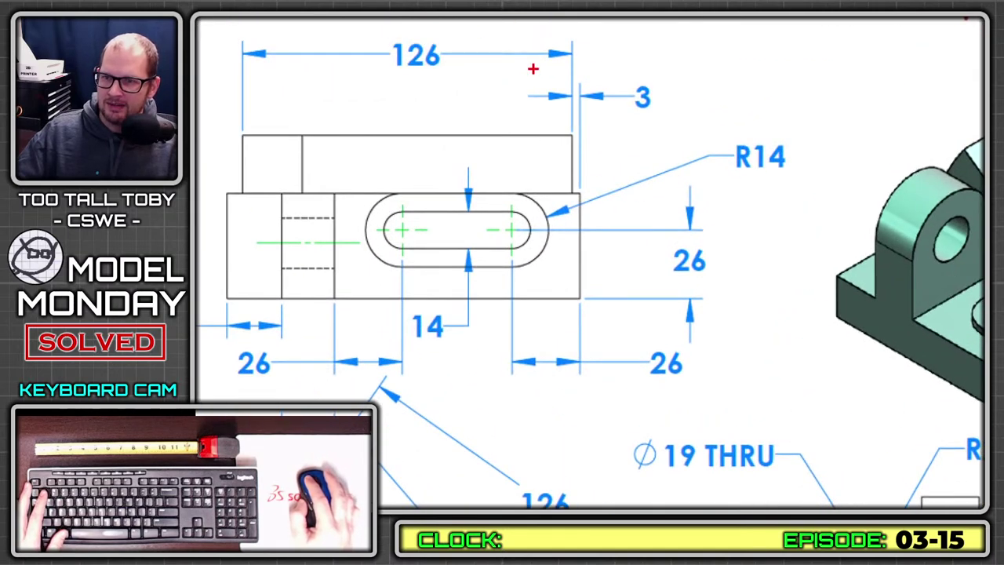
- Zoom the slides onto the drawing's front and top views, circling the 40 and 135 dimensions
mouse_move(439, 17)
mouse_down()
mouse_move(277, 63)
mouse_move(471, 19)
mouse_up()
key(Right)
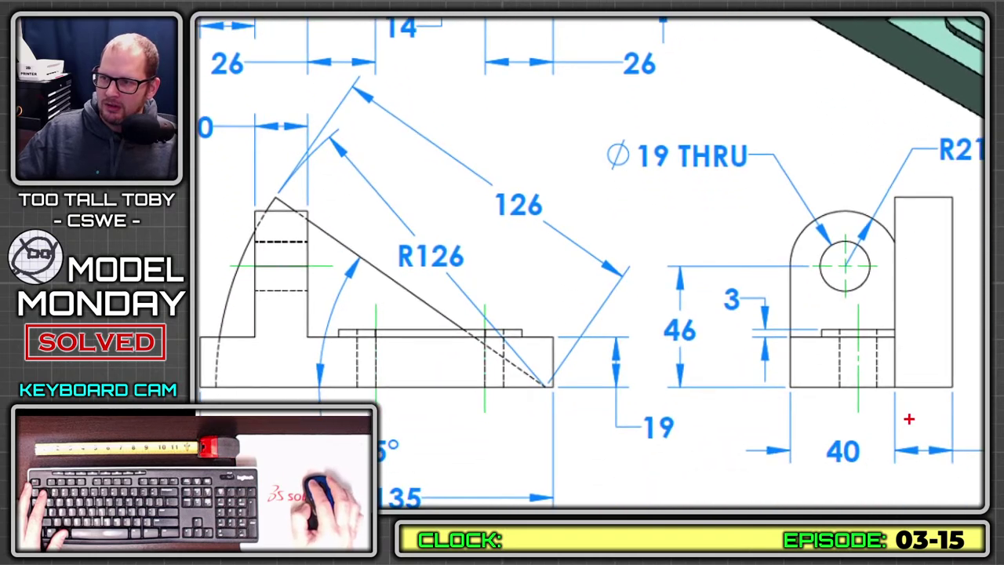
mouse_move(870, 434)
mouse_down()
mouse_move(844, 499)
mouse_move(777, 404)
mouse_up()
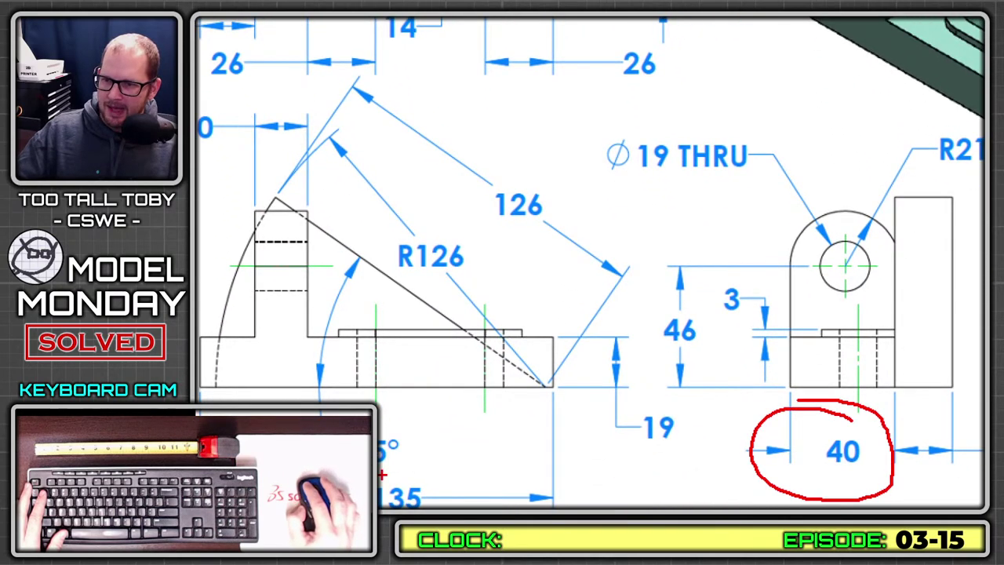
mouse_move(444, 491)
mouse_down()
mouse_move(455, 509)
mouse_move(333, 470)
mouse_up()
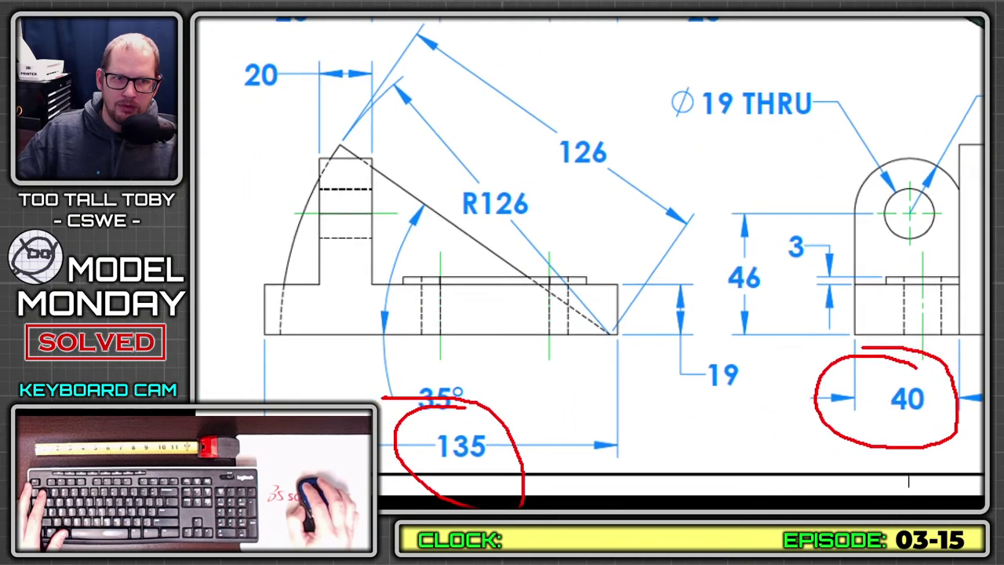
key(Right)
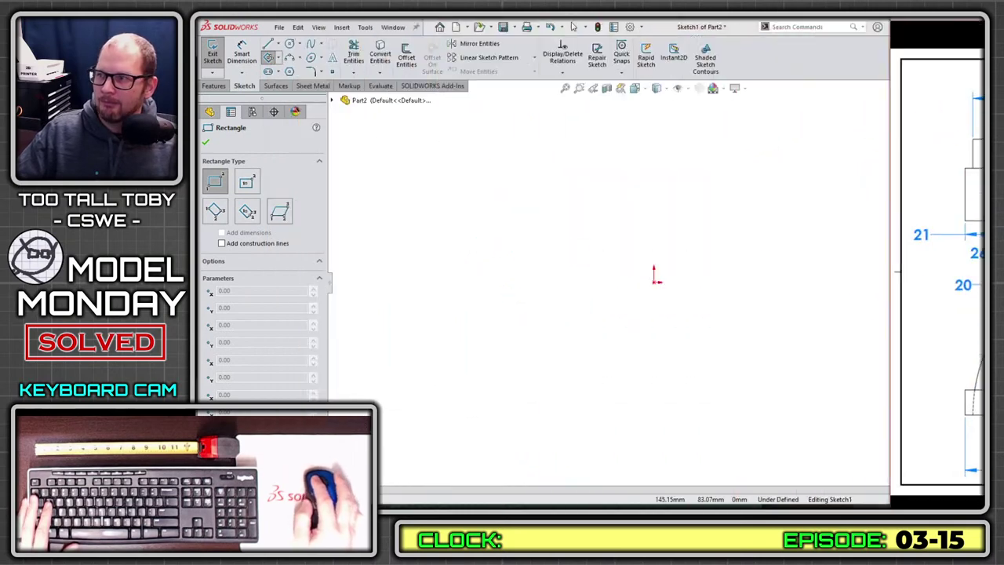
- Draw a 135 × 40 rectangle from the origin and preview it as a 10 mm Boss-Extrude
click(655, 281)
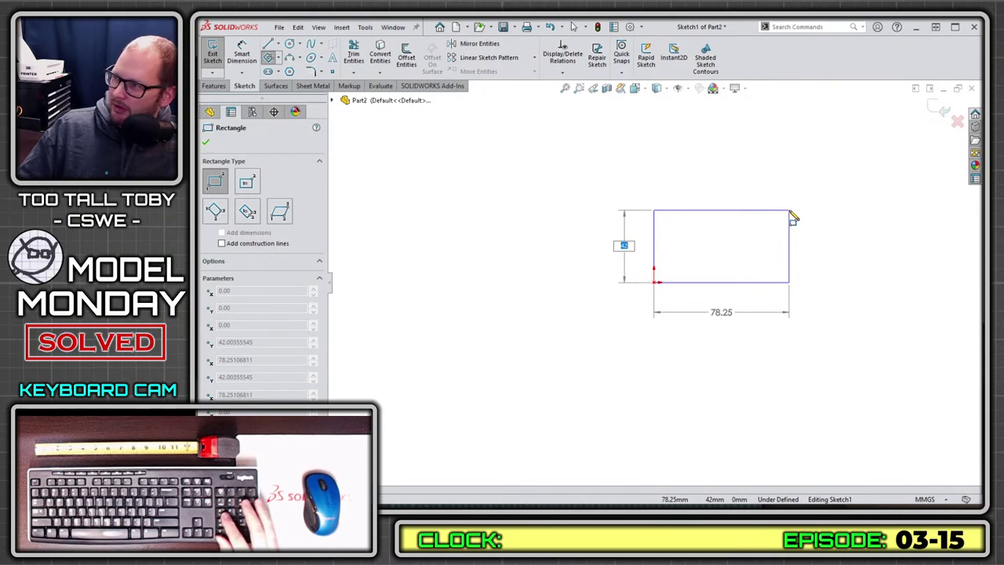
text(40)
key(Return)
text(1)
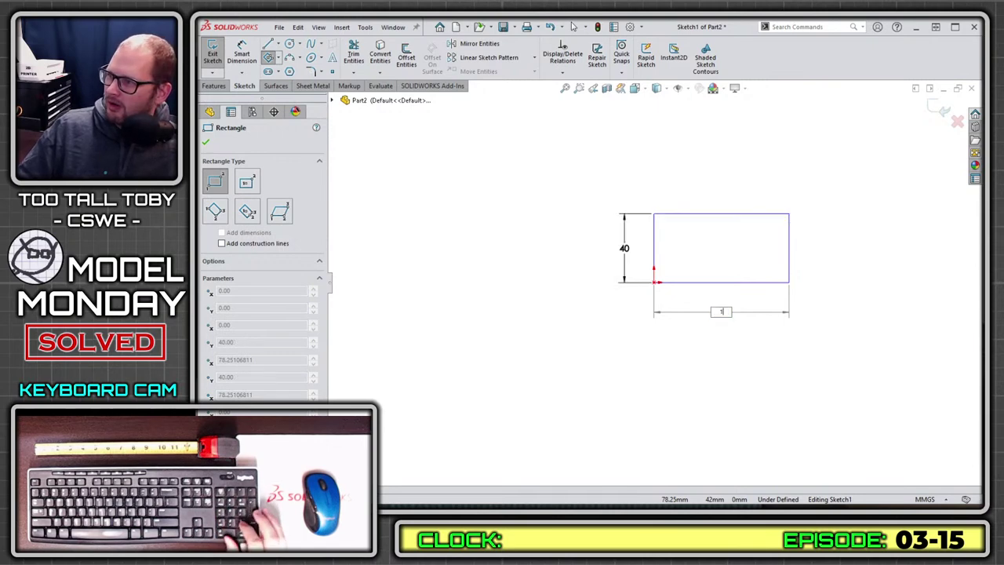
text(35)
key(Return)
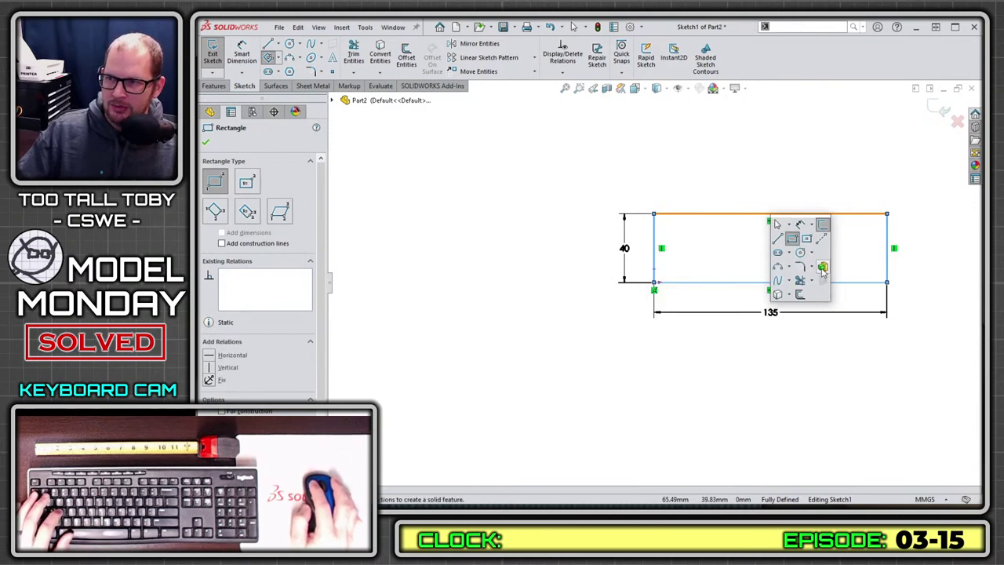
click(823, 269)
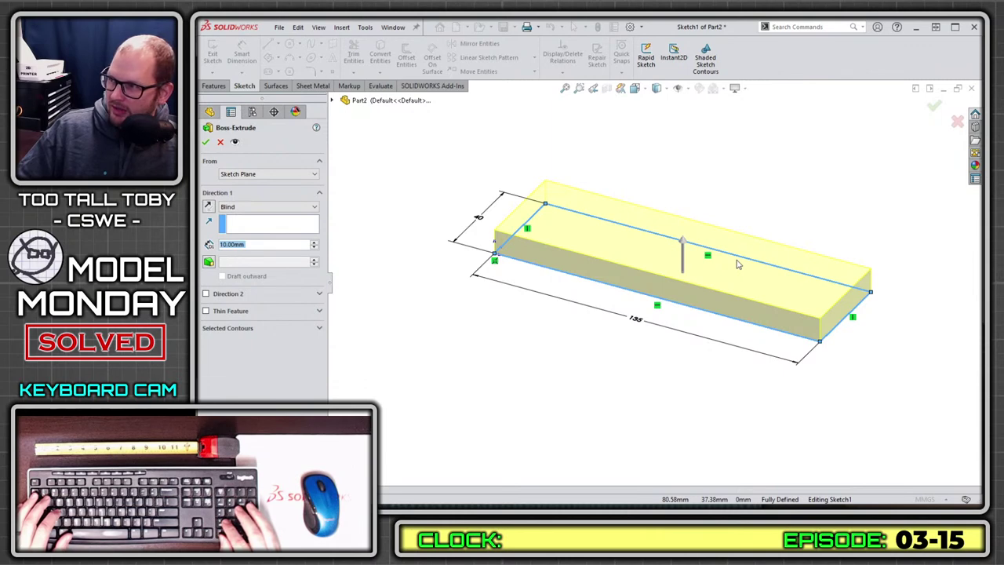
- Extrude the 135 by 40 rectangle 19 mm deep as Boss-Extrude1
text(19)
key(Return)
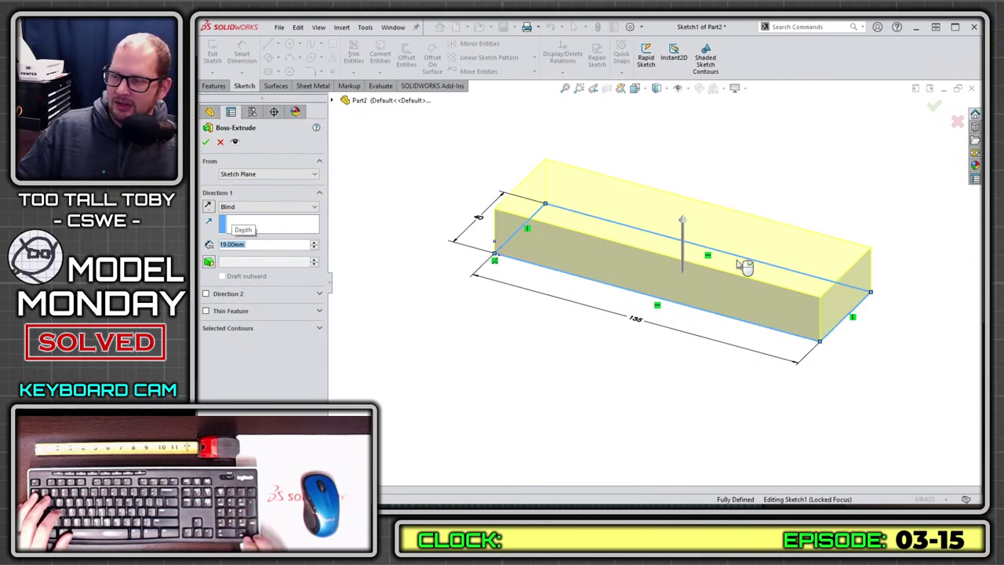
key(Return)
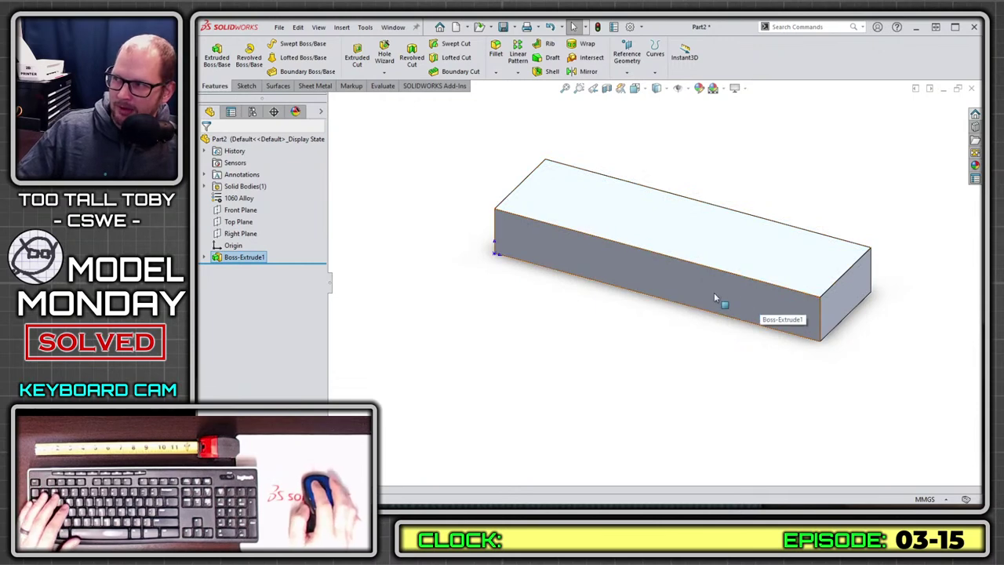
- Turn the block to its long front face and start a sketch on it
middle_drag(714, 290, 601, 289)
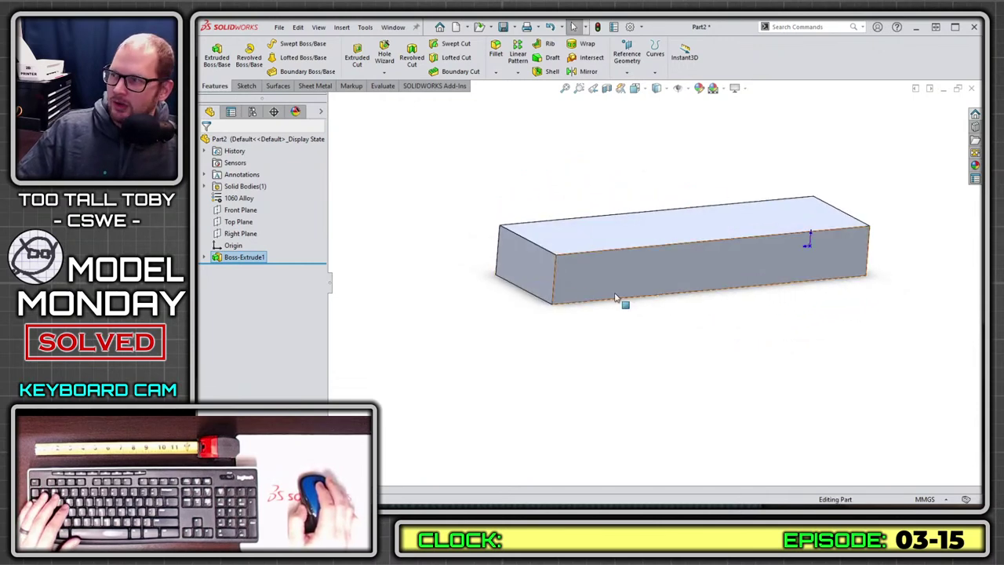
click(600, 290)
click(645, 238)
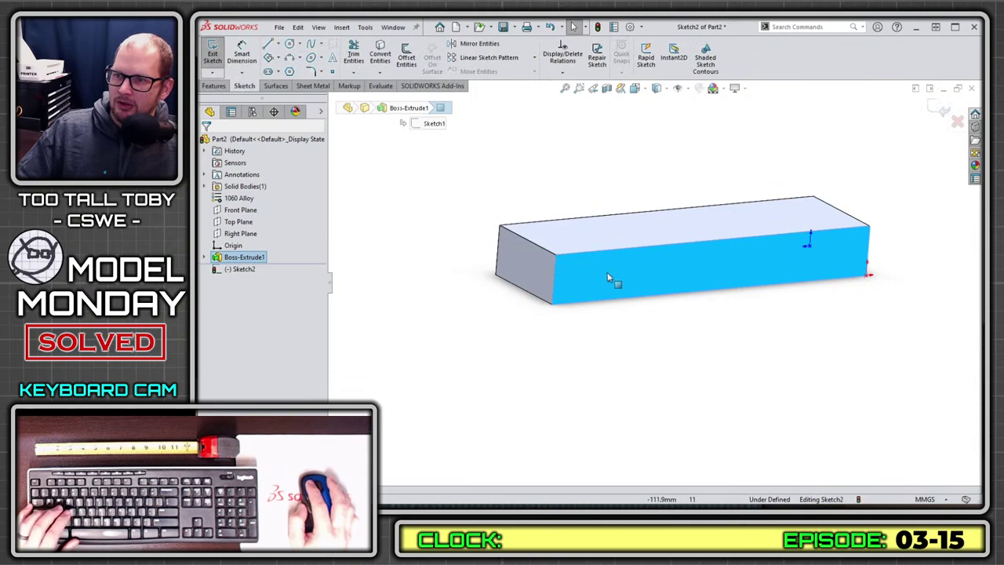
- Discard the empty sketches and open a fresh Sketch4 on the block's long front face
click(942, 108)
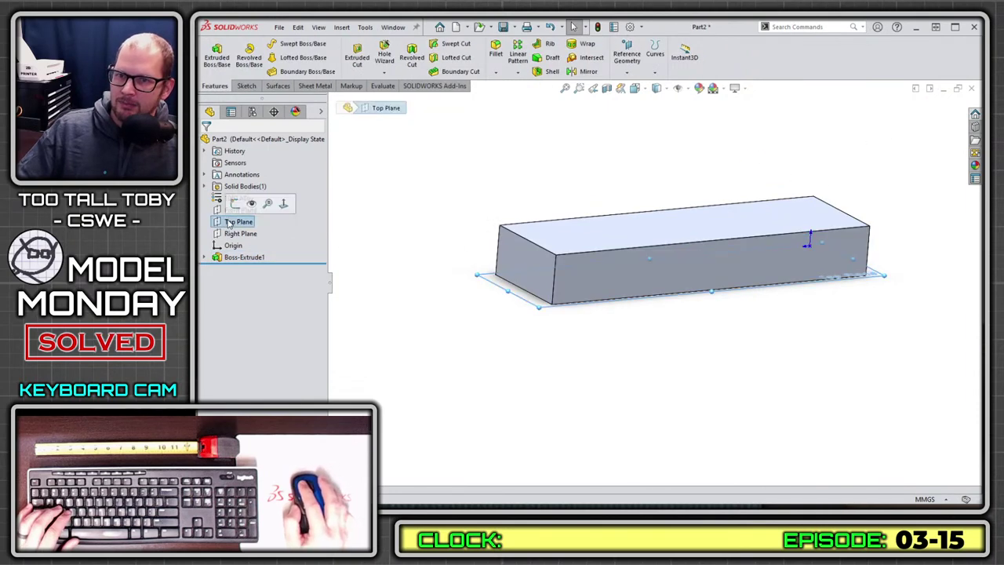
click(630, 275)
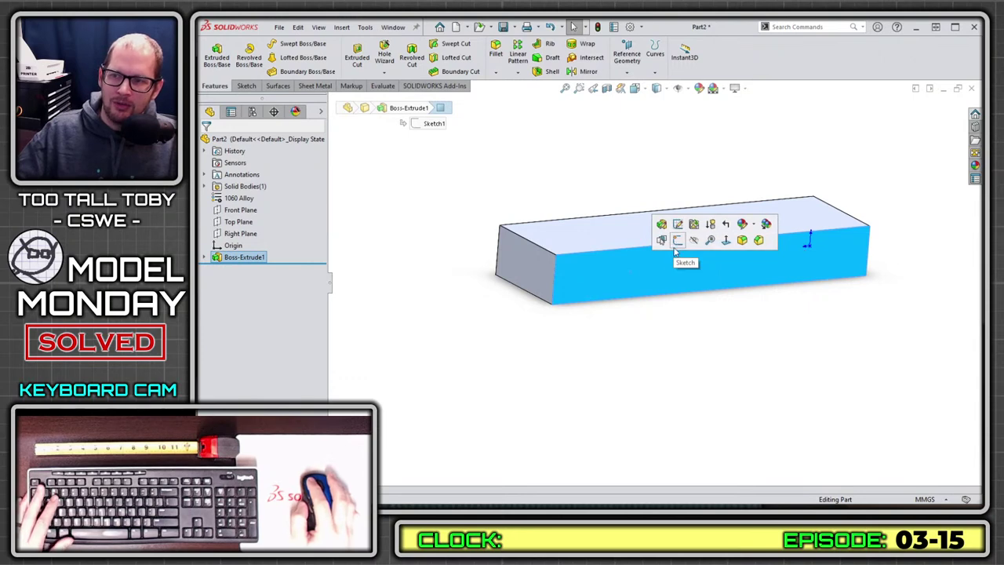
click(720, 238)
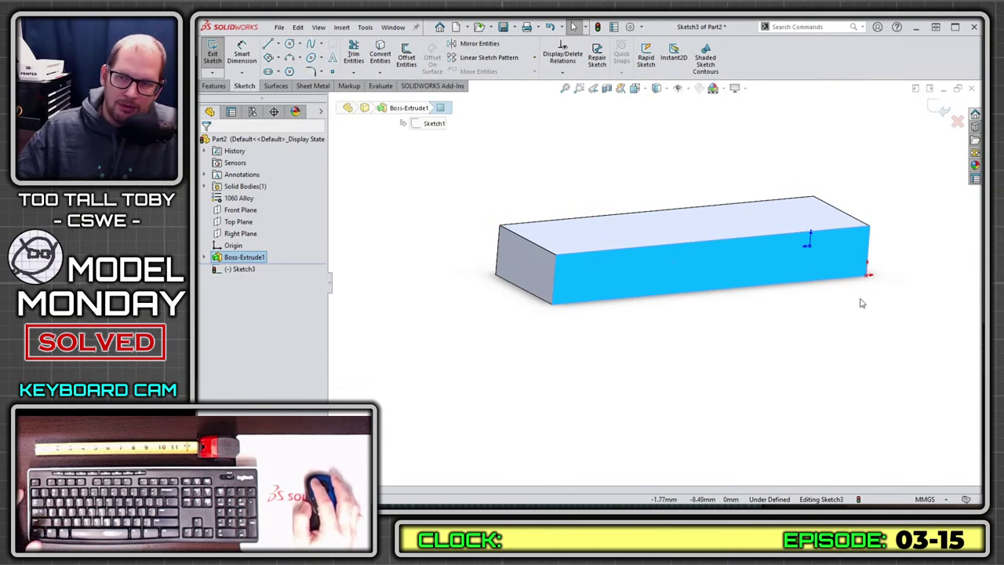
click(943, 109)
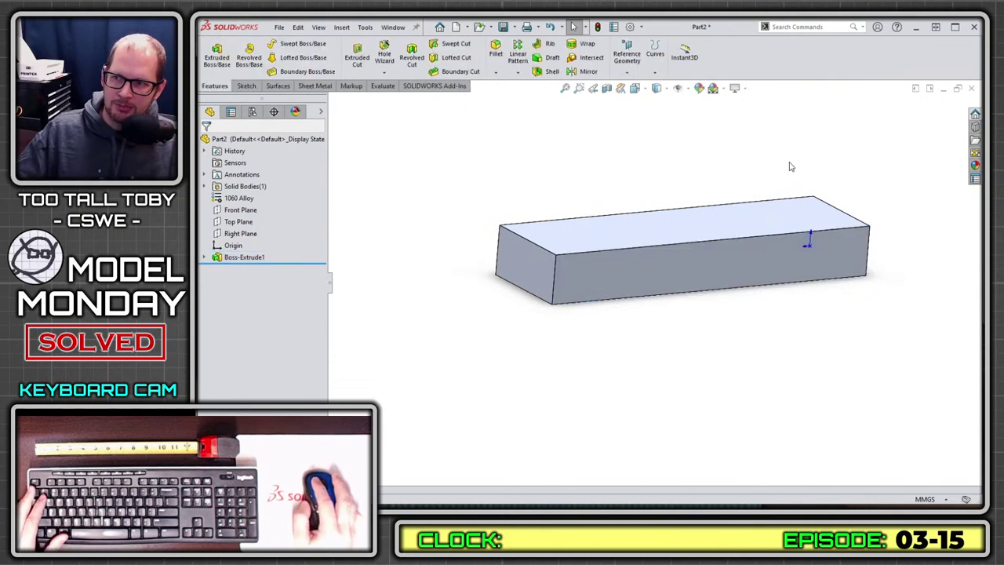
click(689, 265)
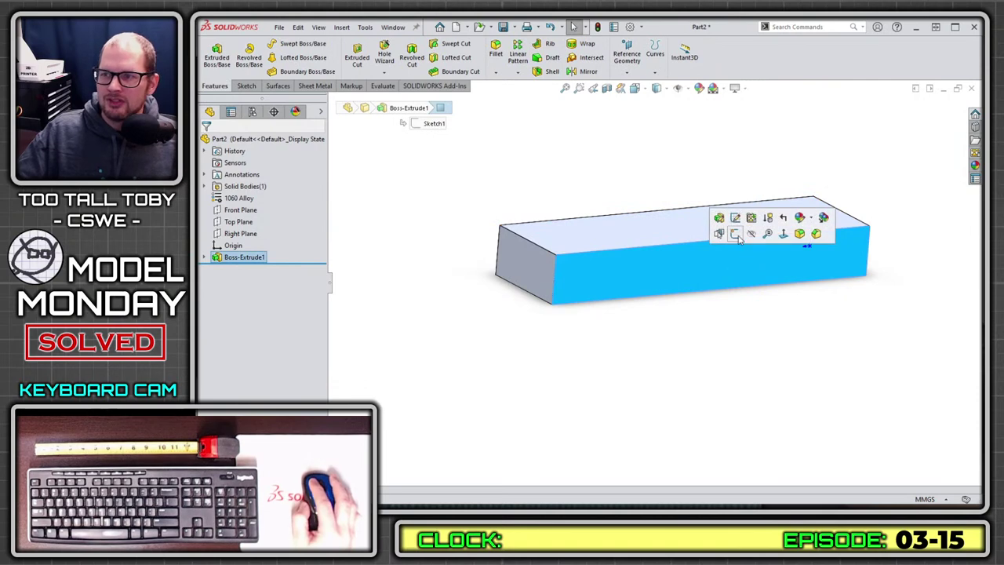
click(736, 234)
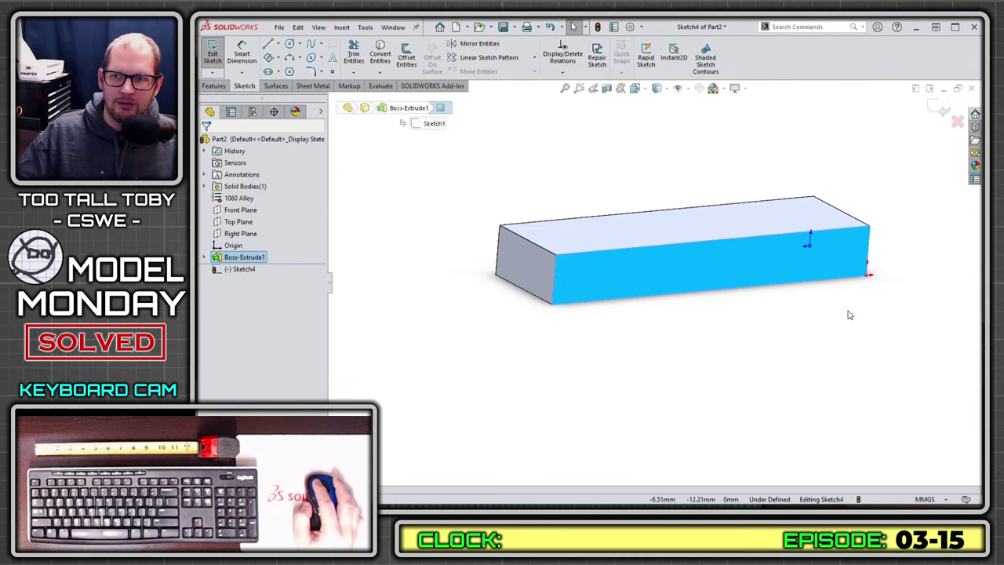
- Draw a 126 mm line rising from the block's lower left corner
key(s)
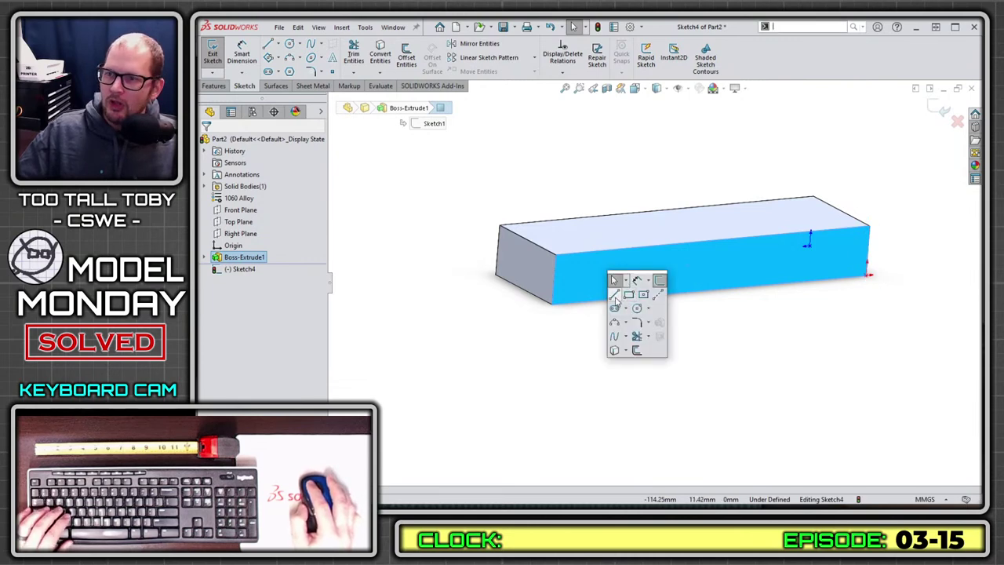
click(615, 295)
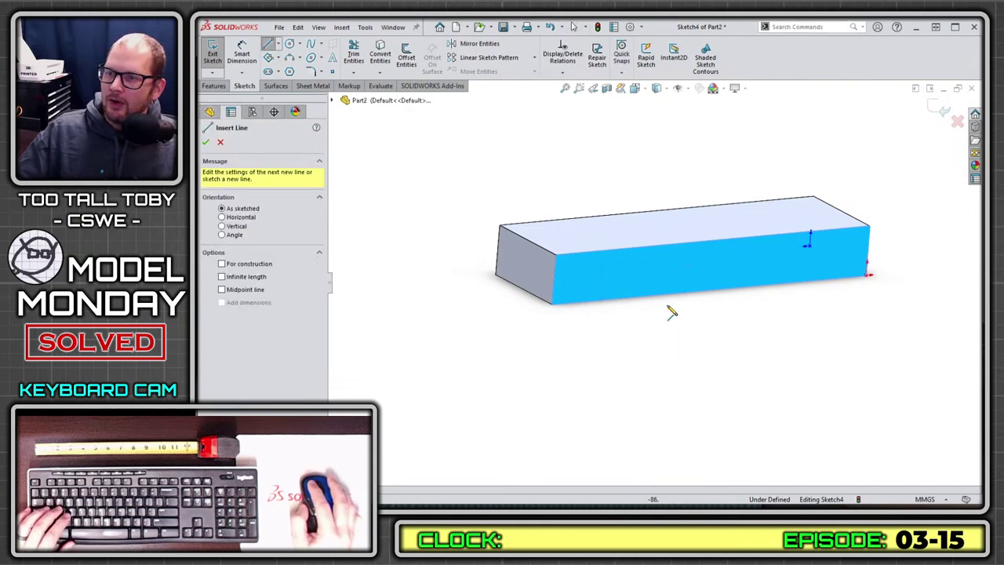
click(574, 302)
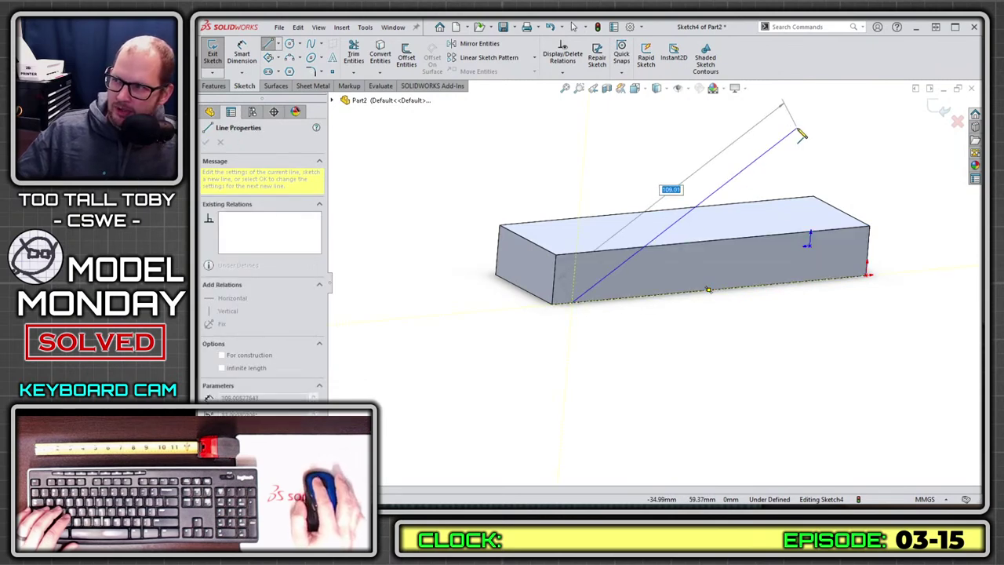
text(126)
key(Return)
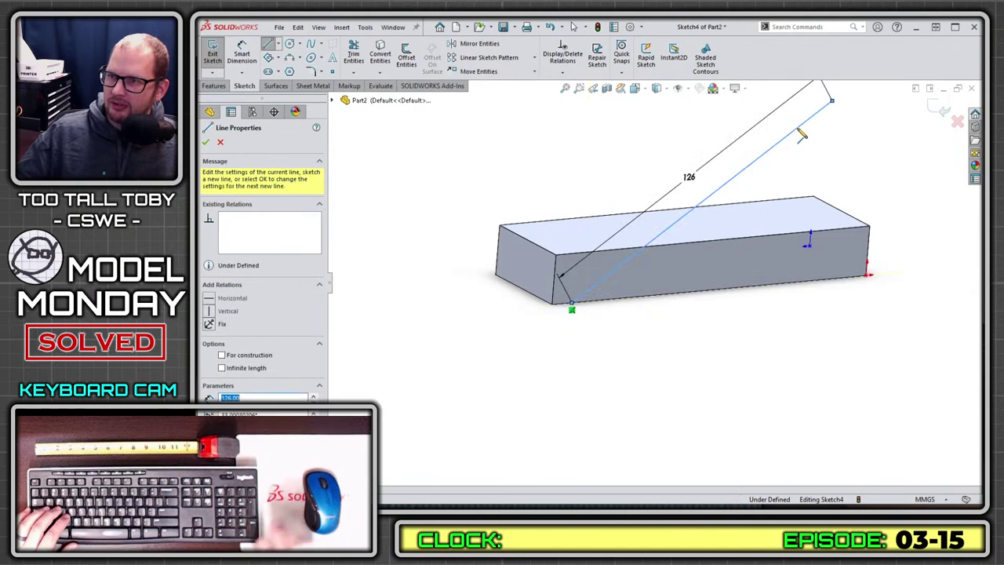
scroll(654, 284, up, 2)
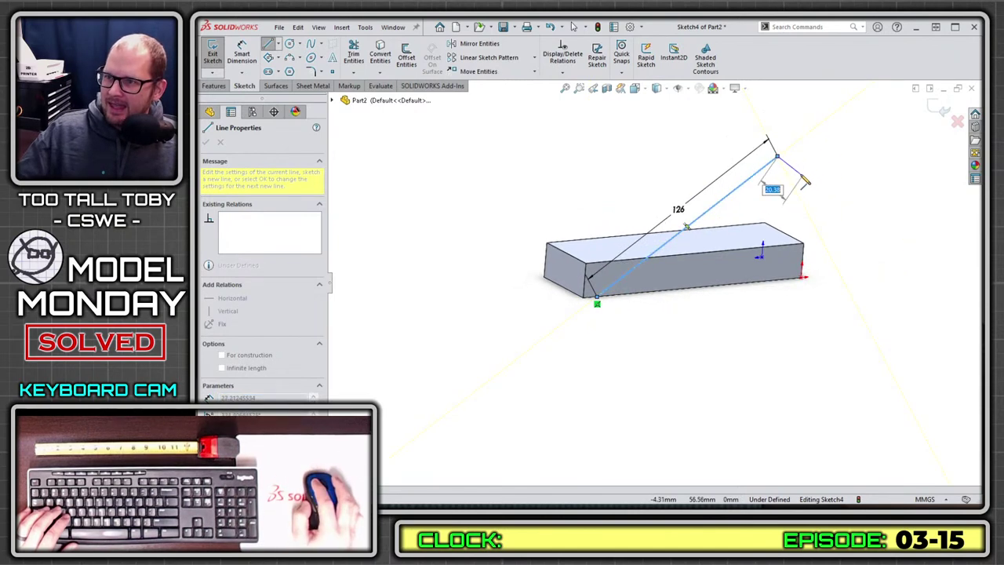
double_click(778, 158)
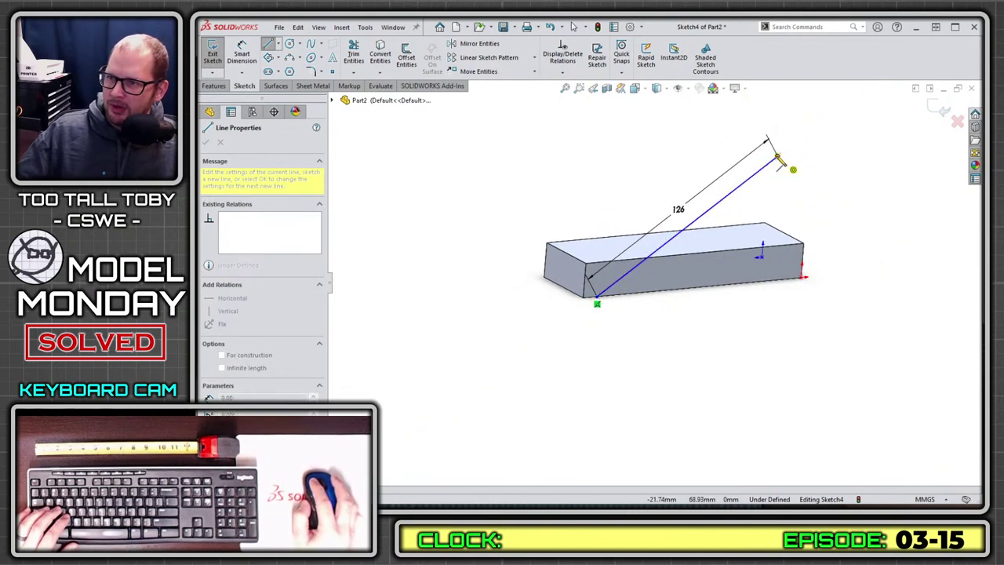
- Draw a 3 Point Arc from the line's upper end down to the block's right corner
click(779, 160)
key(a)
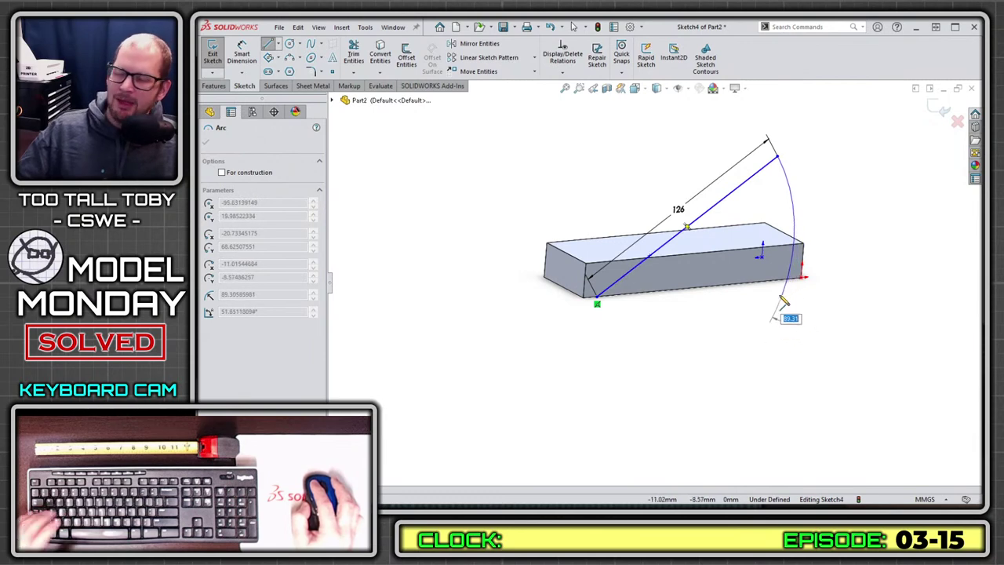
key(Escape)
key(s)
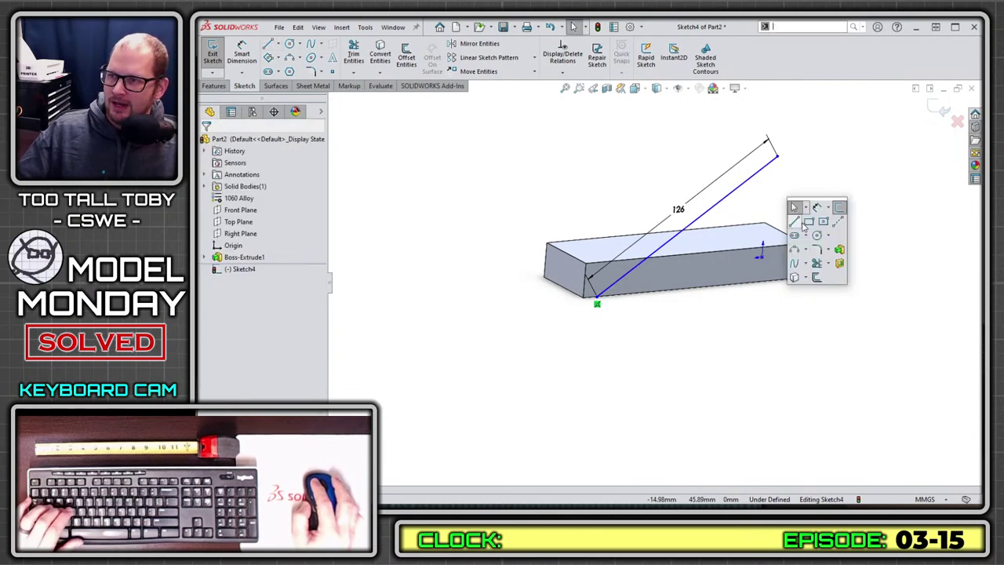
click(794, 250)
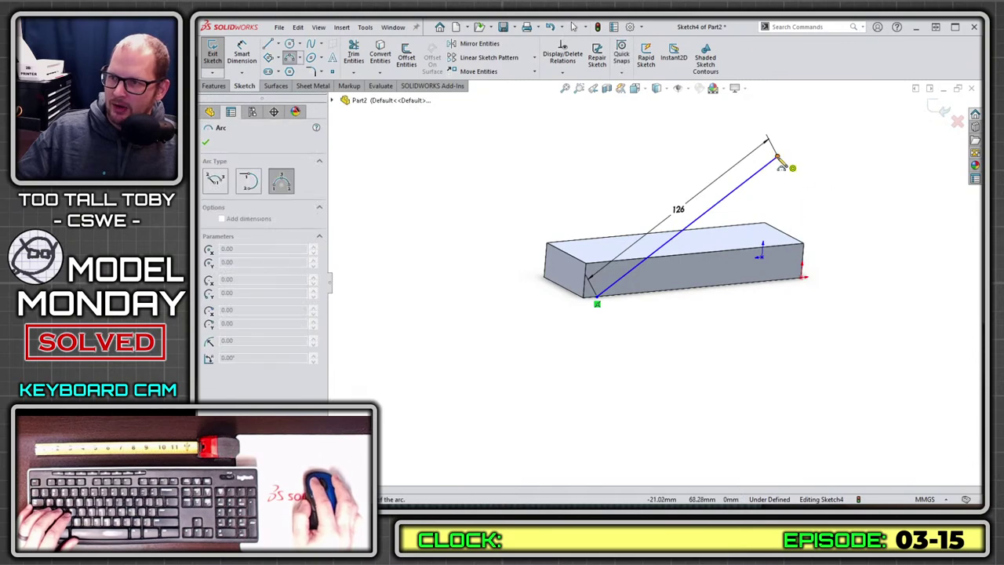
click(777, 160)
click(777, 287)
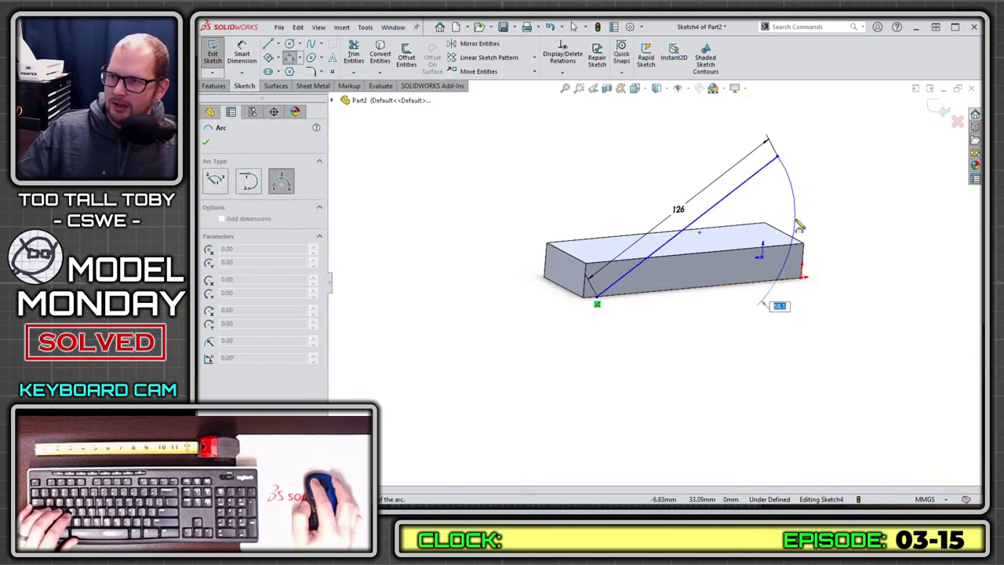
click(798, 217)
key(Escape)
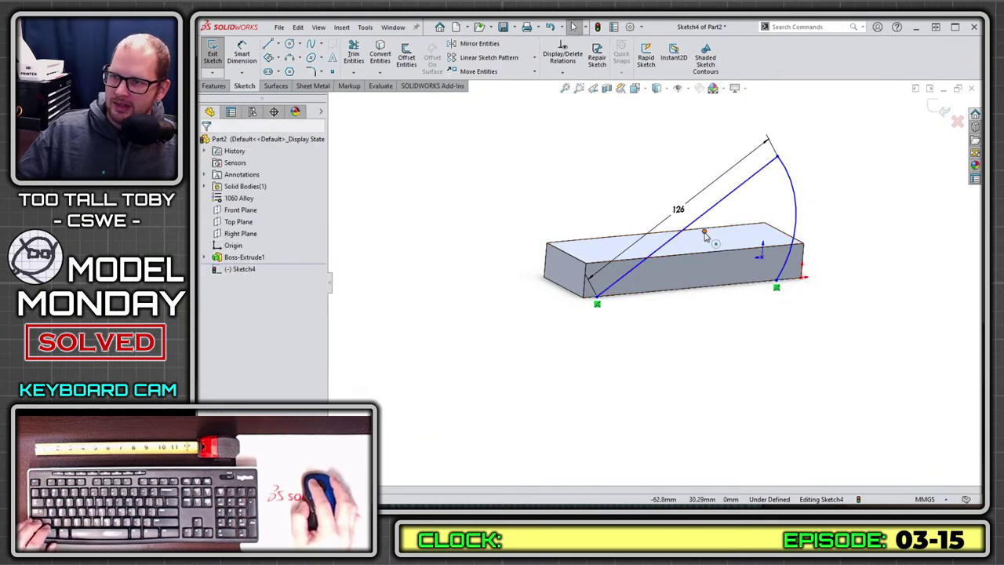
- Merge the arc's end point onto the block's corner point
click(597, 303)
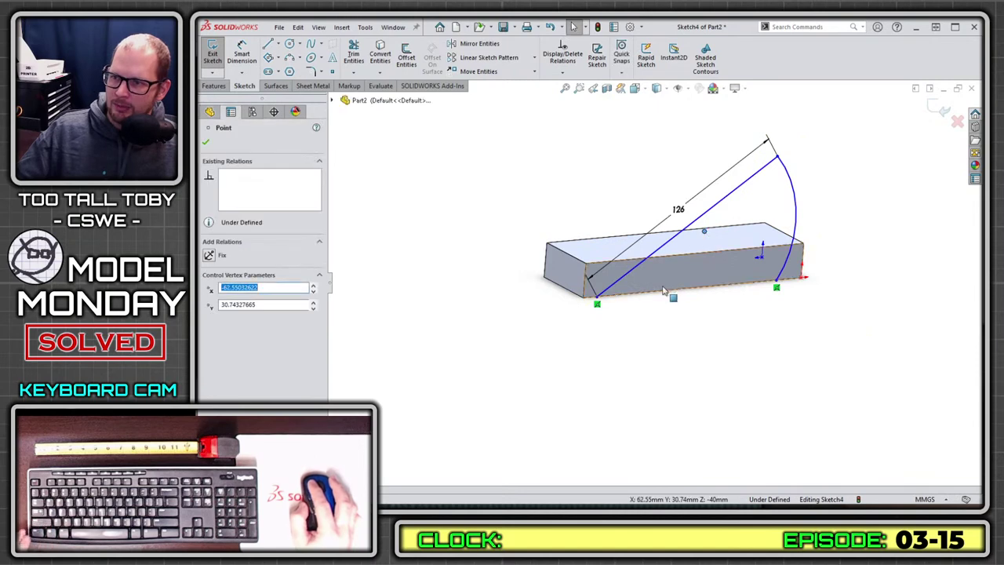
ctrl+click(598, 303)
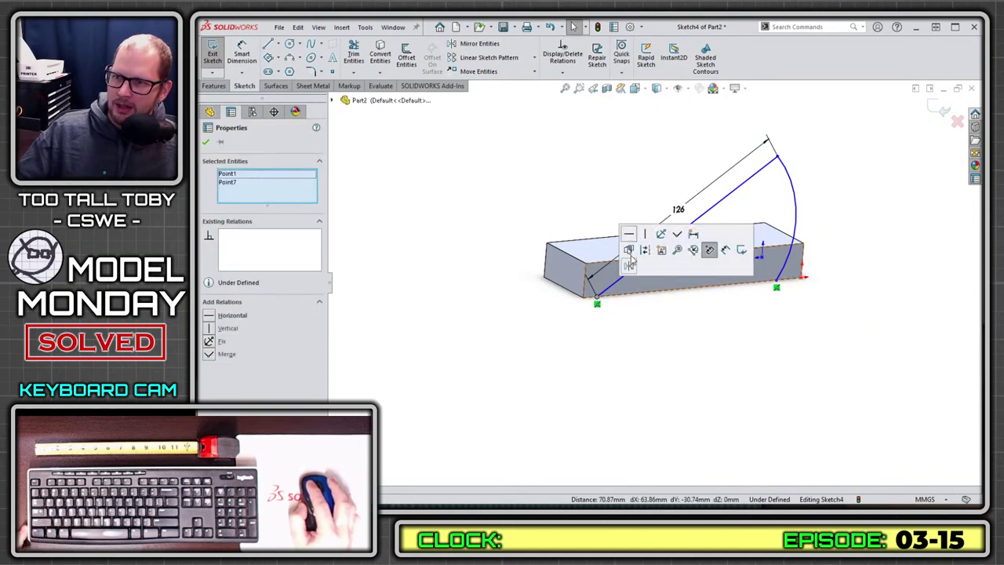
click(677, 234)
click(779, 318)
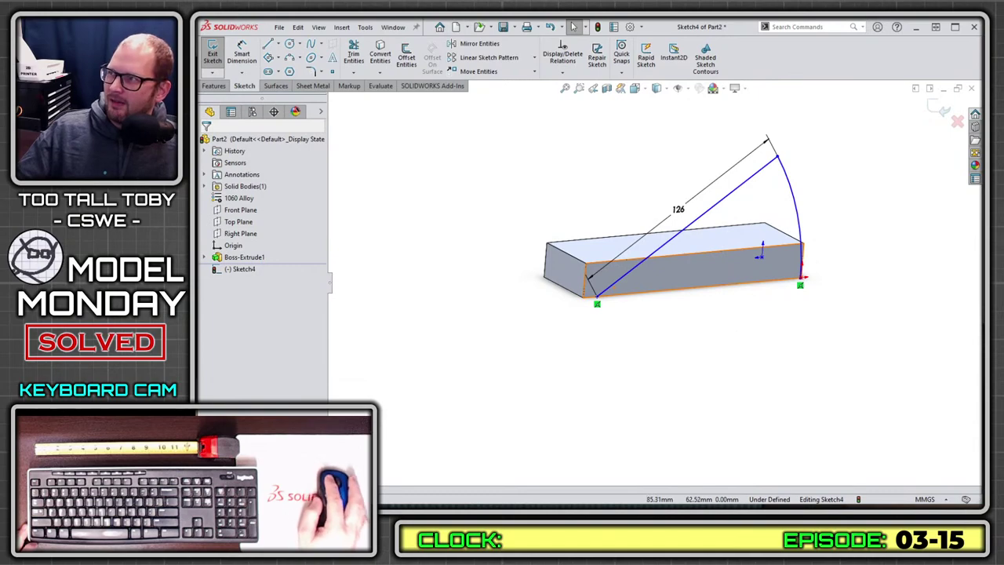
key(alt+Tab)
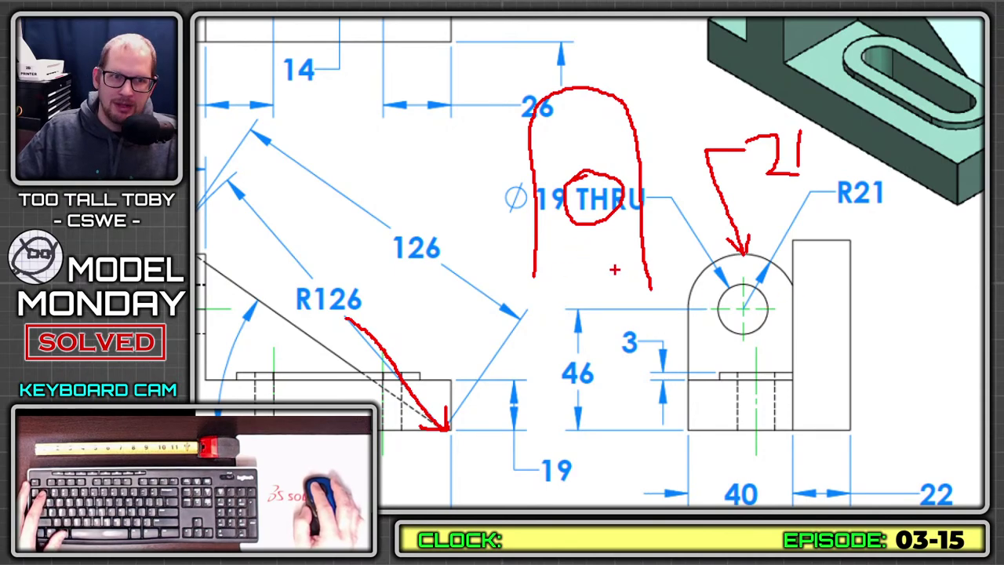
- Finish annotating the R126 and 19 dimensions on the reference drawing
key(Escape)
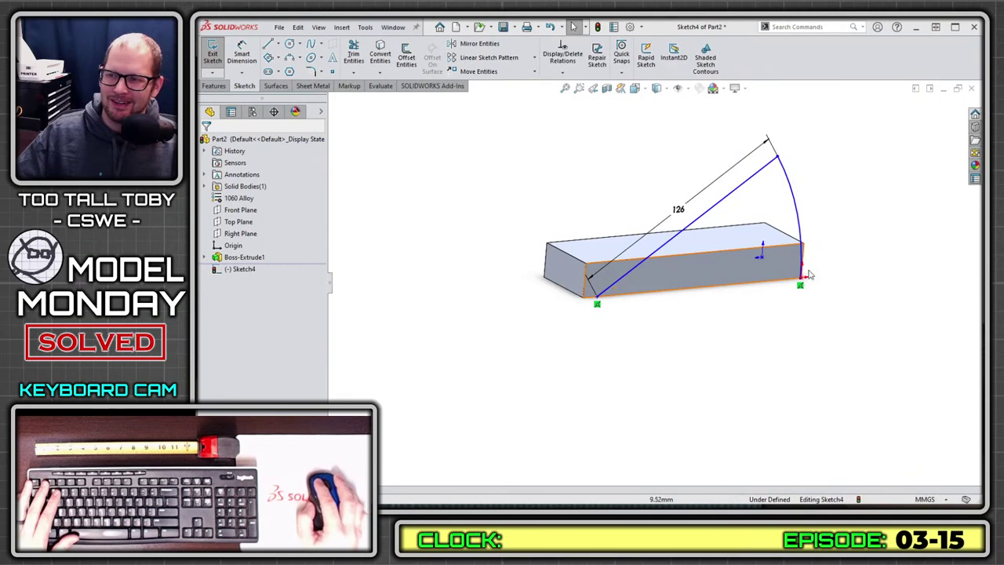
- Draw the base line from the block's front corner to its right corner
key(s)
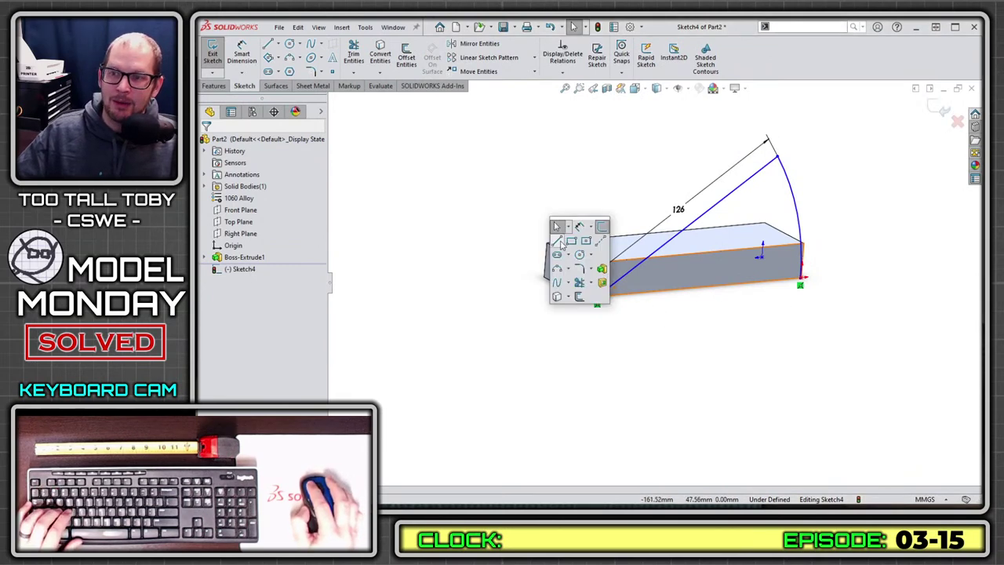
click(558, 241)
click(598, 303)
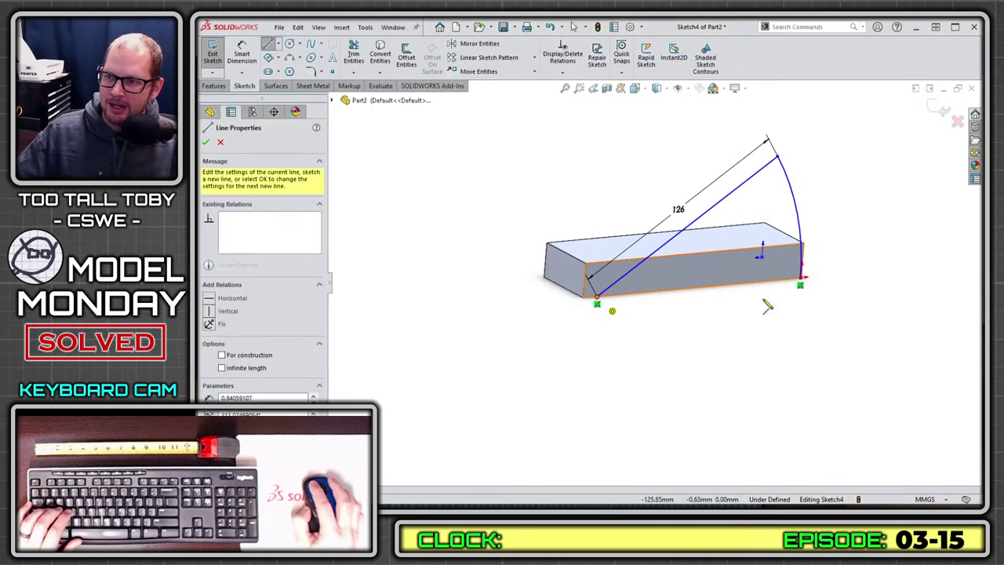
click(802, 281)
key(Escape)
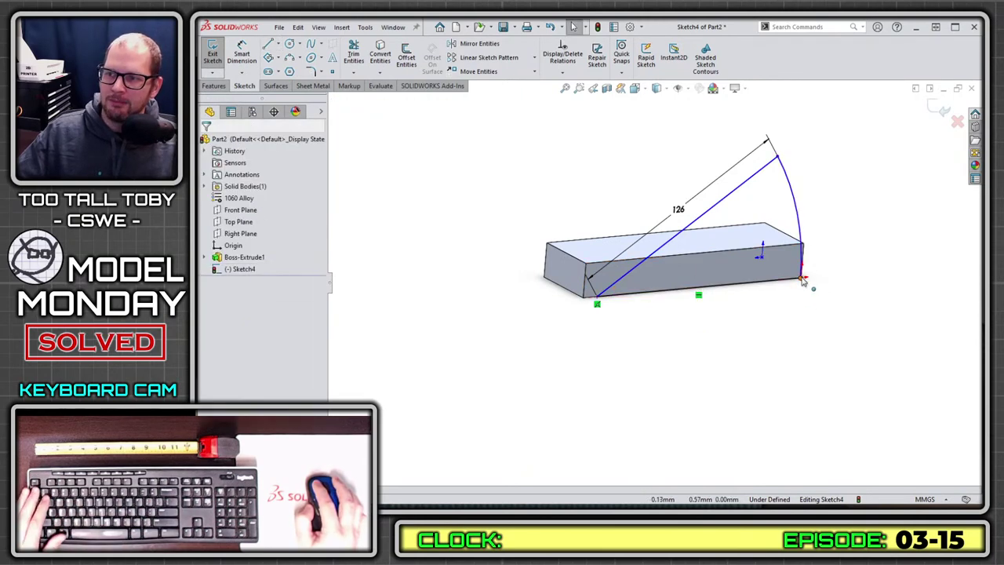
drag(803, 281, 793, 284)
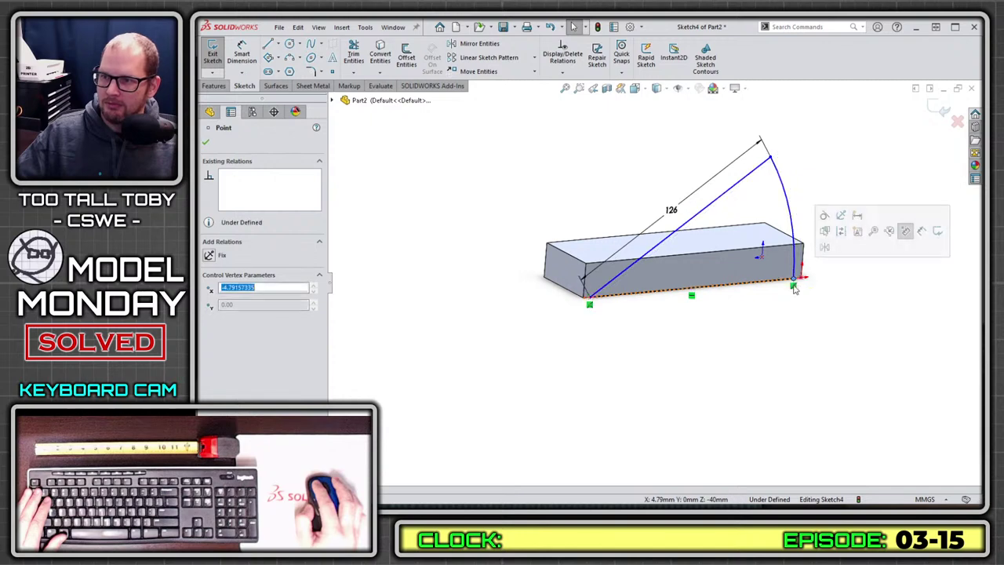
click(645, 364)
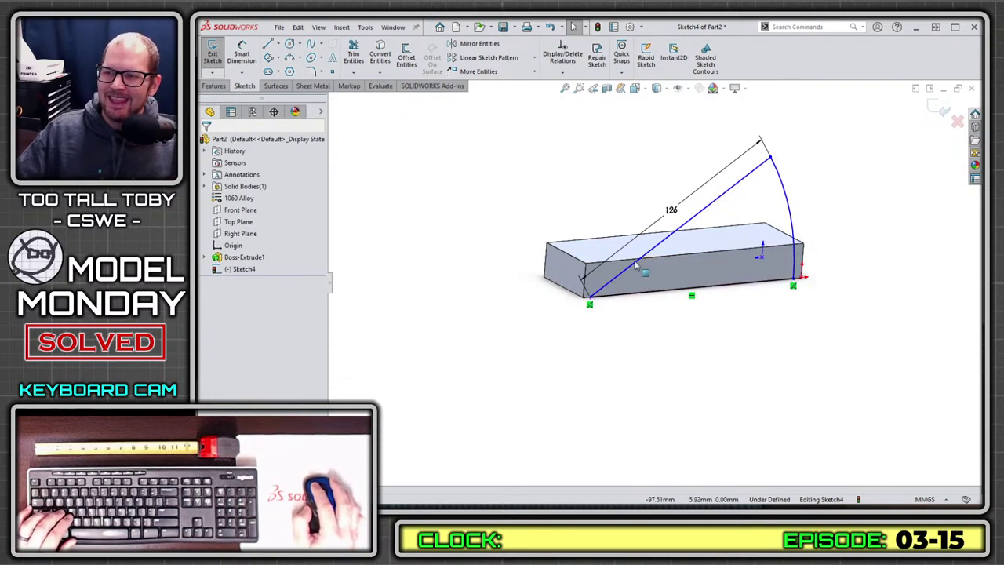
- Add a 3 mm offset dimension from the block's corner point
scroll(665, 250, down, 2)
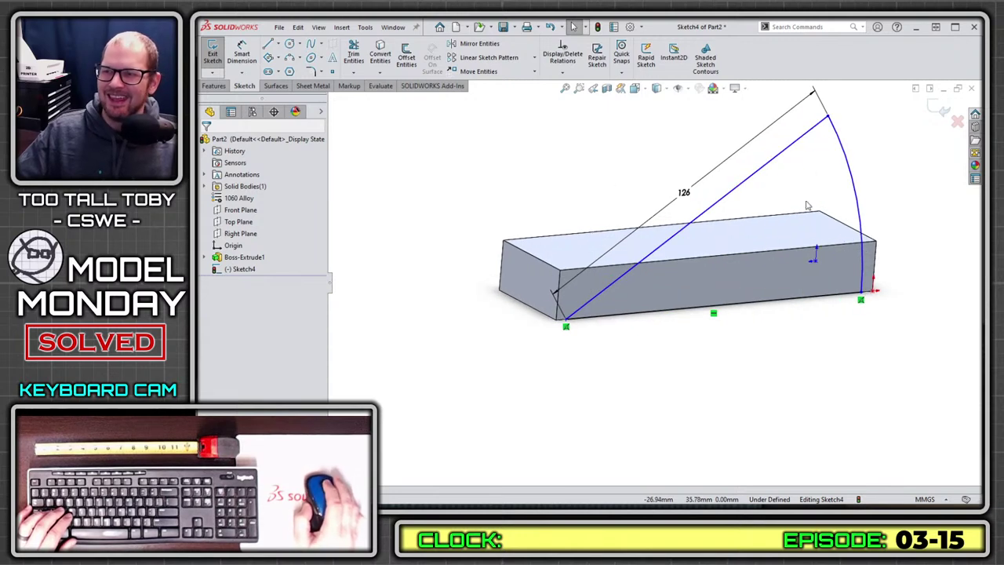
key(s)
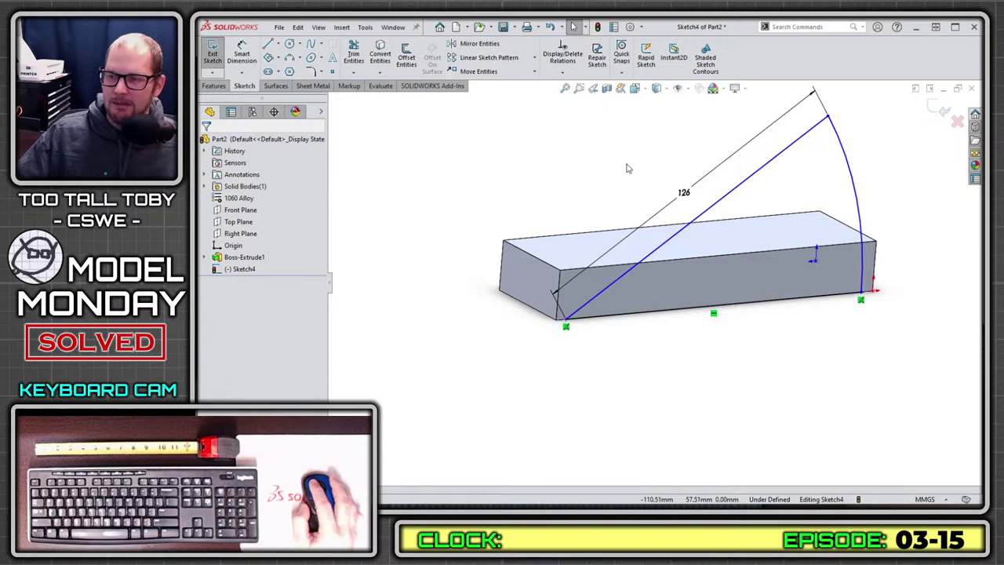
key(s)
click(666, 176)
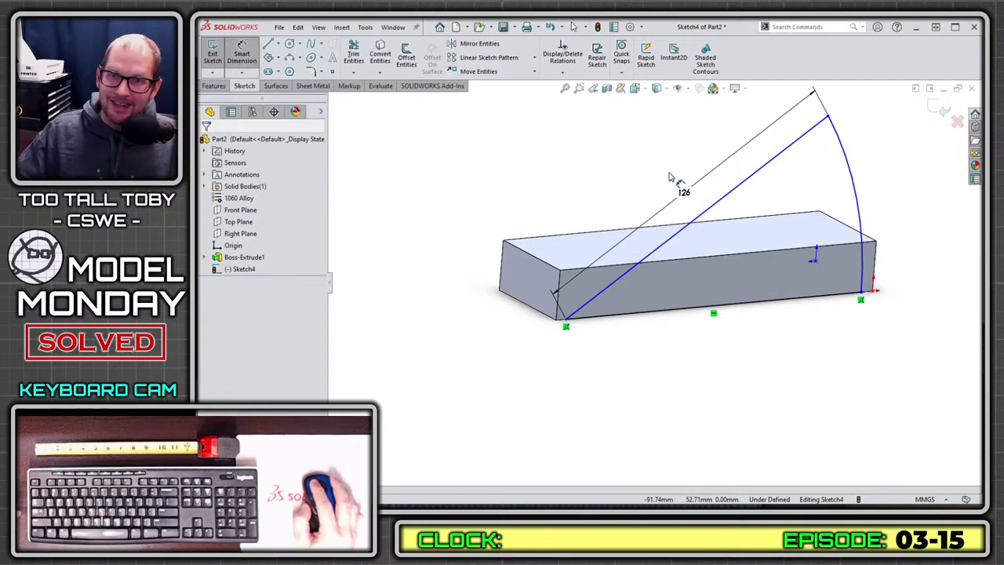
click(570, 323)
click(524, 382)
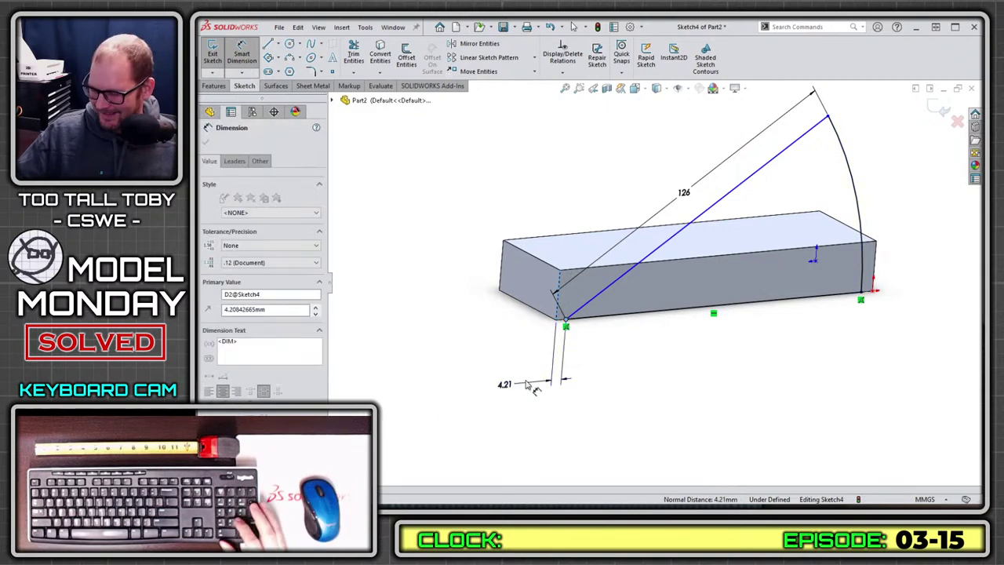
text(3)
key(Return)
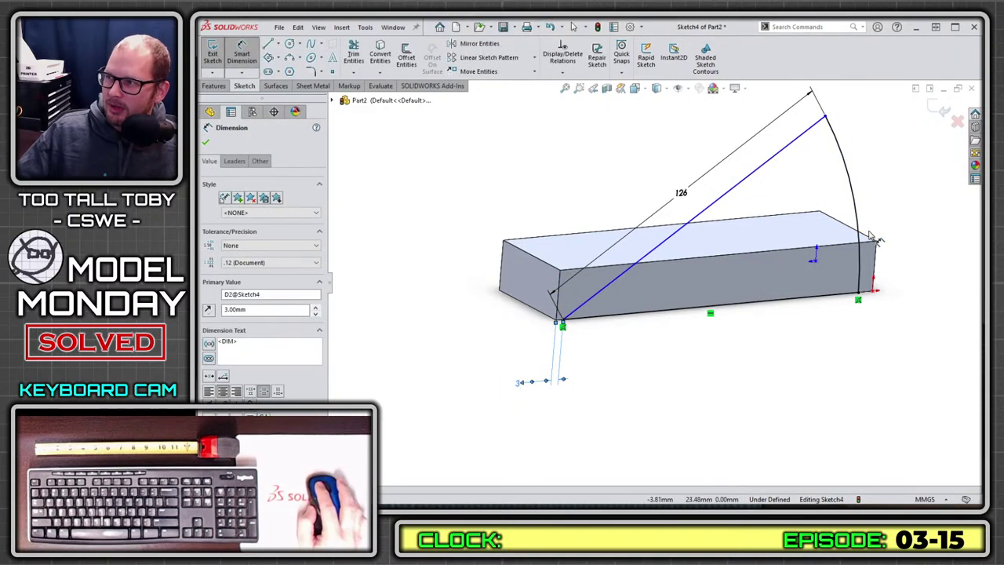
- Pull the sloped line's upper endpoint along the arc and delete the 3 mm dimension
click(685, 229)
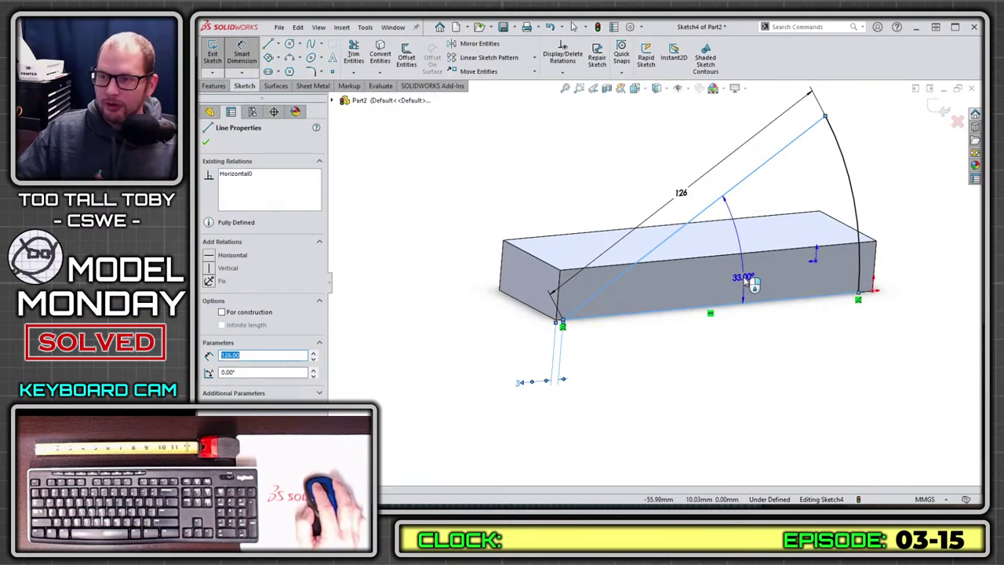
key(Escape)
click(830, 127)
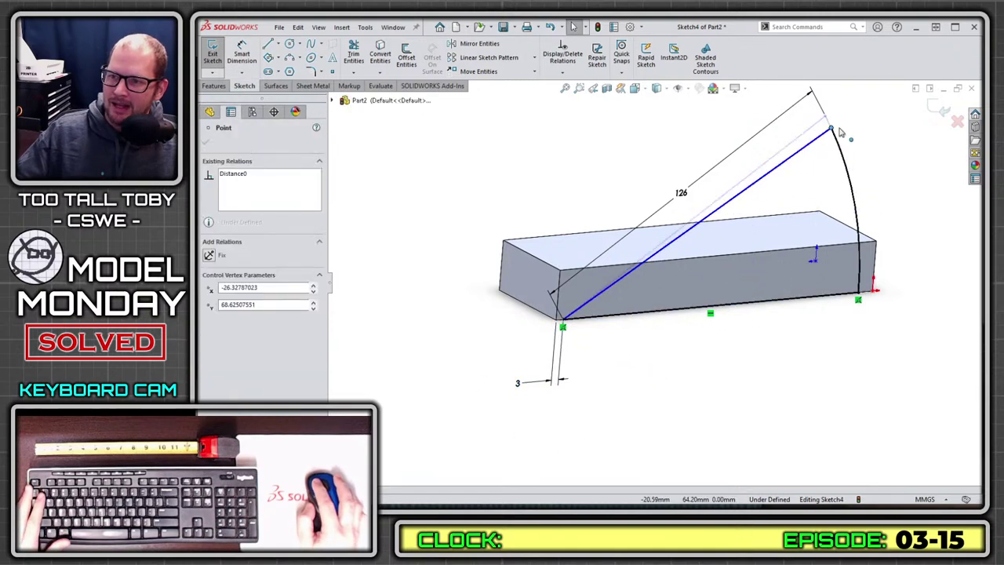
drag(852, 122, 855, 163)
click(521, 383)
key(Delete)
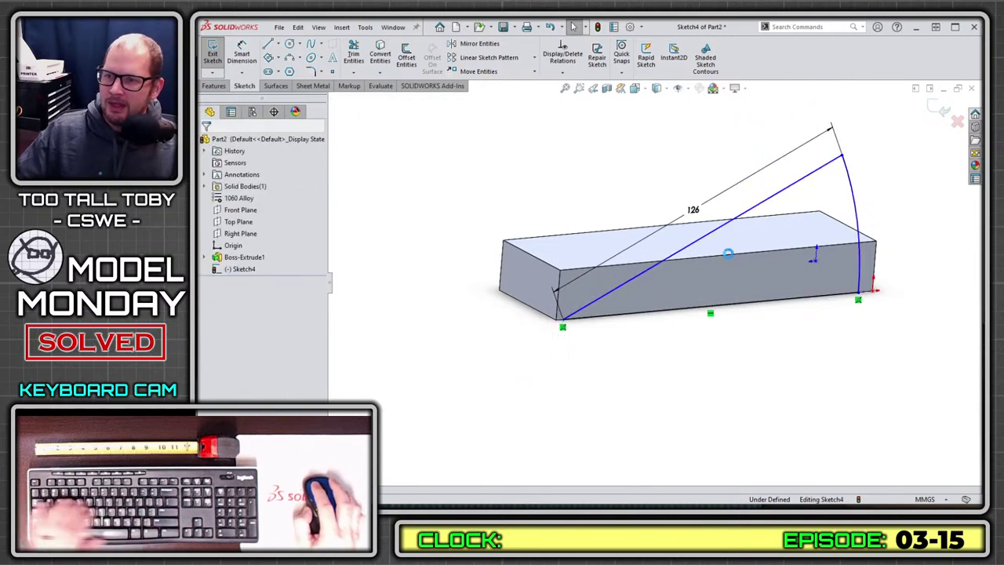
- Dimension the sloped line at 35° to the bottom line and drag-test it
key(s)
click(751, 244)
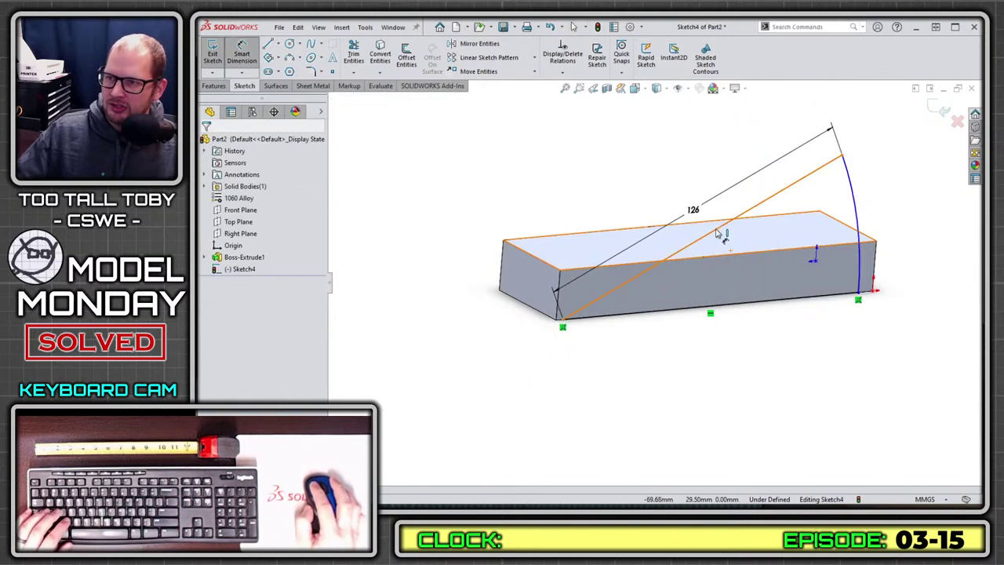
click(711, 308)
click(740, 284)
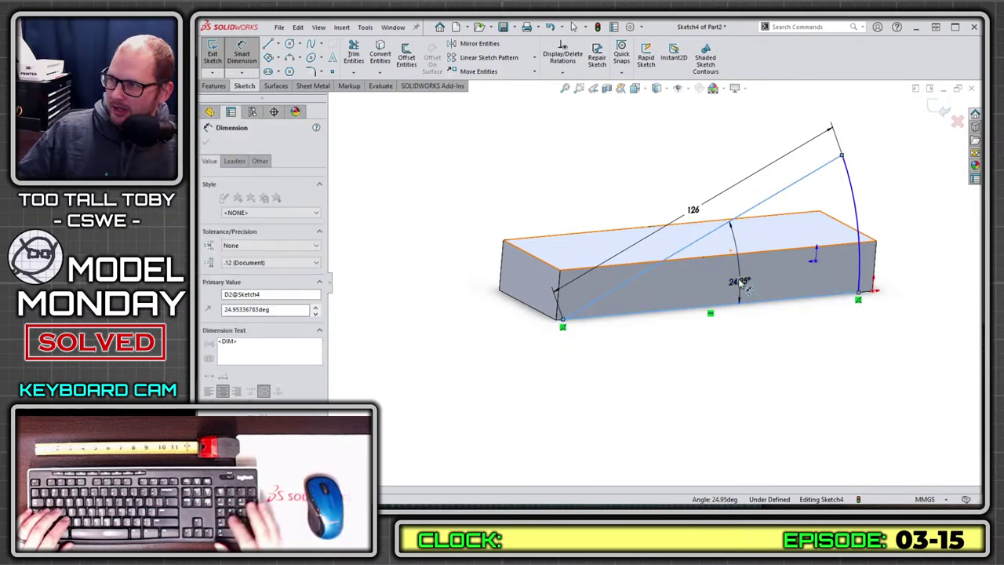
text(35)
key(Return)
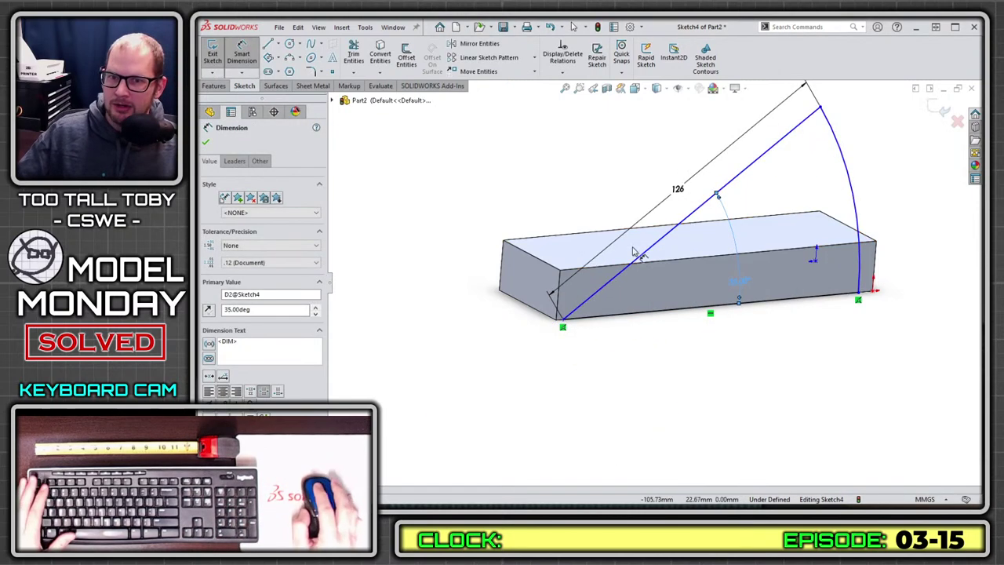
key(Escape)
mouse_move(822, 112)
mouse_down()
mouse_move(630, 178)
mouse_move(775, 173)
mouse_move(605, 193)
mouse_move(914, 210)
mouse_move(871, 201)
mouse_up()
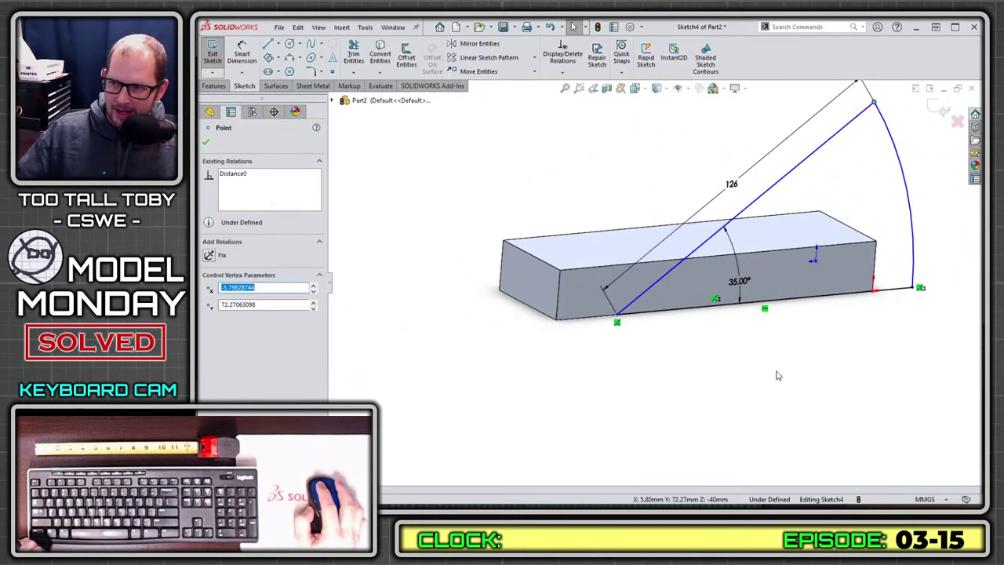
click(739, 390)
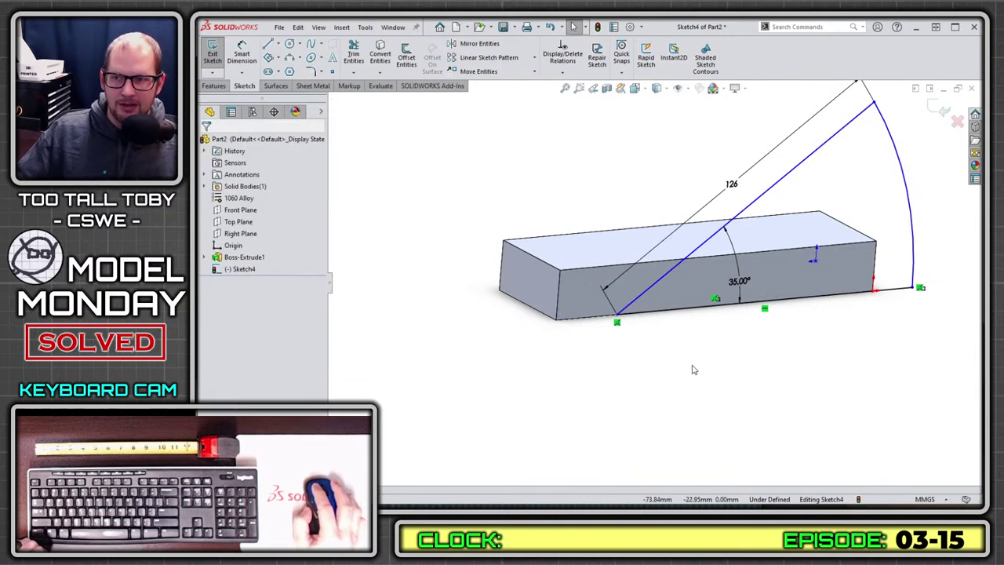
- Begin a dimension from the sloped line's lower endpoint
key(s)
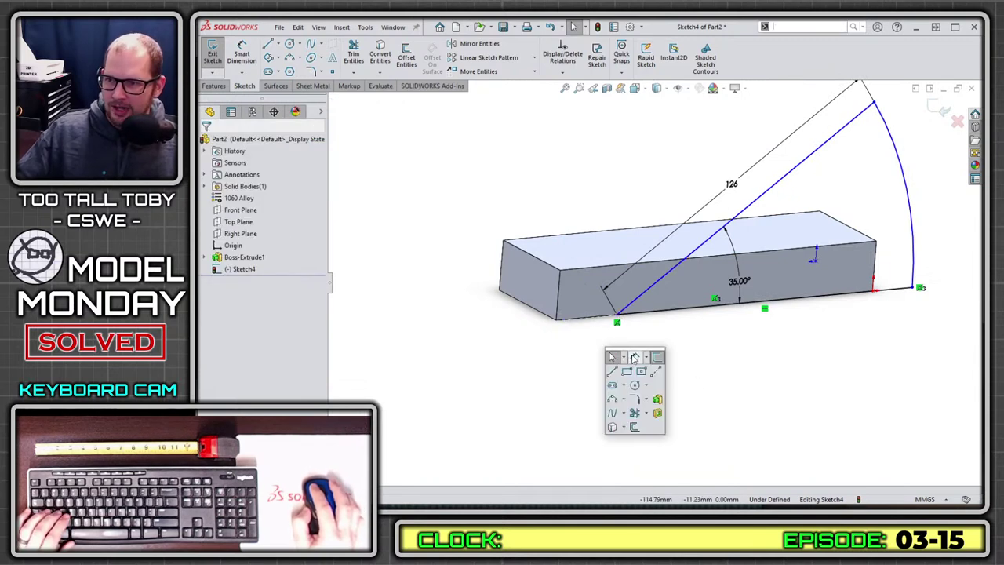
click(634, 357)
click(618, 320)
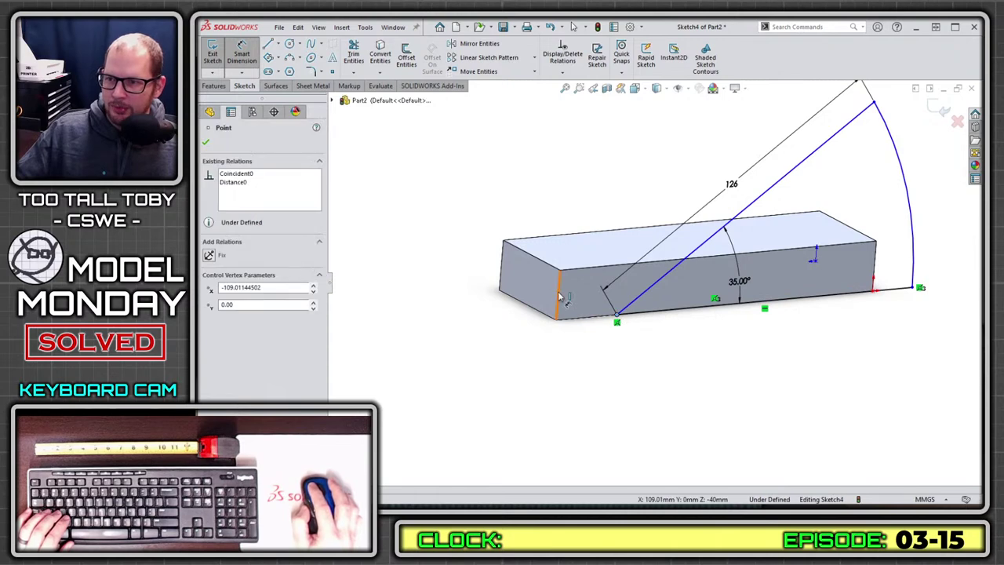
- Dimension the lower endpoint 3 mm from the block's end edge, then drag-test the sketch
click(559, 296)
click(584, 357)
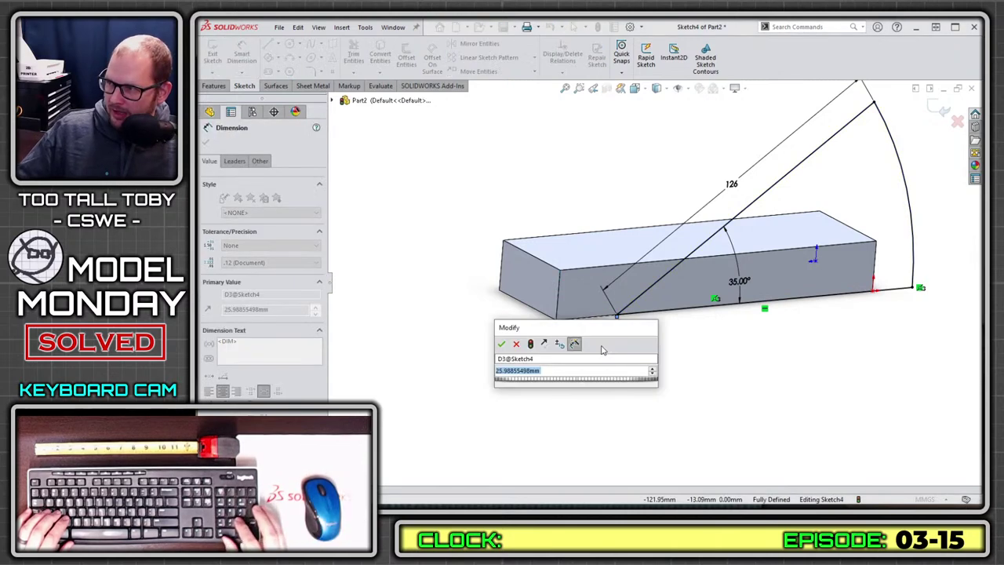
text(3)
key(Return)
key(Escape)
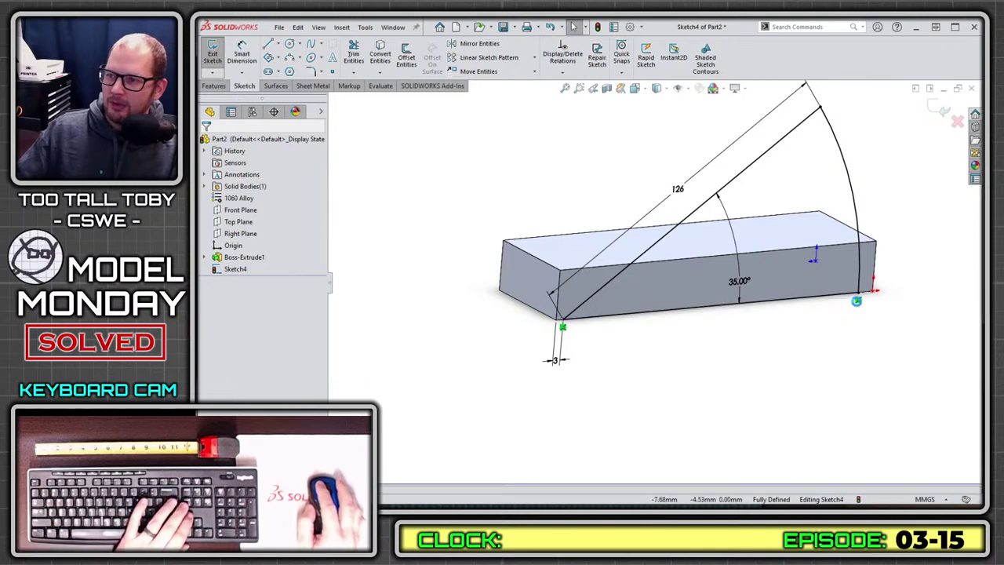
key(ctrl+z)
mouse_move(859, 296)
mouse_down()
mouse_move(863, 352)
mouse_move(852, 331)
mouse_move(829, 415)
mouse_move(823, 333)
mouse_move(824, 390)
mouse_move(837, 369)
mouse_up()
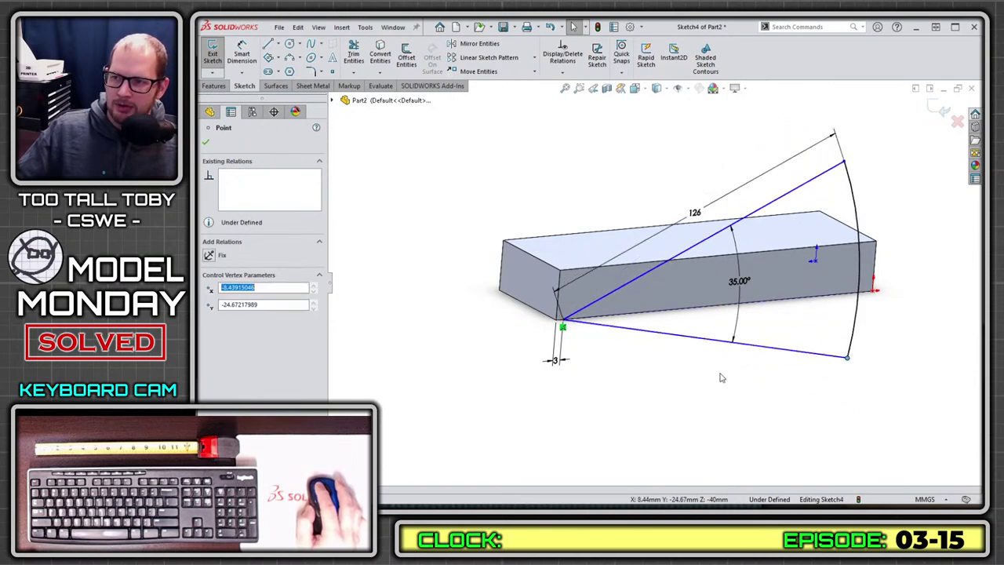
- Make the bottom base line horizontal so Sketch4 is fully defined
click(688, 339)
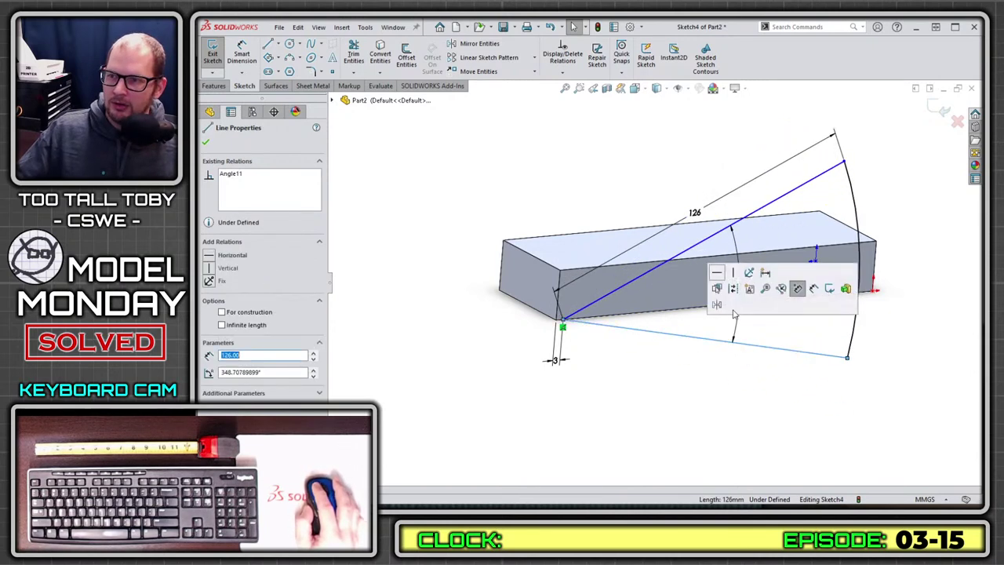
click(797, 289)
click(816, 310)
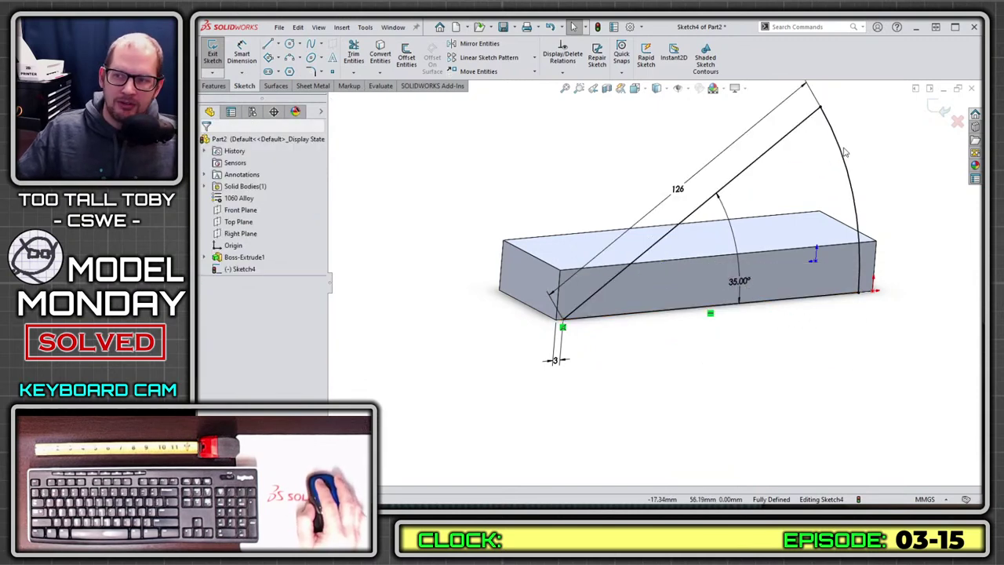
- Extrude the wedge sketch 22 mm as Boss-Extrude2 joined to the block
key(s)
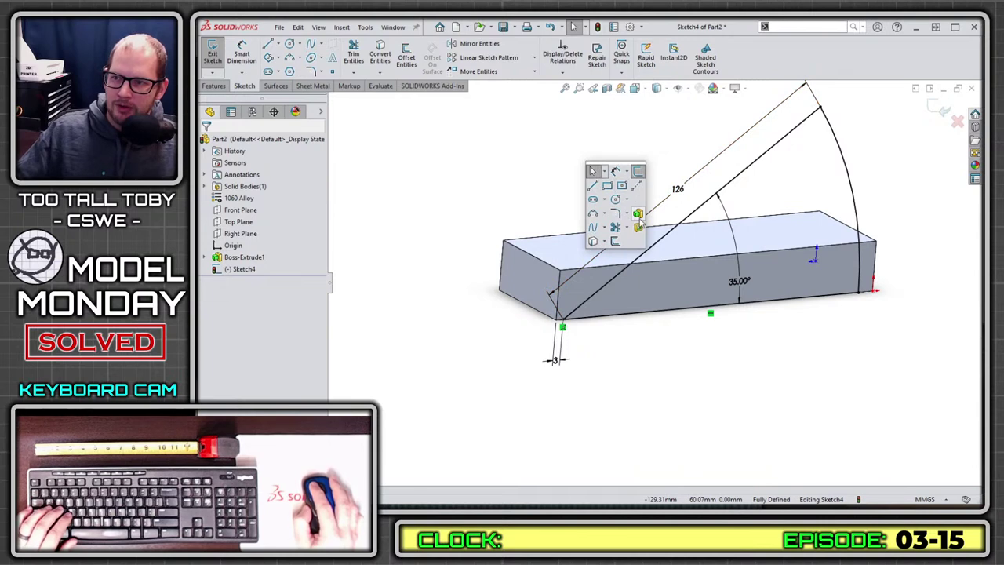
click(640, 218)
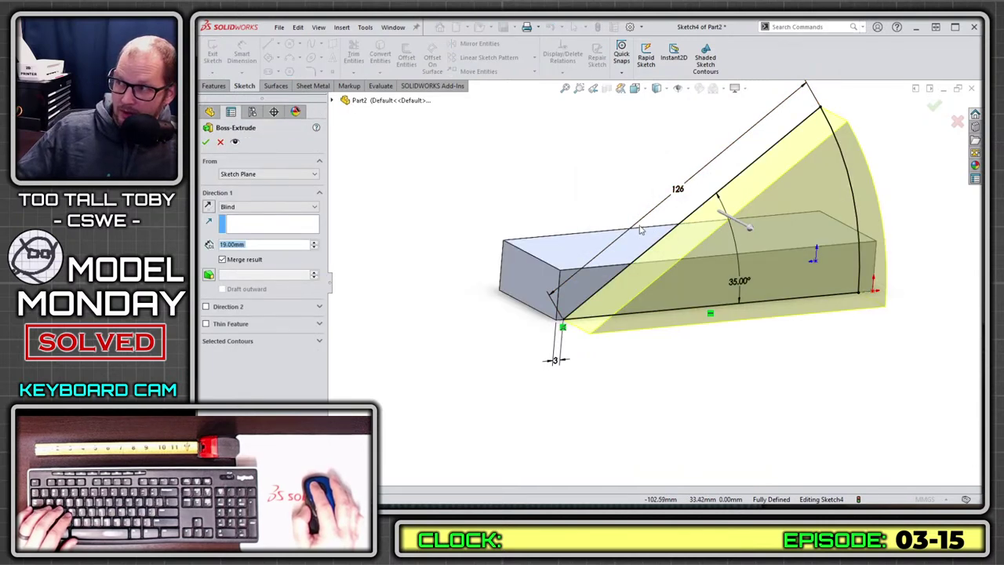
key(Return)
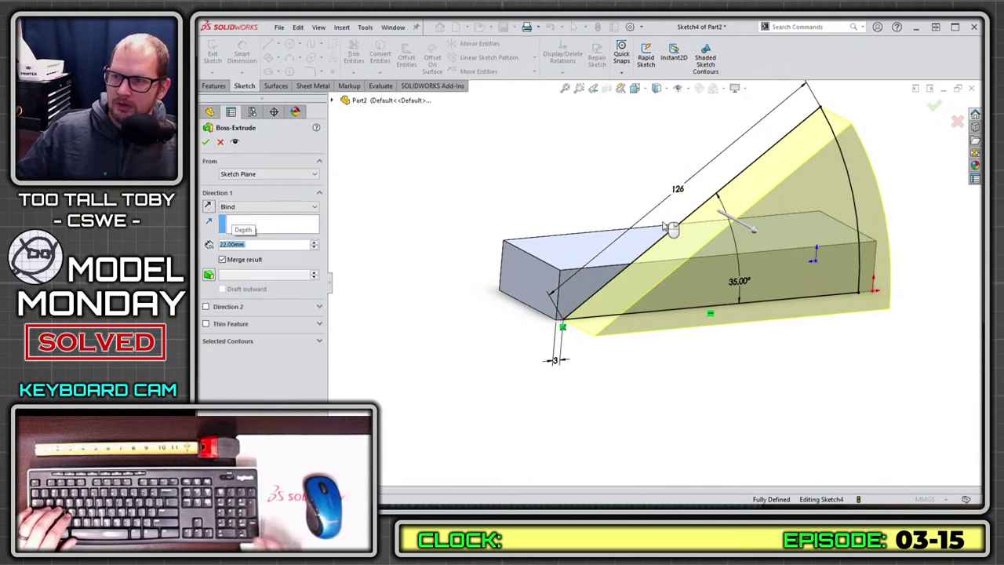
middle_drag(605, 180, 758, 256)
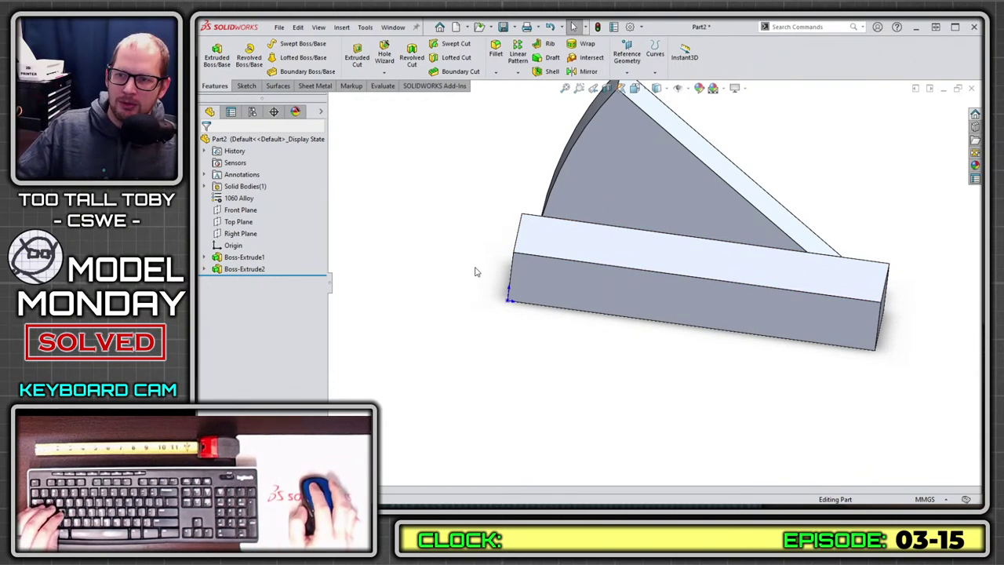
- Create Plane1 offset 20 mm from the Right Plane
middle_drag(488, 289, 448, 293)
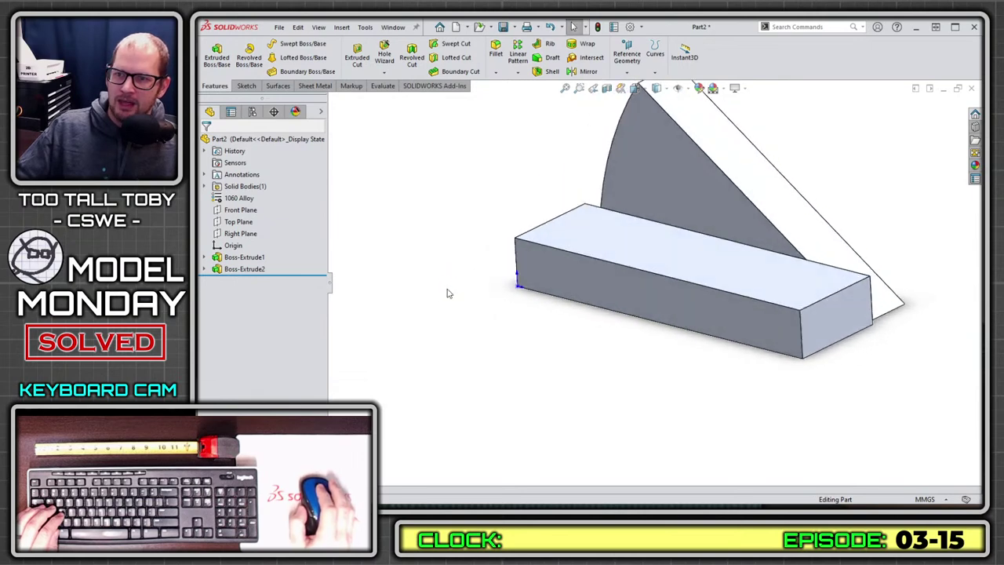
click(240, 234)
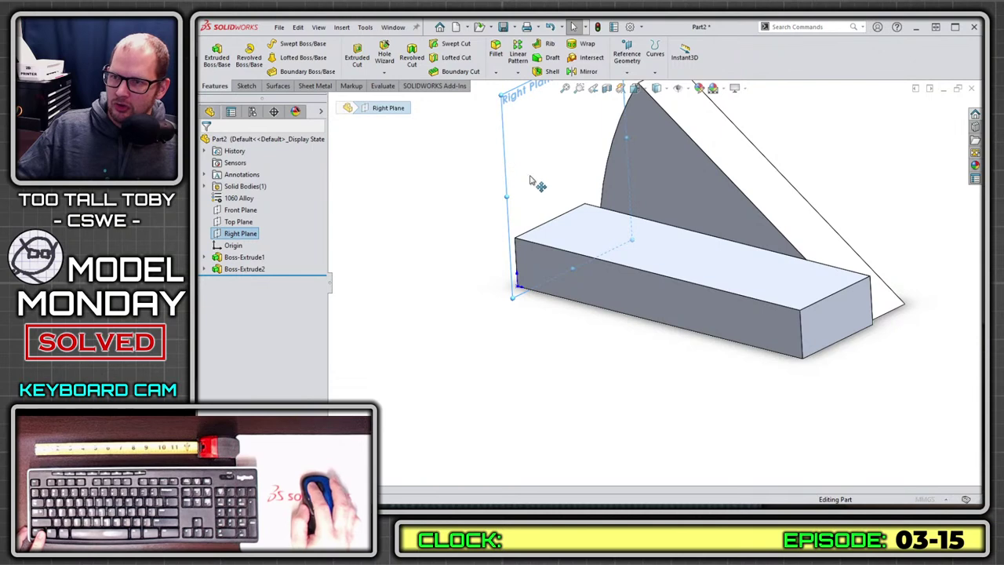
ctrl+drag(531, 182, 571, 194)
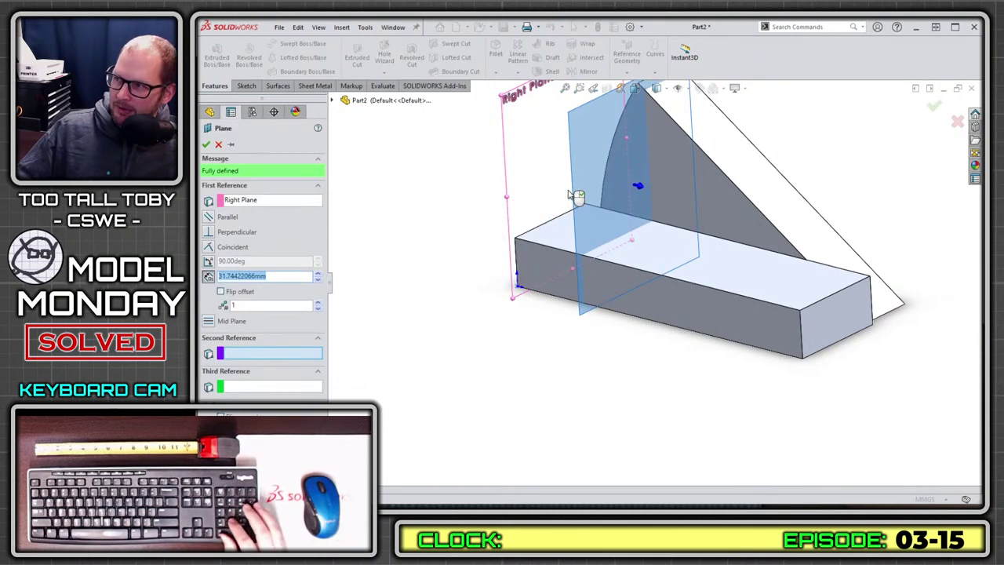
text(20)
key(Return)
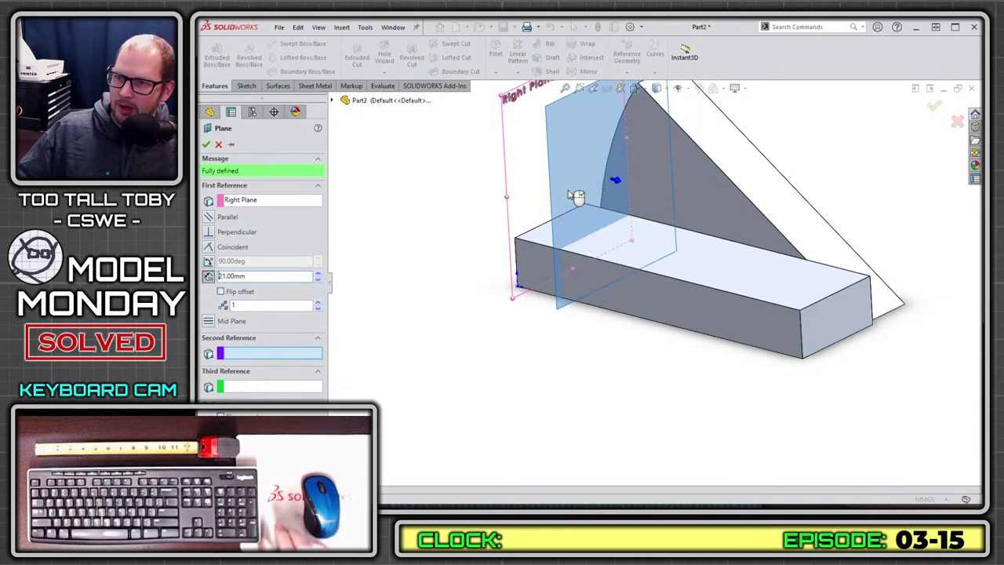
key(Return)
- Create Plane2 offset 21 mm from the block's end face, with the offset flipped
middle_drag(461, 200, 558, 240)
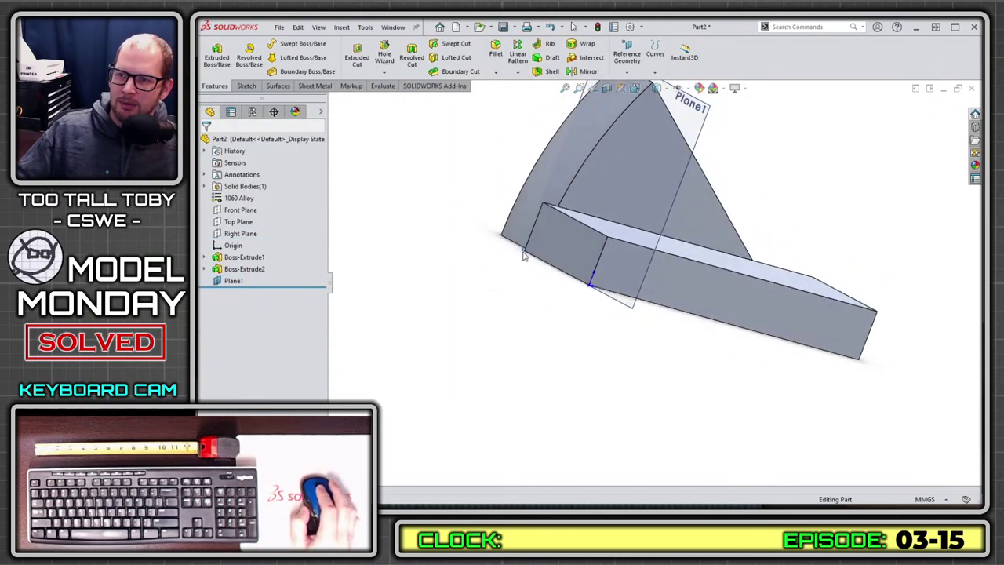
click(558, 241)
key(s)
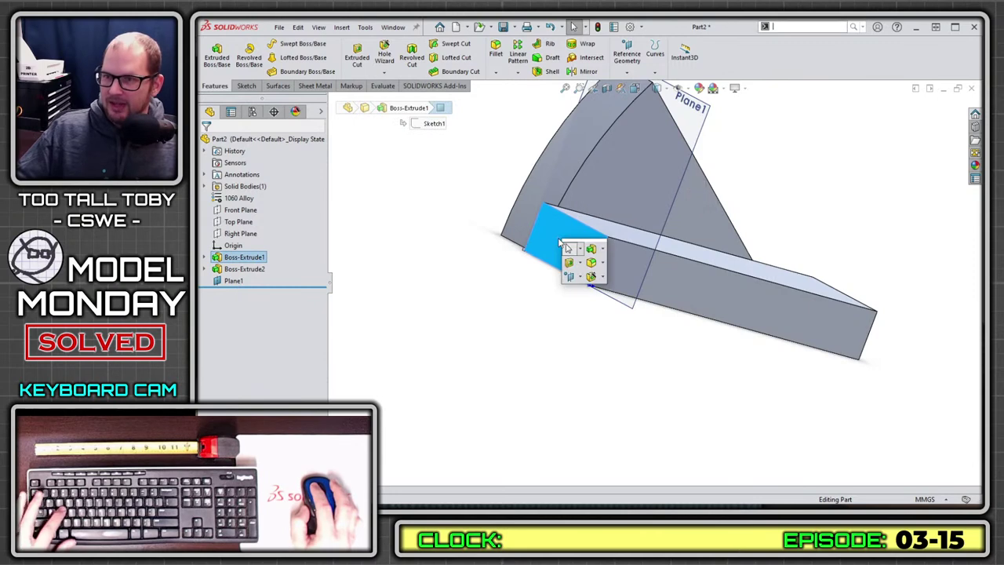
click(579, 277)
click(588, 289)
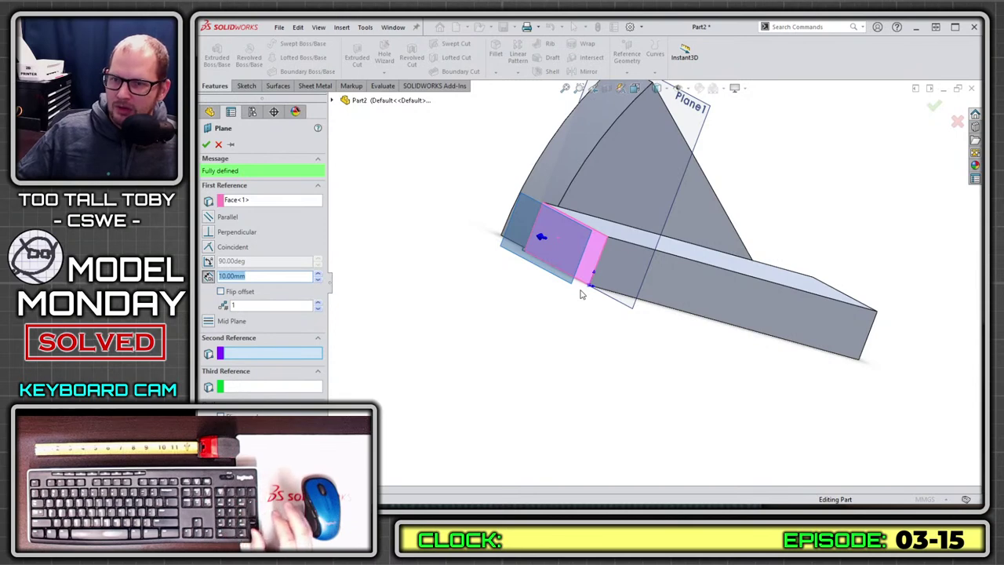
text(21)
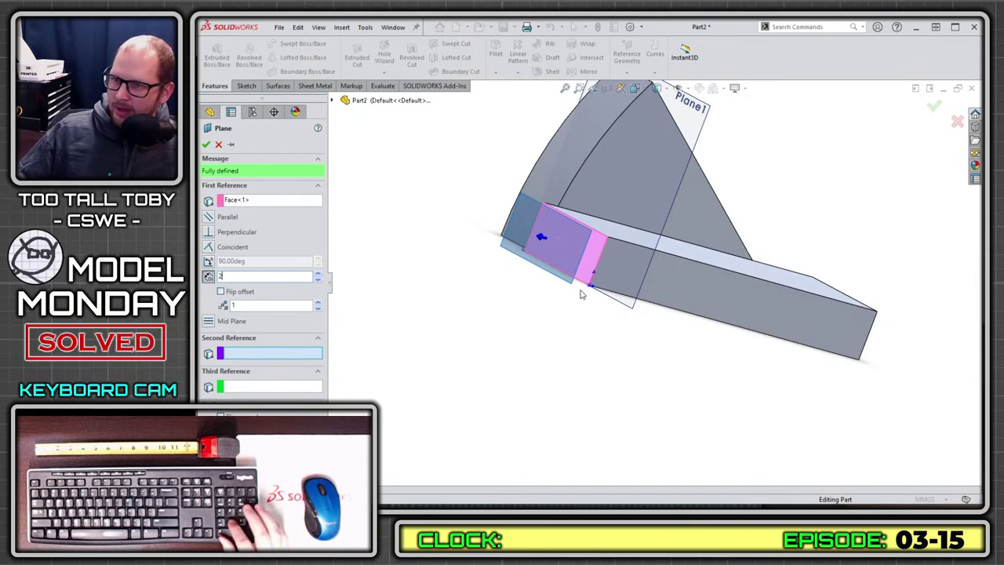
key(Return)
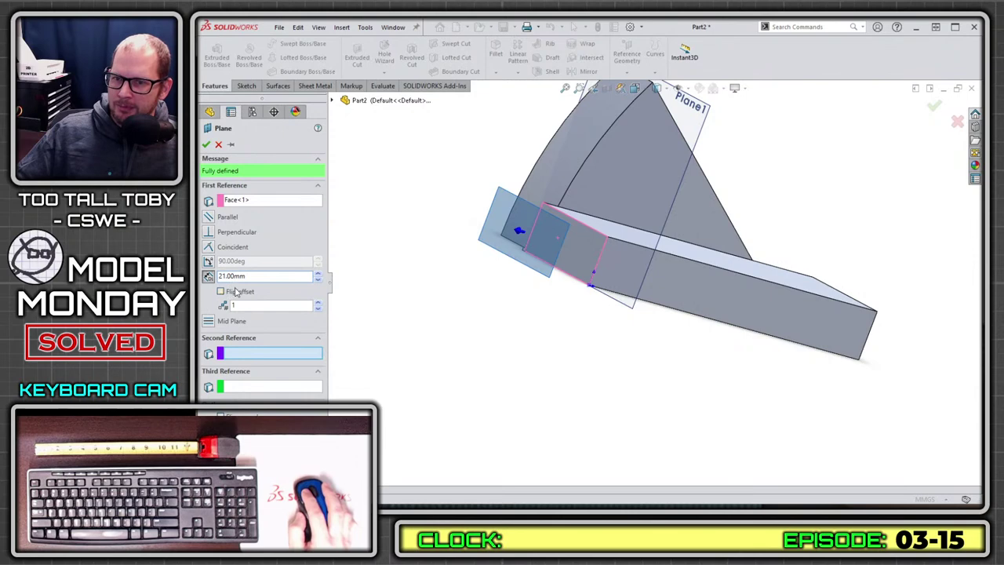
click(238, 294)
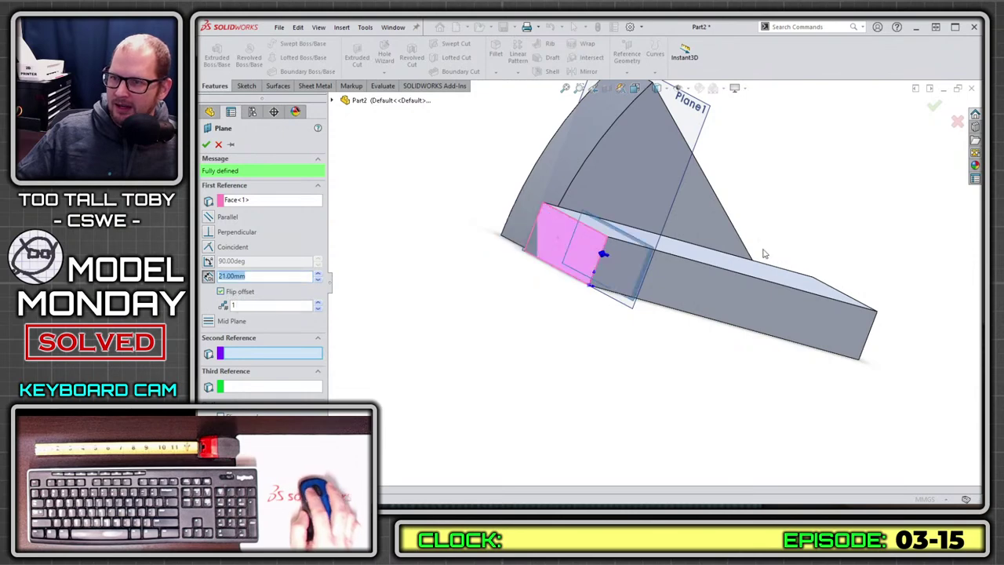
click(934, 108)
middle_drag(558, 359, 648, 192)
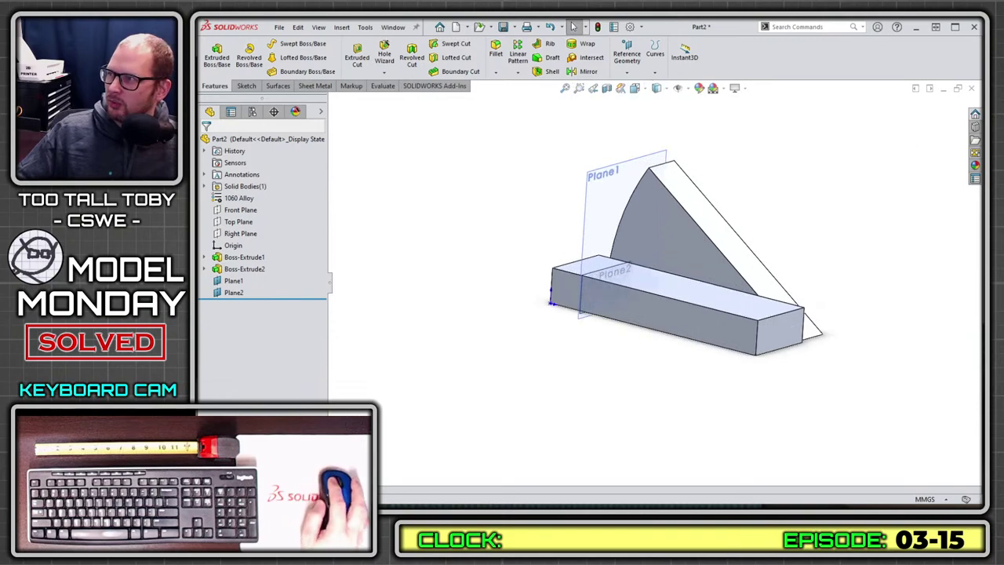
key(alt+Tab)
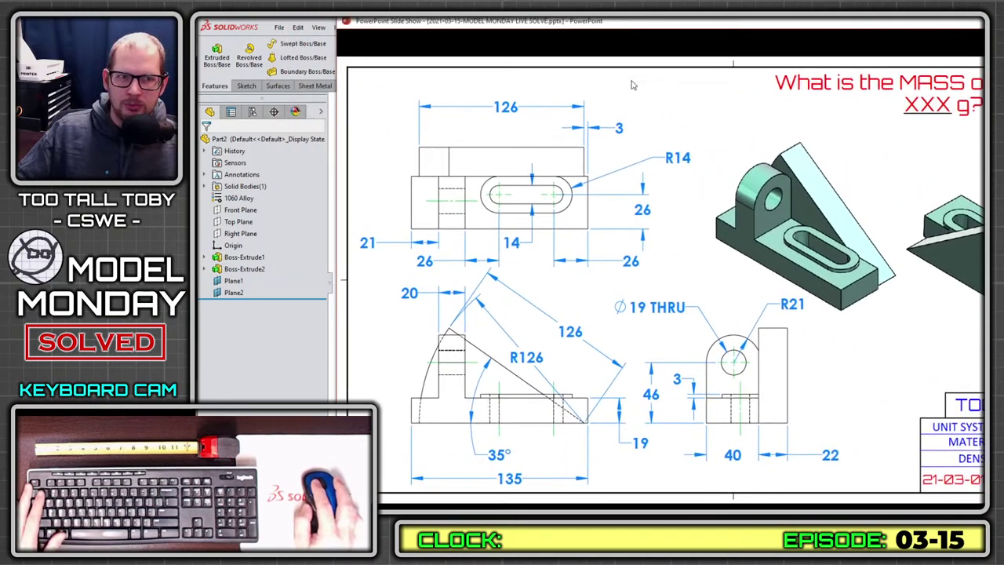
key(ctrl+p)
drag(376, 223, 343, 251)
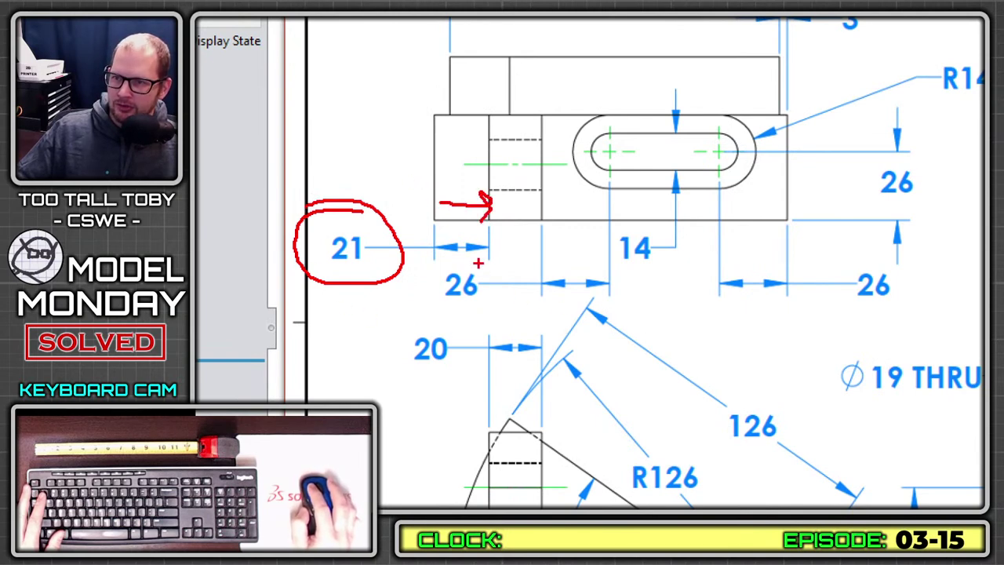
drag(439, 293, 430, 289)
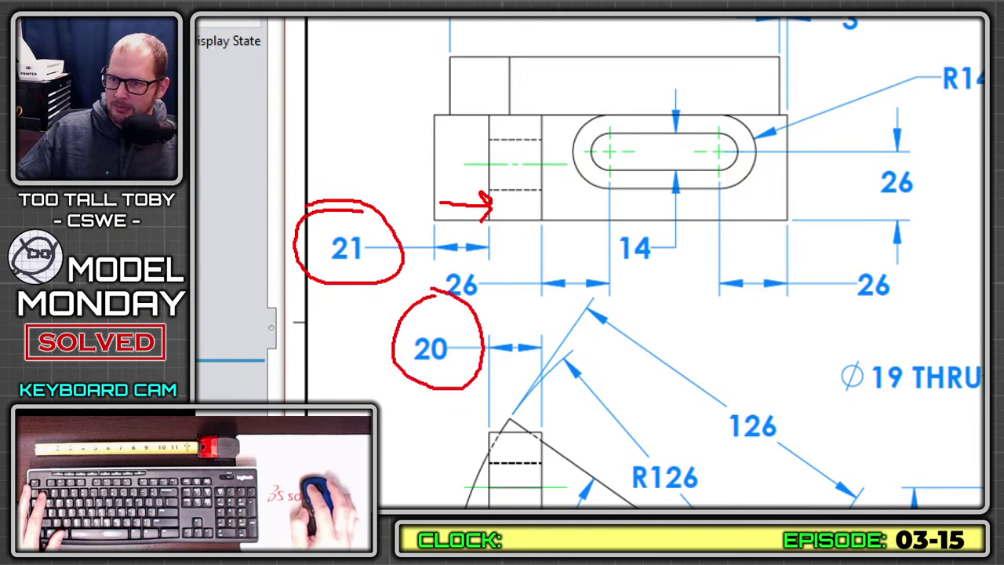
key(e)
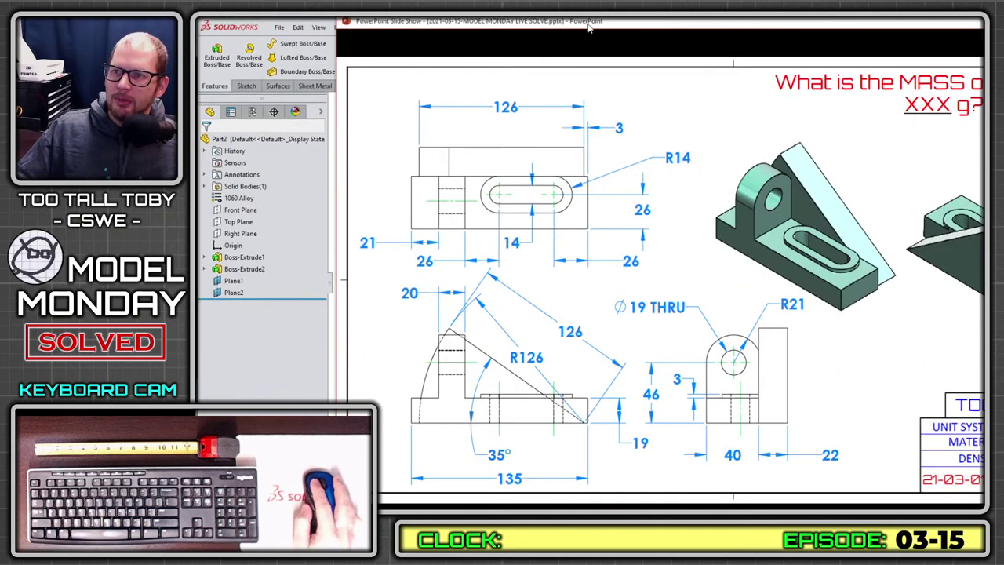
drag(590, 28, 1002, 25)
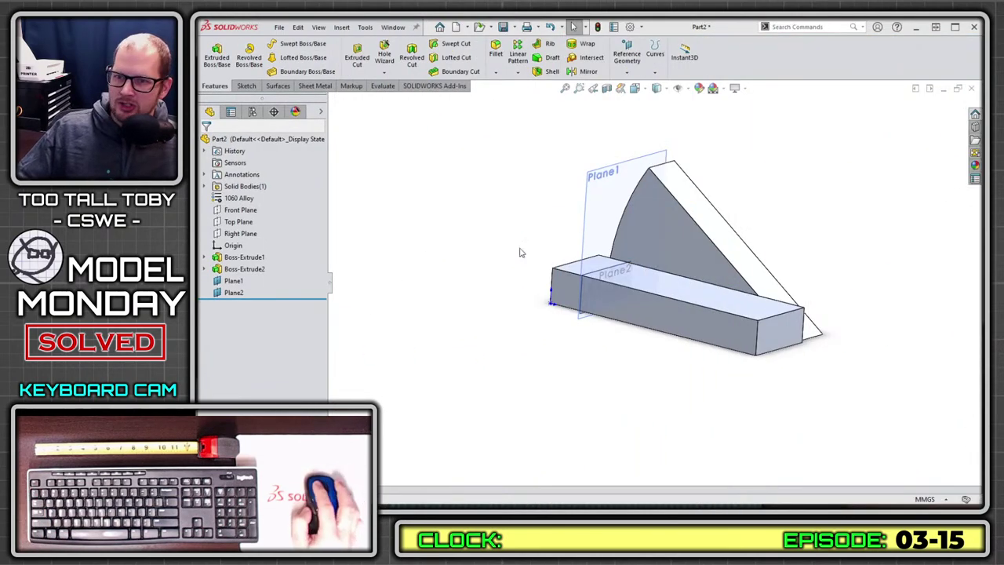
- Delete Plane1 and Plane2
click(581, 296)
ctrl+click(583, 251)
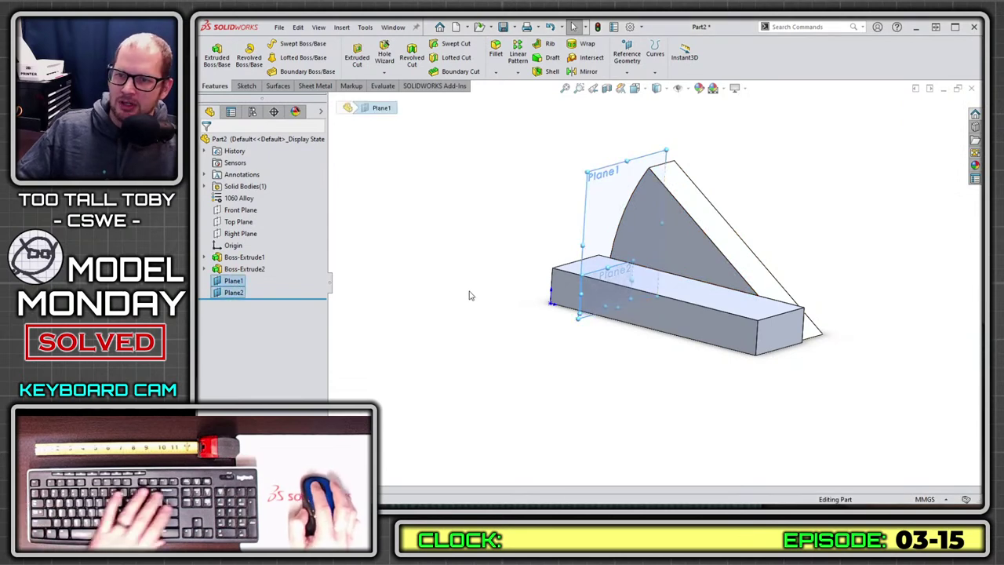
key(Delete)
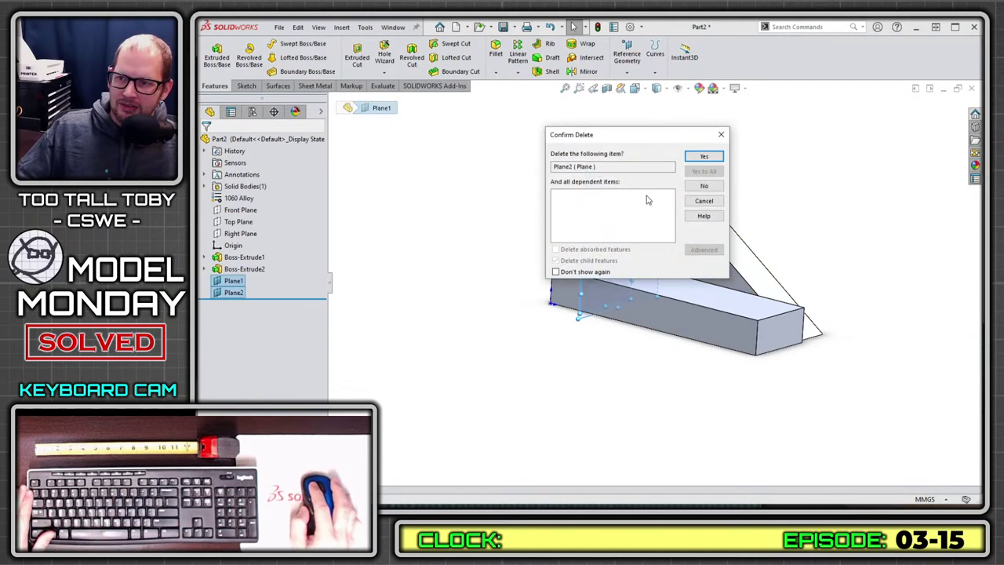
click(703, 157)
- Start a new sketch on the block's end face, viewed normal to it
middle_drag(491, 240, 620, 306)
click(622, 308)
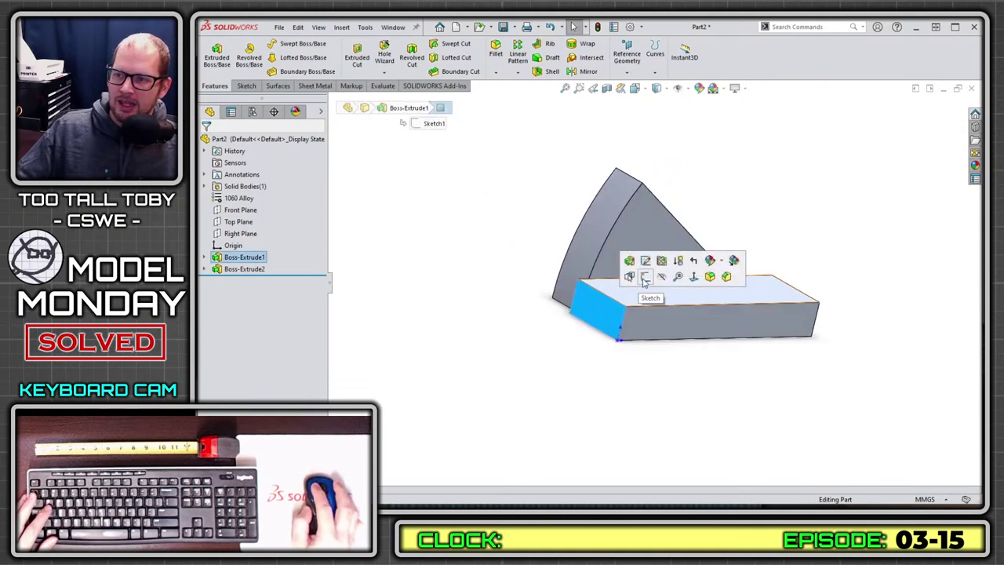
click(645, 277)
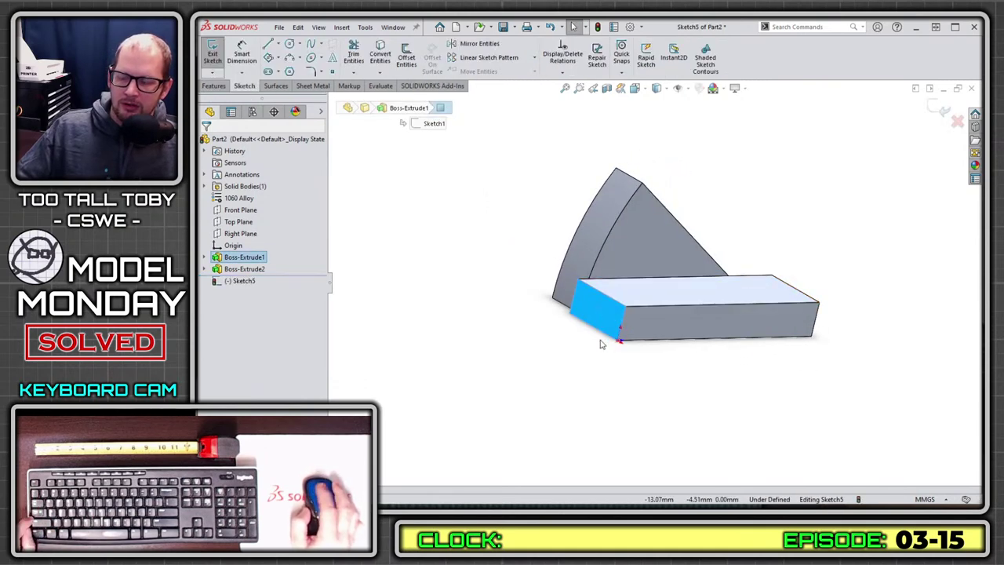
key(ctrl+8)
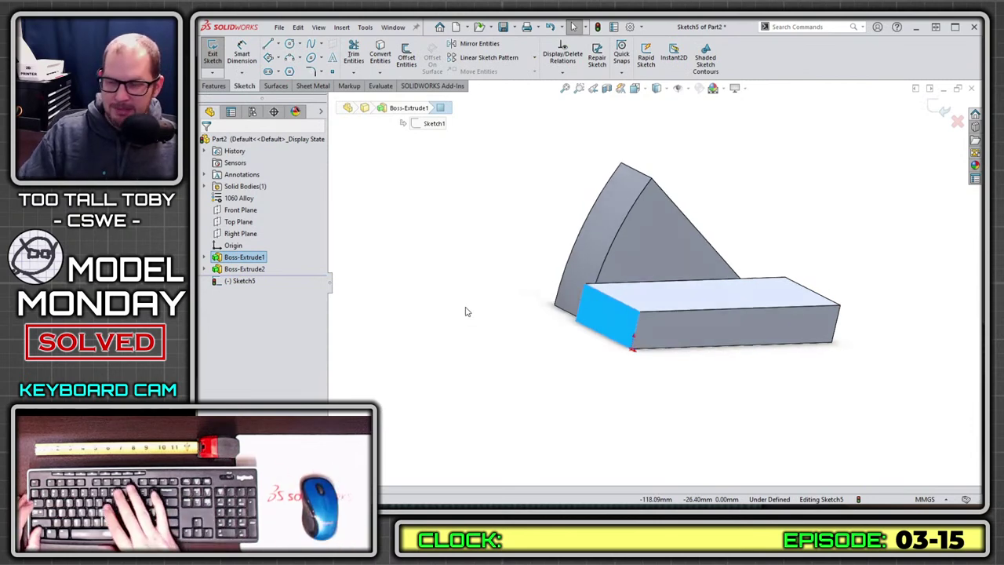
- Draw the closed arched profile: base line, right side, R21 top arc and left side
key(s)
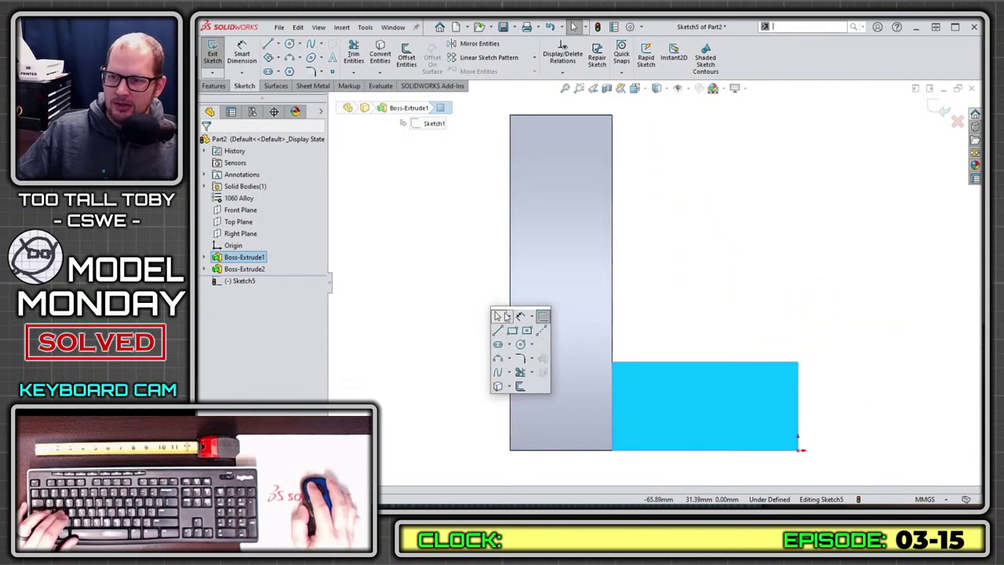
click(499, 330)
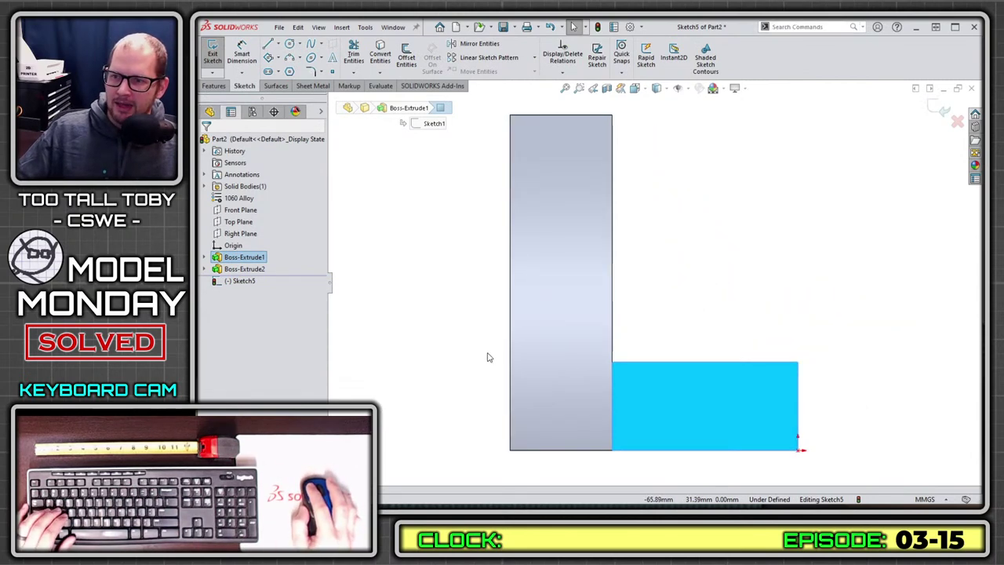
click(613, 364)
click(797, 363)
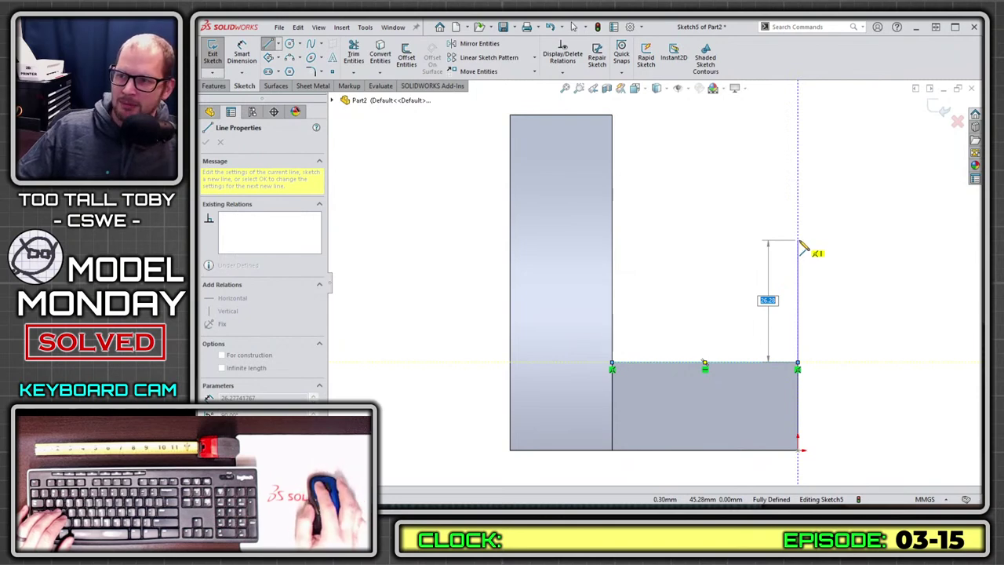
click(798, 240)
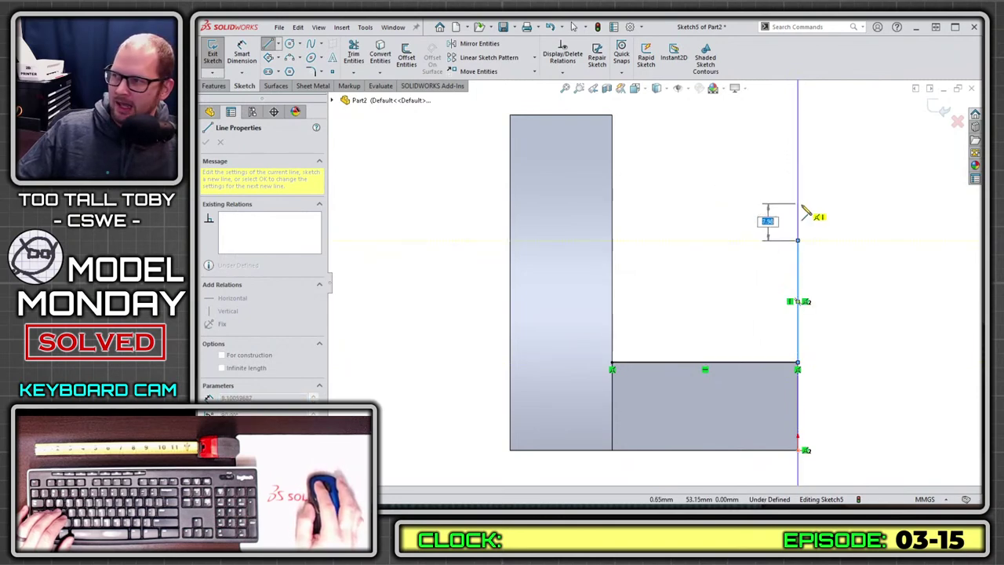
mouse_move(799, 242)
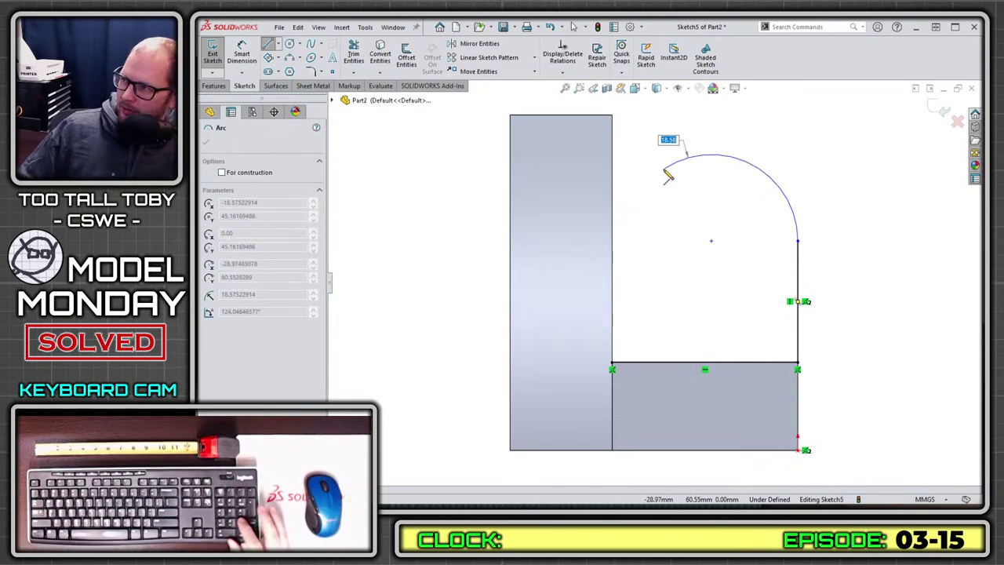
text(21)
key(Return)
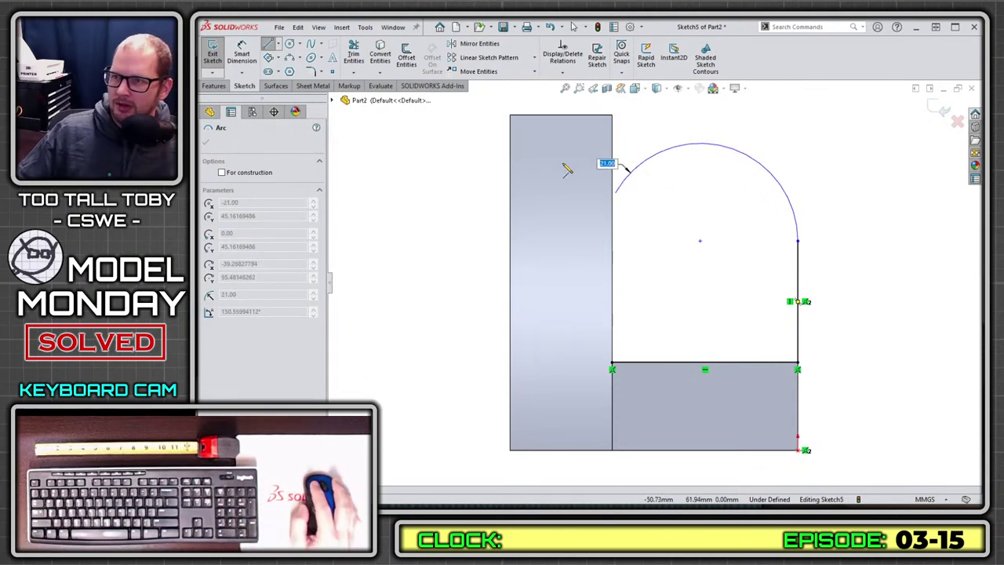
click(612, 200)
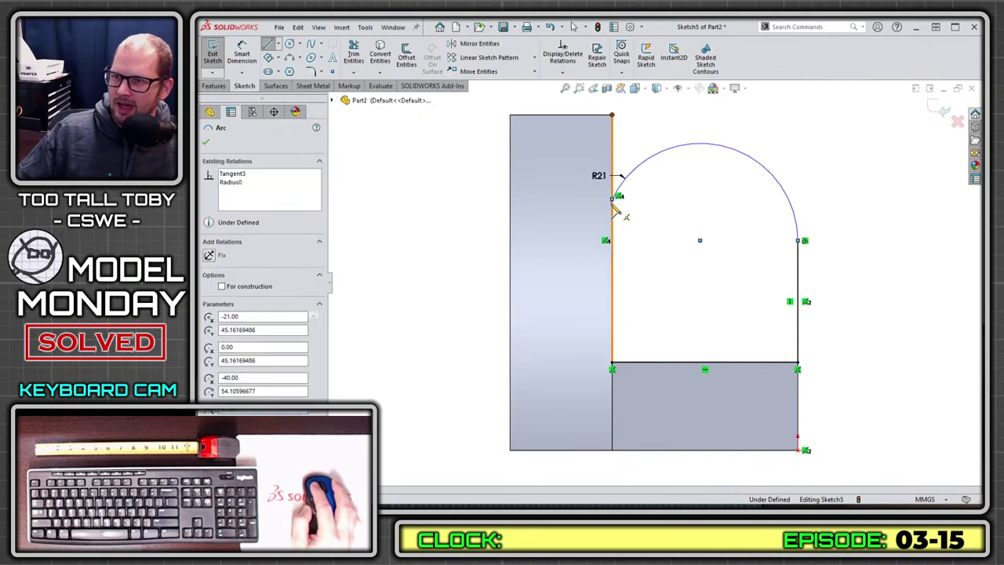
click(612, 368)
right_click(704, 237)
key(Escape)
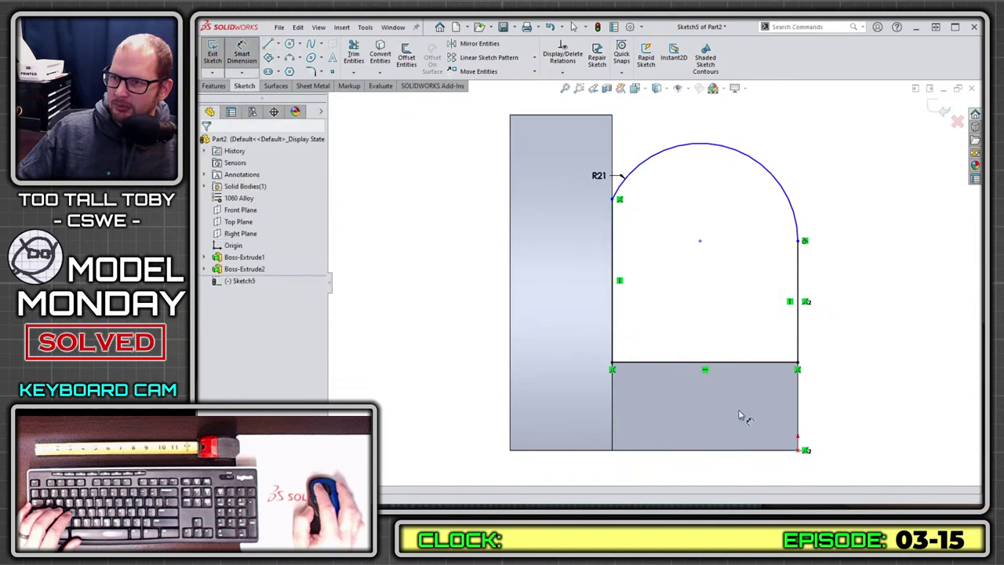
- Dimension the R21 arc's centre 46 mm high
click(782, 181)
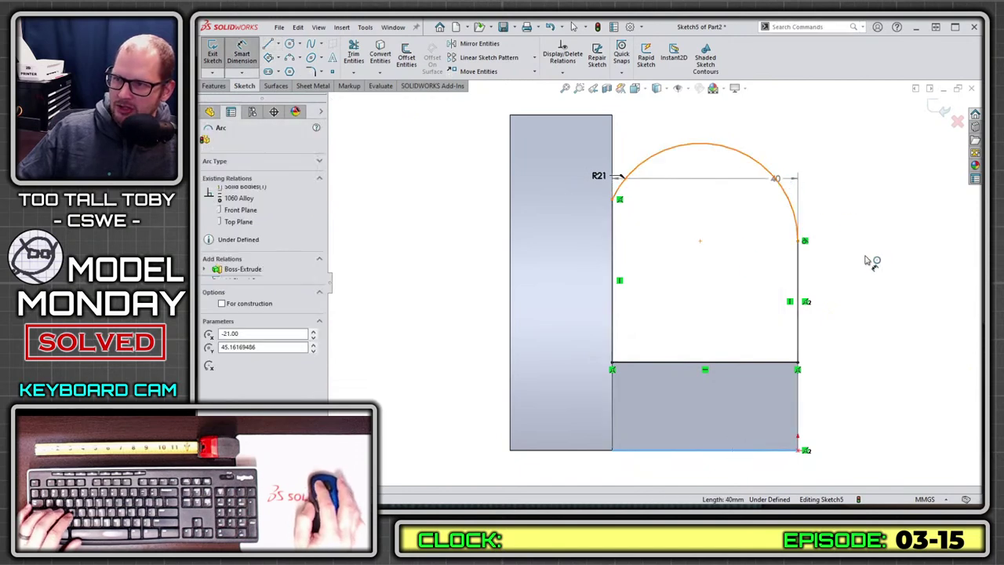
click(866, 333)
text(46)
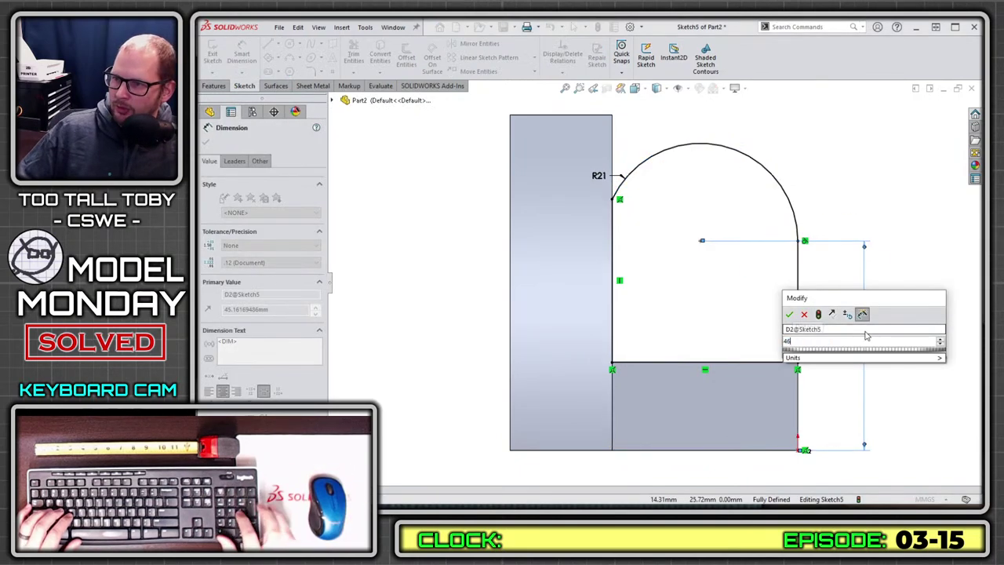
key(Return)
key(Escape)
mouse_move(744, 273)
middle_down()
mouse_move(679, 307)
mouse_move(489, 224)
middle_up()
- Extrude the arched profile Blind 20 mm from a reversed 21 mm start offset as Boss-Extrude3
key(s)
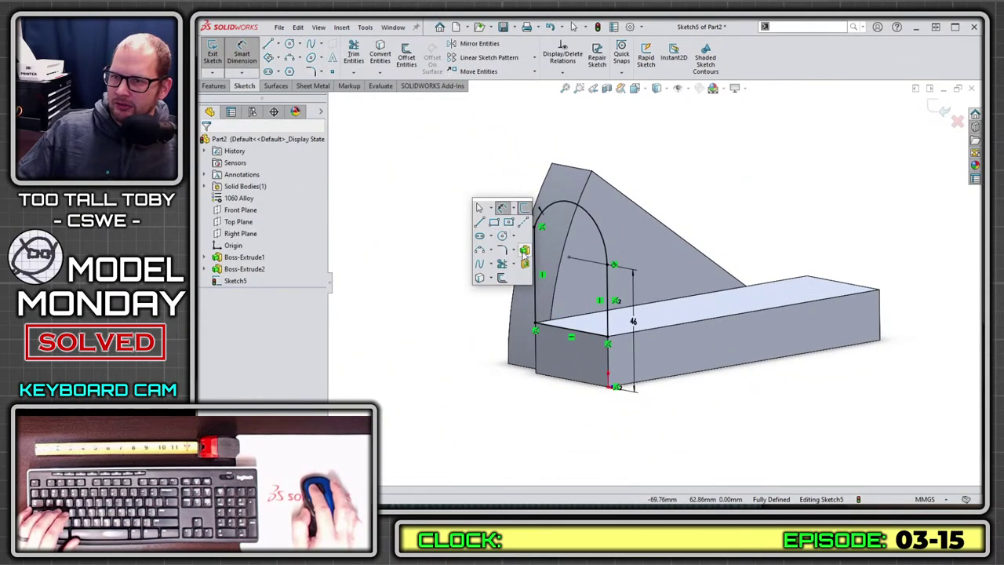
click(524, 251)
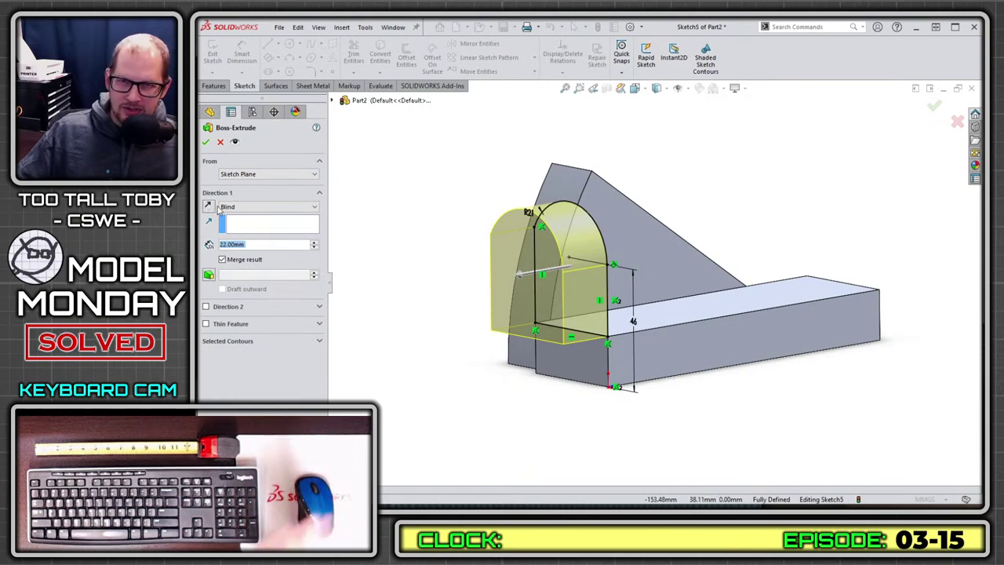
click(209, 207)
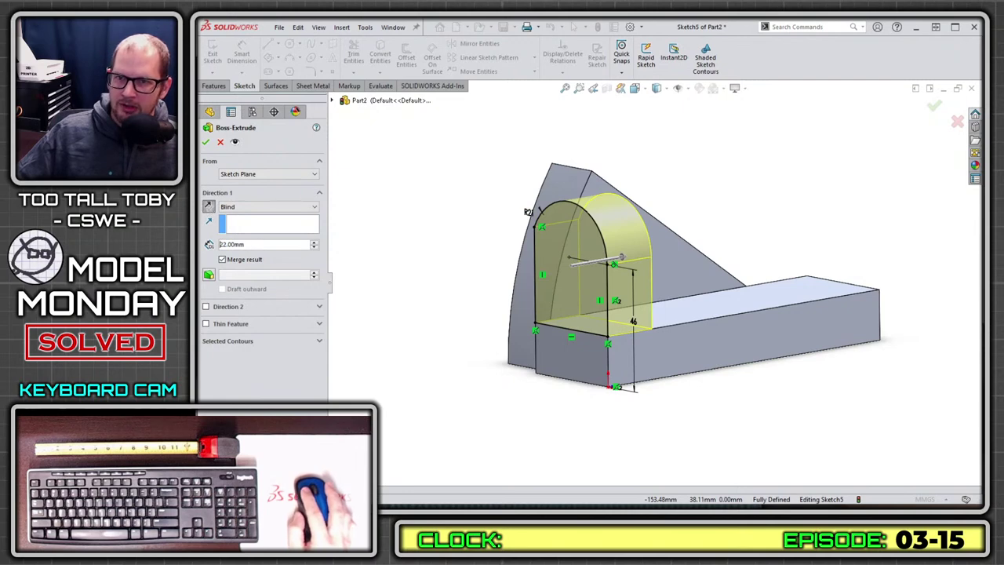
scroll(259, 244, down, 2)
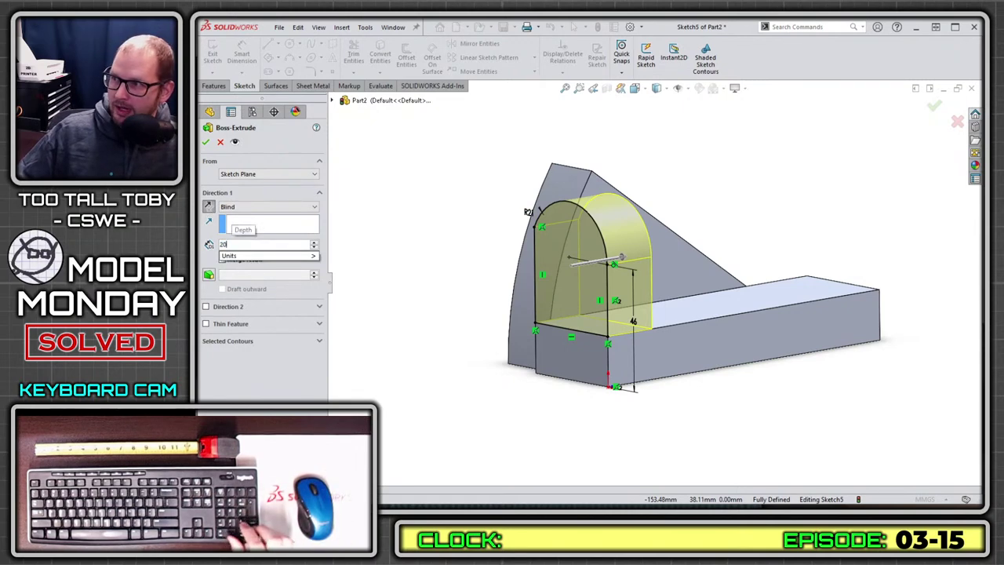
click(280, 175)
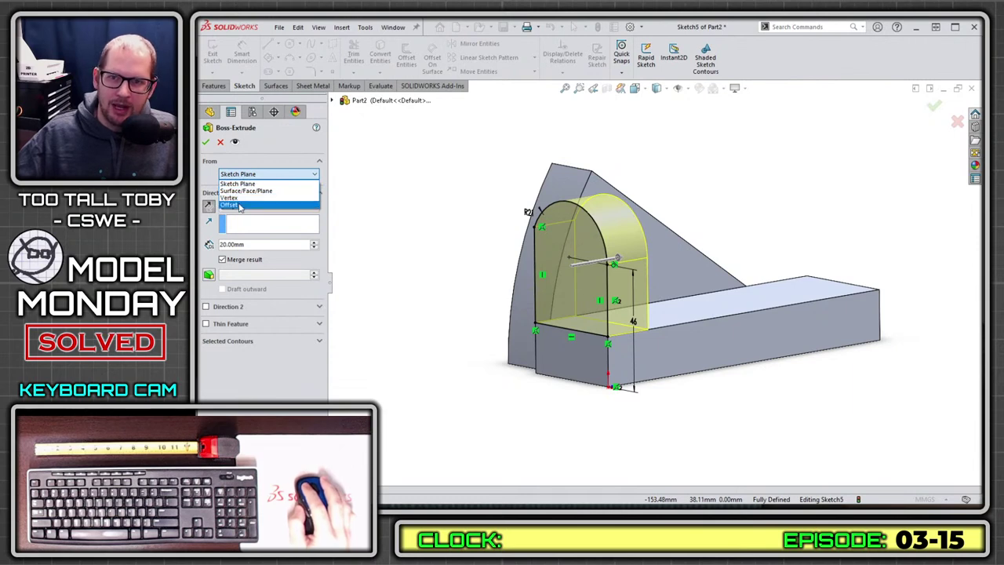
click(232, 205)
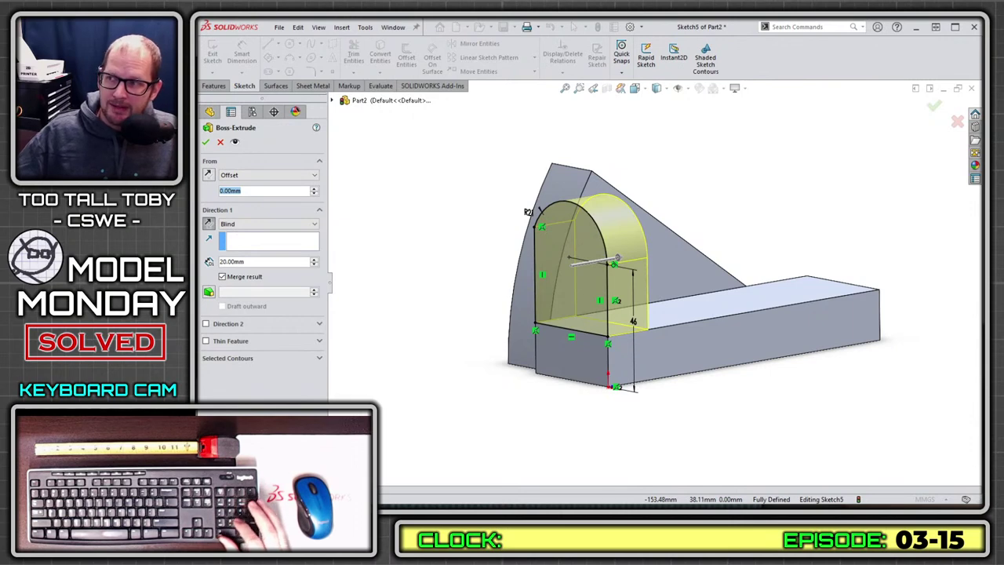
text(21)
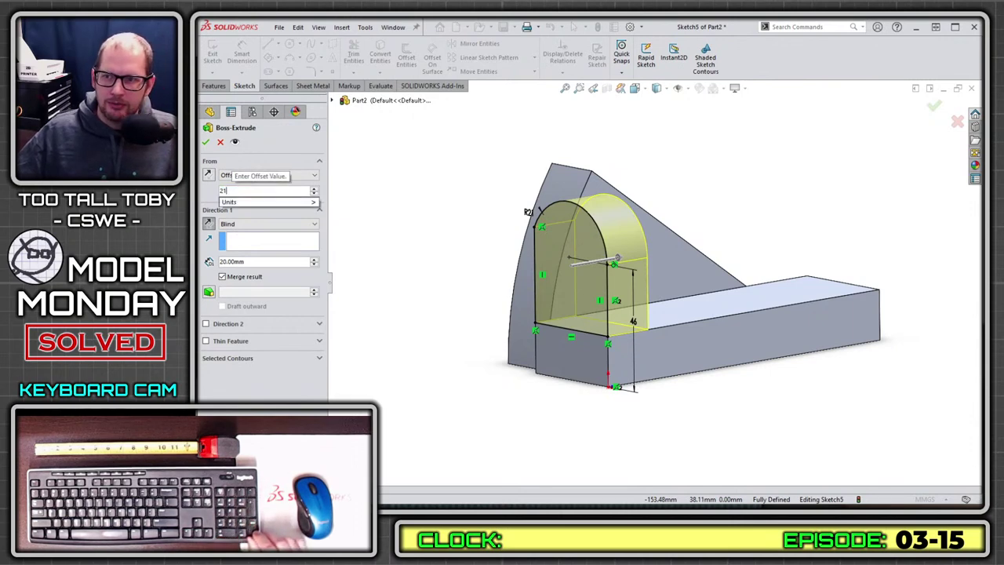
key(Return)
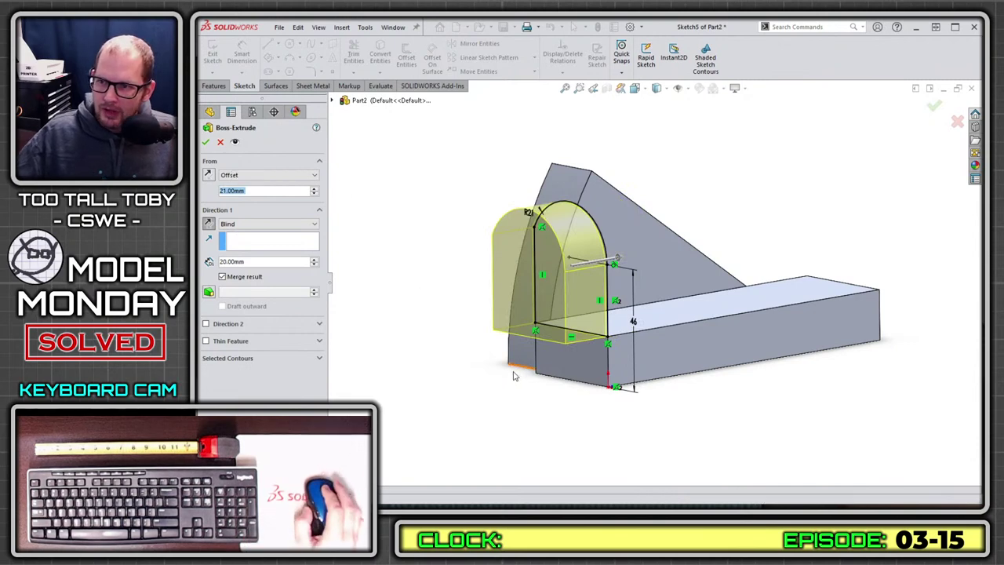
mouse_move(513, 370)
middle_down()
mouse_move(482, 359)
mouse_move(474, 376)
middle_up()
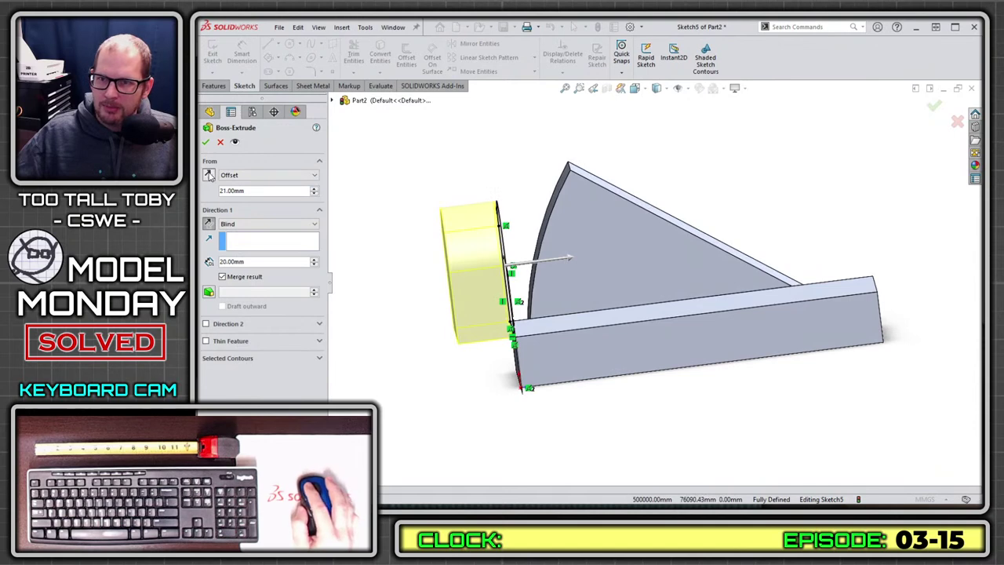
click(212, 178)
middle_drag(451, 247, 473, 271)
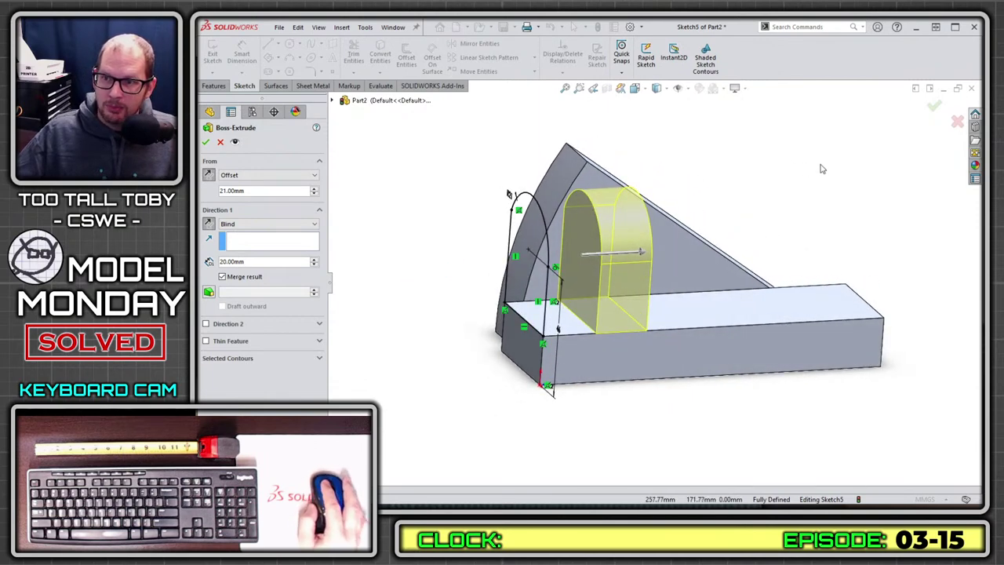
key(Return)
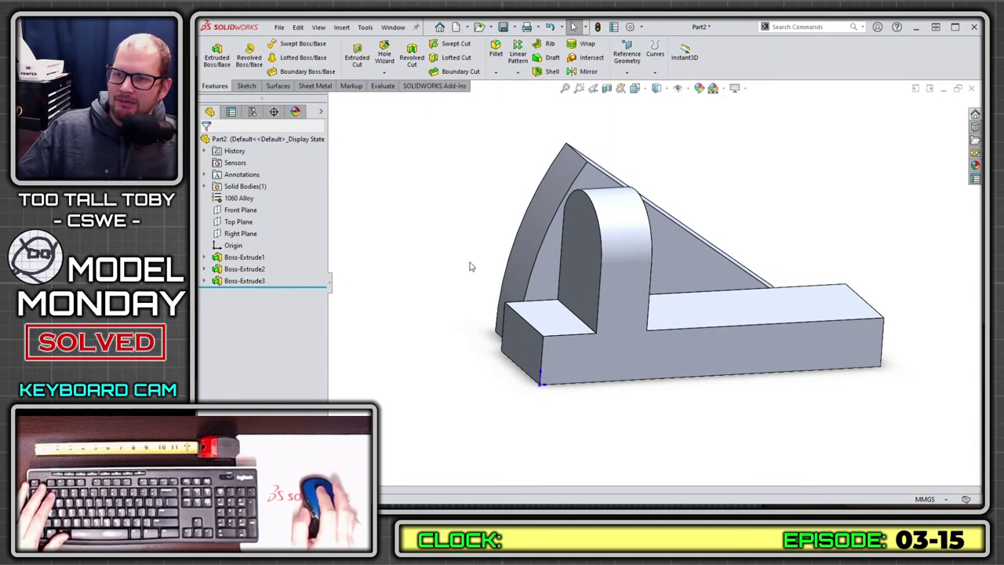
- Rename the Boss-Extrude3 feature to 'TOMBSTONE - Offset sketch plane'
middle_drag(469, 266, 494, 271)
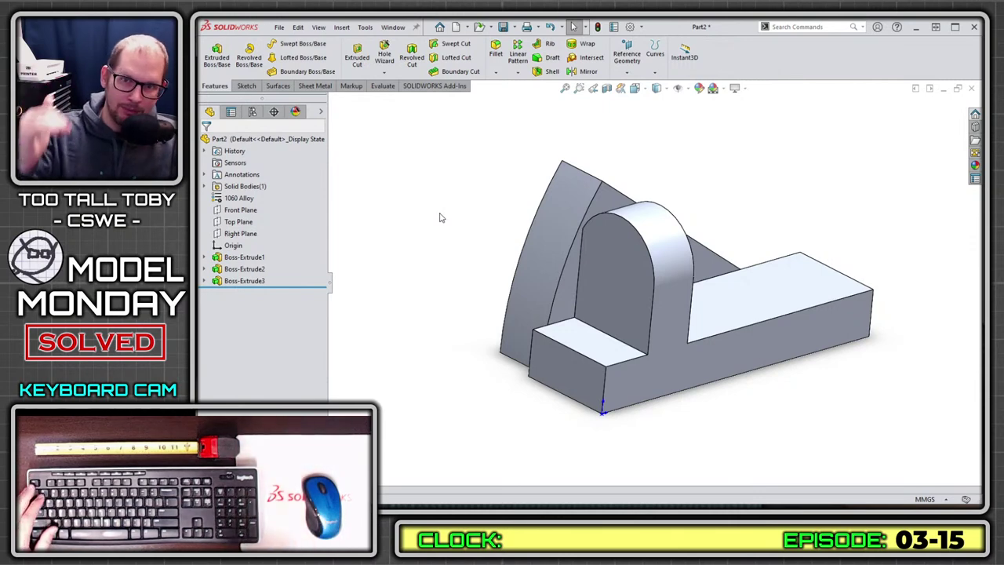
click(280, 282)
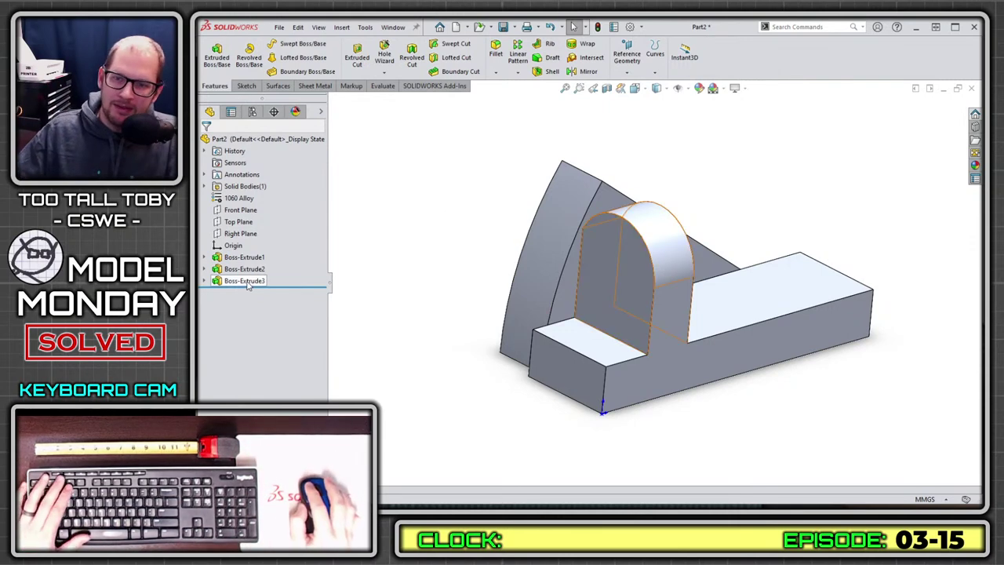
key(F2)
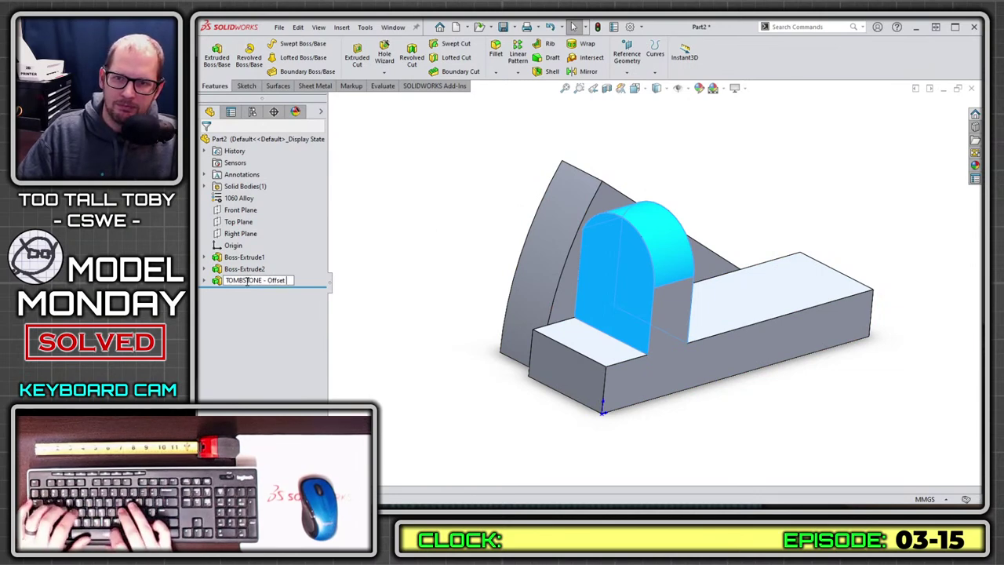
text(TOMBSTONE - Offset sketch plane)
key(Return)
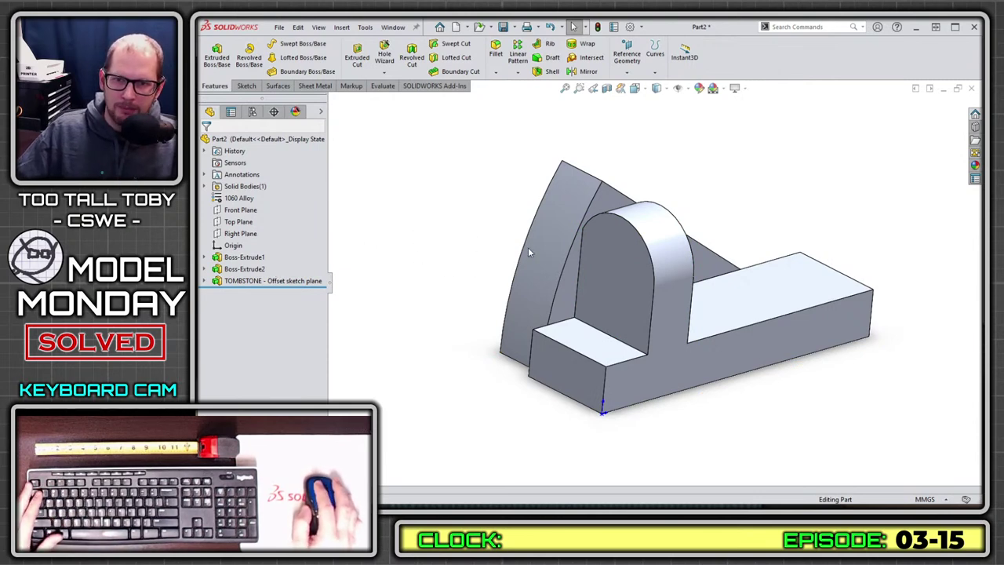
- Sketch a 19 mm diameter circle on the tombstone's front face
click(634, 269)
click(710, 213)
key(s)
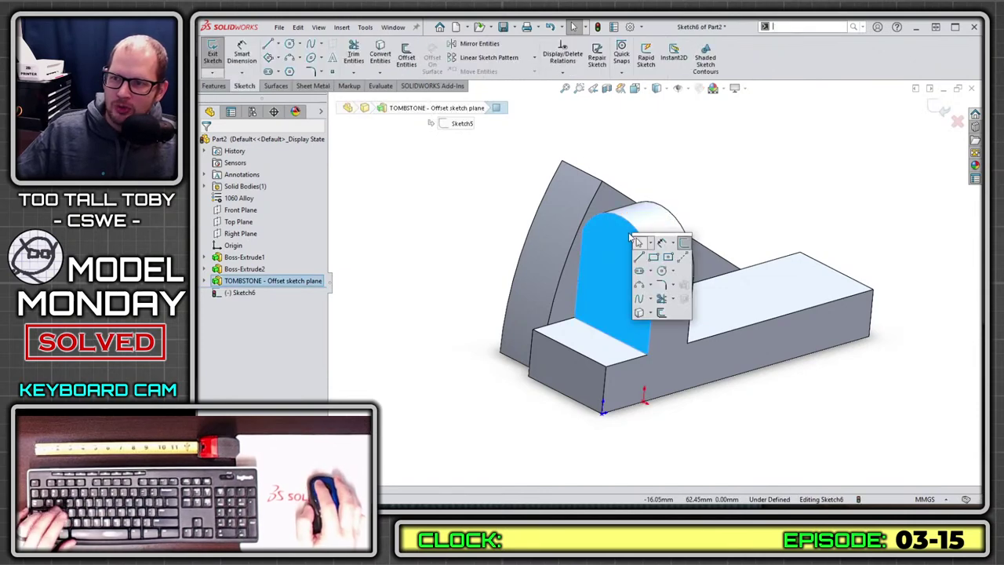
click(661, 270)
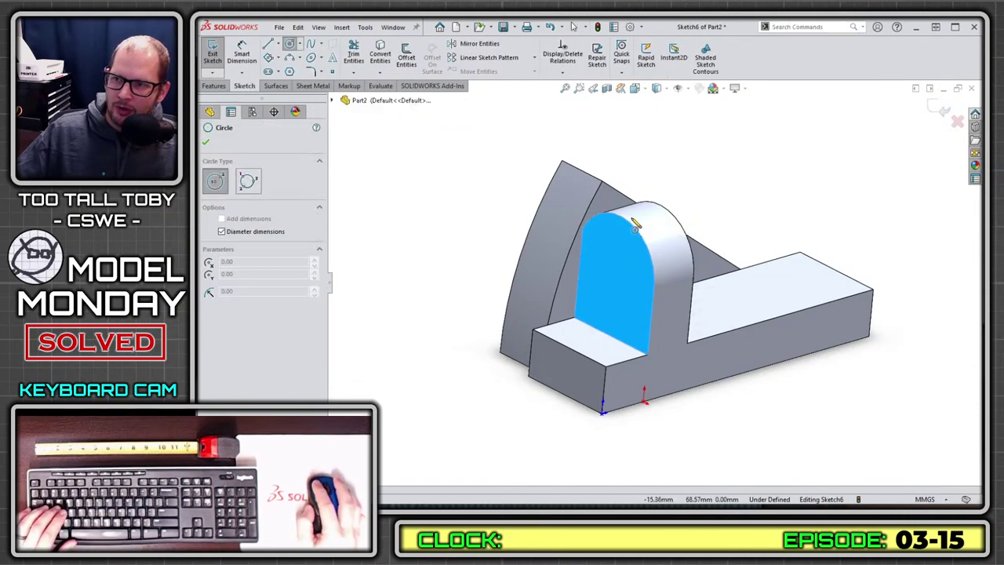
click(615, 269)
click(632, 290)
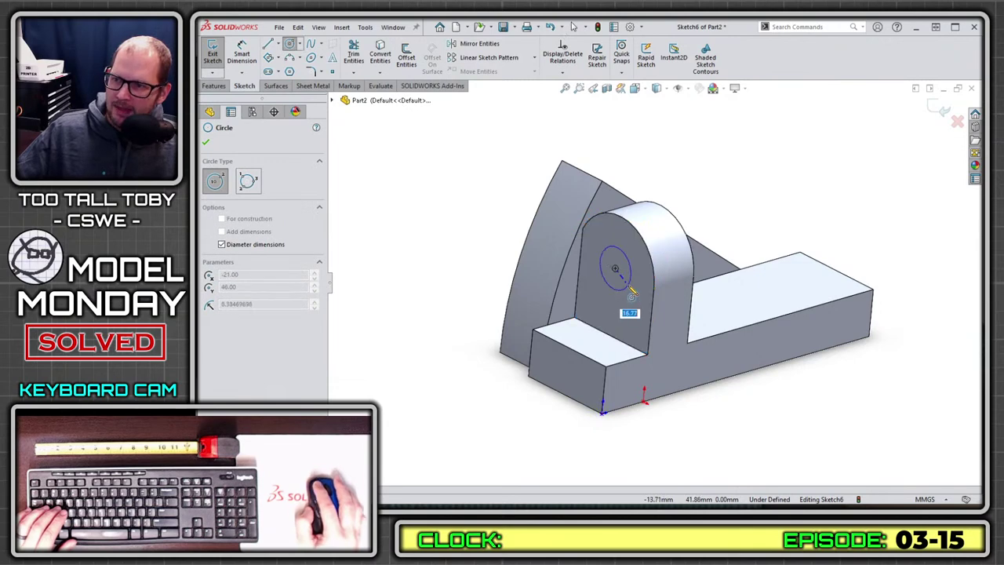
key(Return)
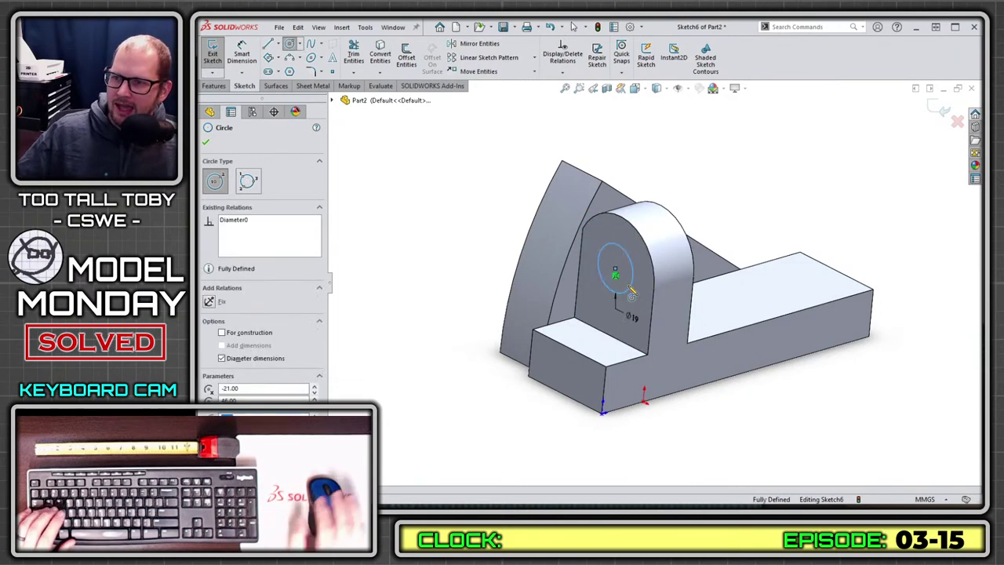
key(Escape)
- Extrude-cut the circle Through All, then undo the cut
key(x)
right_click(719, 365)
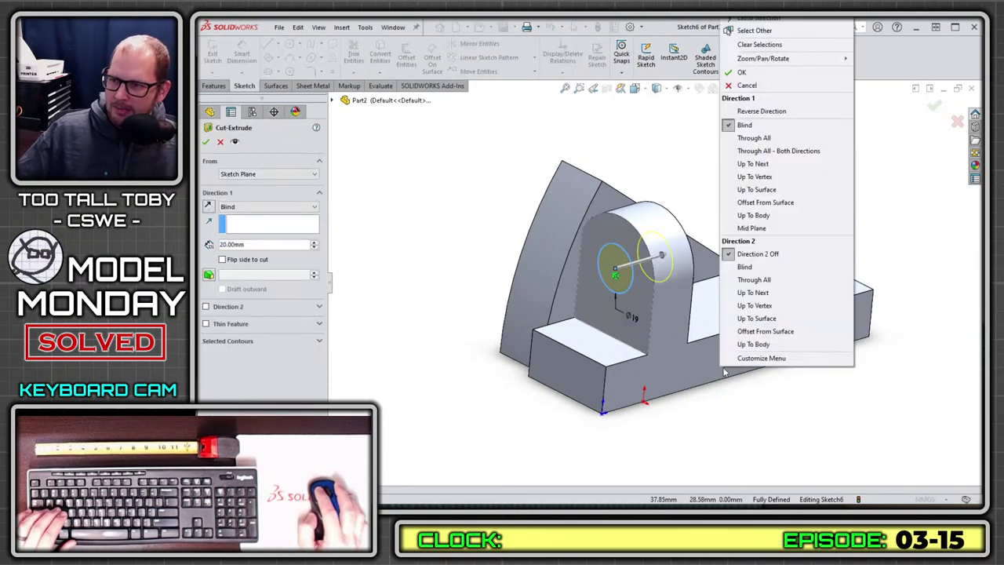
click(766, 139)
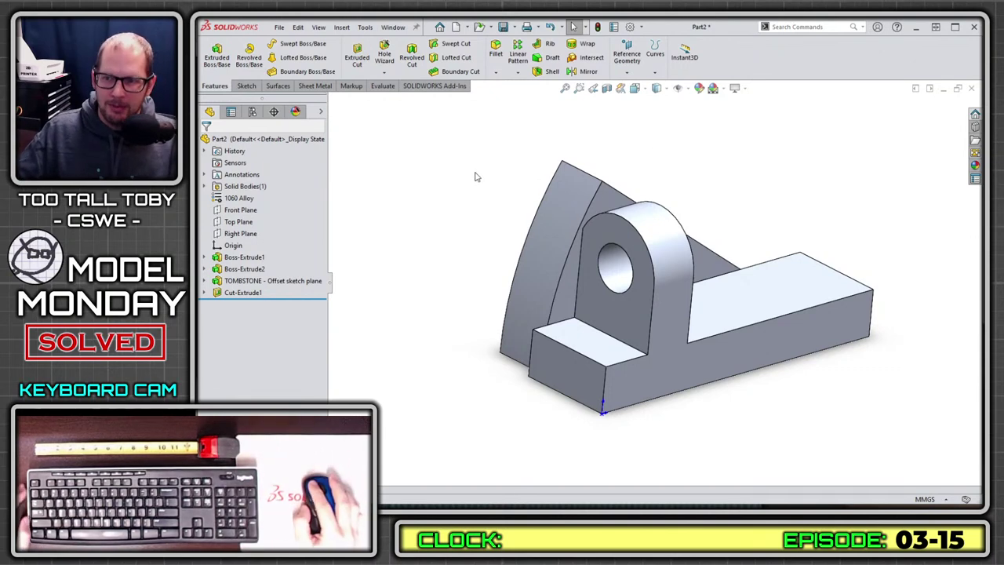
key(ctrl+z)
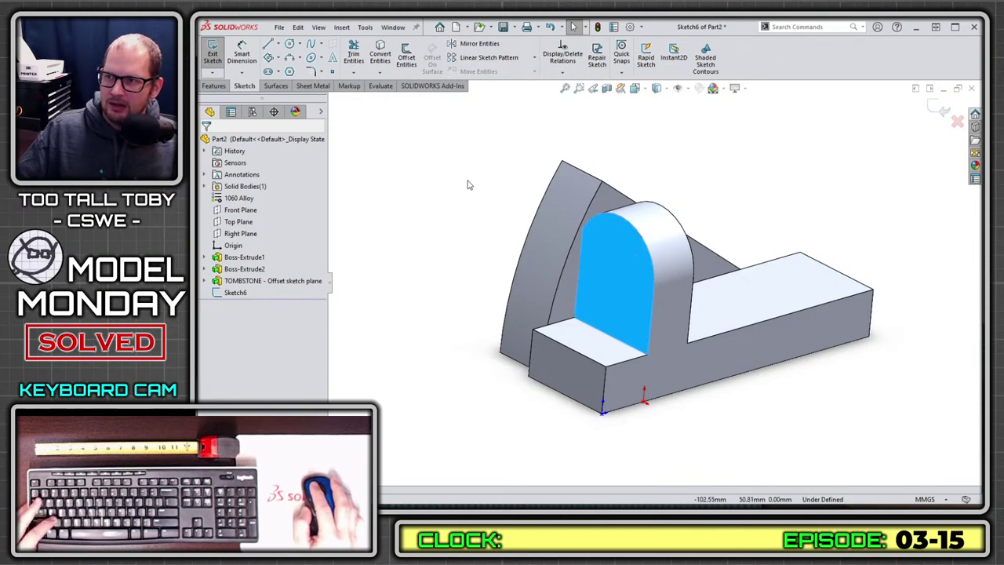
- Discard the empty sketch and sketch a 16 mm circle at the tombstone arc's centre
key(ctrl+z)
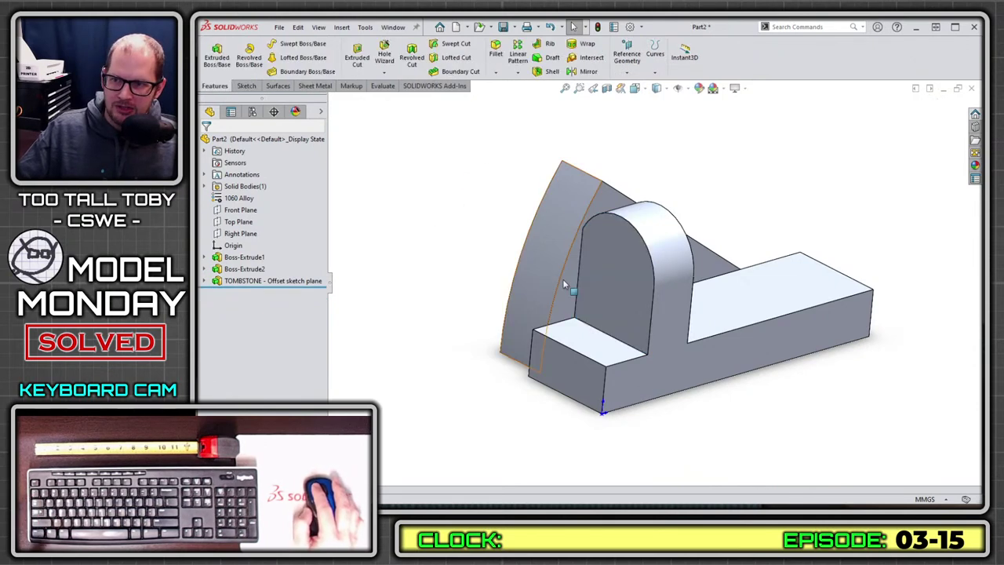
click(614, 246)
click(662, 205)
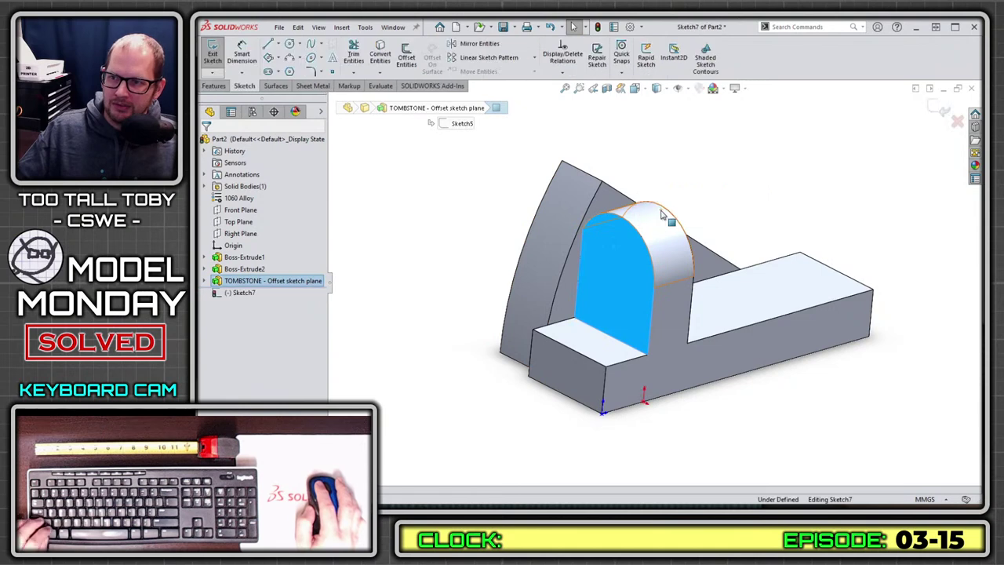
click(671, 217)
key(c)
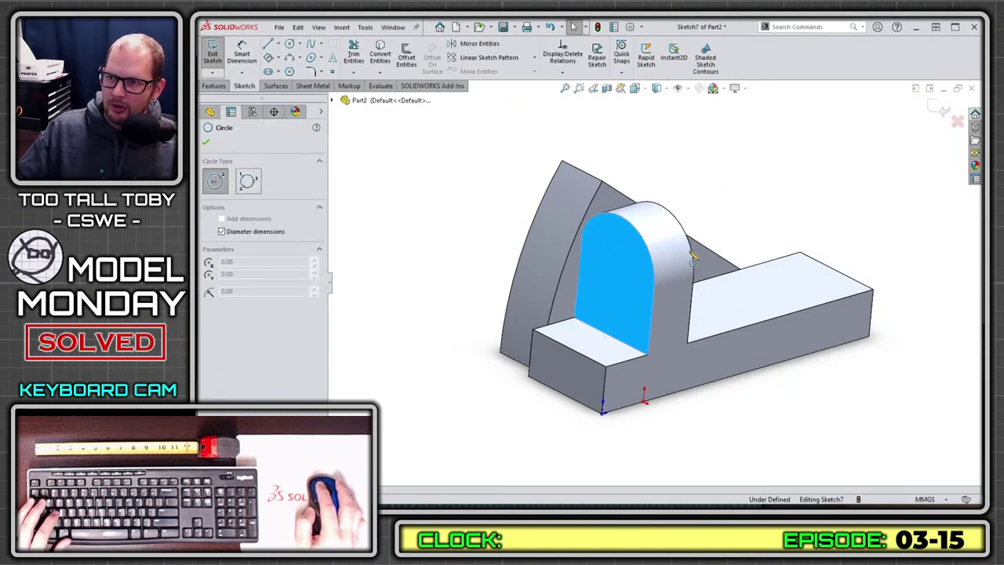
click(615, 269)
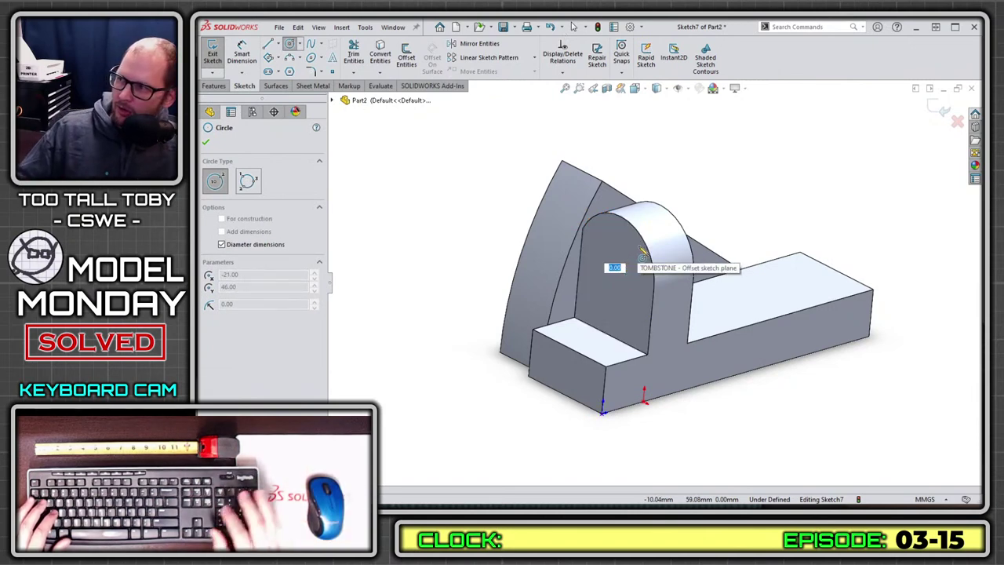
text(16)
key(Return)
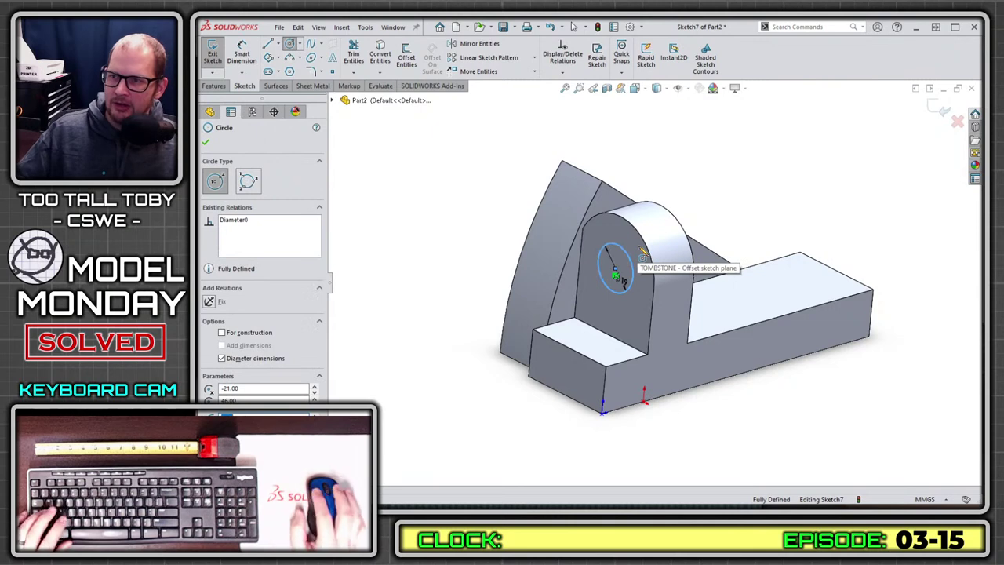
- Cut the 16 mm circle Through All, then start a sketch on the base arm's top face
key(s)
click(694, 314)
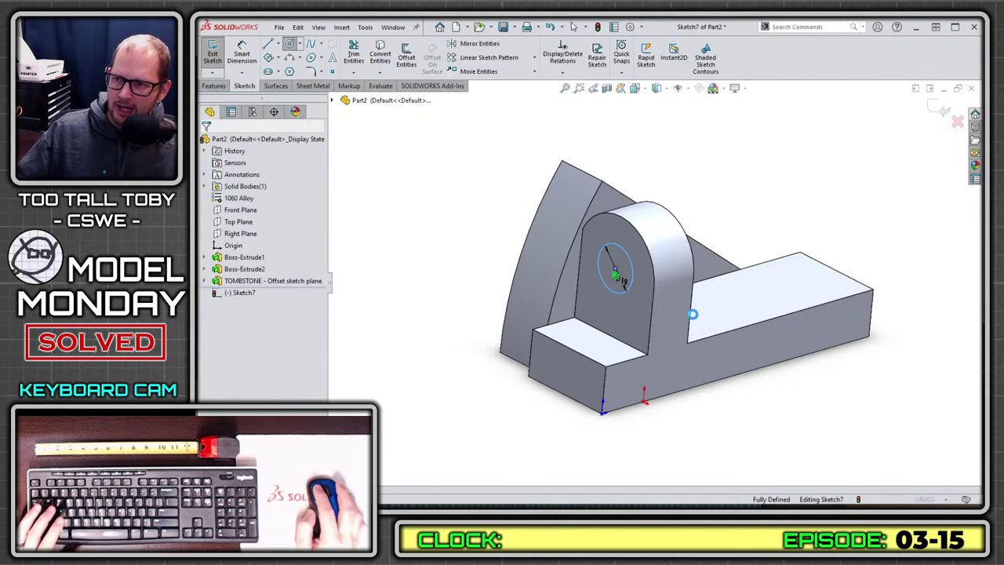
right_click(695, 317)
click(722, 317)
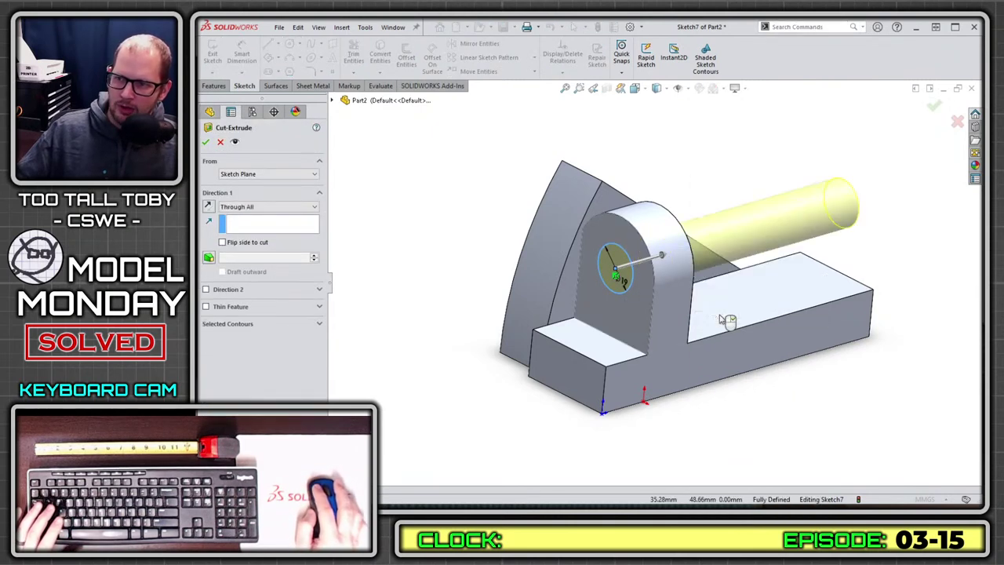
key(Return)
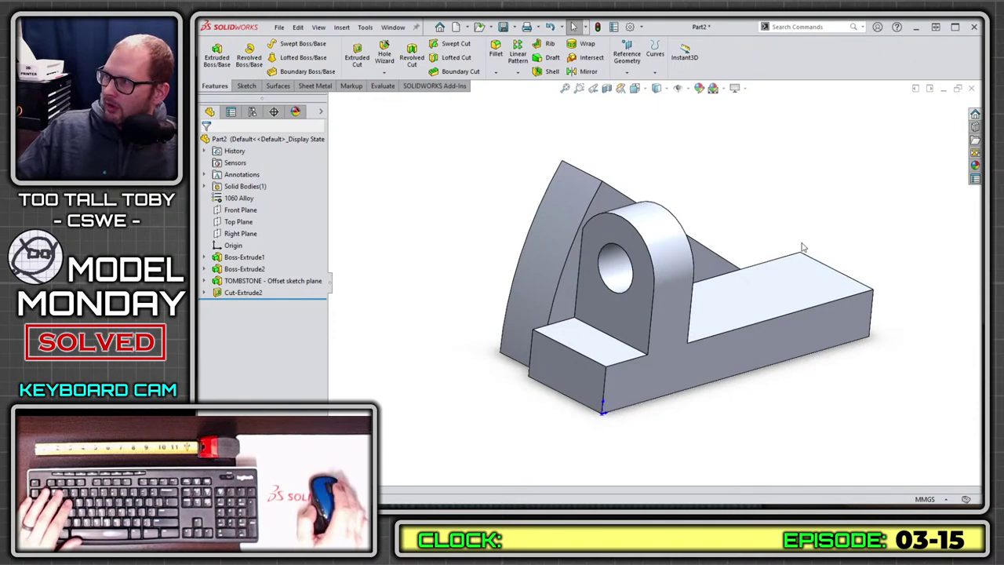
click(775, 274)
click(799, 250)
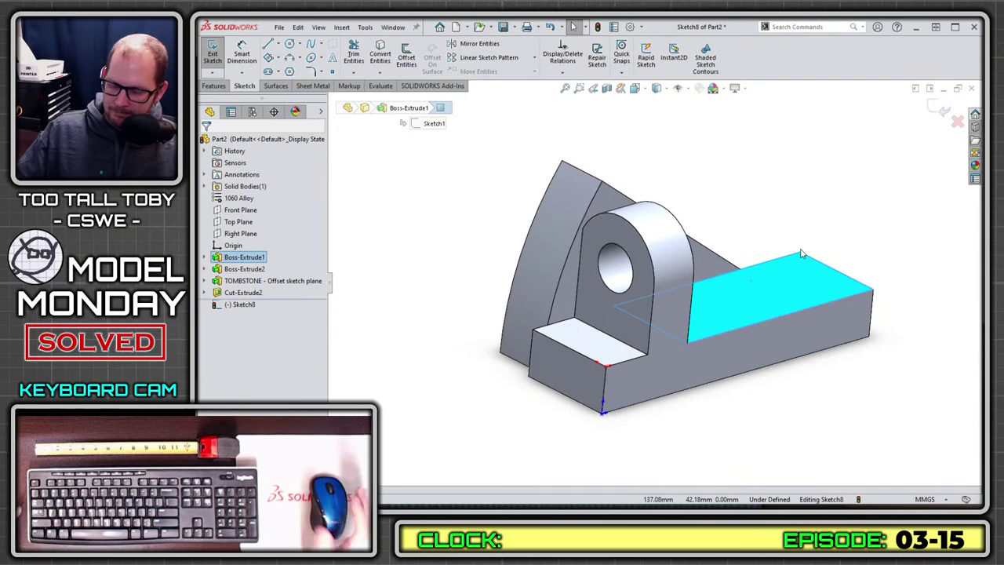
- In a normal view, draw a straight slot along the base block's top face
key(ctrl+8)
key(s)
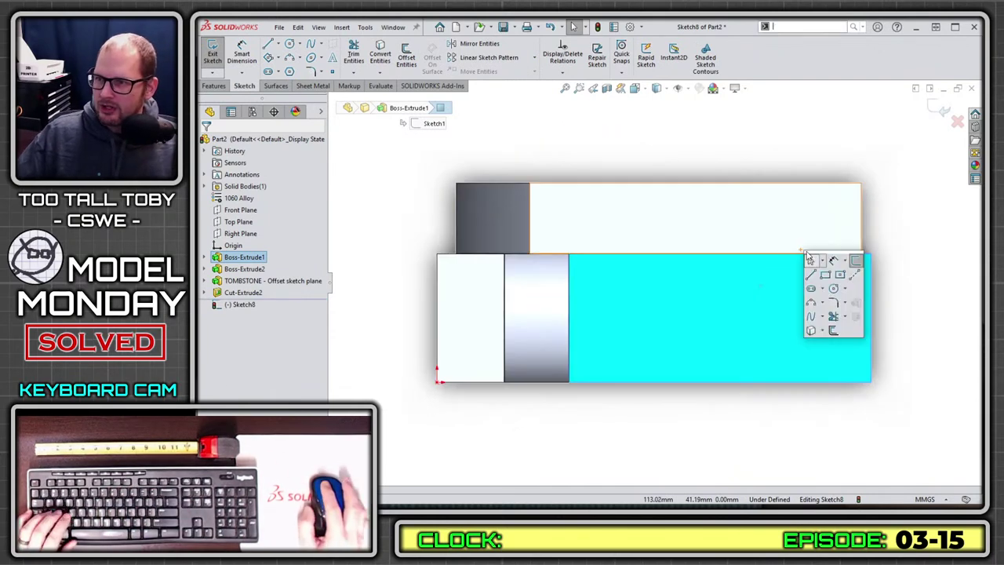
click(811, 289)
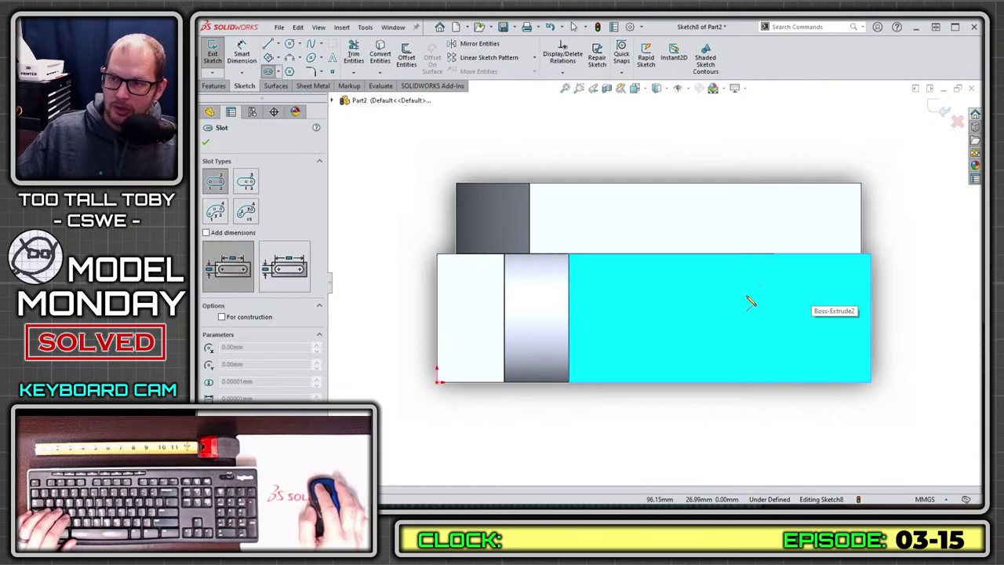
click(662, 295)
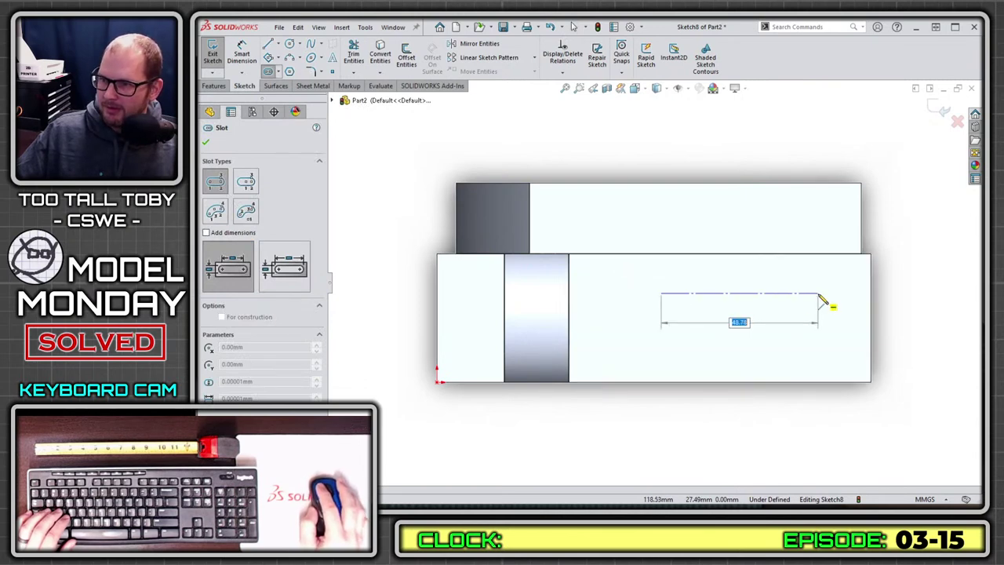
click(818, 294)
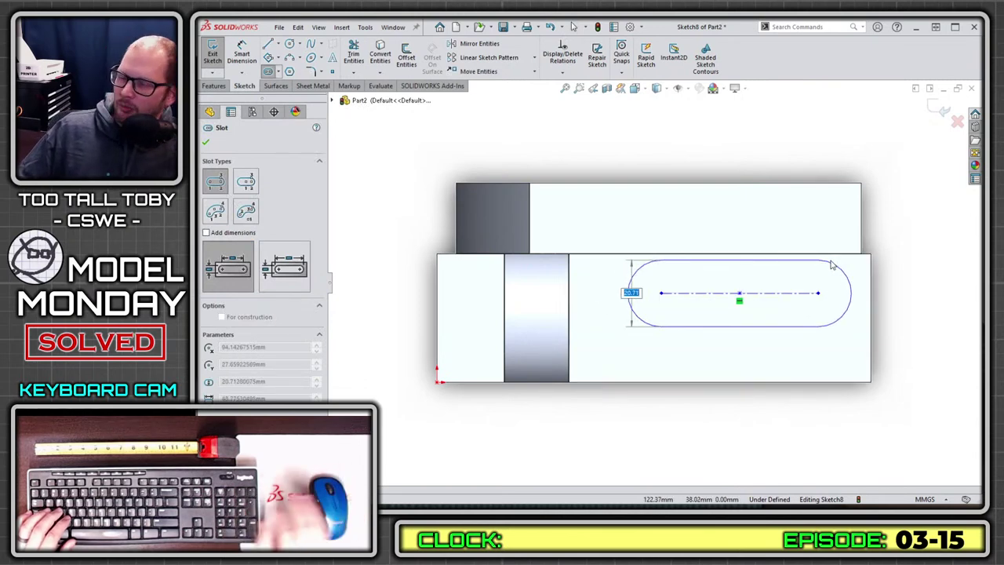
click(831, 265)
key(Escape)
- Dimension the slot's right end arc to R14
key(s)
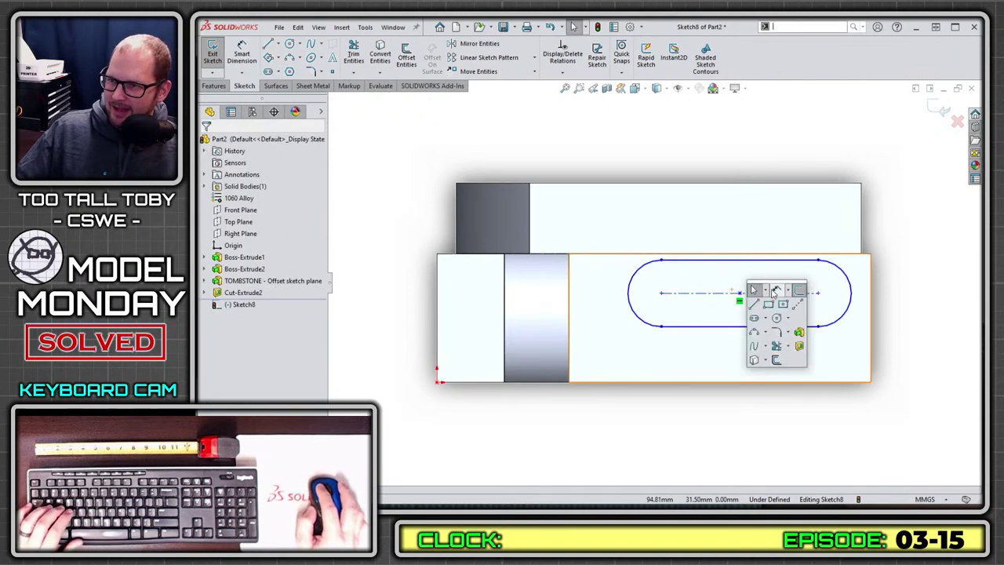
click(775, 291)
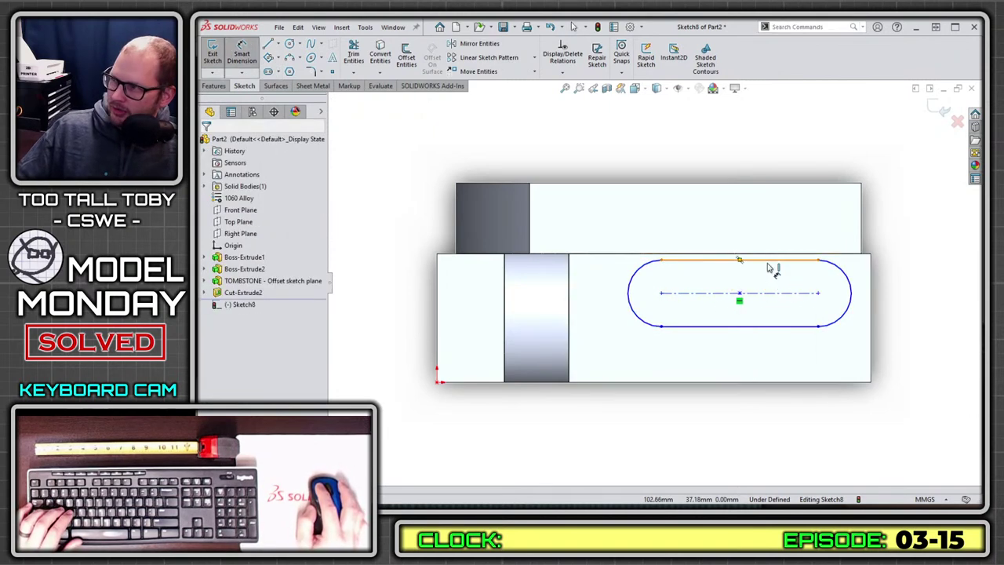
click(883, 267)
click(910, 239)
text(14)
key(Return)
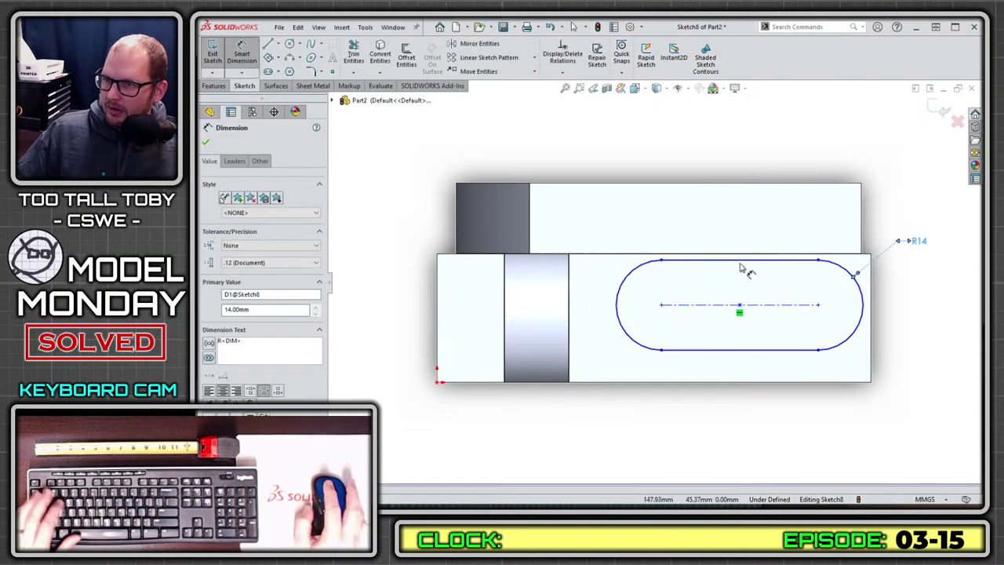
key(Escape)
middle_drag(708, 272, 699, 213)
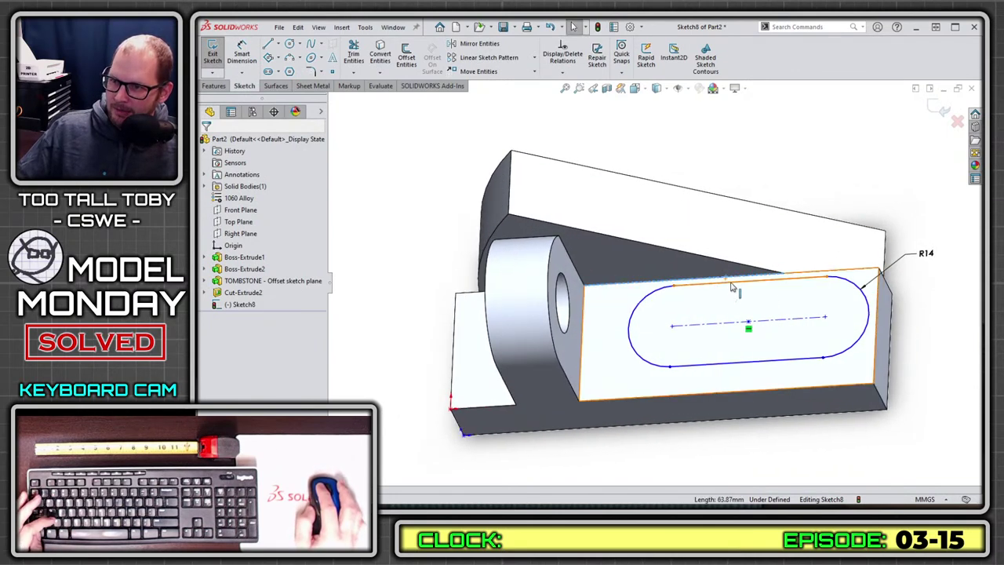
- Show Sketch1 of Boss-Extrude1 on the model
click(731, 287)
key(Escape)
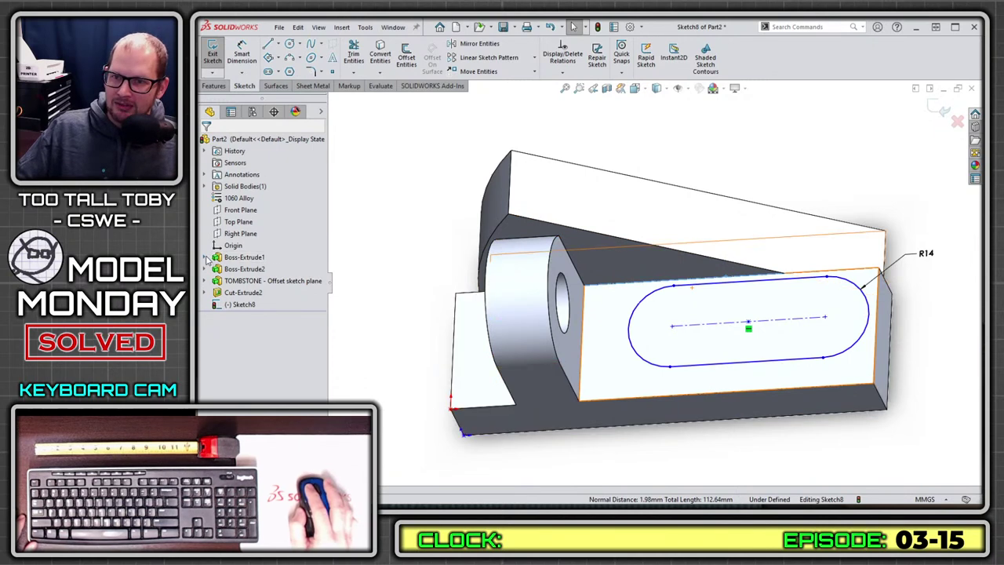
click(205, 258)
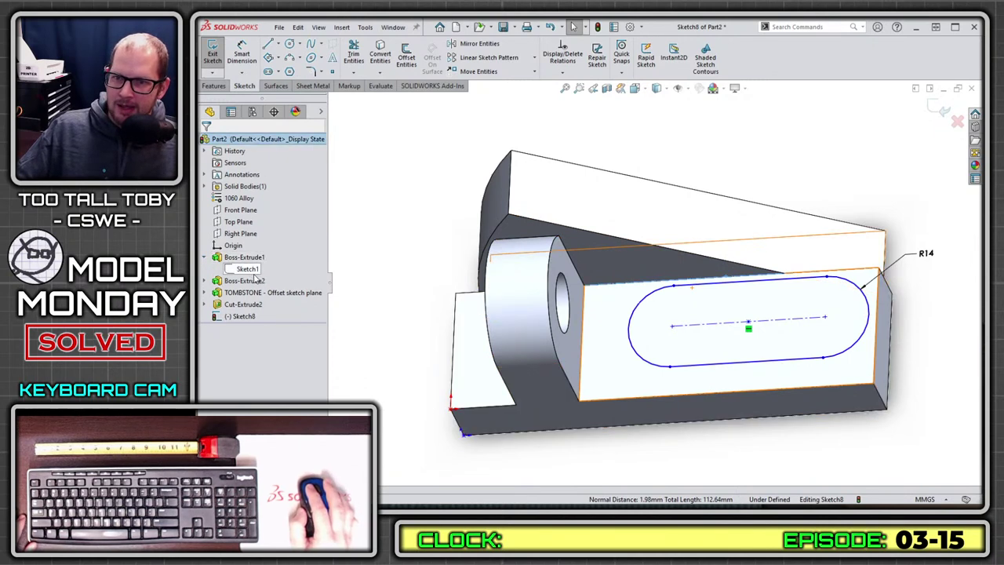
right_click(248, 269)
click(260, 258)
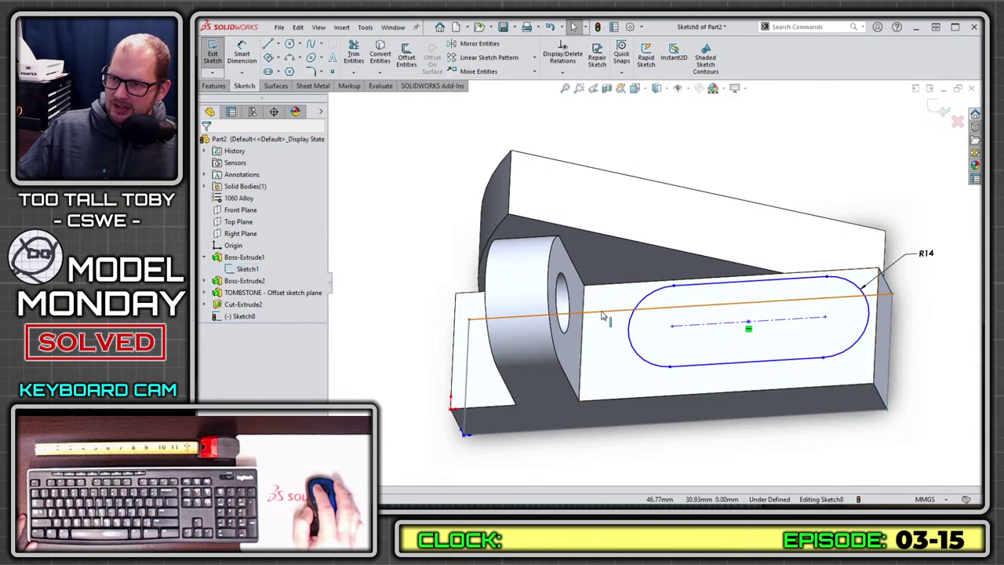
- Make the slot's top line collinear with Sketch1's long line, then hide Sketch1
click(687, 308)
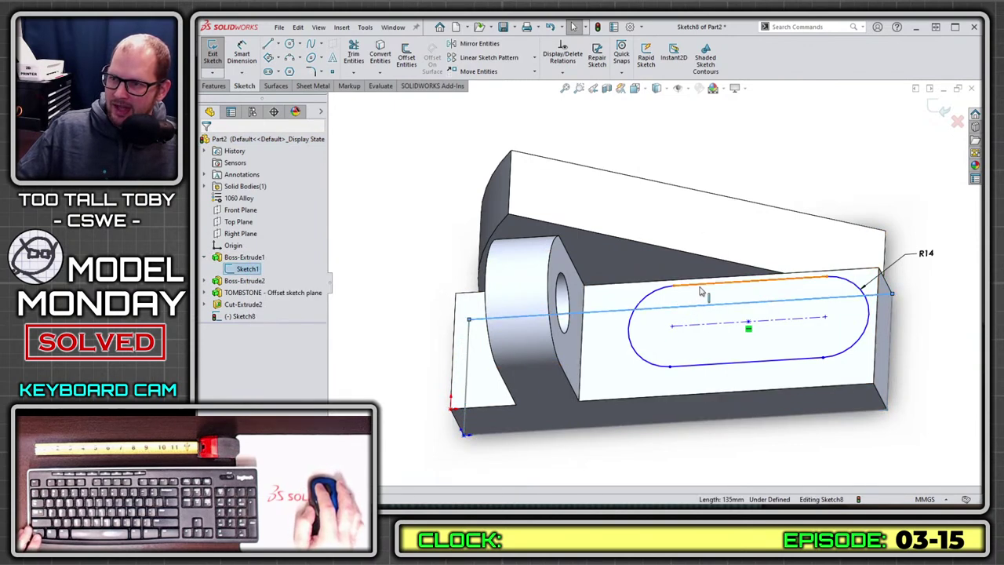
ctrl+click(706, 289)
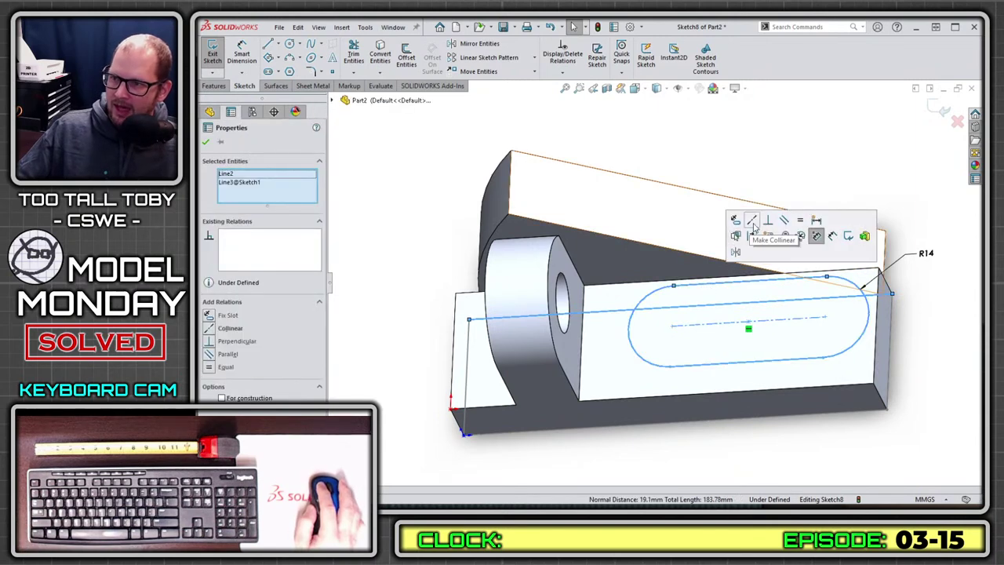
click(754, 221)
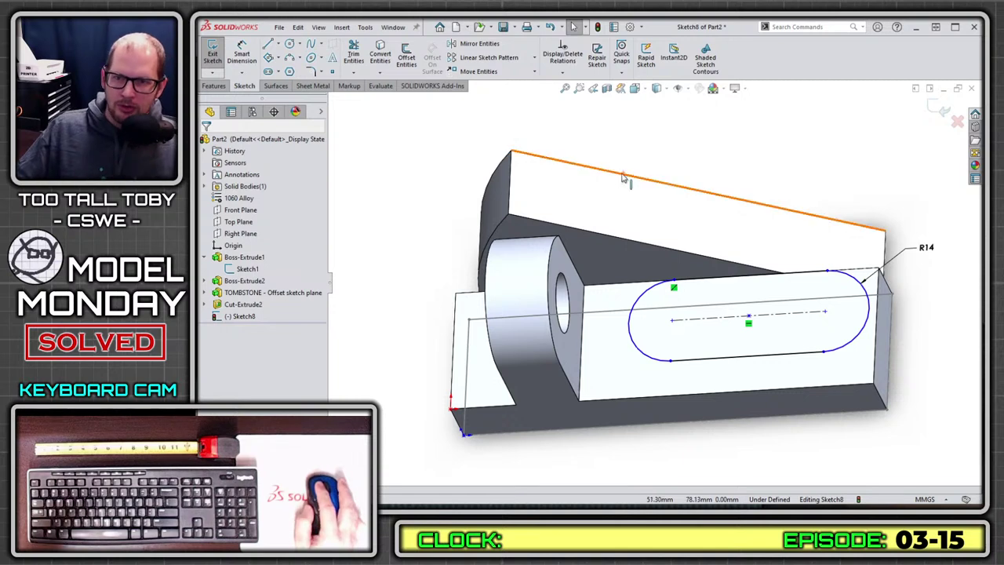
click(603, 288)
key(Escape)
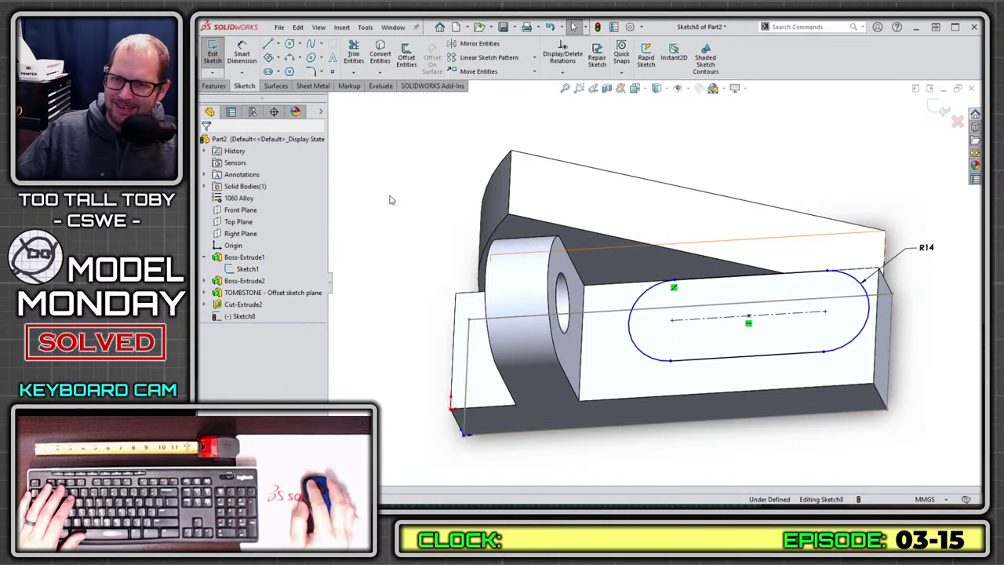
click(236, 269)
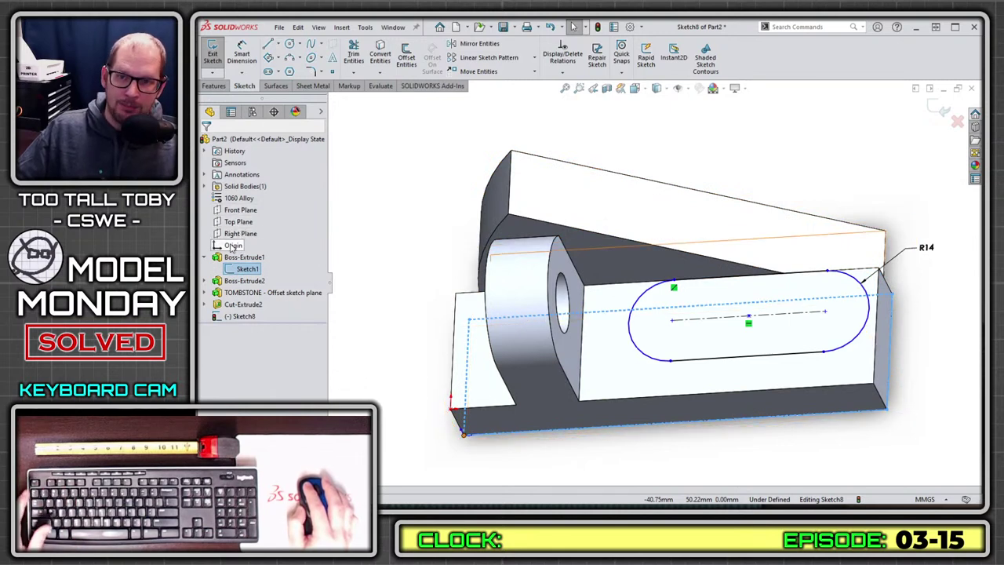
click(364, 245)
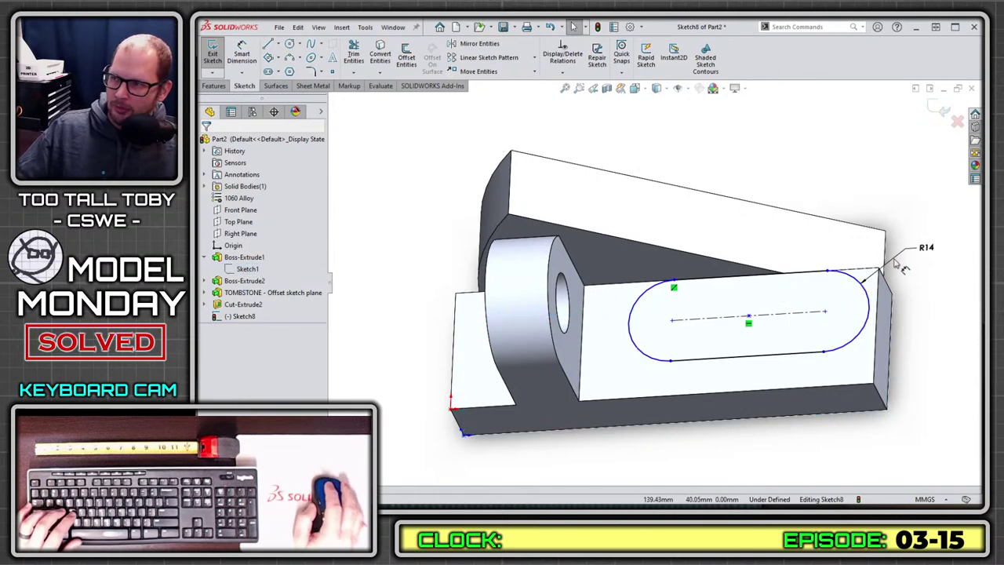
click(808, 27)
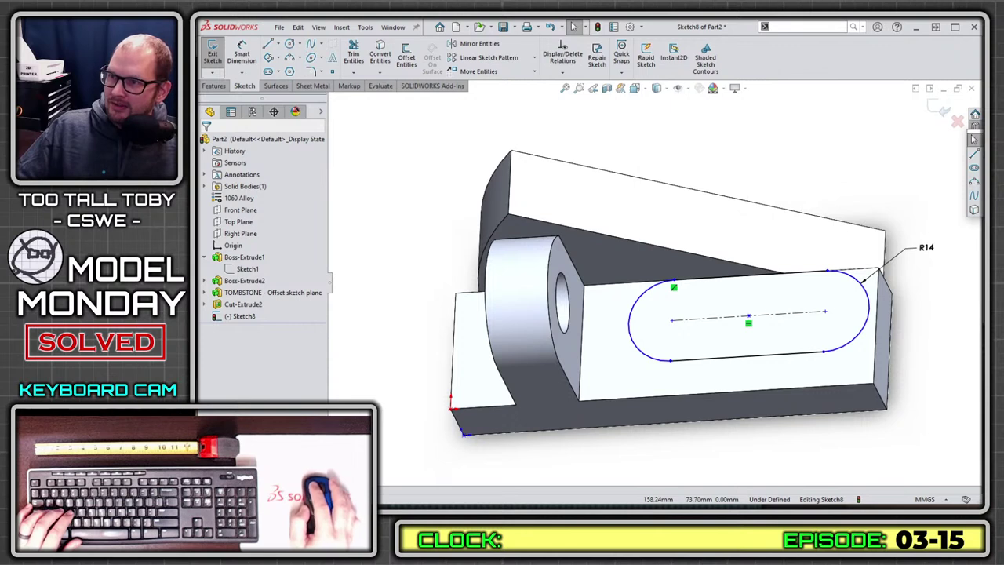
- Dimension both slot arc centres 26 mm from the face's end edges and begin an Extruded Boss
right_drag(749, 369, 749, 335)
click(585, 388)
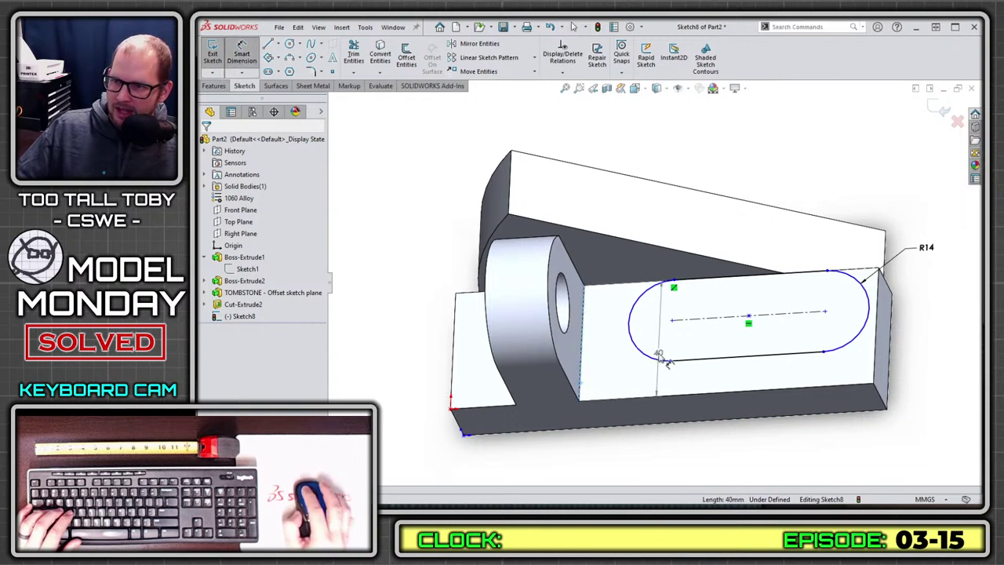
click(655, 357)
click(619, 455)
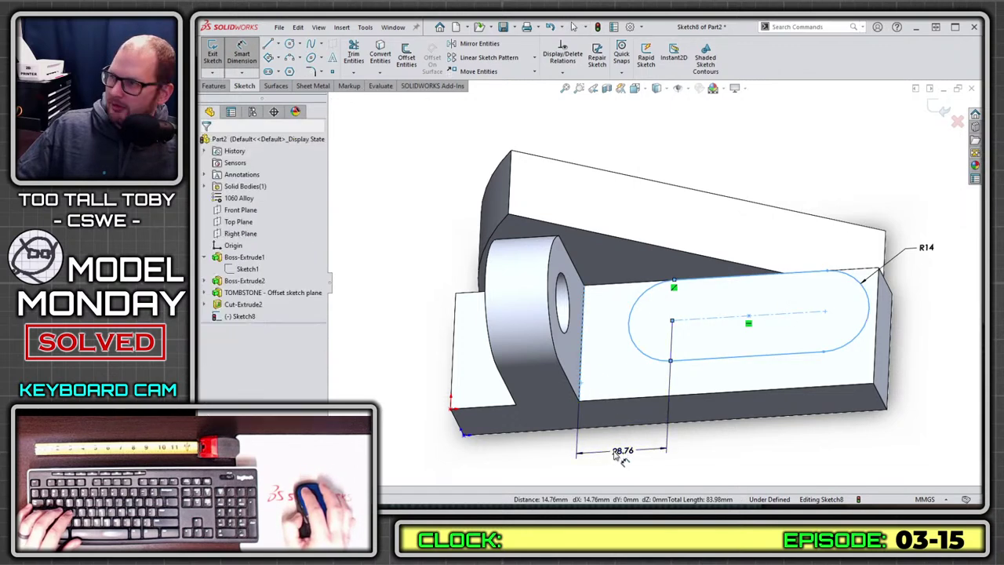
key(Return)
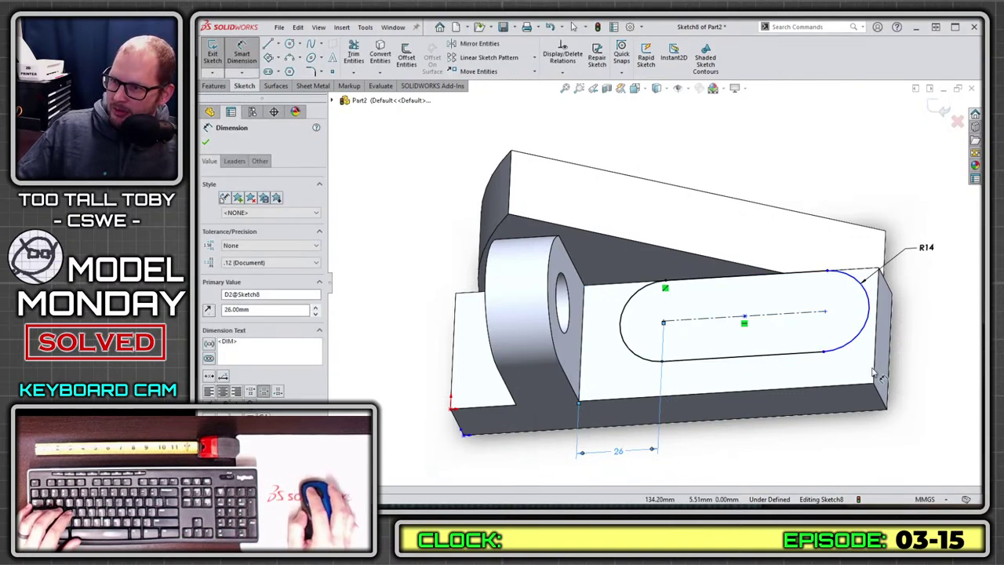
click(847, 347)
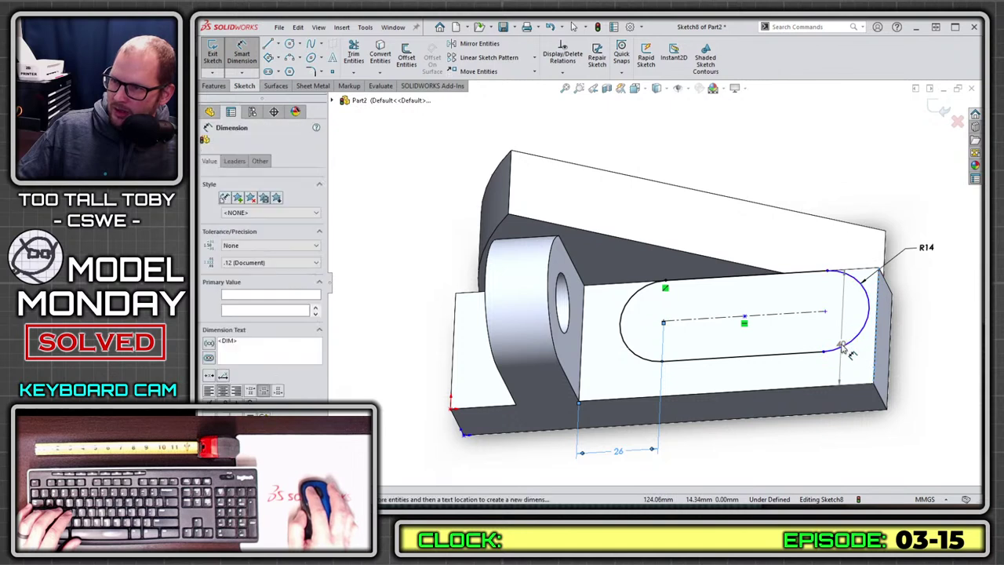
click(873, 365)
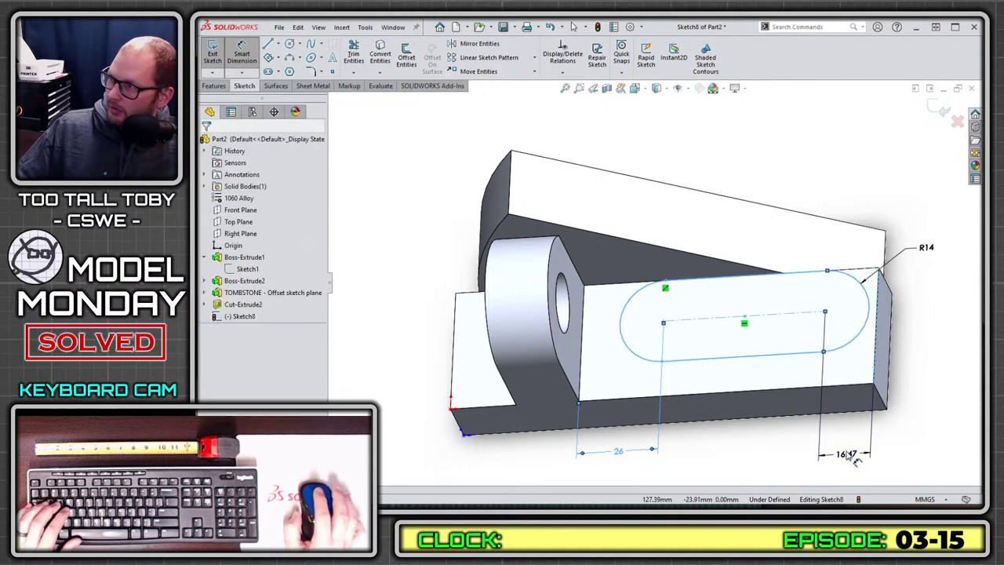
click(847, 452)
text(26)
key(Return)
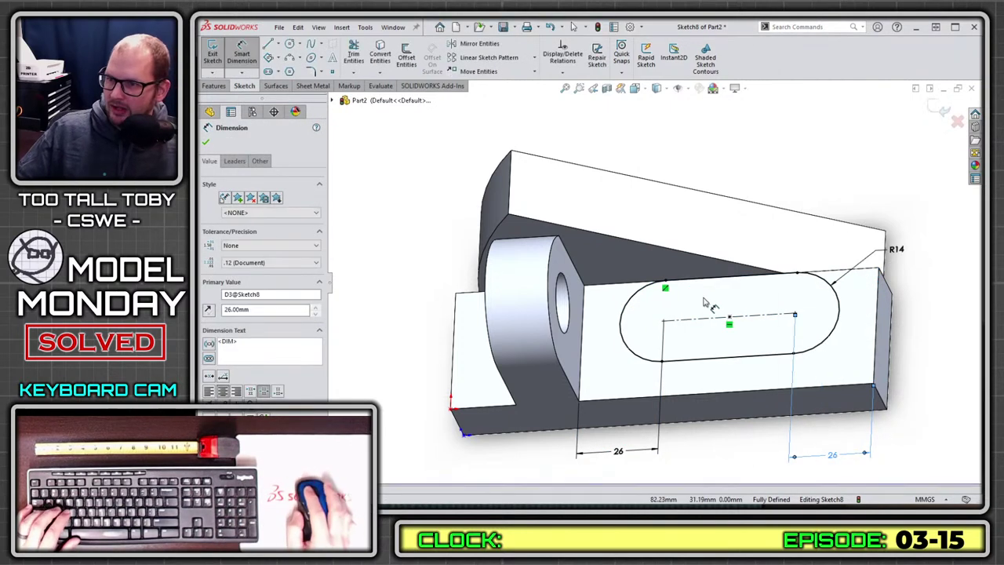
key(s)
click(761, 352)
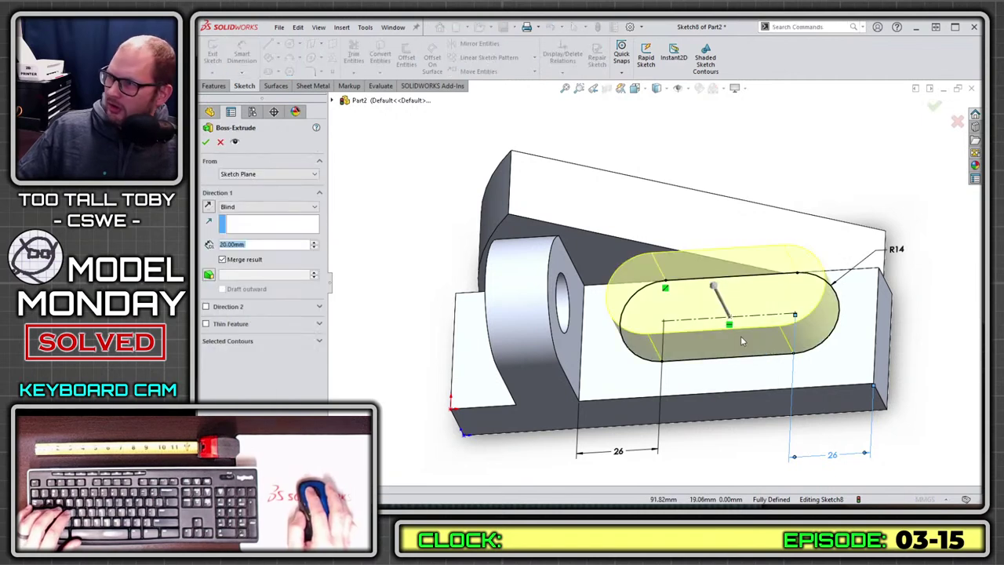
- Extrude the slot boss 5 mm and start a sketch on its top face
text(5)
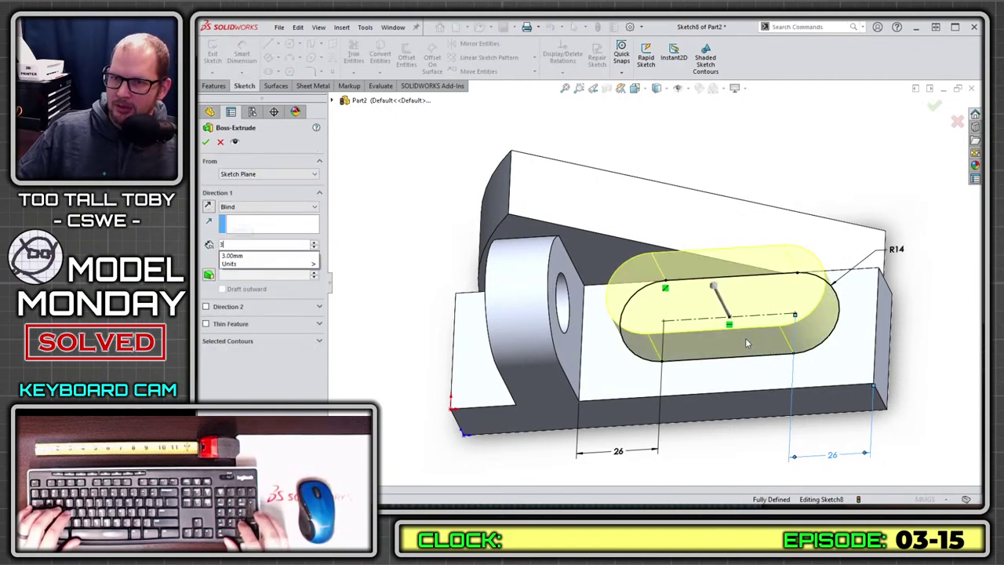
key(Return)
click(720, 313)
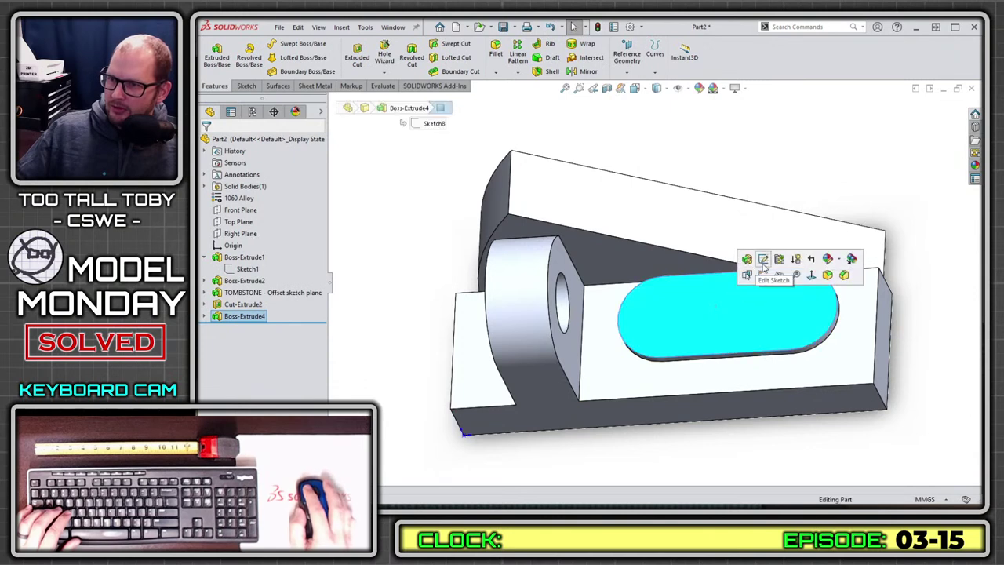
click(755, 266)
- Draw an inner straight slot between the arc centres with a 14 mm width
key(s)
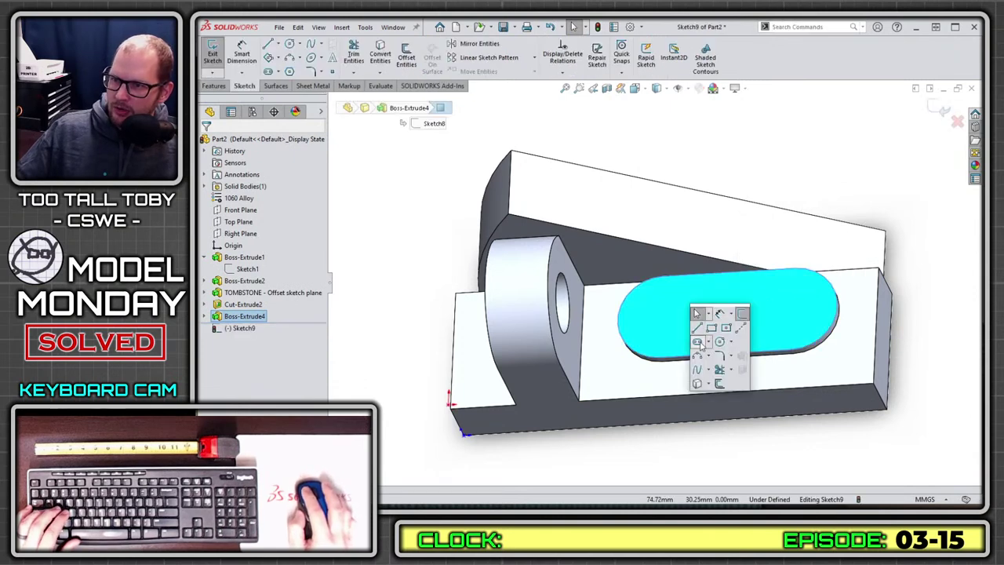
click(698, 343)
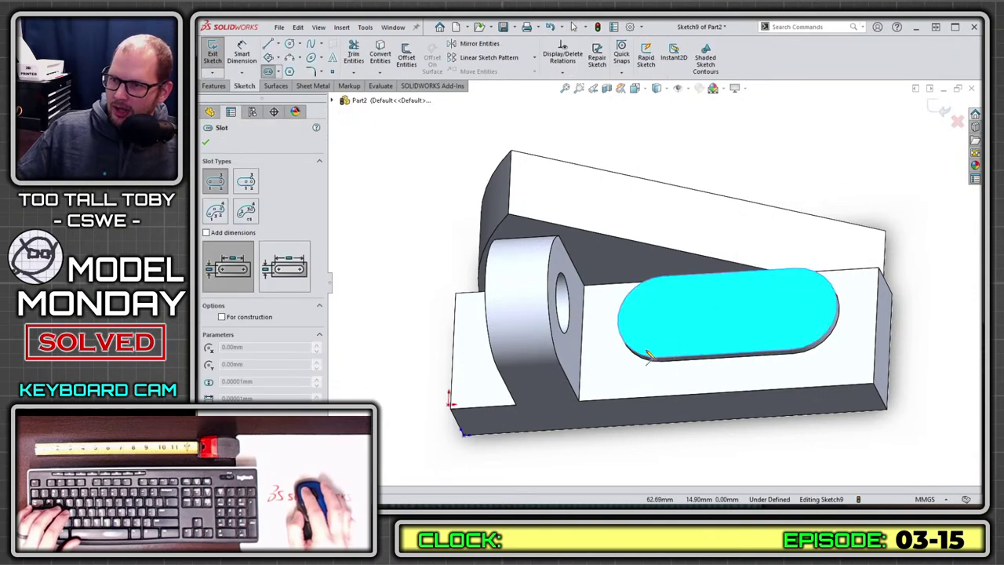
click(661, 318)
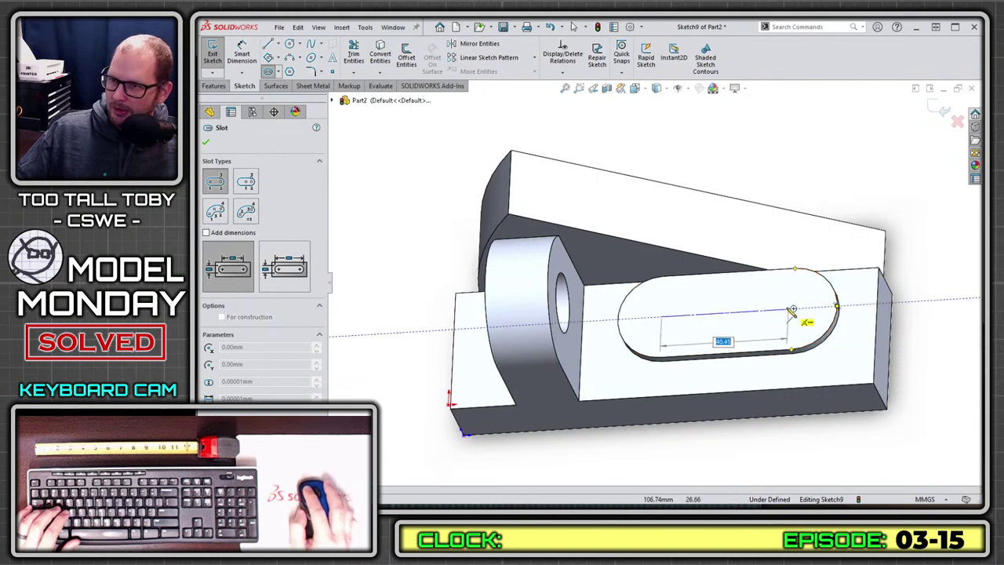
click(793, 313)
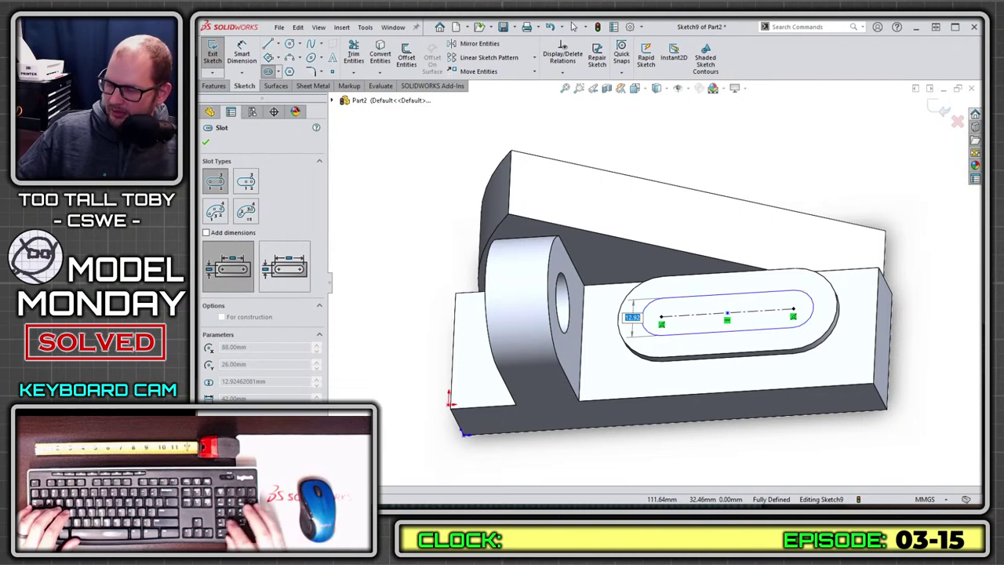
click(804, 294)
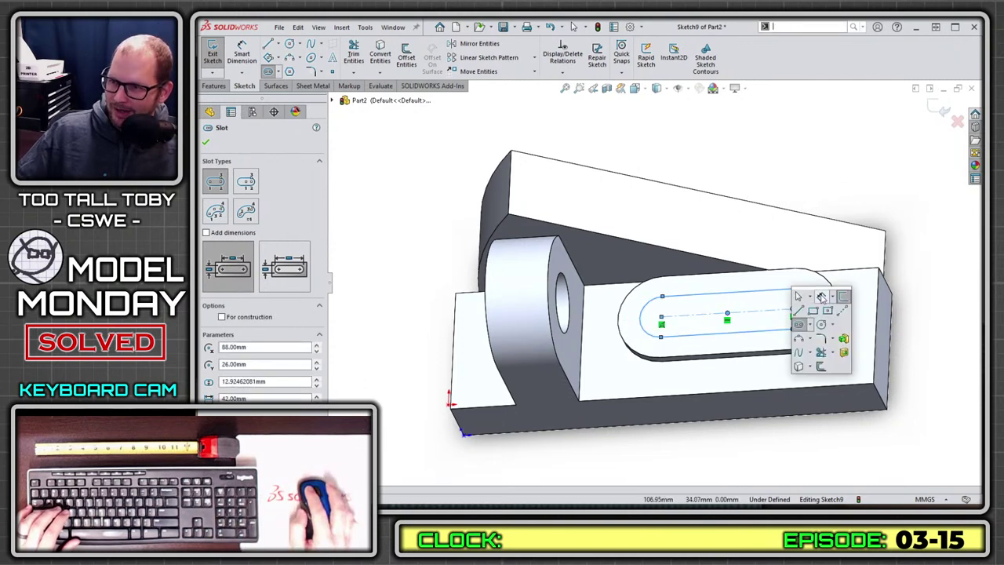
key(Escape)
click(758, 291)
key(d)
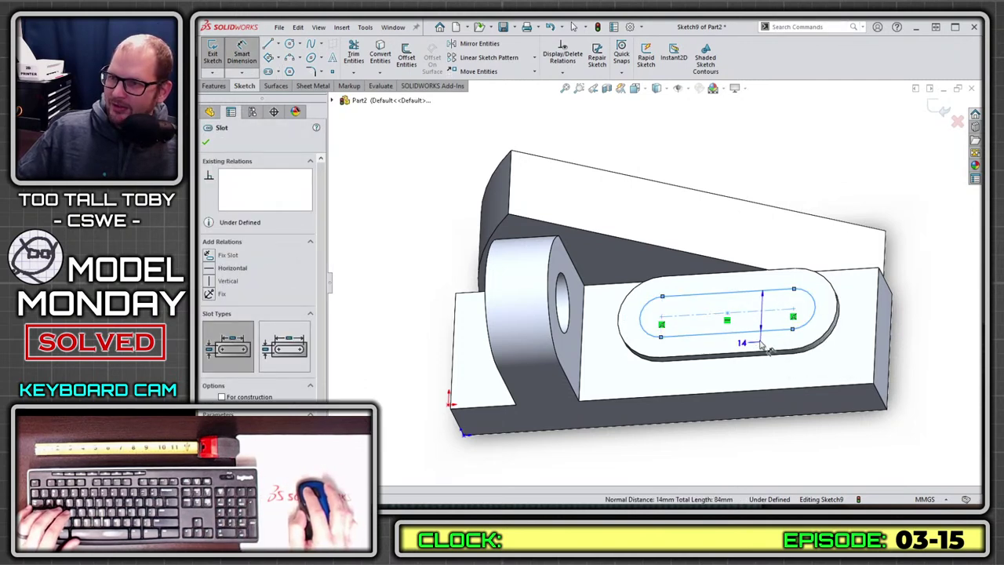
click(749, 336)
click(772, 353)
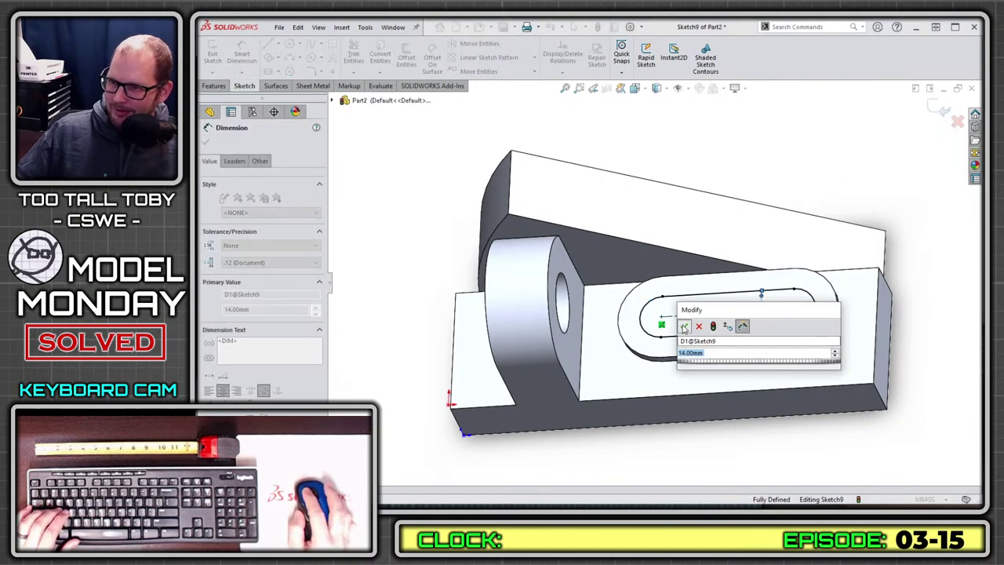
click(685, 326)
key(s)
- Cut the inner slot Through All to form the slotted hole
click(805, 213)
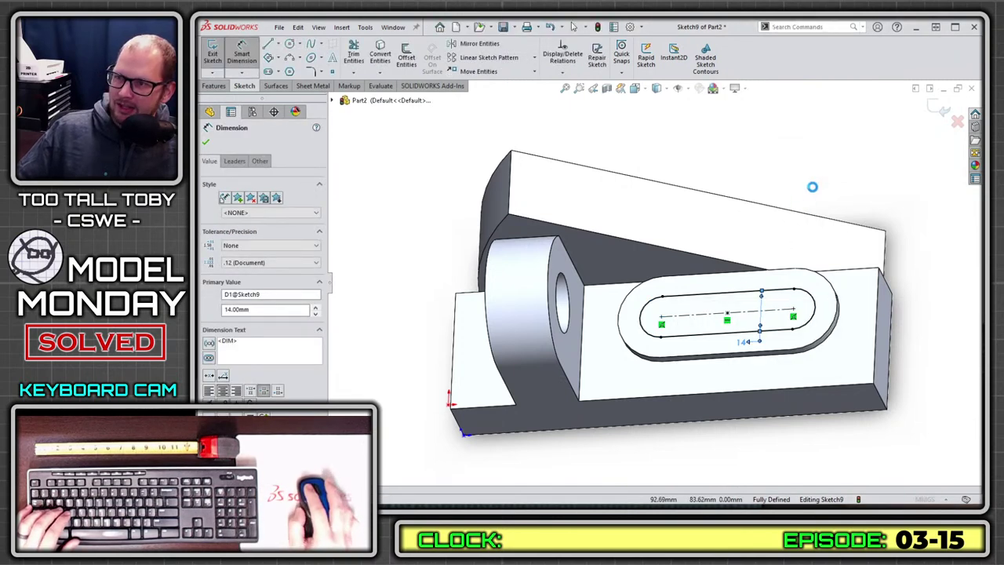
right_click(833, 173)
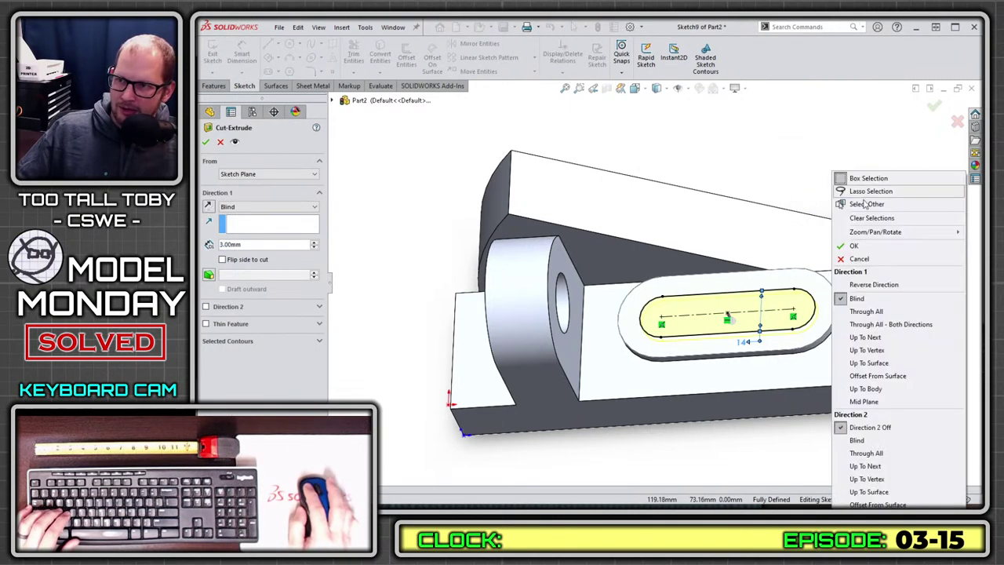
click(875, 312)
key(Return)
middle_drag(773, 208, 859, 305)
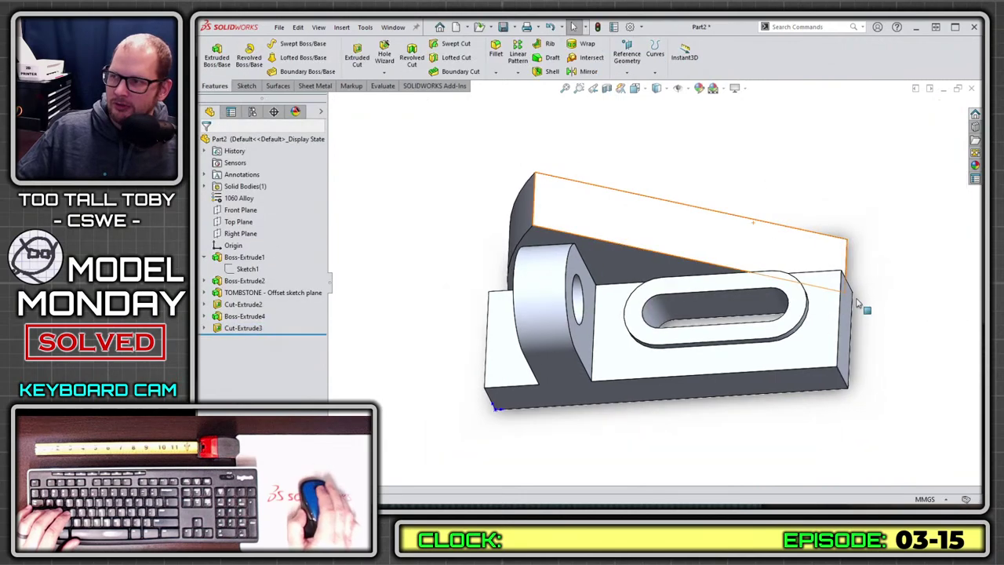
middle_drag(546, 336, 910, 258)
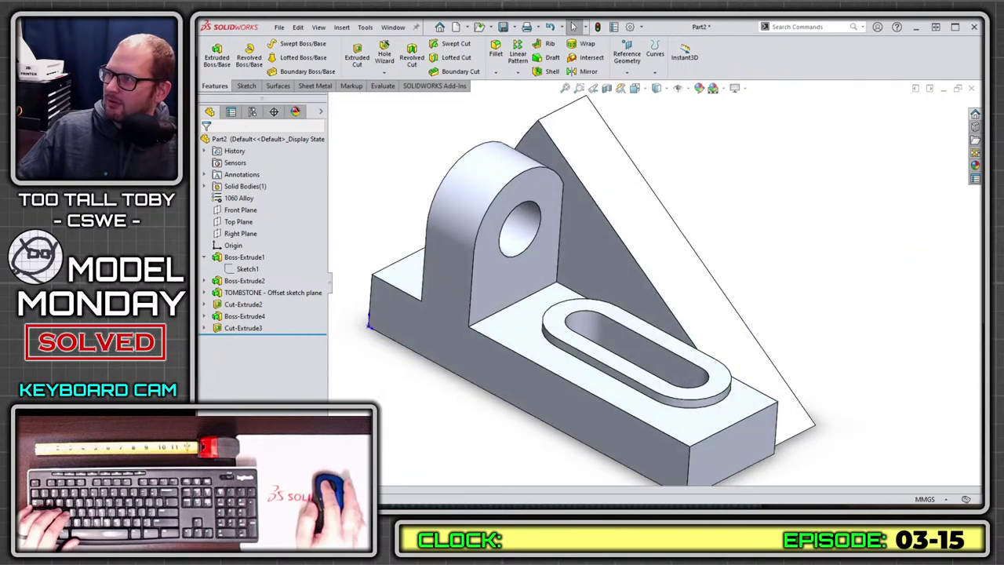
- Calculate the part's Mass Properties from the Evaluate tools
key(alt+Tab)
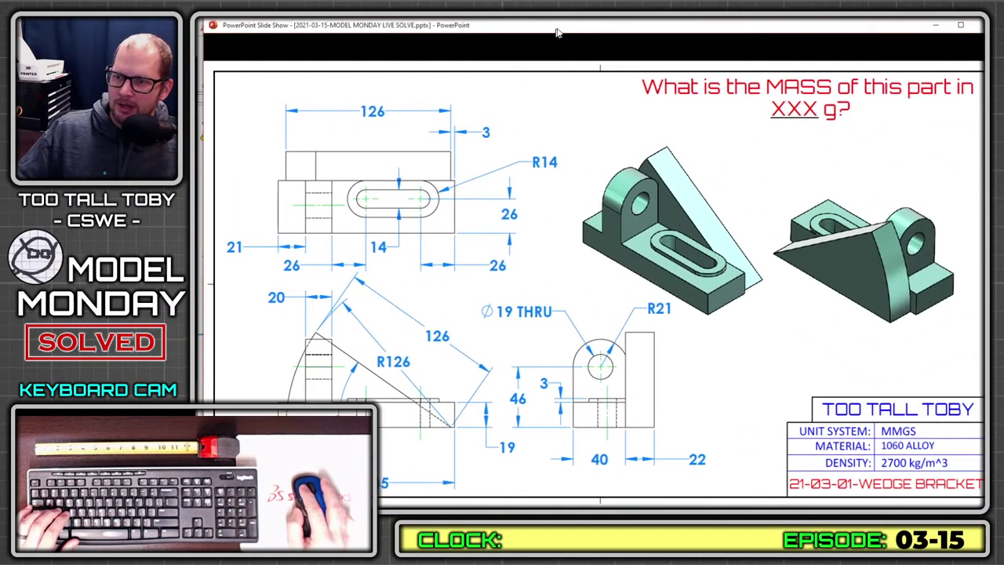
drag(556, 32, 1003, 27)
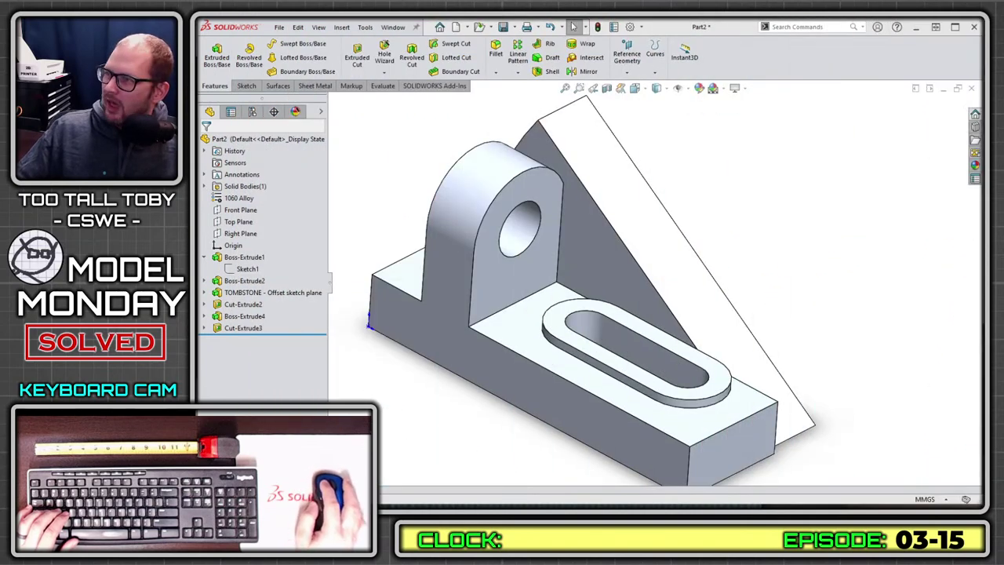
click(411, 385)
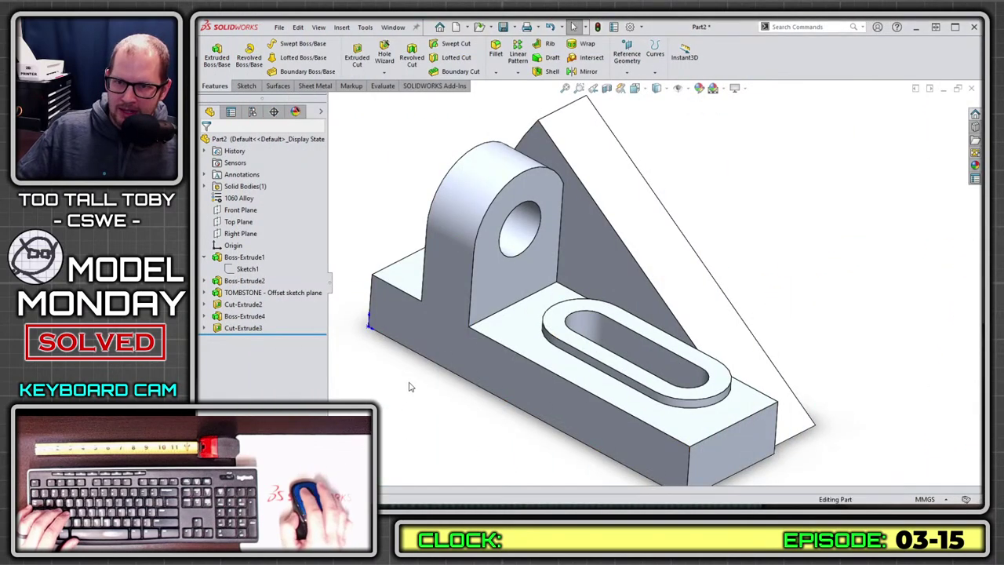
click(382, 87)
click(334, 53)
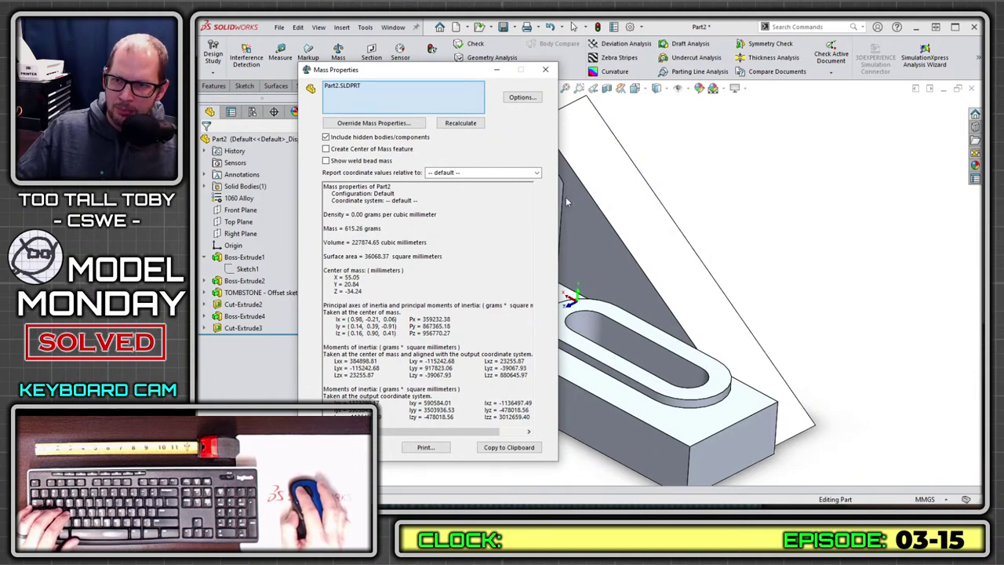
- Compare the 615.26 g mass with the slide show's 615 g correct answer
key(alt+Tab)
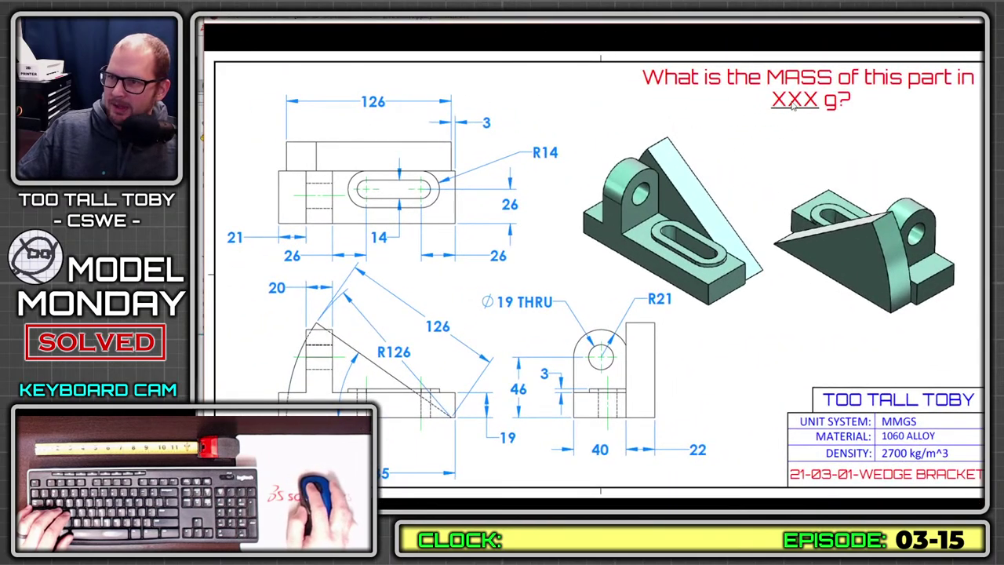
click(795, 165)
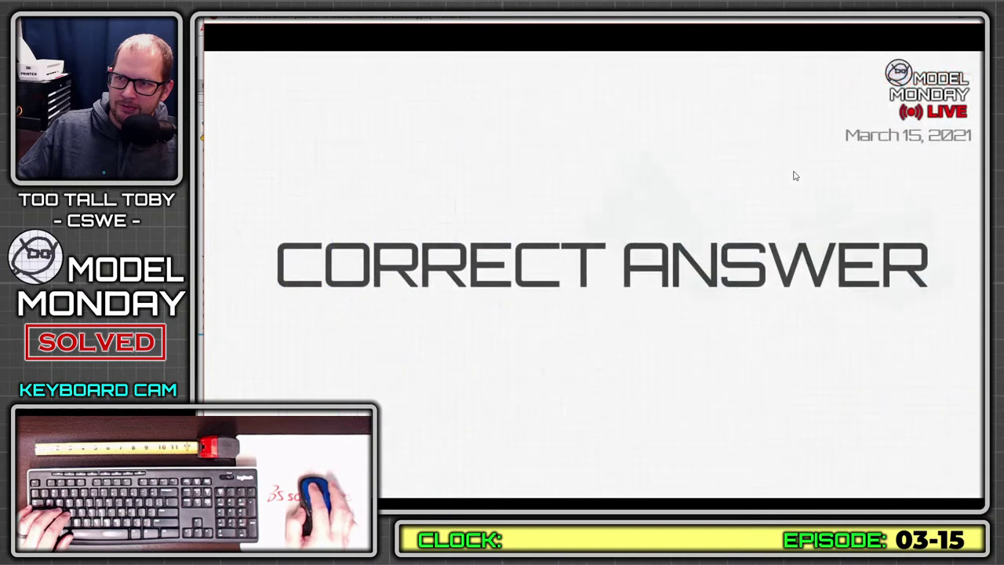
click(728, 197)
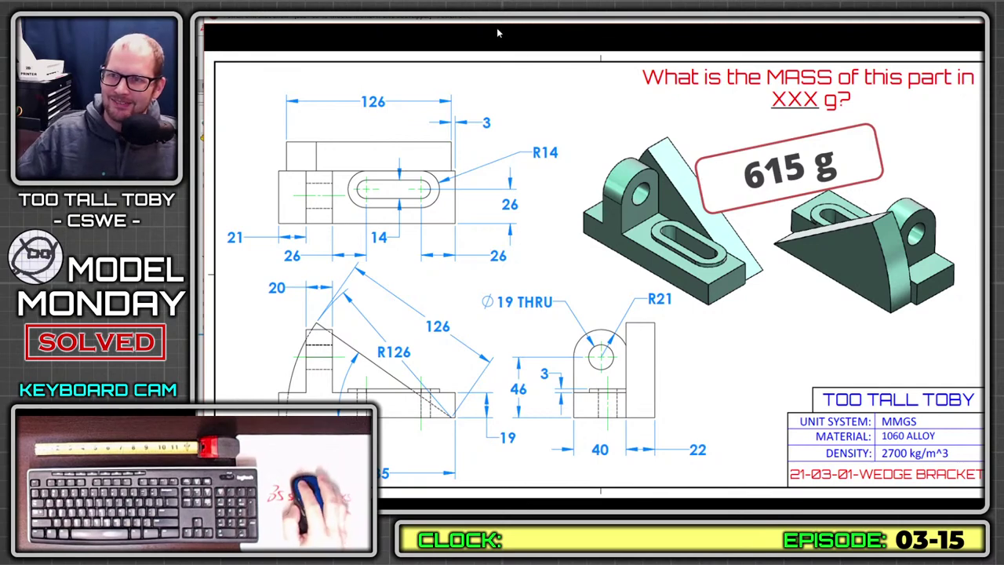
drag(509, 27, 985, 28)
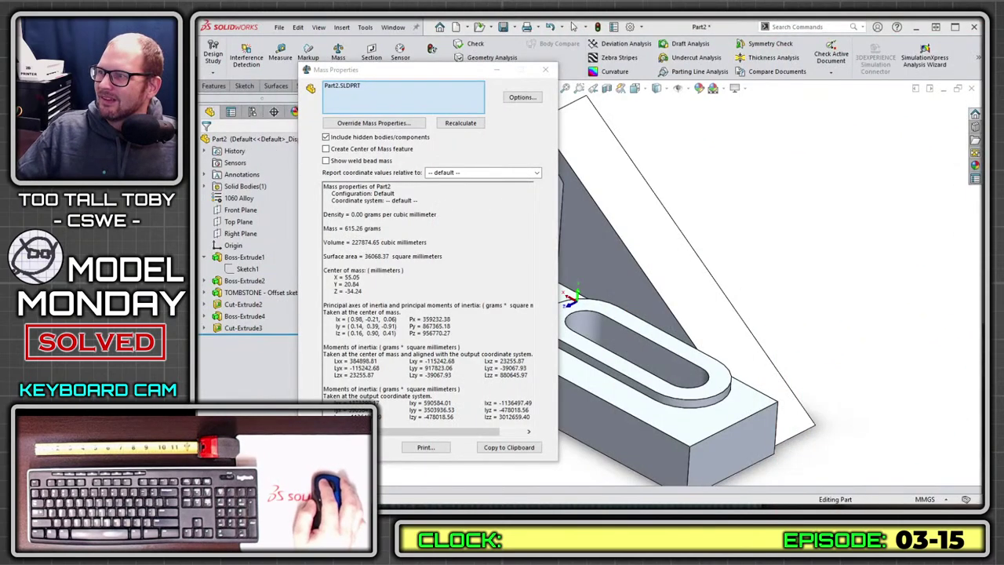
click(545, 69)
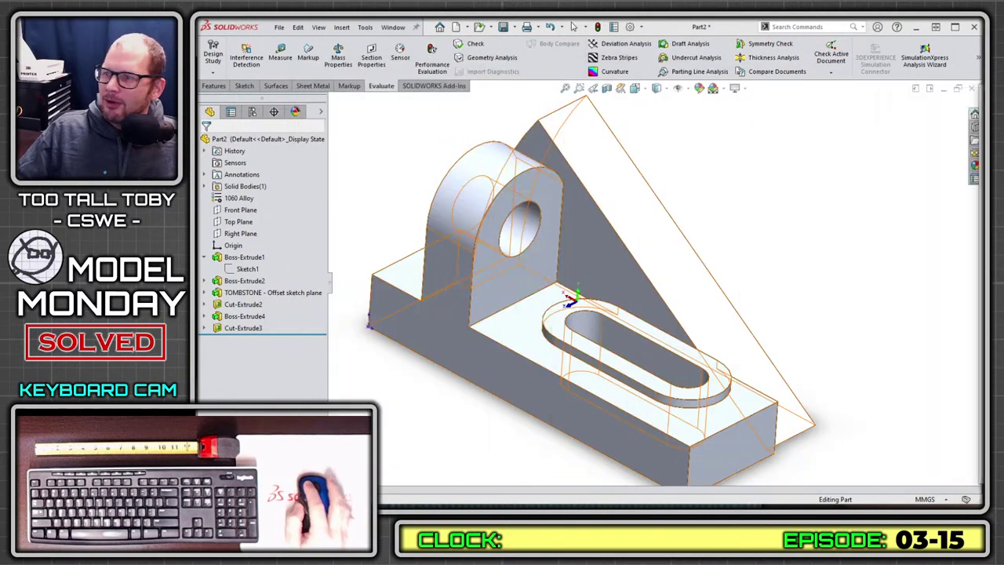
drag(196, 47, 295, 35)
drag(252, 286, 371, 308)
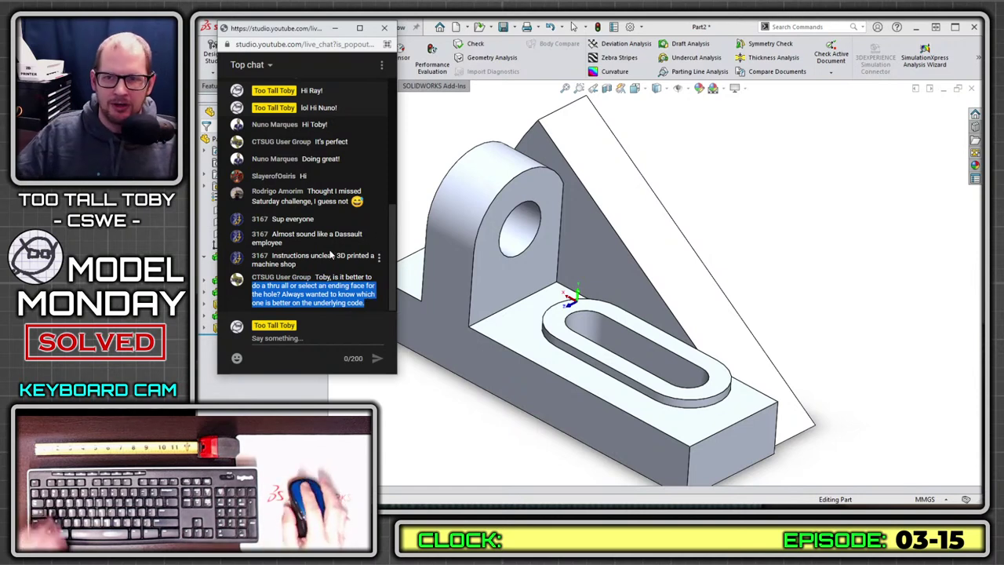
click(335, 27)
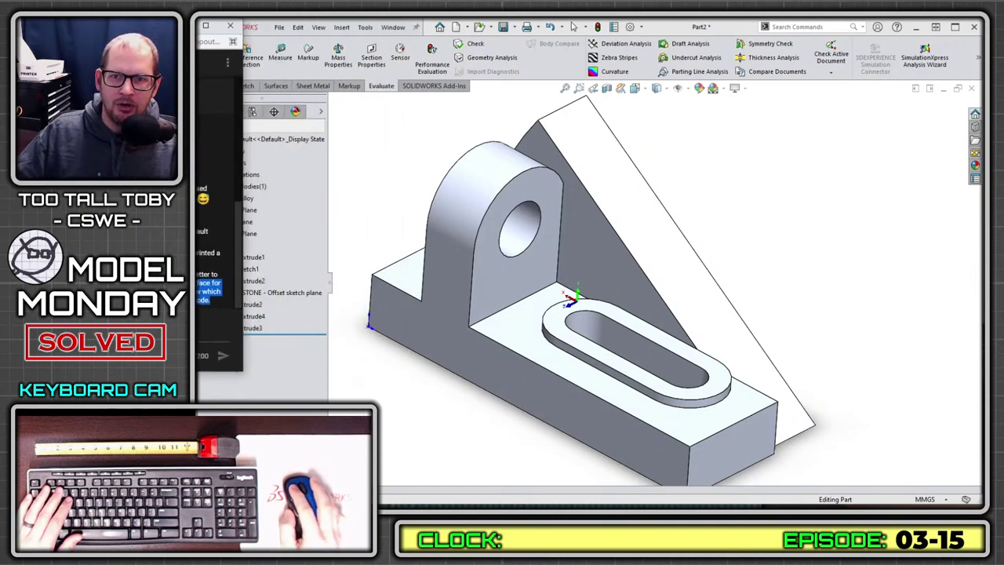
middle_drag(423, 186, 549, 215)
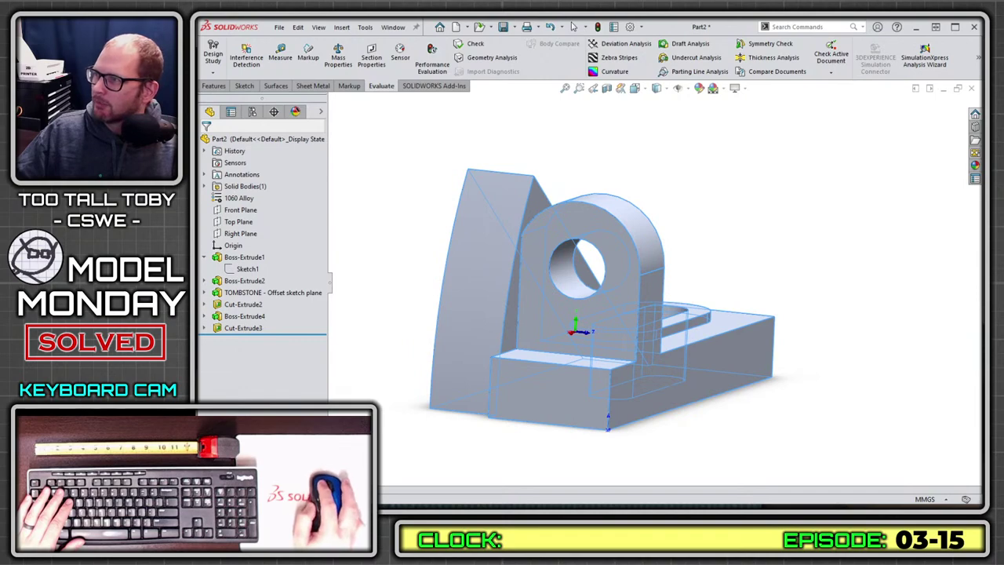
- Sketch a small circle on the tombstone face for the pin
key(m)
click(696, 77)
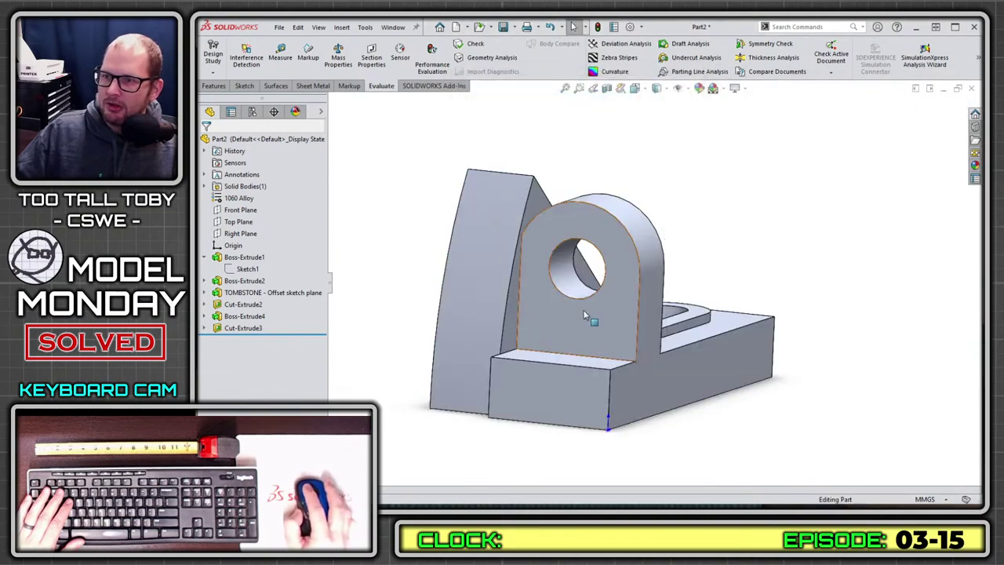
click(619, 317)
click(655, 286)
key(s)
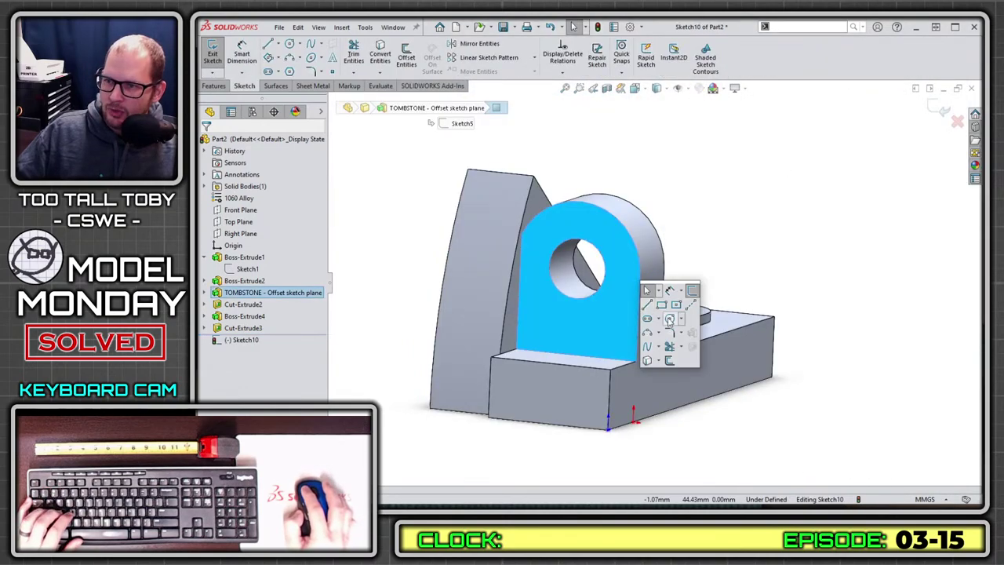
click(669, 320)
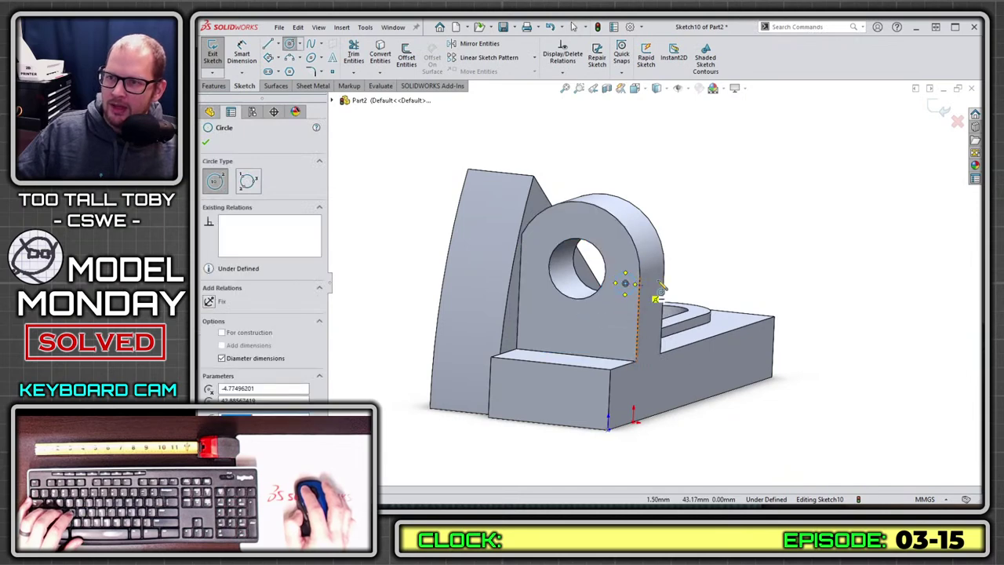
key(s)
key(Escape)
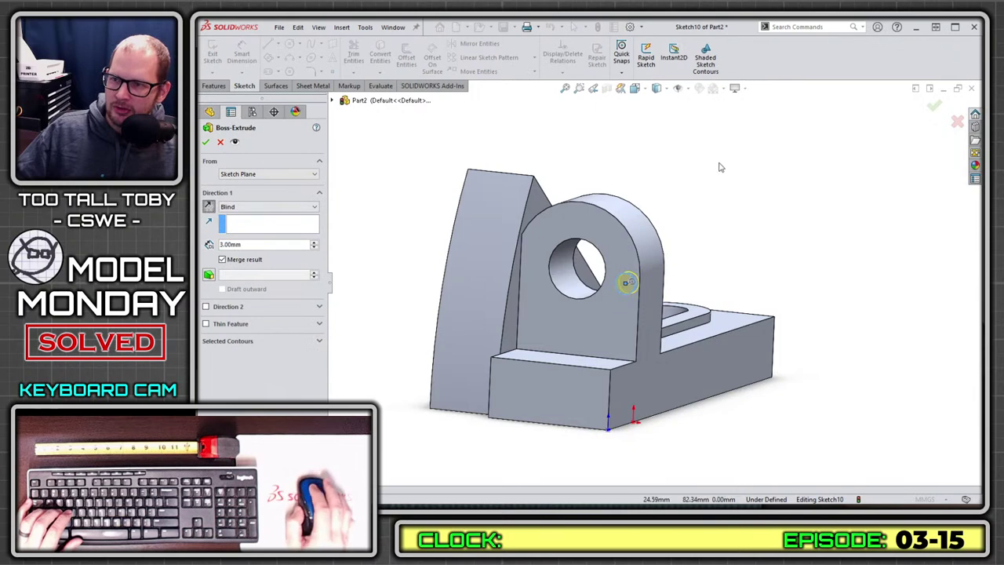
- Extrude the pin Through All and inspect it from the side
right_click(721, 167)
click(774, 287)
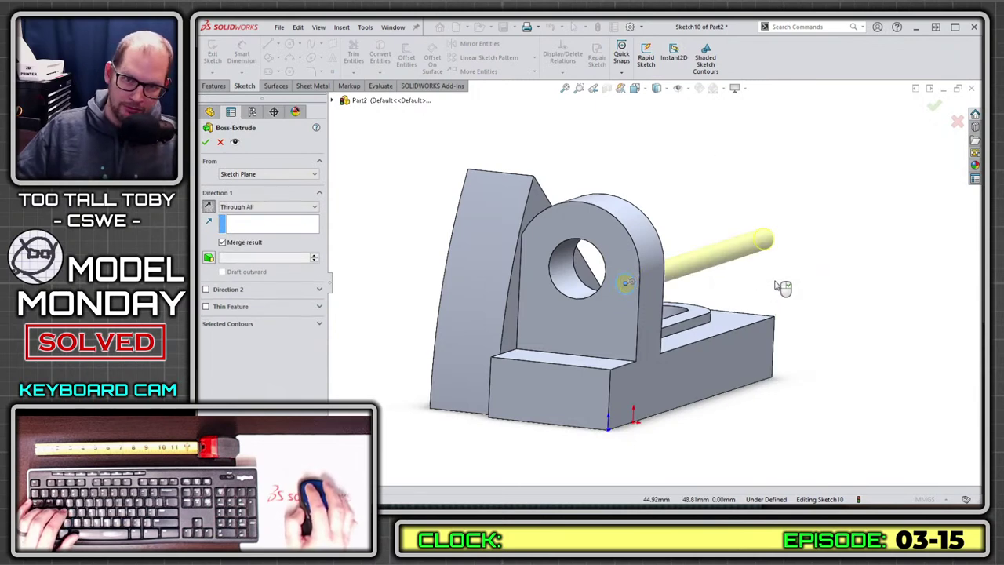
right_click(775, 281)
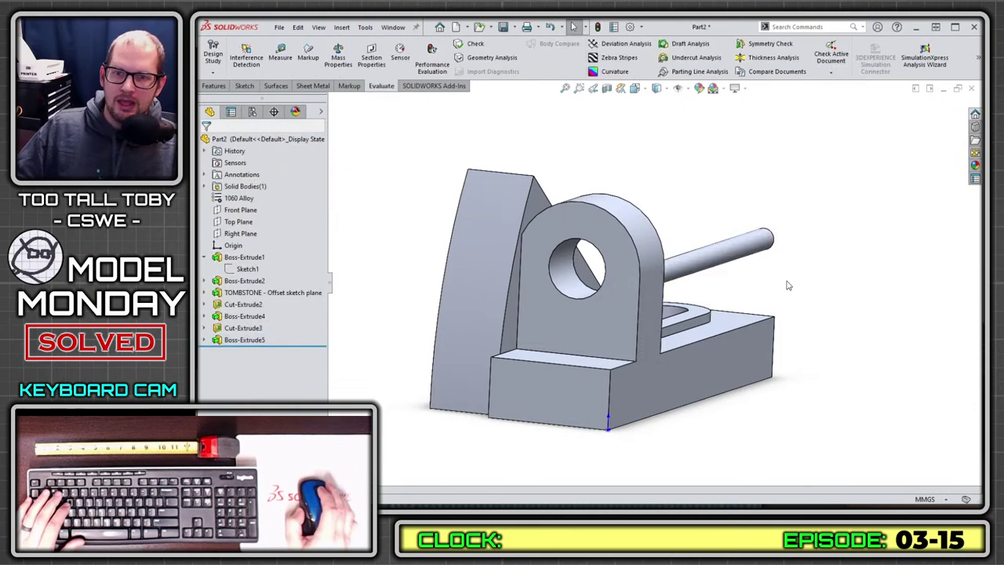
middle_drag(789, 285, 551, 278)
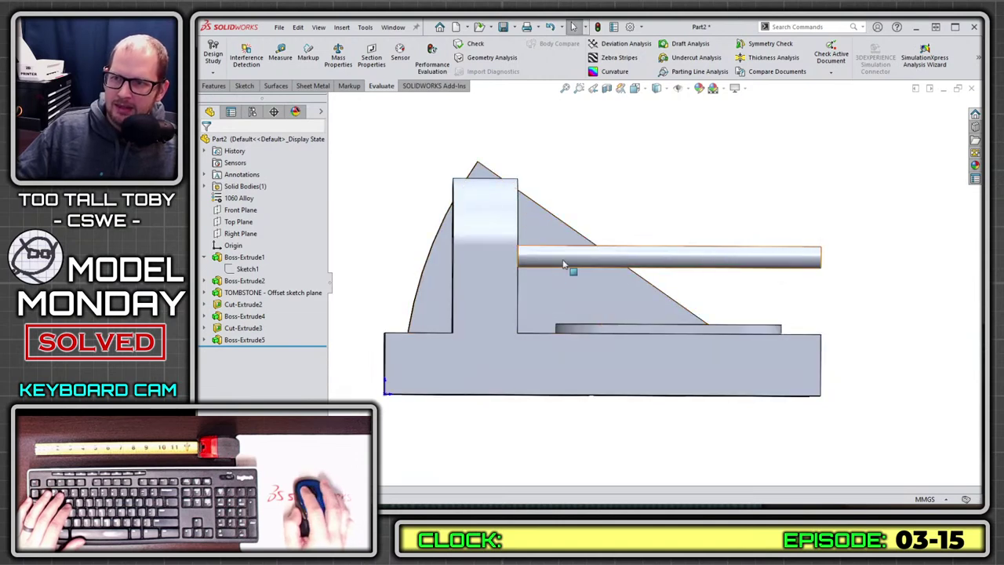
click(562, 264)
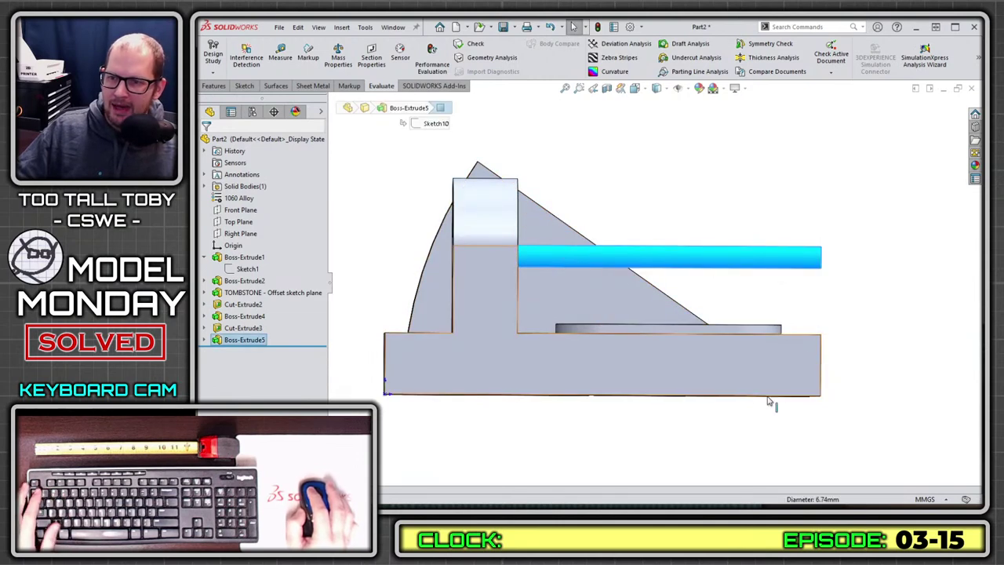
scroll(769, 404, up, 3)
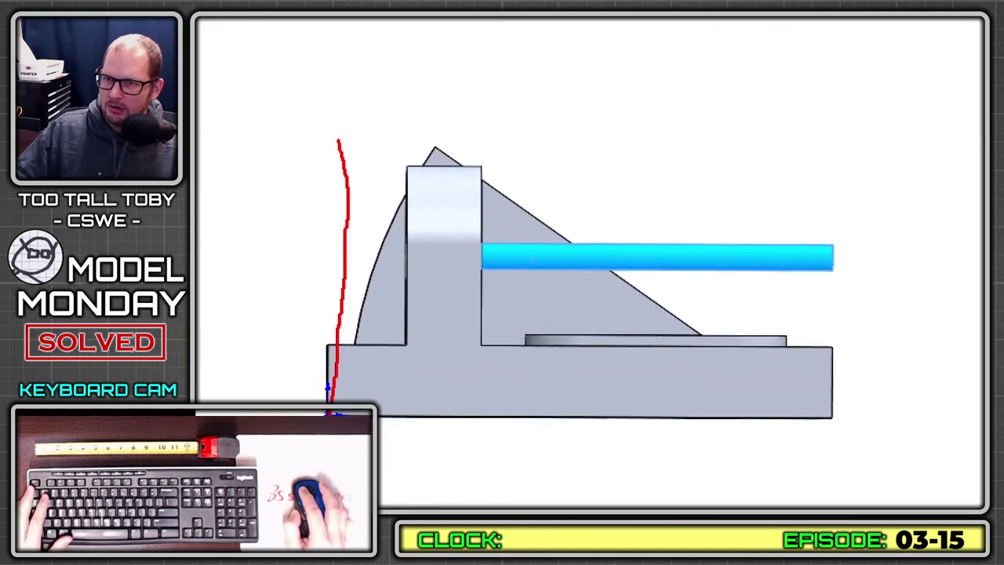
mouse_move(339, 139)
mouse_down()
mouse_move(372, 107)
mouse_move(665, 111)
mouse_up()
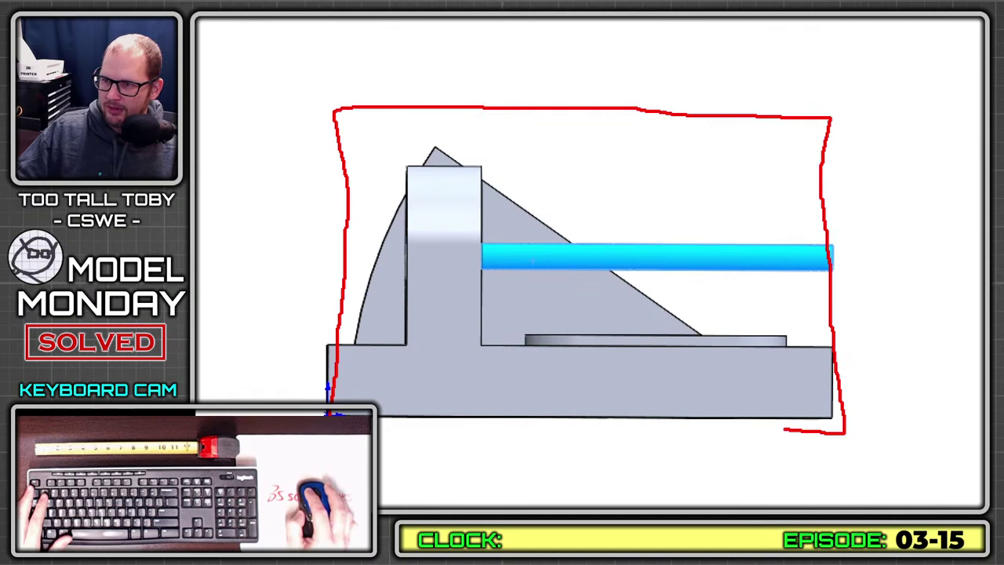
mouse_move(785, 429)
mouse_down()
mouse_move(449, 405)
mouse_move(332, 403)
mouse_up()
mouse_move(518, 209)
middle_down()
mouse_move(522, 223)
mouse_move(471, 235)
middle_up()
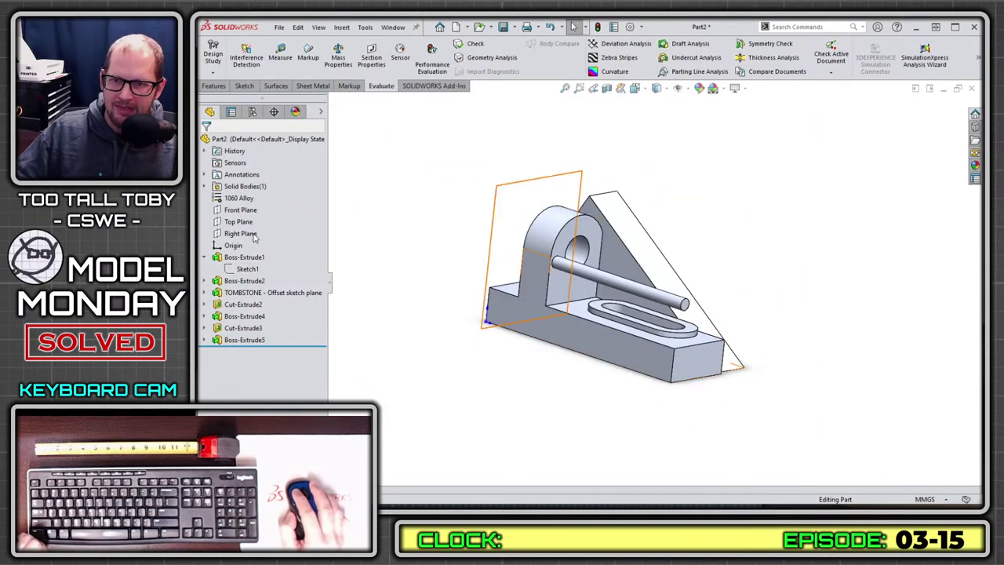
- Create a Best Fit bounding box from Reference Geometry enclosing the bracket and pin
click(214, 86)
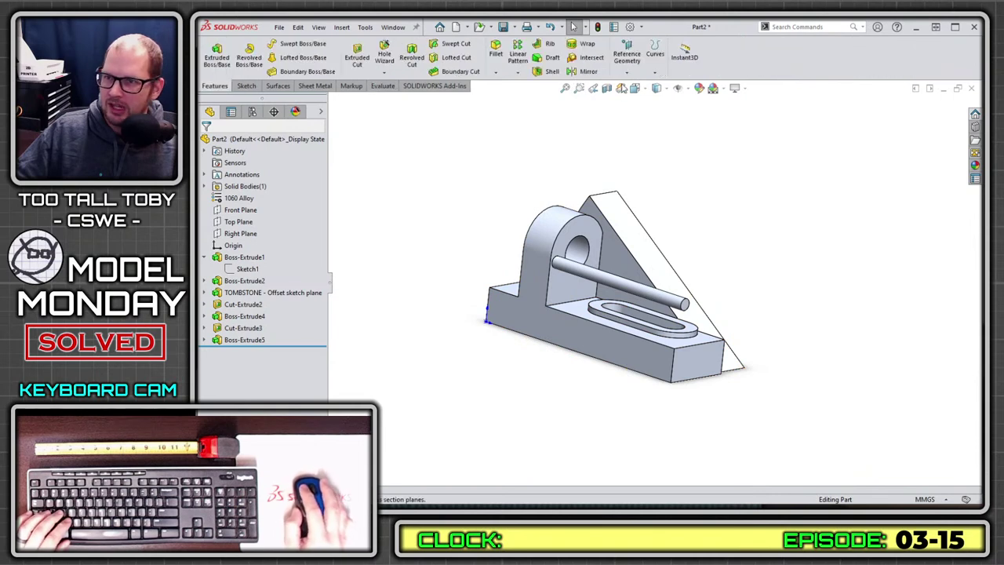
click(627, 72)
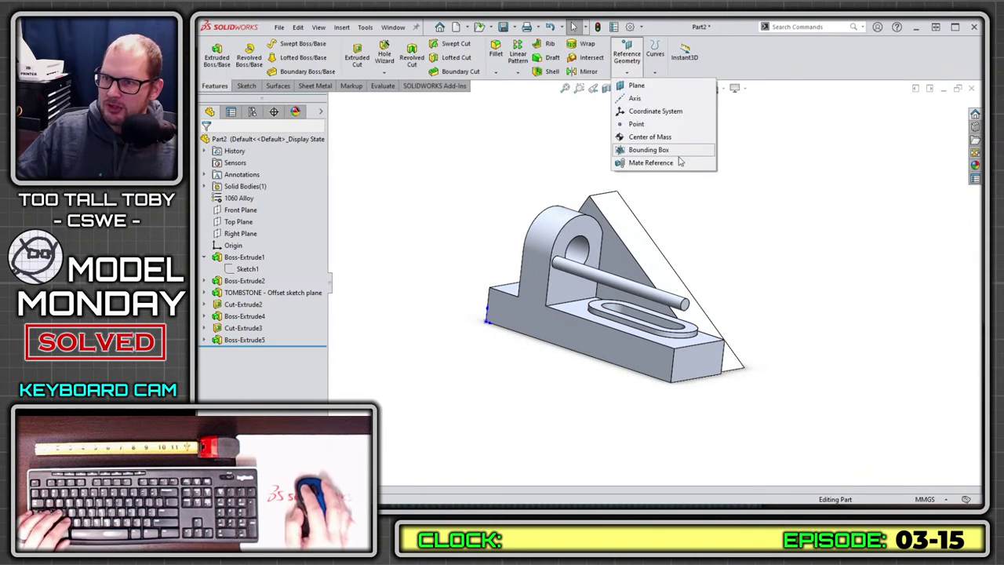
click(651, 150)
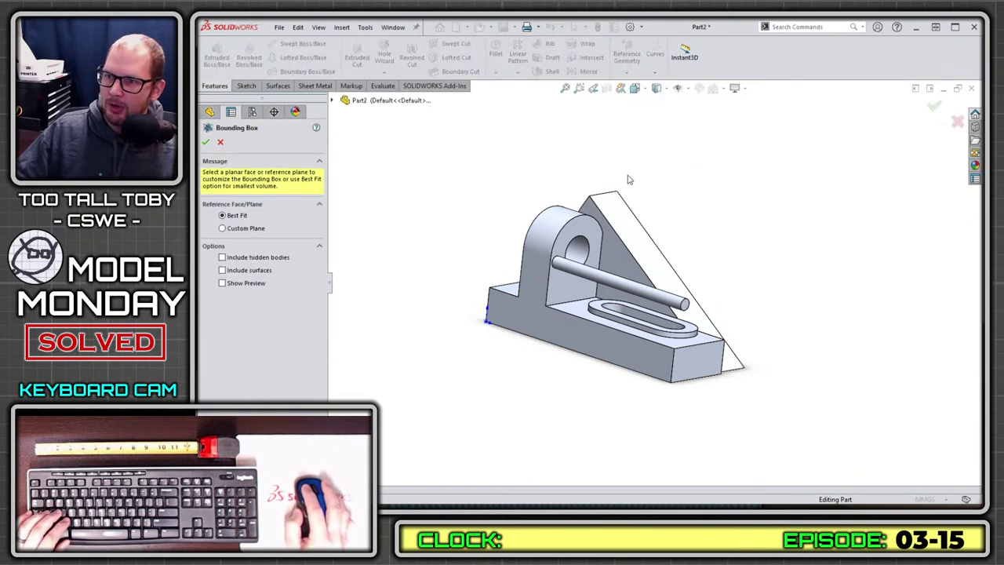
click(221, 142)
click(627, 73)
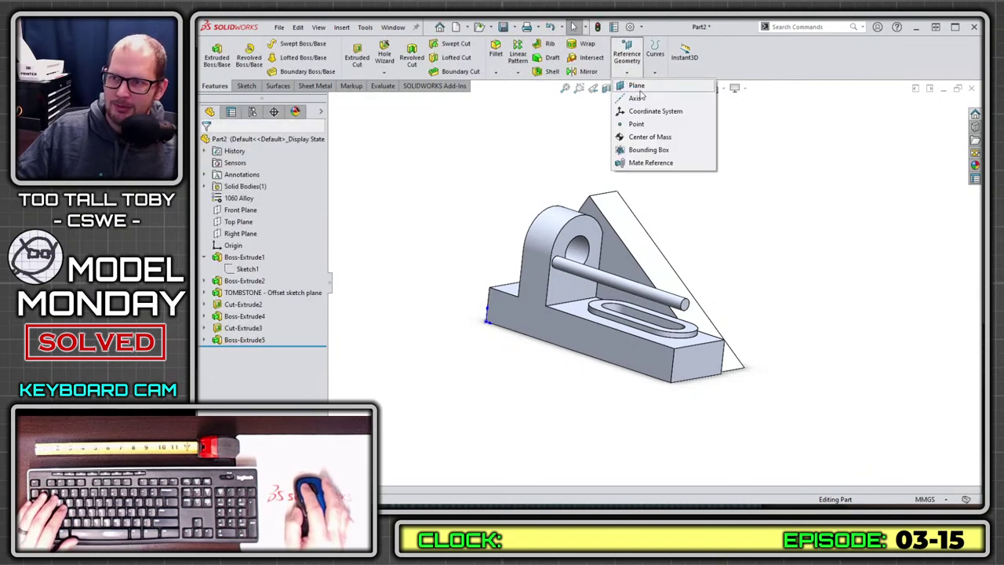
click(649, 149)
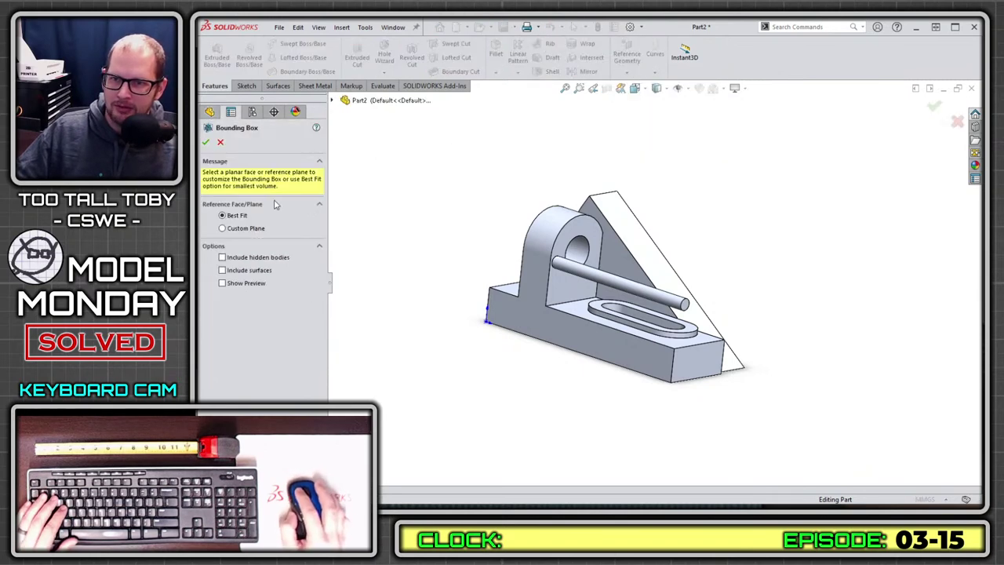
click(206, 142)
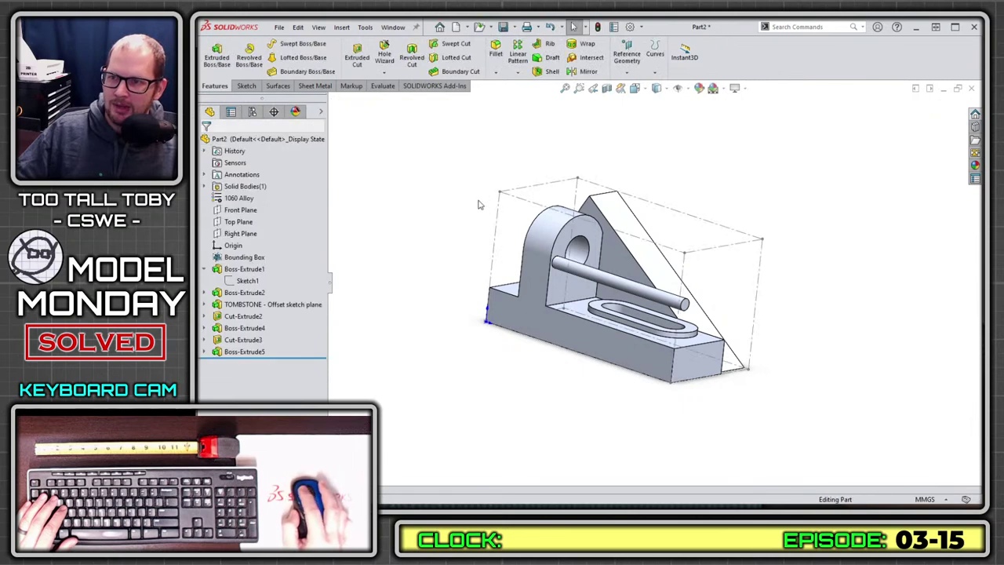
middle_drag(454, 206, 503, 205)
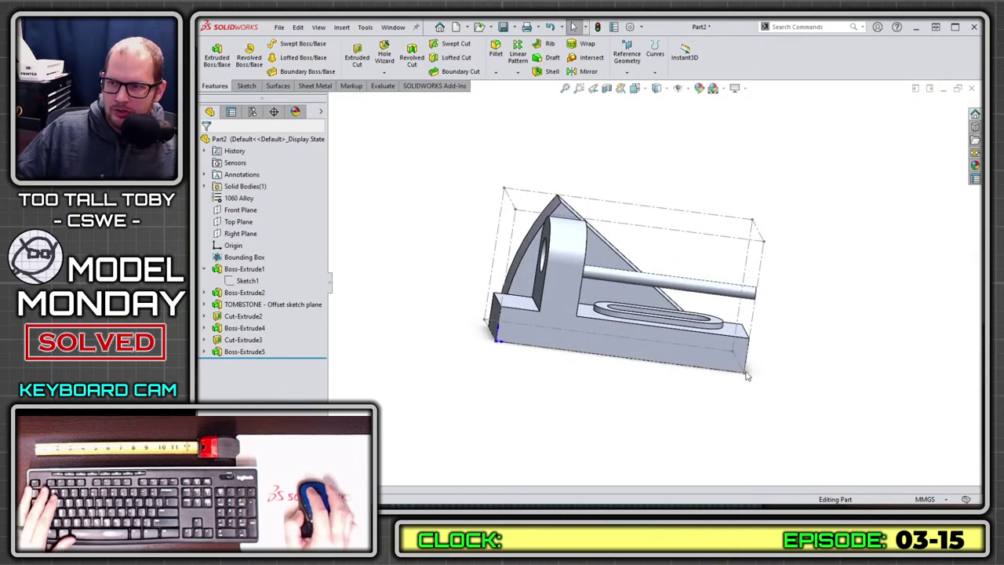
- Change Boss-Extrude1's 135 mm base length dimension to 150 mm and rebuild the part
click(709, 359)
middle_drag(708, 359, 695, 395)
double_click(622, 382)
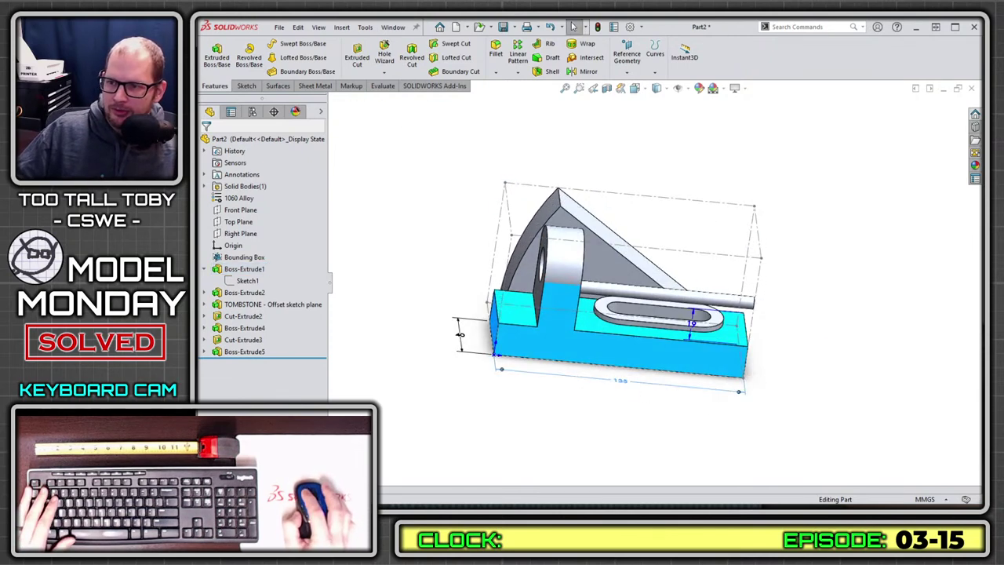
text(150)
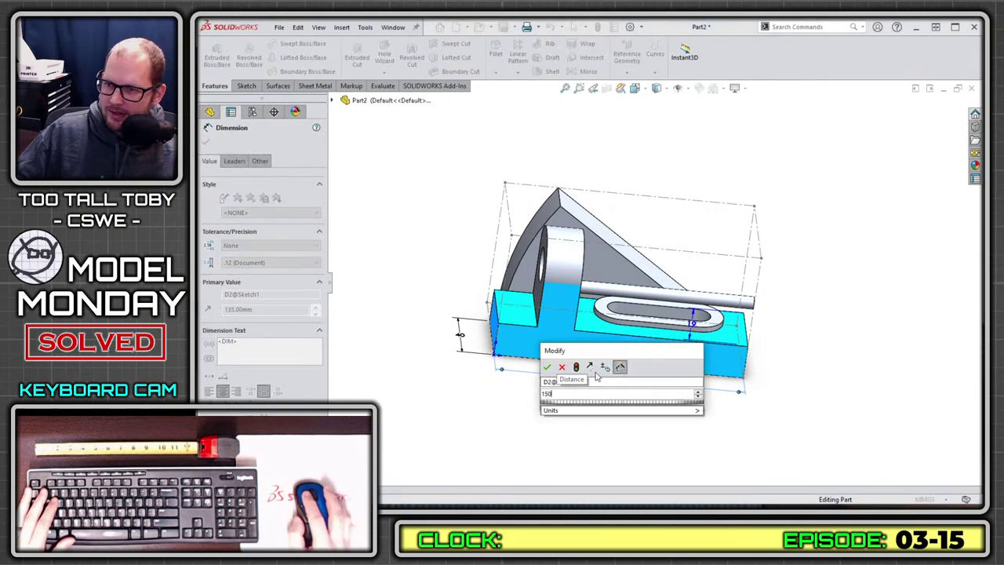
click(578, 368)
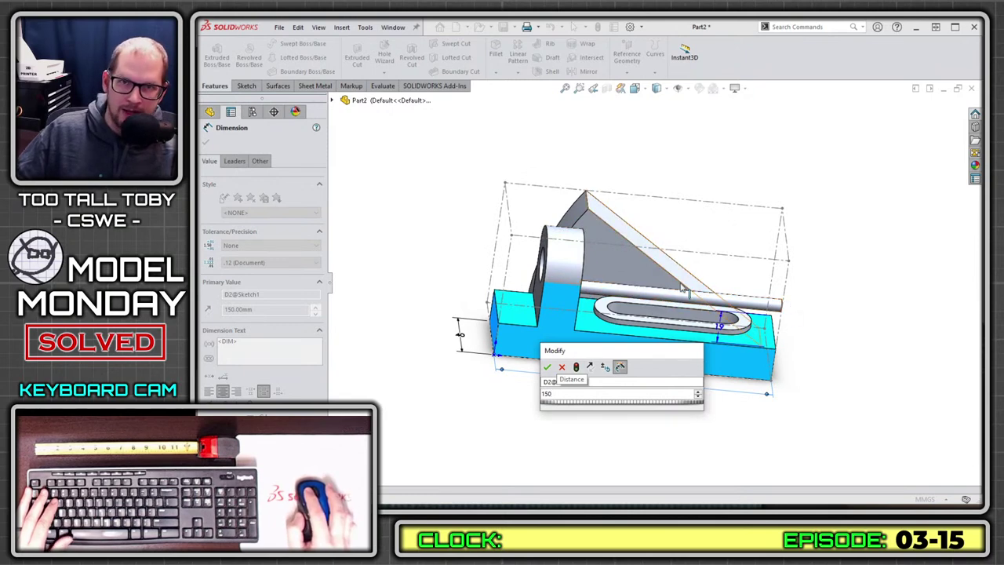
click(549, 368)
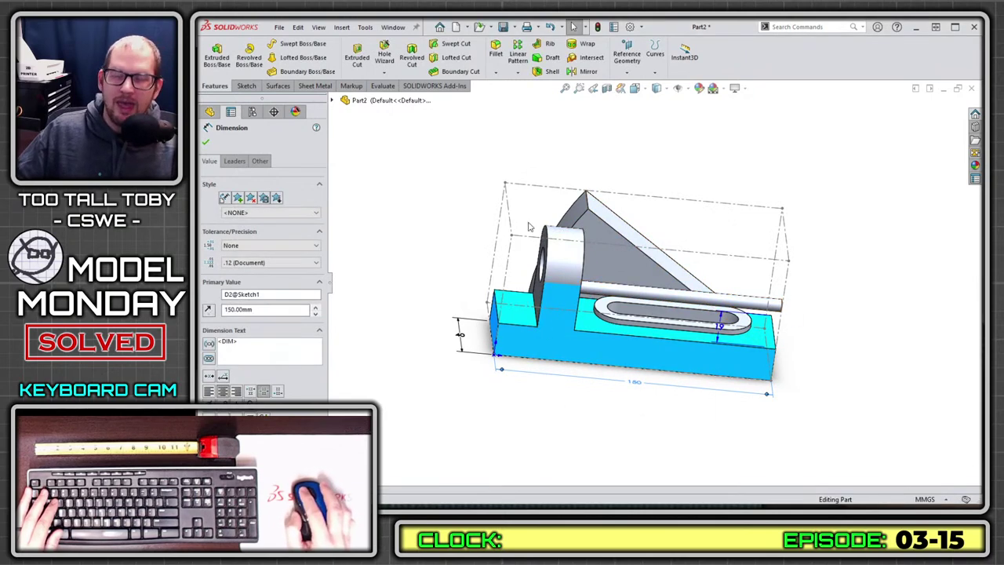
key(Escape)
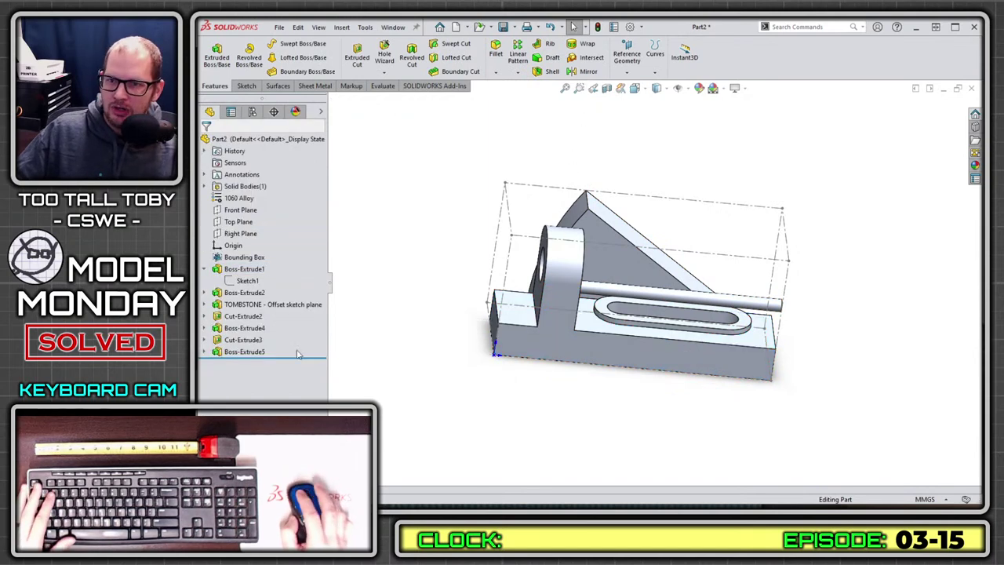
right_click(255, 356)
- Set Boss-Extrude5's end condition to Up To Surface, limited by the base block's end face
click(263, 311)
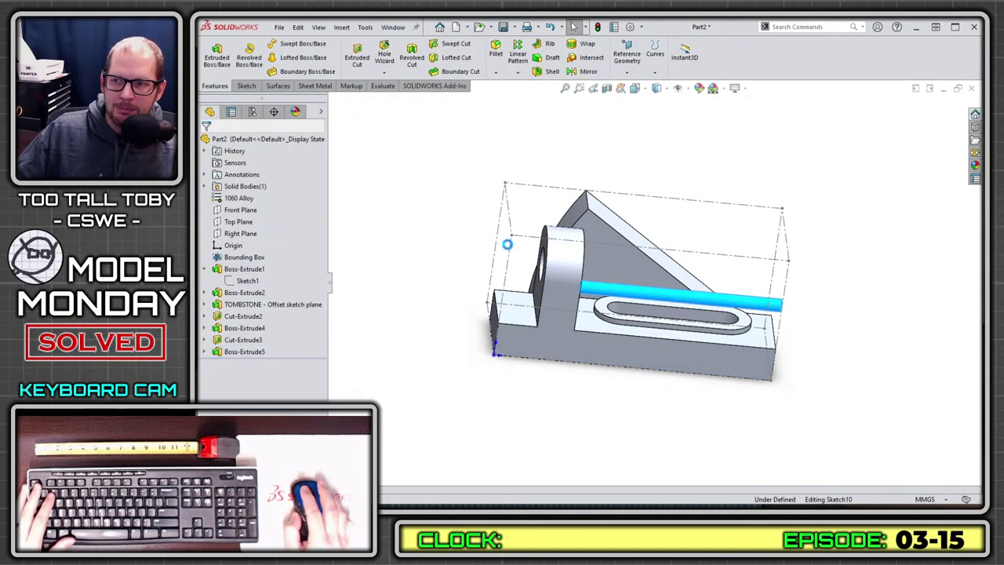
click(271, 208)
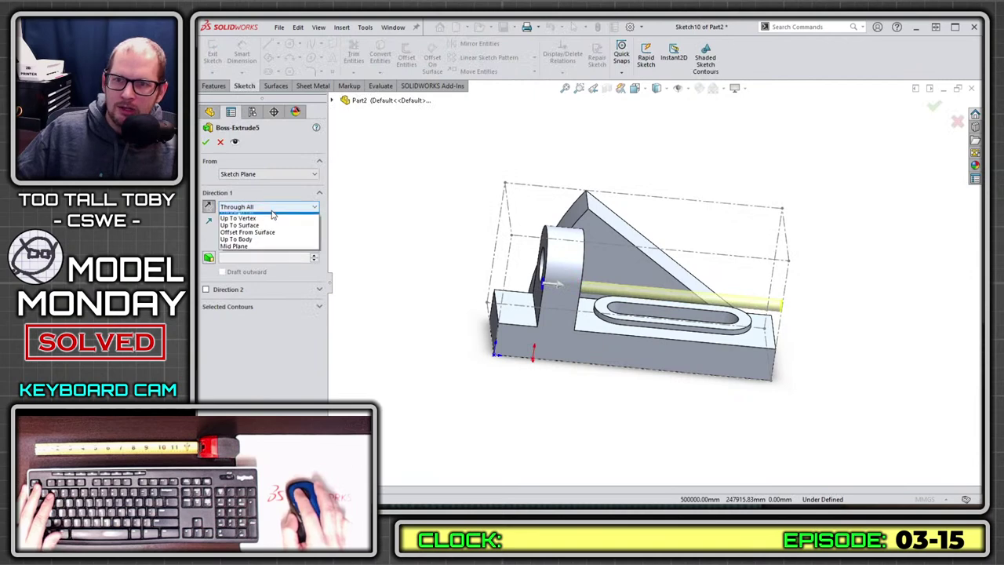
click(269, 238)
middle_drag(643, 330, 705, 342)
click(724, 372)
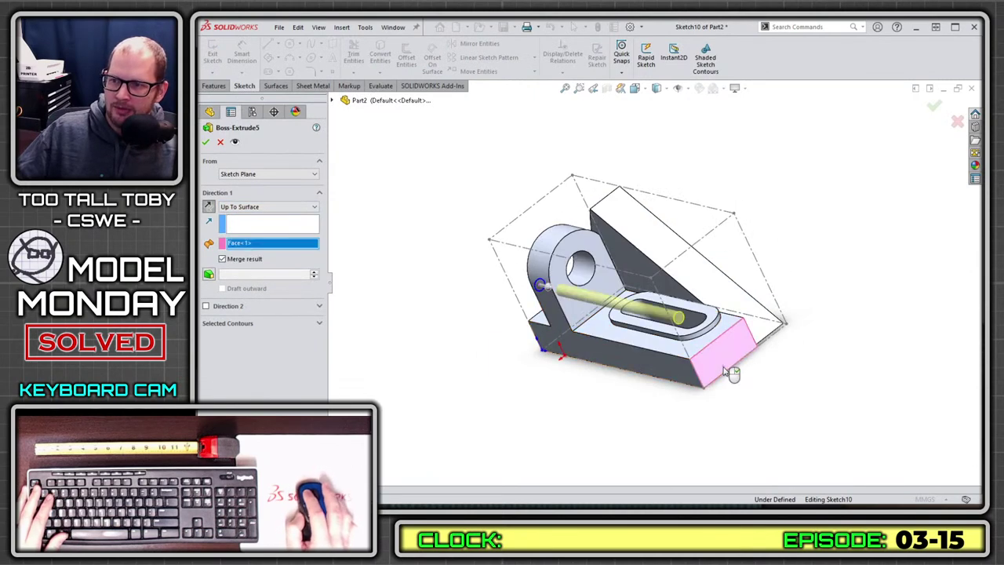
right_click(730, 373)
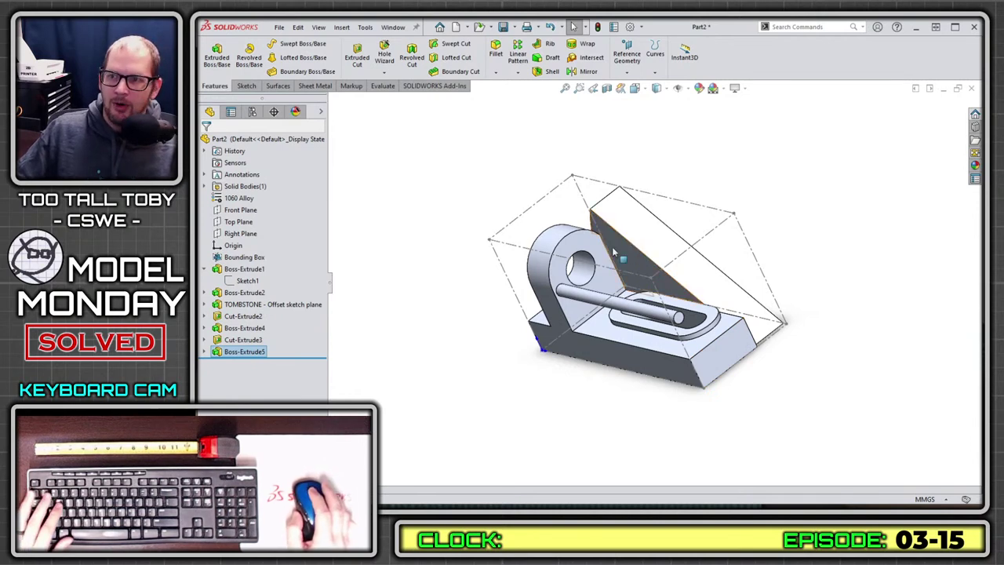
middle_drag(616, 262, 629, 259)
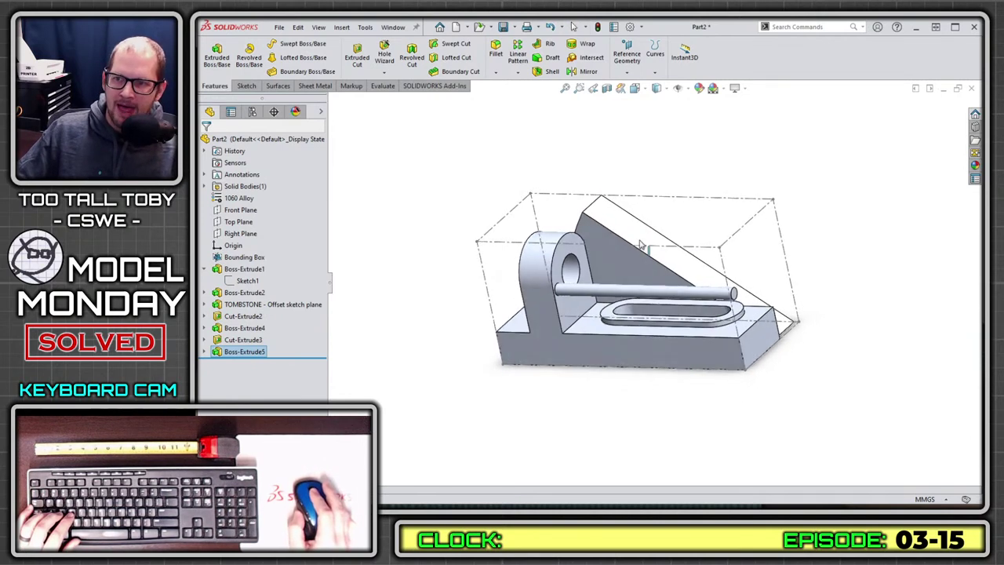
- Sketch a small circle on the wedge's sloped face
scroll(604, 247, down, 5)
click(622, 201)
click(634, 183)
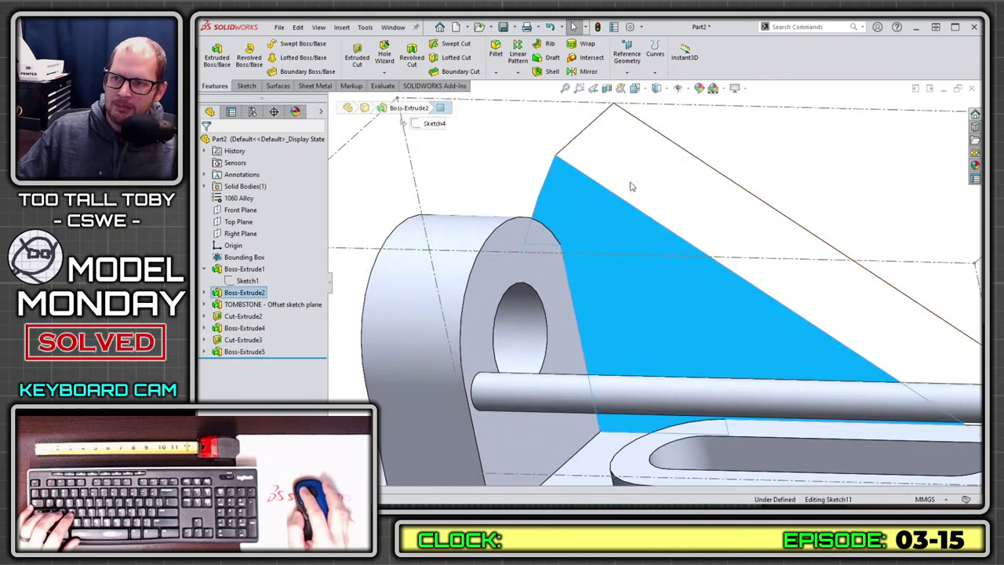
key(s)
click(637, 255)
click(592, 214)
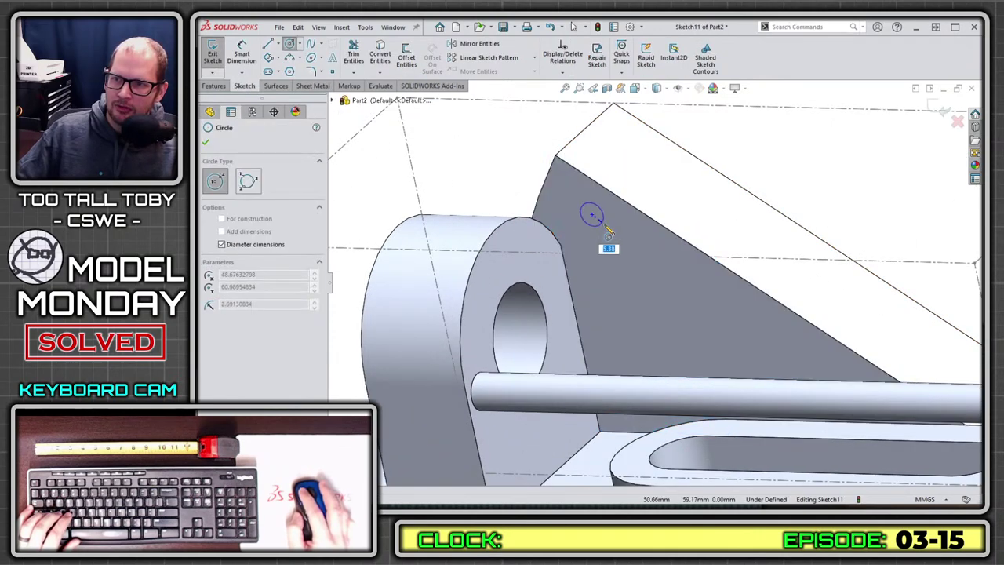
click(607, 230)
- Extrude-cut the circle 25 mm deep into the wedge
key(s)
click(690, 298)
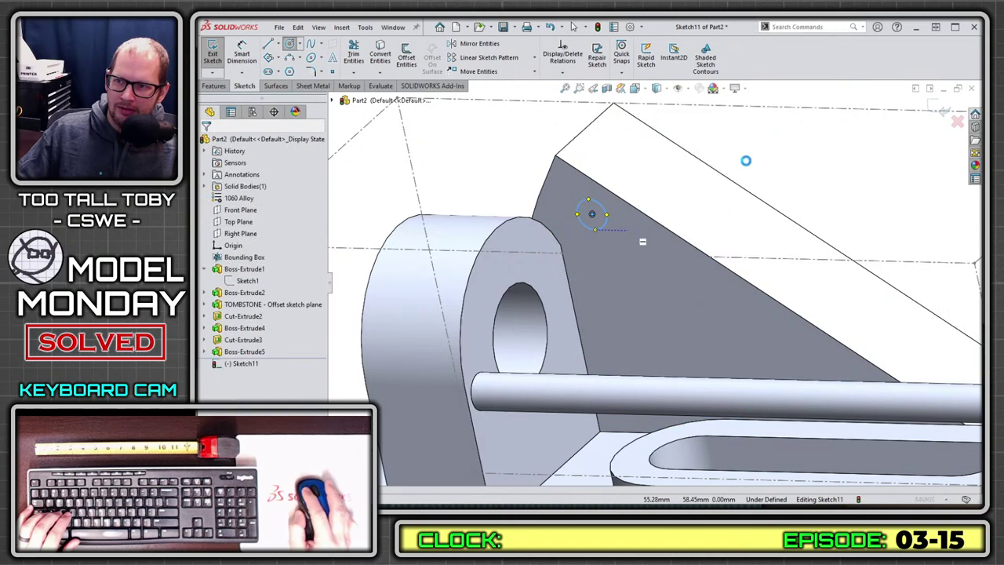
text(25)
key(Return)
right_click(524, 161)
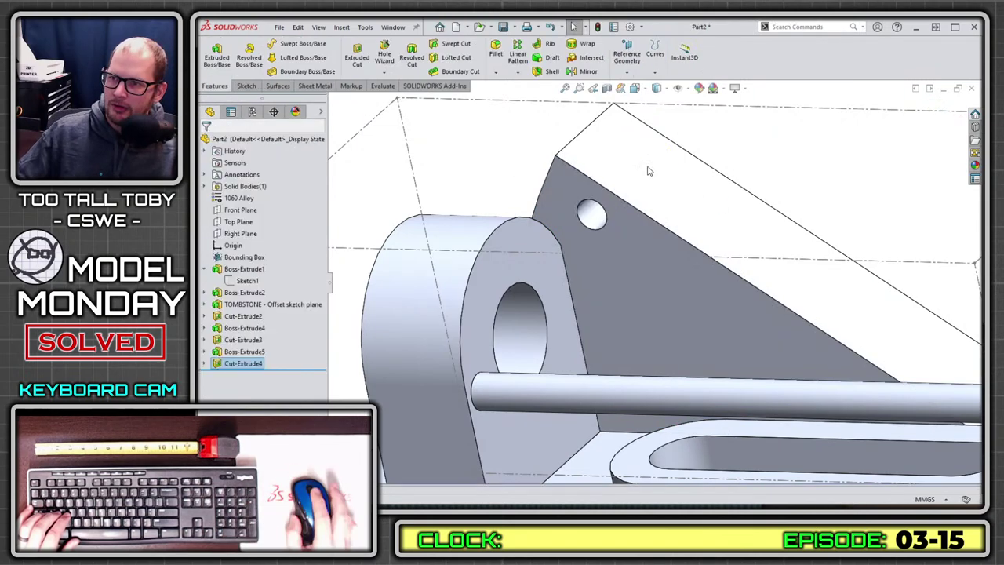
middle_drag(648, 168, 718, 211)
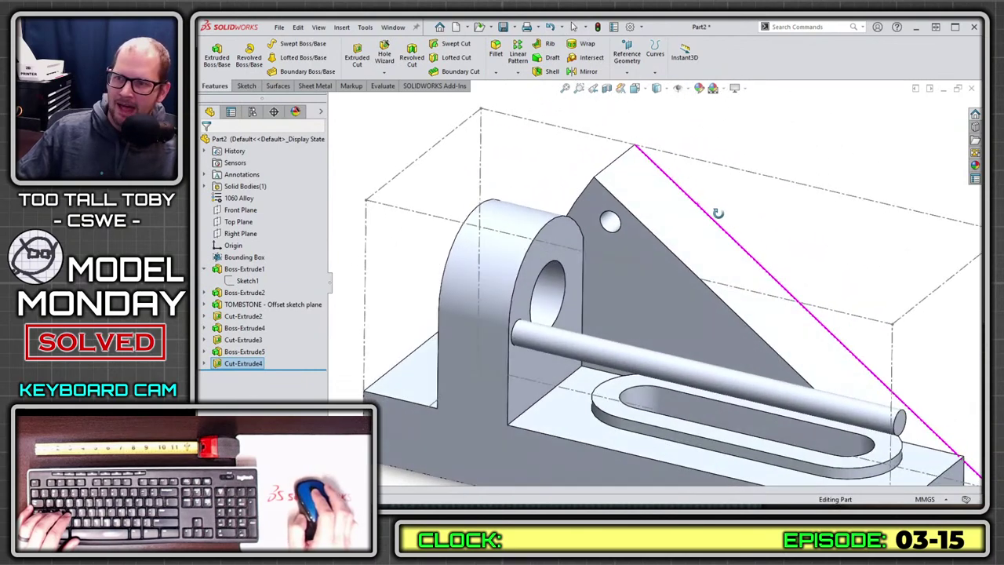
- Edit Cut-Extrude4 and deepen the hole to 37 mm
right_click(241, 364)
click(252, 311)
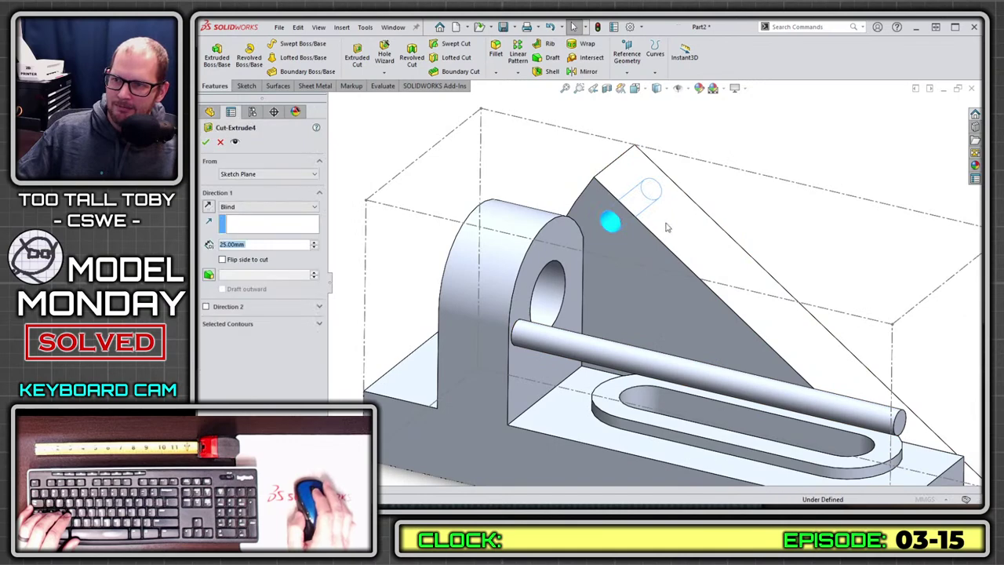
scroll(696, 196, down, 5)
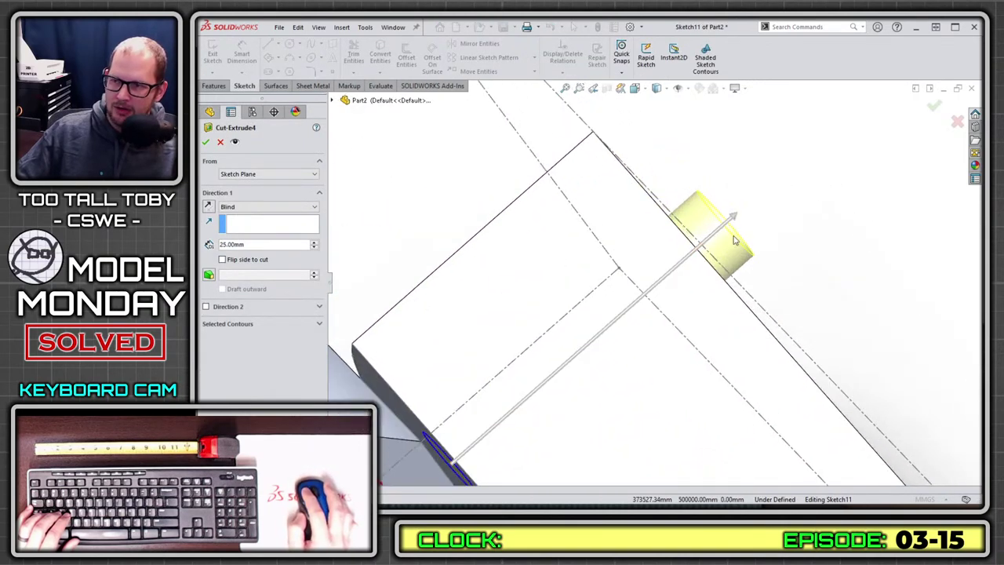
drag(735, 240, 893, 139)
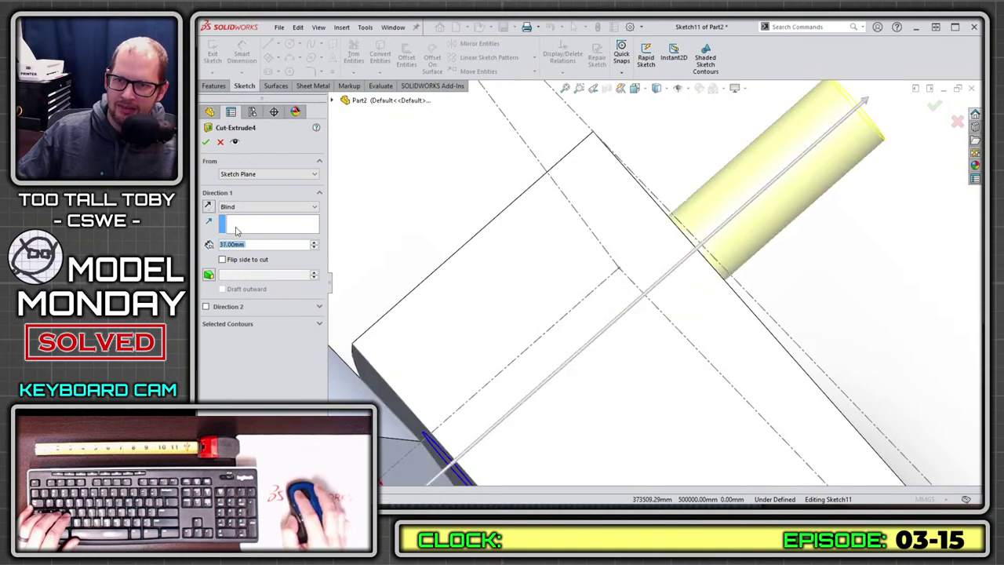
scroll(861, 175, up, 6)
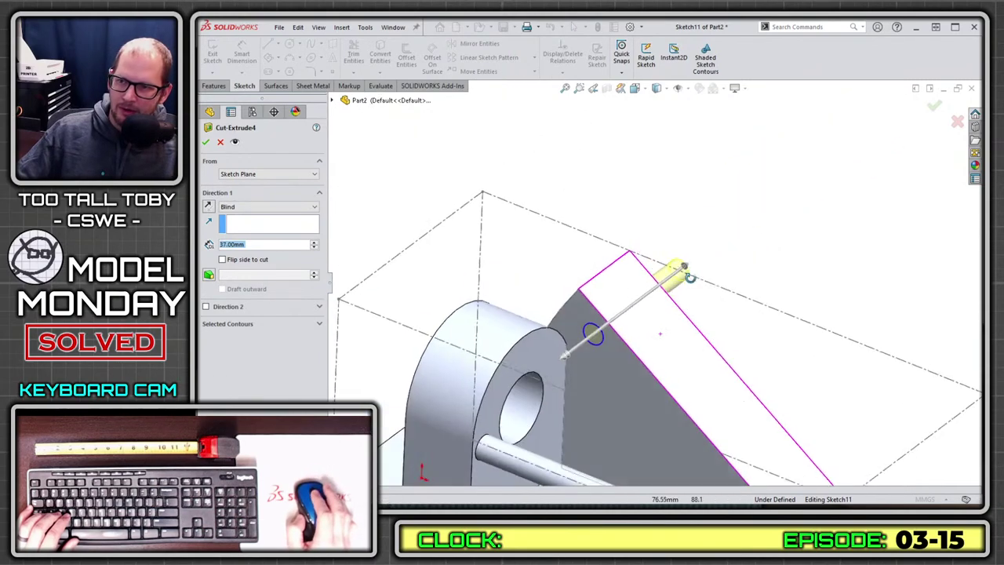
click(933, 104)
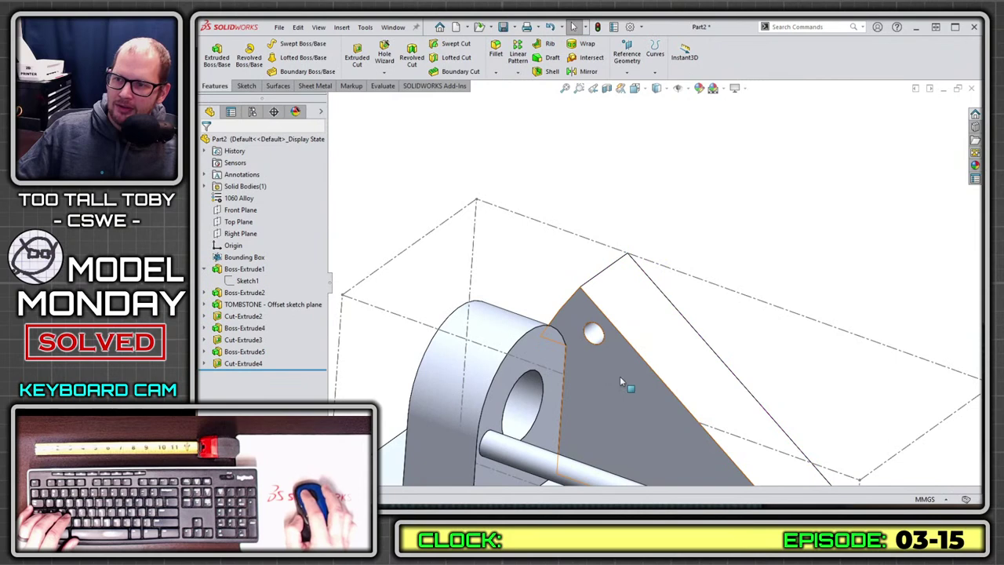
- Copy the hole to a second spot on the sloped face, creating Cut-Extrude5
click(627, 383)
click(665, 355)
key(s)
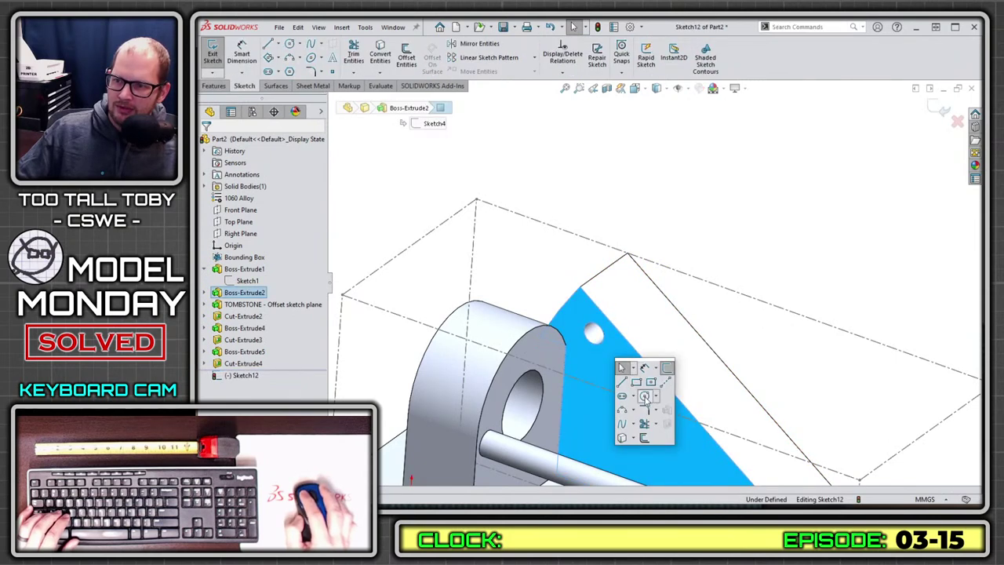
click(644, 402)
key(Escape)
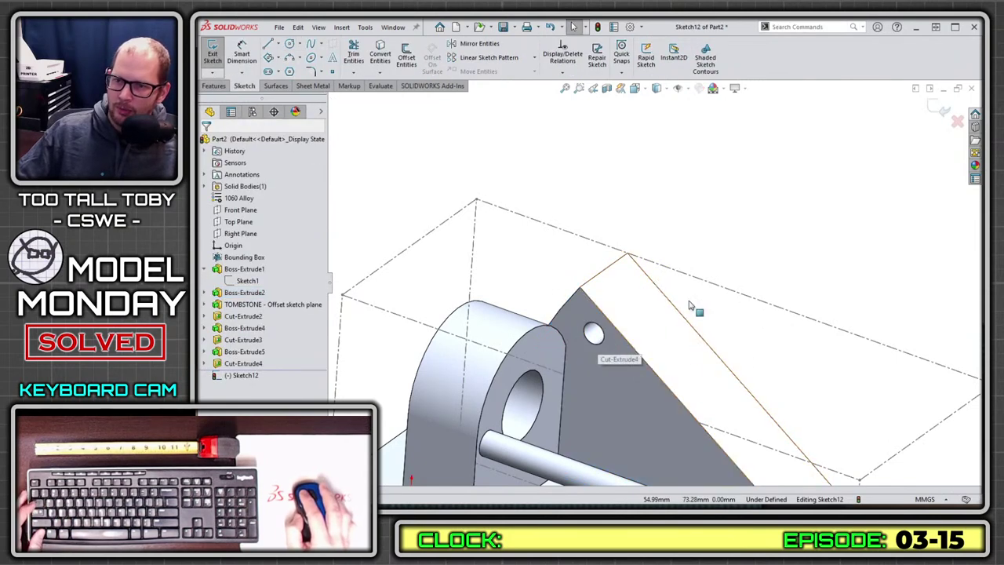
click(934, 108)
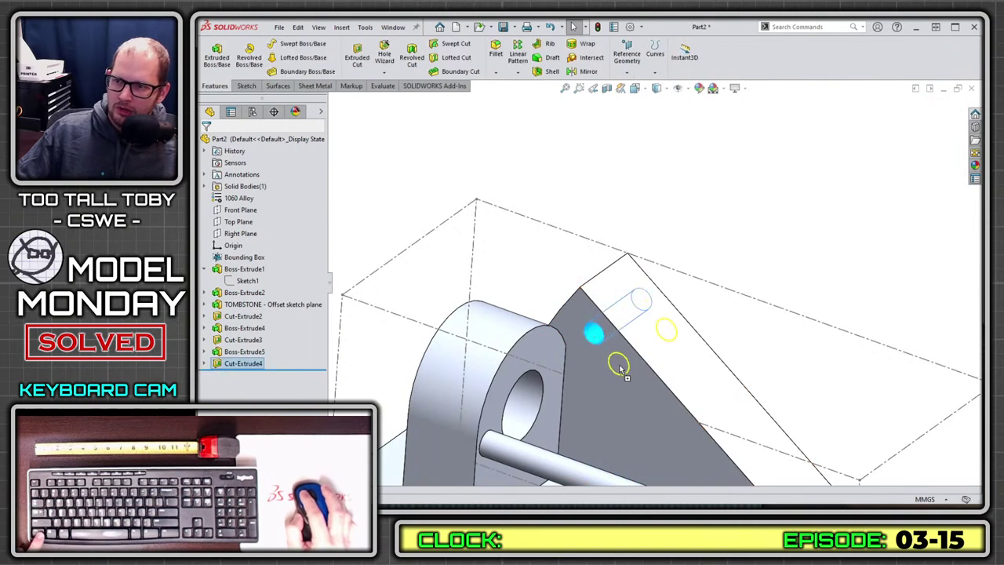
ctrl+drag(617, 379, 615, 375)
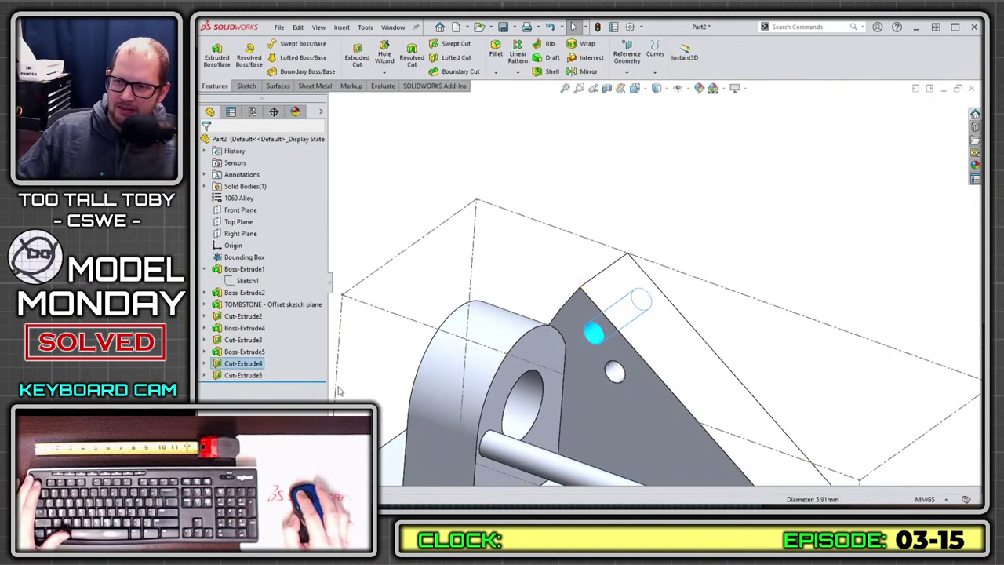
- Change Cut-Extrude5's end condition to Through All
right_click(251, 376)
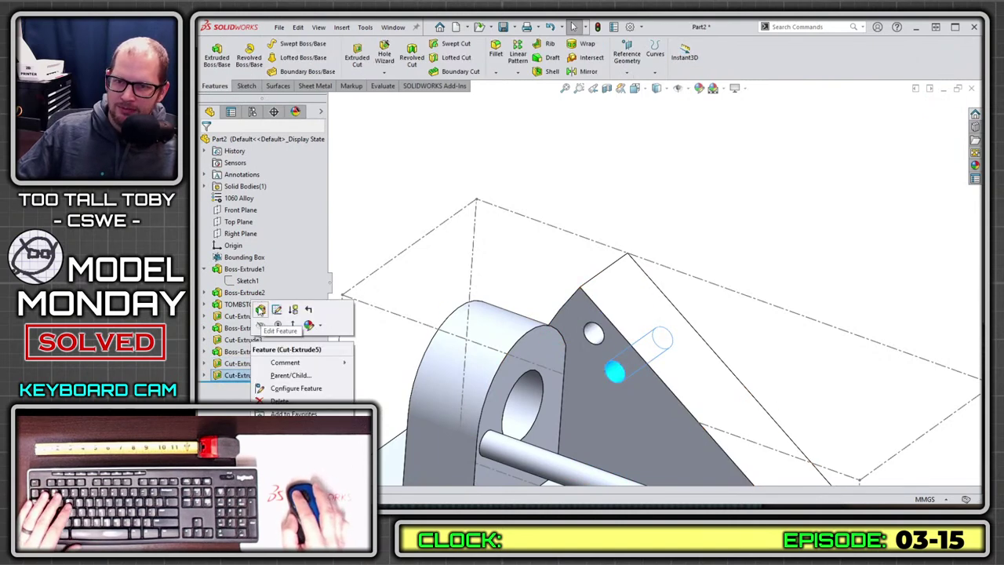
click(262, 311)
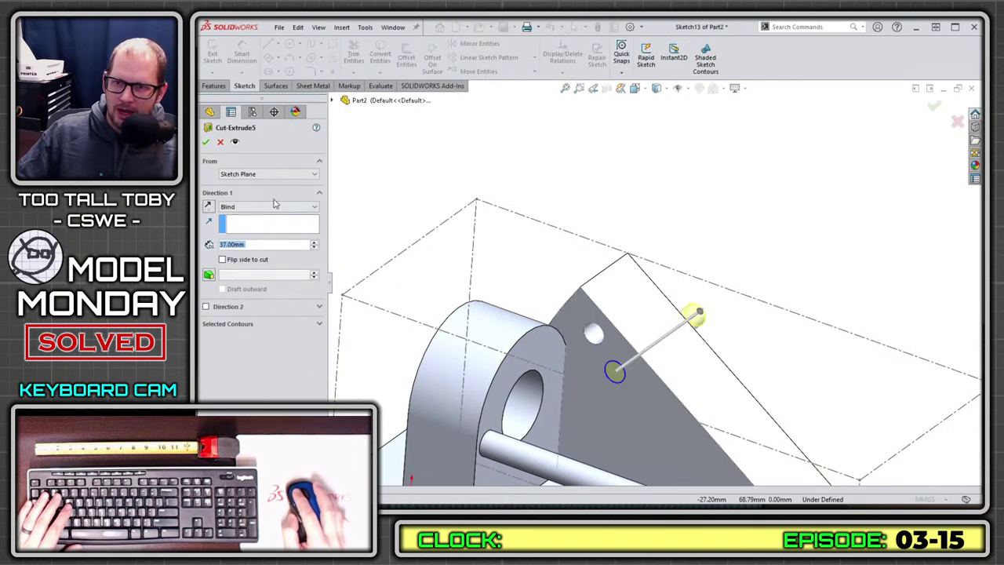
click(276, 206)
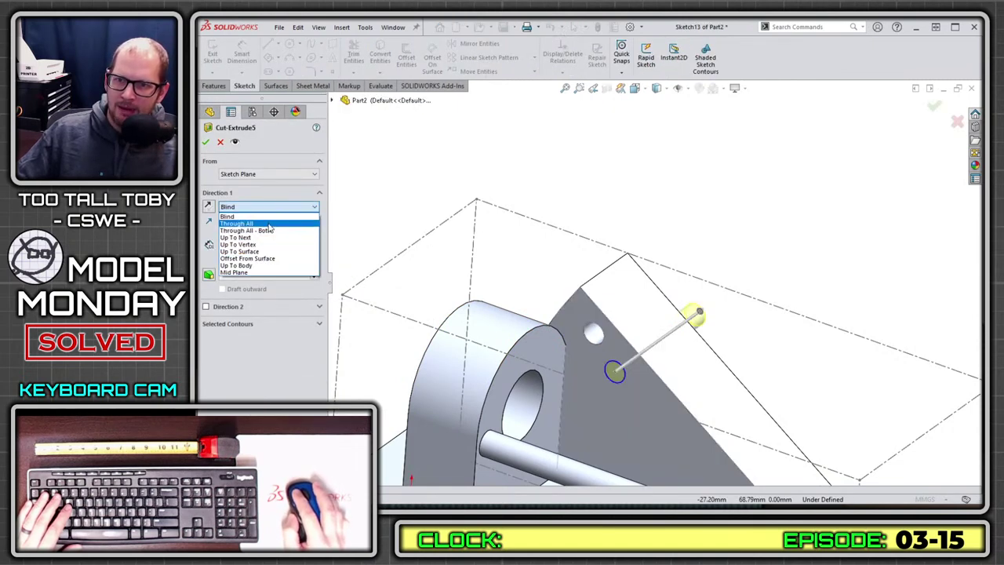
click(243, 223)
key(Return)
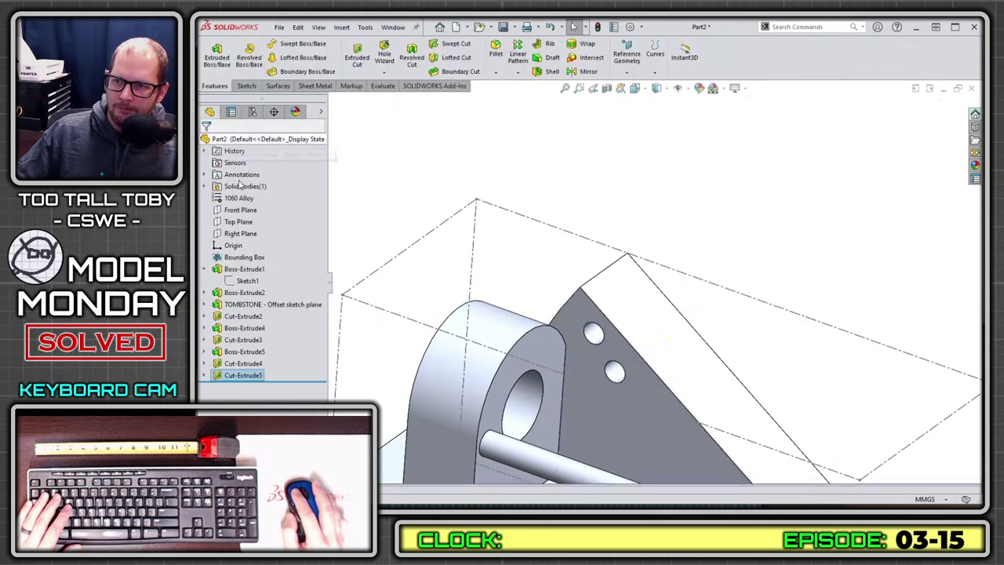
- Rename Cut-Extrude4 to STATIC CUT and Cut-Extrude5 to DYNAMIC CUT
click(233, 363)
key(F2)
text(STATIC CUT)
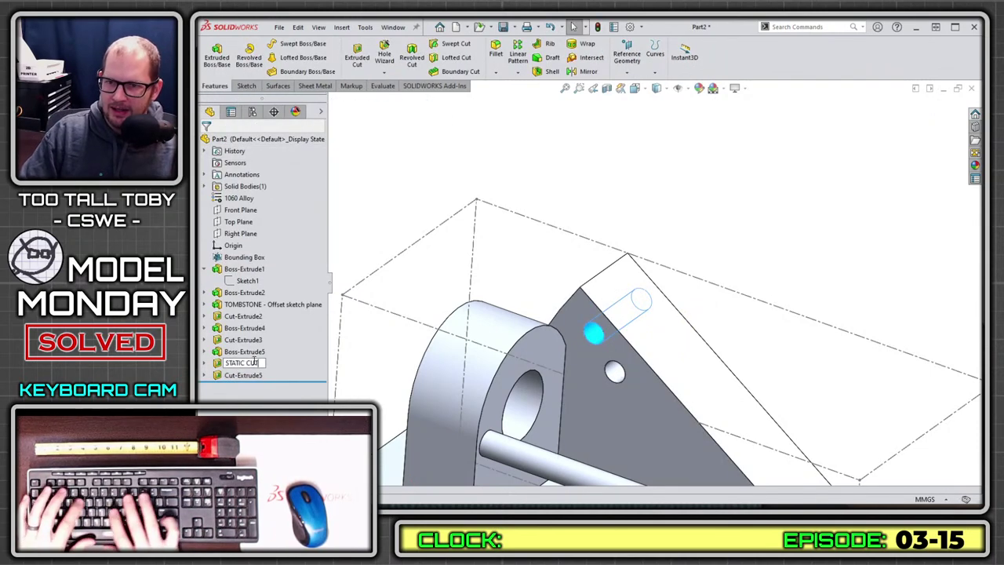
key(Return)
click(246, 374)
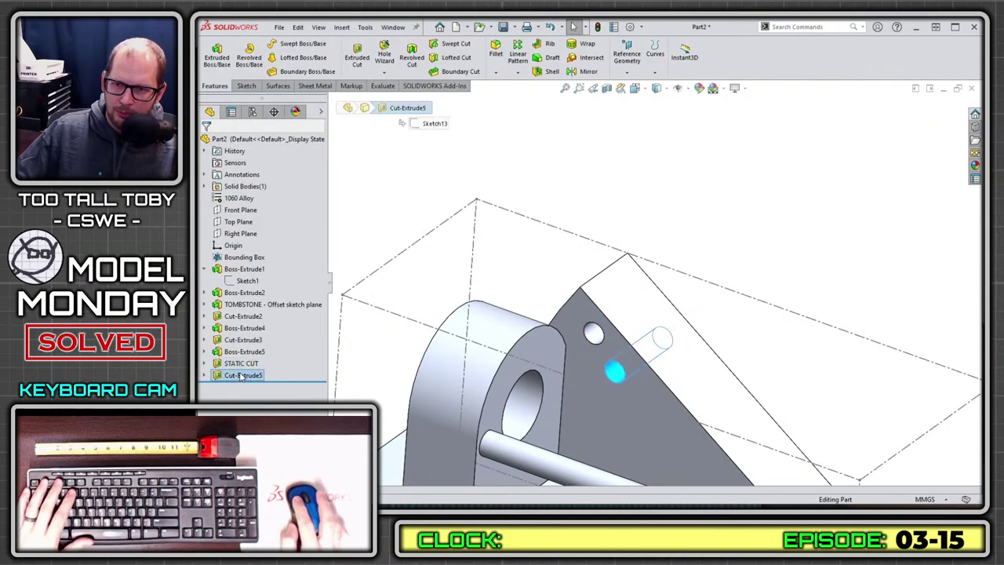
key(F2)
text(DYNAM)
text(IC CUT)
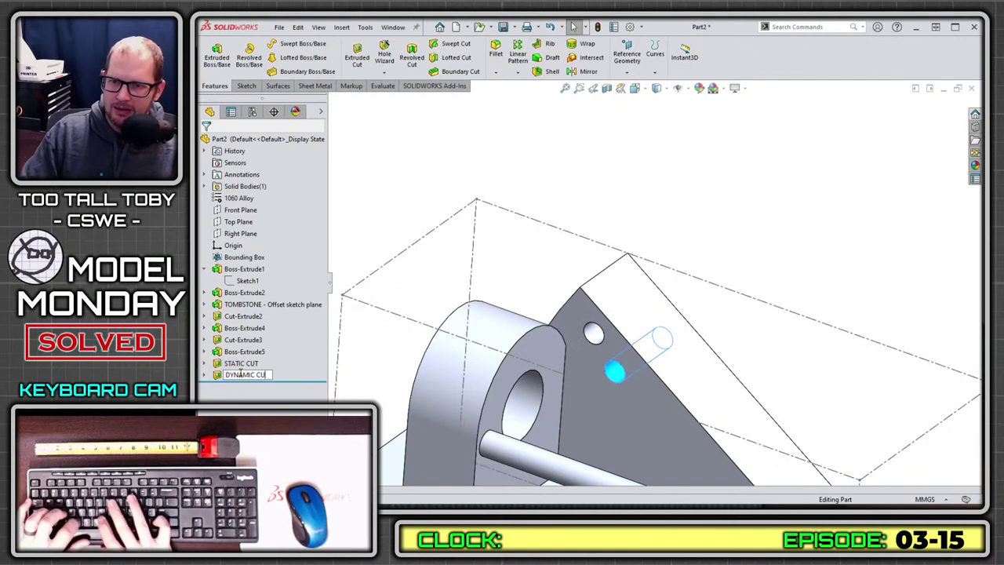
click(391, 202)
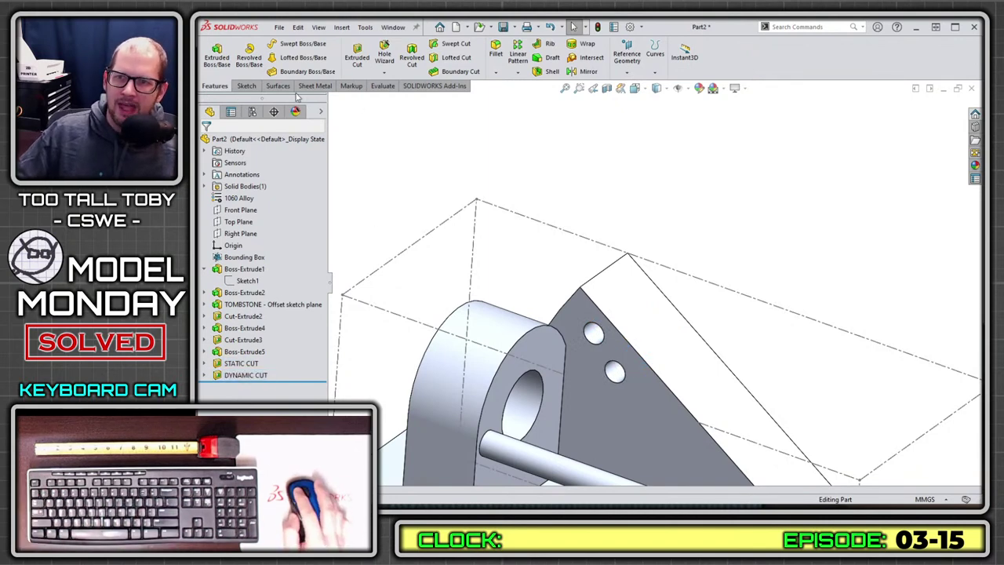
click(390, 87)
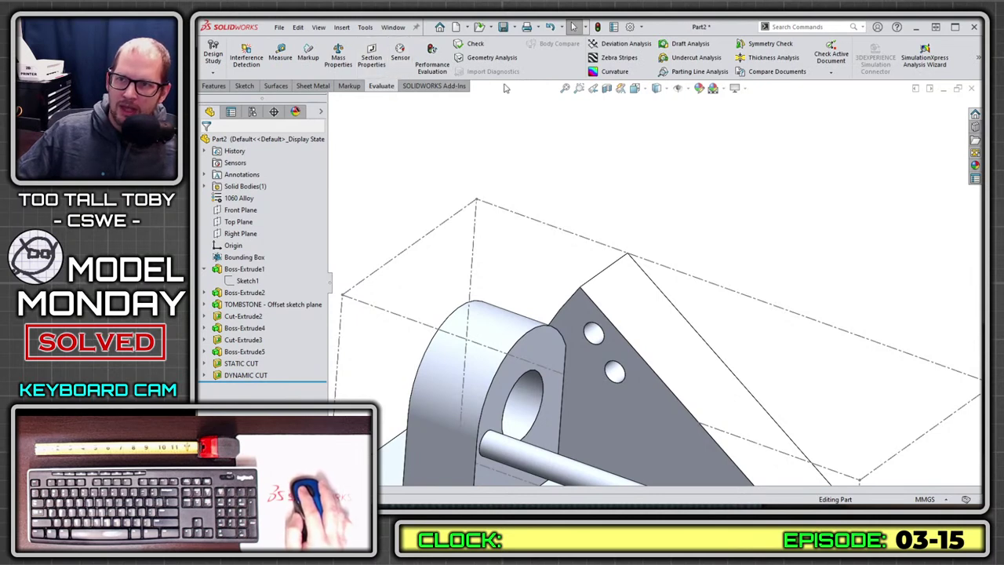
- Run Performance Evaluation, enlarge its list, and underline the STATIC CUT and DYNAMIC CUT rebuild times
click(432, 63)
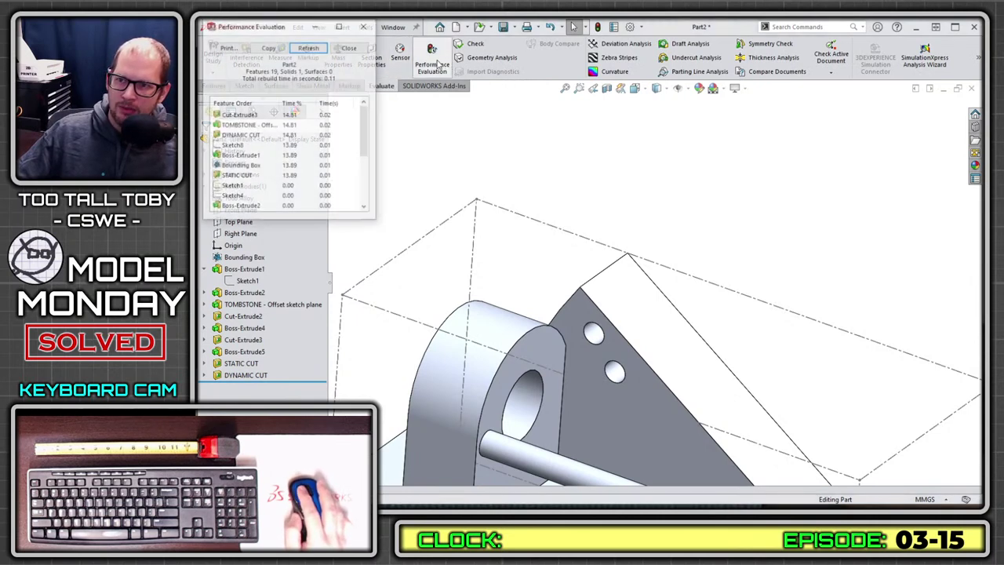
drag(296, 30, 586, 91)
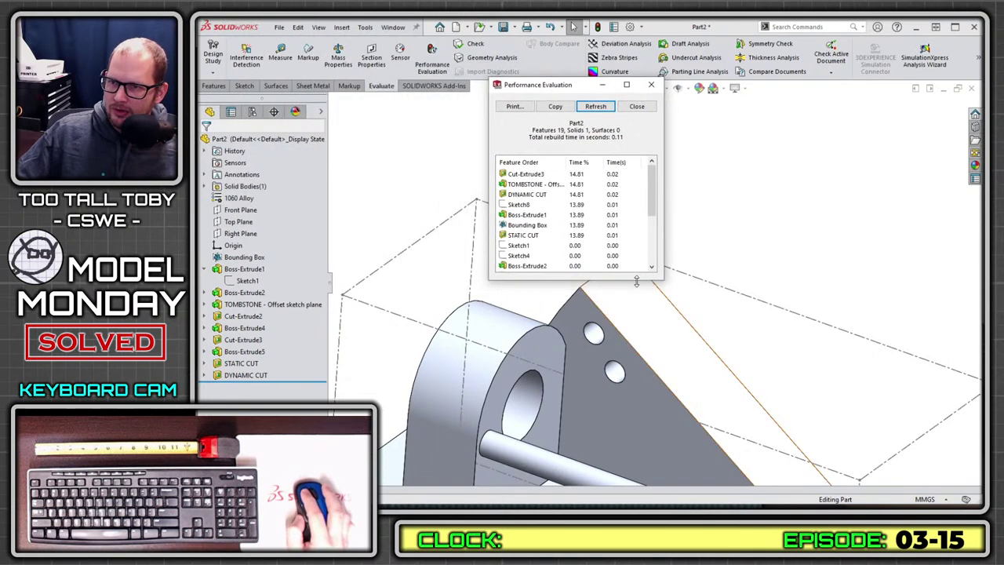
drag(635, 281, 636, 323)
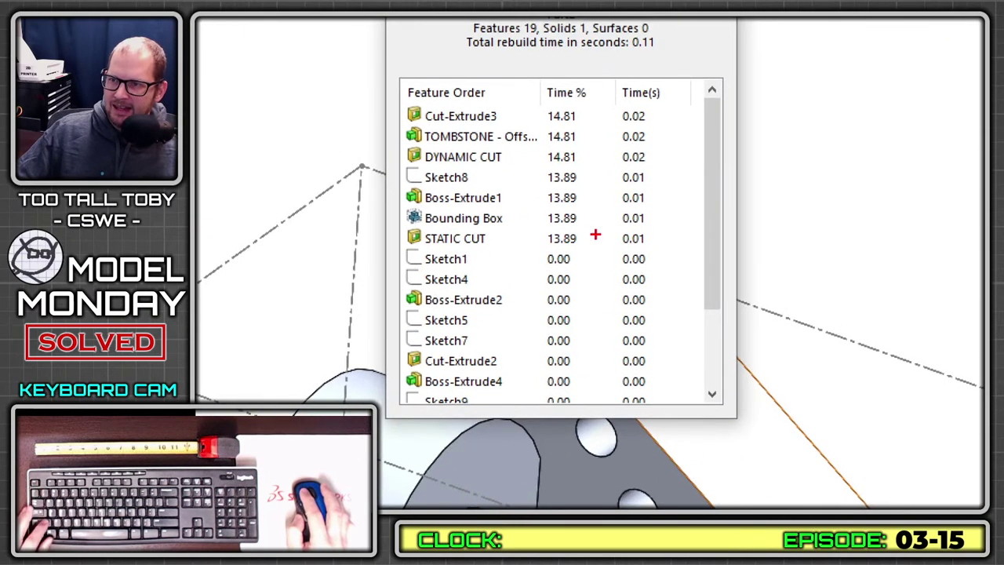
drag(394, 248, 673, 248)
mouse_move(399, 167)
mouse_down()
mouse_move(732, 187)
mouse_move(679, 167)
mouse_up()
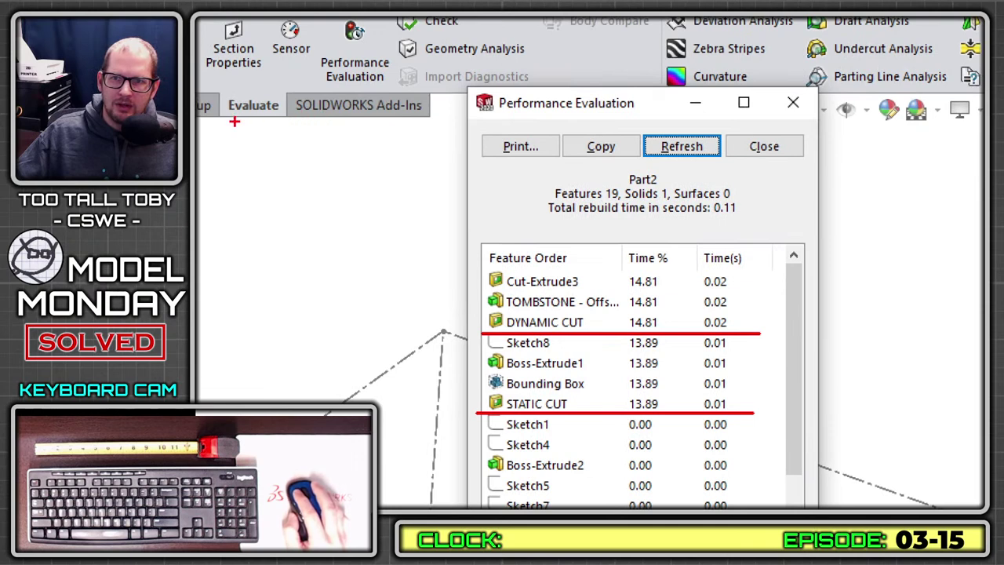
mouse_move(224, 123)
mouse_down()
mouse_move(294, 118)
mouse_move(297, 92)
mouse_move(215, 116)
mouse_up()
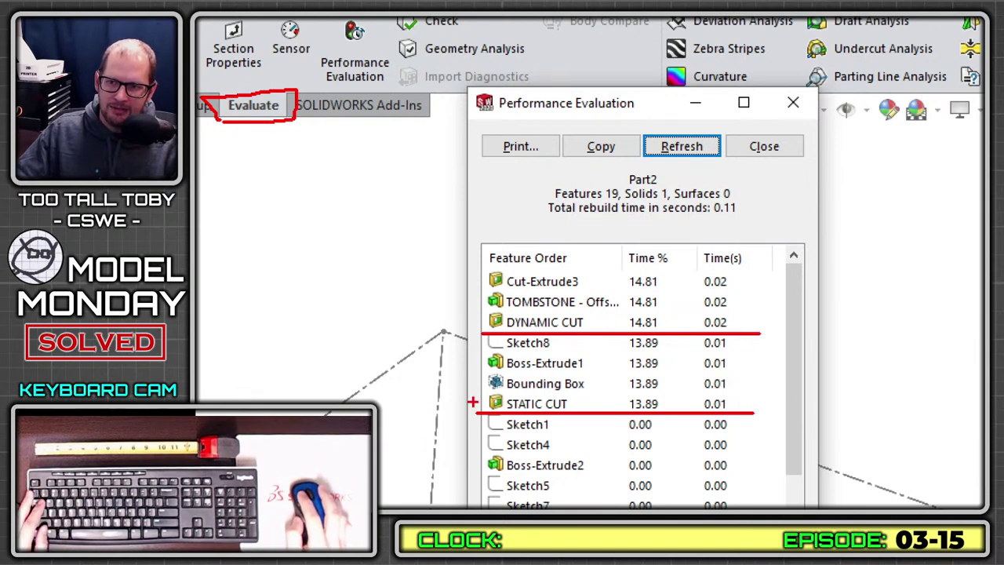
mouse_move(275, 335)
mouse_down()
mouse_move(274, 346)
mouse_move(277, 266)
mouse_up()
mouse_move(284, 302)
mouse_down()
mouse_move(411, 320)
mouse_move(417, 349)
mouse_up()
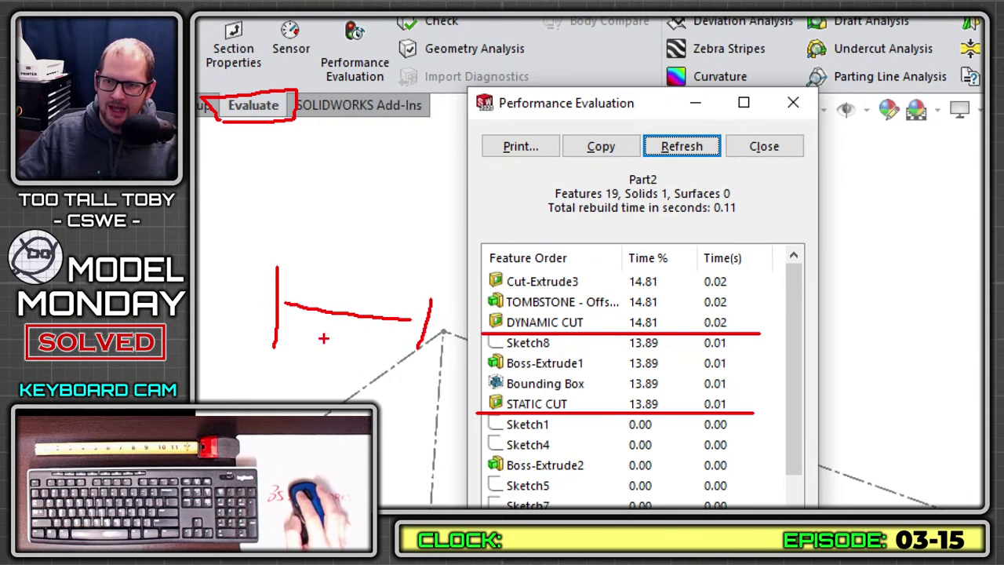
drag(326, 339, 364, 373)
drag(347, 357, 313, 389)
drag(359, 346, 315, 362)
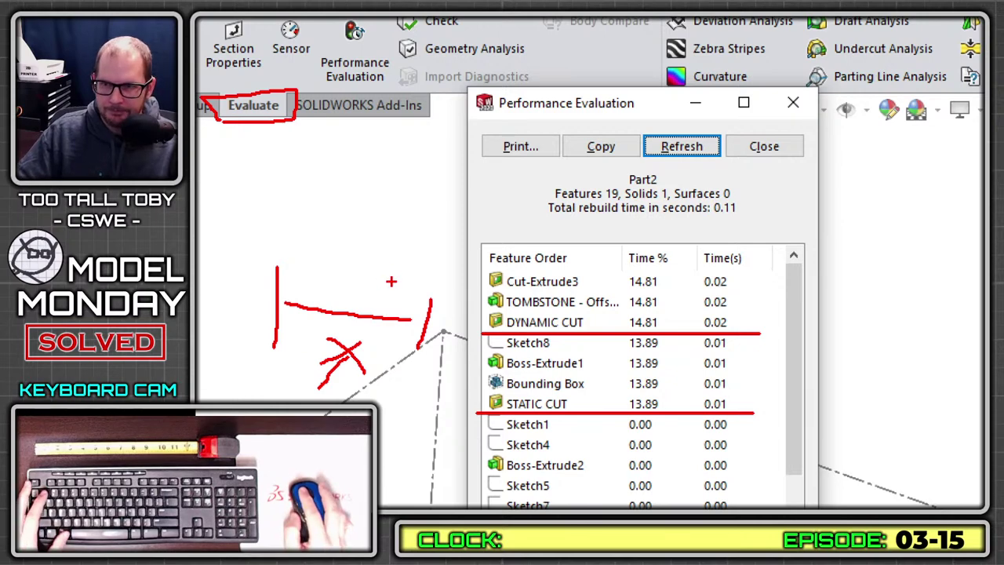
key(Escape)
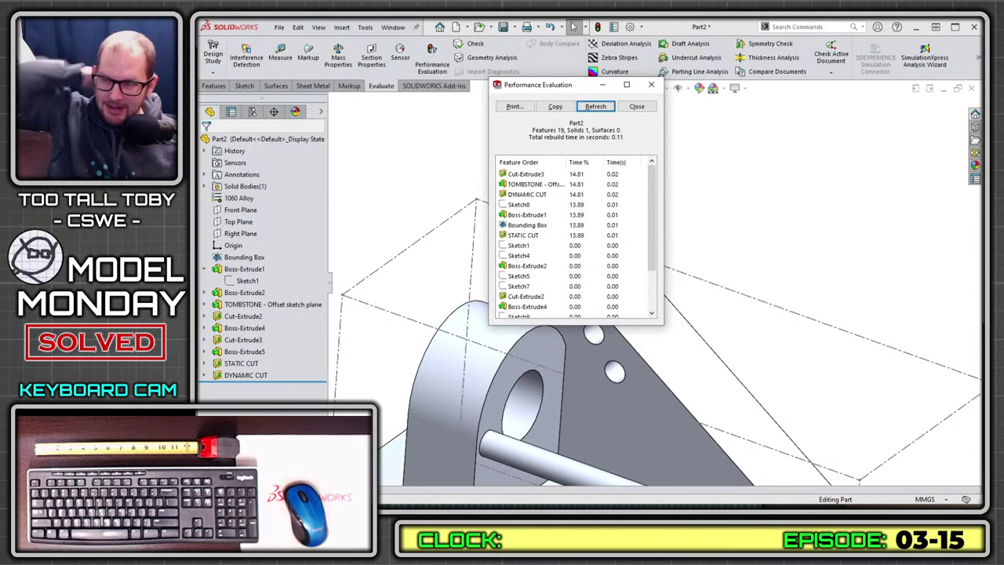
- Close the Performance Evaluation report, zoom on the slot and rod, and switch to the live chat
click(650, 84)
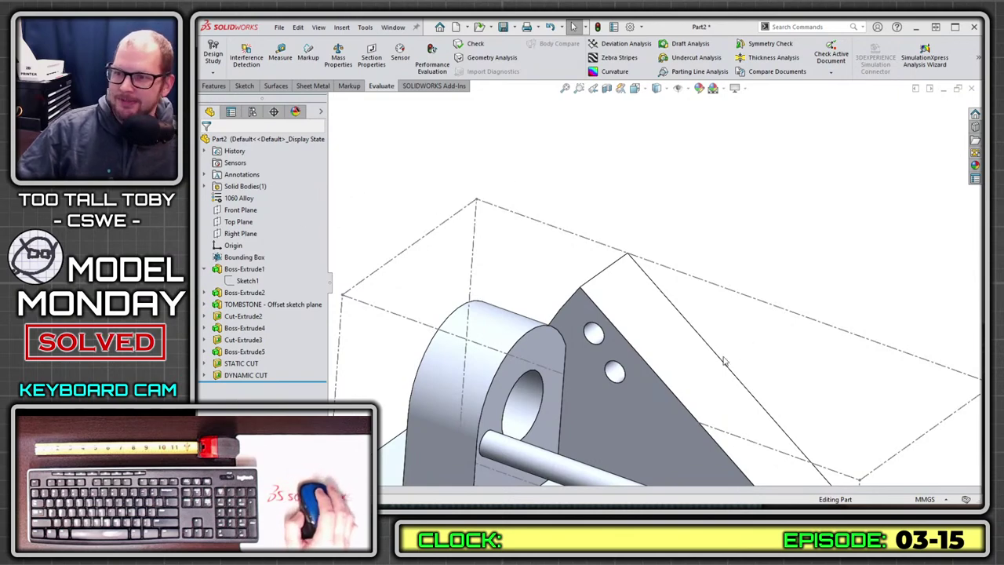
scroll(706, 392, up, 5)
scroll(690, 400, down, 10)
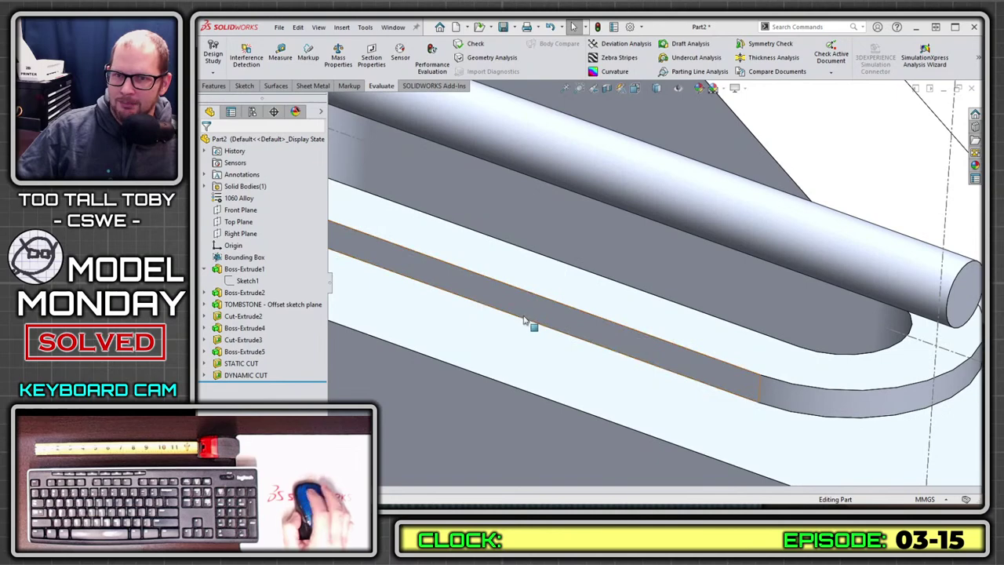
scroll(541, 314, up, 3)
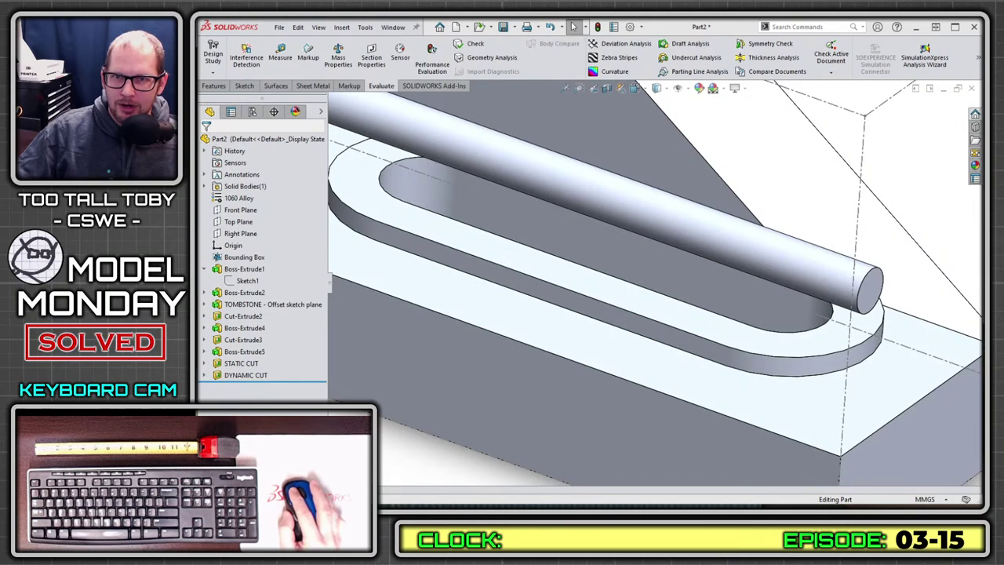
key(alt+Tab)
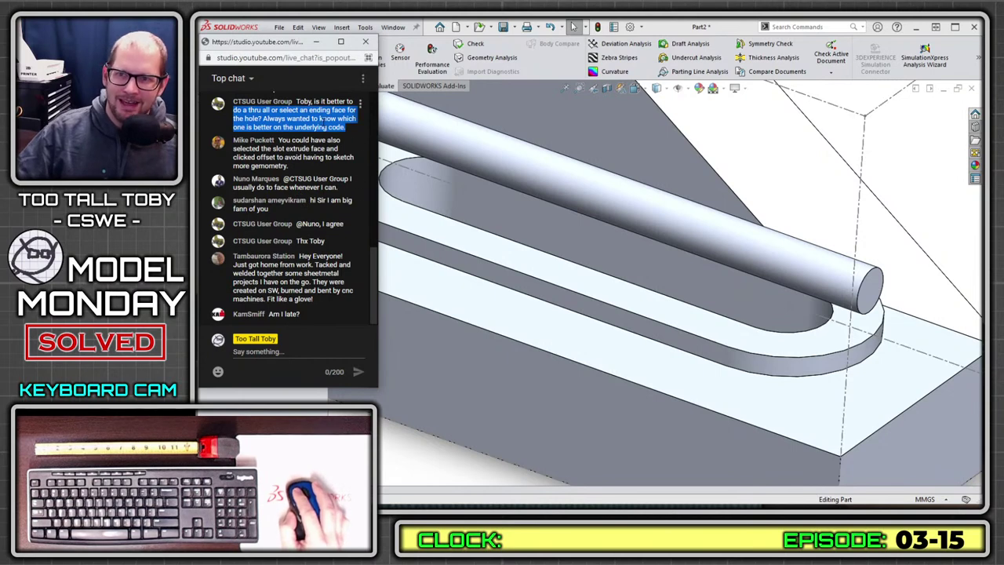
- Clear the chat text selection, close the YouTube live chat pop-out, and bring the slides forward
click(324, 127)
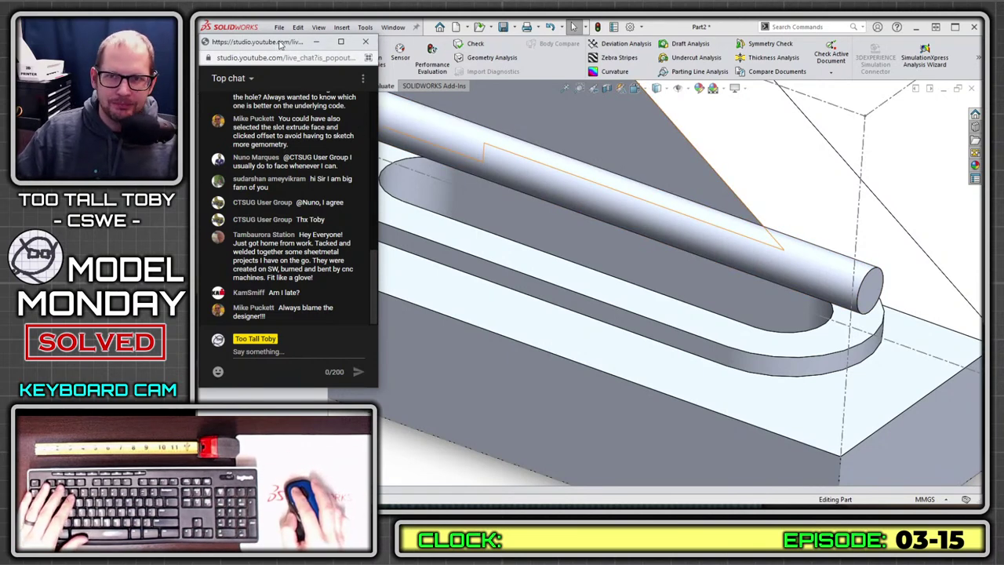
click(315, 41)
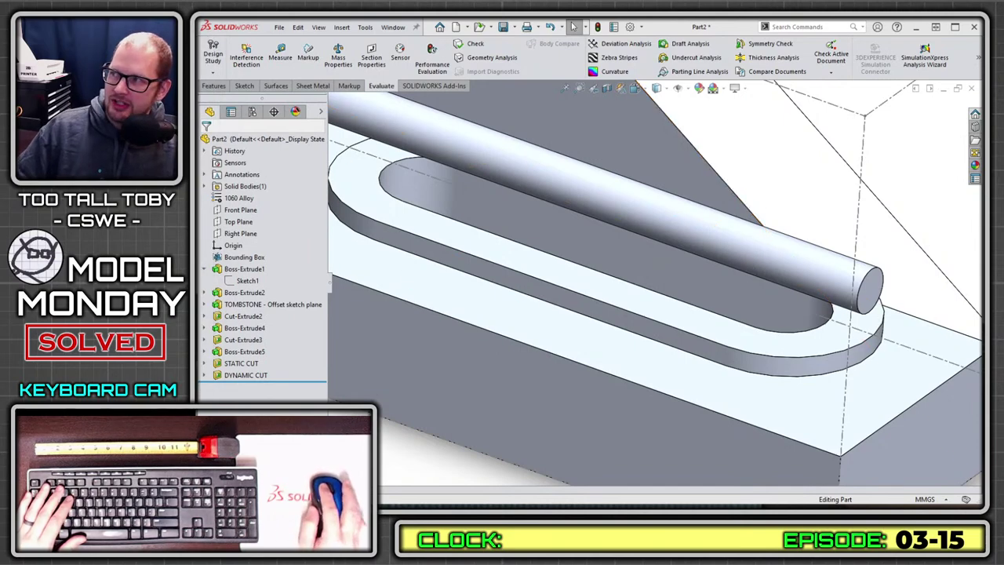
mouse_move(1003, 29)
mouse_down()
mouse_move(676, 29)
mouse_move(581, 16)
mouse_up()
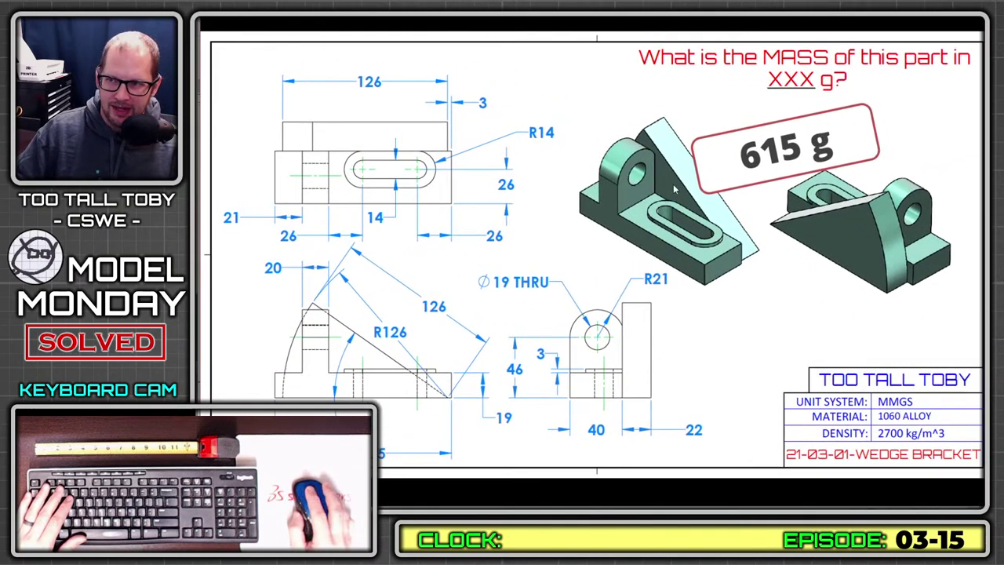
- Step through the Subscribe/Share and 3 CHALLENGES TONIGHT slides, revealing all points, to the leaderboard page
click(721, 261)
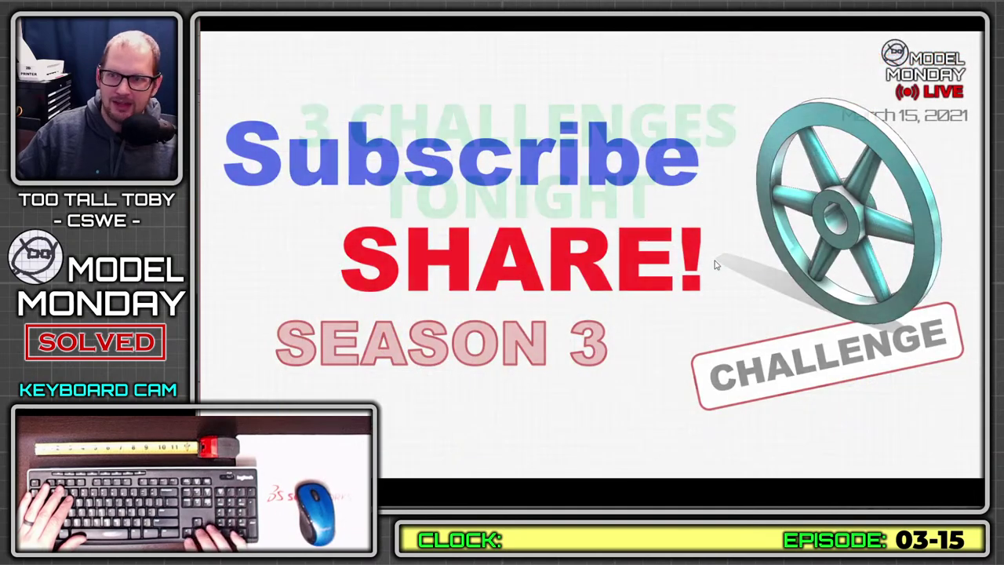
key(Left)
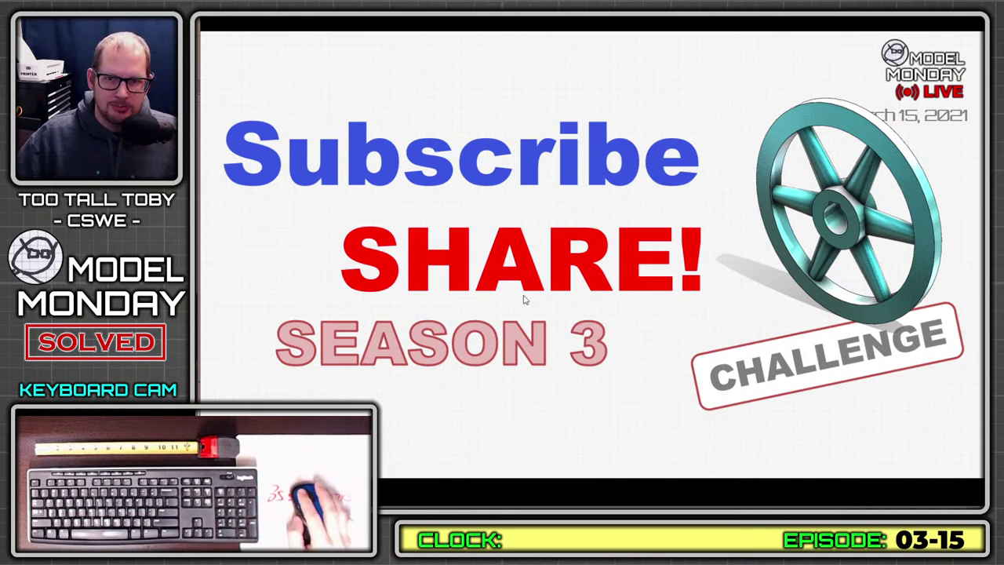
click(893, 427)
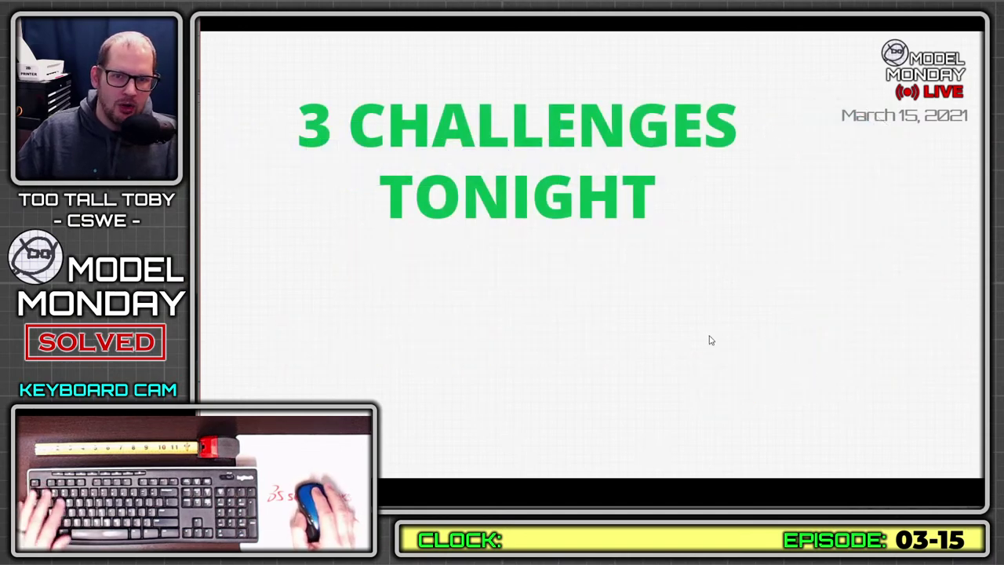
click(771, 293)
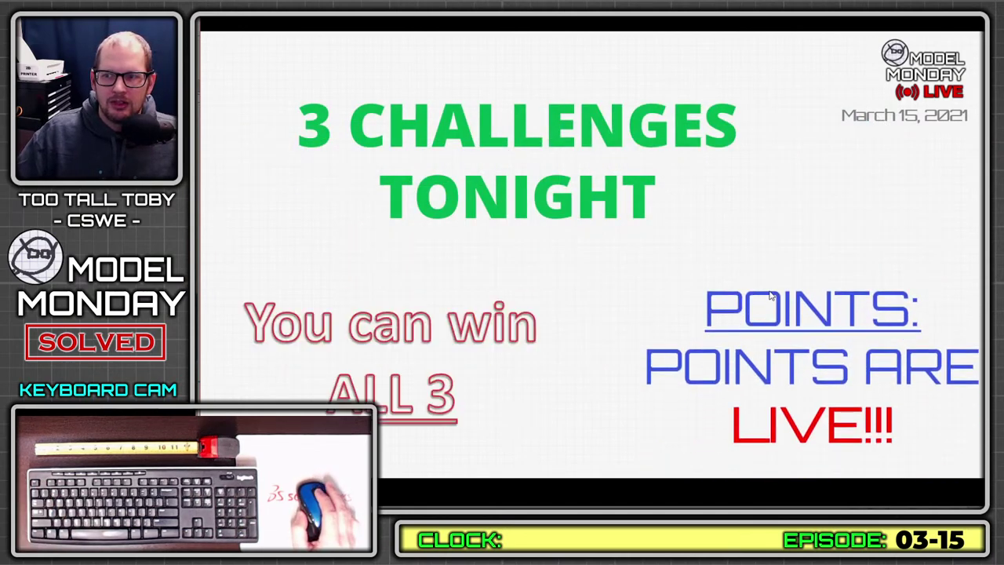
click(771, 294)
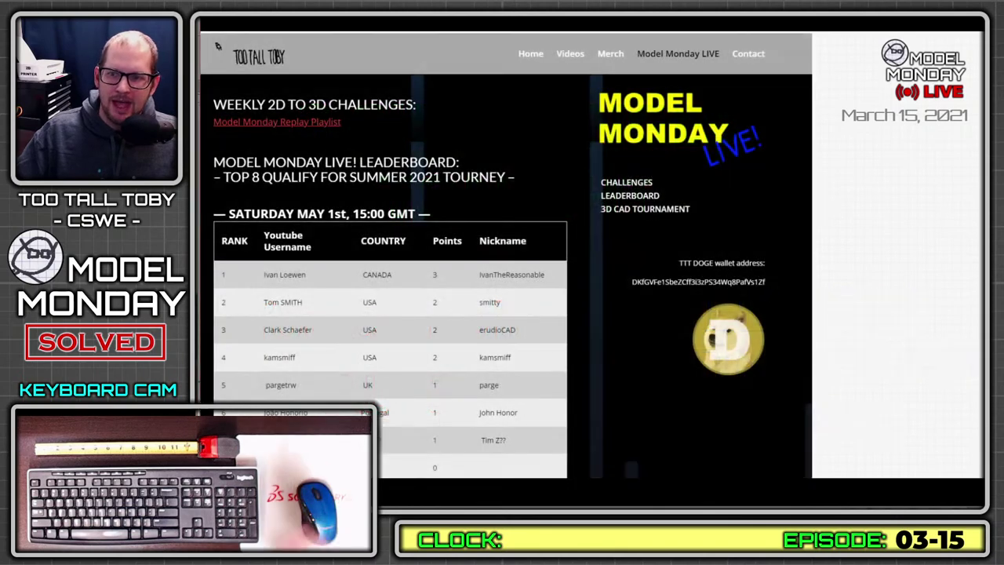
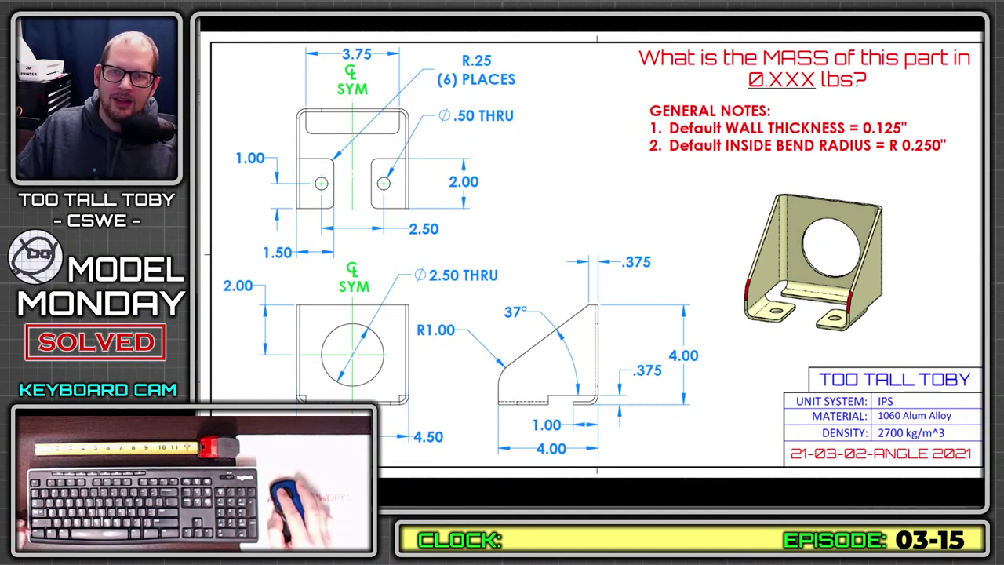
- Move the live chat window aside, then ink the back panel and right leg on the reference drawing
mouse_move(126, 51)
mouse_down()
mouse_move(281, 51)
mouse_move(292, 43)
mouse_up()
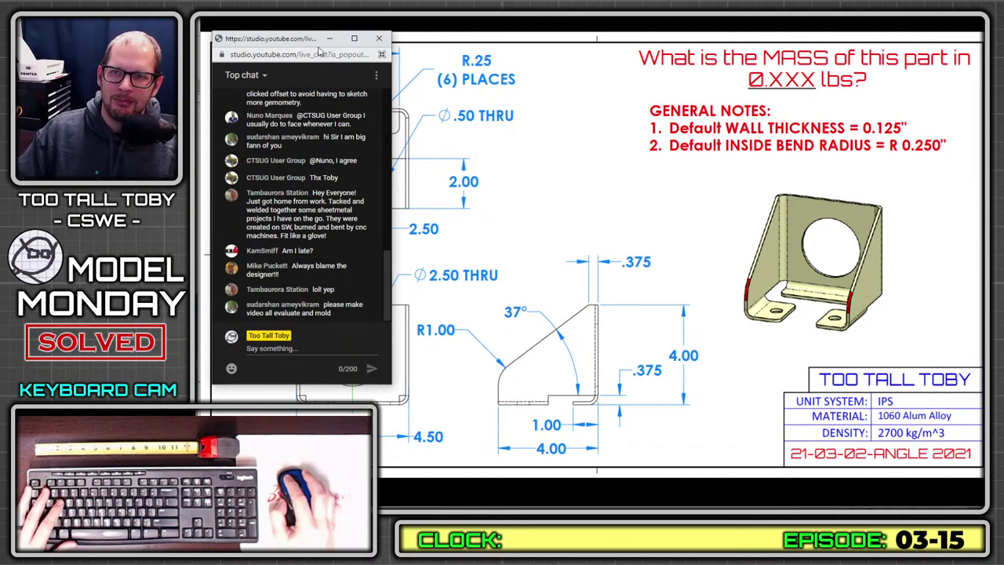
drag(299, 45, 86, 29)
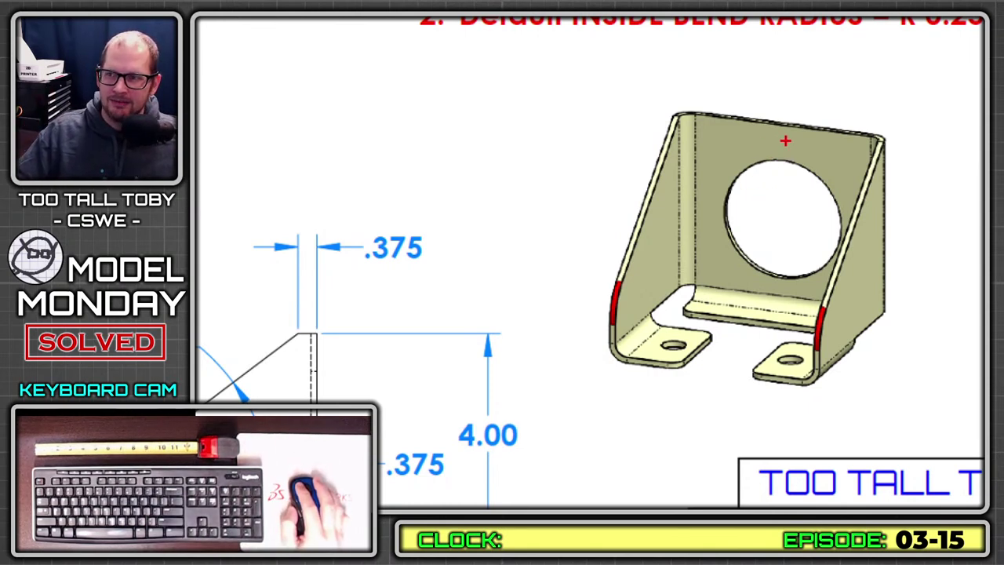
mouse_move(802, 166)
mouse_down()
mouse_move(790, 302)
mouse_move(759, 333)
mouse_up()
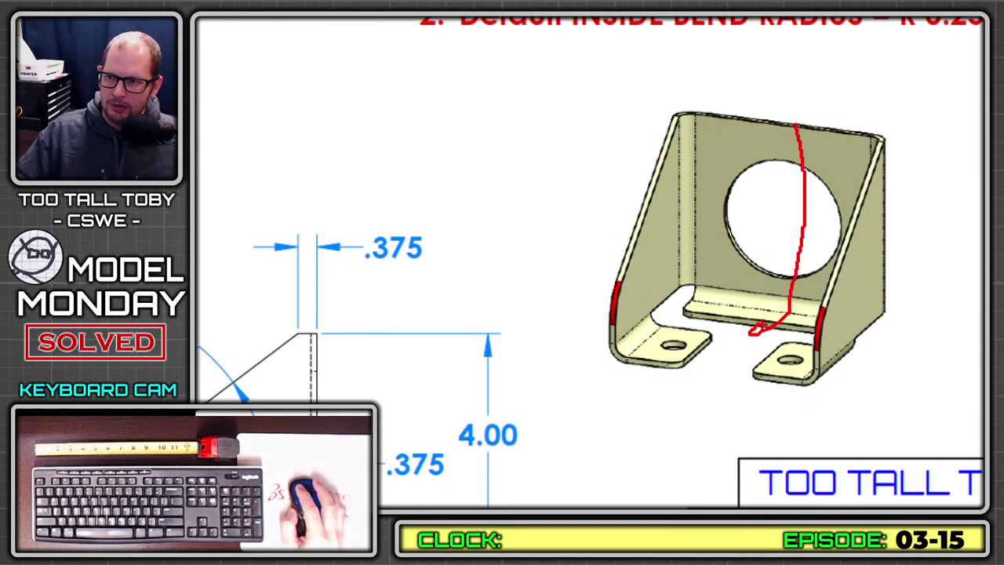
drag(781, 283, 794, 121)
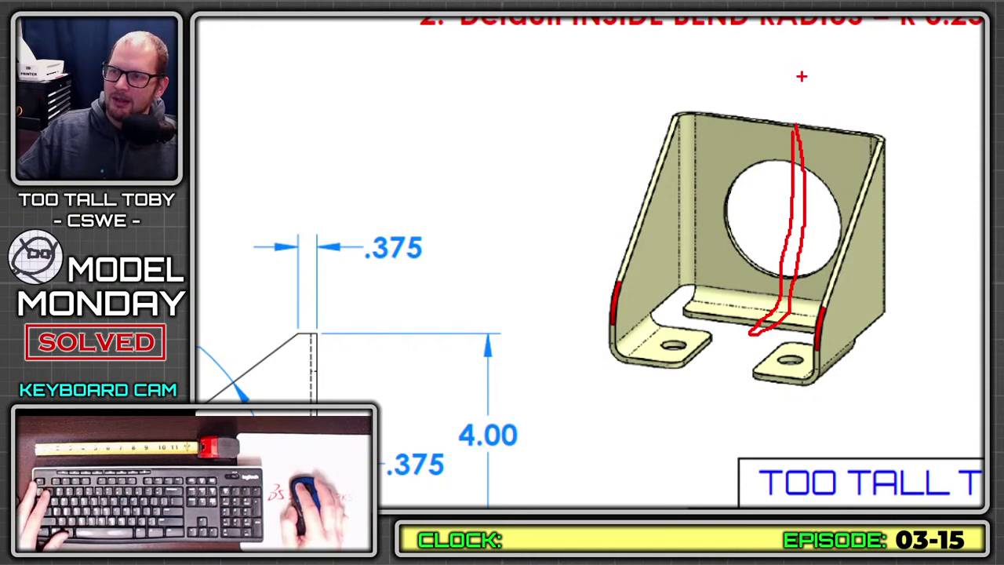
mouse_move(821, 101)
mouse_down()
mouse_move(898, 112)
mouse_move(891, 94)
mouse_move(899, 131)
mouse_up()
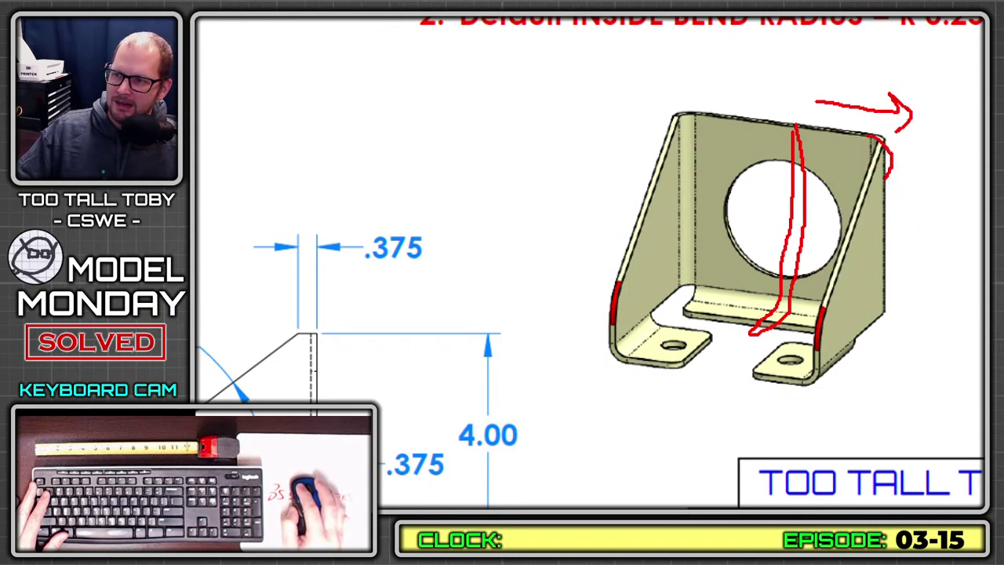
drag(887, 178, 826, 251)
drag(784, 187, 801, 349)
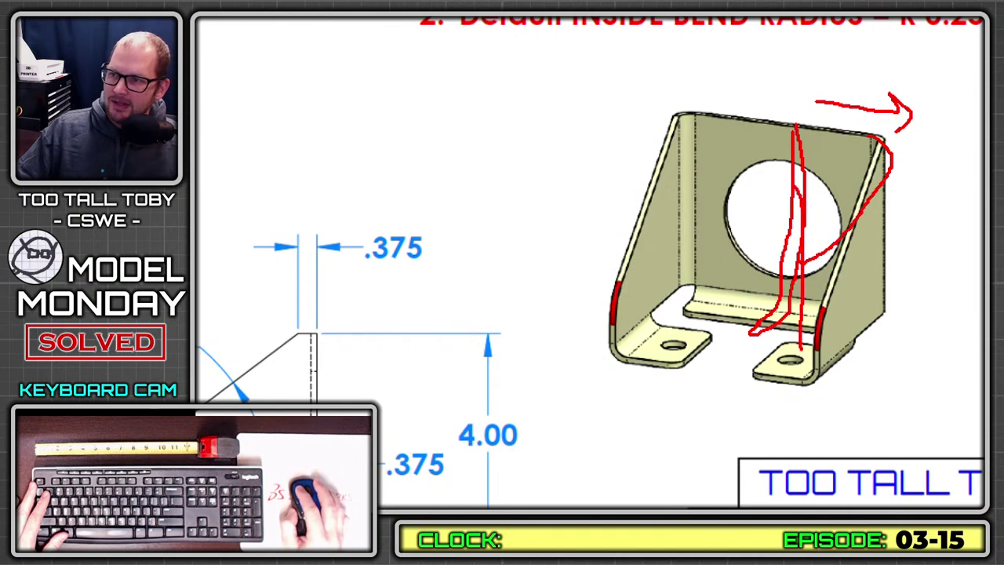
drag(907, 106, 812, 357)
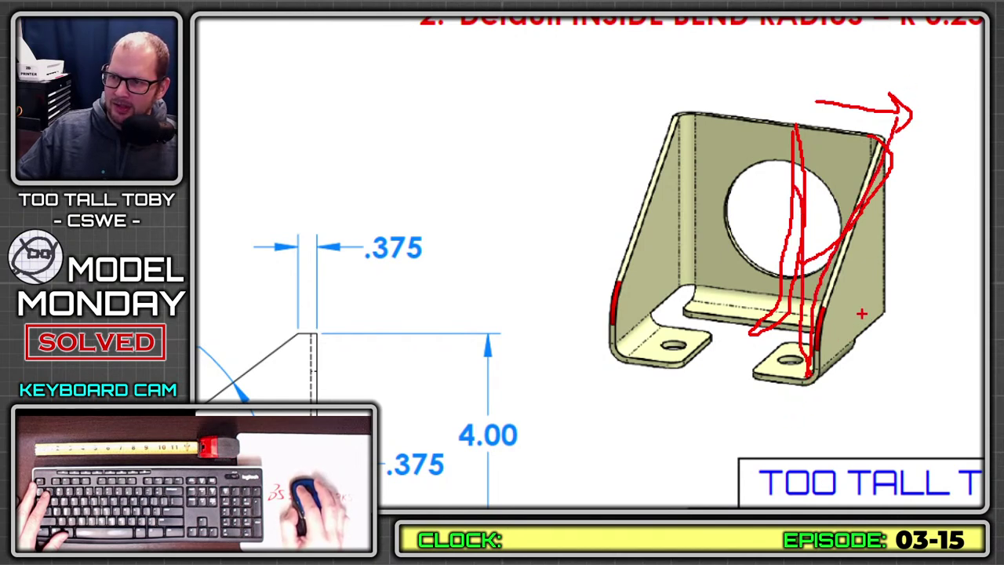
drag(816, 353, 761, 378)
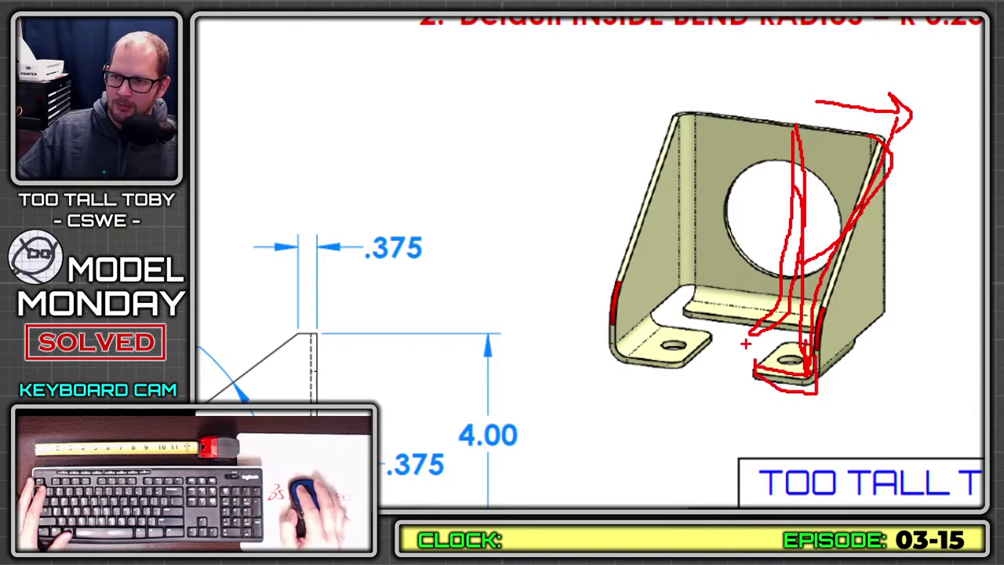
key(Escape)
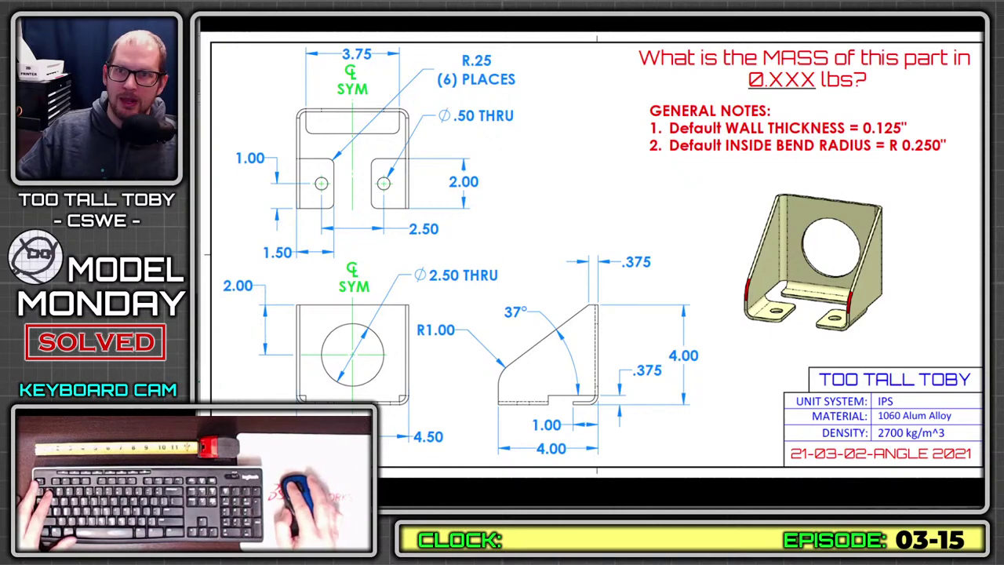
- Create a new part from the TTT Part - 1060 Alloy - IPS template
key(alt+Tab)
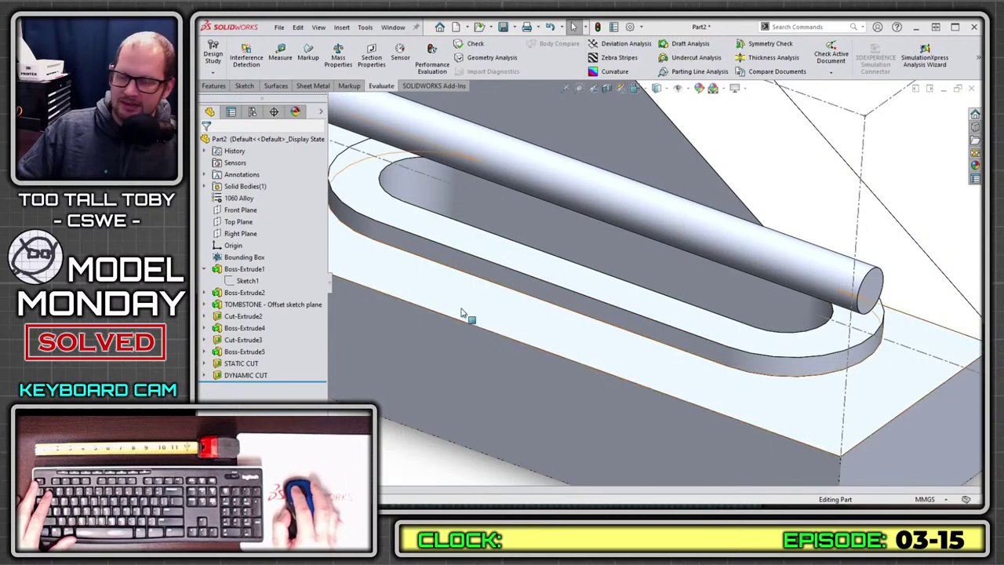
click(456, 27)
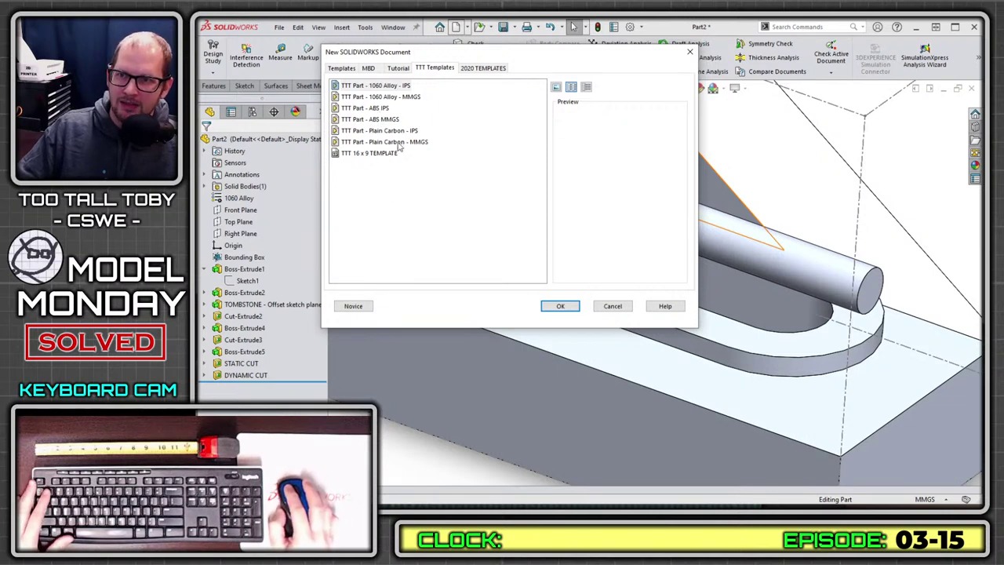
click(388, 109)
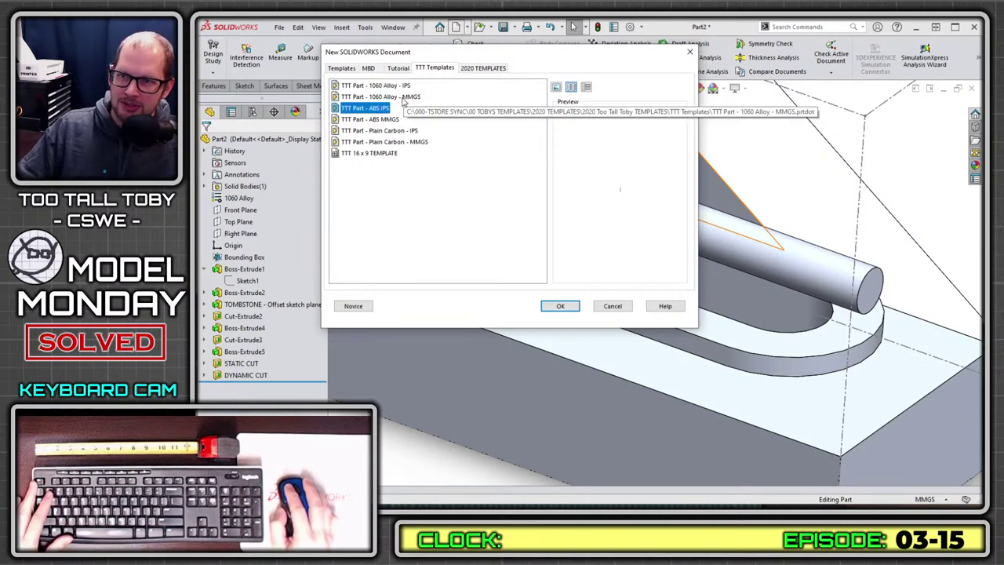
click(401, 88)
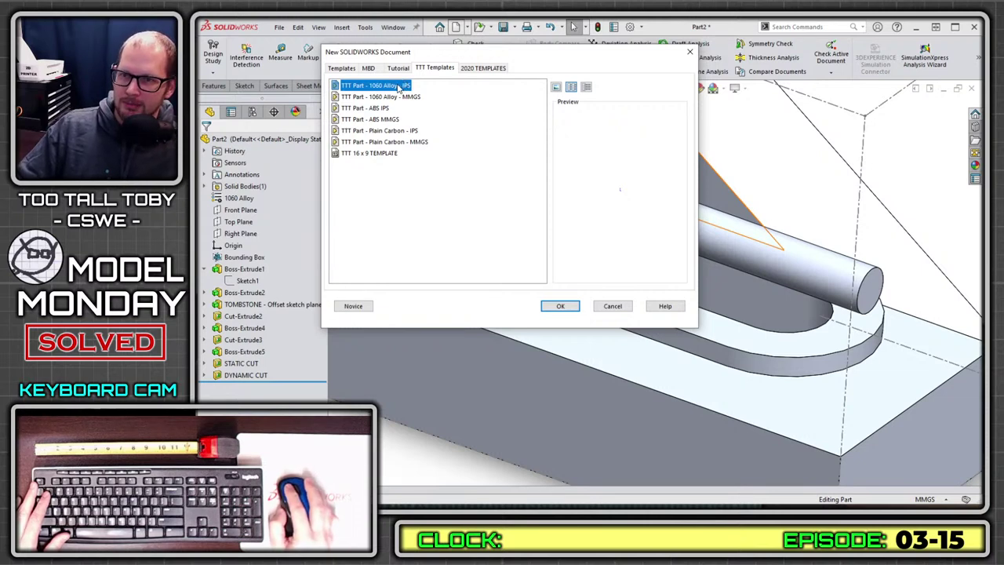
double_click(399, 88)
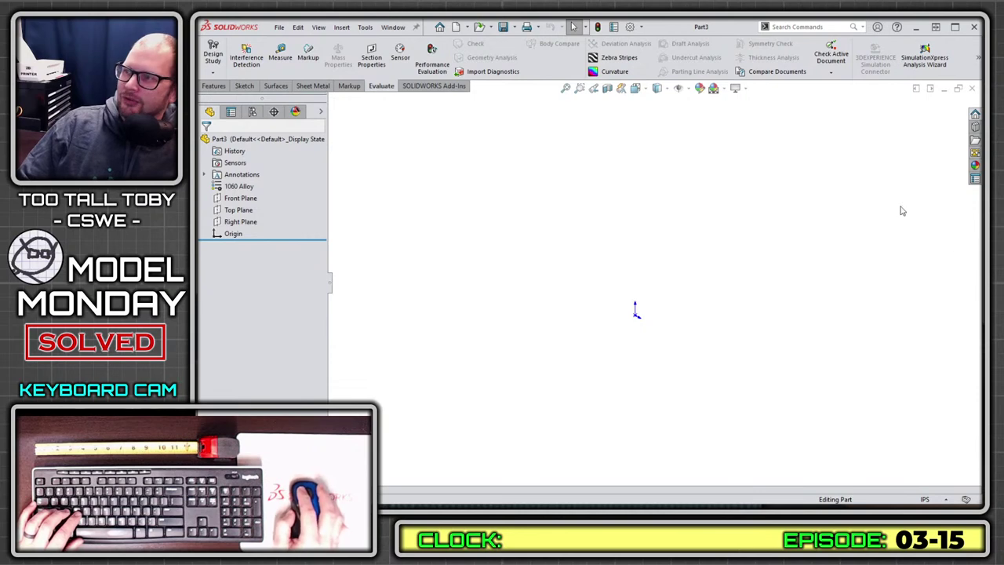
- Sketch on the Right Plane a vertical line down from the origin and a short leftward leg
click(258, 223)
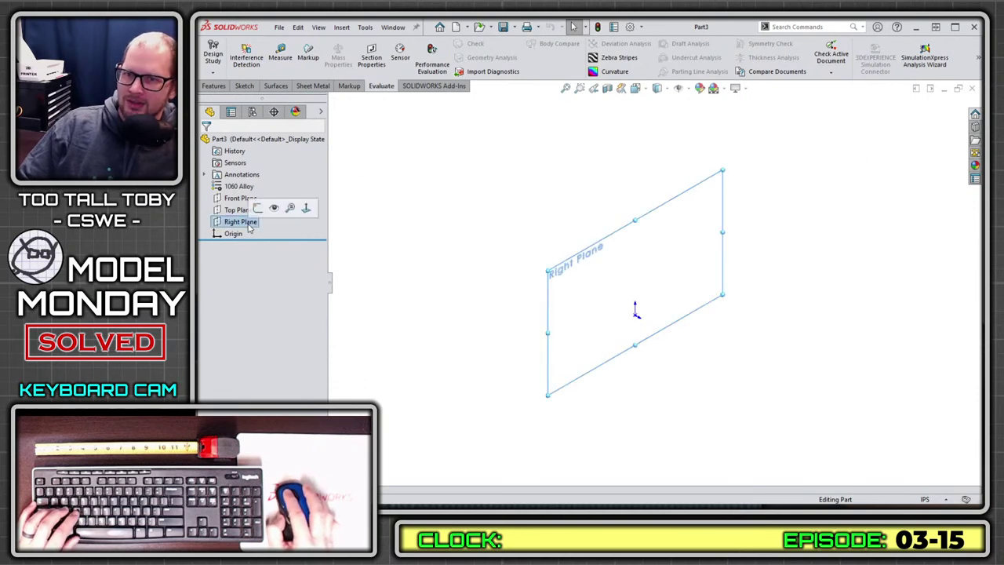
click(260, 209)
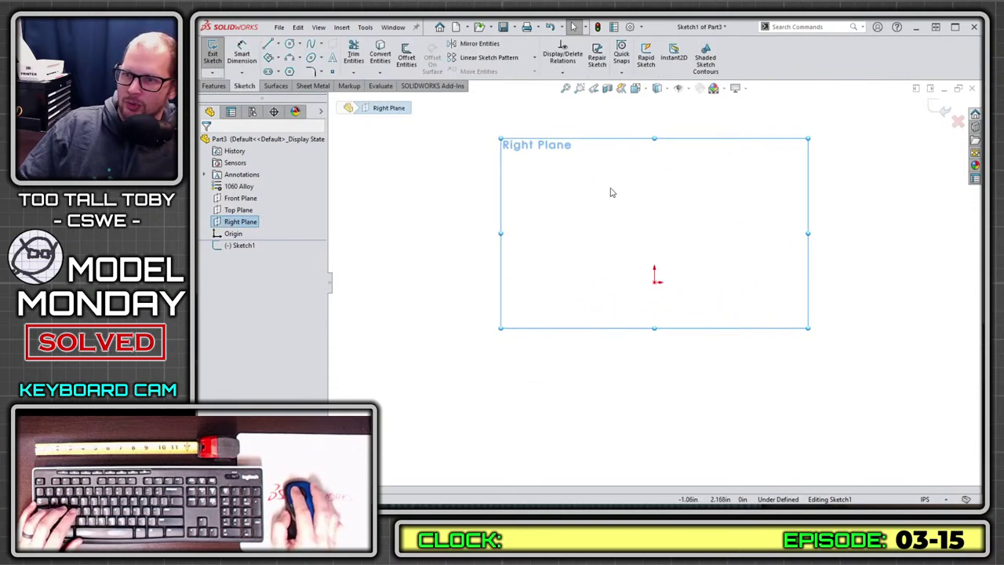
key(s)
click(637, 233)
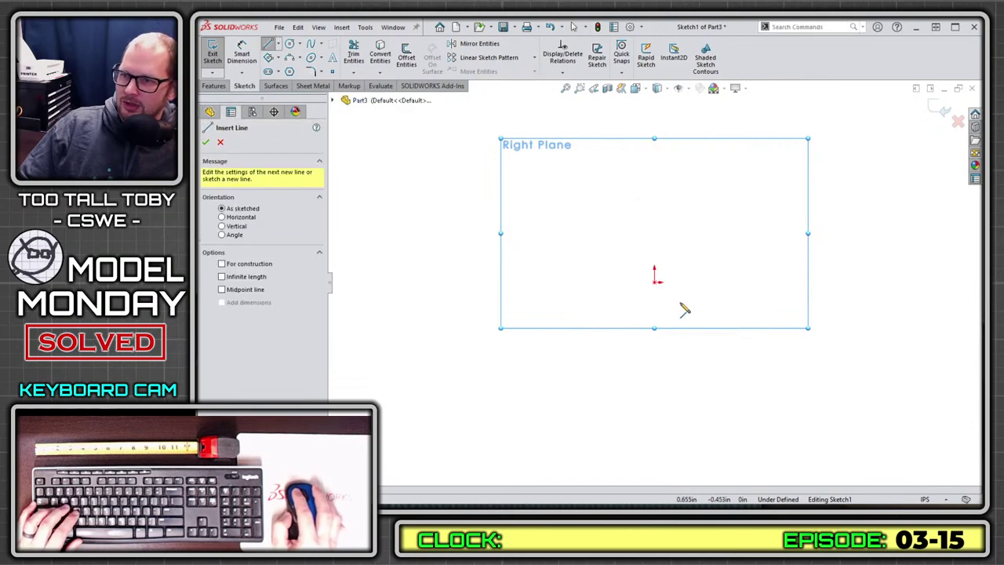
click(655, 283)
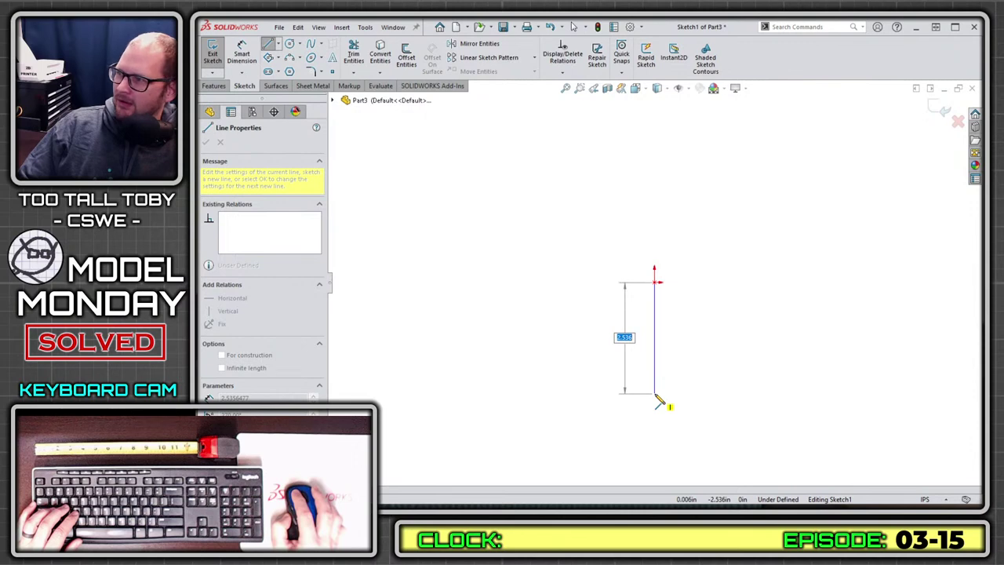
click(655, 394)
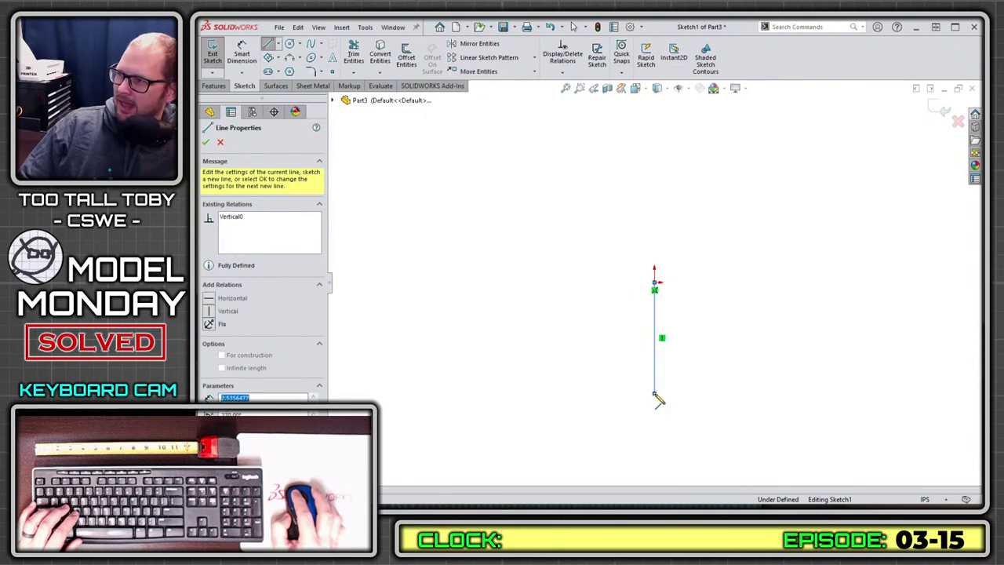
click(606, 393)
click(574, 27)
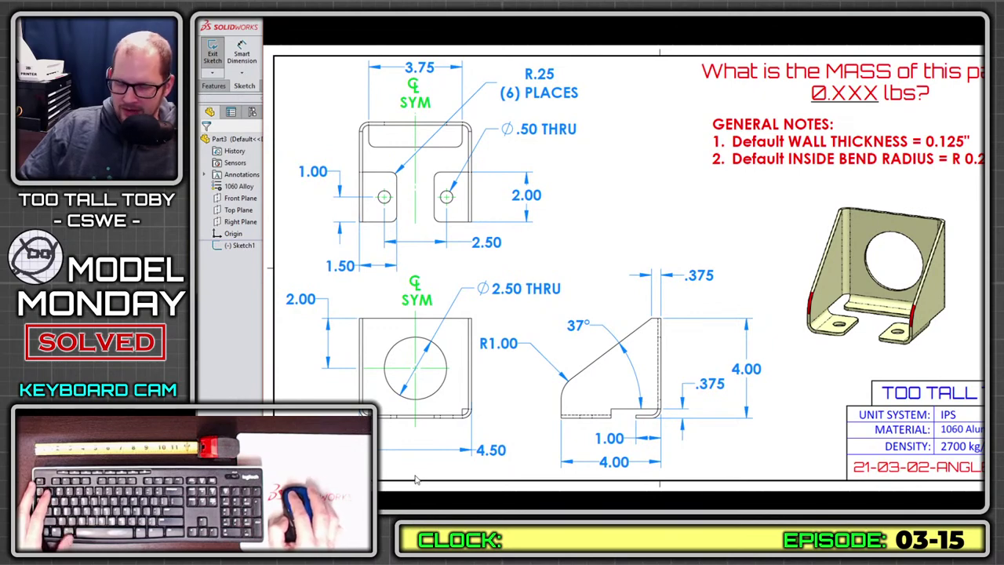
- Mark the 4.50 overall width across the front view of the reference drawing
mouse_move(458, 439)
mouse_down()
mouse_move(519, 438)
mouse_move(555, 401)
mouse_up()
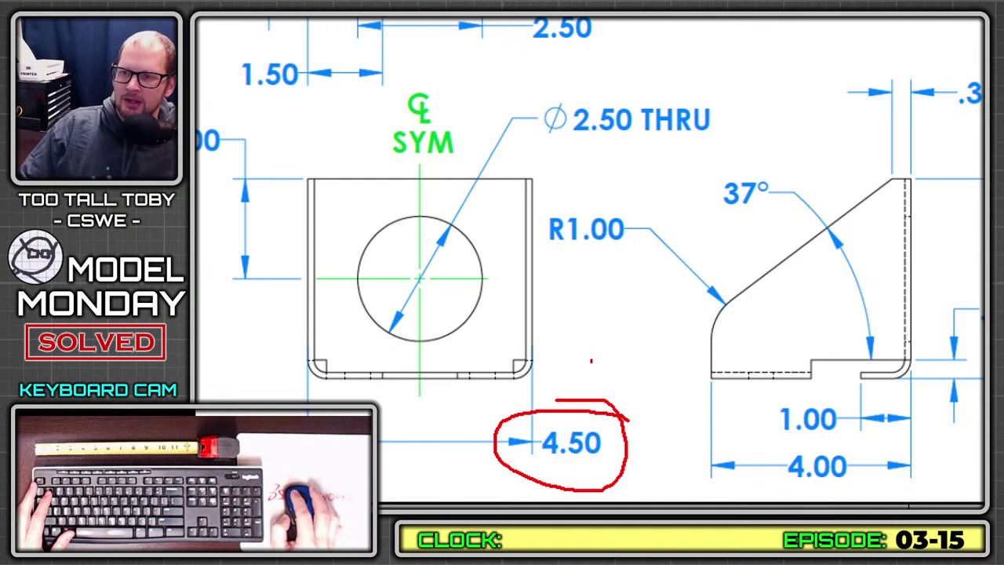
drag(533, 185, 533, 146)
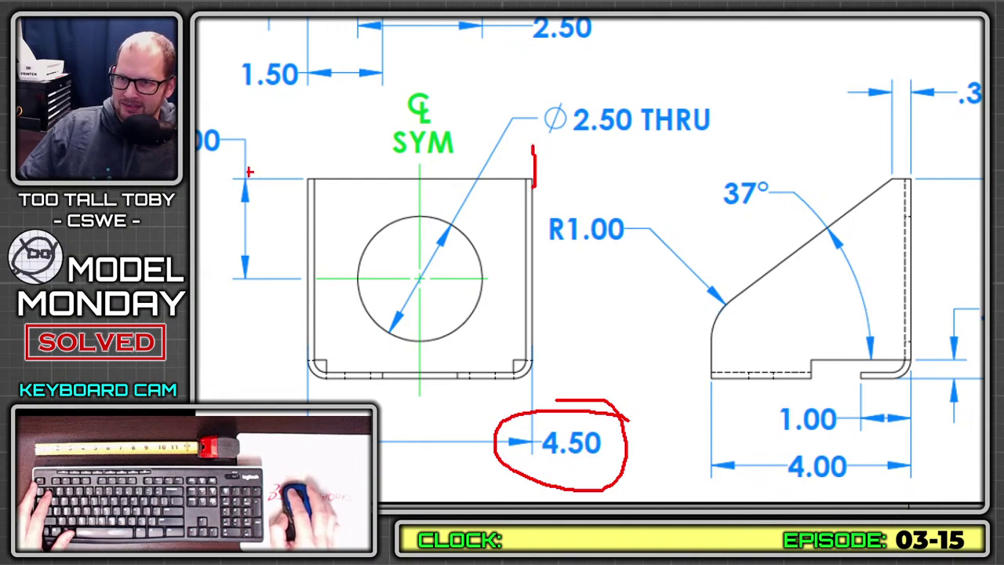
drag(309, 180, 310, 137)
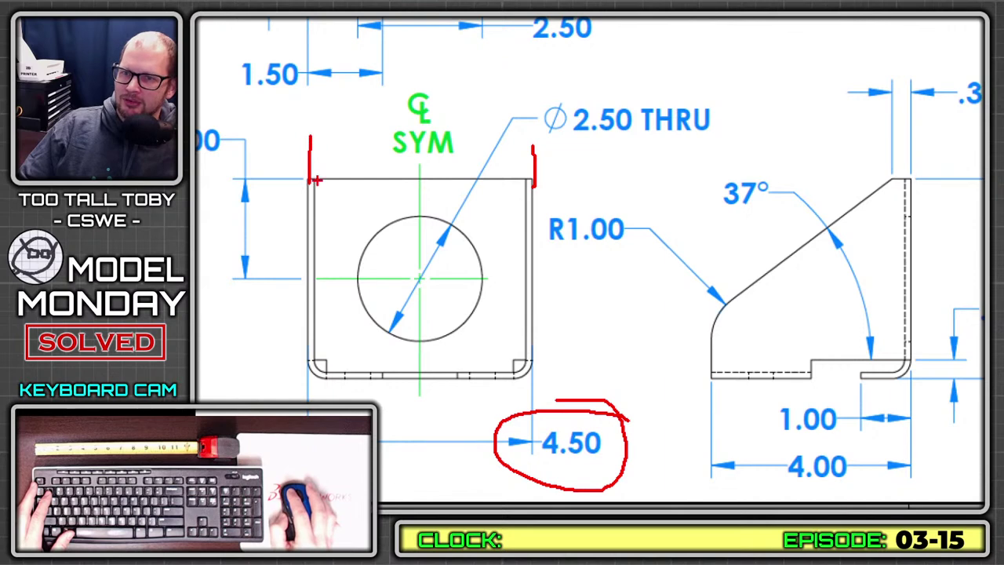
mouse_move(317, 223)
mouse_down()
mouse_move(522, 229)
mouse_move(510, 210)
mouse_move(533, 232)
mouse_move(342, 207)
mouse_up()
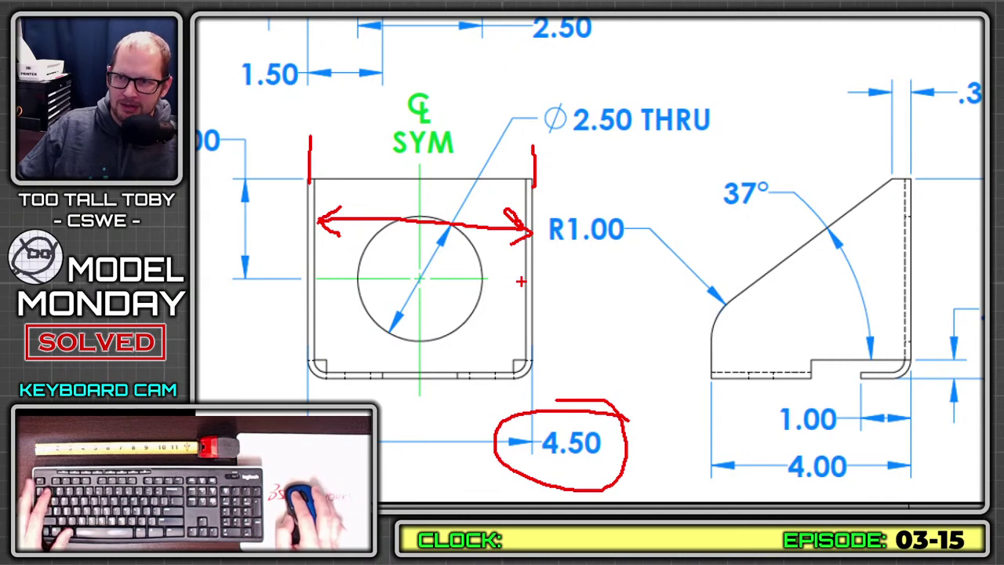
key(Escape)
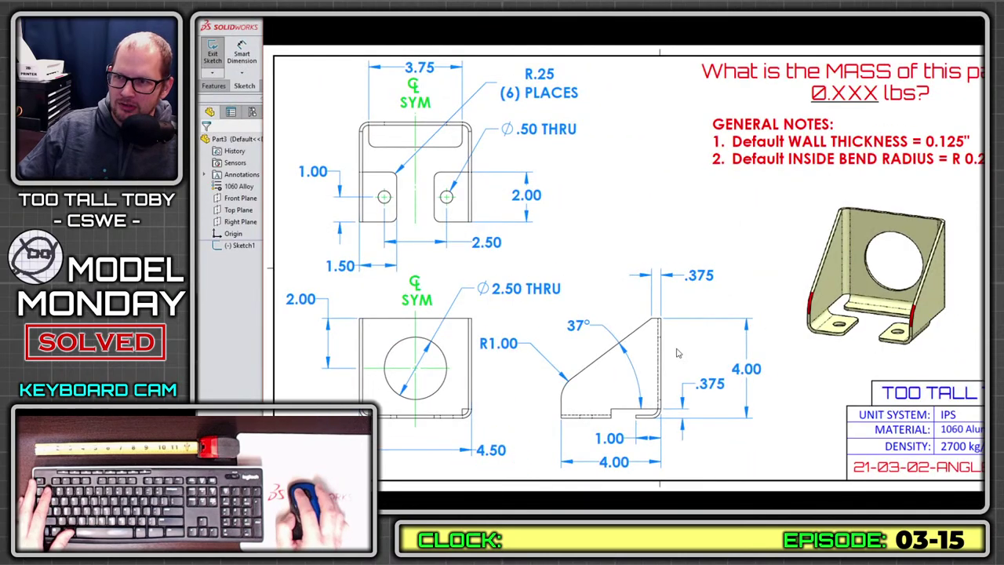
- Zoom into the side view and mark the 4.00 height and 1.00 notch dimensions
key(ctrl+1)
drag(768, 360, 767, 345)
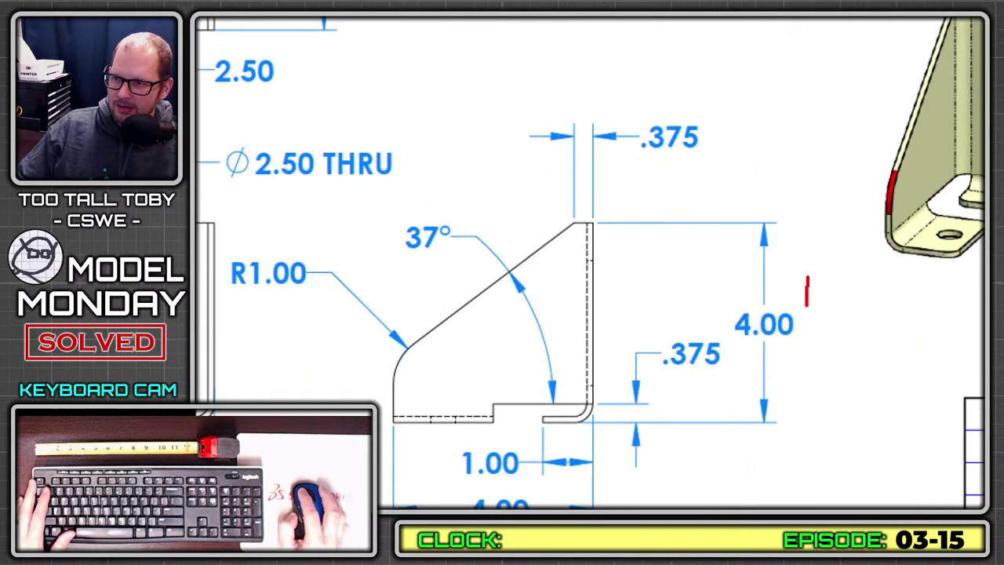
drag(807, 306, 806, 350)
drag(616, 474, 542, 473)
drag(544, 411, 541, 433)
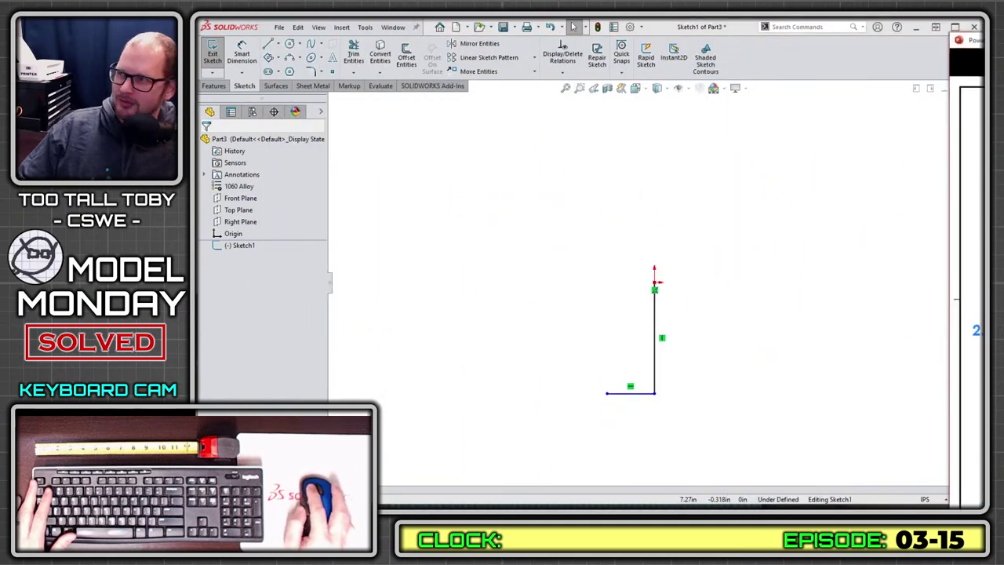
- Dimension the vertical line to 4.000 and the horizontal leg to 1.000
key(s)
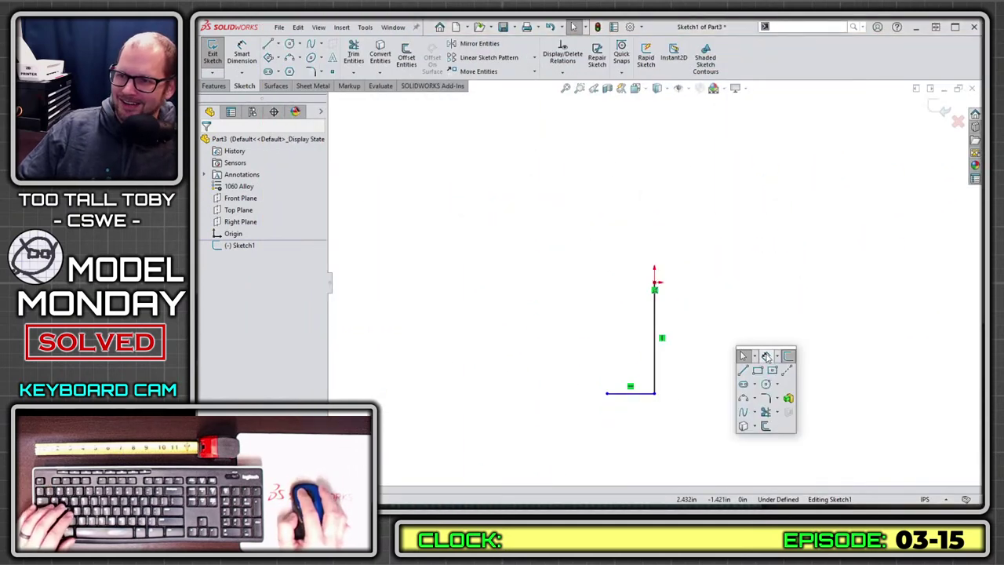
click(767, 357)
click(656, 370)
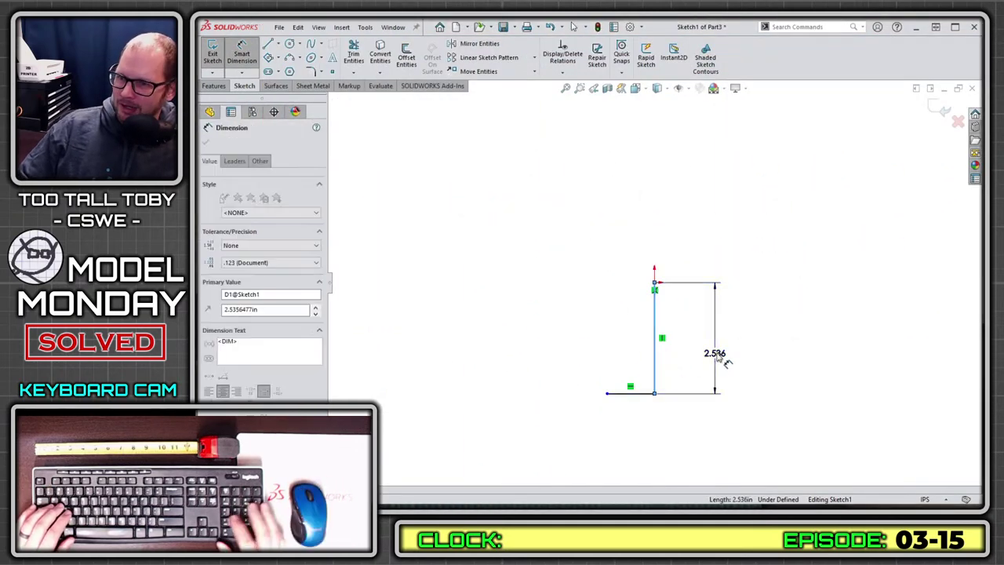
click(720, 358)
text(4)
key(Return)
click(632, 393)
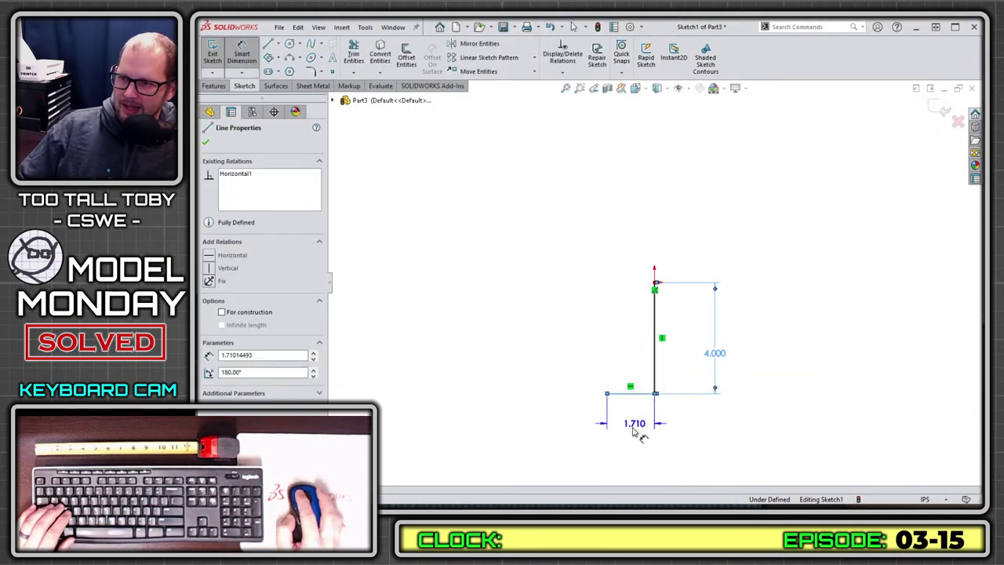
click(625, 422)
text(1)
key(Return)
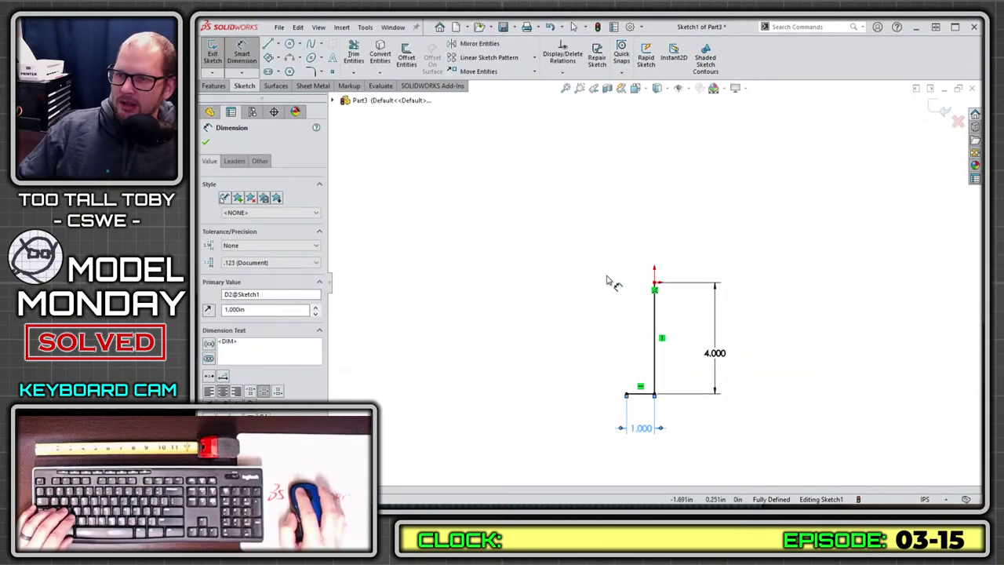
key(Escape)
- Preview a base flange, then a thin extruded boss from the sketch, cancelling both
click(313, 86)
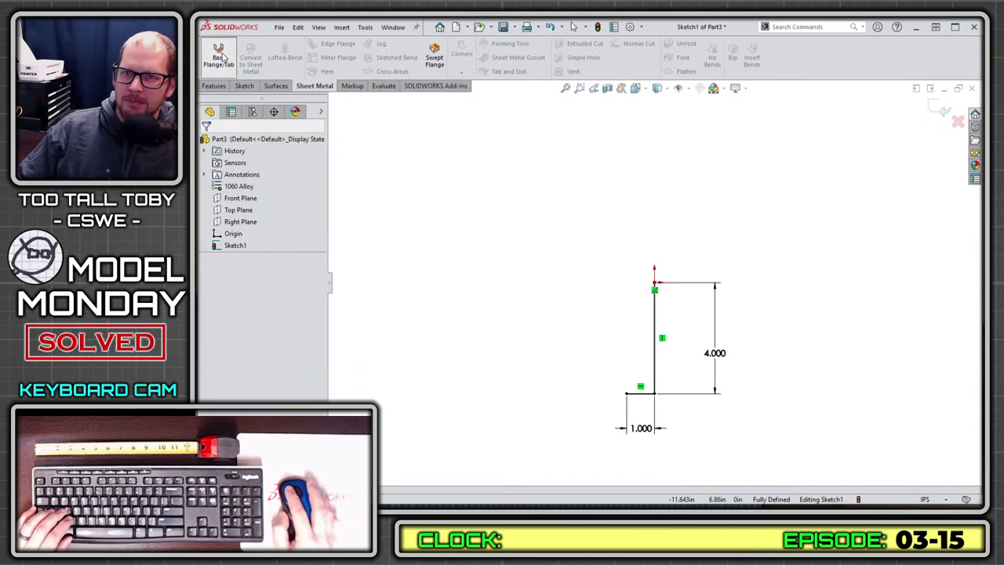
click(219, 59)
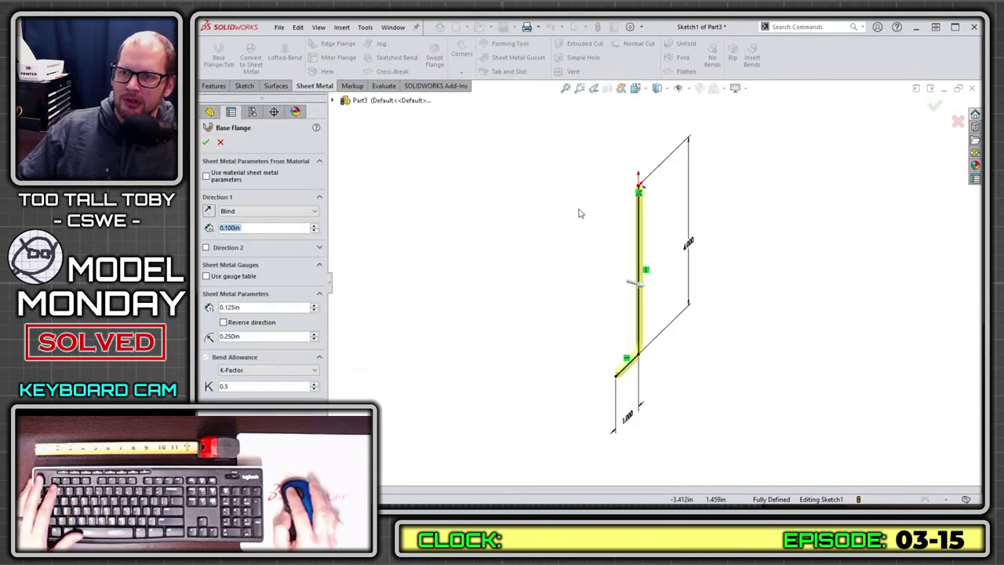
drag(636, 282, 772, 321)
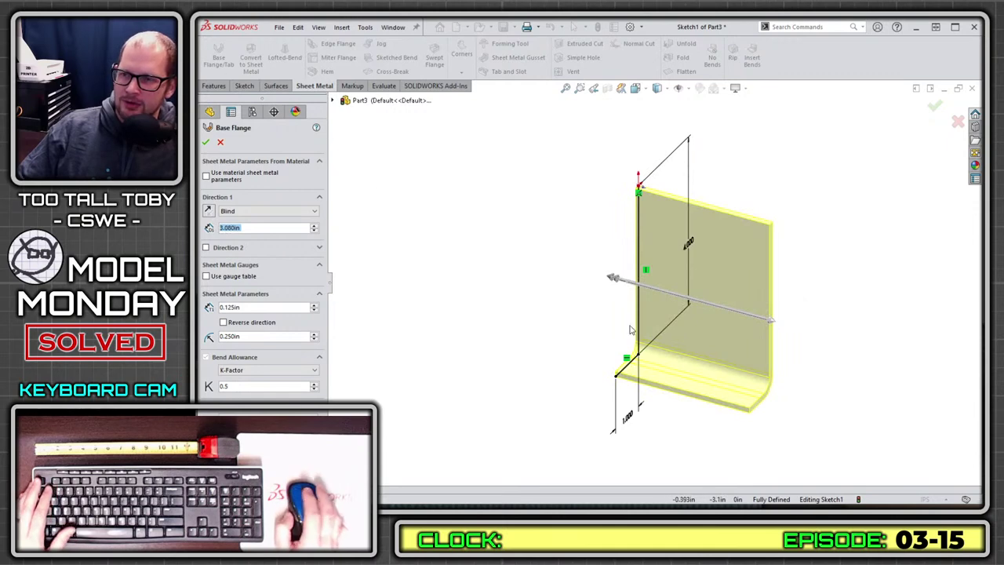
middle_drag(630, 329, 562, 298)
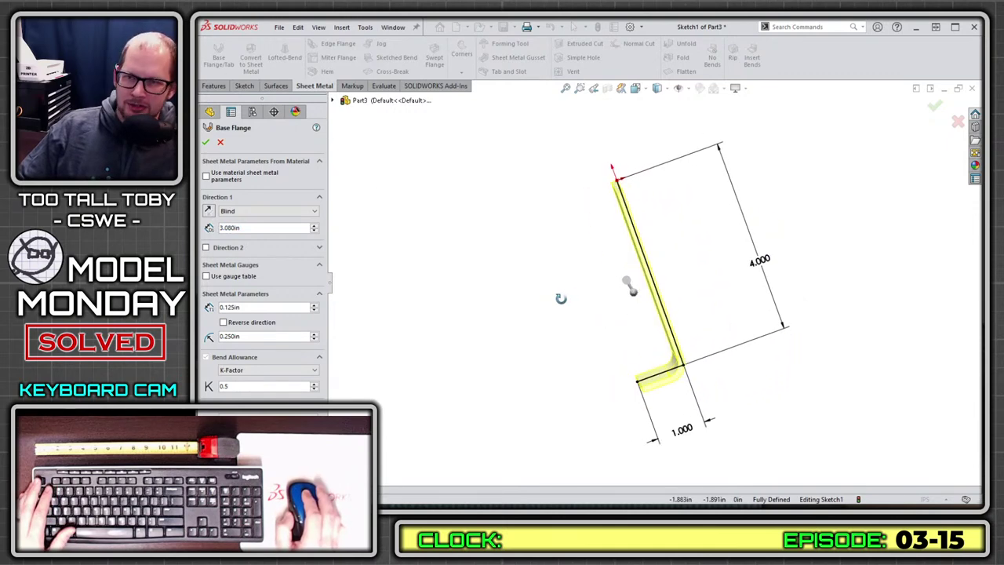
key(Escape)
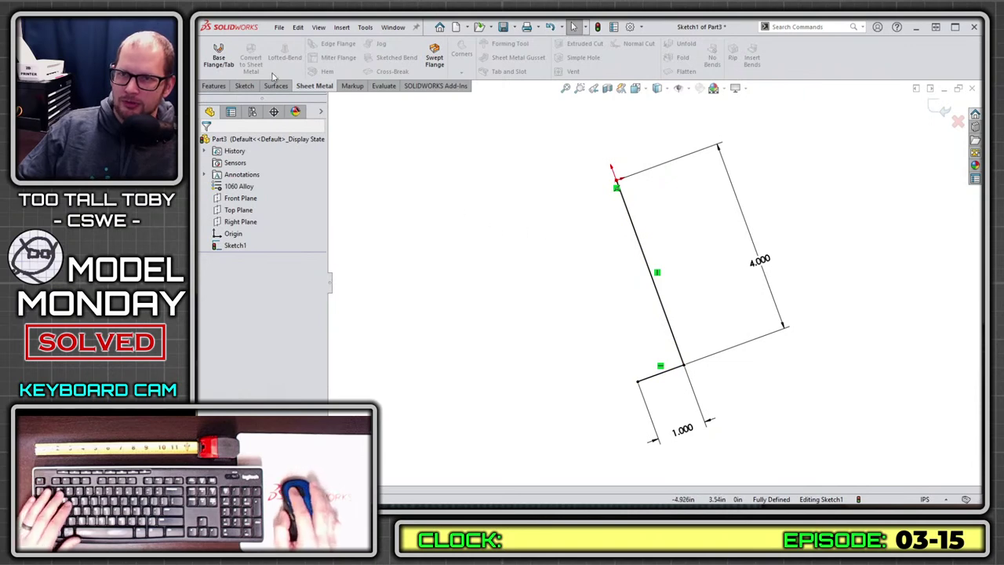
click(214, 87)
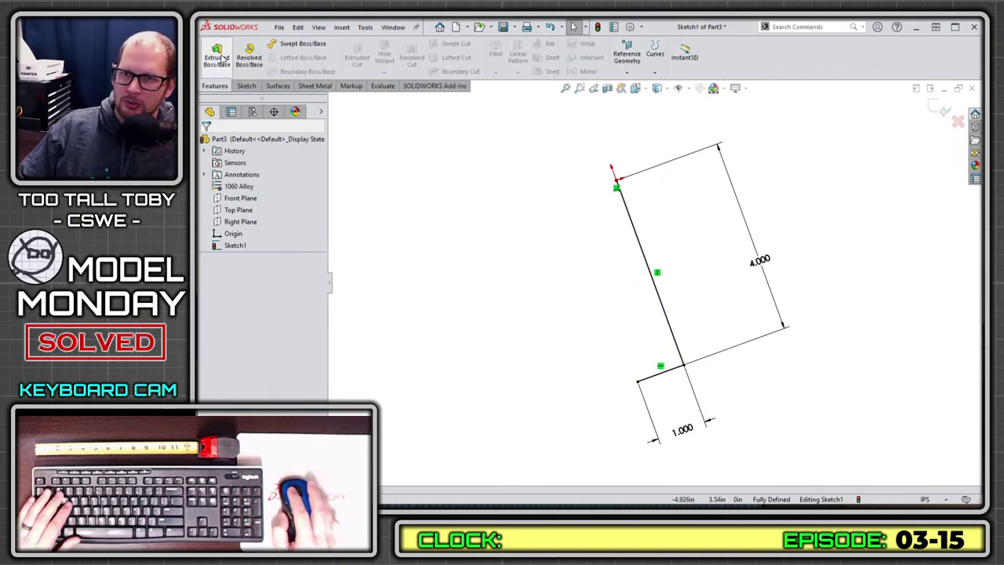
click(222, 58)
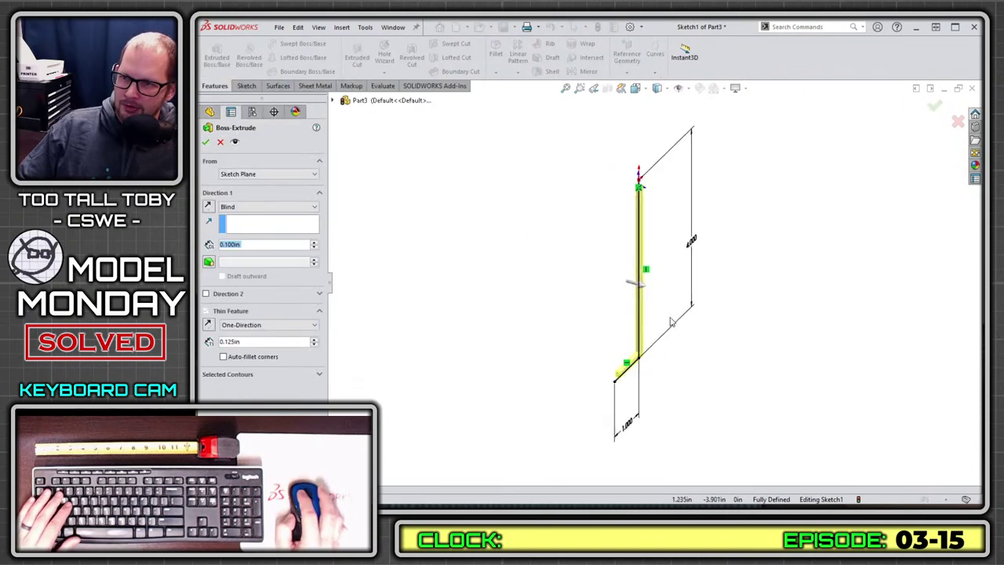
drag(651, 292, 700, 397)
middle_drag(680, 368, 635, 329)
key(Escape)
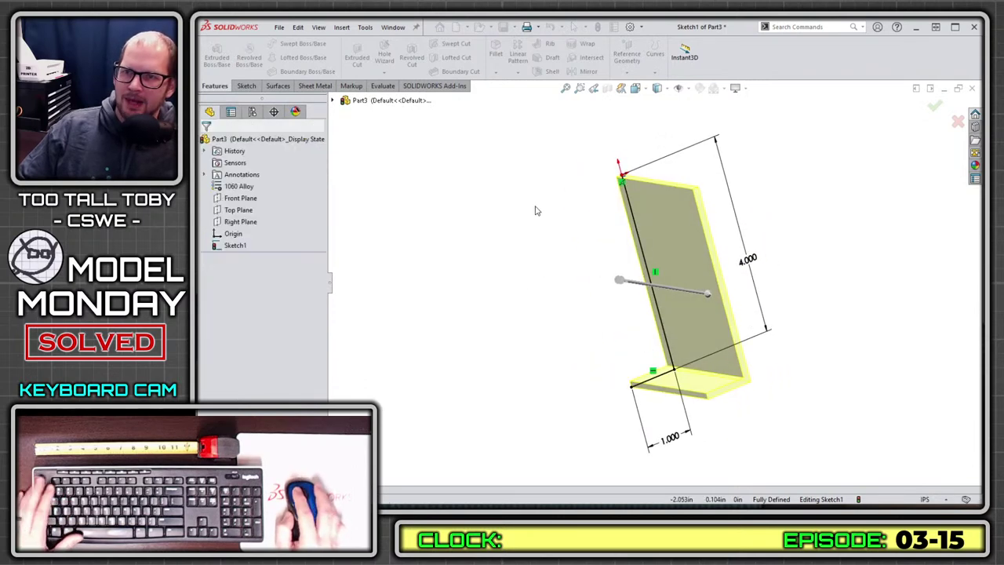
- Start a new Base Flange preview about 3.29in deep, checking it against the reference drawing
click(315, 85)
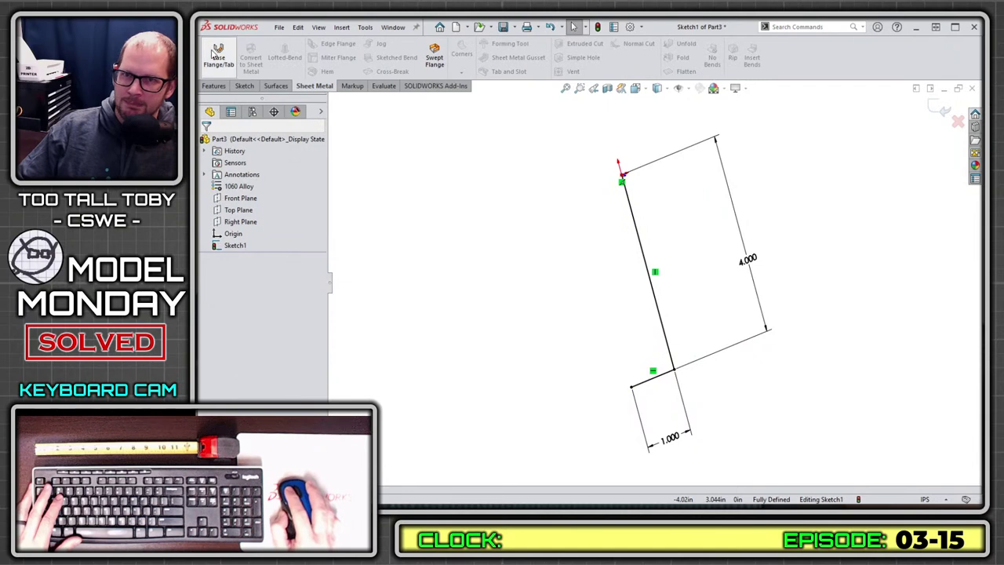
click(215, 55)
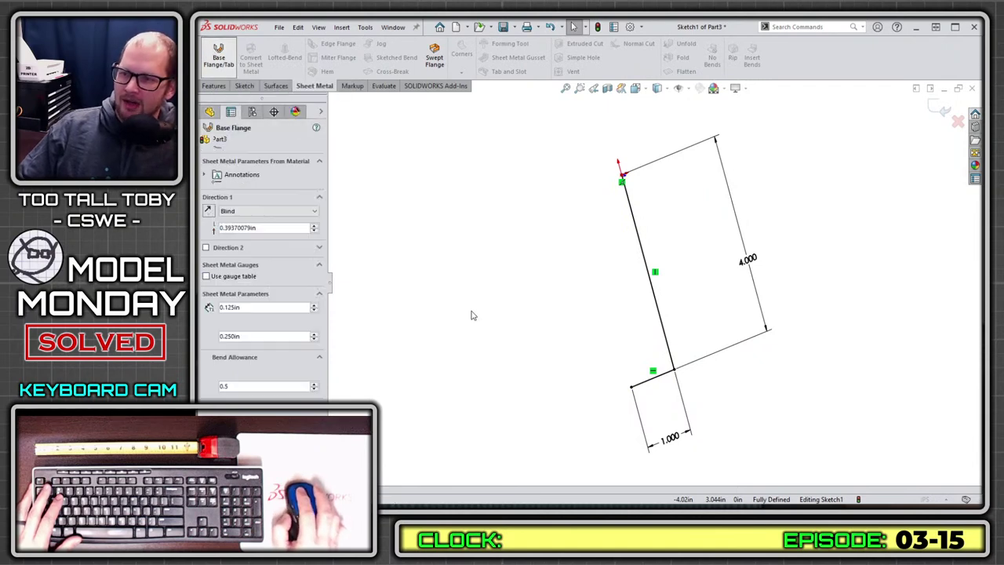
middle_drag(659, 298, 701, 327)
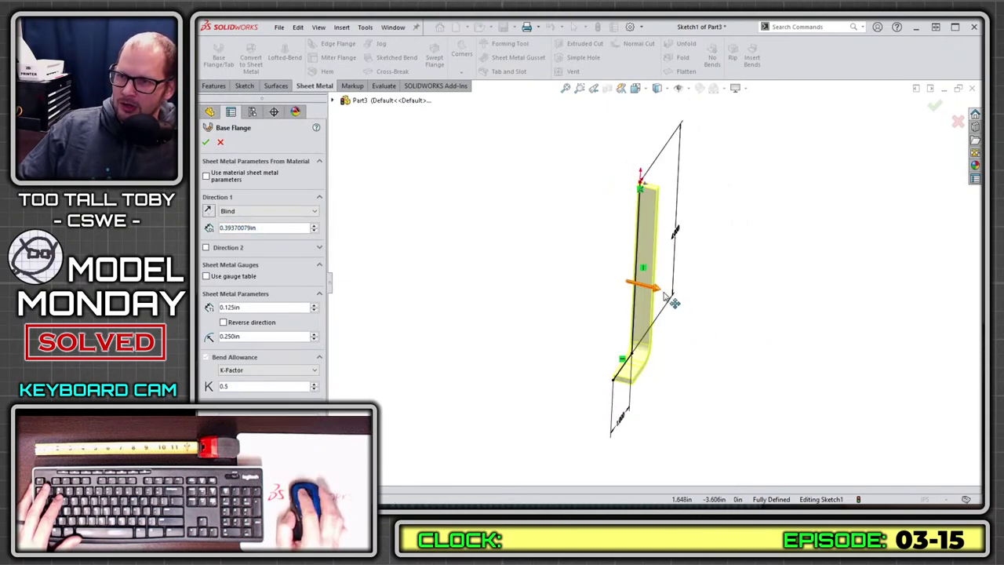
drag(669, 299, 787, 343)
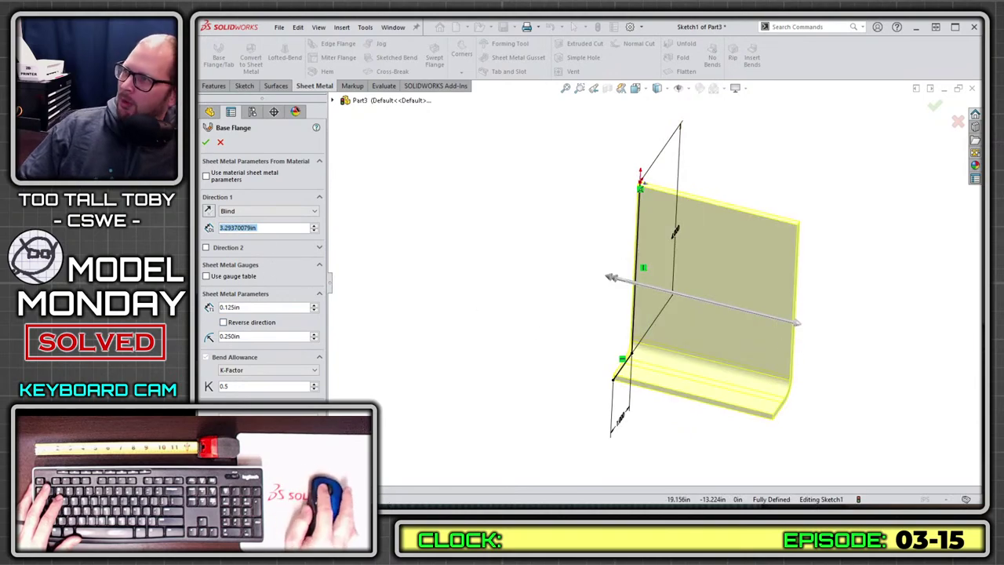
key(alt+Tab)
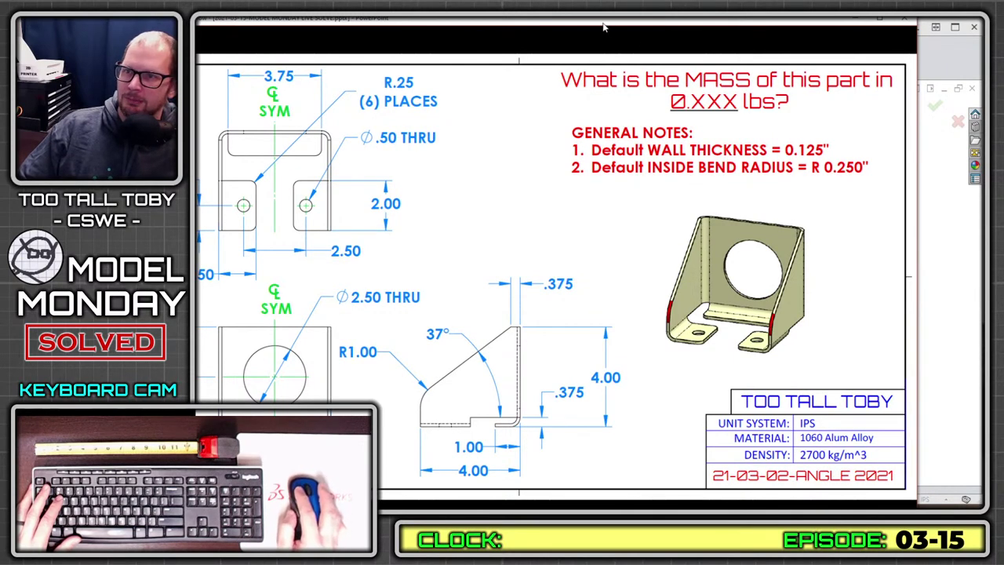
key(alt+Tab)
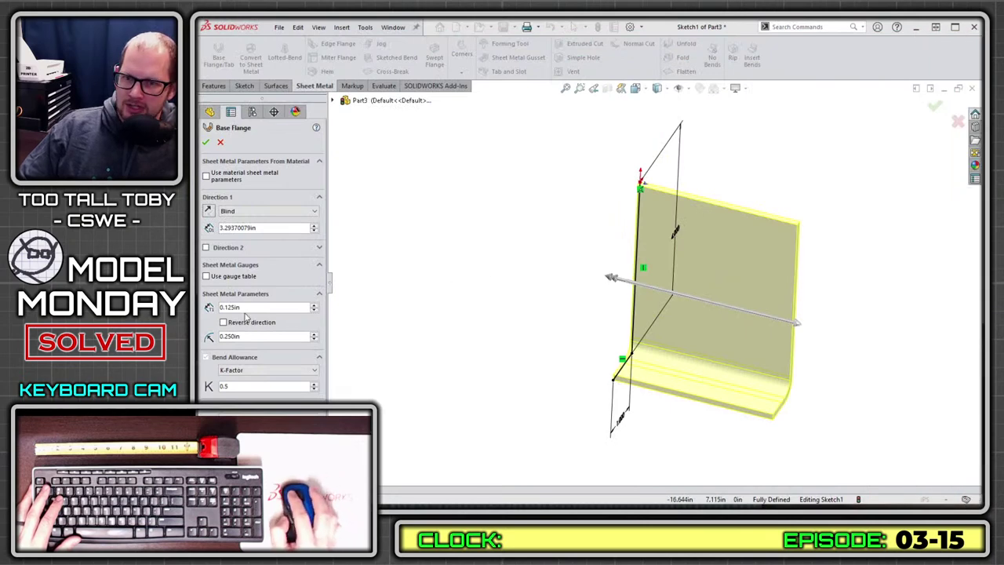
- Set the flange thickness to 0.125in and bend radius to 0.250in
double_click(235, 306)
text(.125)
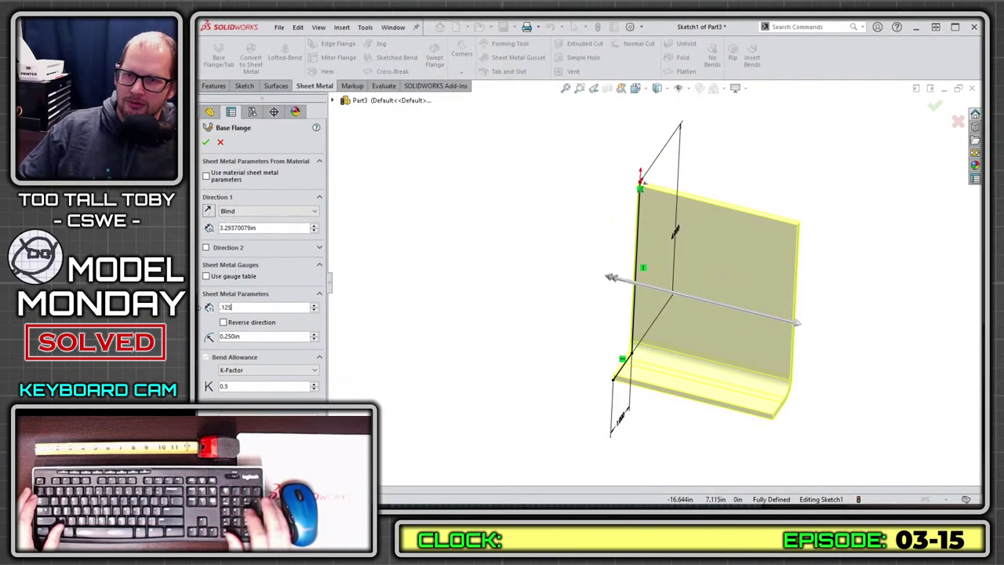
key(Tab)
key(BackSpace)
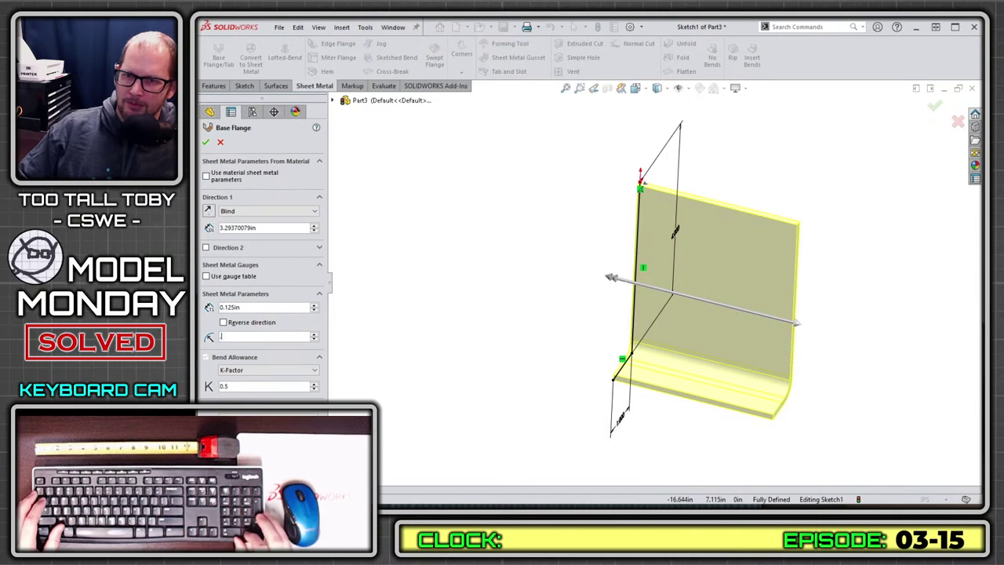
text(.25)
key(Tab)
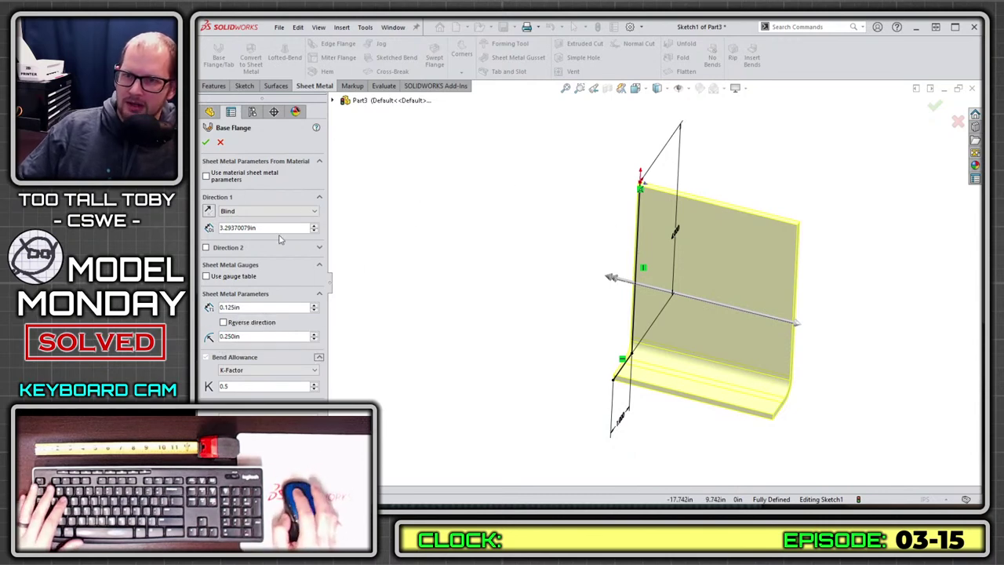
double_click(285, 227)
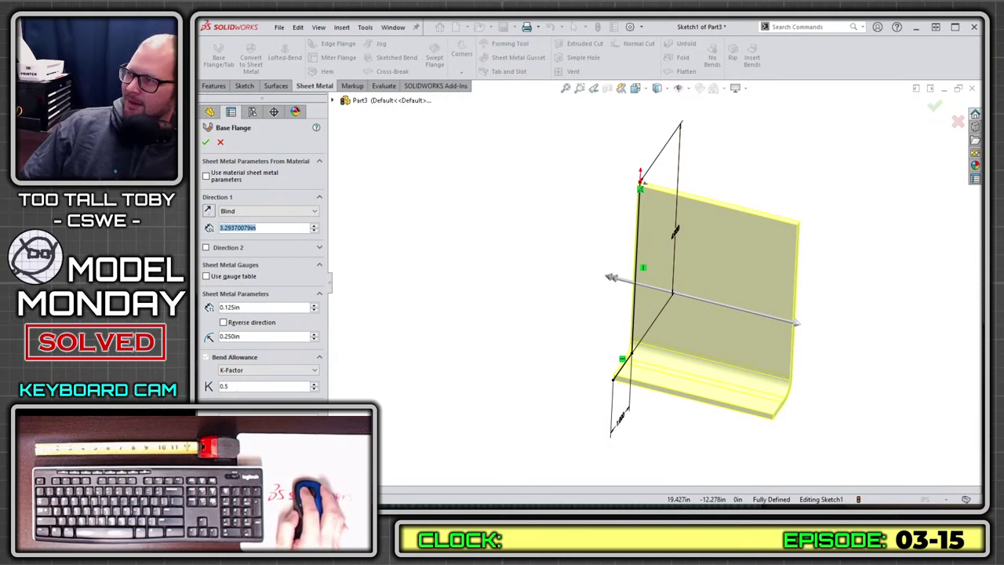
key(alt+Tab)
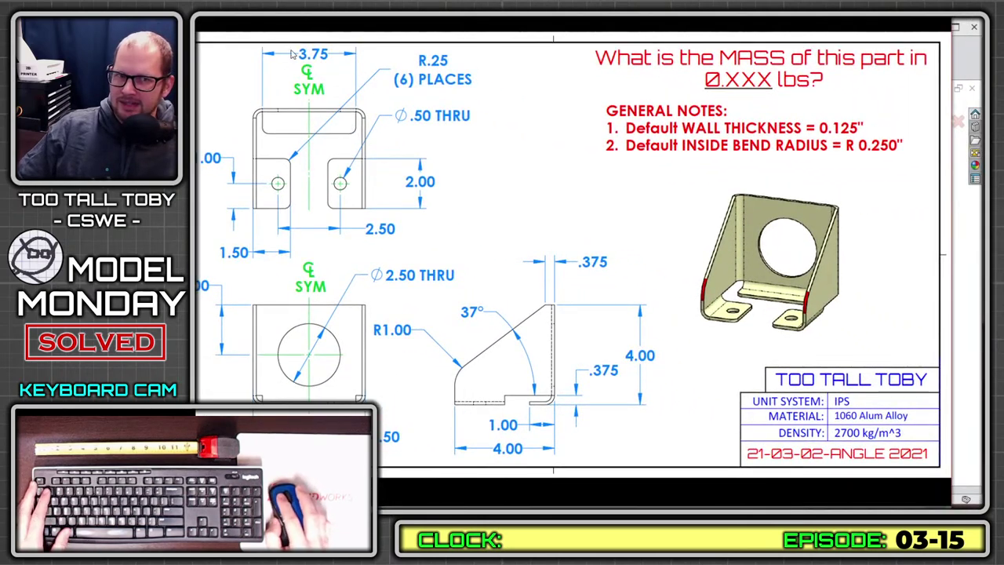
- Check the 3.75 and 4.50 widths on the reference slide, then return to the Base Flange preview
drag(342, 57, 314, 20)
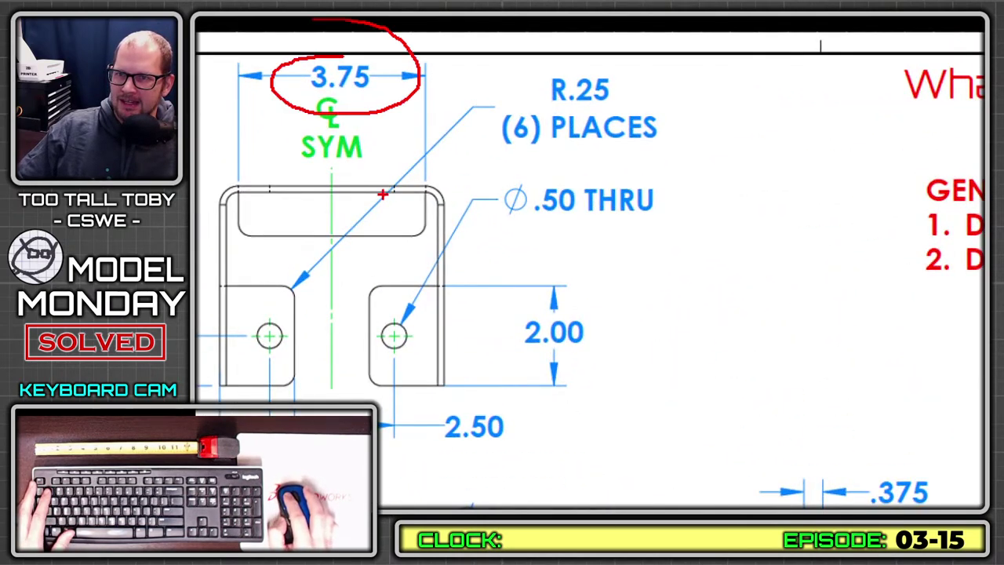
key(e)
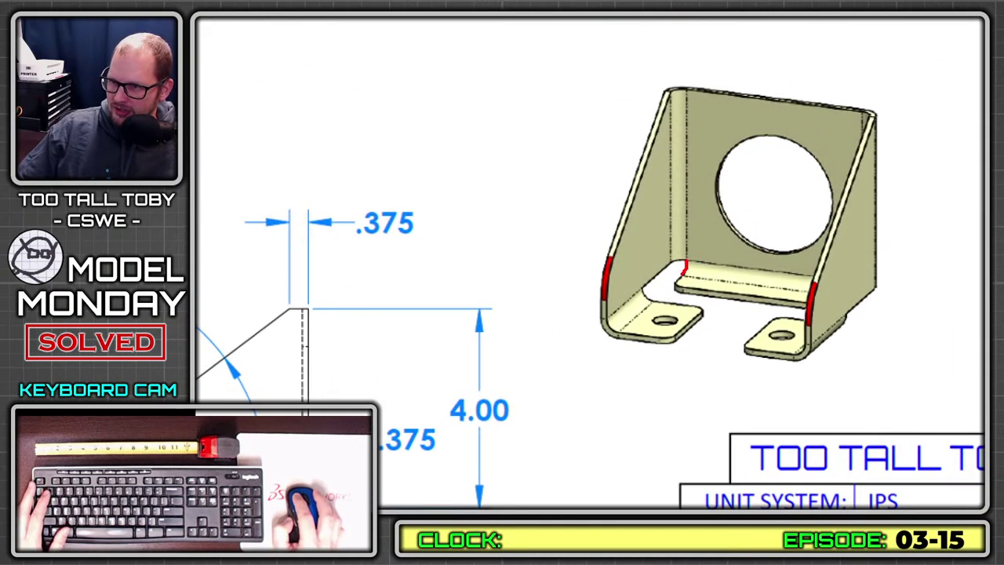
drag(710, 294, 838, 308)
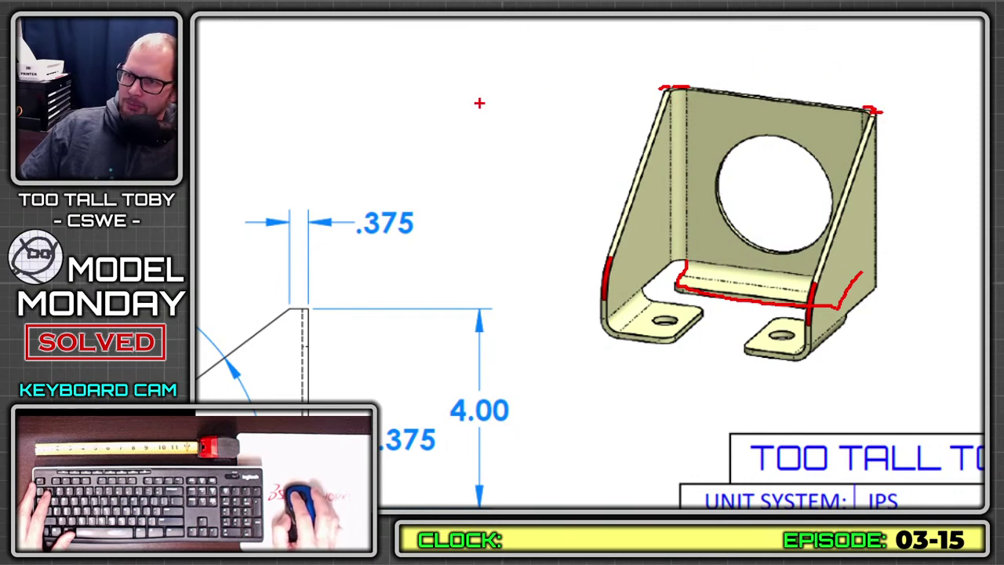
drag(487, 71, 511, 105)
drag(564, 67, 560, 71)
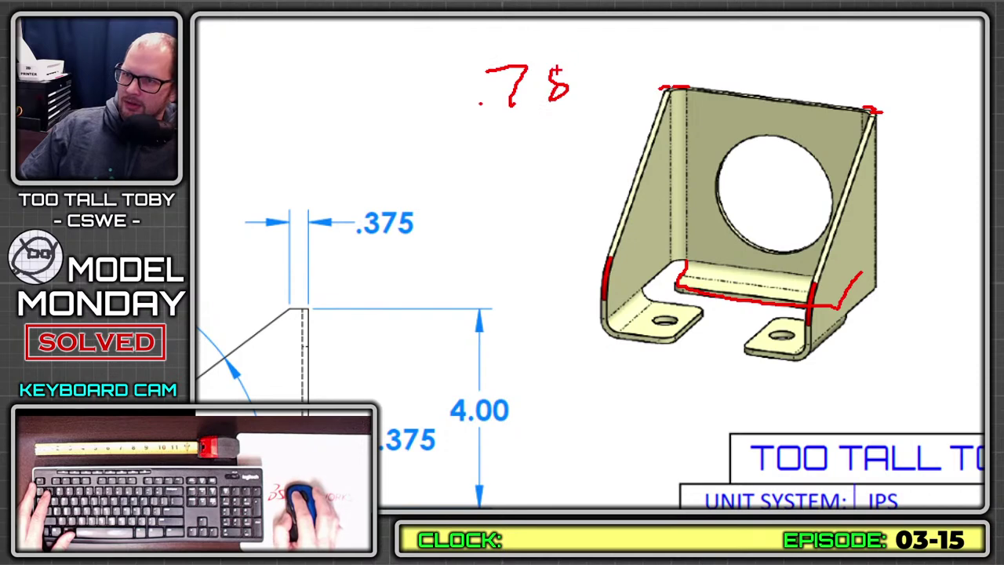
key(Escape)
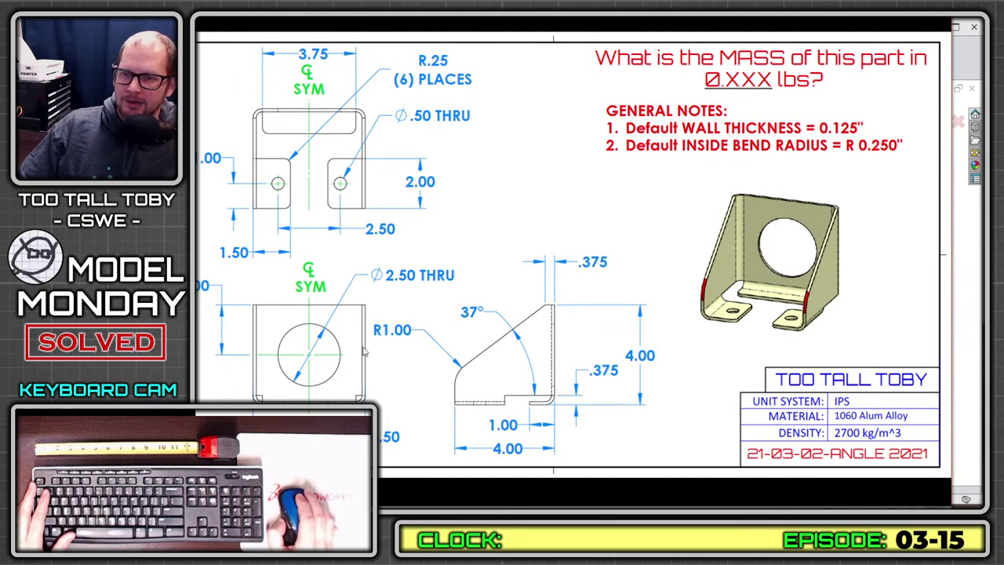
key(ctrl+1)
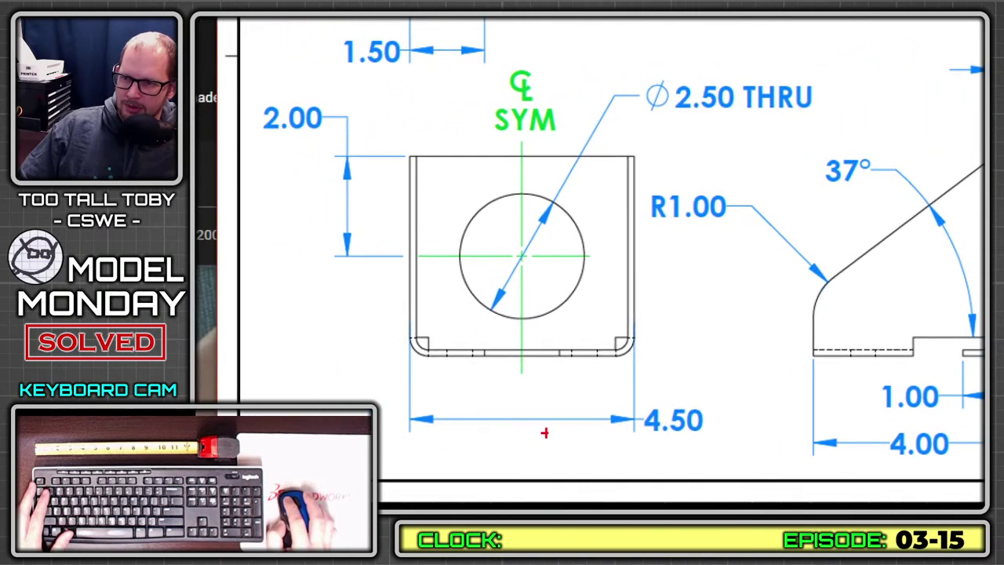
drag(690, 386, 659, 367)
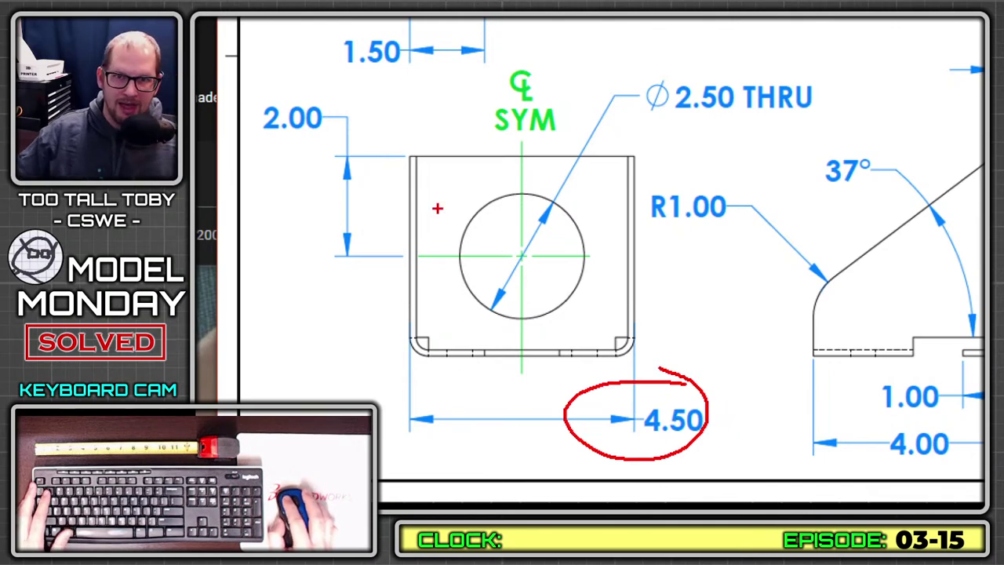
key(Escape)
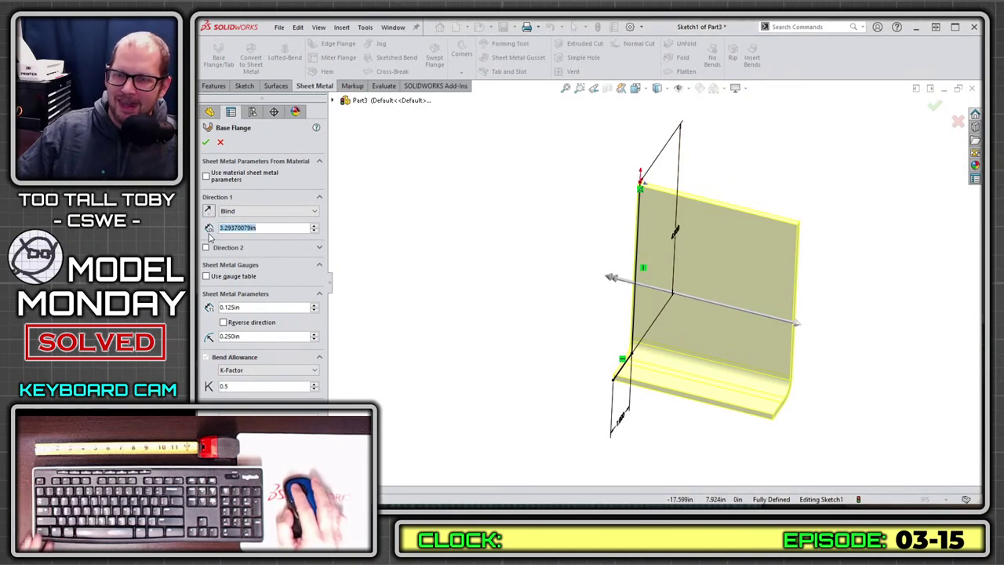
- Enter the flange depth as 3.750in/2 so it becomes 1.875in, and create Base-Flange1
text(3.75)
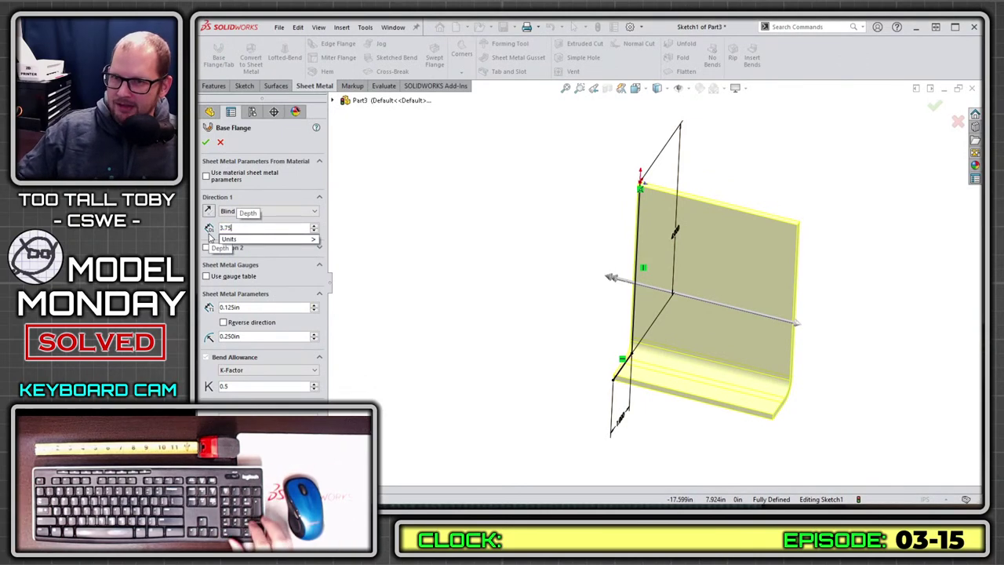
key(Return)
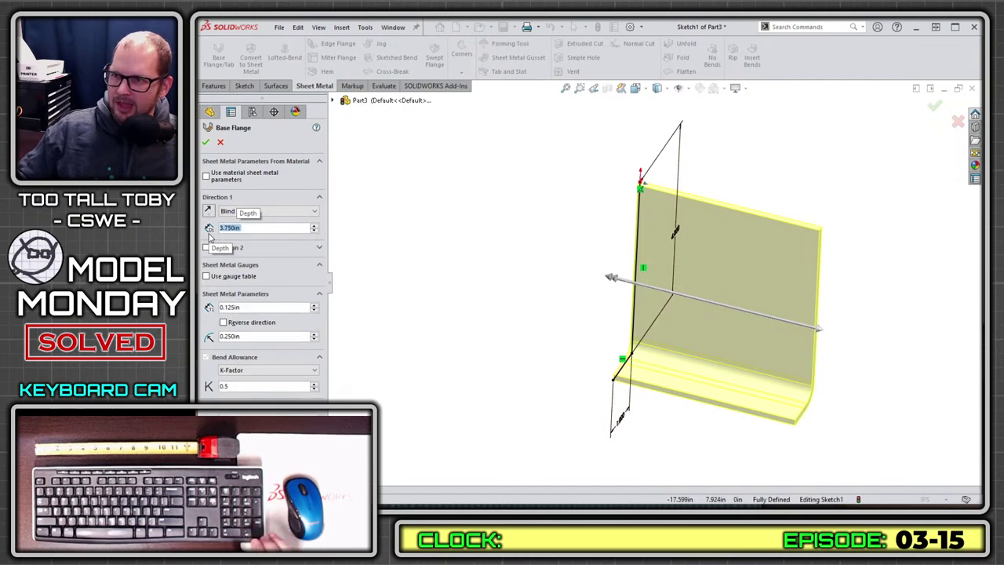
click(267, 229)
text(/)
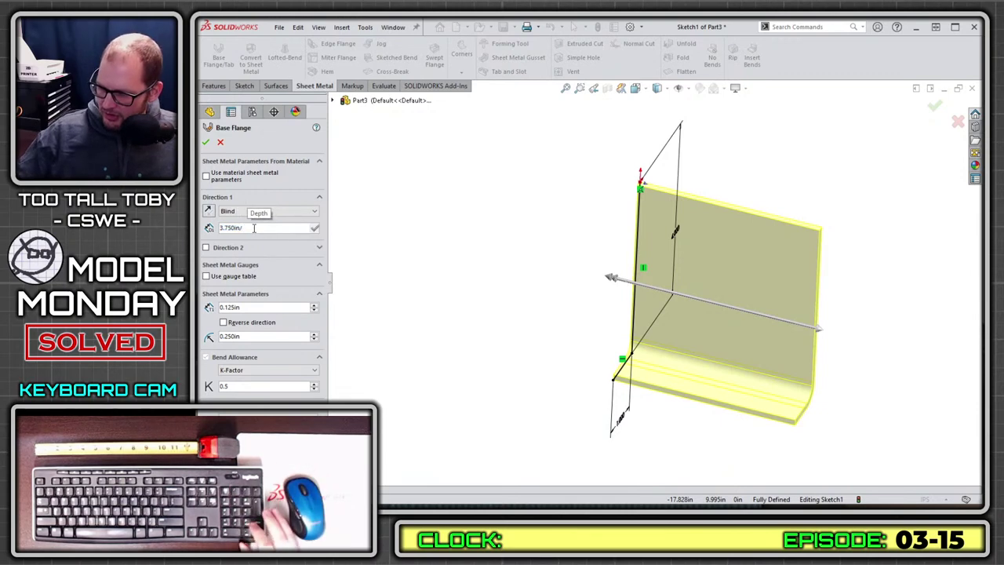
text(2)
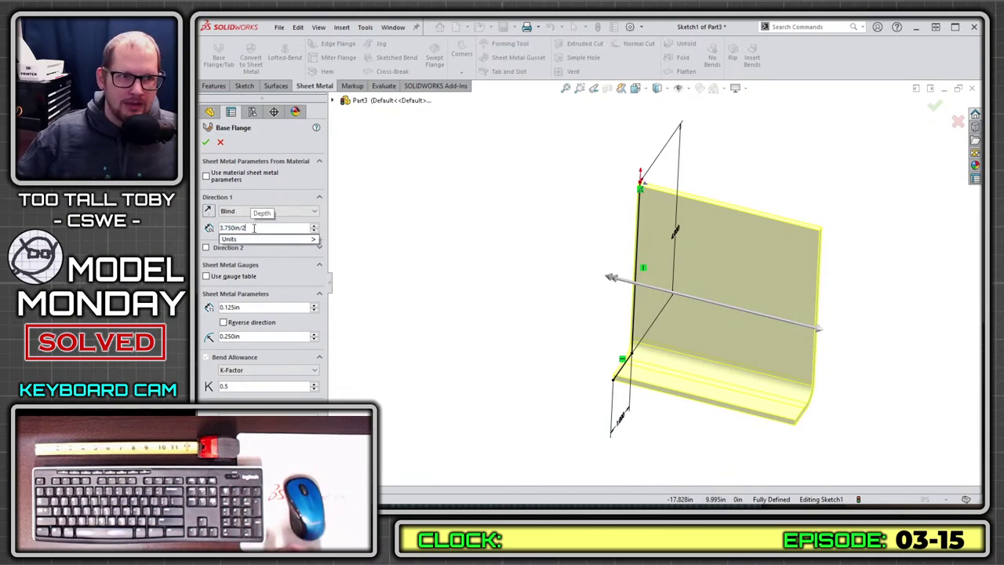
mouse_move(252, 241)
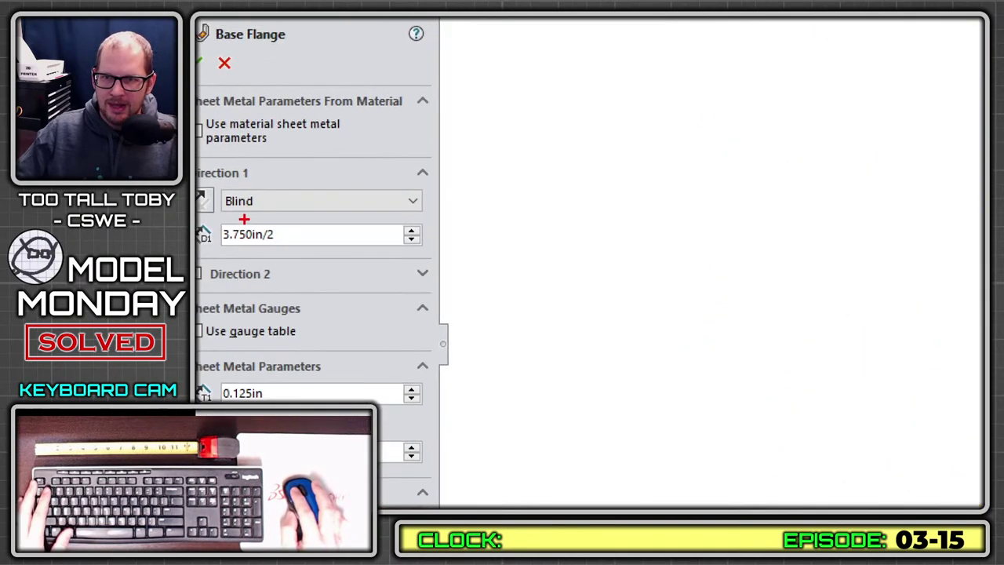
drag(244, 218, 198, 211)
drag(251, 276, 232, 197)
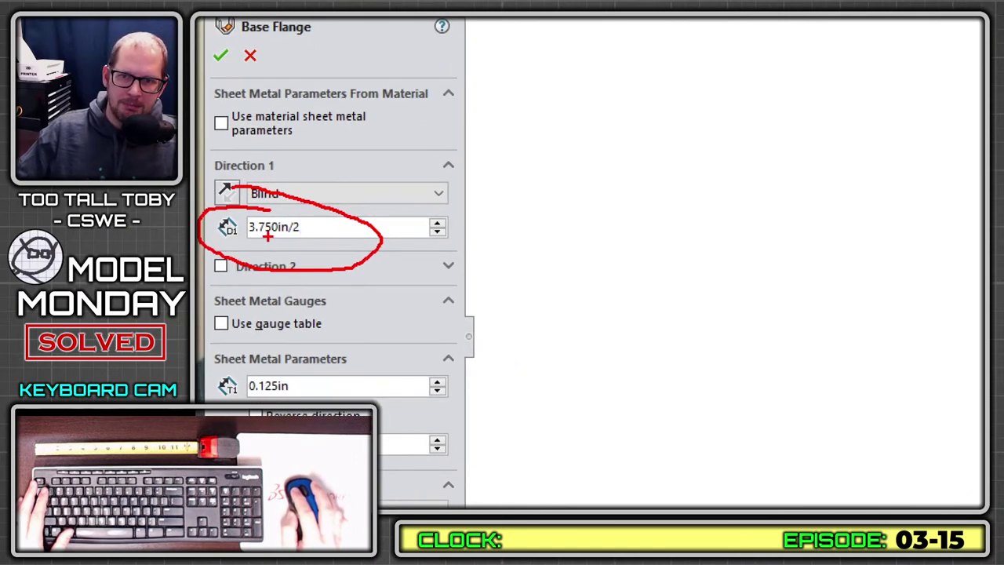
key(Escape)
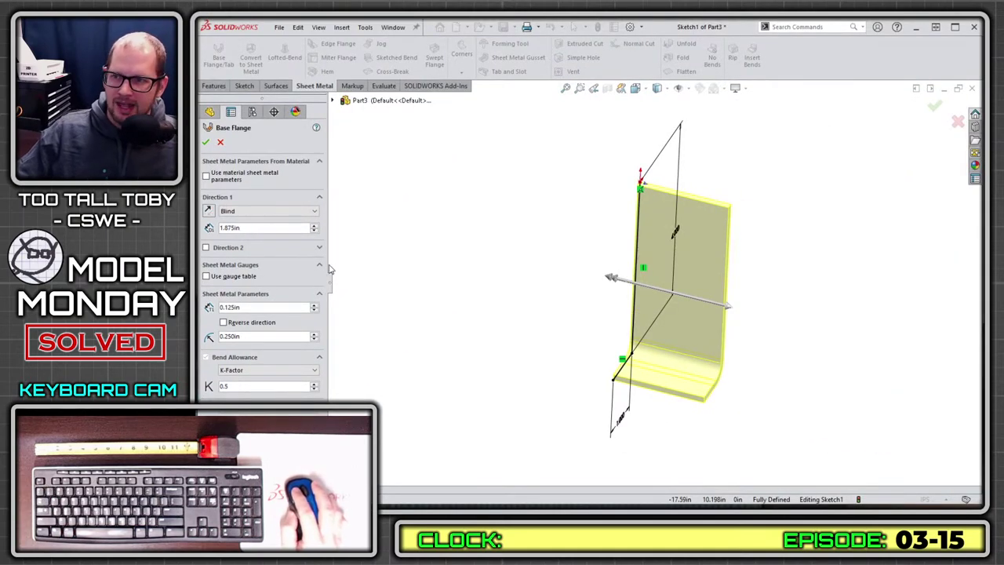
click(206, 142)
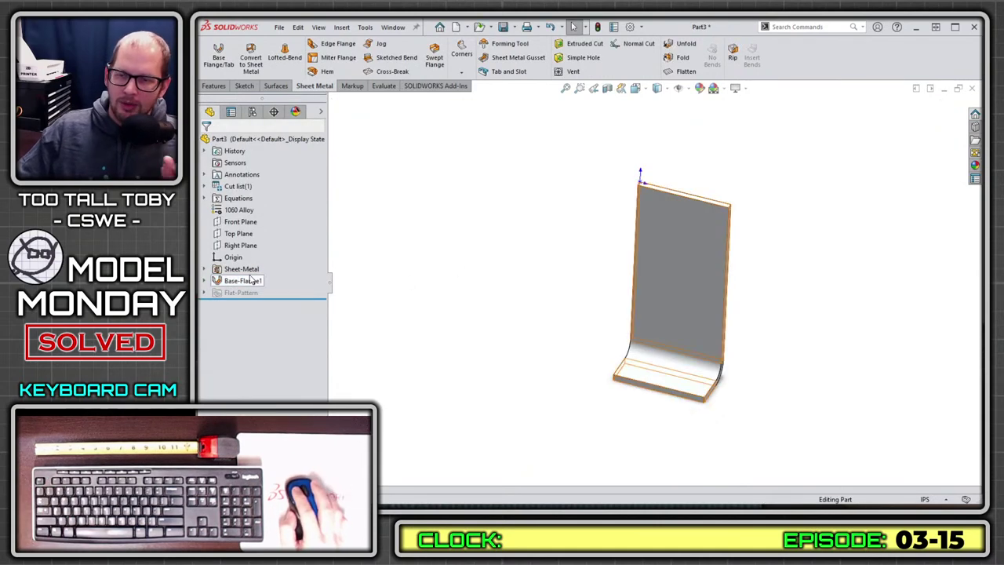
right_click(250, 279)
click(258, 239)
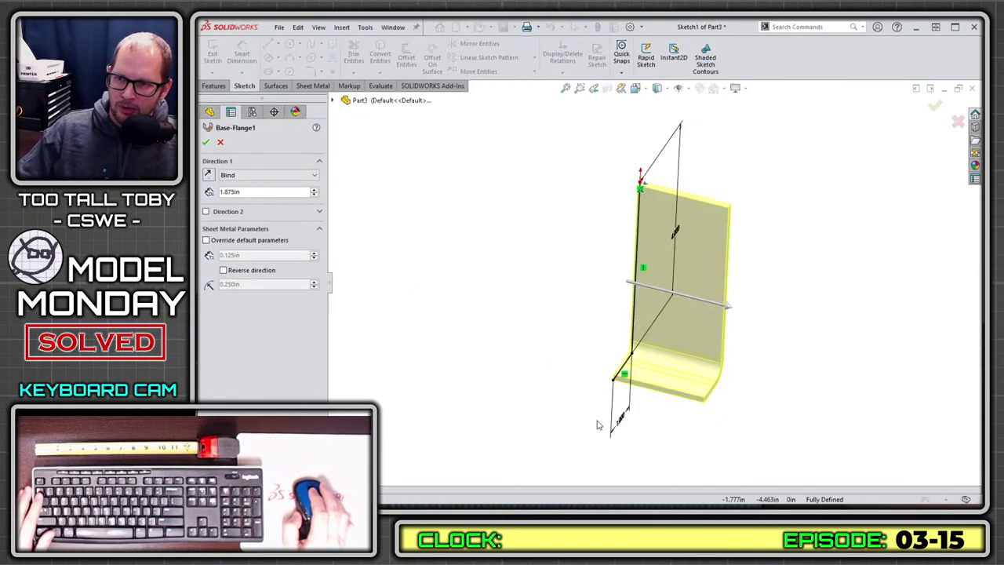
middle_drag(596, 425, 518, 362)
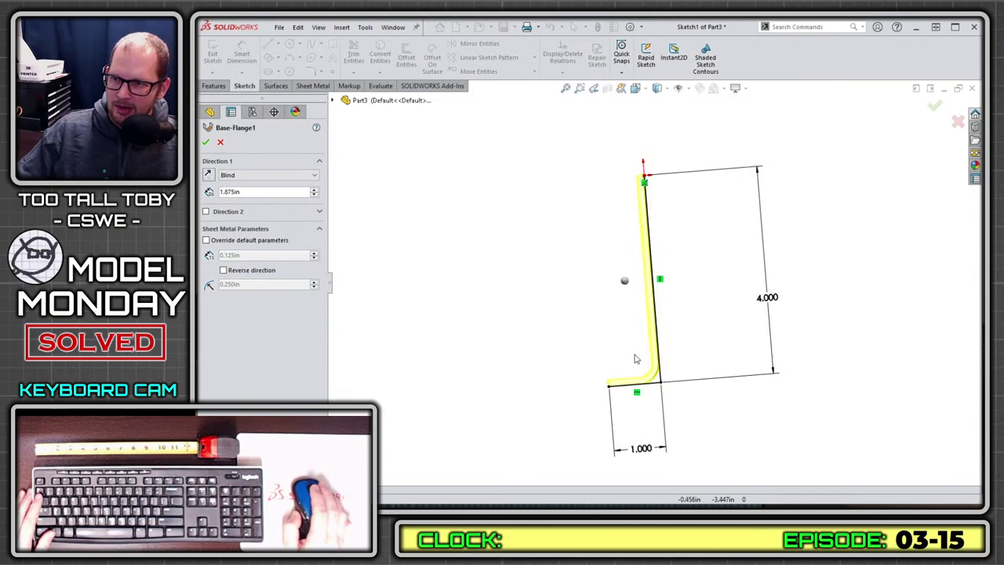
scroll(636, 359, down, 5)
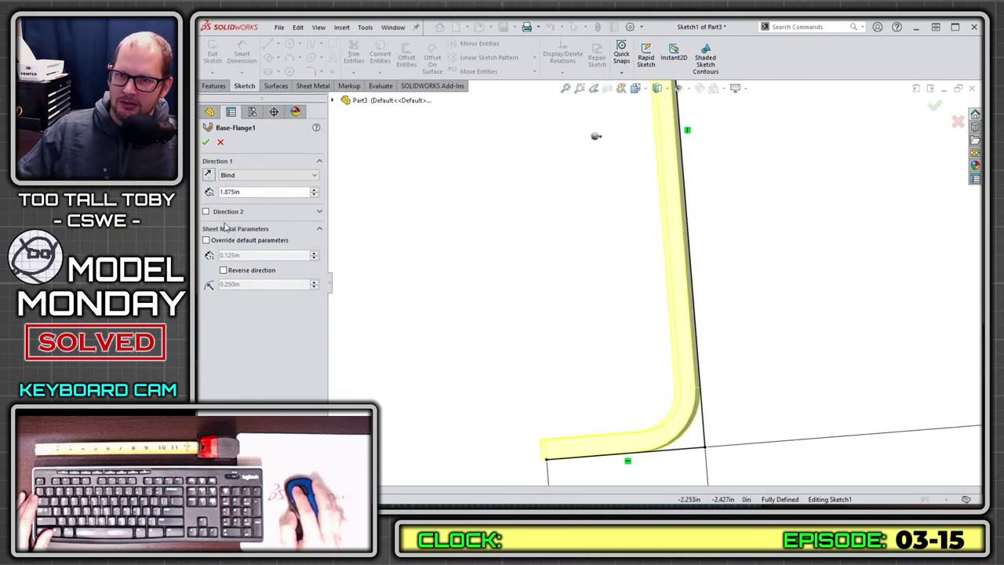
click(238, 270)
click(238, 271)
click(238, 271)
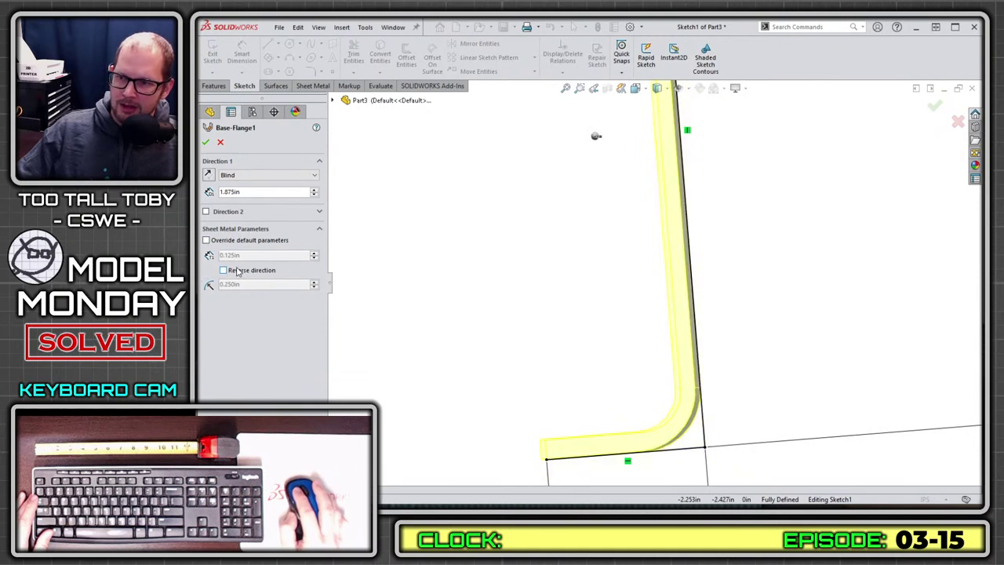
click(238, 270)
click(238, 271)
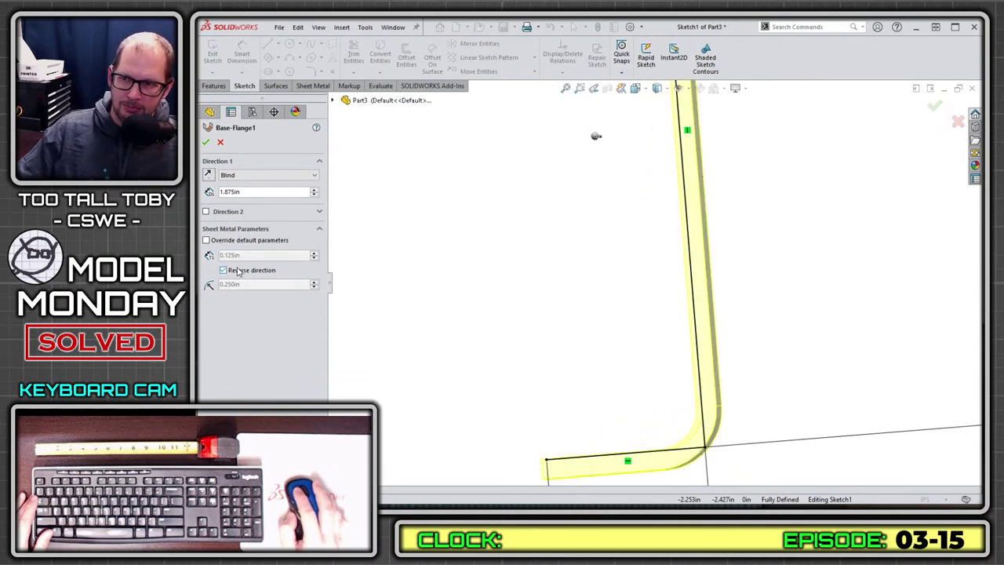
click(238, 271)
click(238, 271)
click(237, 270)
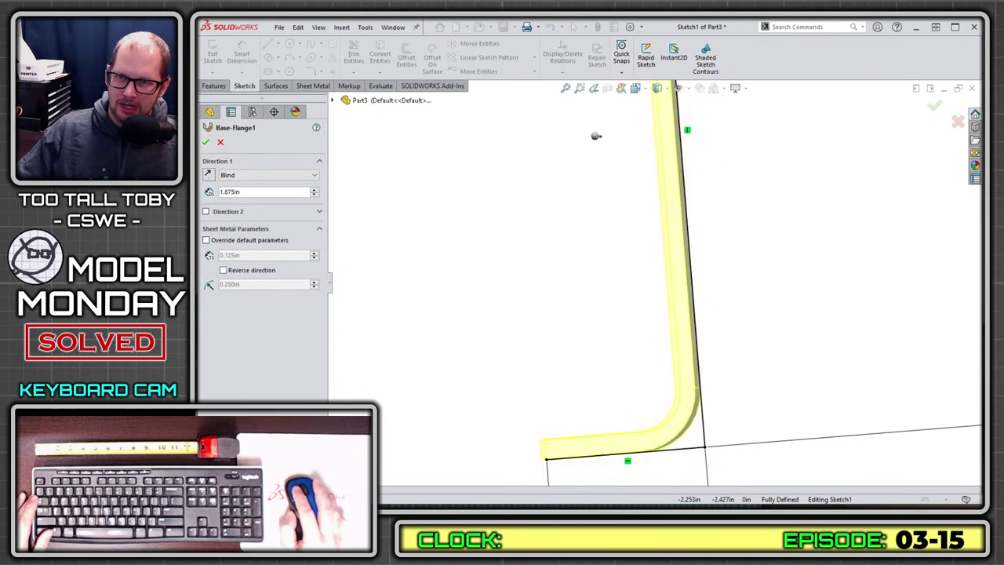
click(206, 143)
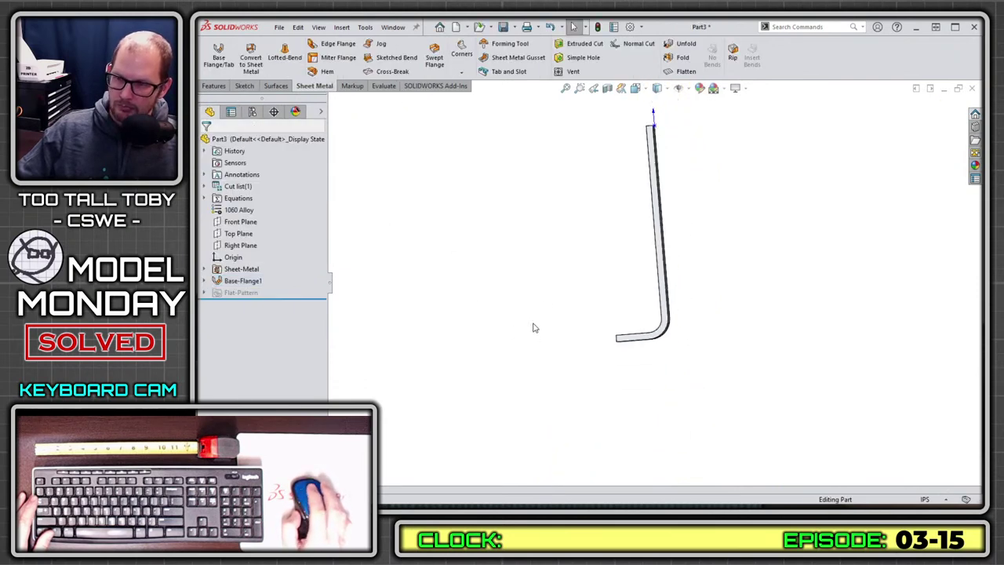
click(773, 270)
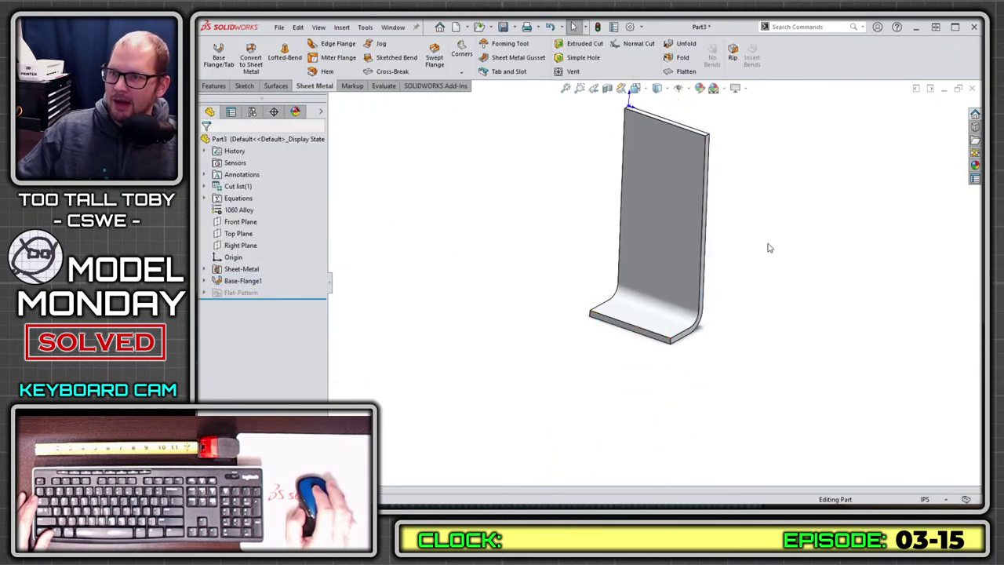
click(709, 169)
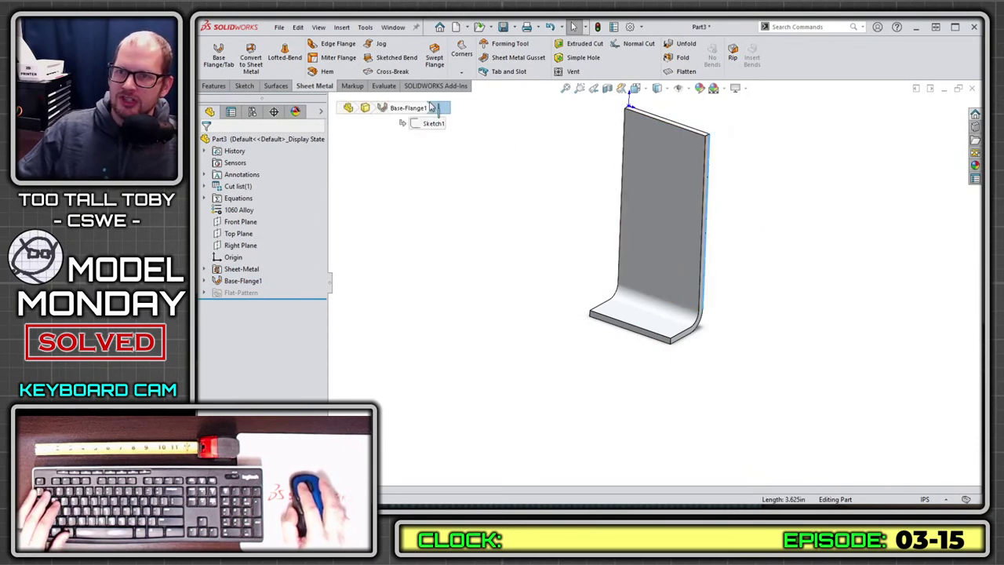
- Add a 90° edge flange 4.900in long on the selected vertical edge of the back panel
click(339, 47)
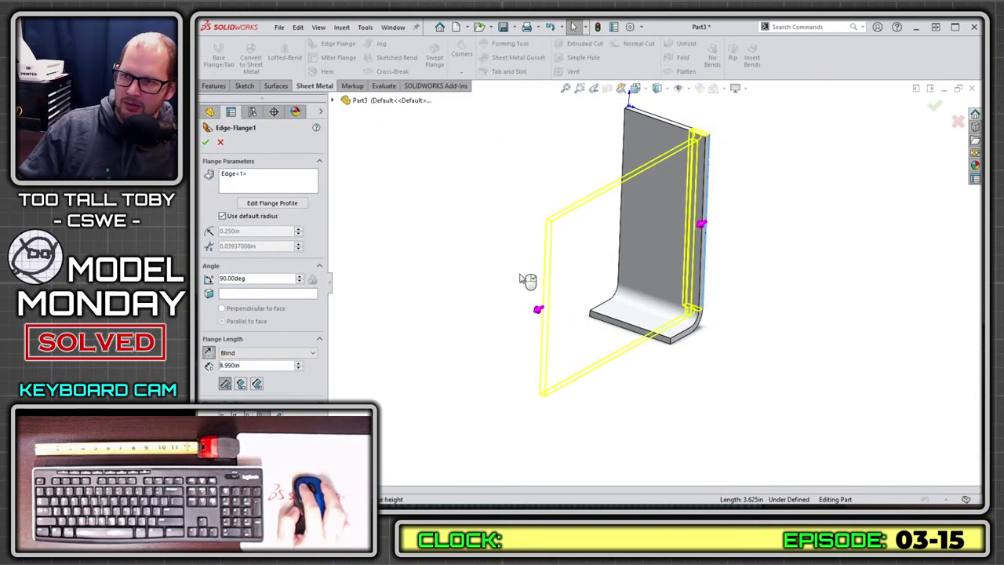
mouse_move(762, 297)
middle_down()
mouse_move(695, 253)
mouse_move(625, 250)
mouse_move(616, 258)
middle_up()
scroll(598, 335, down, 4)
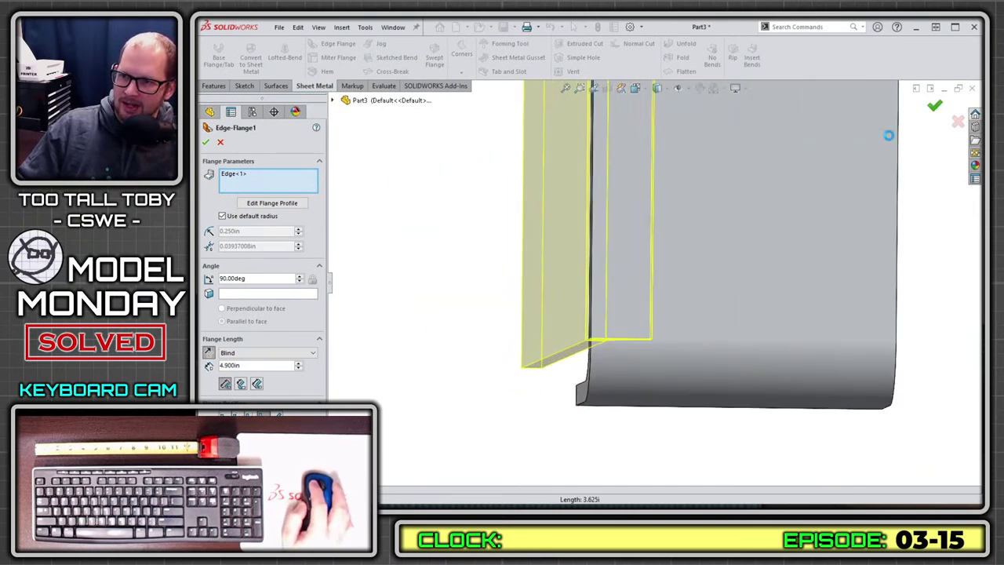
click(935, 106)
middle_drag(581, 322, 595, 347)
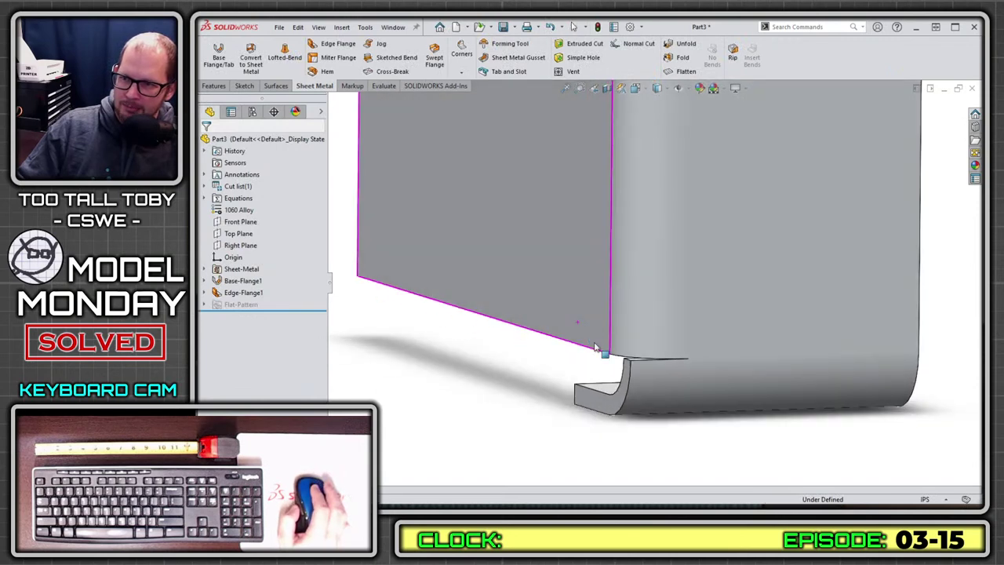
- Edit Edge-Flange1 and set its flange position to Bend Outside
click(658, 331)
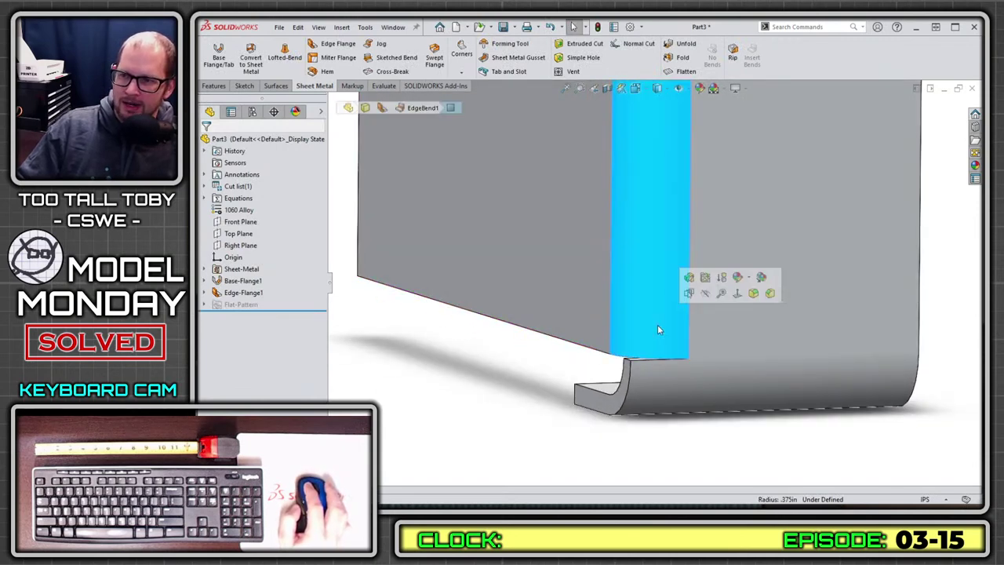
click(248, 292)
click(271, 260)
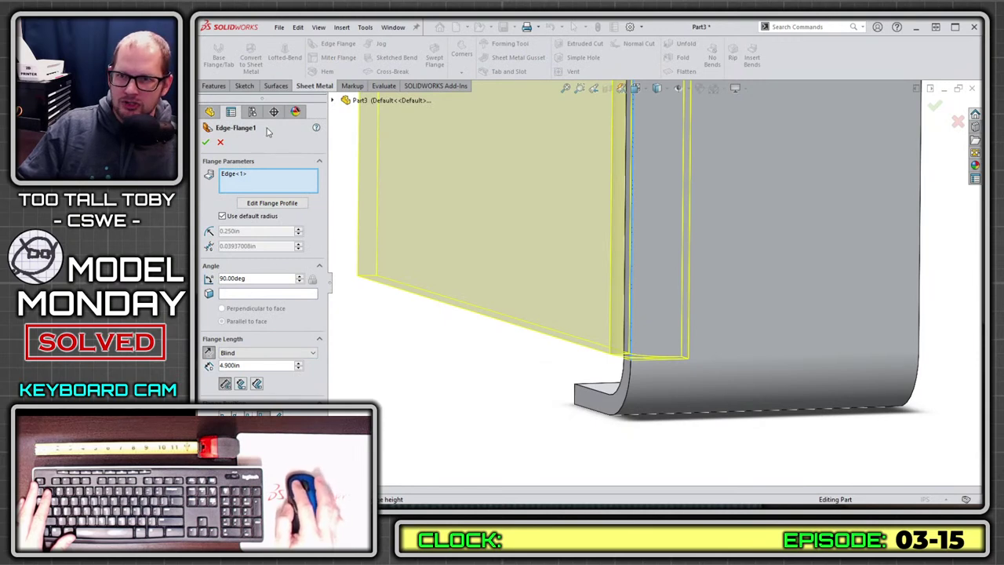
click(319, 266)
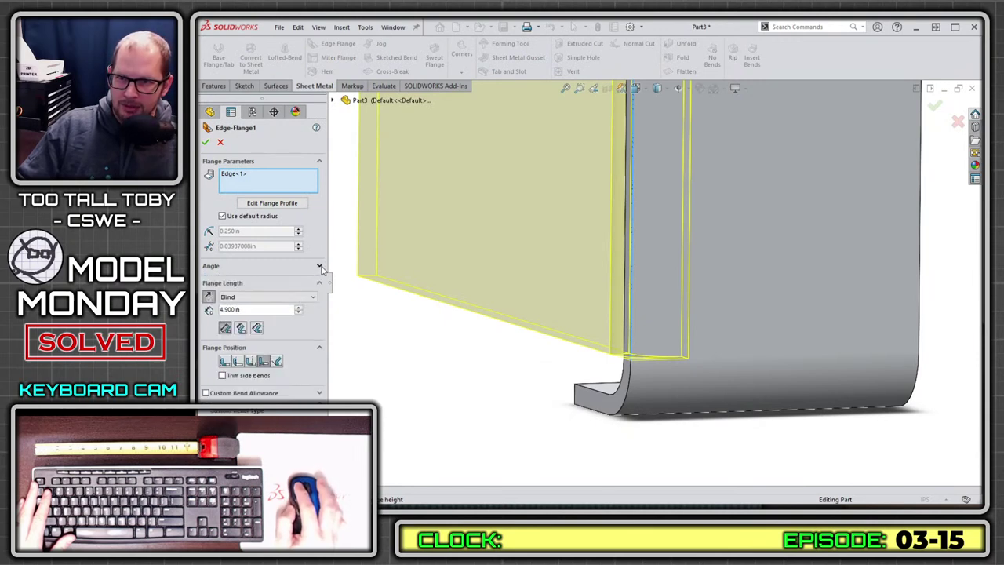
click(226, 363)
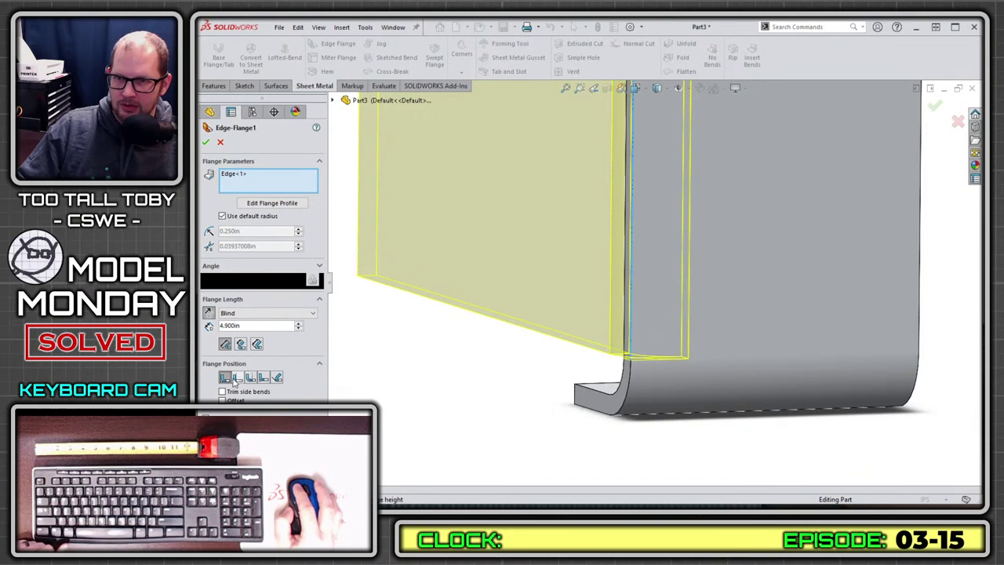
click(238, 377)
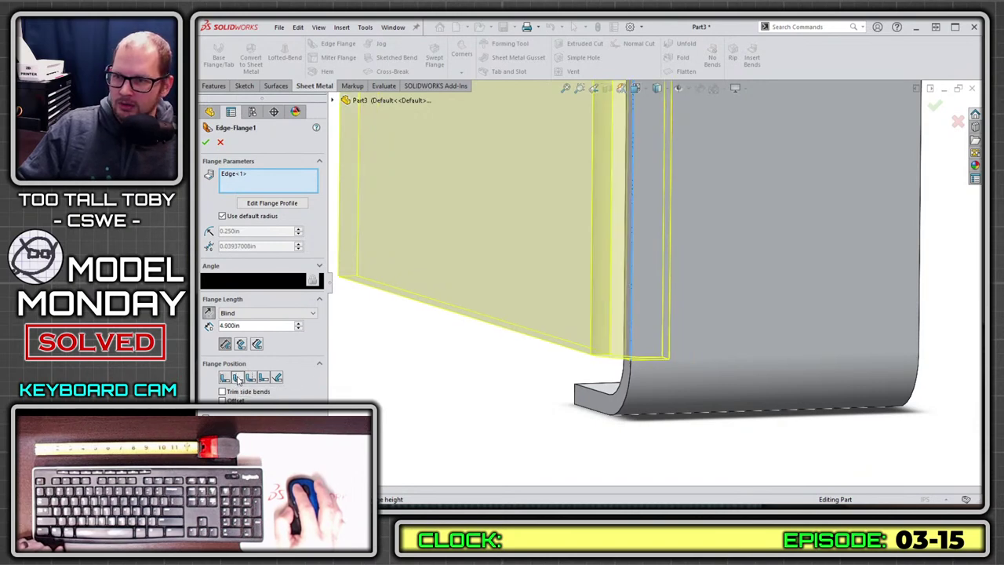
key(ctrl+1)
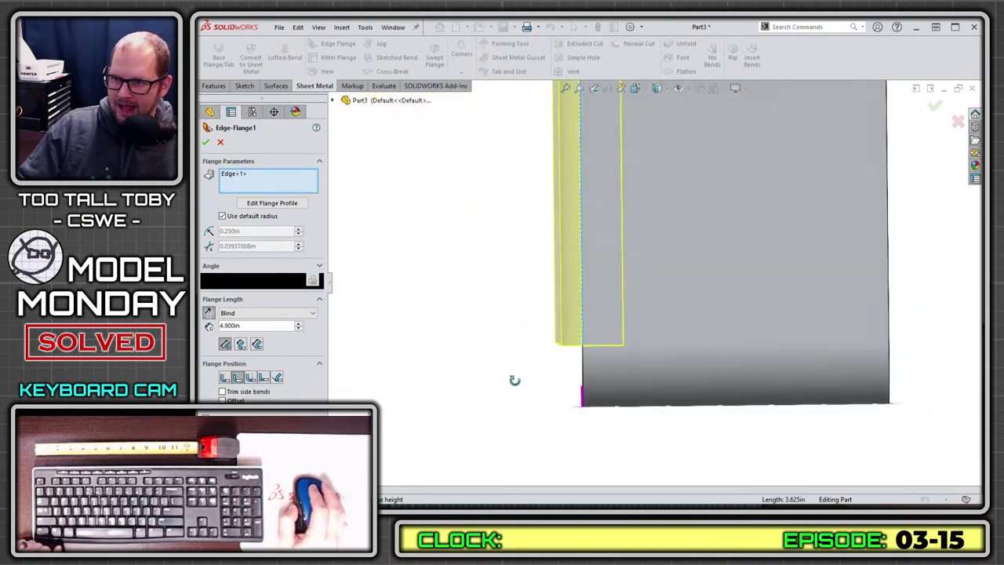
click(224, 378)
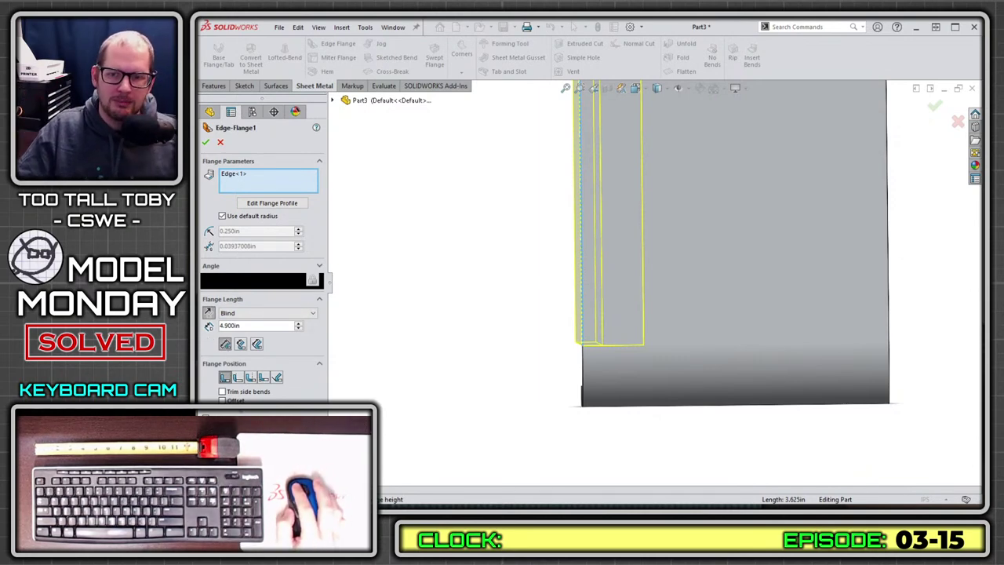
click(238, 379)
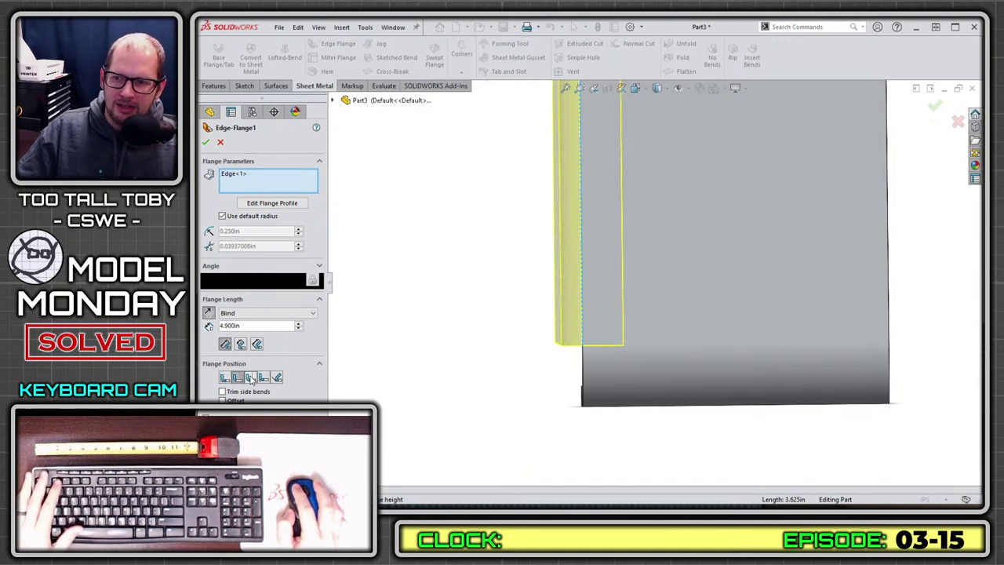
click(250, 378)
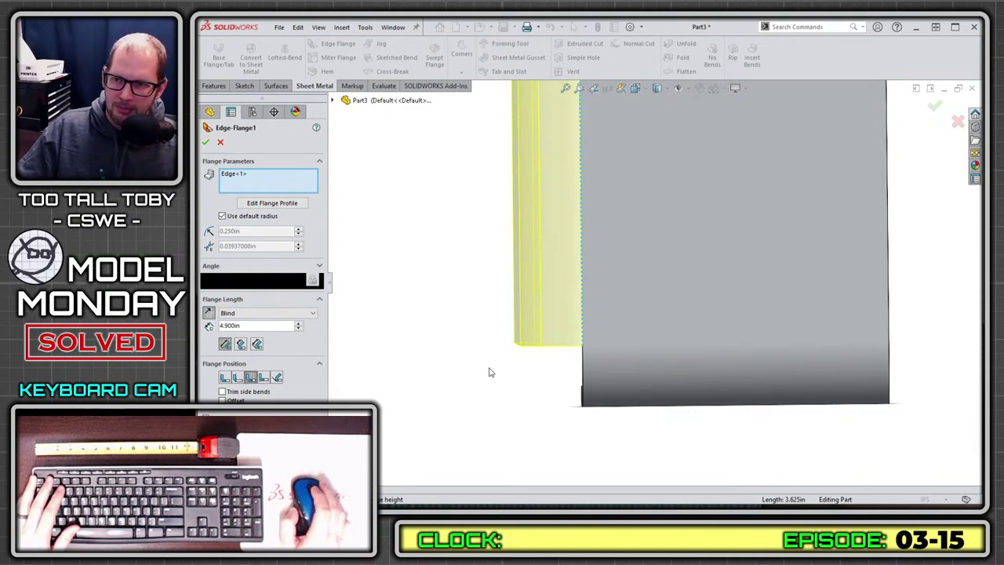
middle_drag(489, 372, 635, 197)
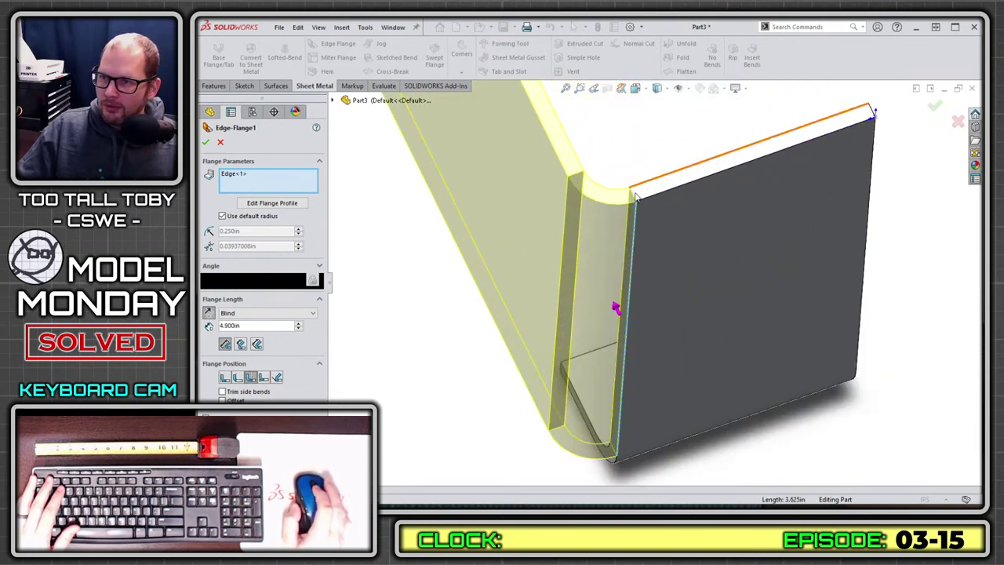
scroll(674, 235, up, 5)
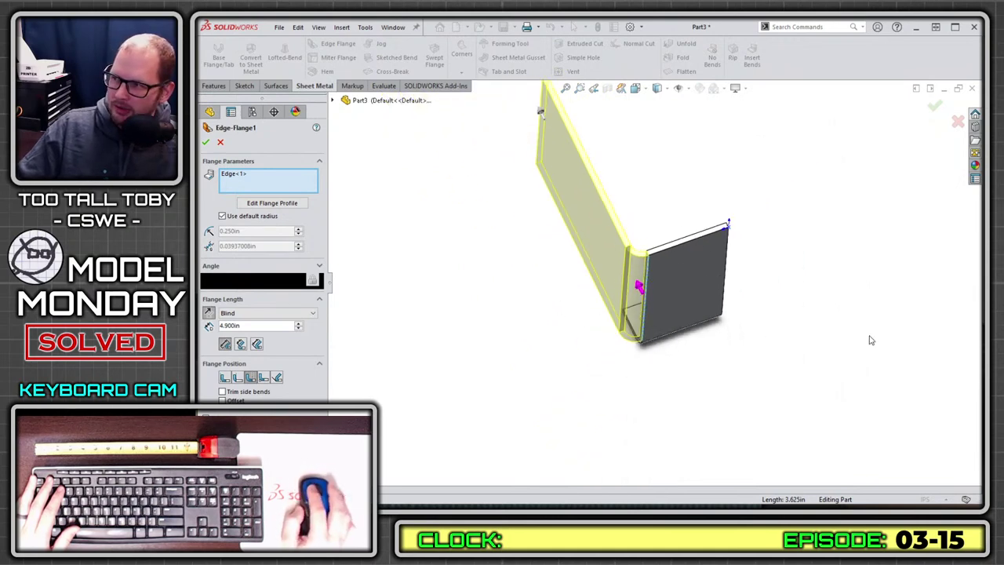
mouse_move(694, 291)
middle_down()
mouse_move(722, 232)
mouse_move(732, 258)
mouse_move(681, 277)
mouse_move(706, 284)
mouse_move(708, 273)
mouse_move(696, 280)
middle_up()
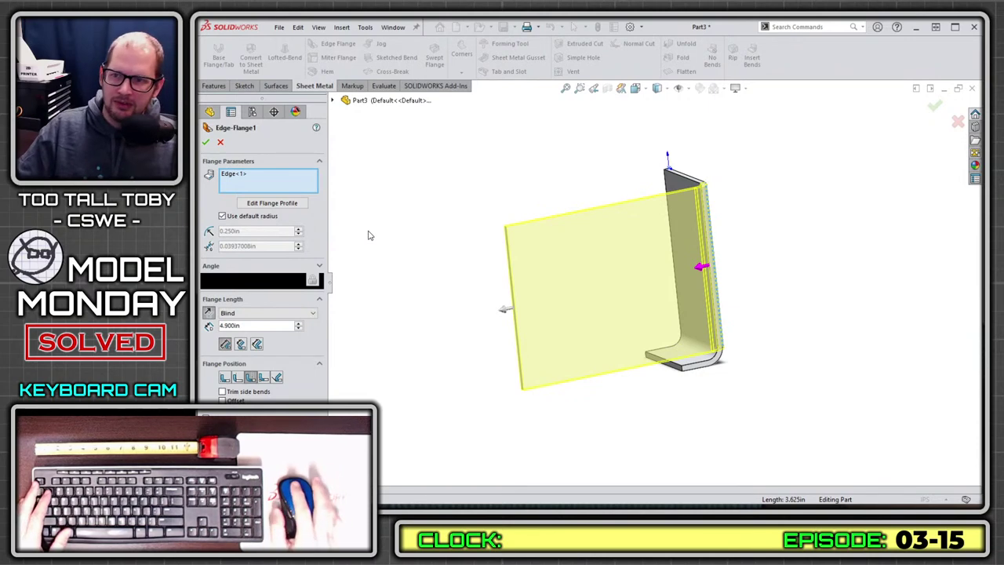
click(263, 203)
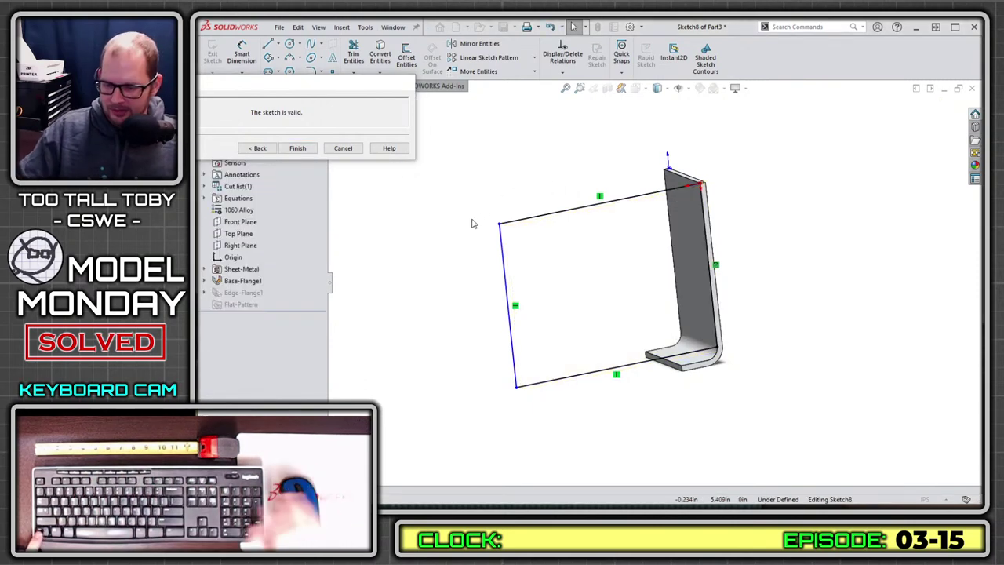
key(ctrl+8)
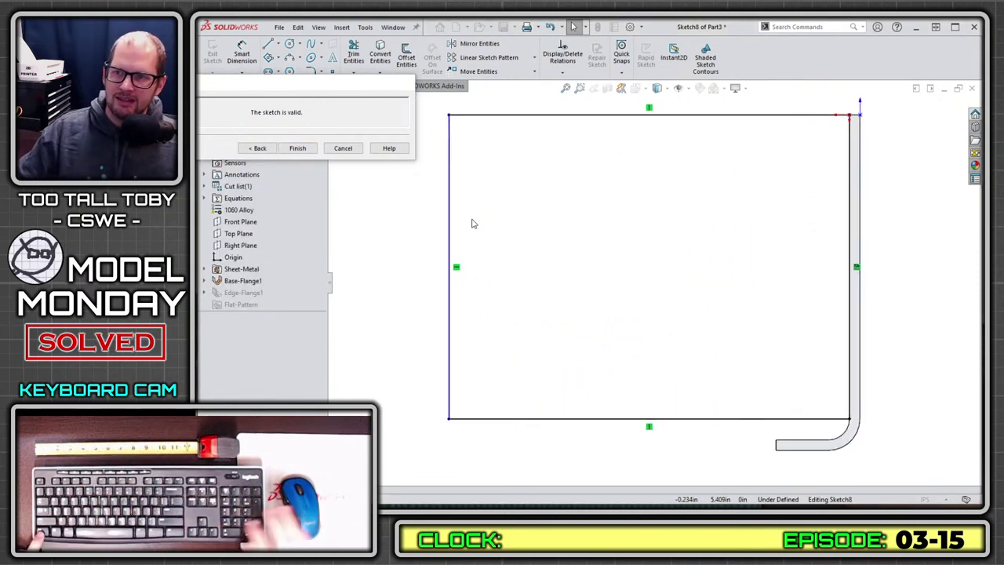
key(z)
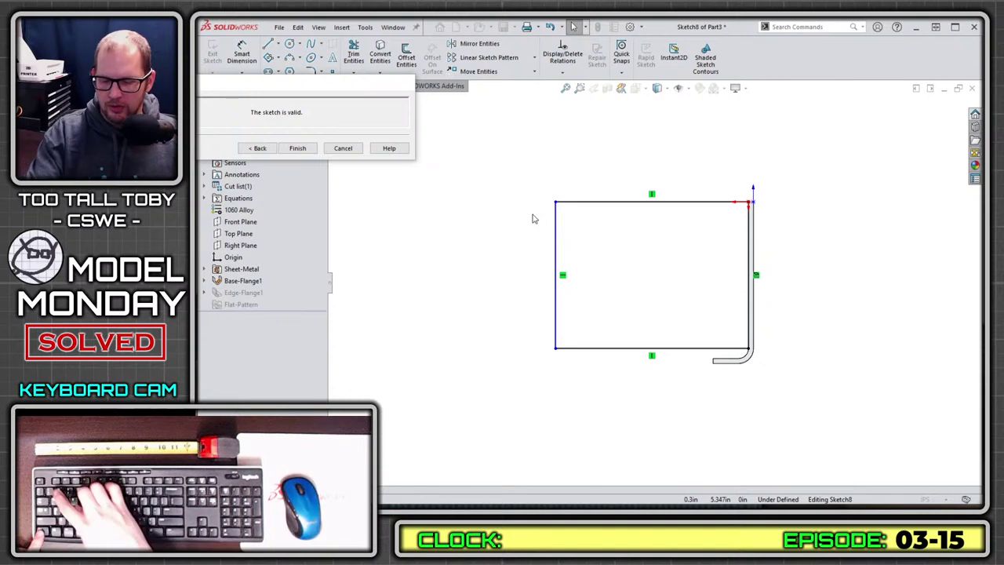
key(ctrl+1)
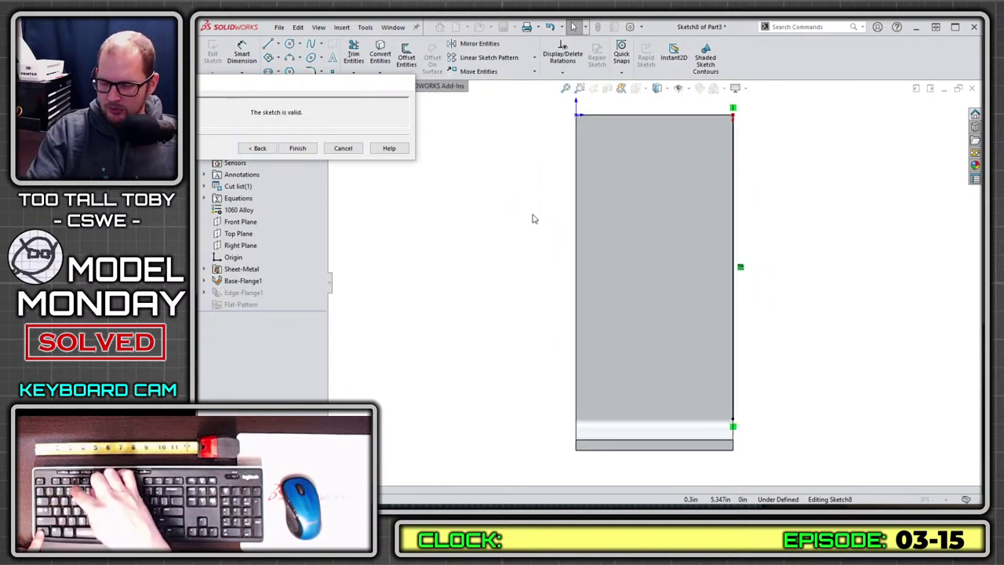
key(ctrl+8)
key(ctrl+5)
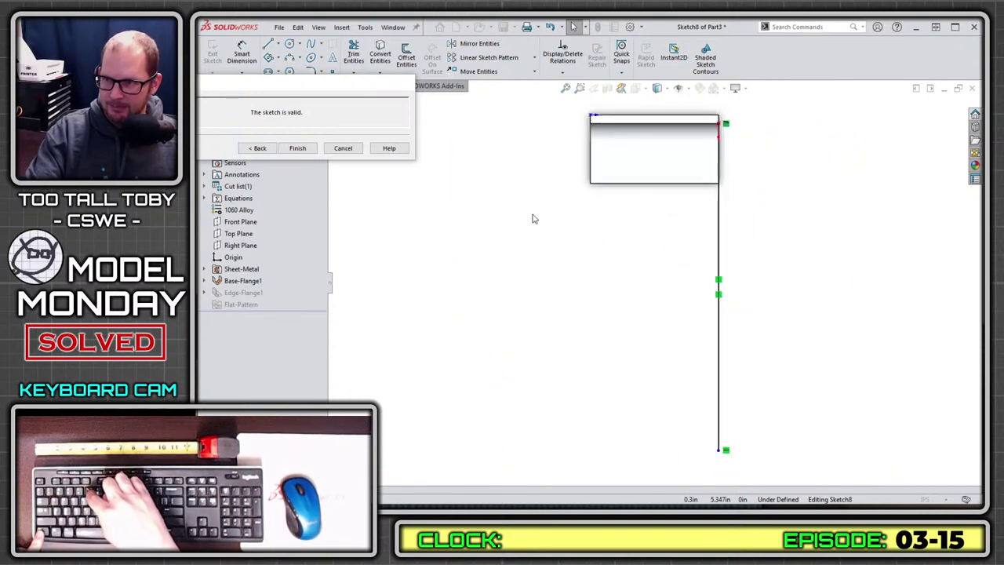
key(ctrl+7)
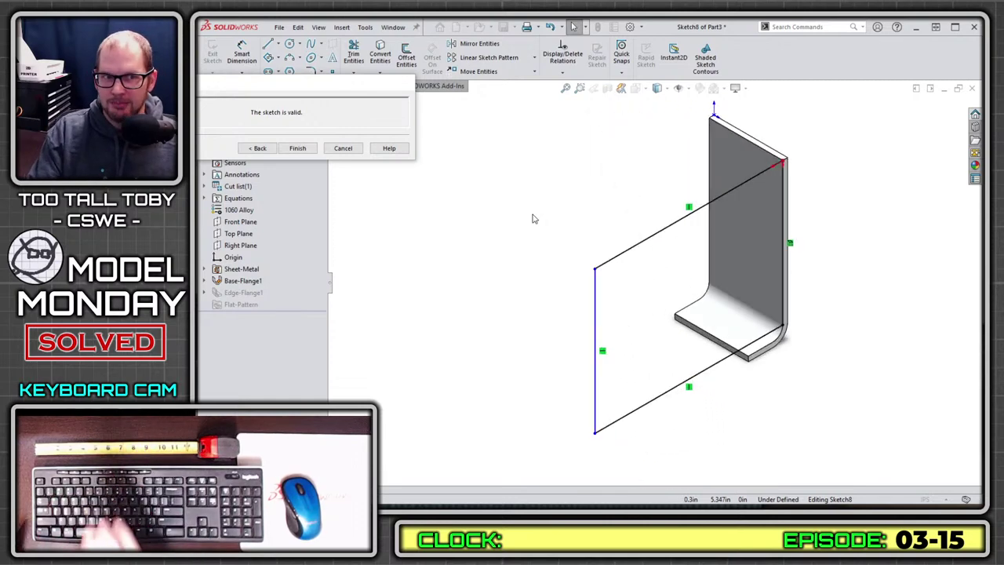
key(ctrl+8)
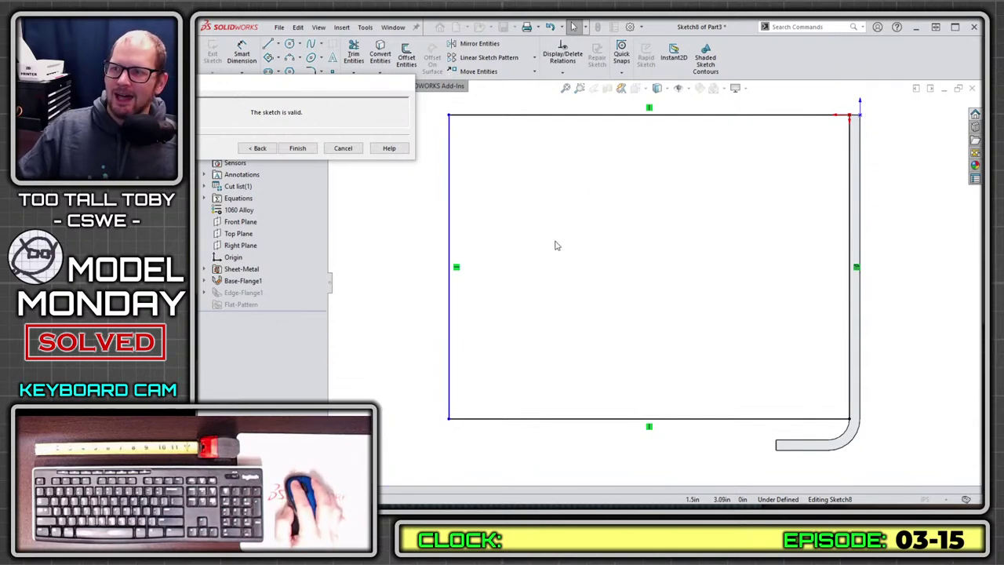
- Draw a diagonal line from the rectangle's top edge down to its left edge
key(s)
click(619, 223)
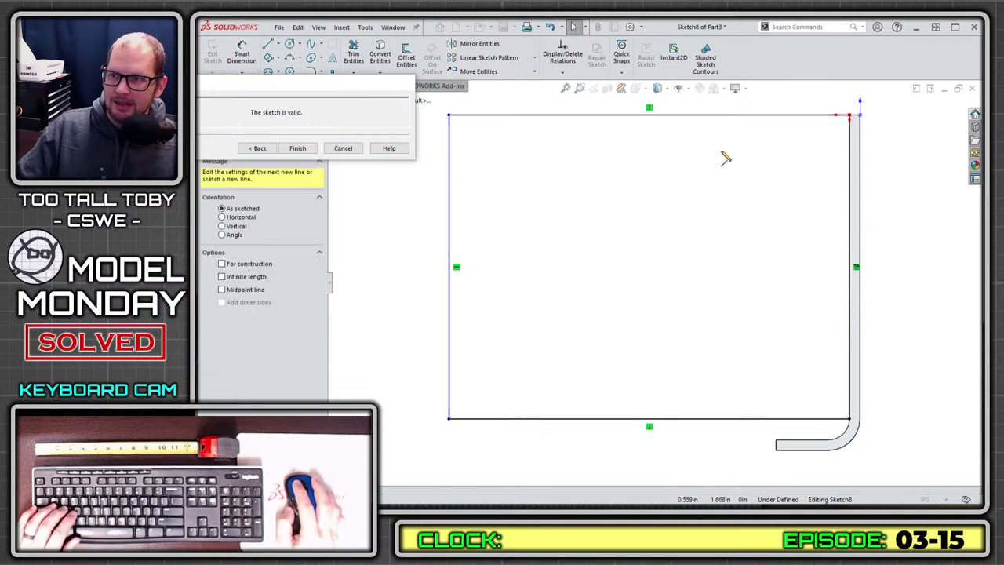
click(740, 117)
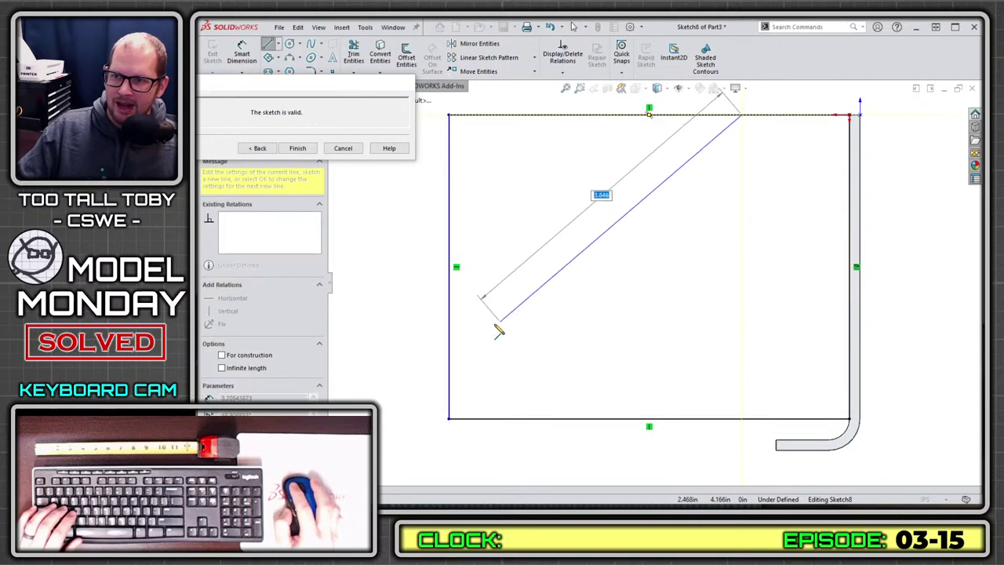
click(453, 357)
key(Escape)
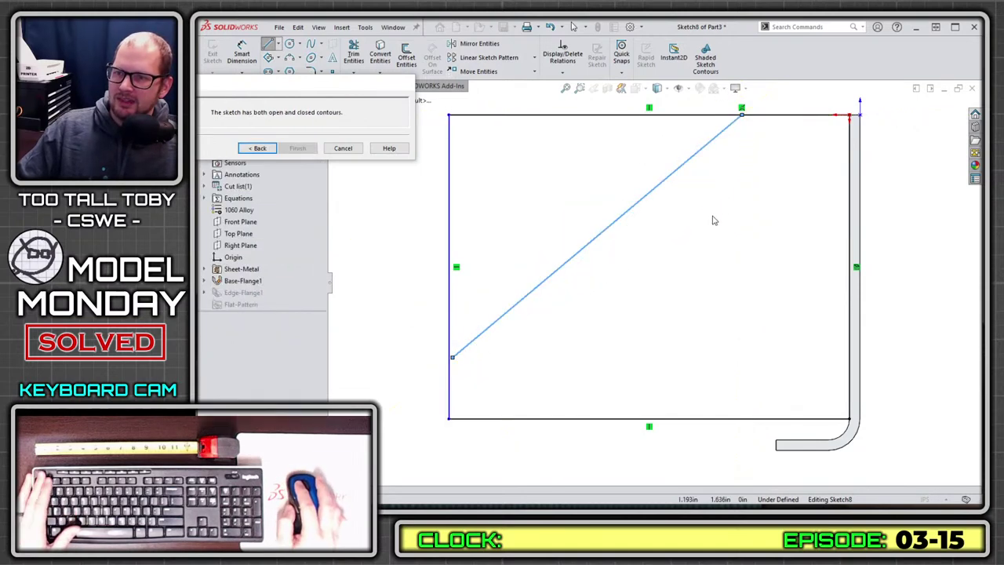
mouse_move(453, 357)
mouse_down()
mouse_move(489, 327)
mouse_move(455, 352)
mouse_move(451, 343)
mouse_up()
key(Escape)
key(f)
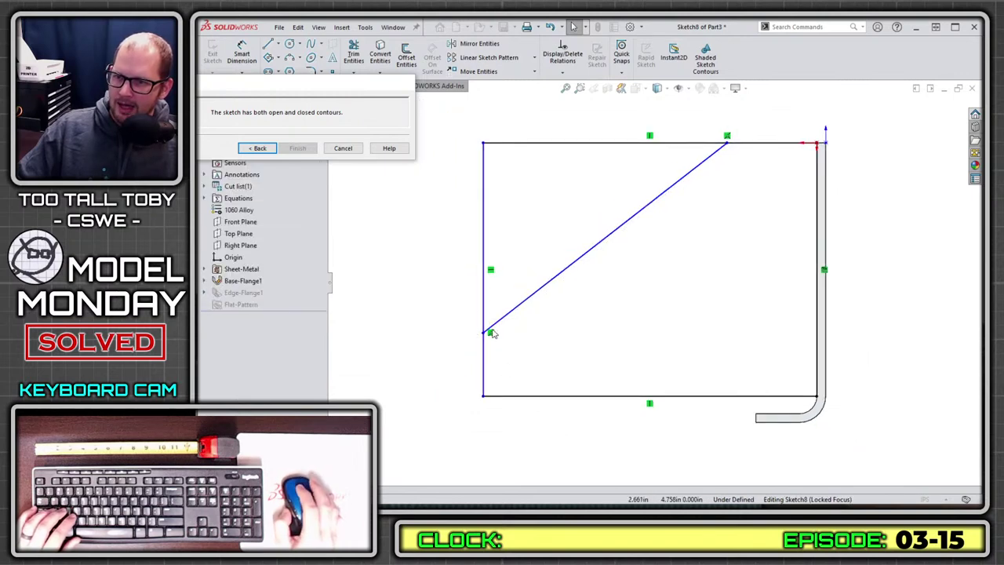
- Dimension the diagonal .375 from the right edge and at 37° to the bottom line
key(s)
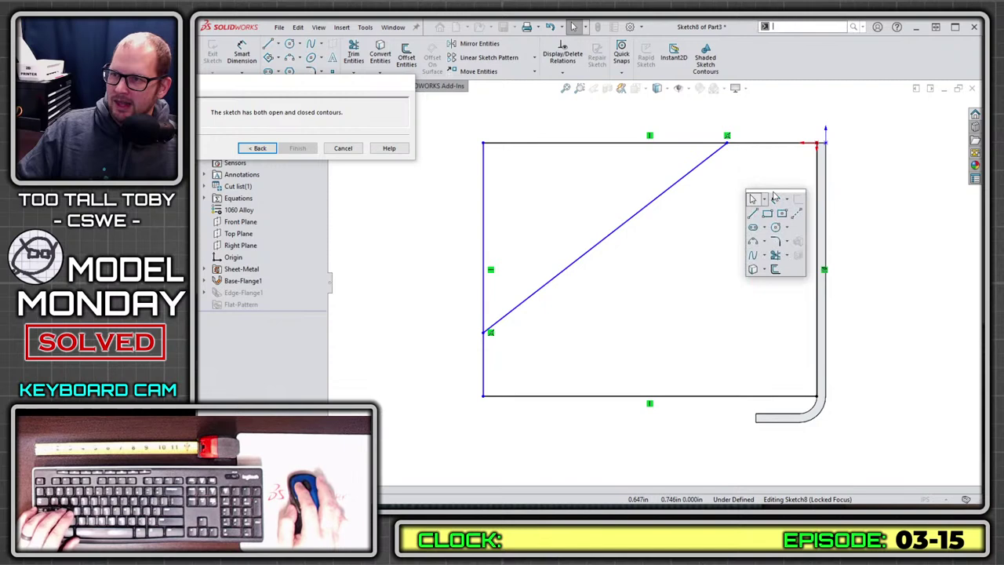
click(775, 197)
click(825, 180)
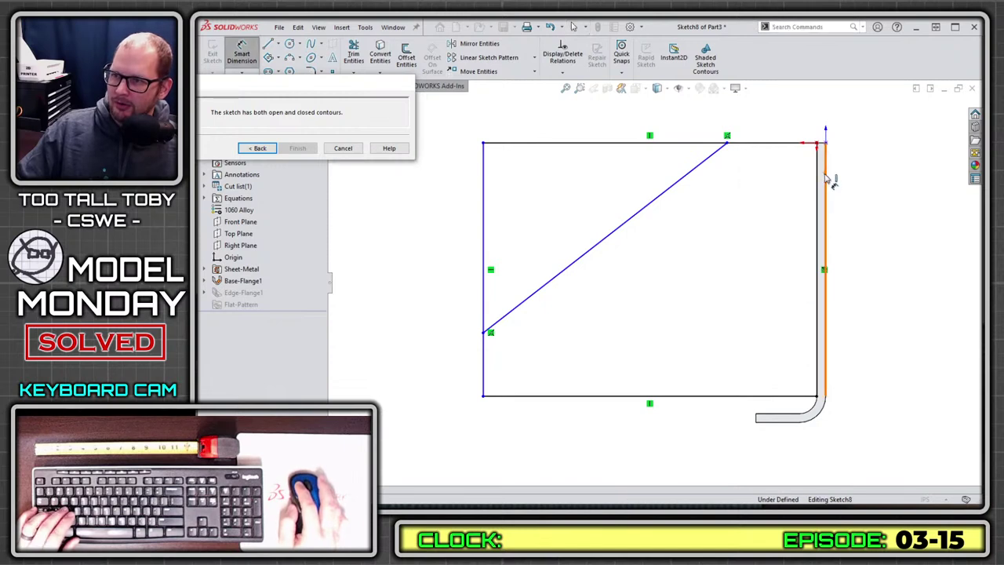
click(726, 142)
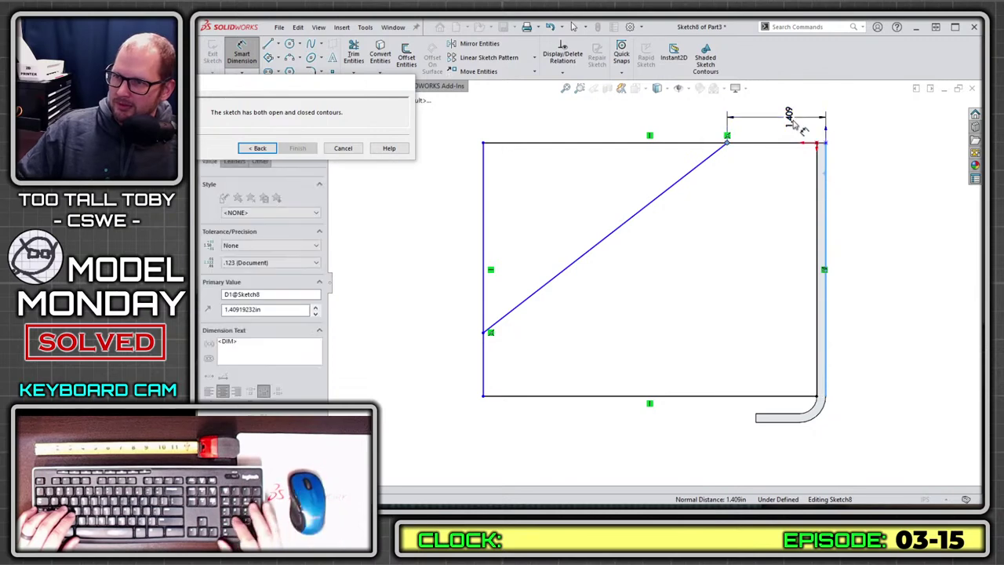
click(798, 126)
text(.375)
key(Return)
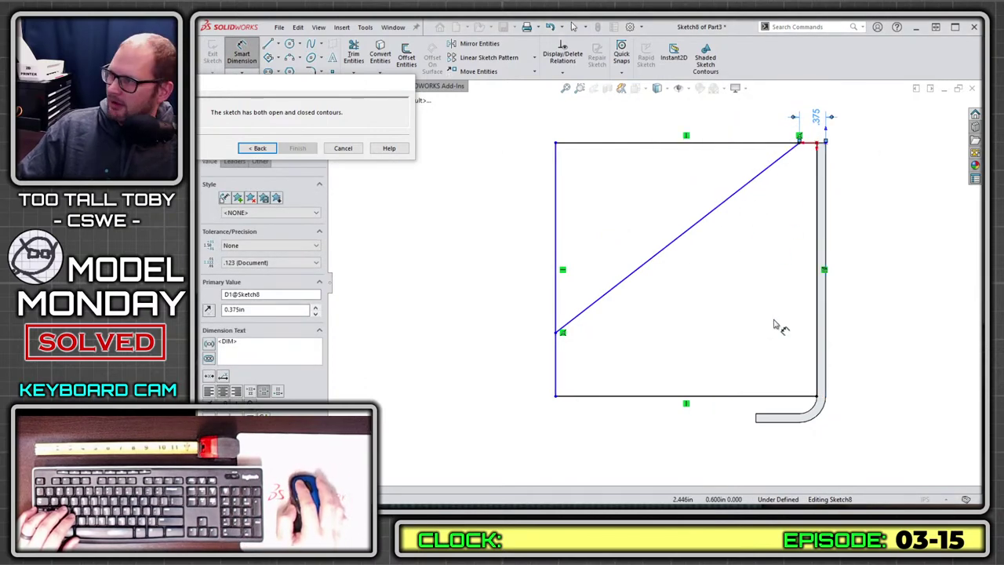
click(724, 397)
click(672, 244)
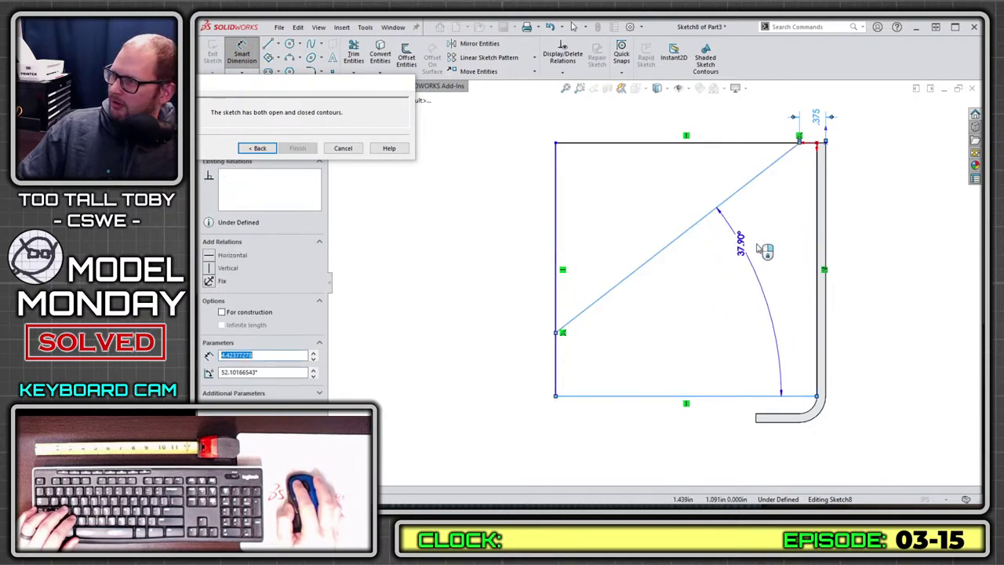
click(772, 268)
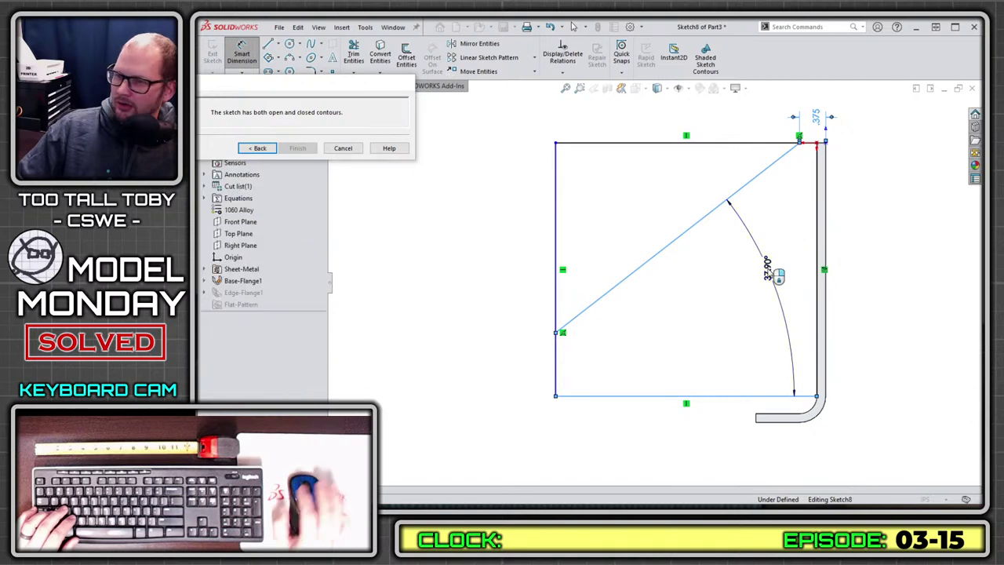
text(37)
key(Return)
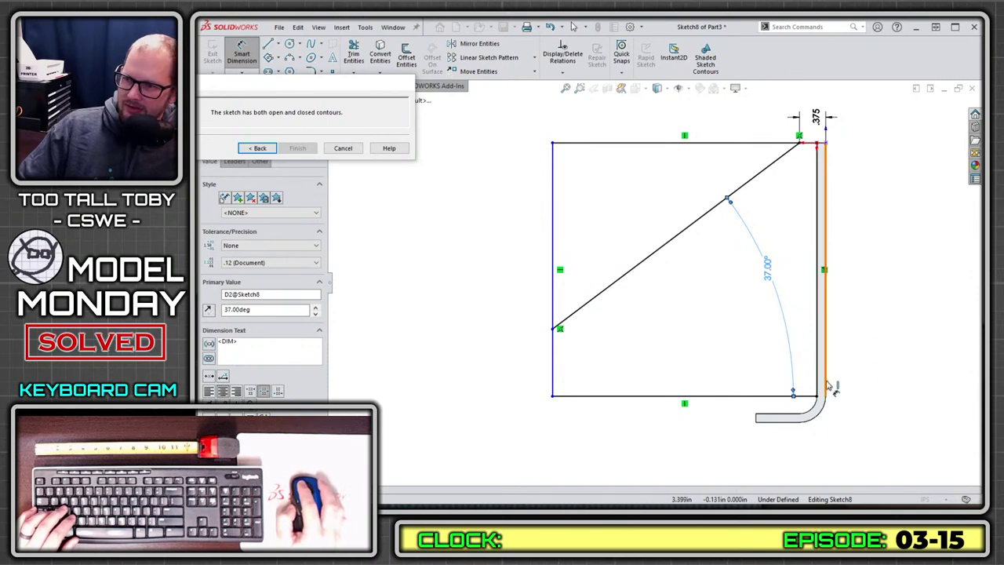
- Dimension the rectangle's width between the vertical lines to 4.000
click(823, 382)
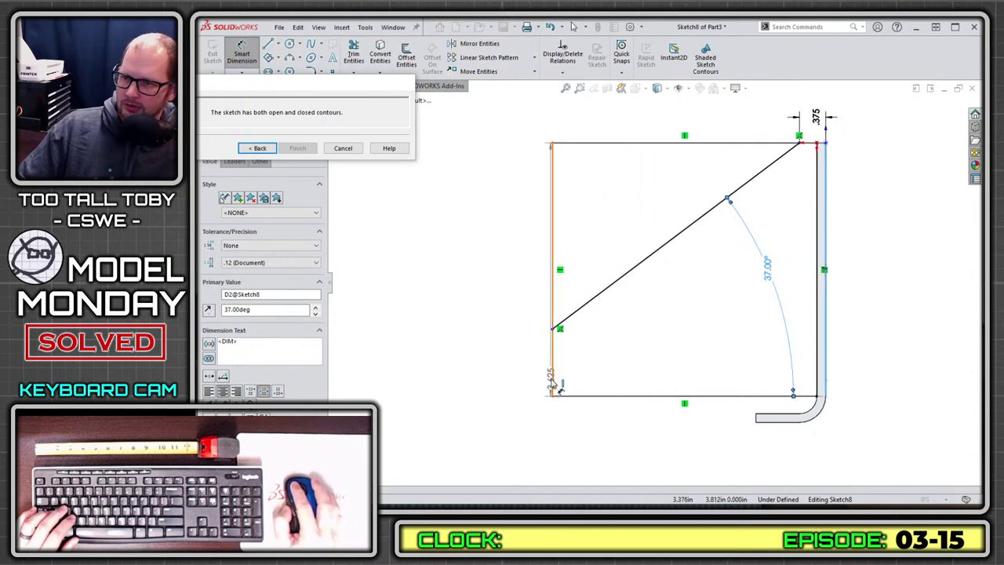
click(552, 377)
click(690, 455)
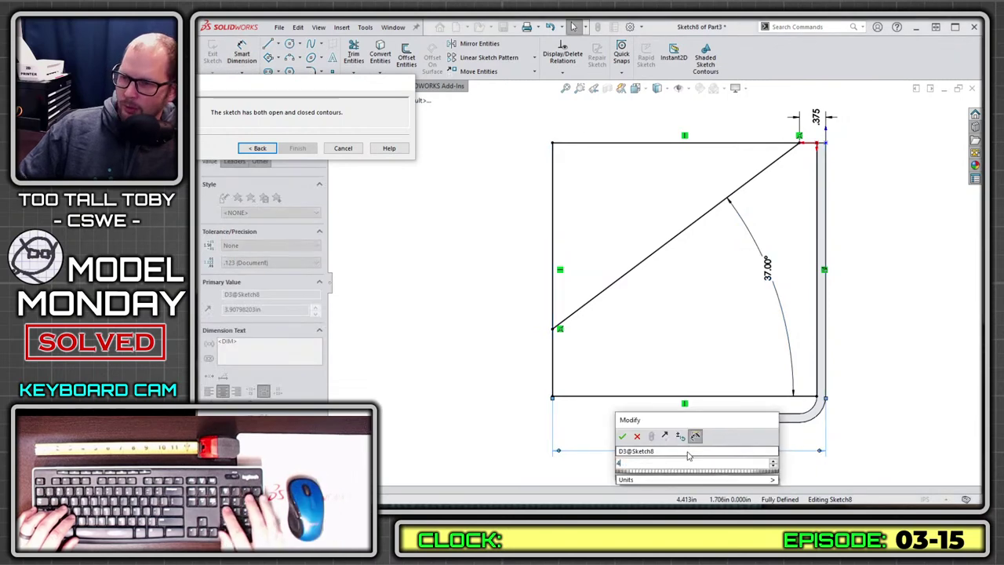
text(4)
key(Return)
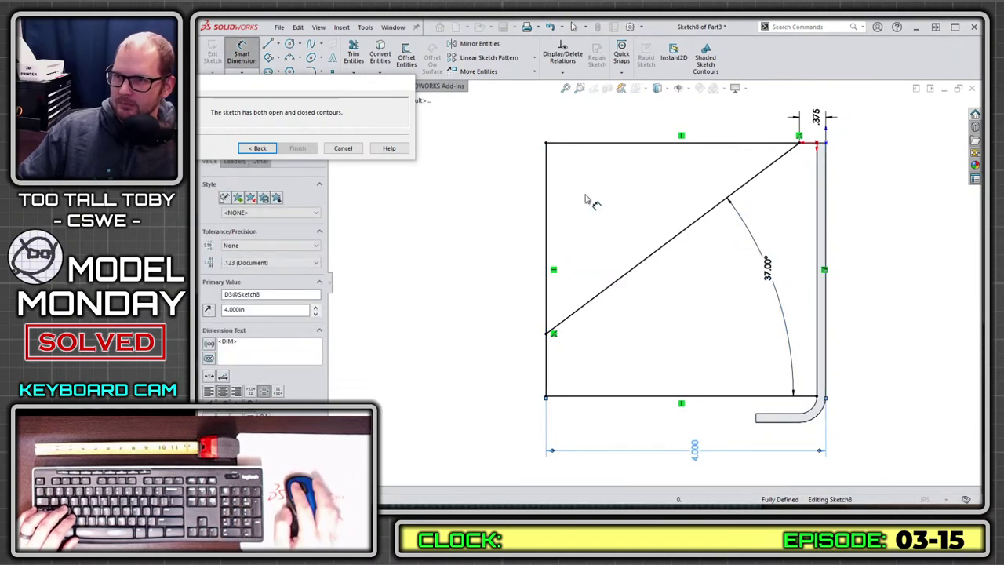
key(s)
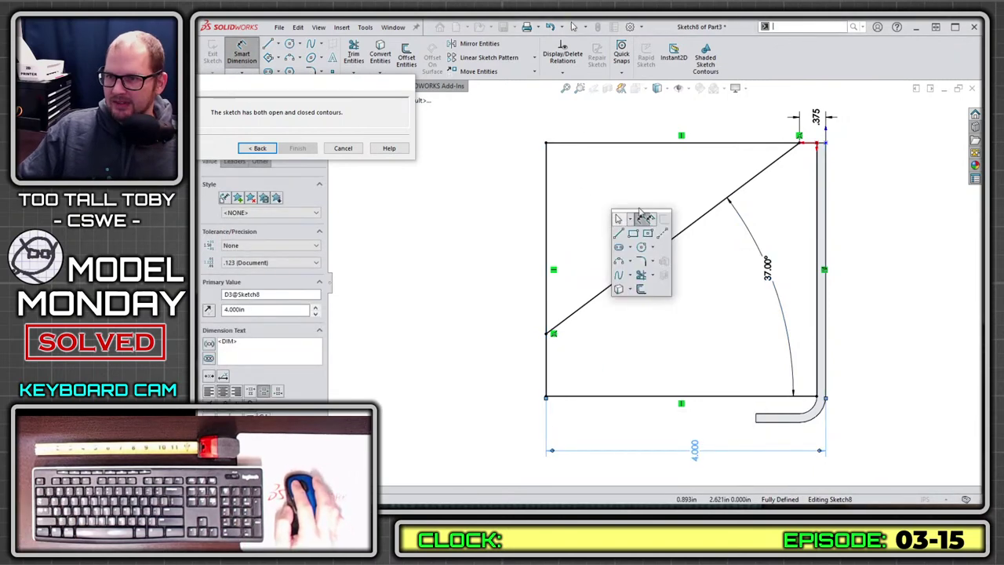
click(642, 275)
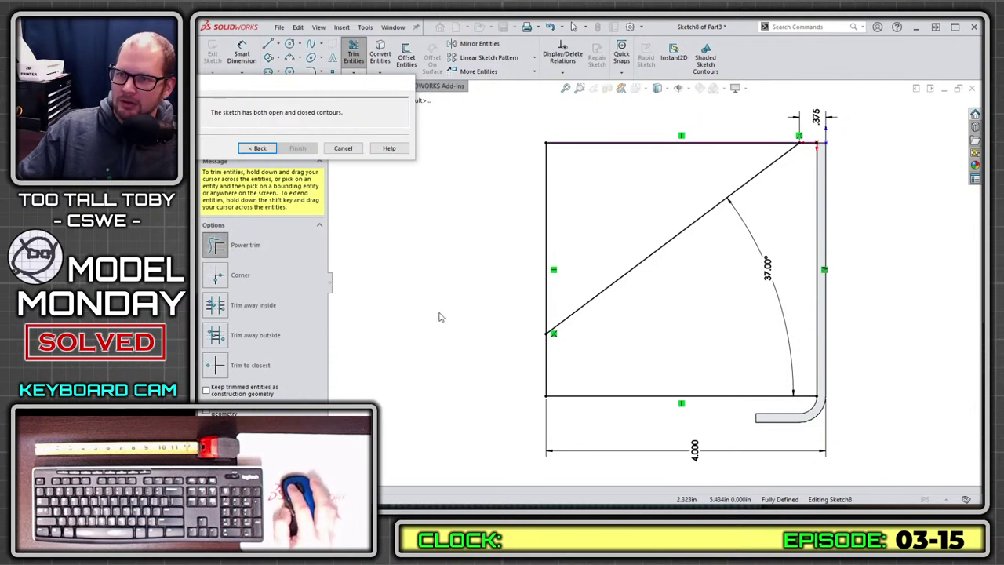
- Trim the flange profile's segments above the diagonal, keeping the diagonal line, to close the profile
drag(439, 317, 458, 271)
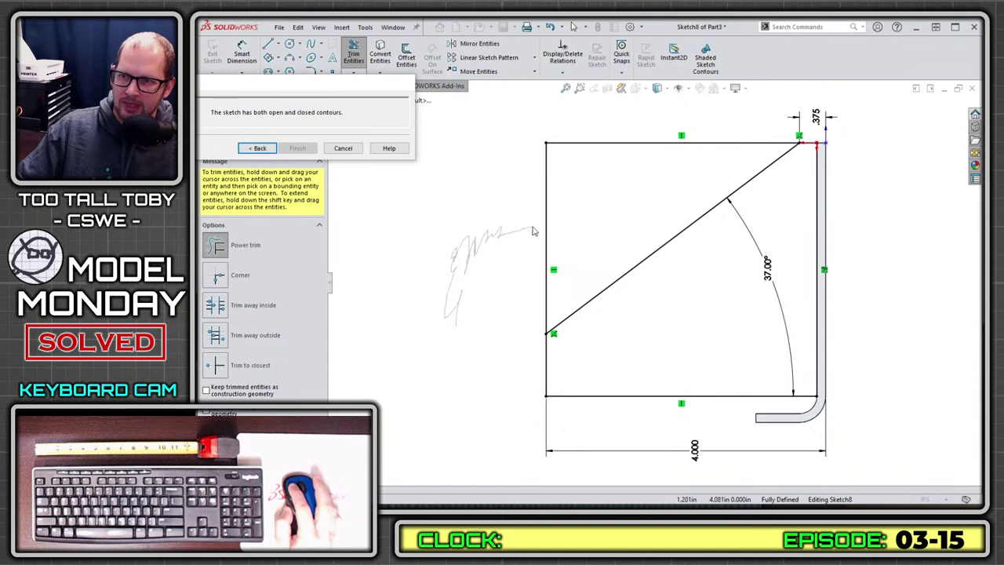
drag(532, 231, 582, 213)
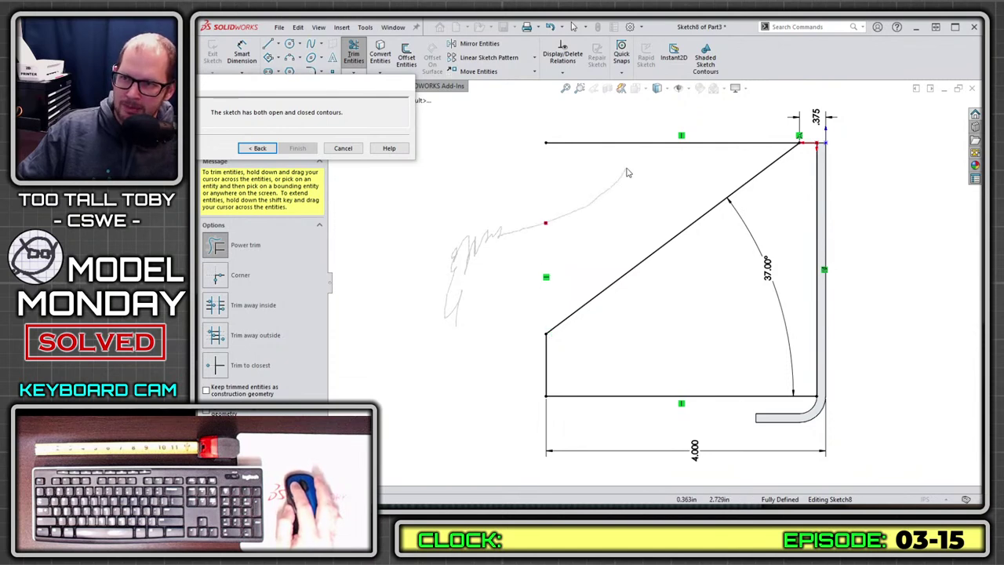
drag(627, 171, 632, 129)
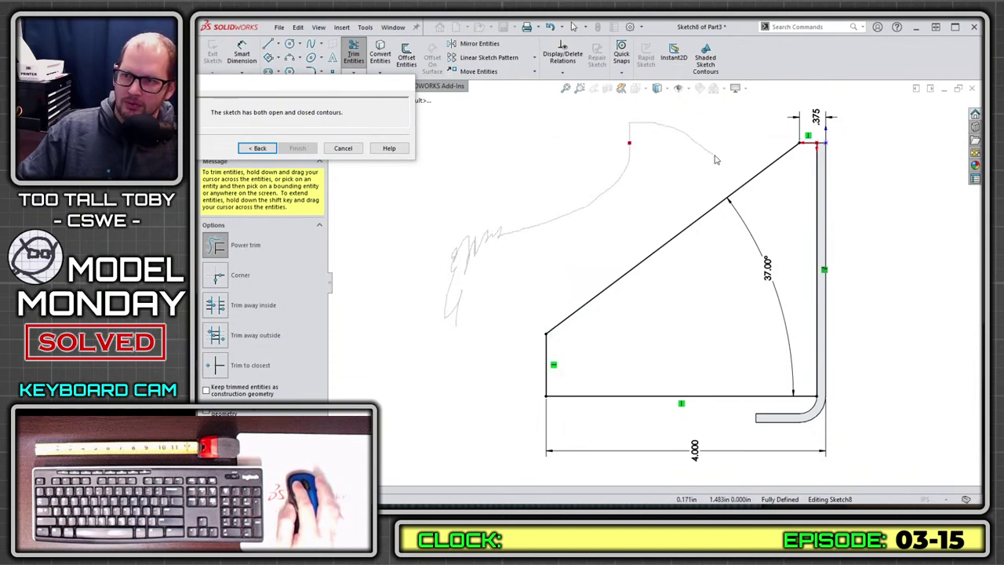
mouse_move(702, 212)
mouse_down()
mouse_move(667, 245)
mouse_move(684, 303)
mouse_up()
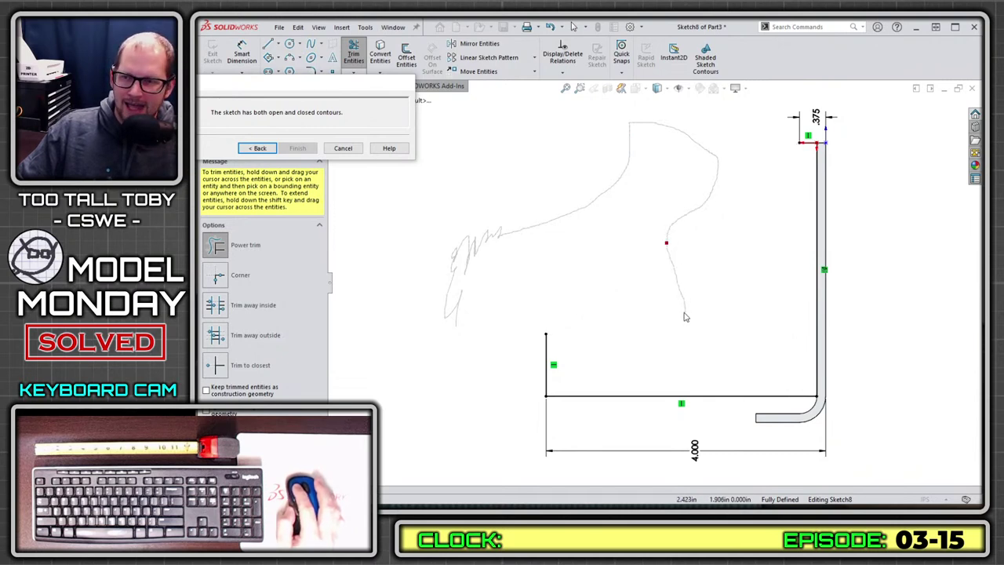
key(ctrl+z)
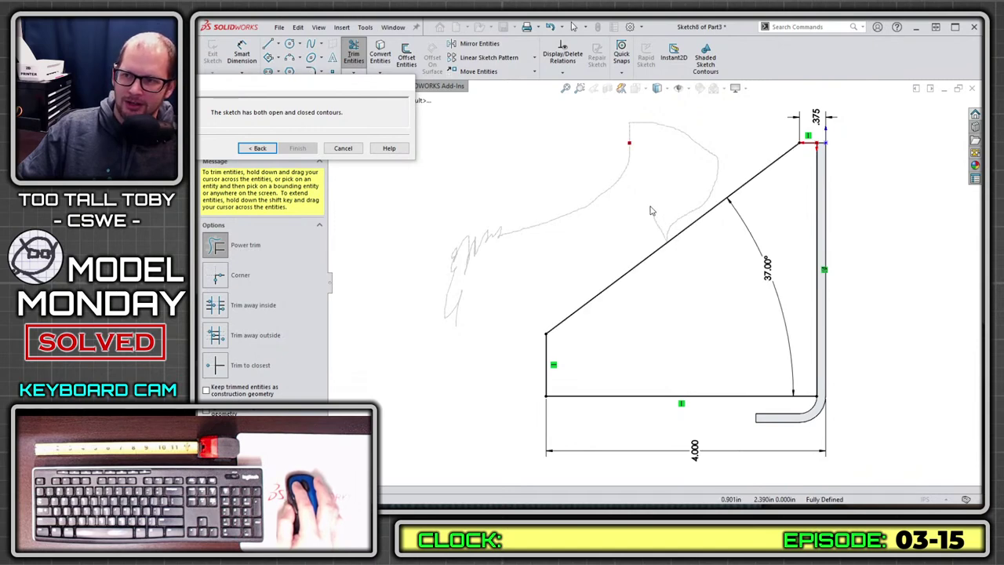
drag(649, 210, 654, 175)
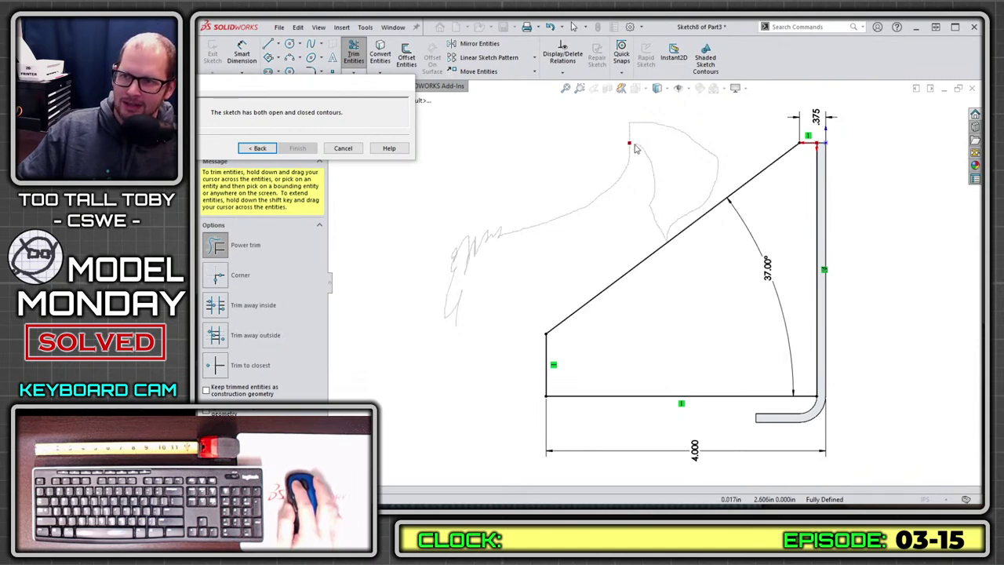
mouse_move(628, 144)
mouse_down()
mouse_move(567, 213)
mouse_move(477, 275)
mouse_up()
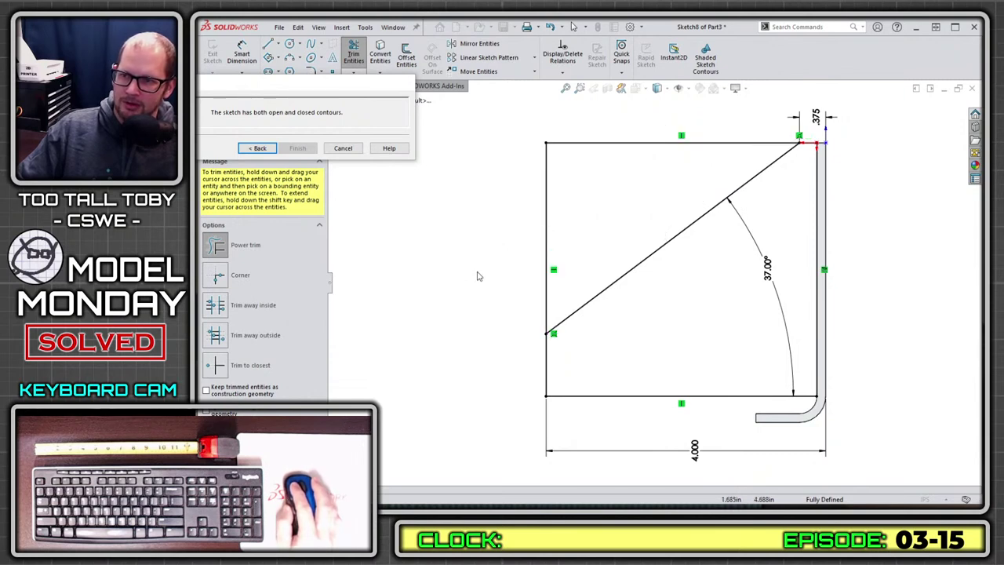
mouse_move(625, 110)
mouse_down()
mouse_move(528, 230)
mouse_move(639, 338)
mouse_up()
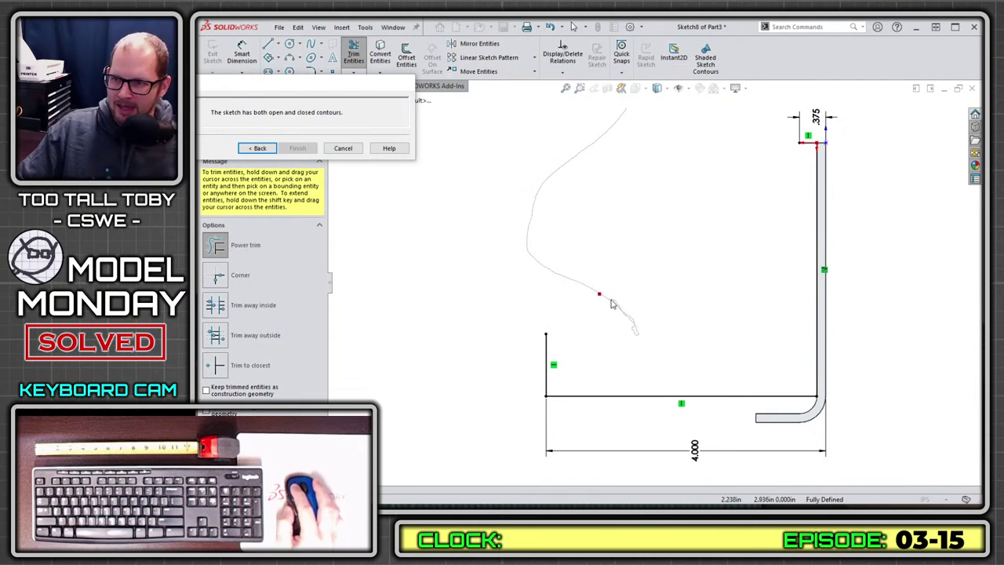
key(ctrl+z)
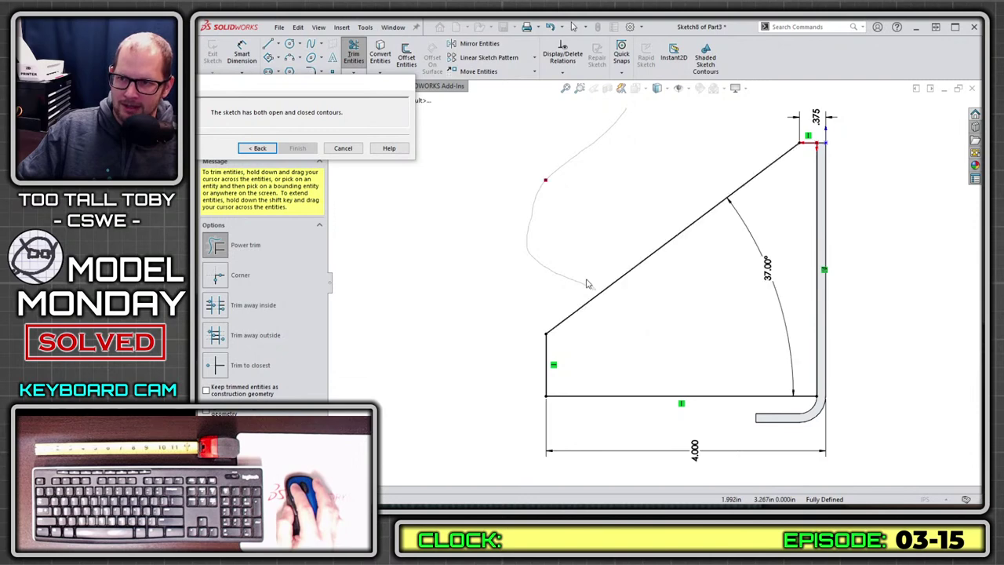
drag(587, 284, 563, 254)
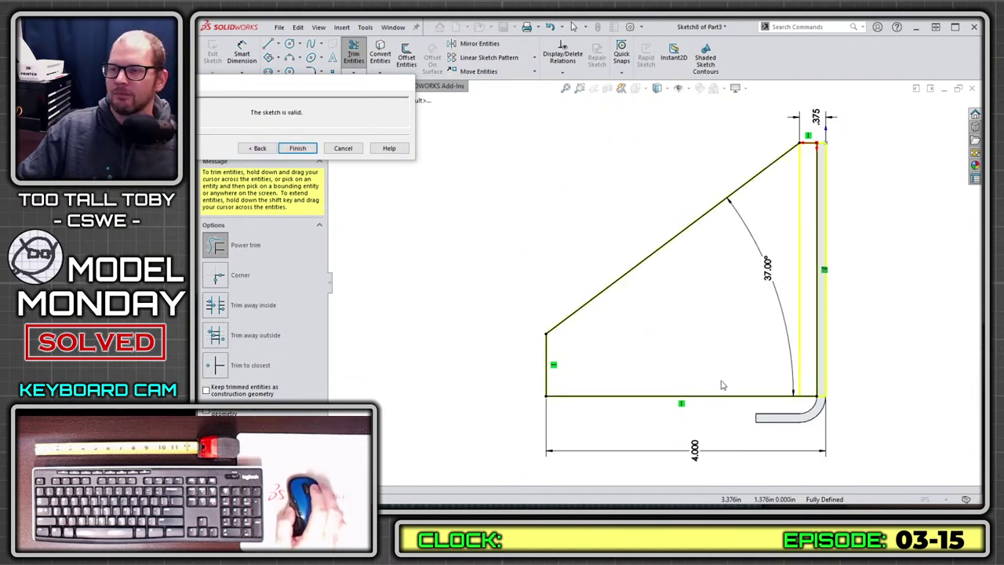
- Accept the trimmed Edge-Flange1 profile and inspect the sloped side wall
middle_drag(680, 345, 794, 318)
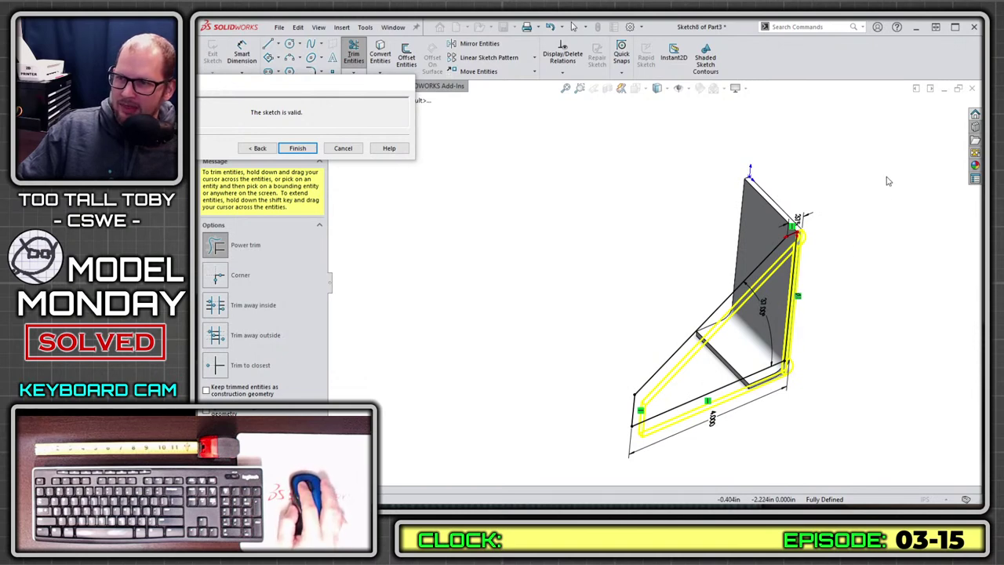
click(298, 147)
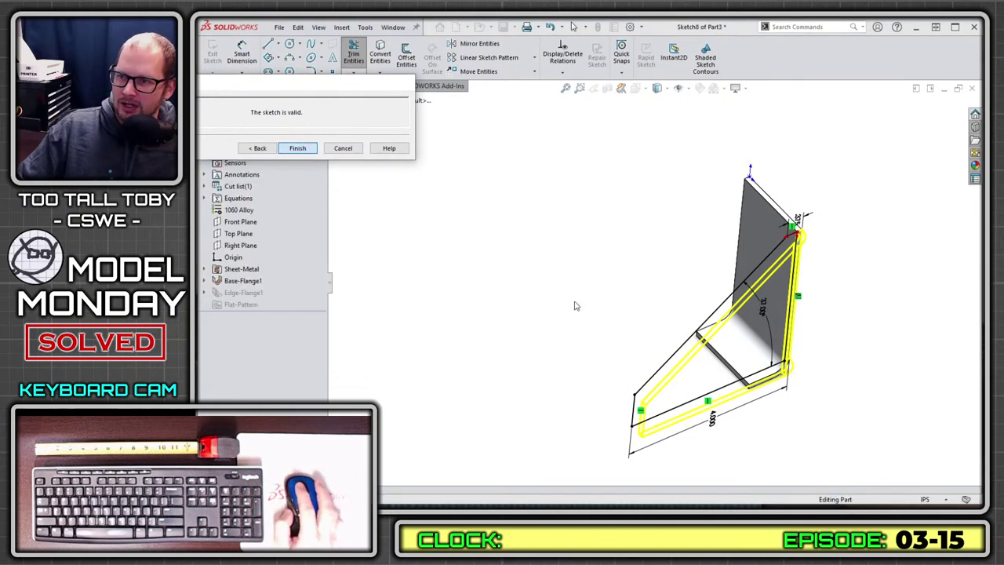
middle_drag(604, 349, 732, 385)
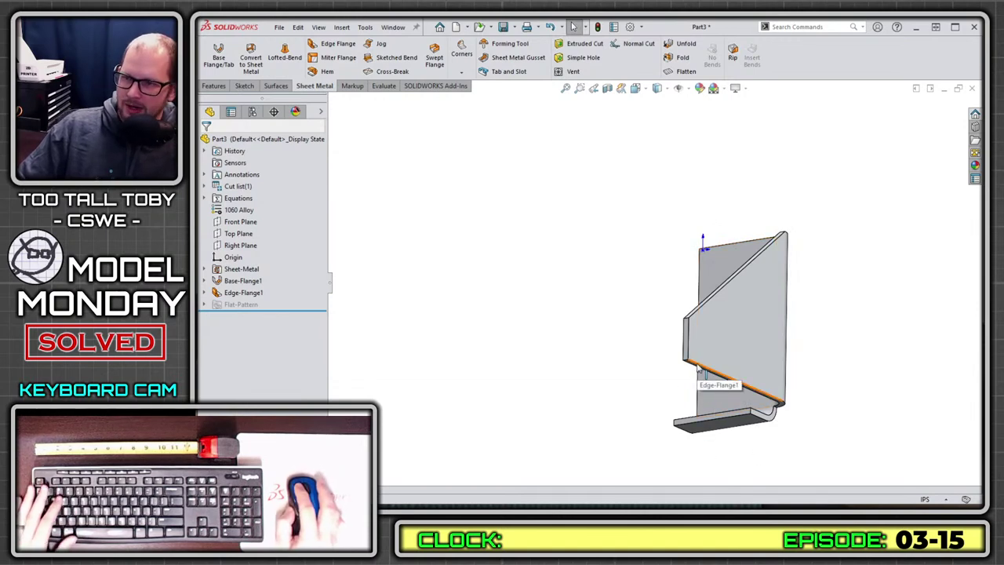
- Start an edge flange on the bracket's bottom edge with a 2.600in blind length
click(701, 373)
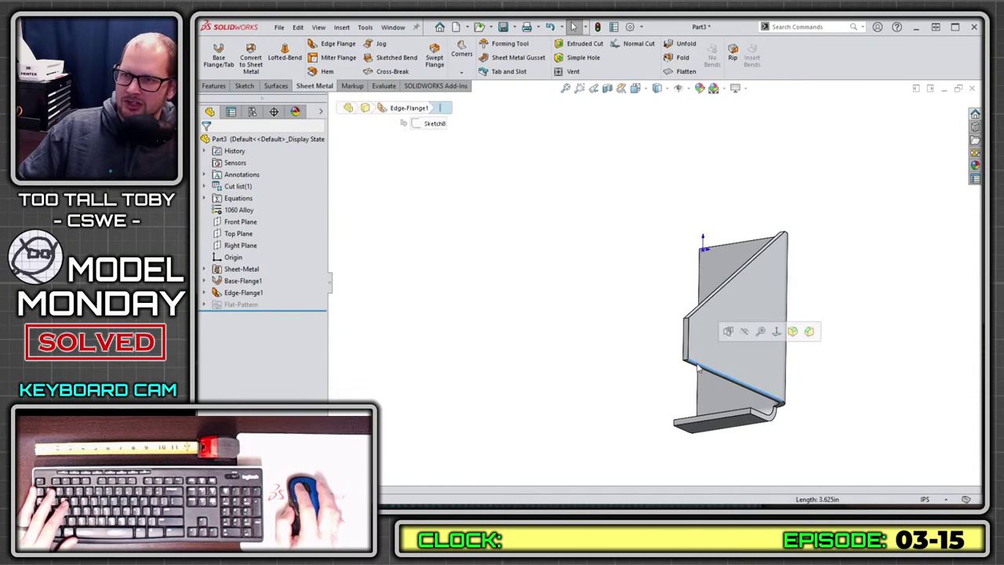
click(339, 45)
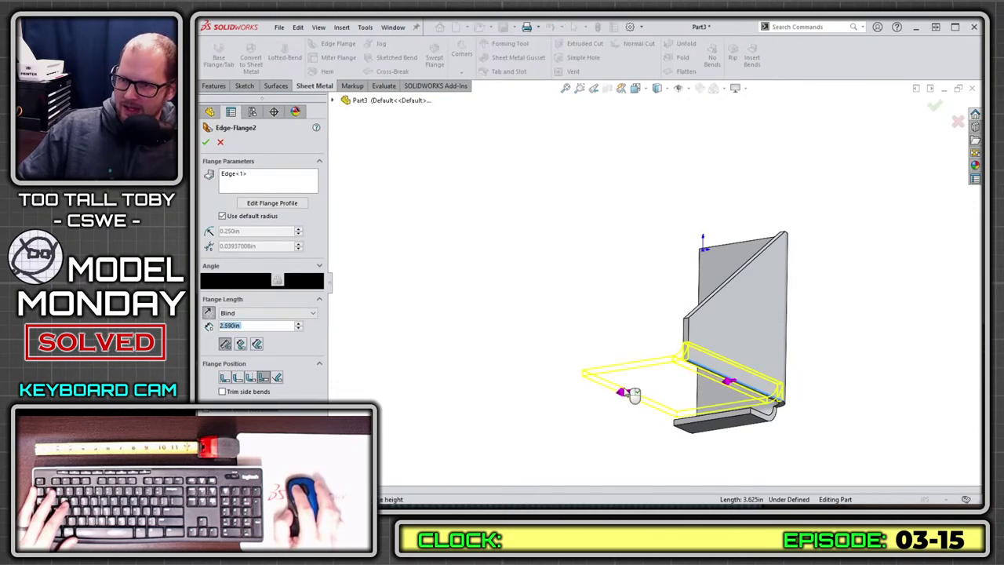
click(633, 396)
middle_drag(650, 410, 749, 492)
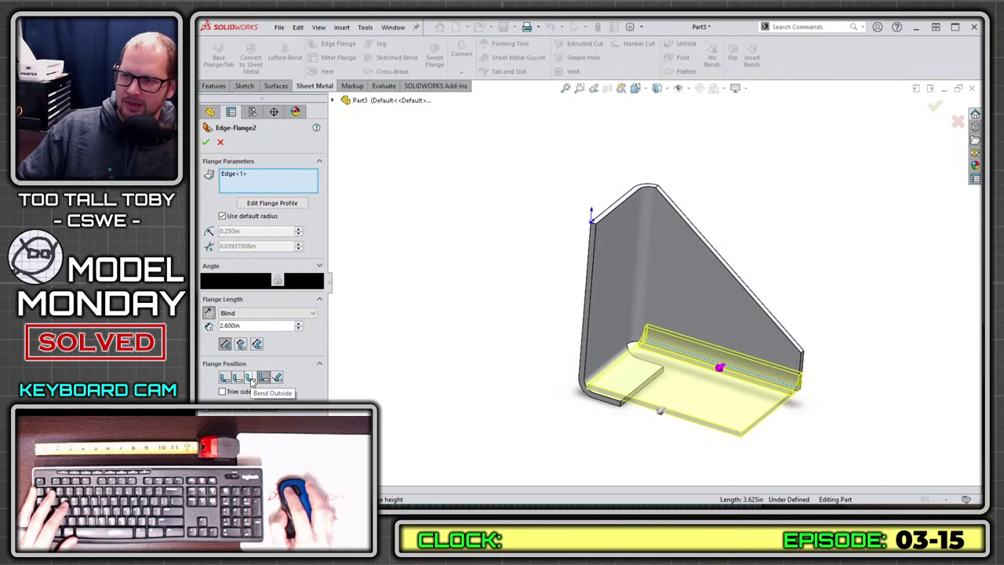
middle_drag(502, 368, 521, 358)
scroll(774, 392, down, 6)
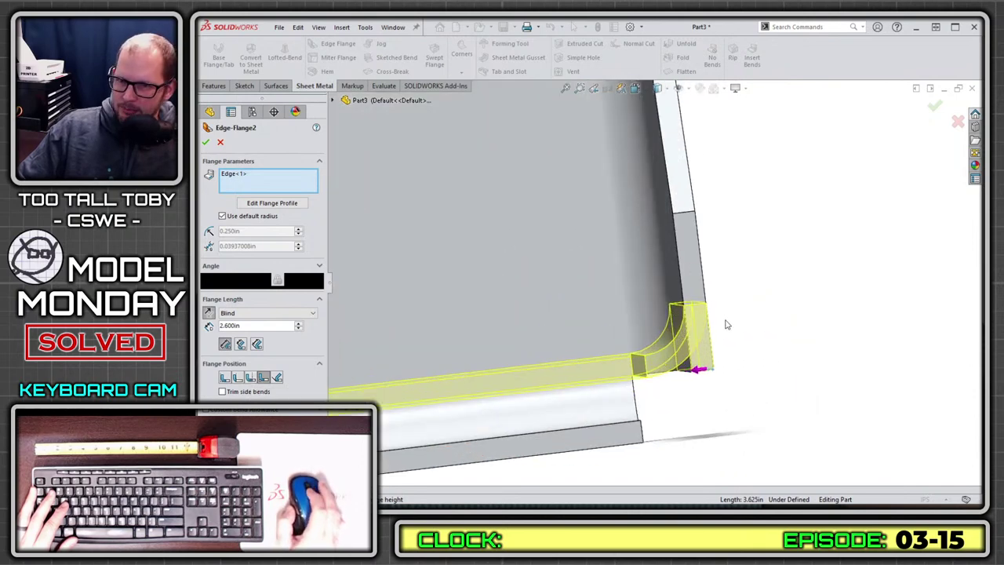
scroll(726, 325, down, 2)
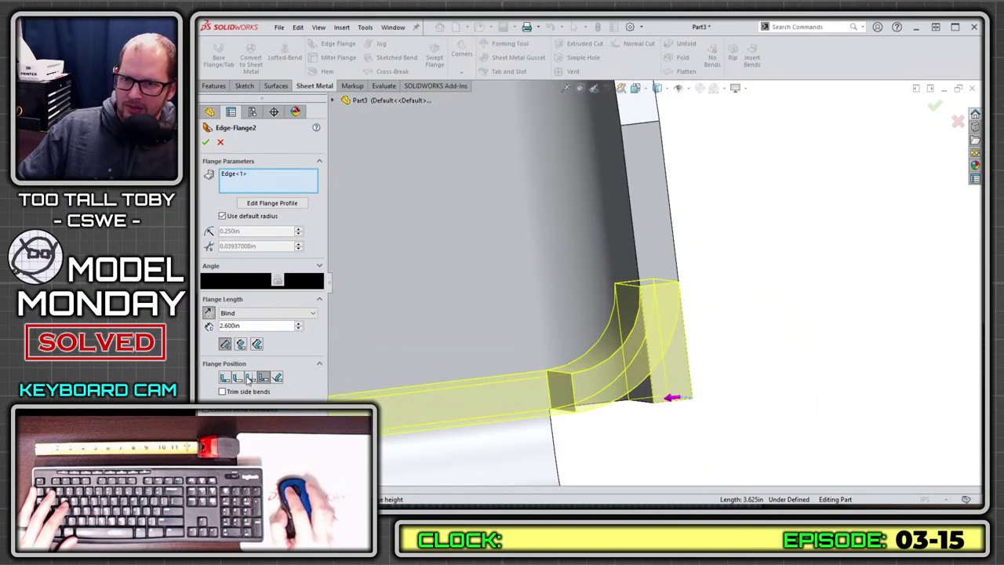
scroll(601, 421, up, 6)
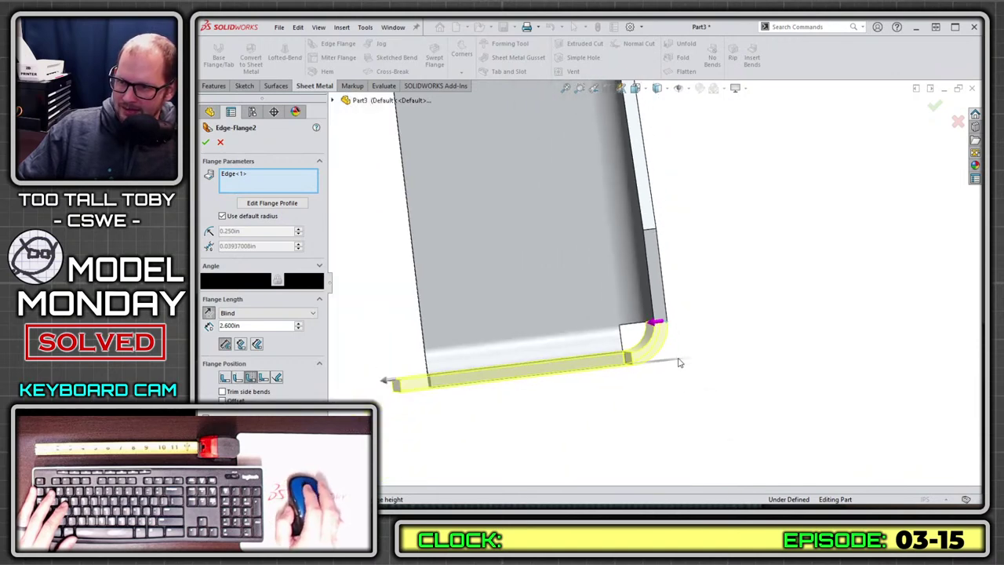
- Set the flange position to Bend Outside
middle_drag(679, 363, 671, 345)
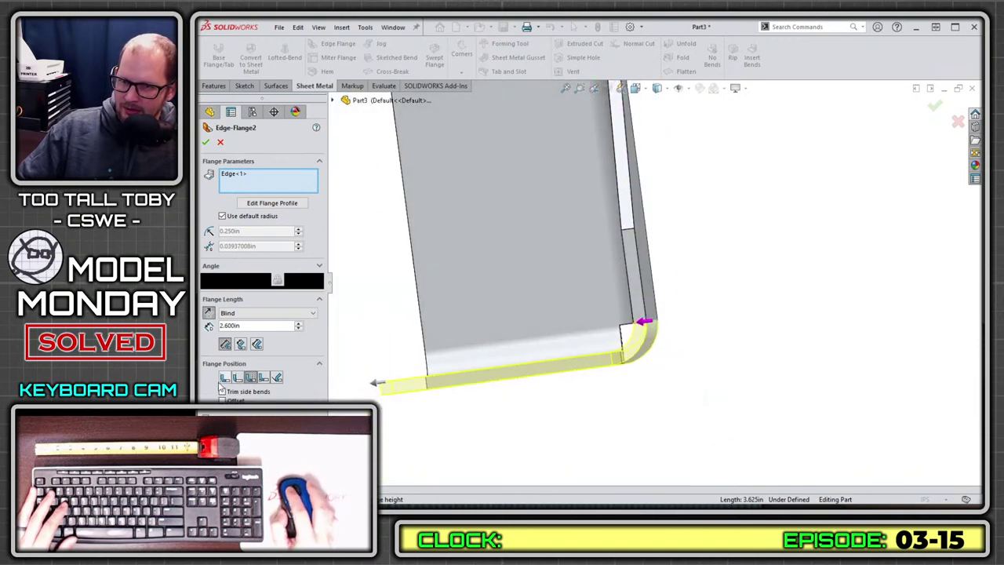
click(237, 377)
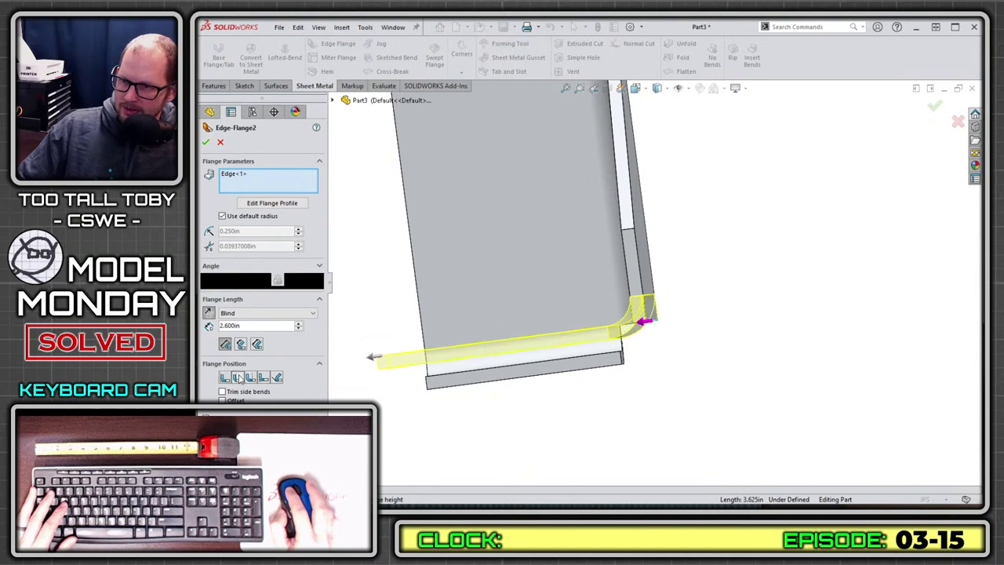
click(250, 379)
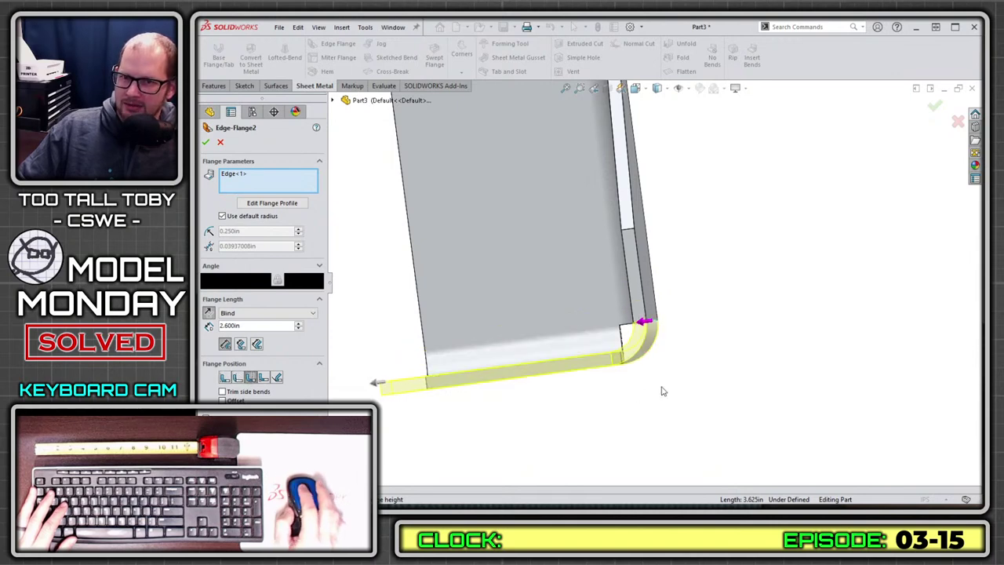
middle_drag(585, 332, 732, 373)
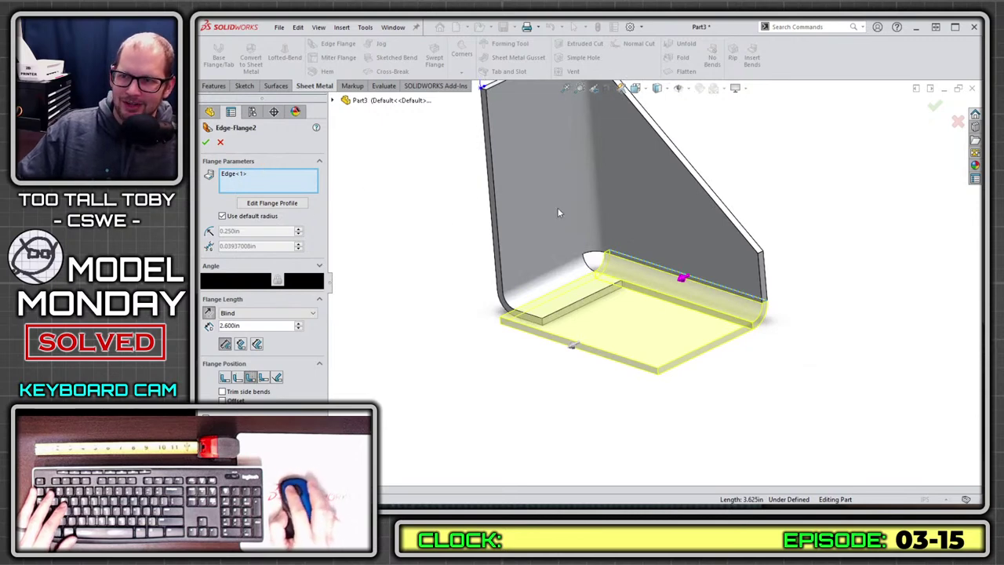
- Edit Edge-Flange2's profile, dragging its side line inward to leave a notch beside the existing tab
click(269, 203)
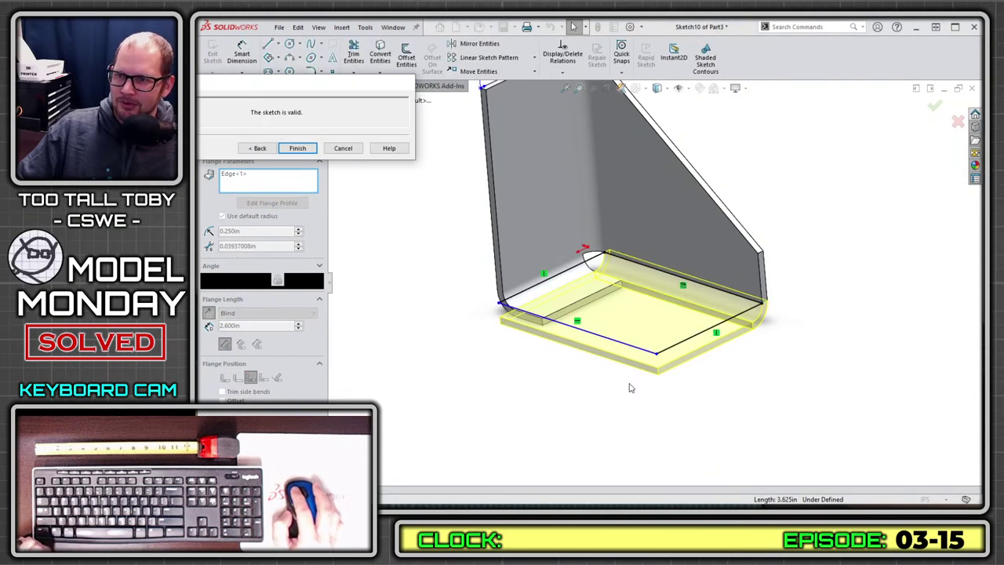
mouse_move(630, 385)
middle_down()
mouse_move(531, 405)
mouse_move(540, 391)
middle_up()
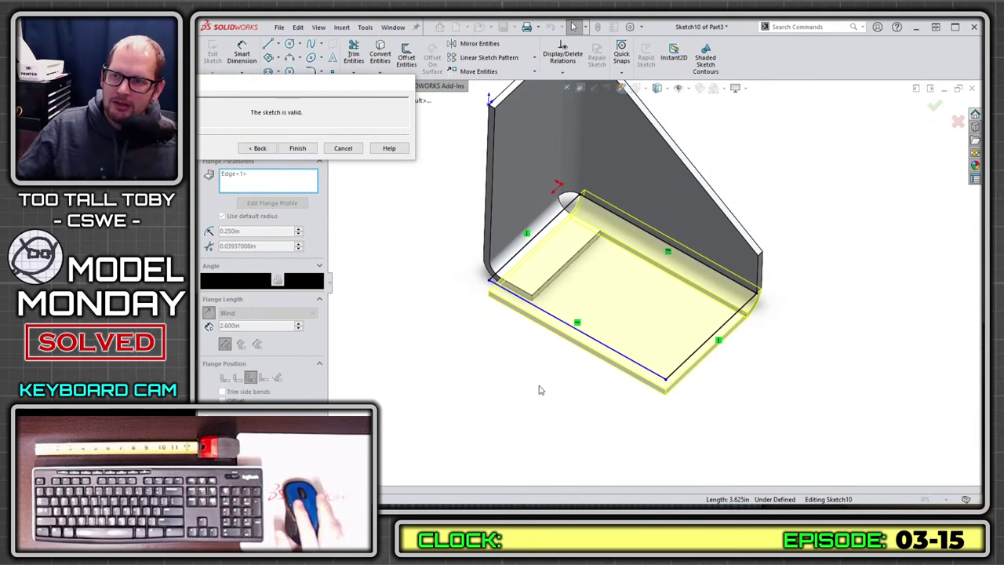
scroll(592, 228, down, 2)
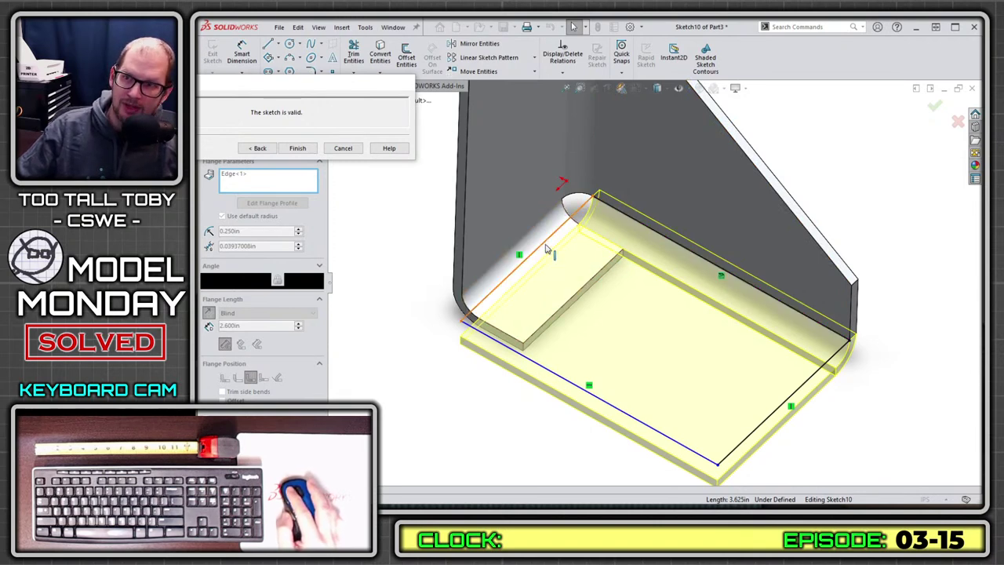
mouse_move(548, 250)
mouse_down()
mouse_move(587, 281)
mouse_move(691, 323)
mouse_up()
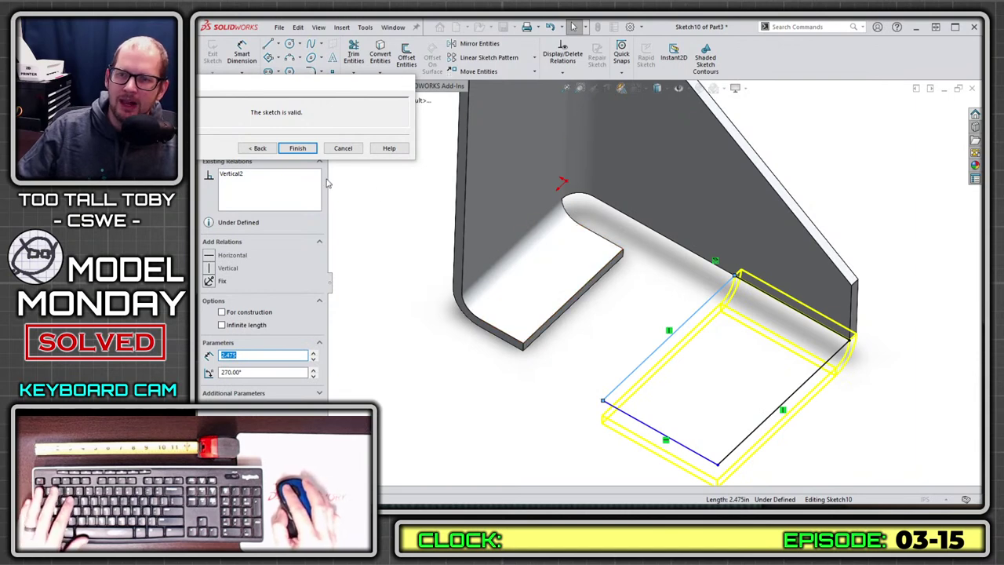
drag(625, 416, 717, 358)
click(717, 357)
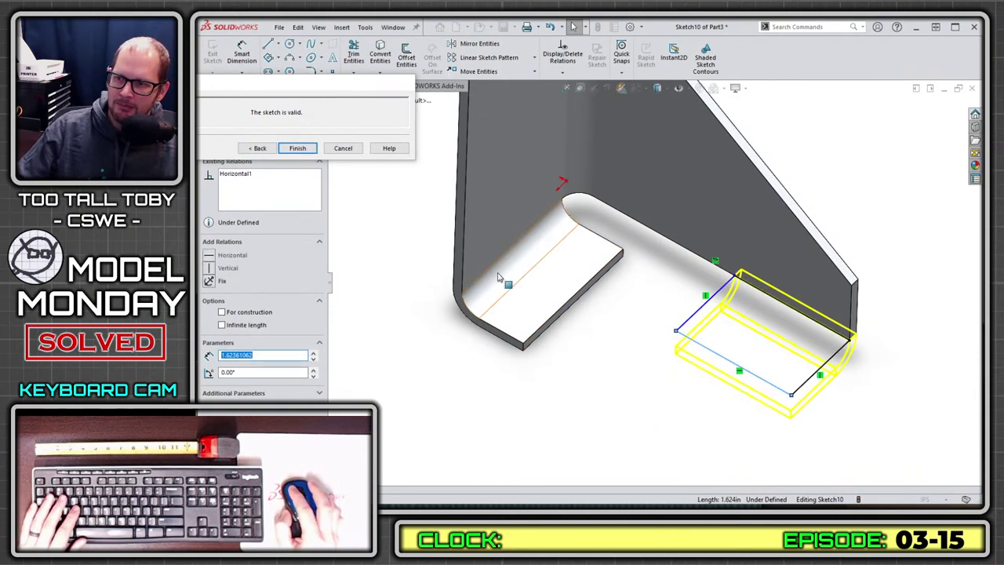
click(428, 317)
- Finish Edge-Flange2 and create a new part from the template
key(Return)
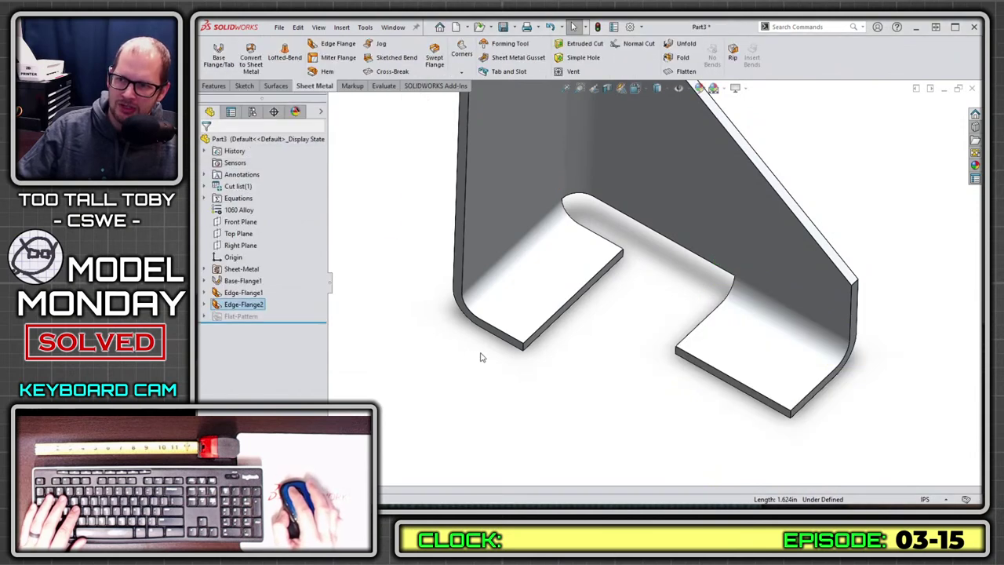
click(458, 29)
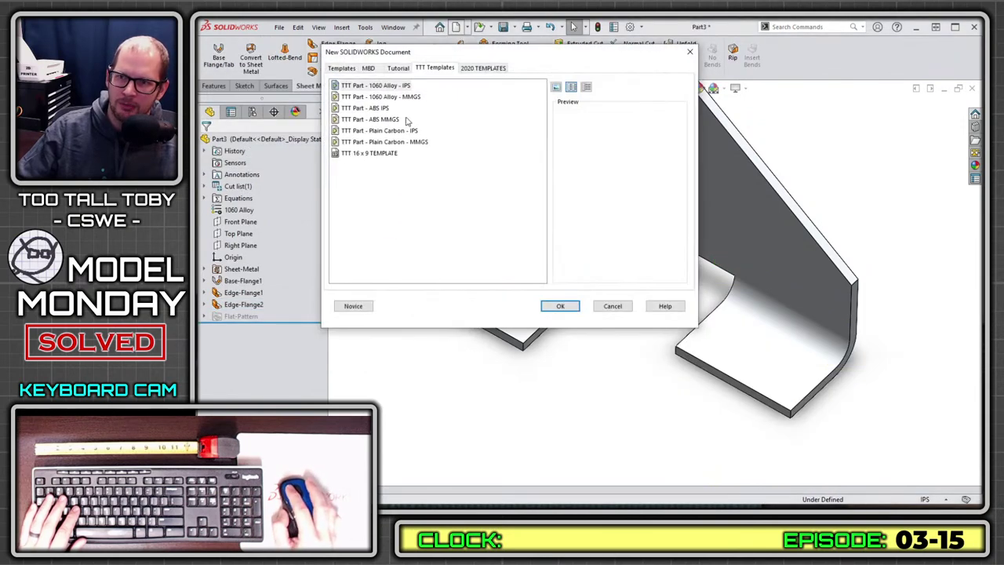
double_click(382, 87)
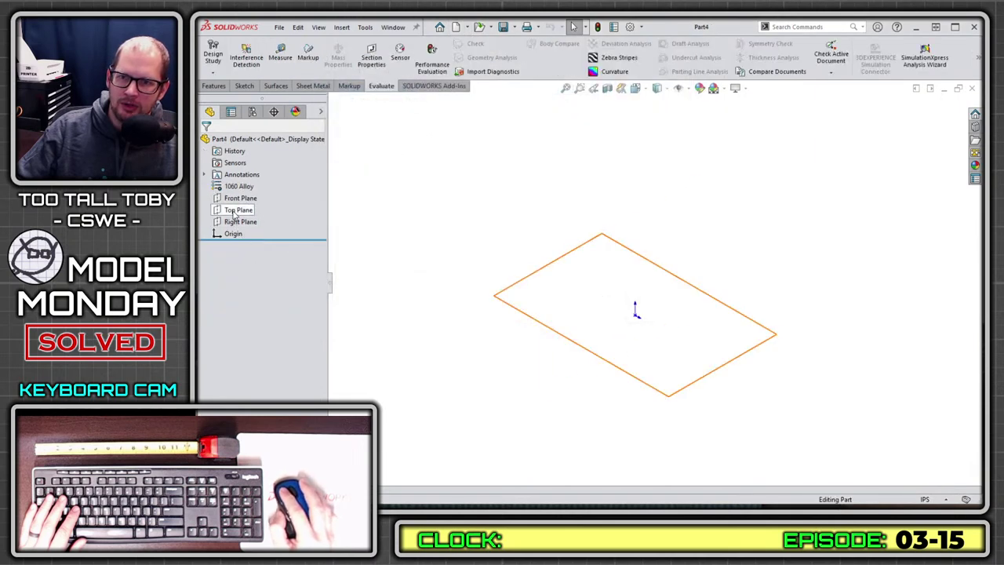
- Sketch a large origin circle and a smaller right circle on the Top Plane, extruding both 3.360in
click(239, 211)
click(242, 196)
key(c)
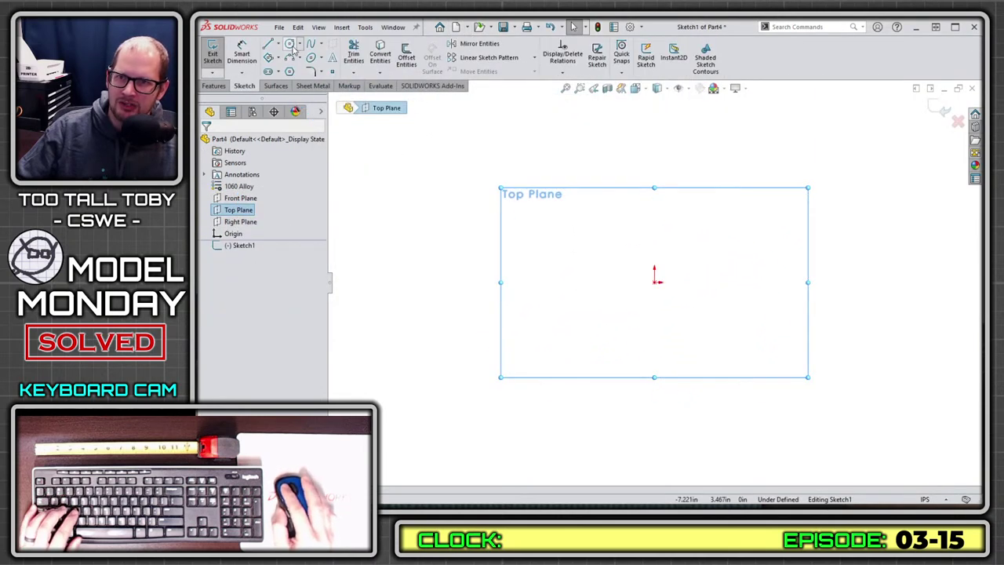
click(655, 283)
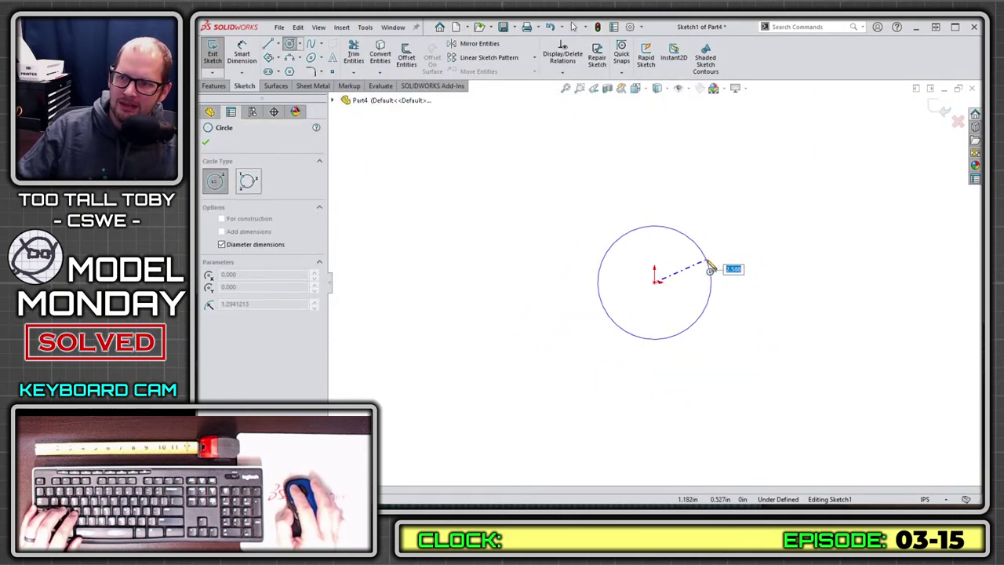
click(709, 266)
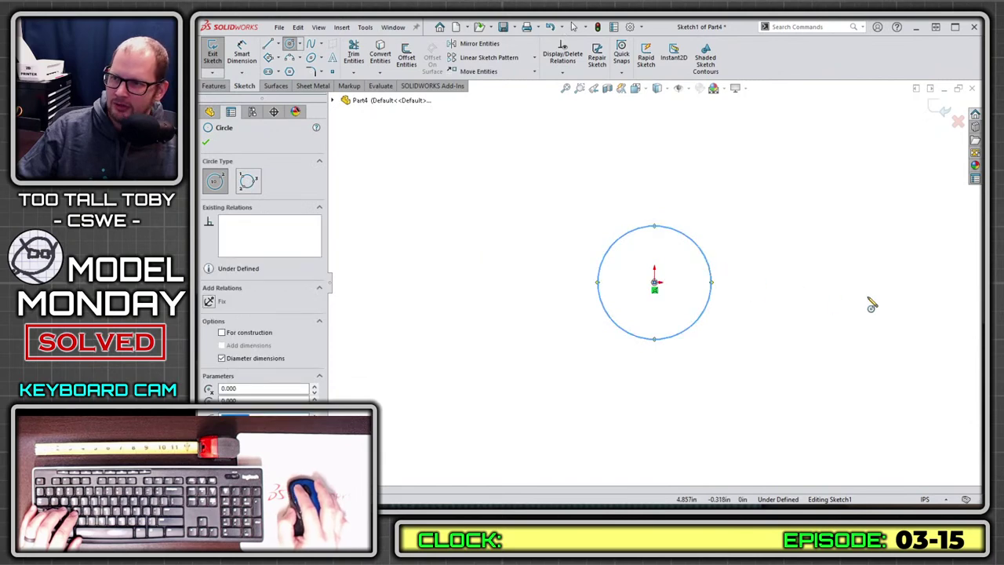
key(z)
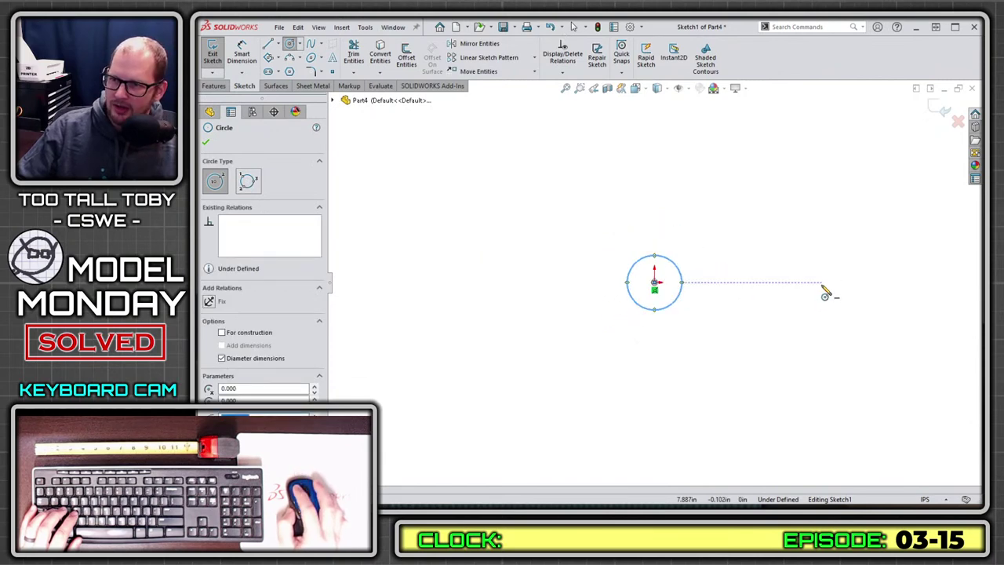
click(822, 283)
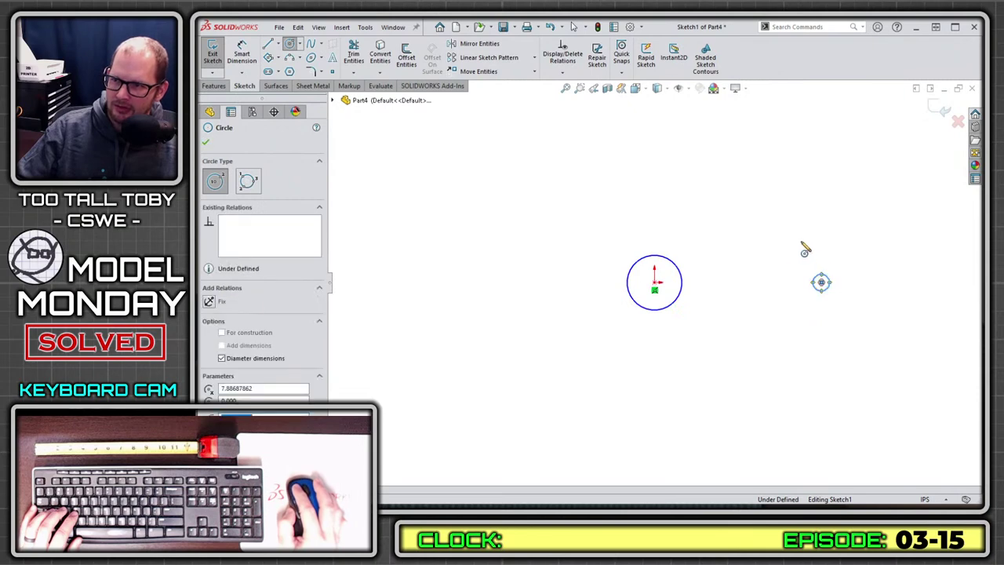
key(s)
key(Escape)
key(e)
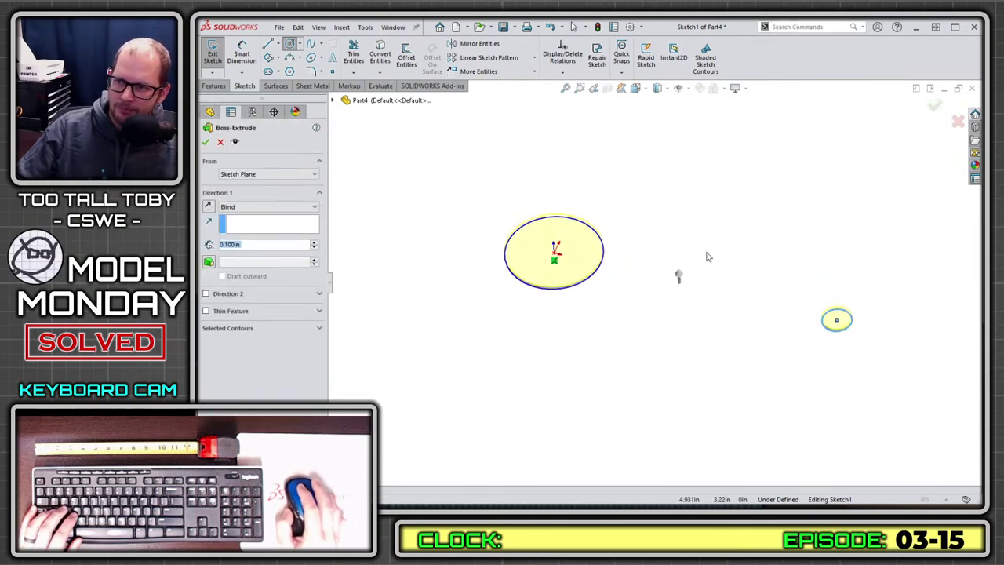
drag(656, 268, 655, 139)
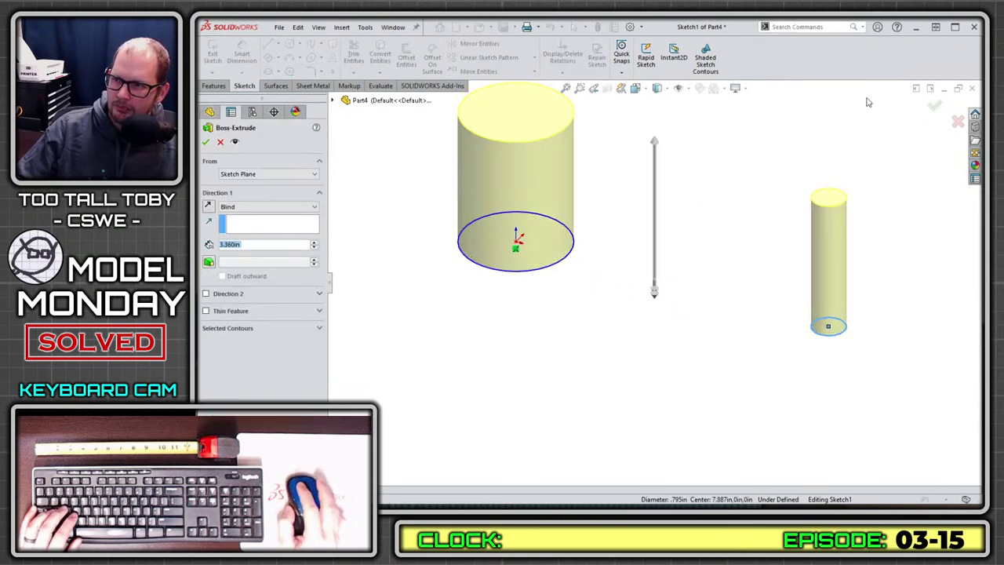
click(935, 107)
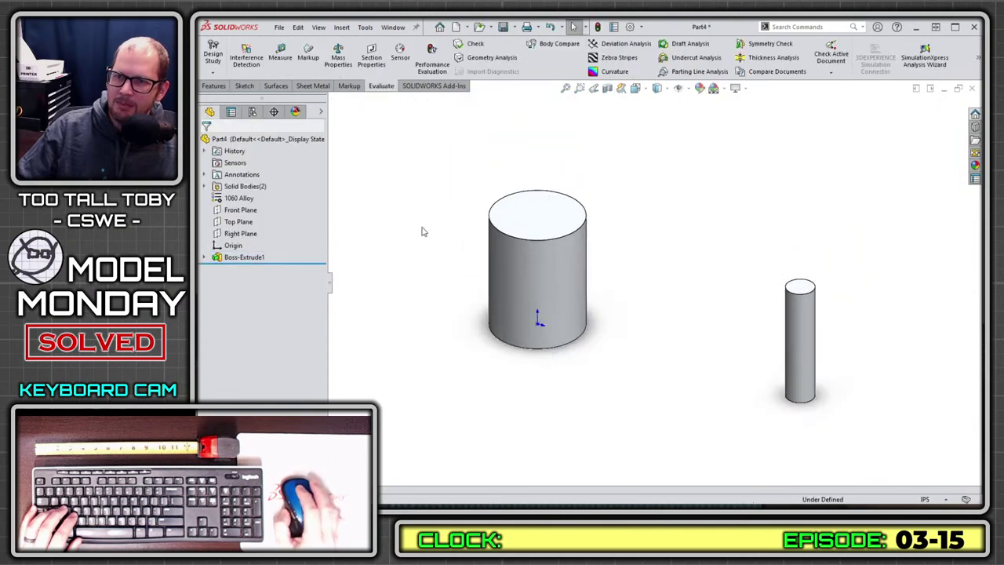
- On the Front Plane, convert the big cylinder's top edge into a line and select the small cylinder's top edge
click(240, 210)
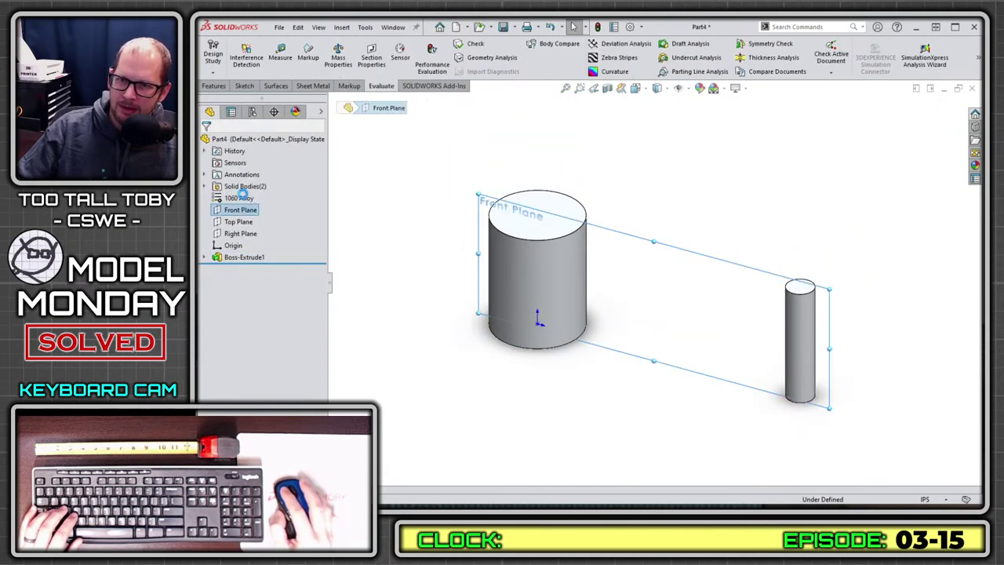
click(249, 190)
click(516, 235)
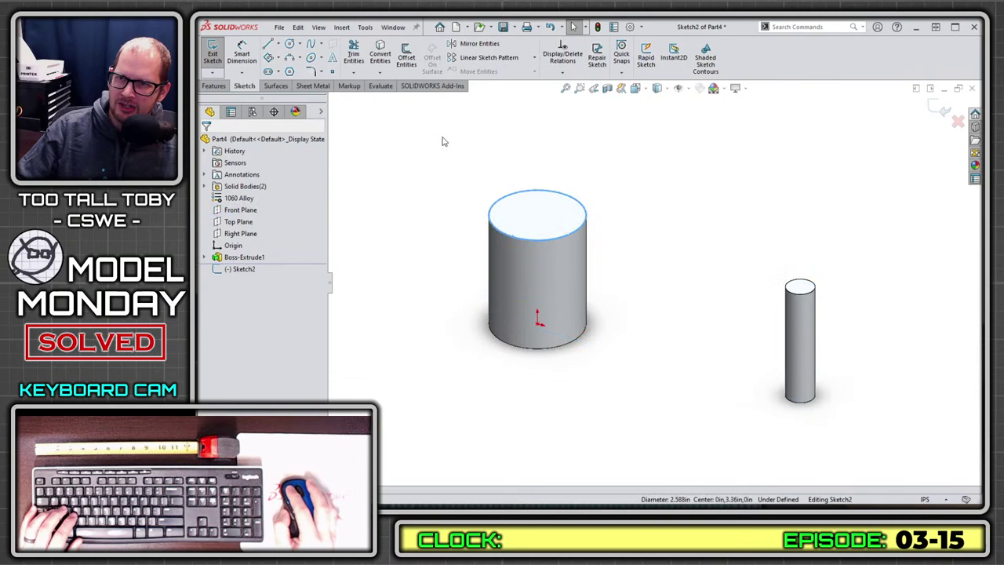
click(380, 55)
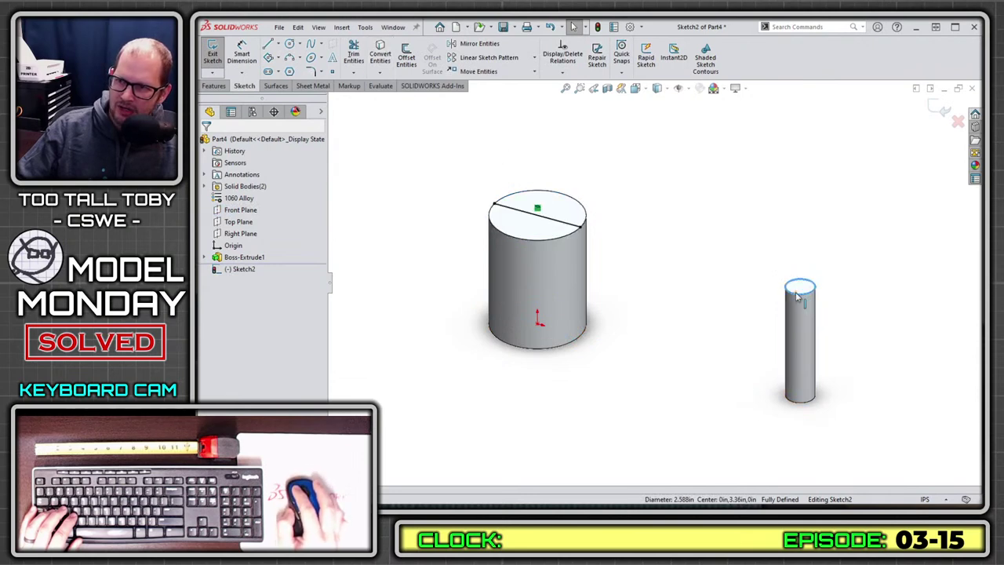
click(797, 296)
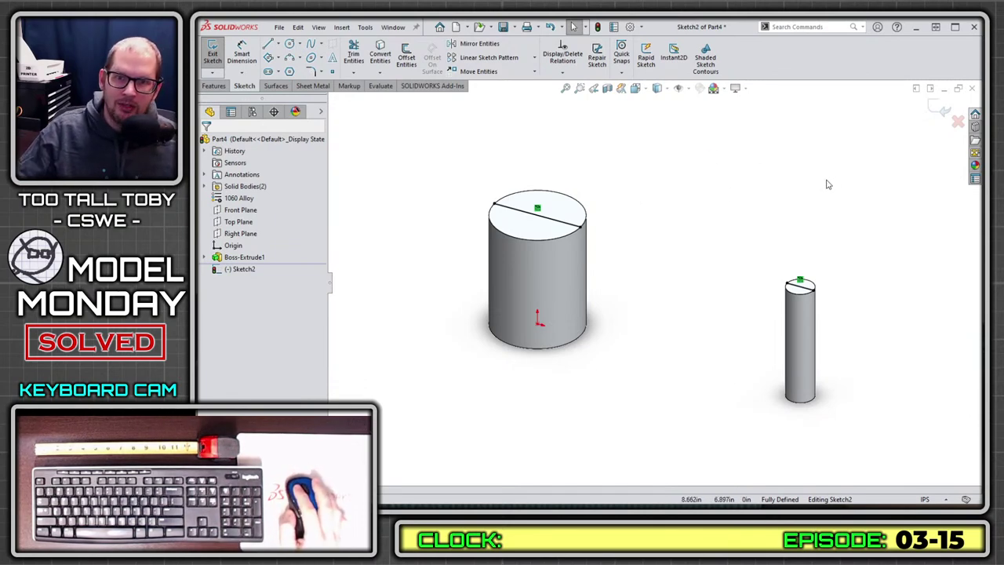
- Close Sketch2 and enlarge the small cylinder's Sketch1 circle
click(934, 111)
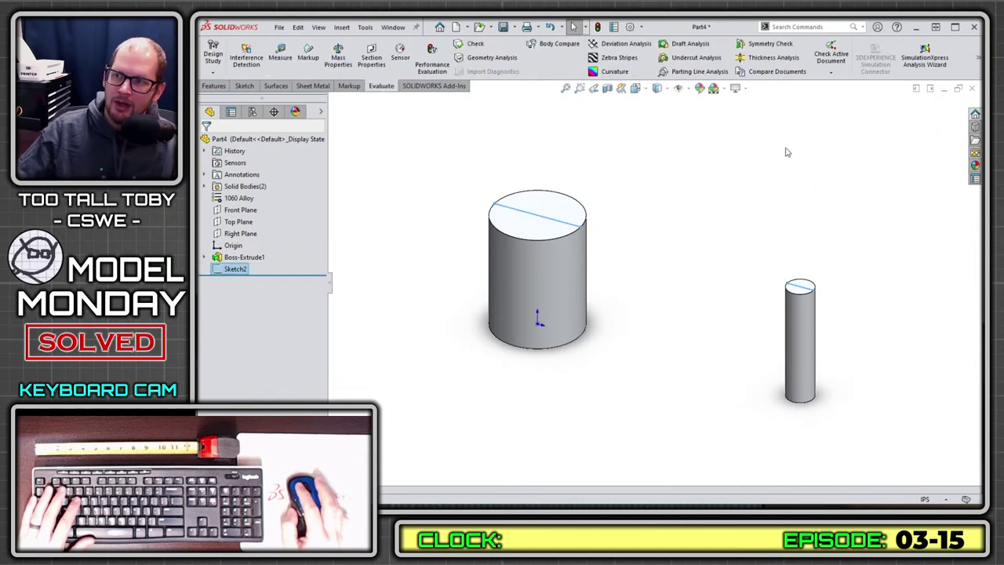
click(800, 349)
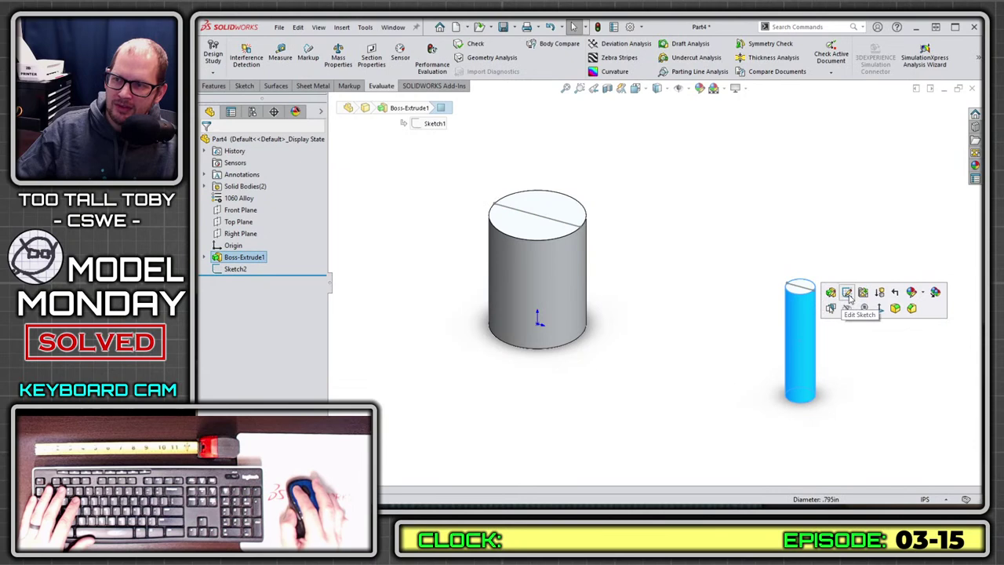
click(848, 306)
click(672, 437)
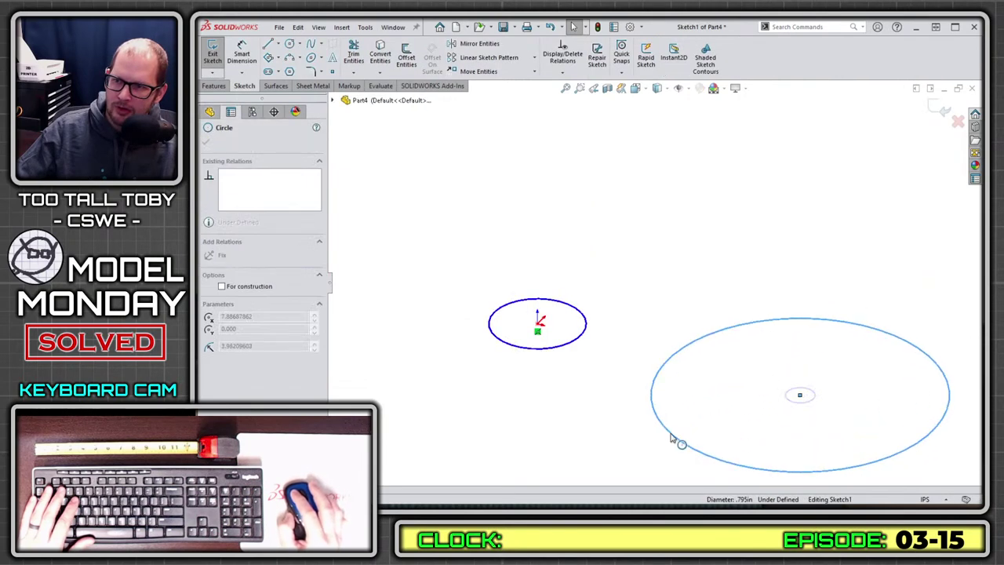
click(935, 114)
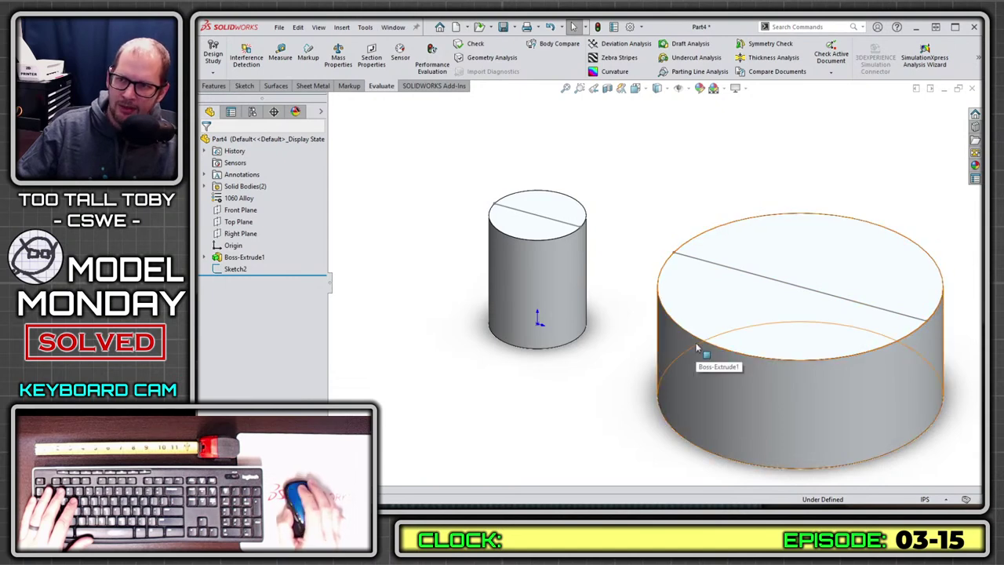
- Edit Sketch2, pulling both line endpoints inward off the cylinder edges
click(239, 270)
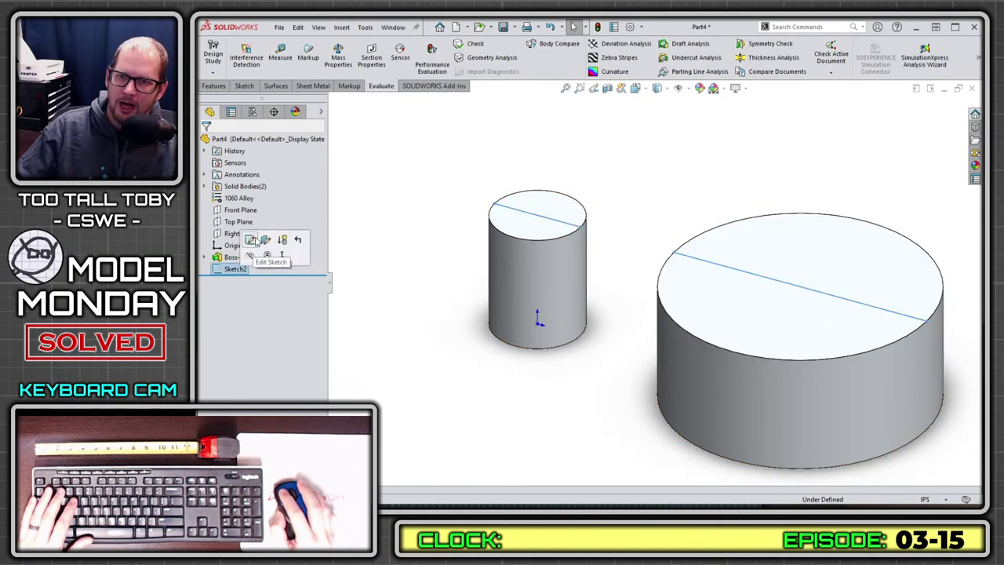
click(249, 239)
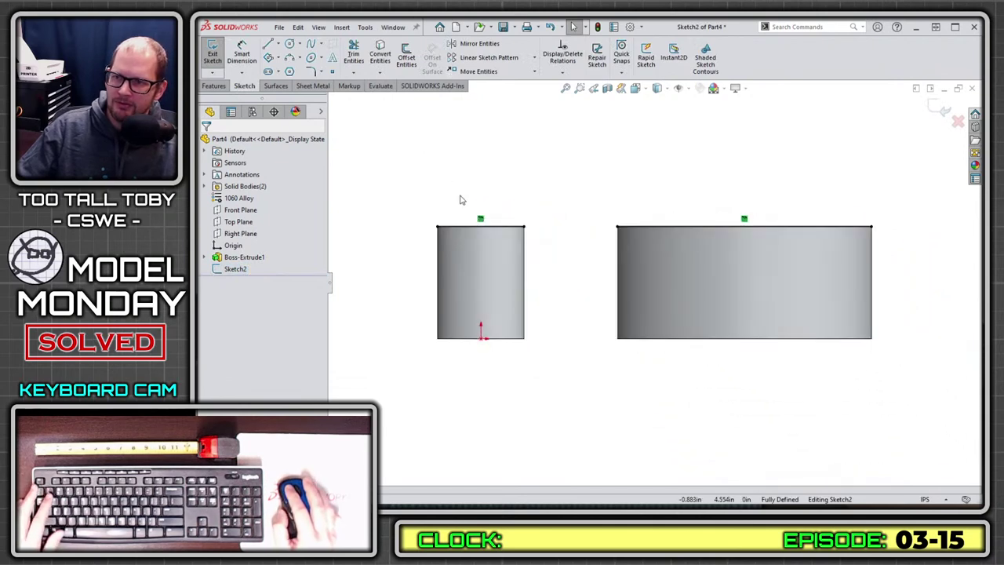
click(686, 340)
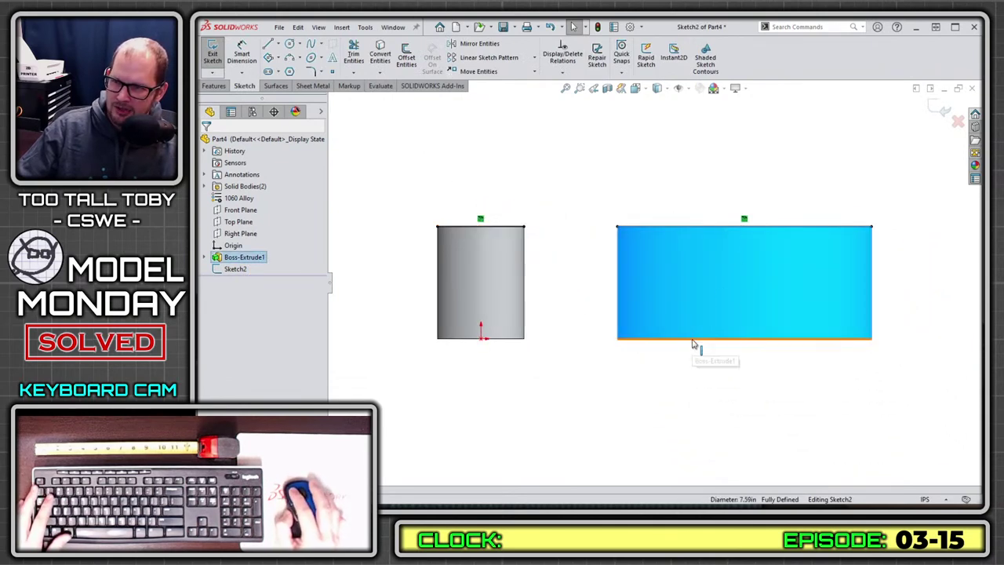
click(693, 346)
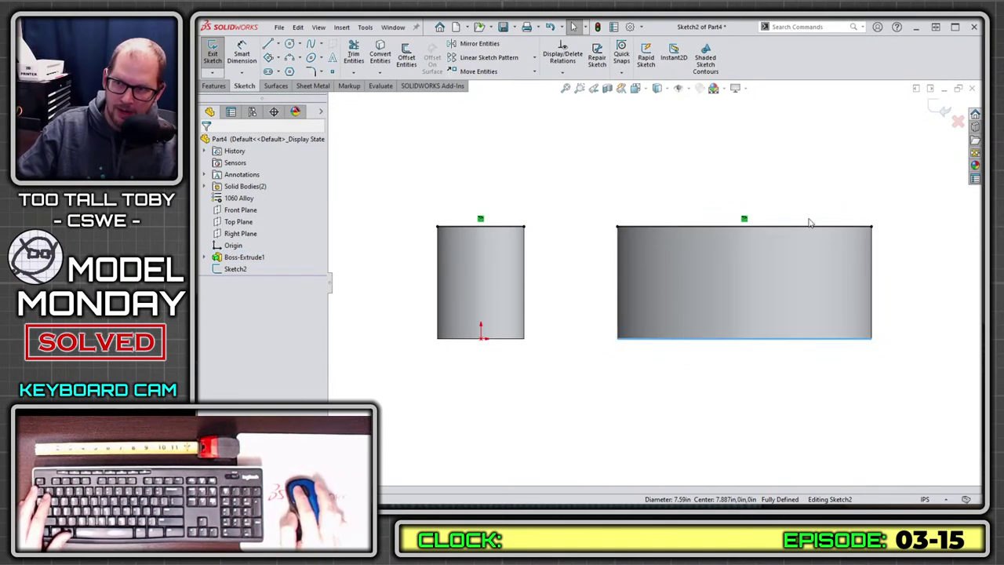
key(Escape)
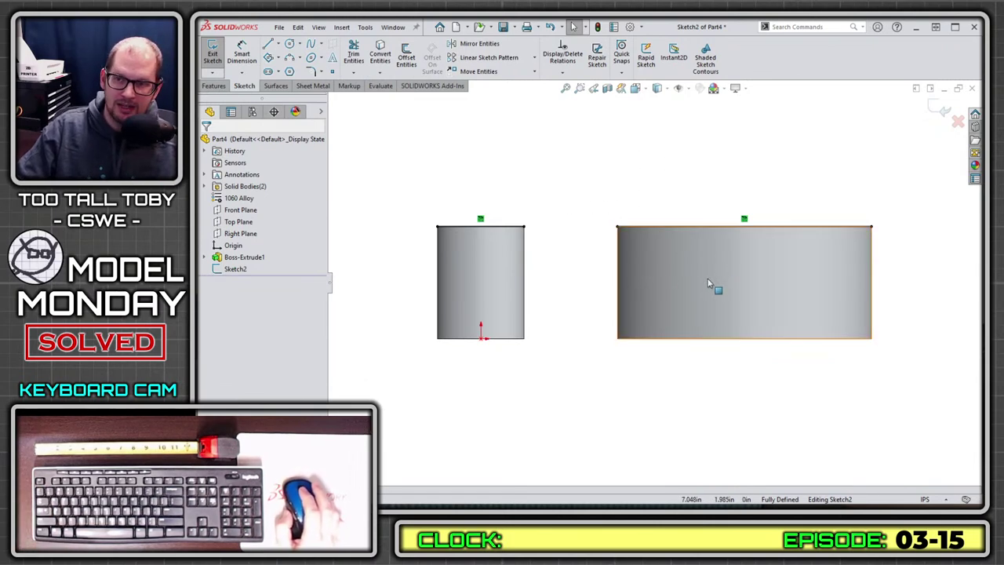
middle_drag(626, 151, 605, 216)
scroll(742, 264, down, 2)
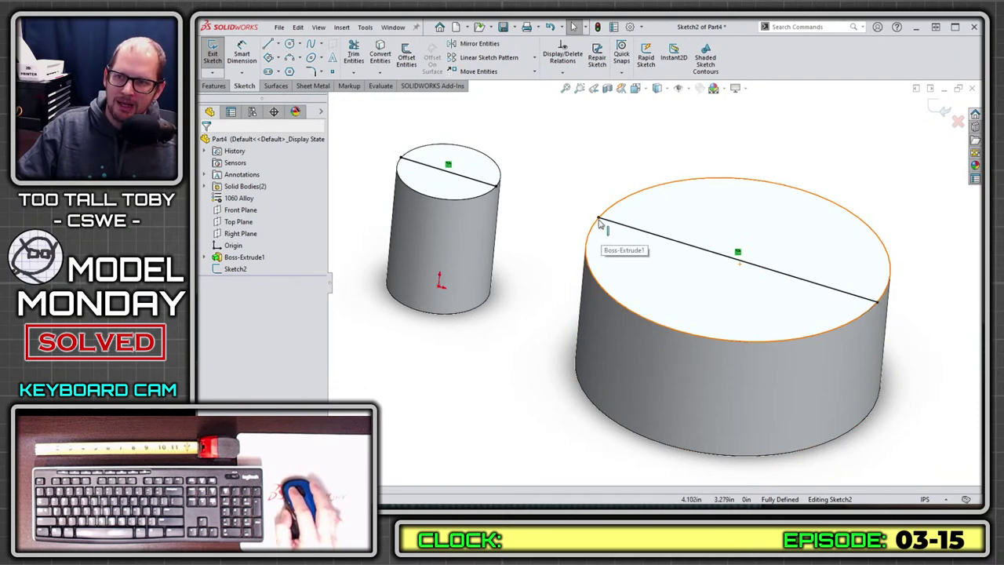
drag(598, 220, 645, 235)
drag(872, 296, 837, 287)
click(944, 110)
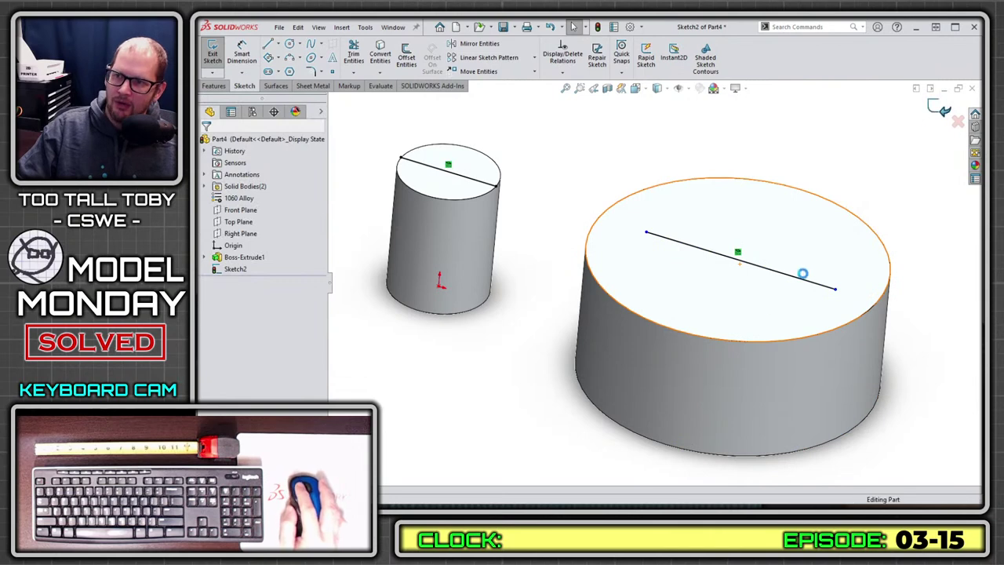
- Shrink the cylinder's Sketch1 circle to a small size and rebuild the part
click(663, 355)
click(712, 304)
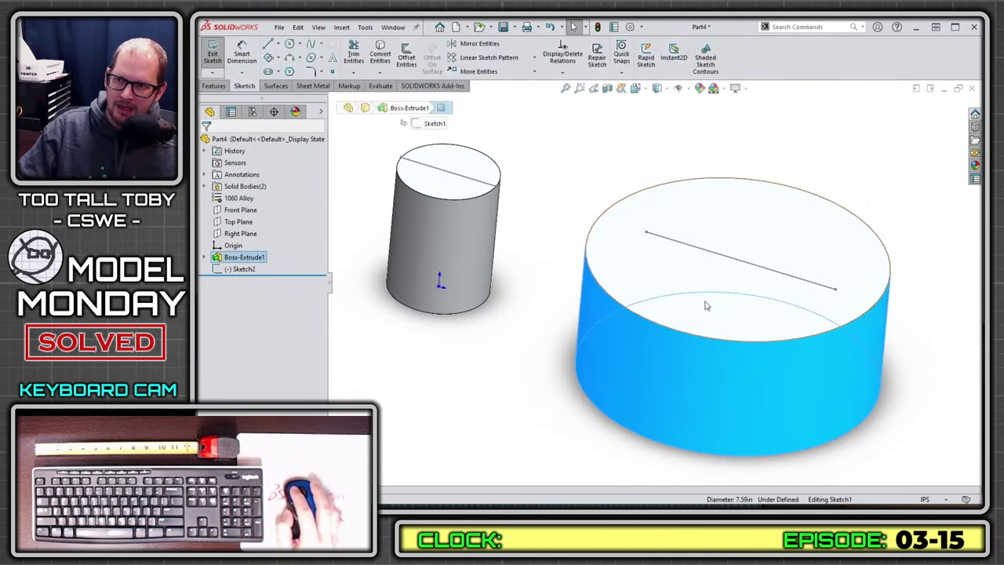
drag(596, 404, 712, 381)
click(944, 110)
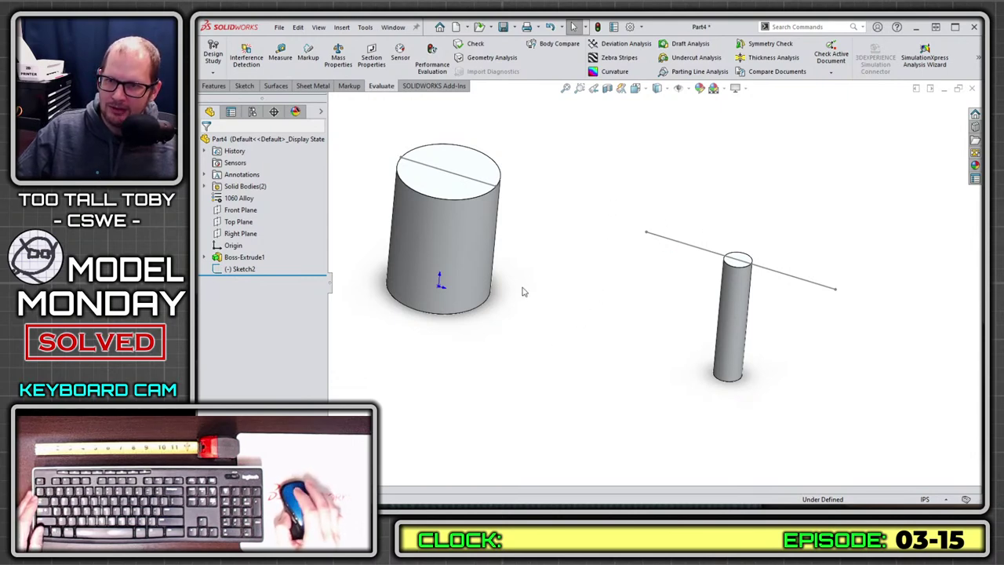
scroll(538, 280, up, 1)
scroll(489, 248, up, 1)
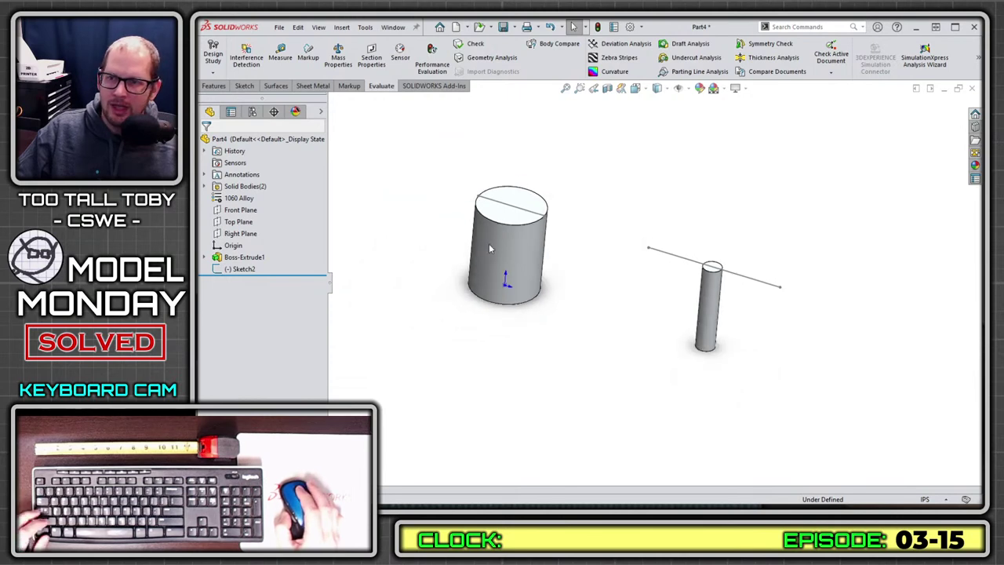
scroll(490, 248, down, 1)
click(542, 195)
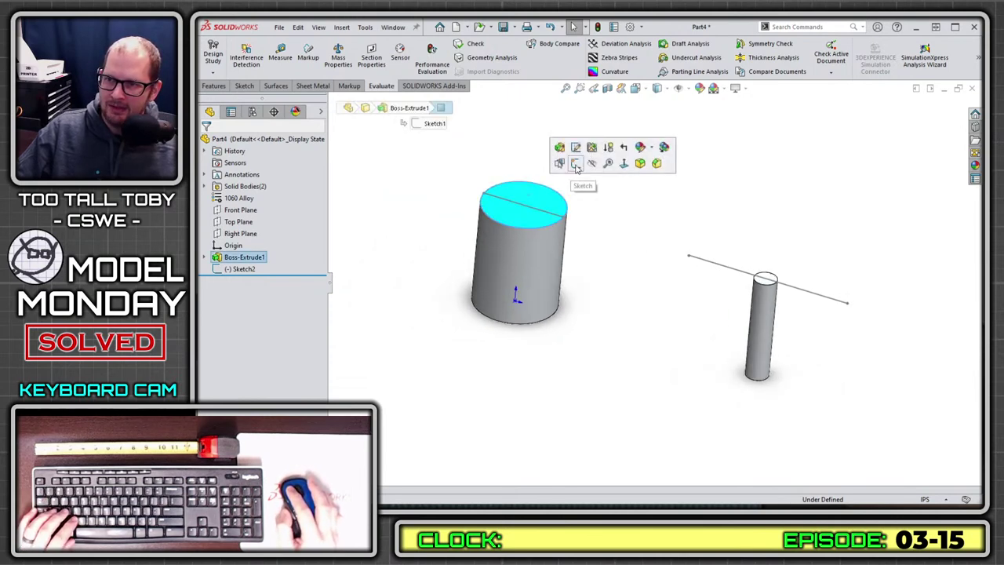
- Sketch a corner rectangle on the left cylinder's top face and extrude it as Boss-Extrude2
click(577, 165)
key(s)
click(561, 220)
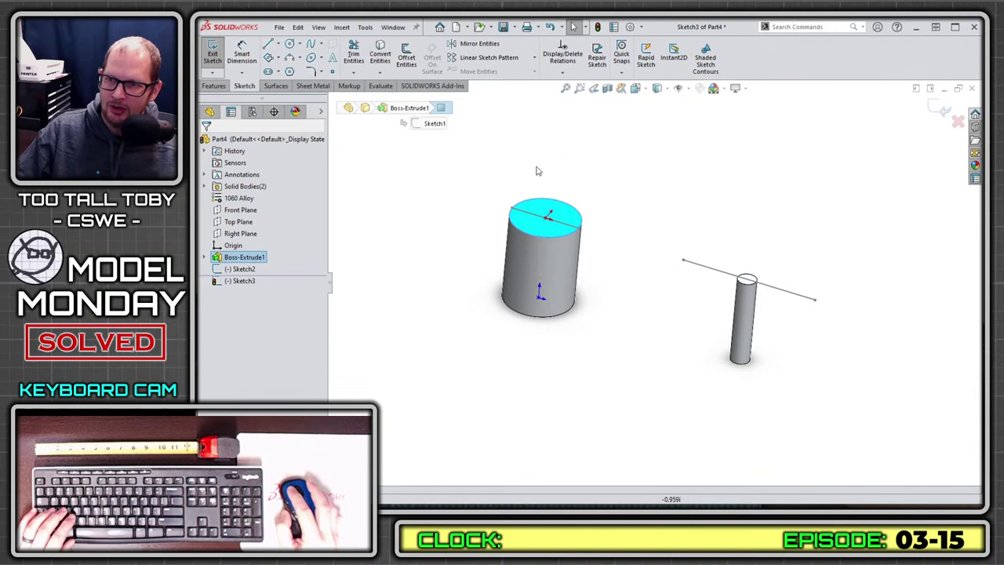
click(532, 144)
click(553, 294)
key(s)
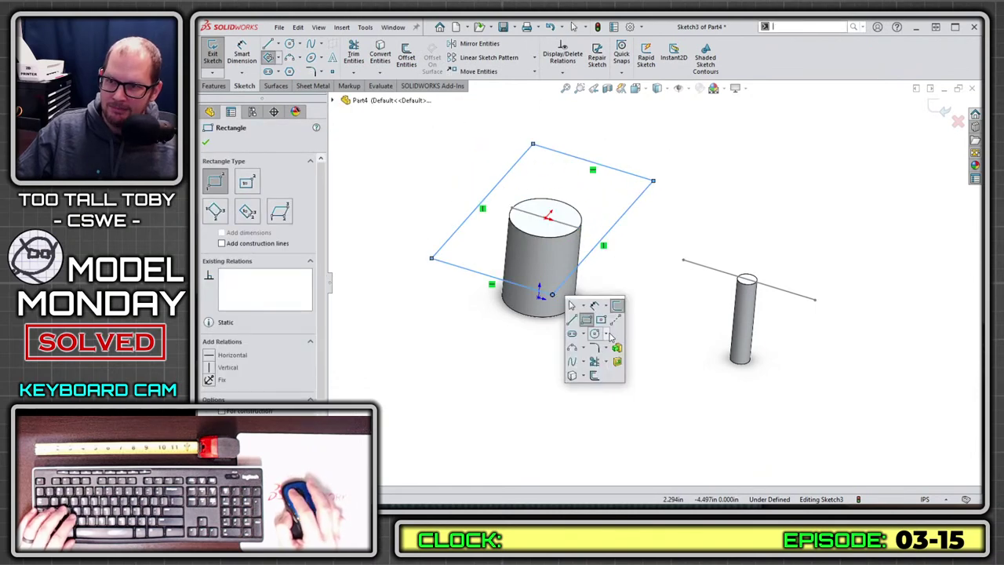
click(613, 343)
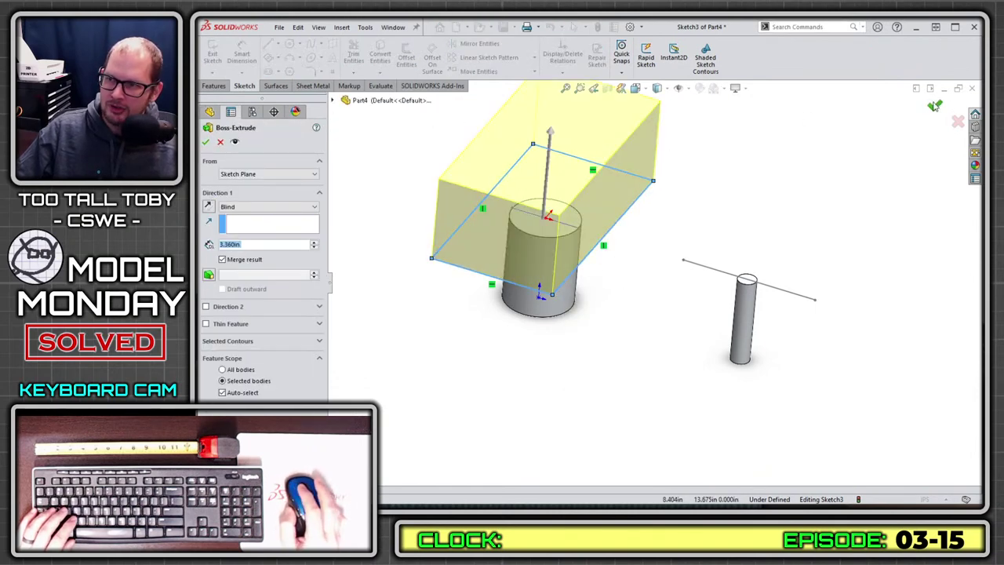
click(935, 107)
middle_drag(708, 204, 601, 287)
click(587, 246)
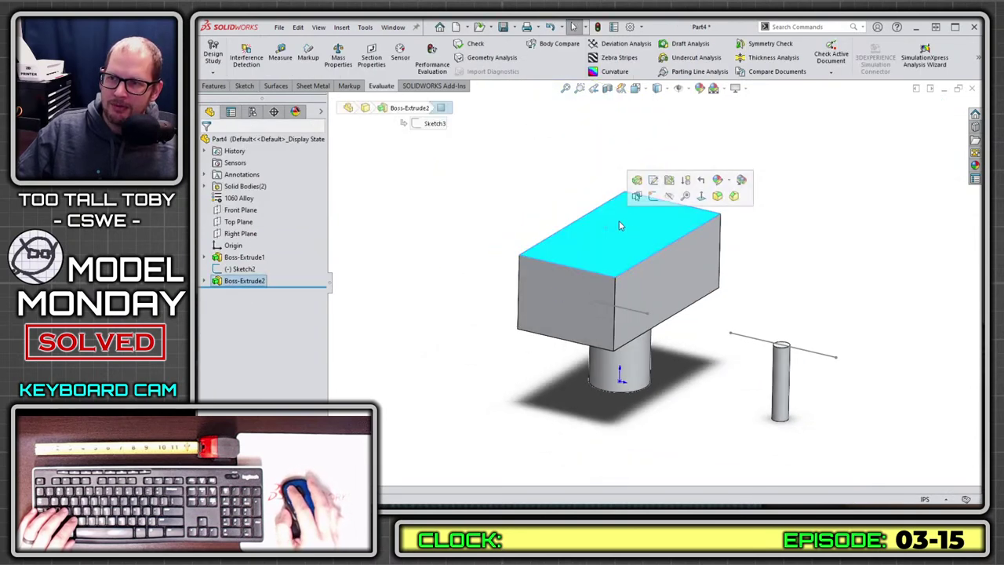
- Start Sketch4 on the box top, convert its left edge, move a point, then delete the converted line
click(657, 197)
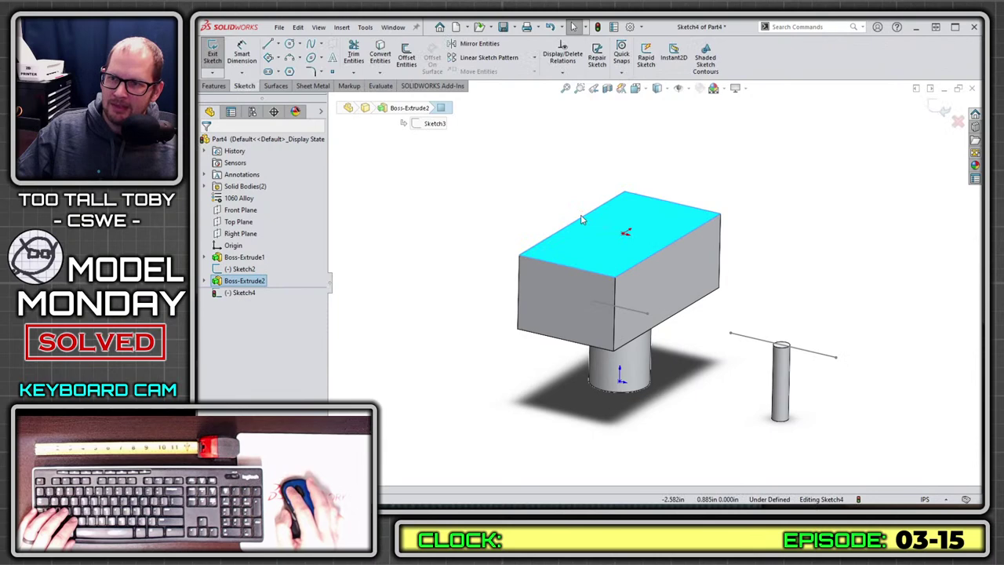
click(583, 222)
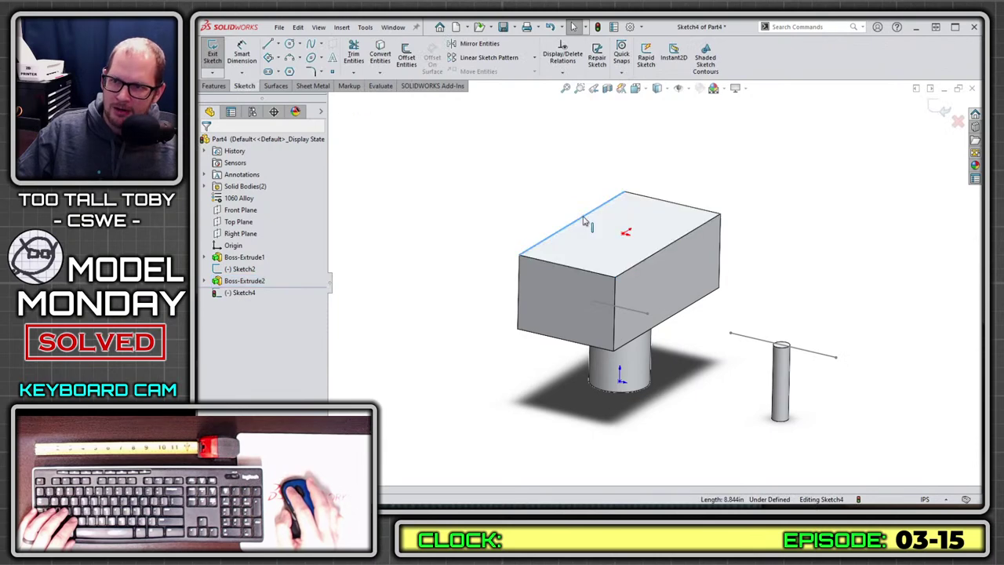
click(380, 51)
middle_drag(428, 206, 470, 248)
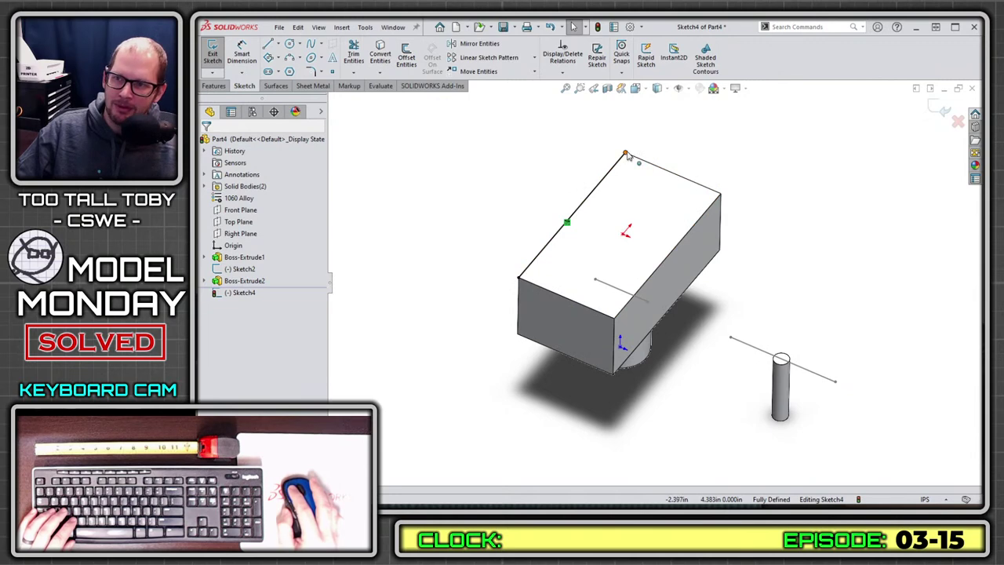
mouse_move(622, 178)
mouse_down()
mouse_move(527, 278)
mouse_move(536, 268)
mouse_up()
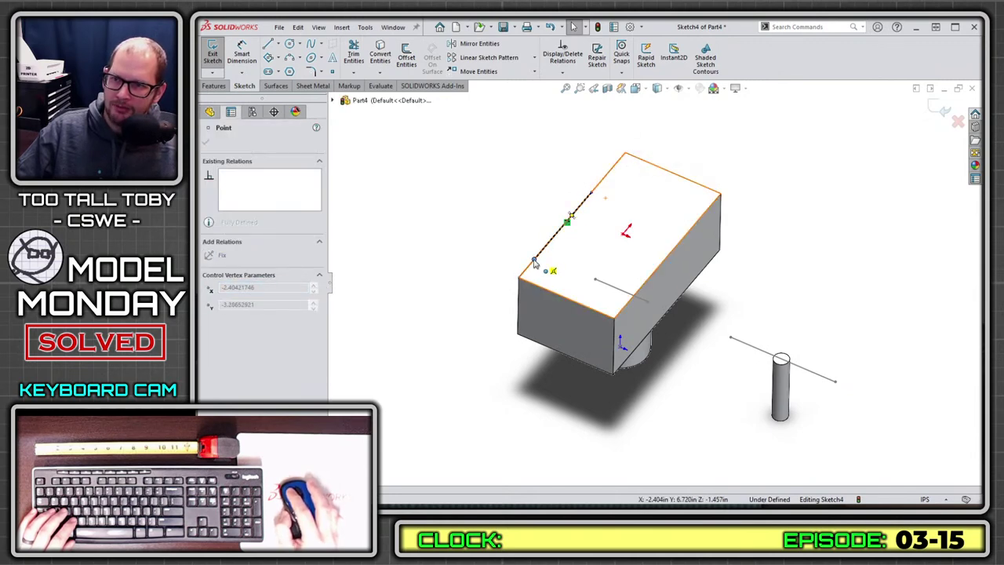
click(490, 228)
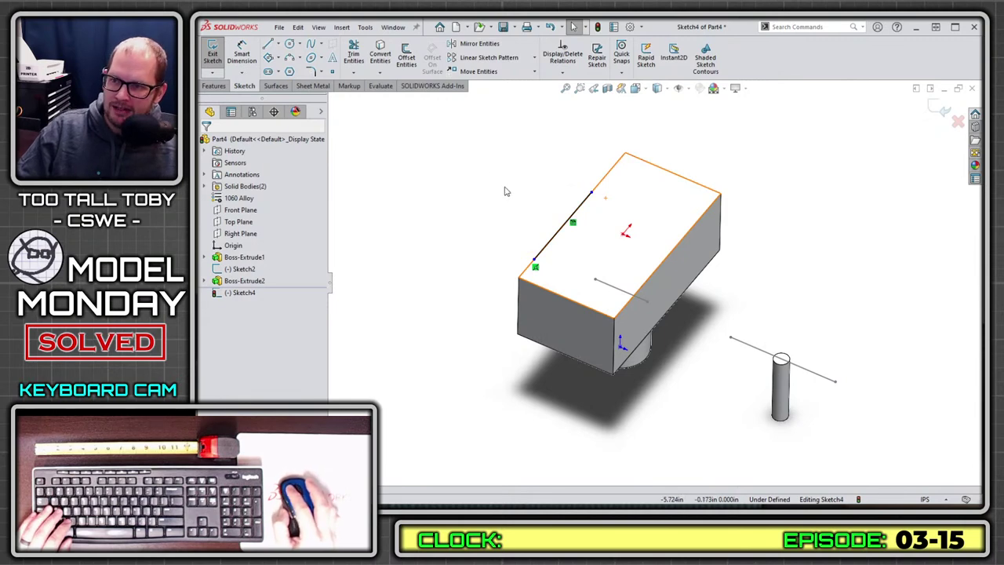
drag(499, 167, 712, 291)
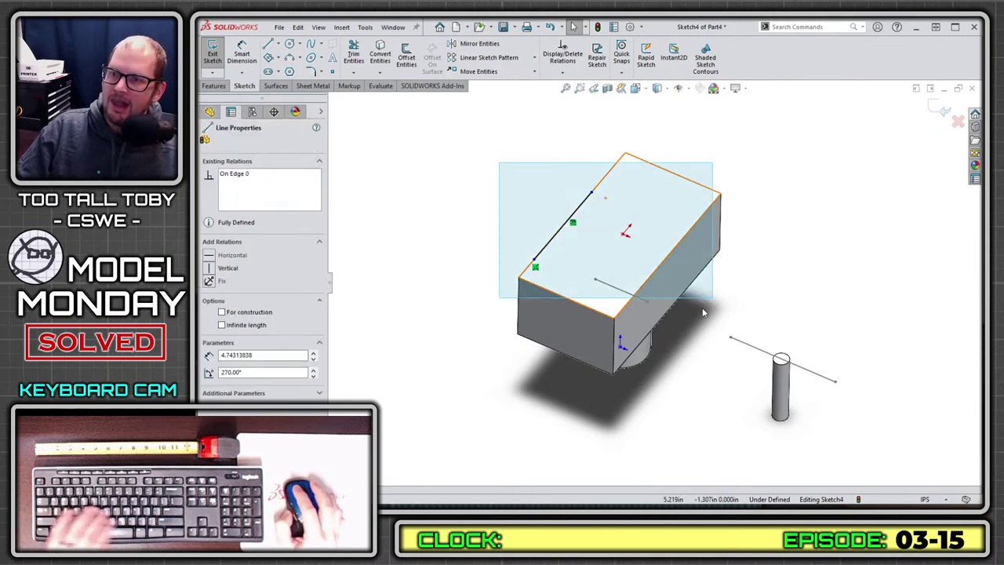
key(Delete)
- Convert the top face's edges, delete the top edge line's unwanted relation, and close Sketch4
click(587, 237)
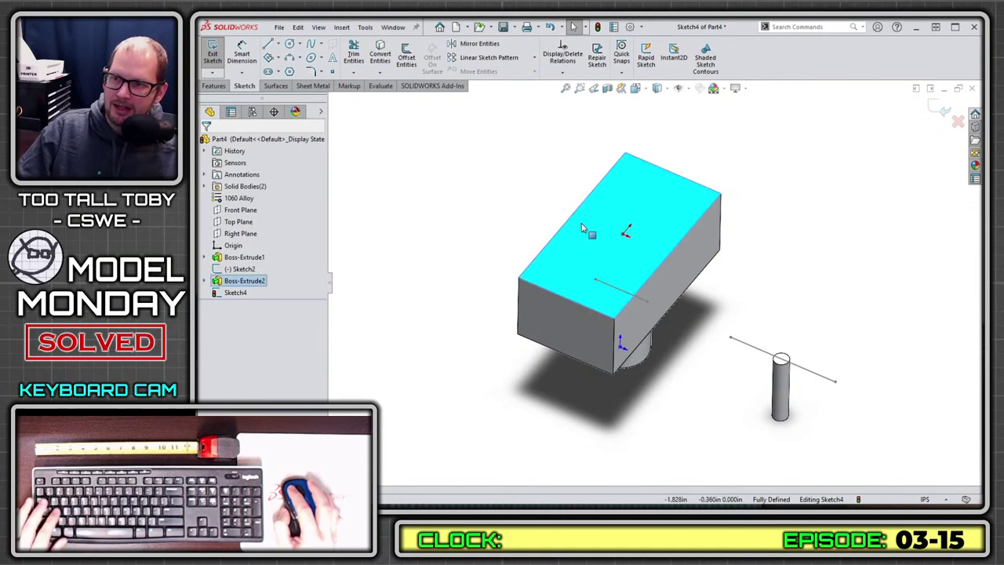
key(c)
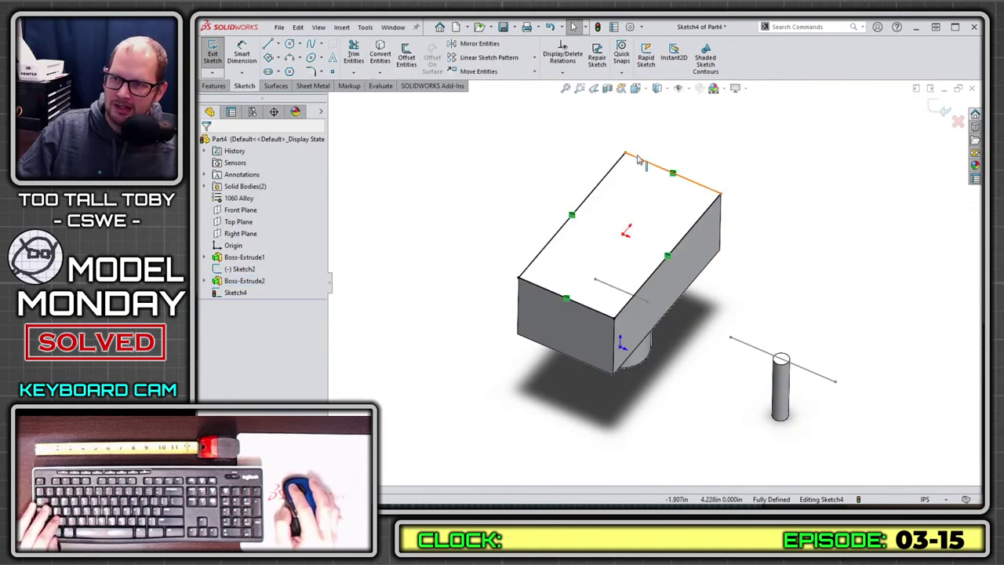
scroll(623, 170, down, 2)
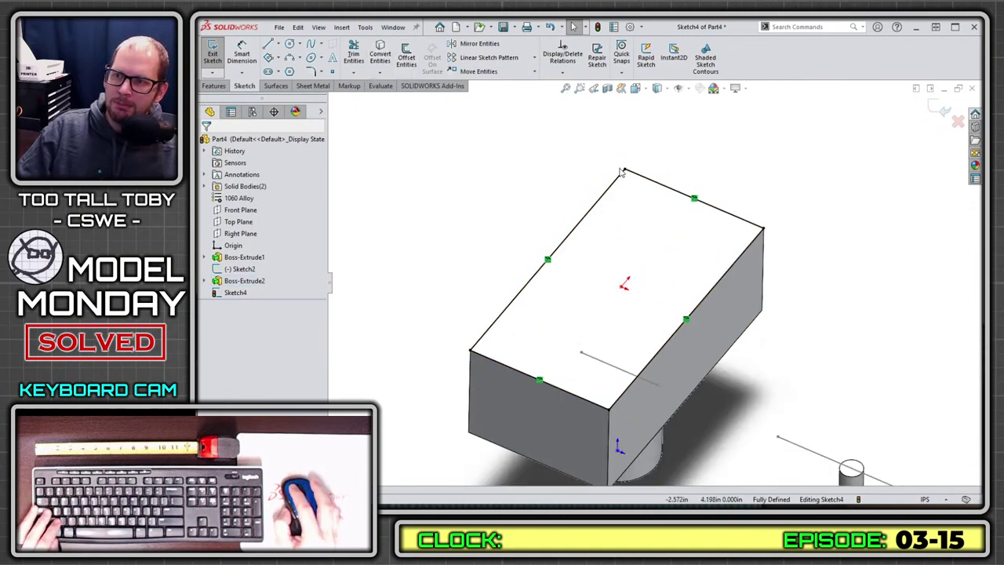
click(625, 171)
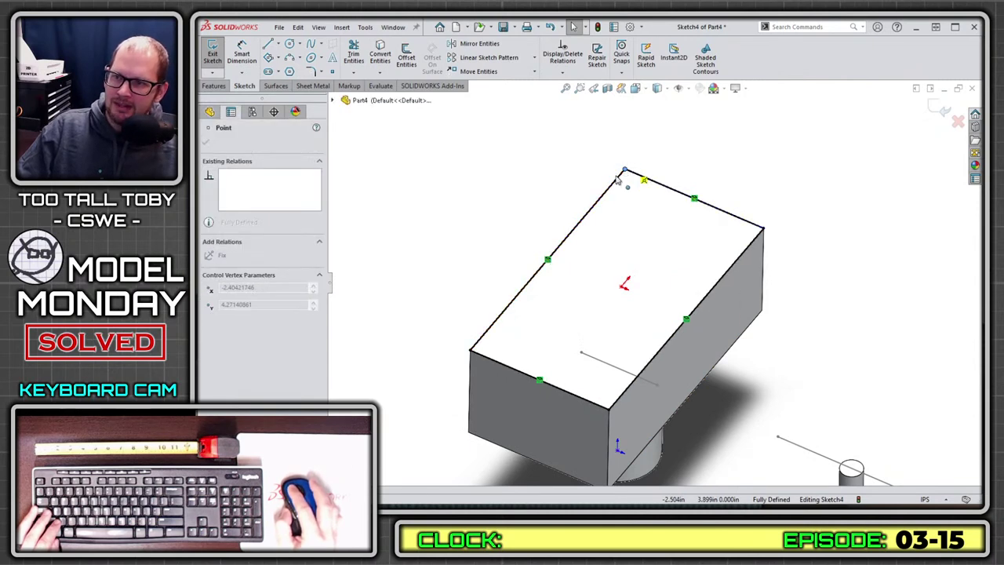
click(589, 173)
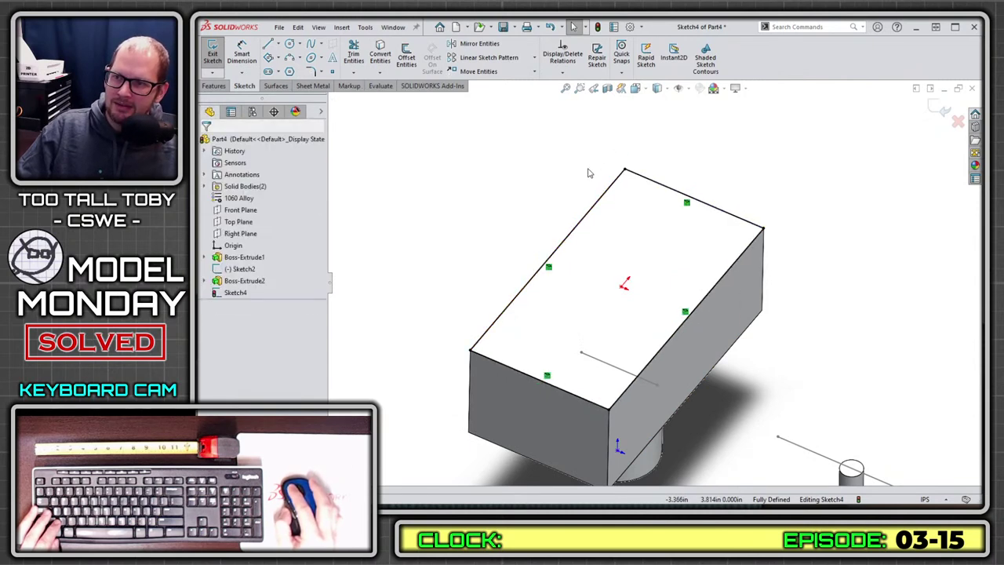
click(639, 190)
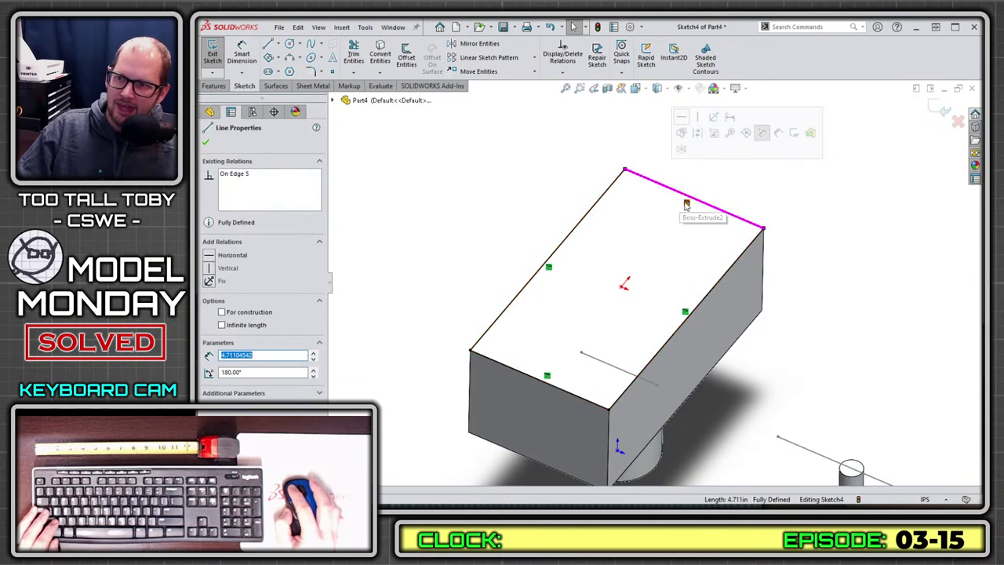
key(Escape)
click(549, 268)
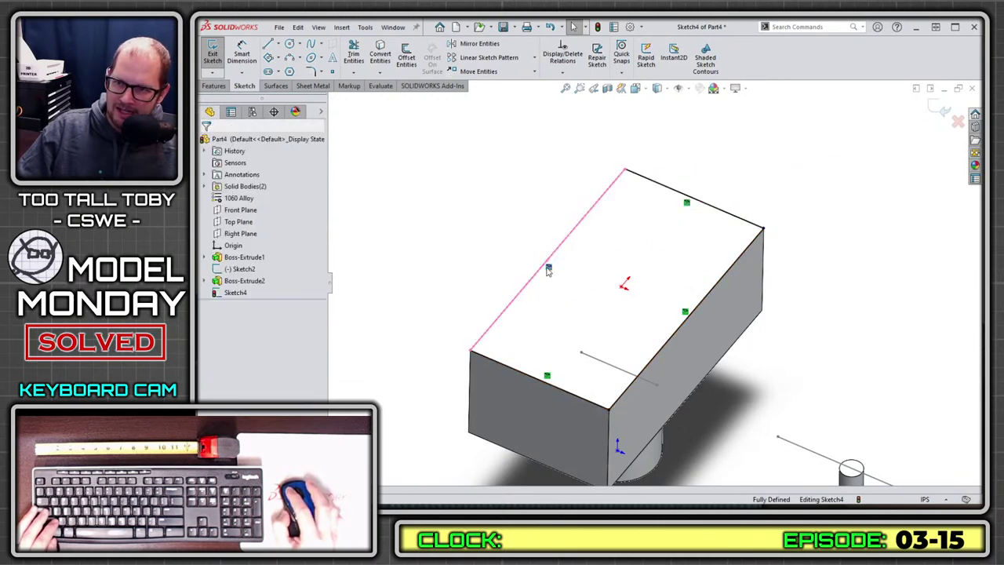
click(583, 165)
click(686, 203)
key(Delete)
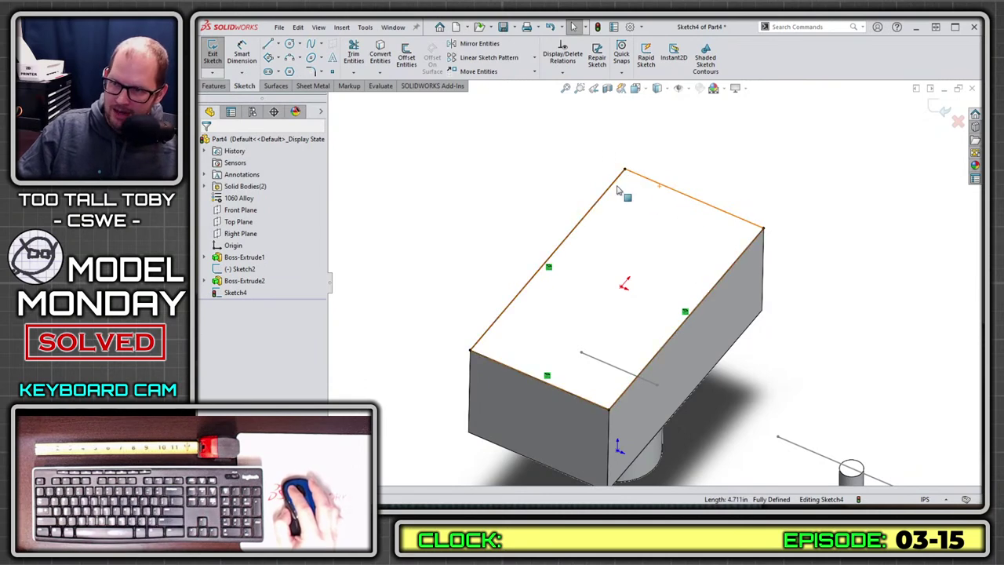
click(945, 110)
- Drag Sketch3's rectangle edge down so the box shortens over the cylinder
click(668, 220)
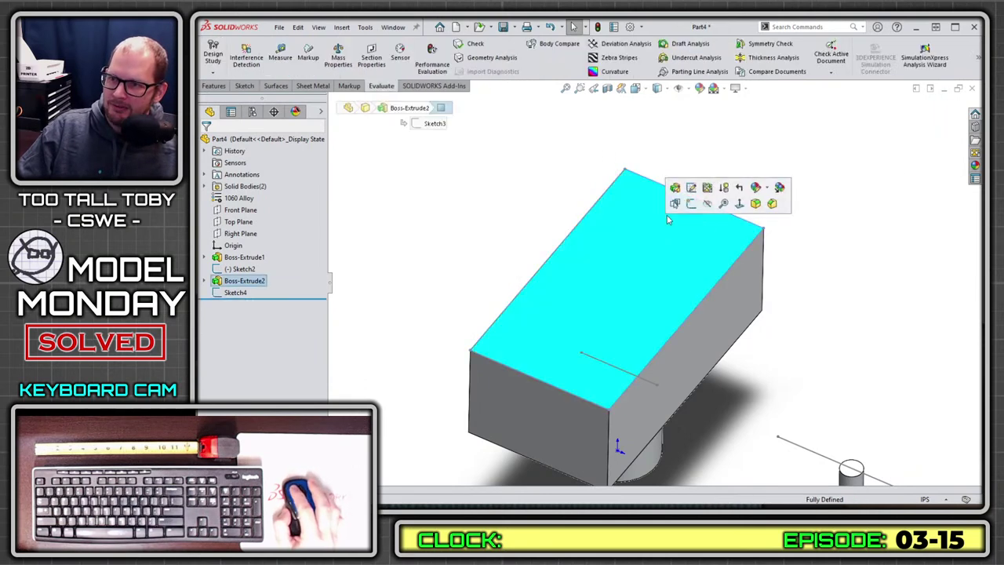
click(691, 189)
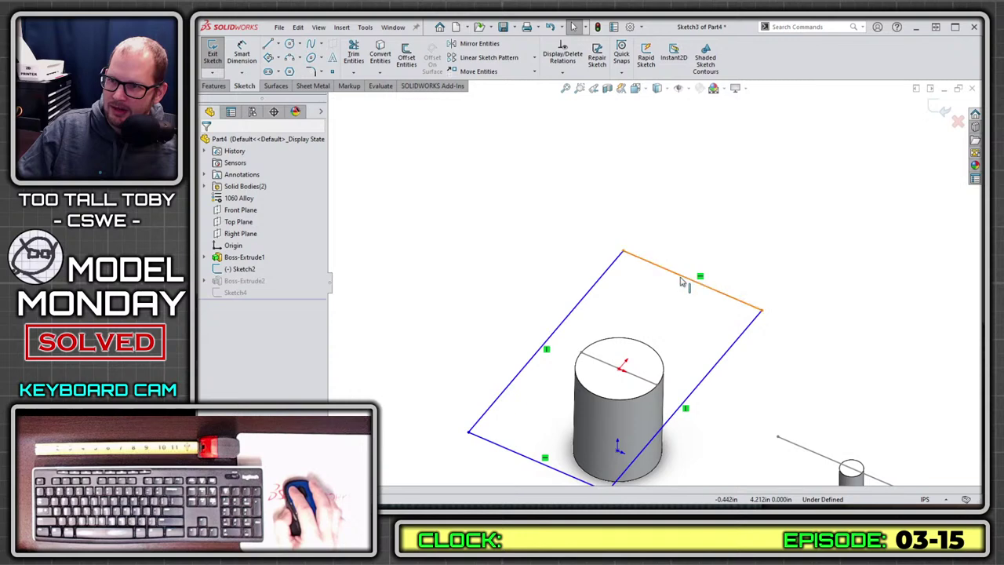
drag(652, 350, 601, 382)
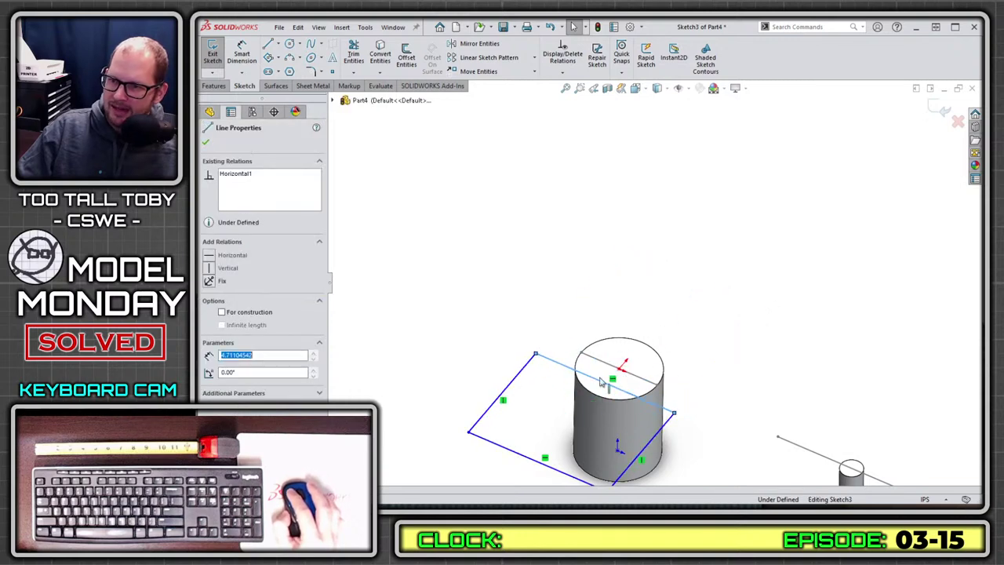
click(943, 111)
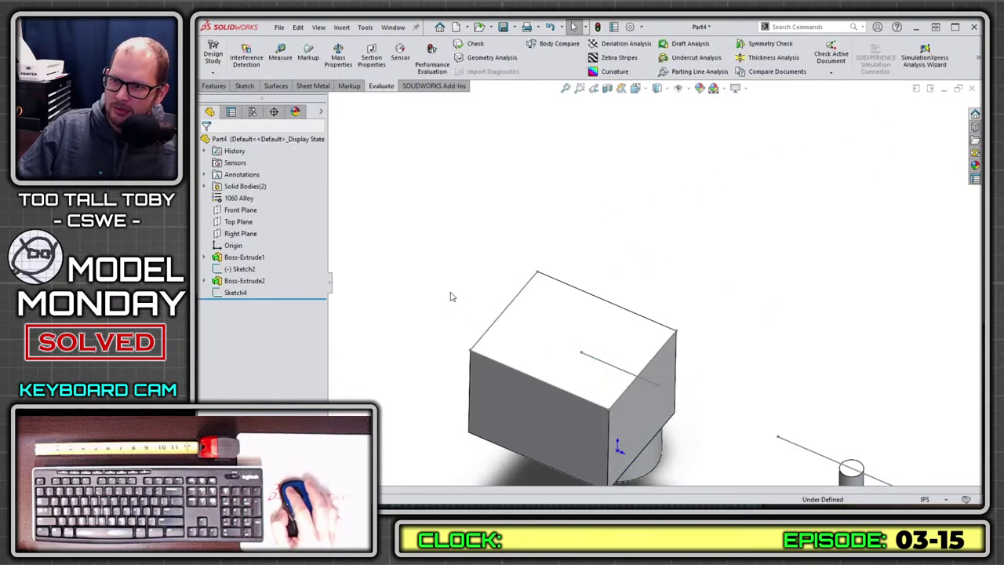
- Stretch two Sketch4 lines out from the box corner, then close Part4
click(235, 292)
click(237, 257)
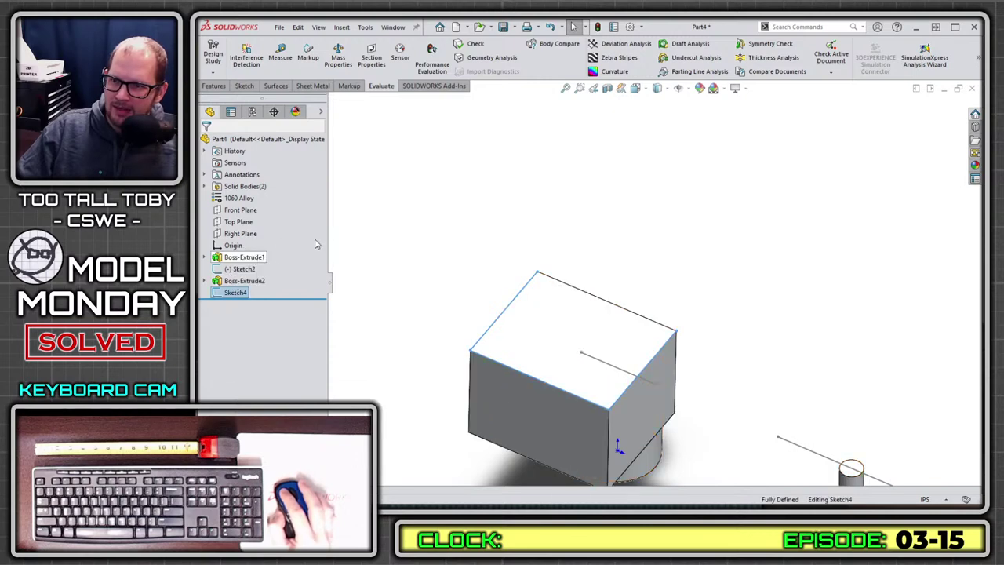
mouse_move(538, 274)
mouse_down()
mouse_move(661, 161)
mouse_move(642, 149)
mouse_up()
drag(675, 330, 753, 241)
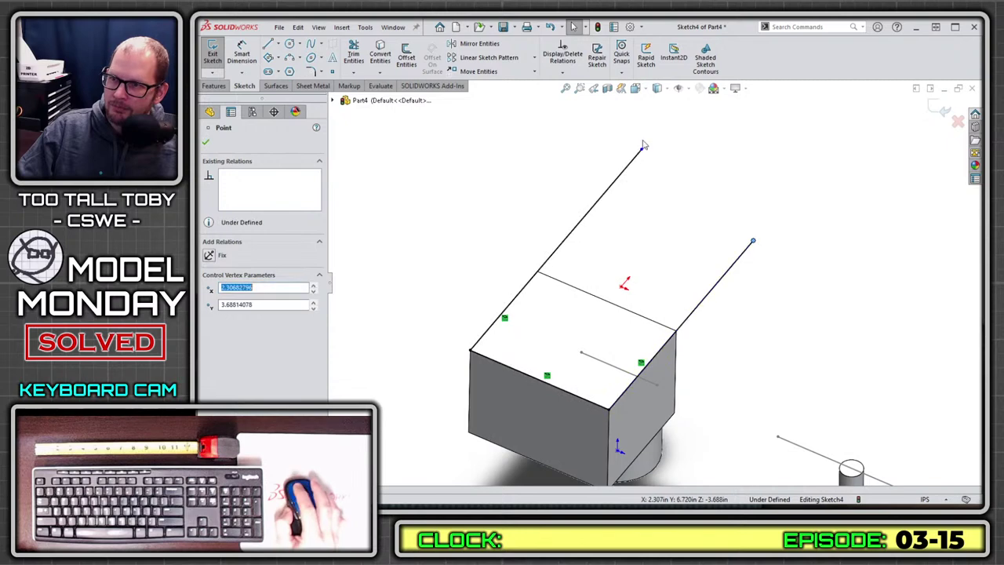
click(647, 187)
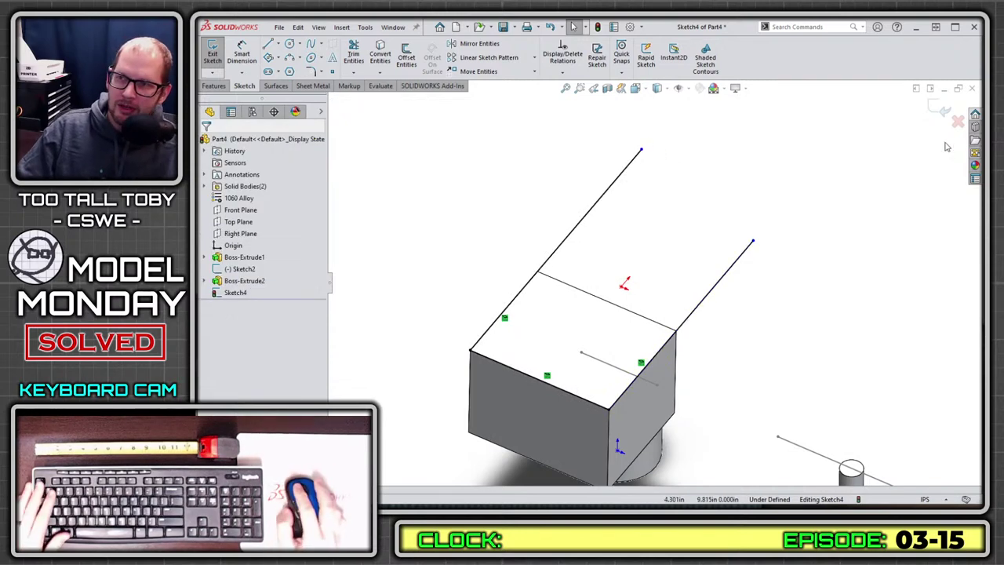
click(972, 90)
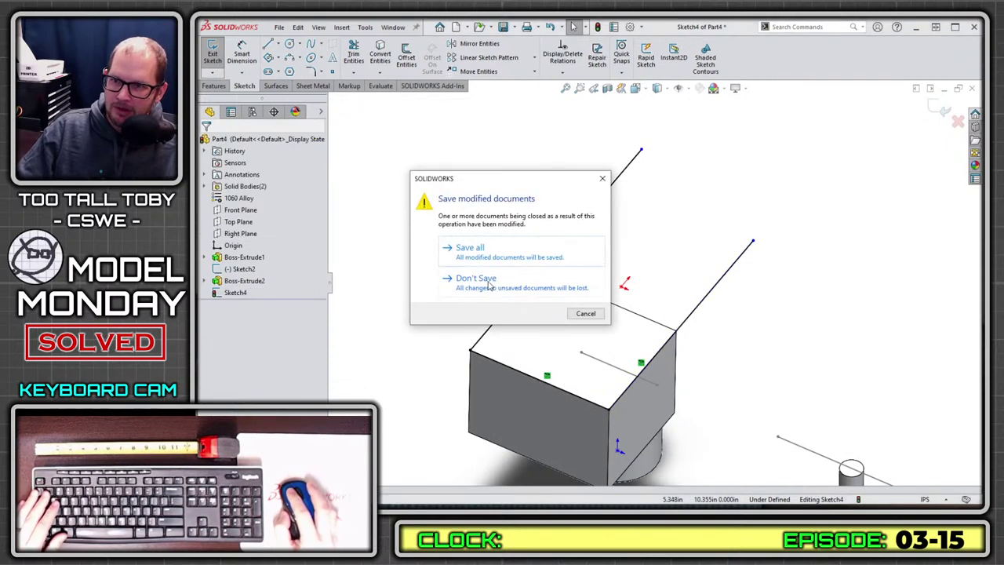
- Discard Part4's changes and edit Edge-Flange2's Sketch11 in Part3
click(468, 279)
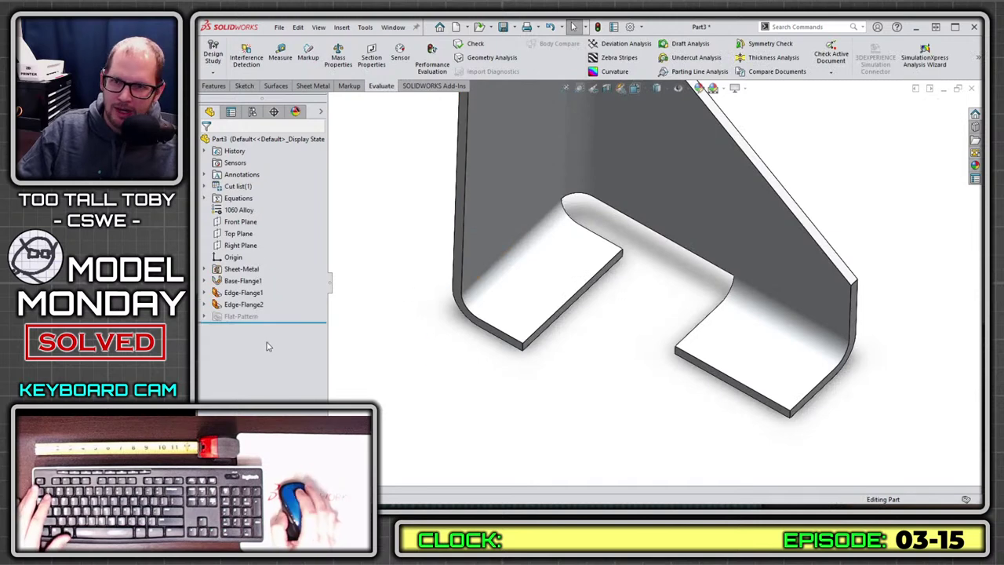
click(242, 305)
click(263, 275)
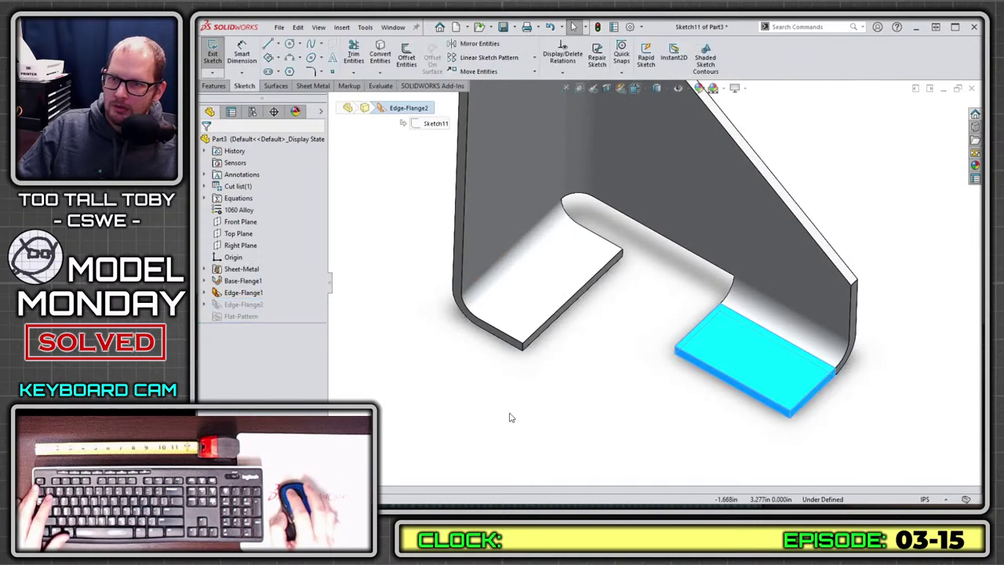
key(s)
click(653, 317)
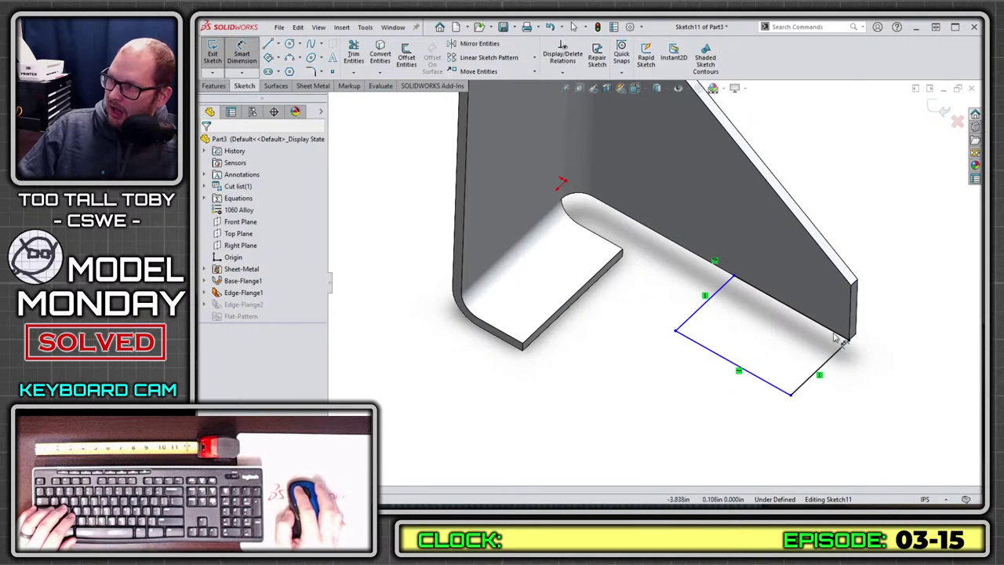
key(s)
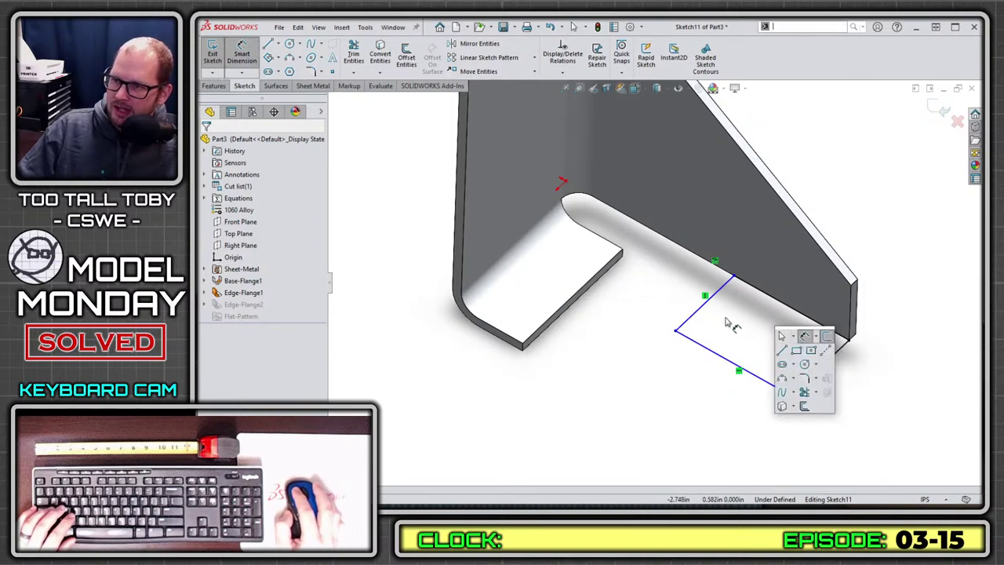
key(Escape)
- Dimension the flange profile's width to 2.000 in
click(808, 384)
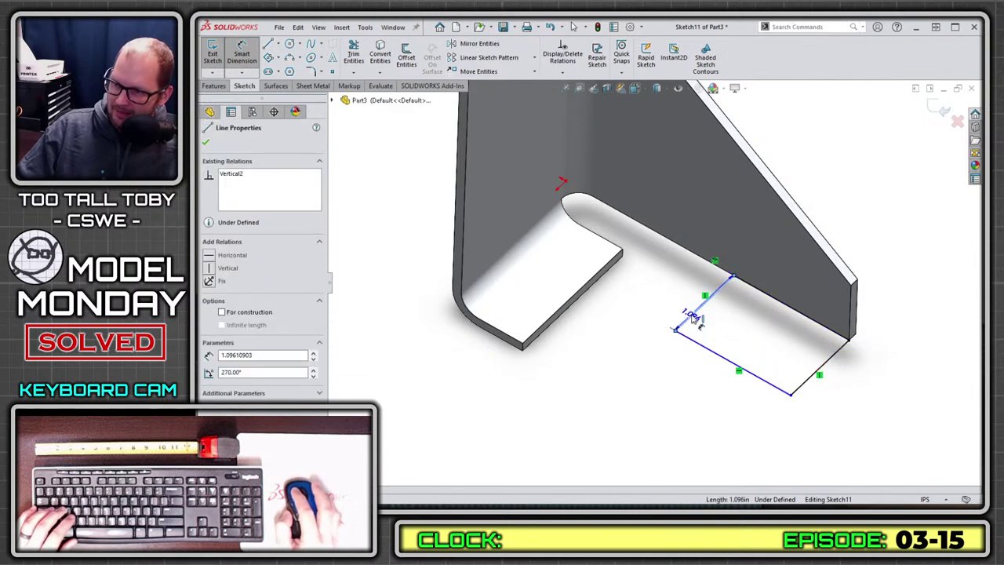
key(Escape)
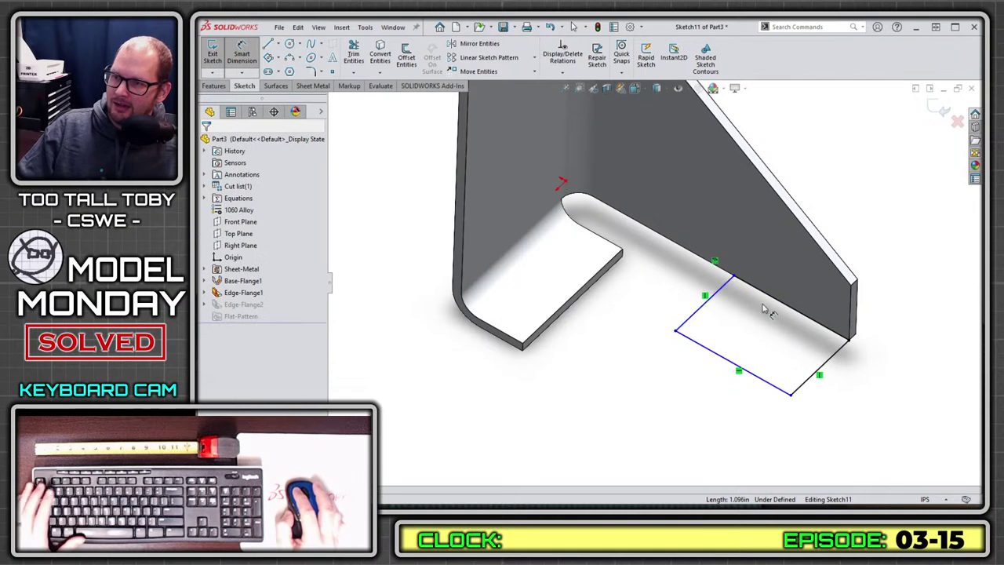
click(773, 297)
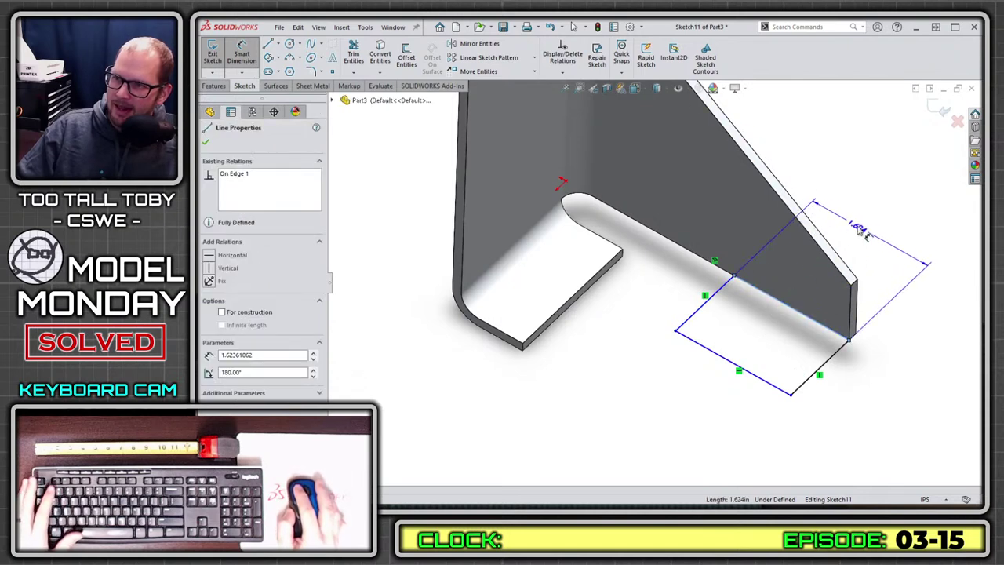
key(Escape)
click(689, 324)
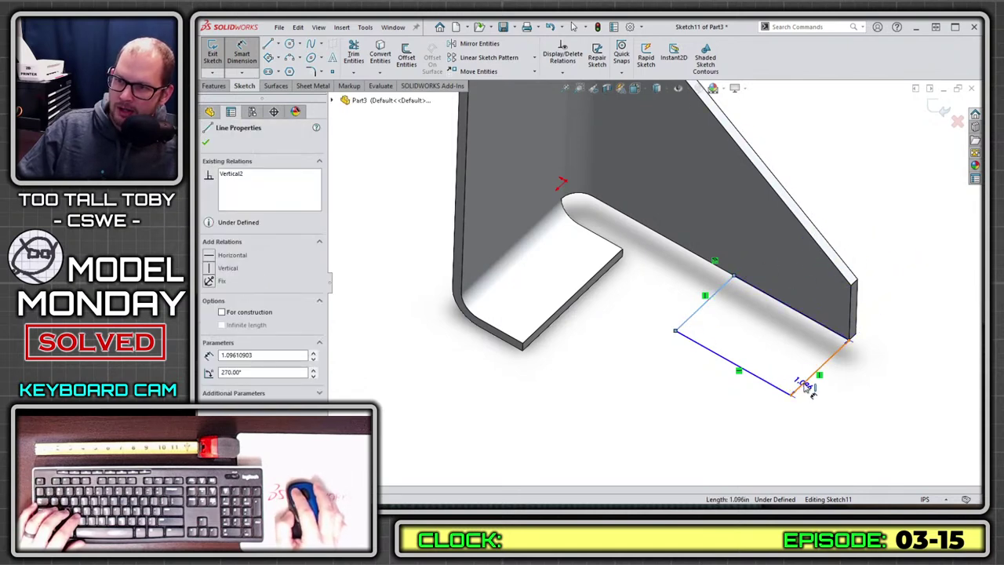
click(868, 222)
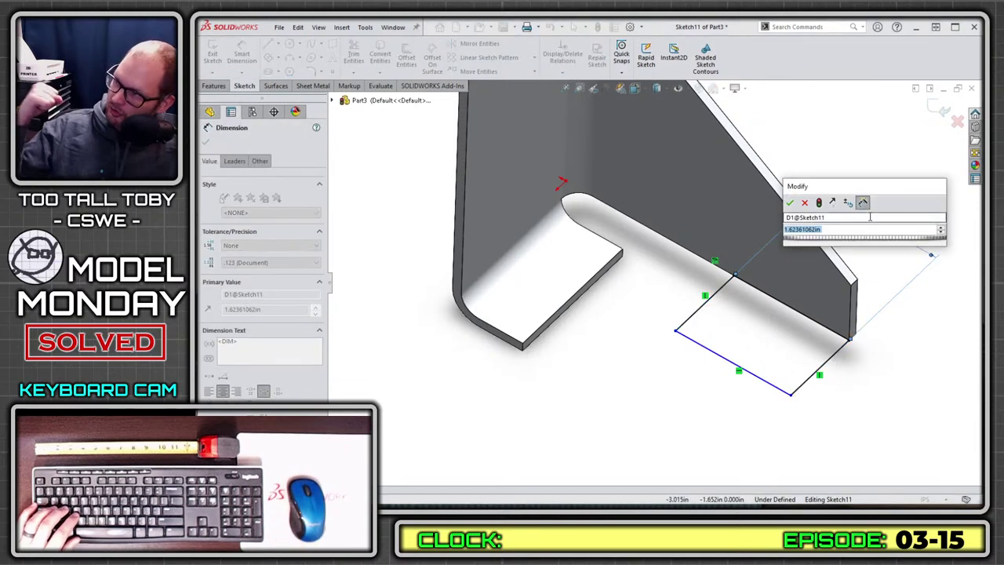
text(2)
key(Return)
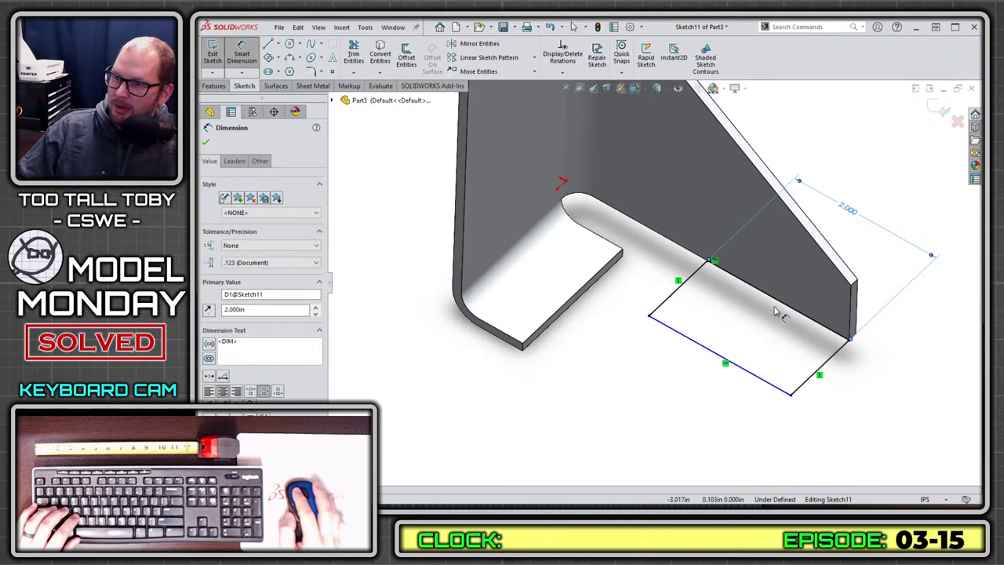
- Dimension the flange depth to 1.5 in and exit the sketch to rebuild
middle_drag(877, 326, 802, 209)
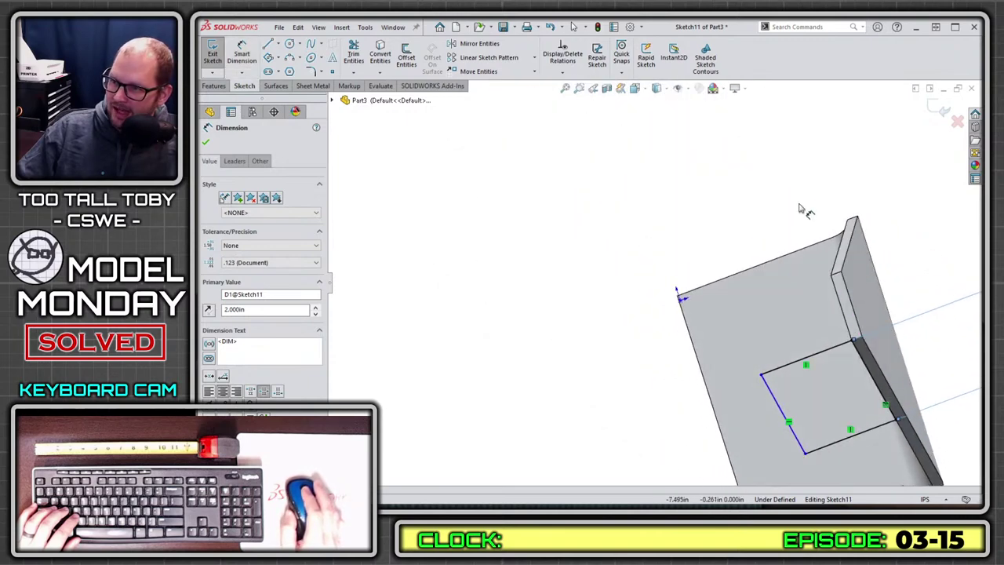
click(876, 356)
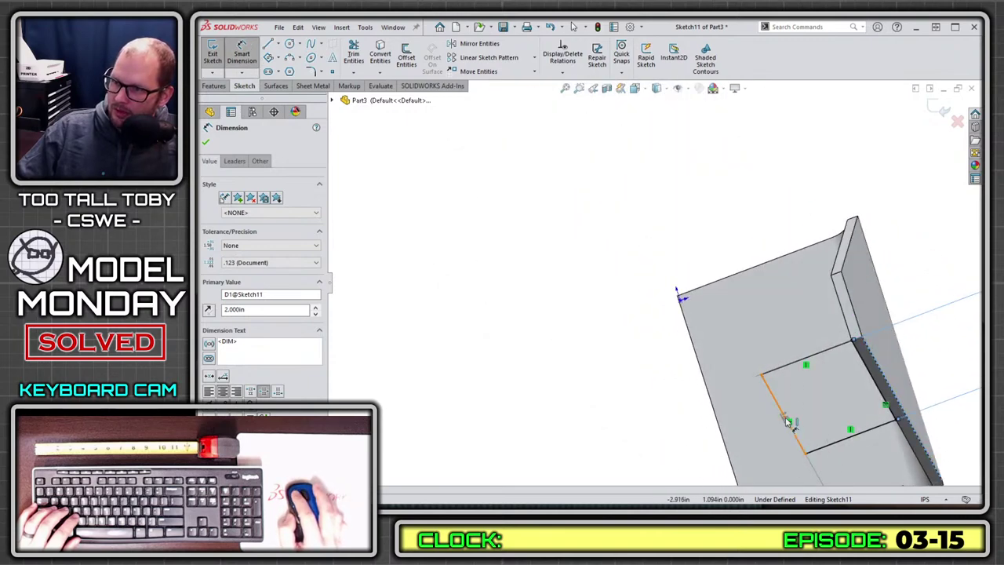
click(788, 421)
middle_drag(902, 407, 932, 422)
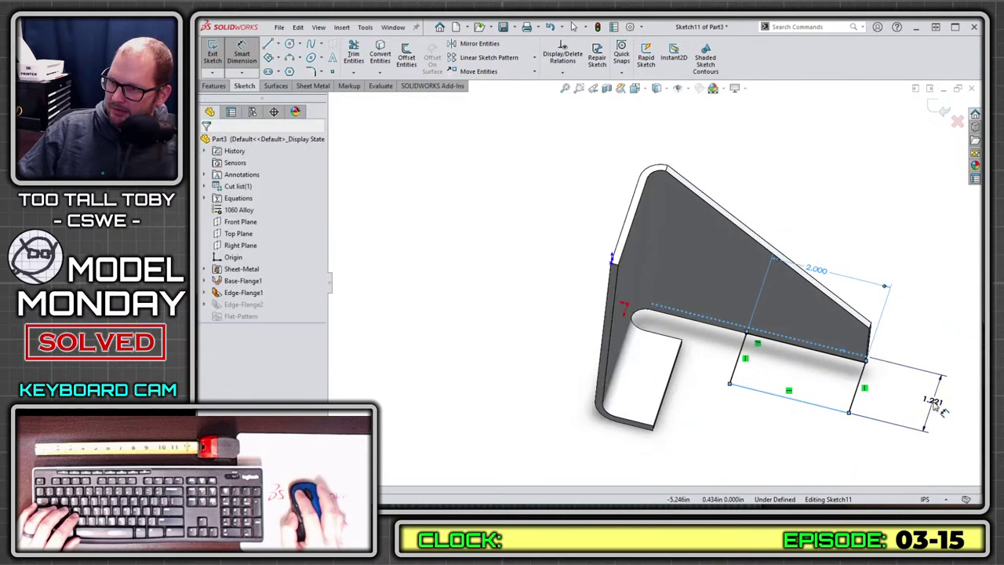
click(937, 404)
text(1.5)
key(Return)
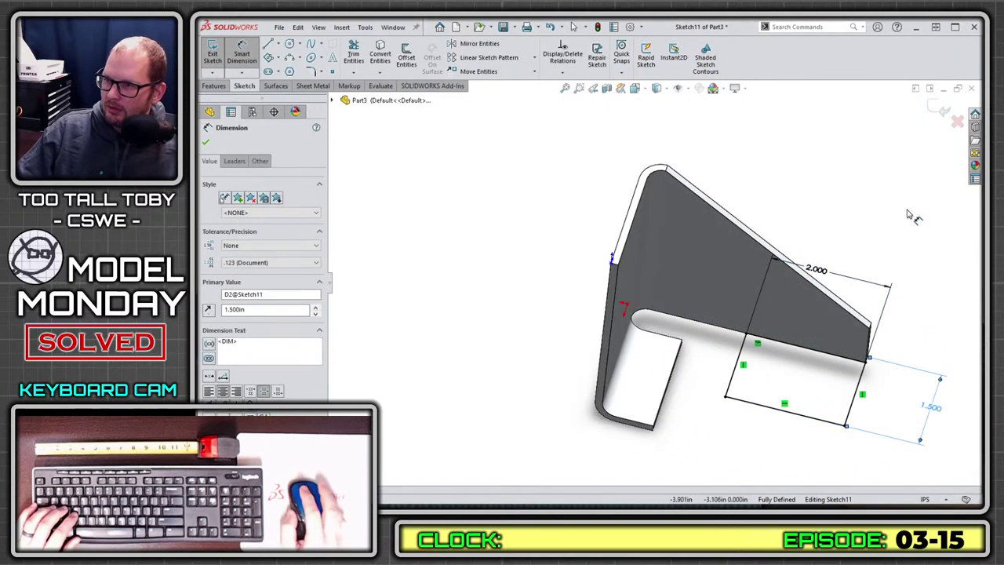
click(937, 106)
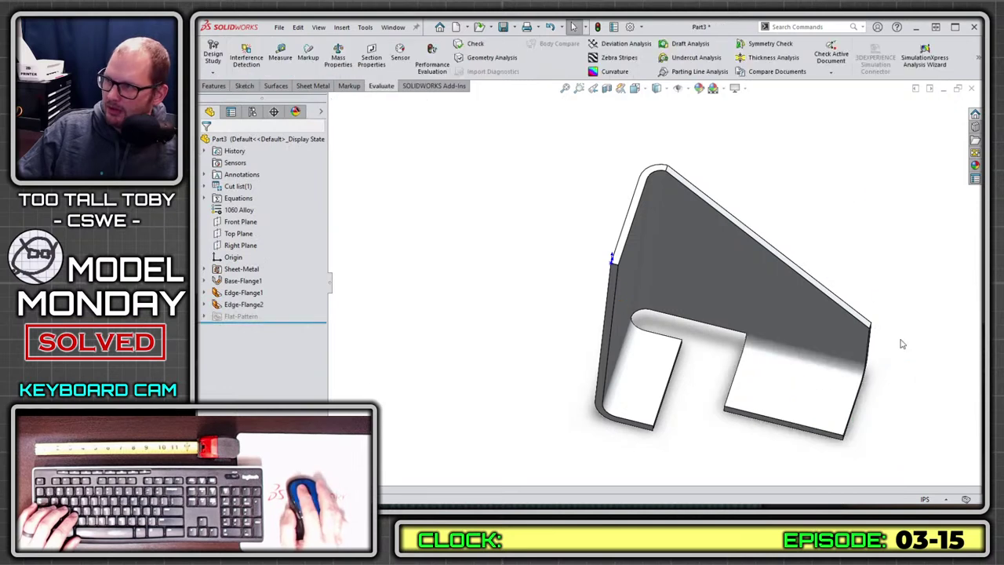
- Start a sketch on the second flange face and draw the Ø0.500 in hole circle
click(794, 414)
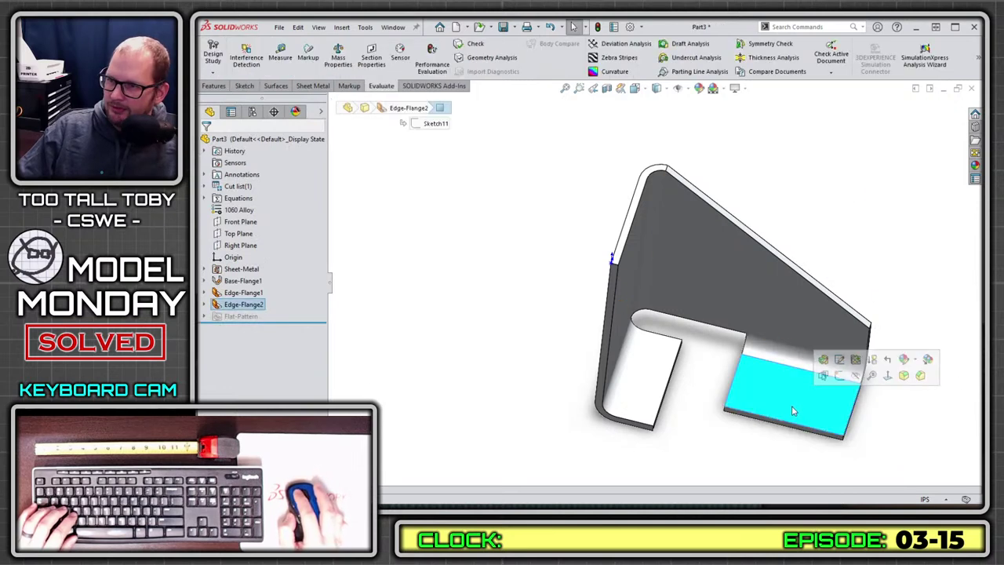
click(840, 377)
key(s)
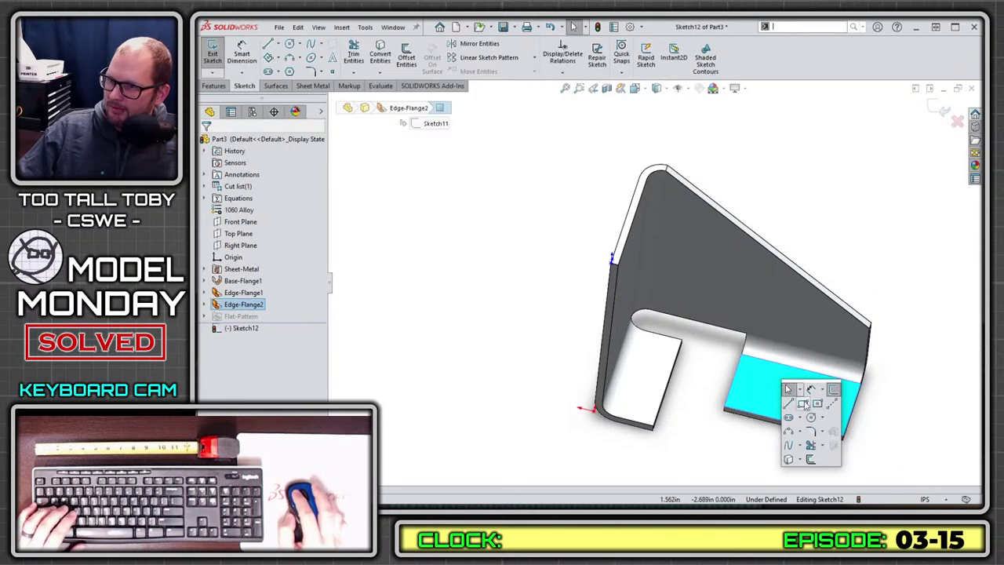
click(806, 418)
click(801, 404)
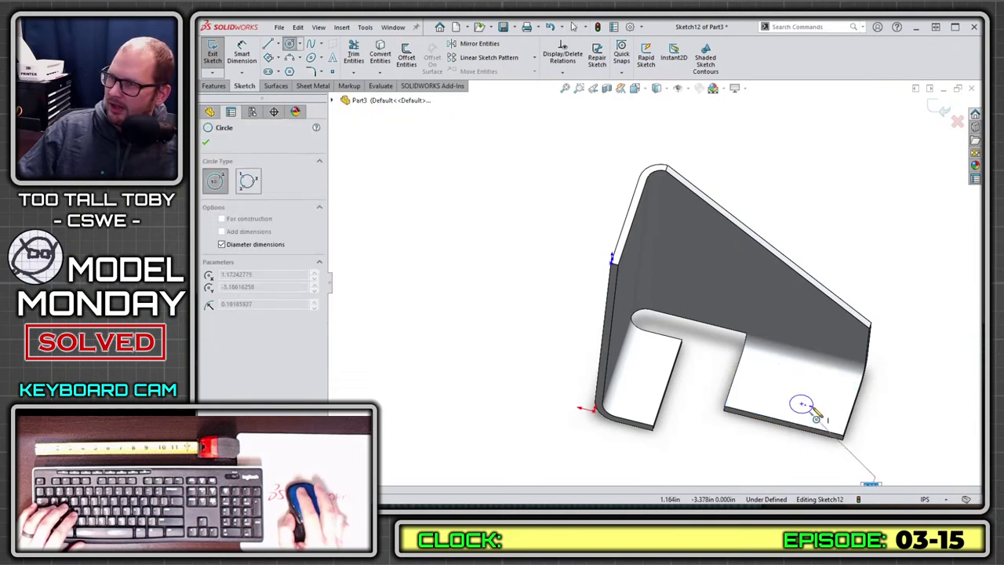
click(816, 413)
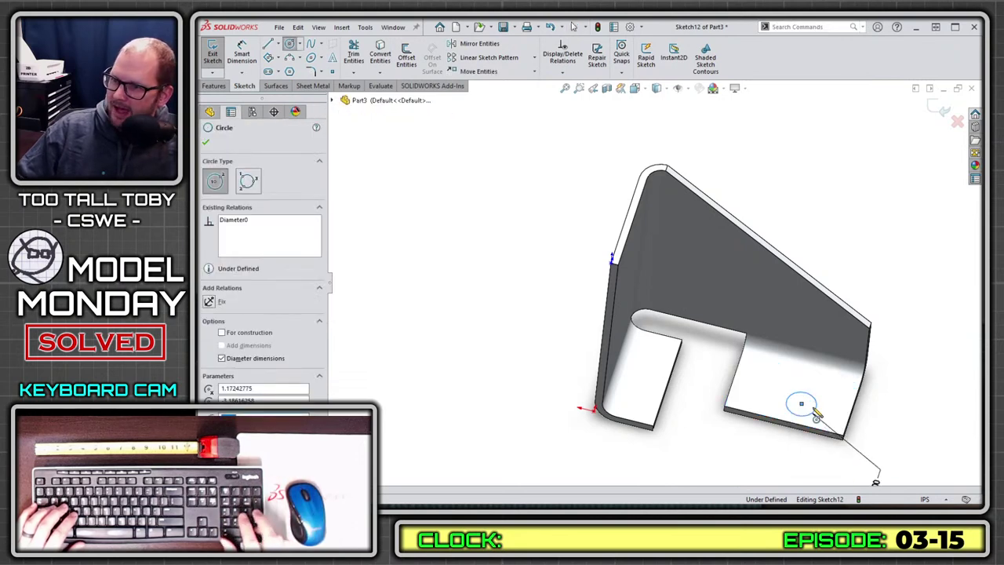
- Draw a construction centerline along the flange's lower edge from the corner
key(s)
click(864, 429)
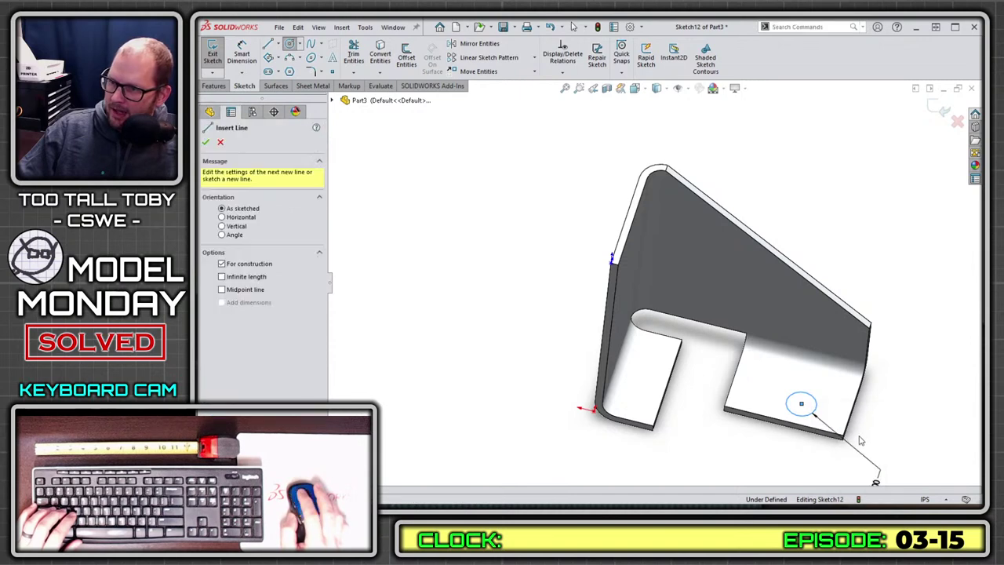
key(z)
click(614, 374)
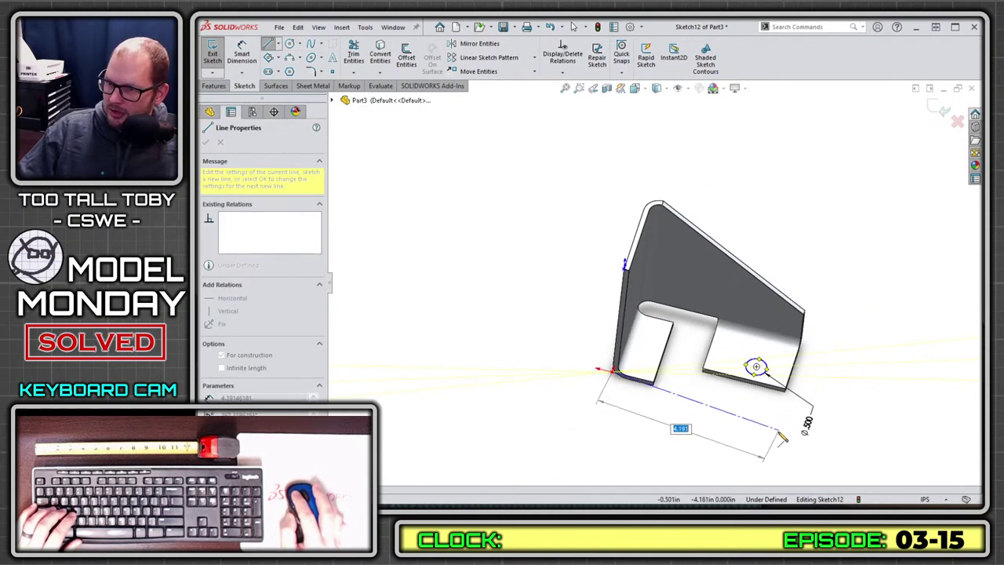
click(779, 412)
key(Escape)
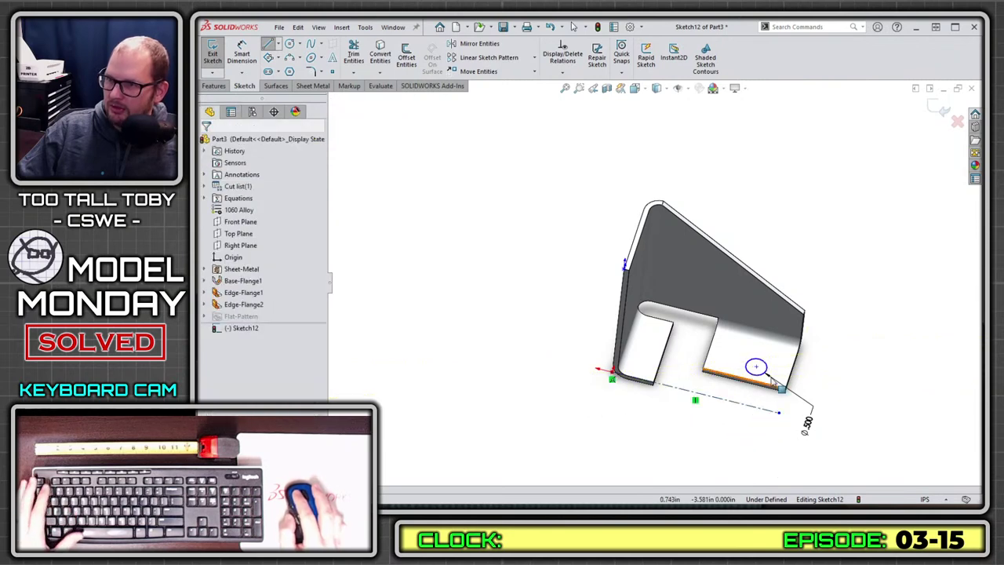
- Dimension the circle 2.500 in from the centerline and 1.000 in from the flange edge
key(s)
click(851, 358)
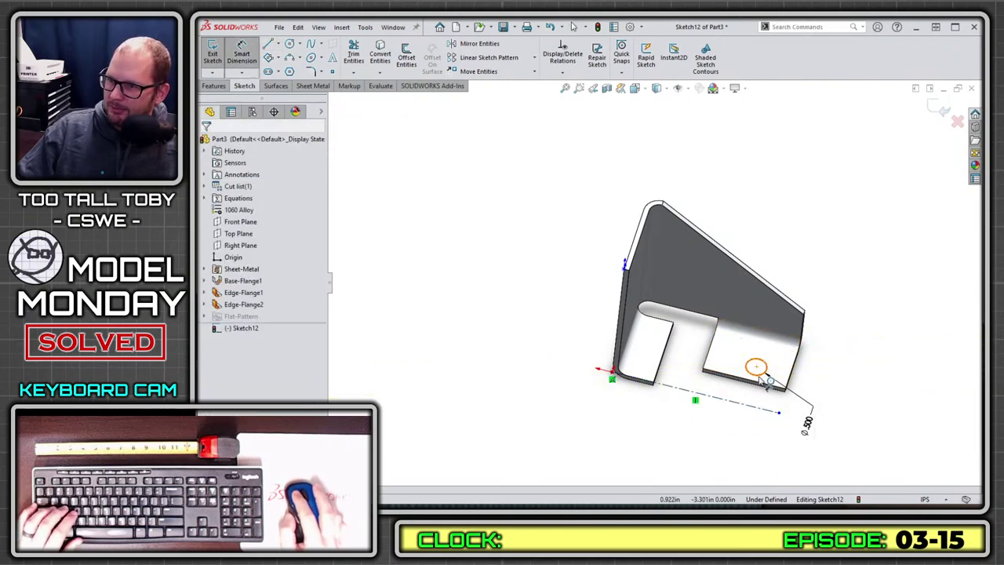
click(761, 376)
click(745, 396)
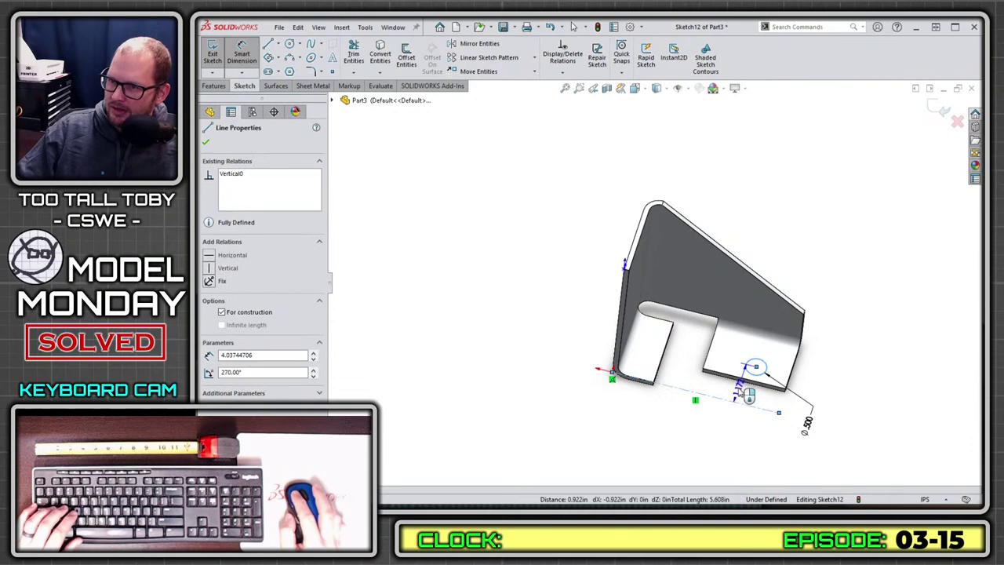
click(720, 417)
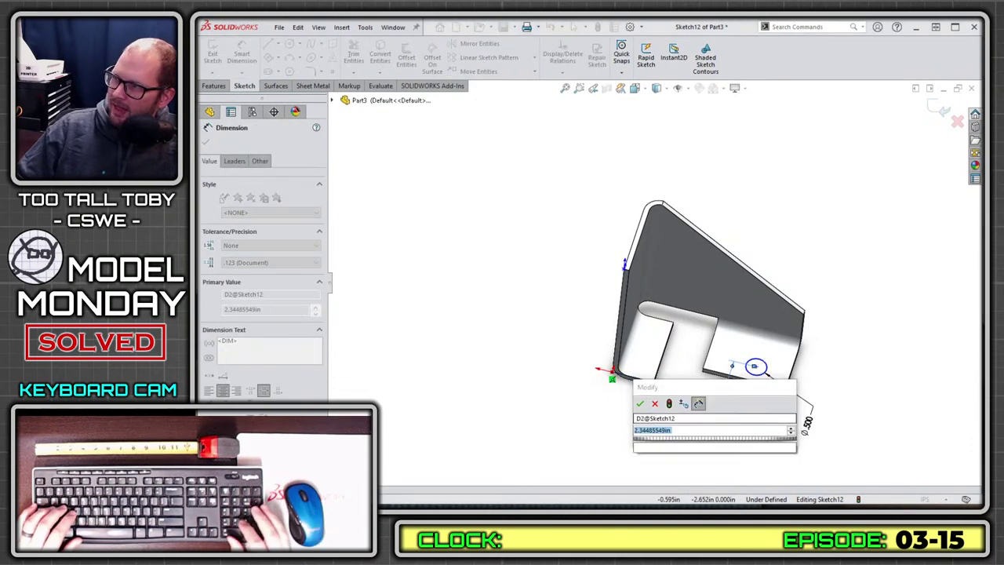
text(2.5)
key(Return)
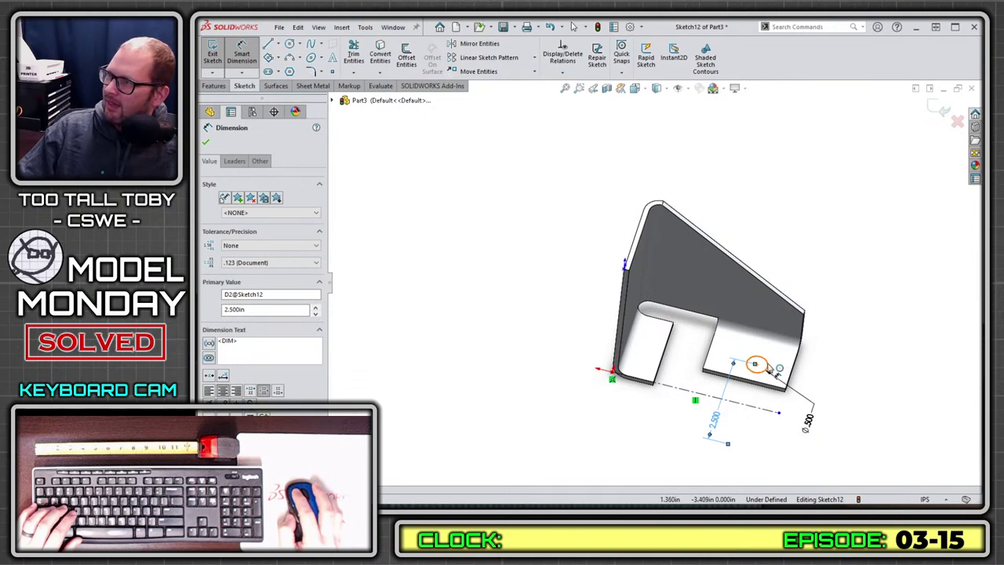
click(769, 367)
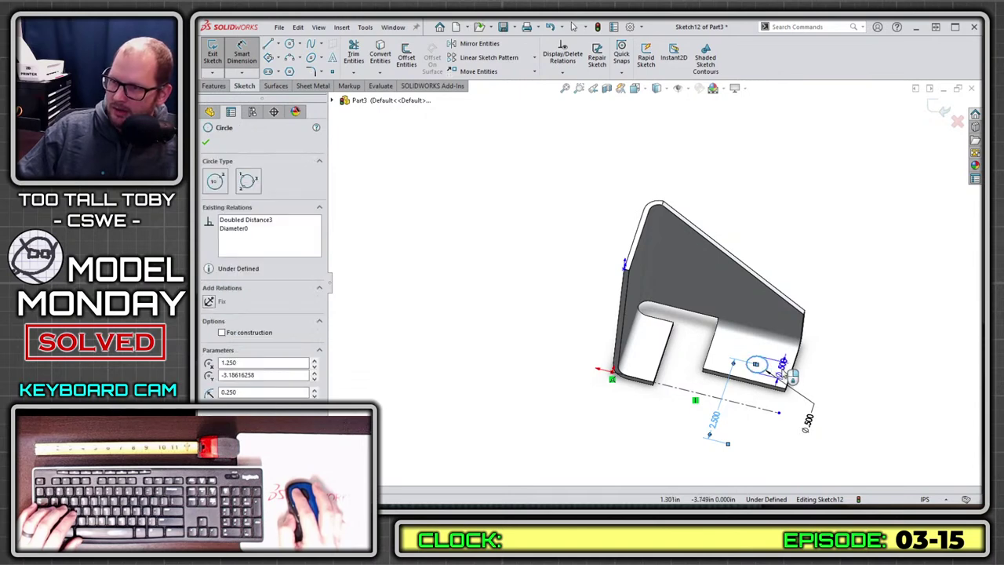
click(792, 377)
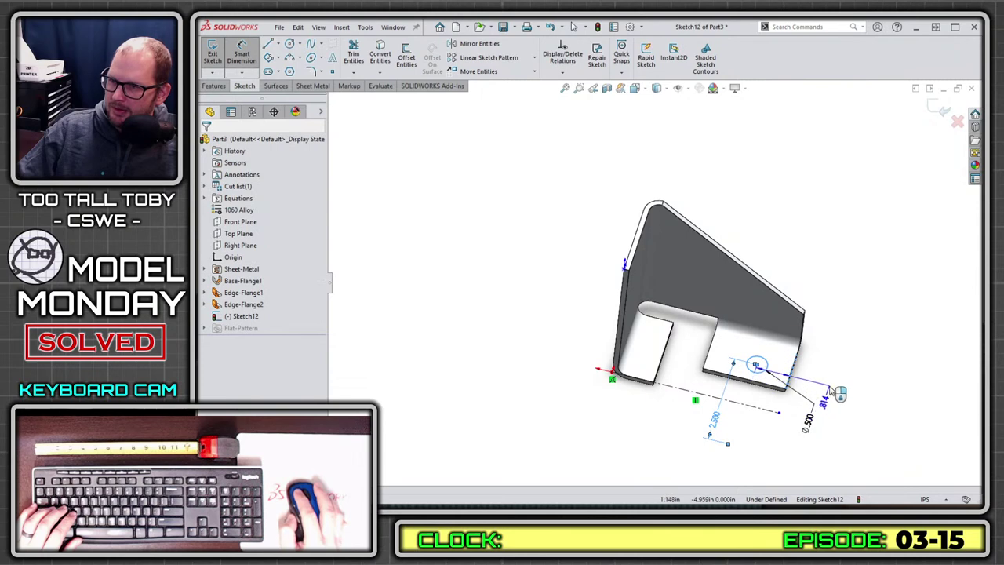
click(836, 395)
text(1)
key(Return)
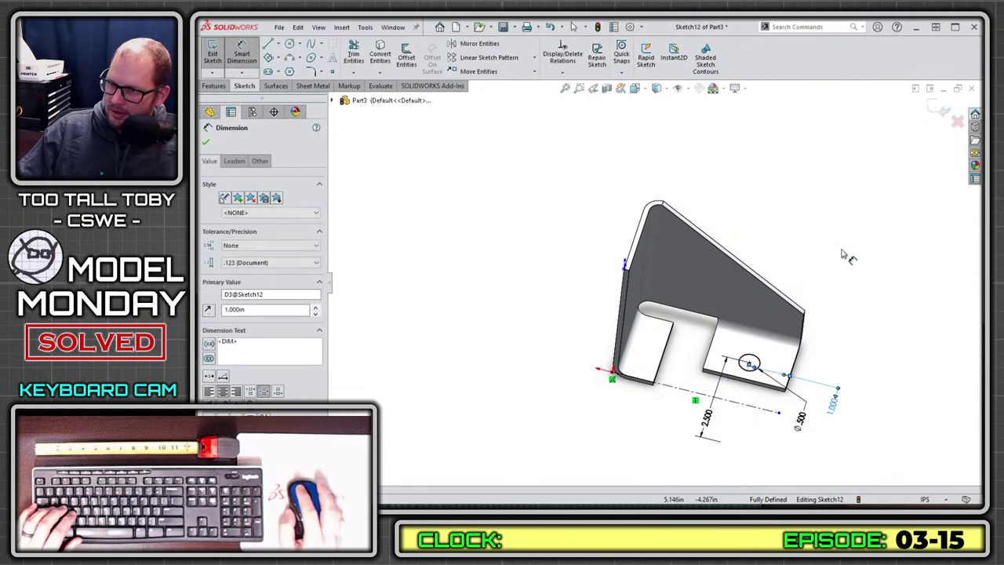
key(s)
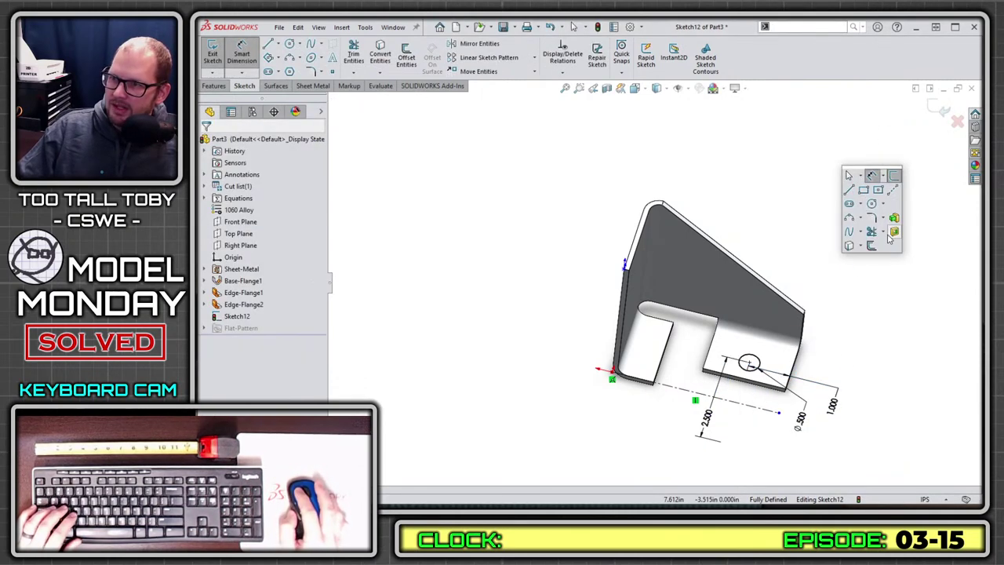
click(883, 233)
- Cut the Ø0.500 in hole with depth linked to sheet thickness, then inspect it
right_click(886, 234)
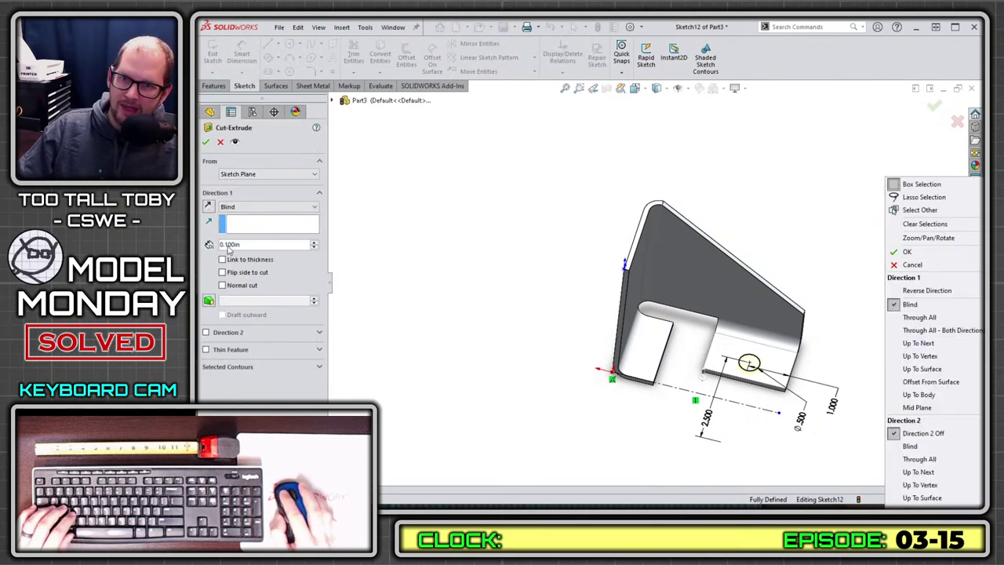
click(457, 261)
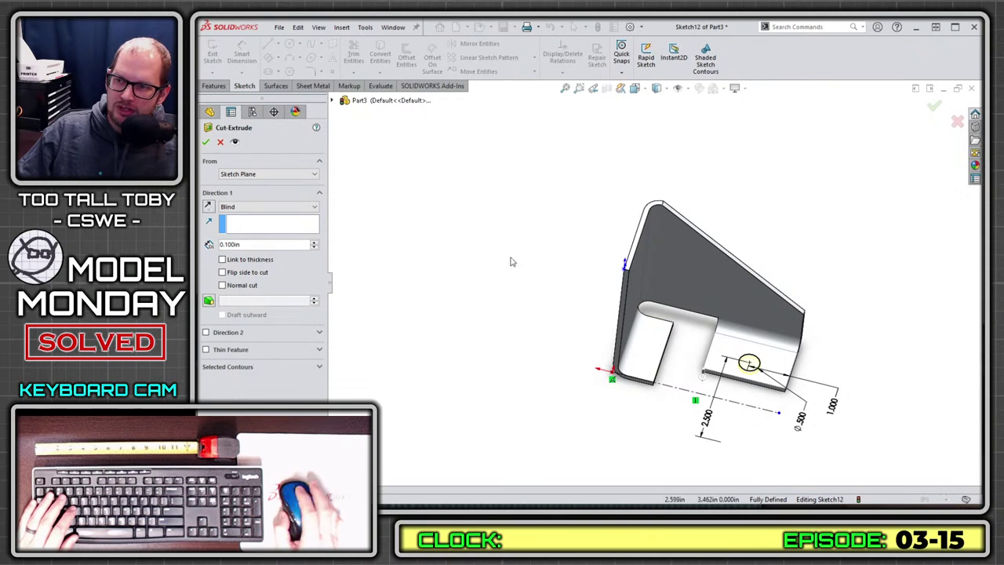
middle_drag(510, 260, 769, 361)
scroll(788, 370, up, 3)
scroll(787, 369, up, 5)
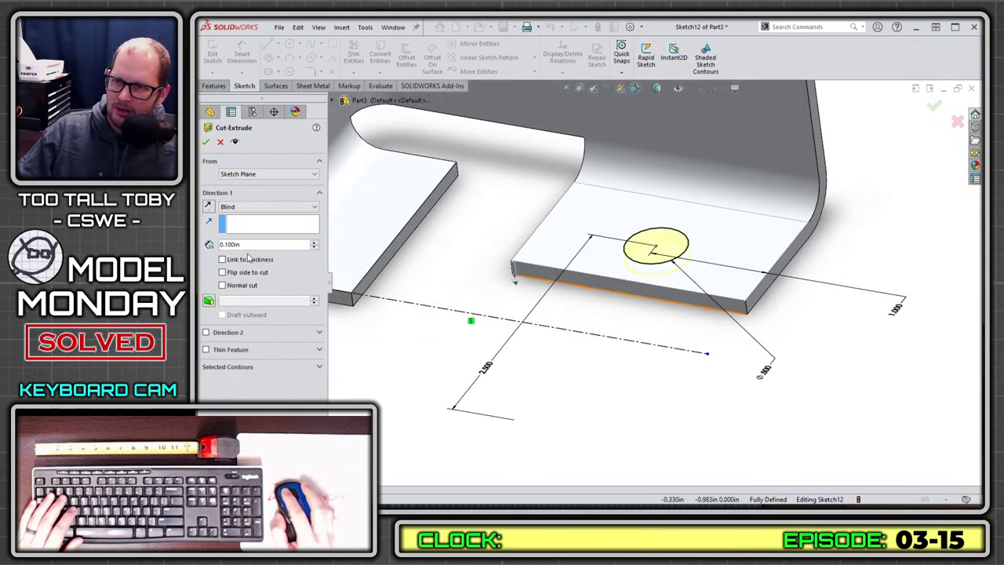
click(248, 259)
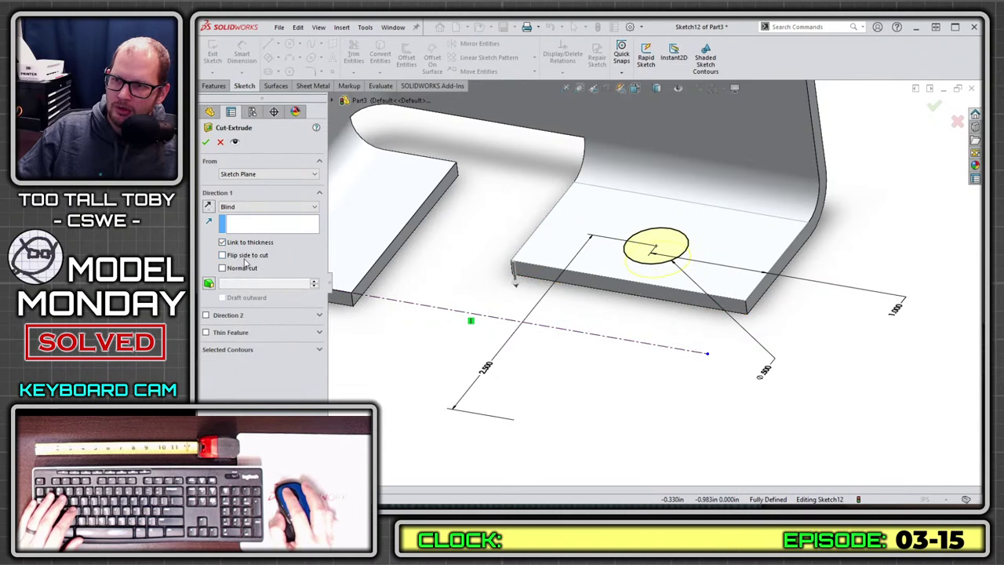
click(207, 142)
middle_drag(544, 403, 612, 251)
scroll(630, 229, down, 3)
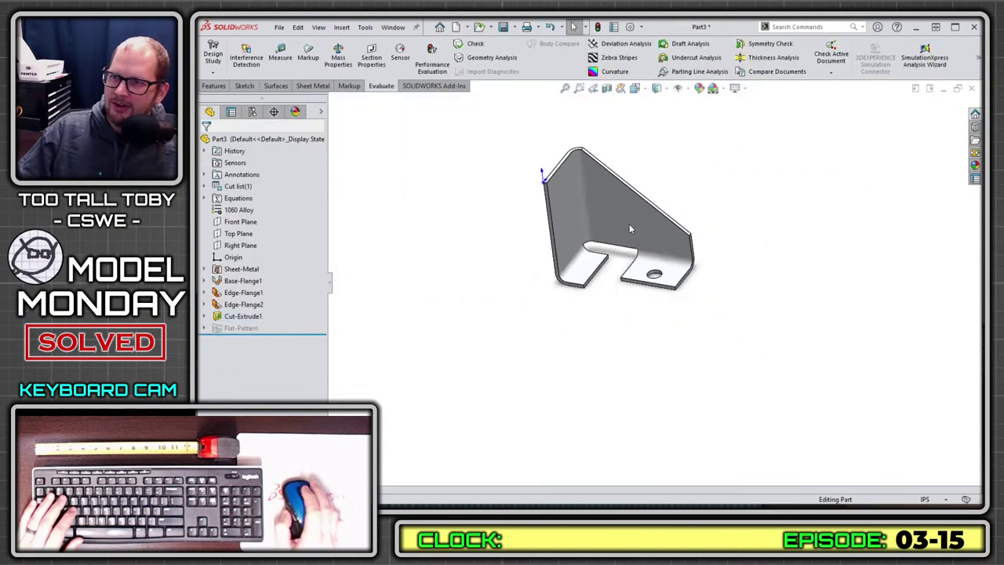
scroll(630, 229, up, 2)
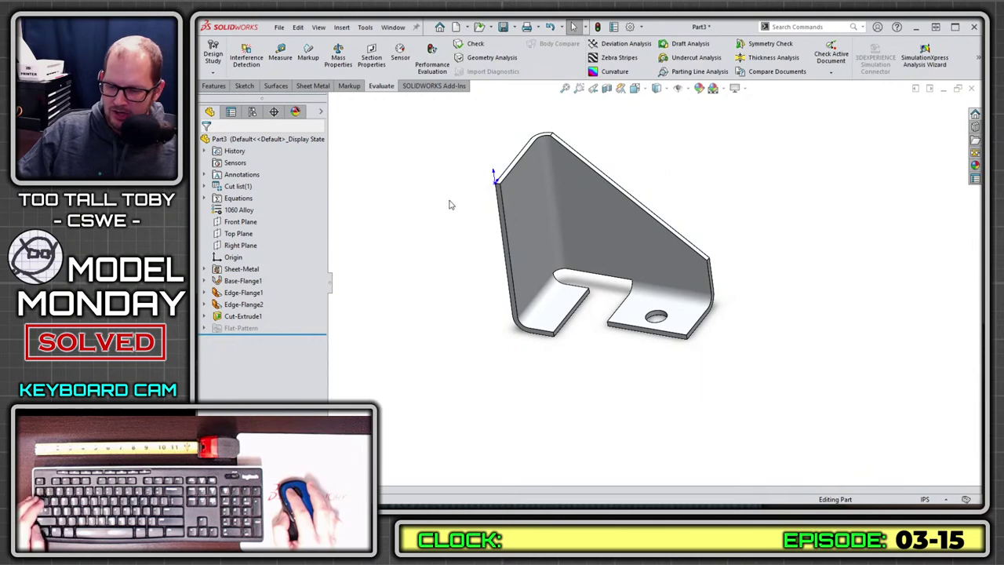
key(ctrl+Tab)
- Roll Part2 back above the STATIC CUT and DYNAMIC CUT features and hide the Bounding Box
key(f)
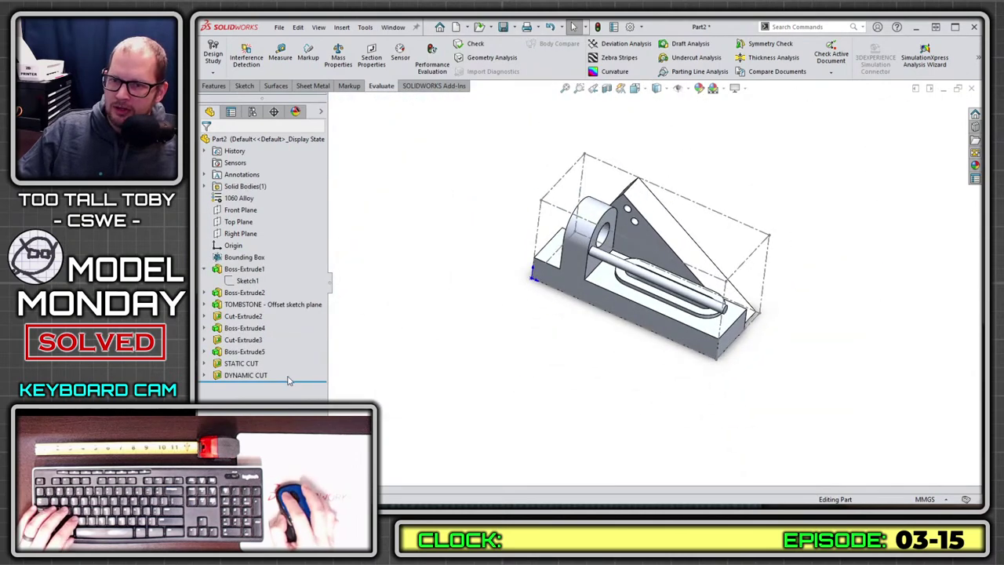
drag(292, 380, 291, 343)
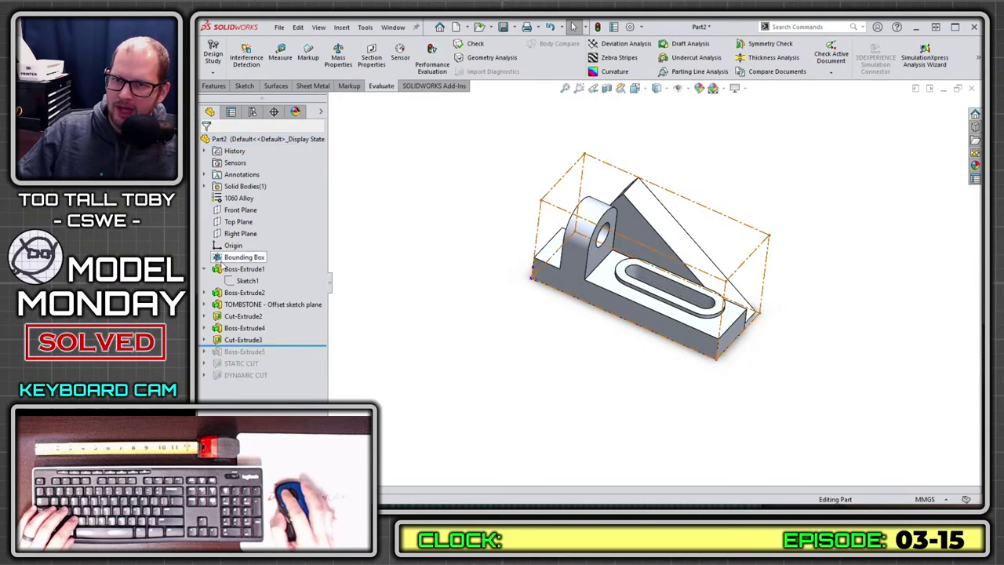
click(233, 259)
right_click(236, 259)
click(242, 242)
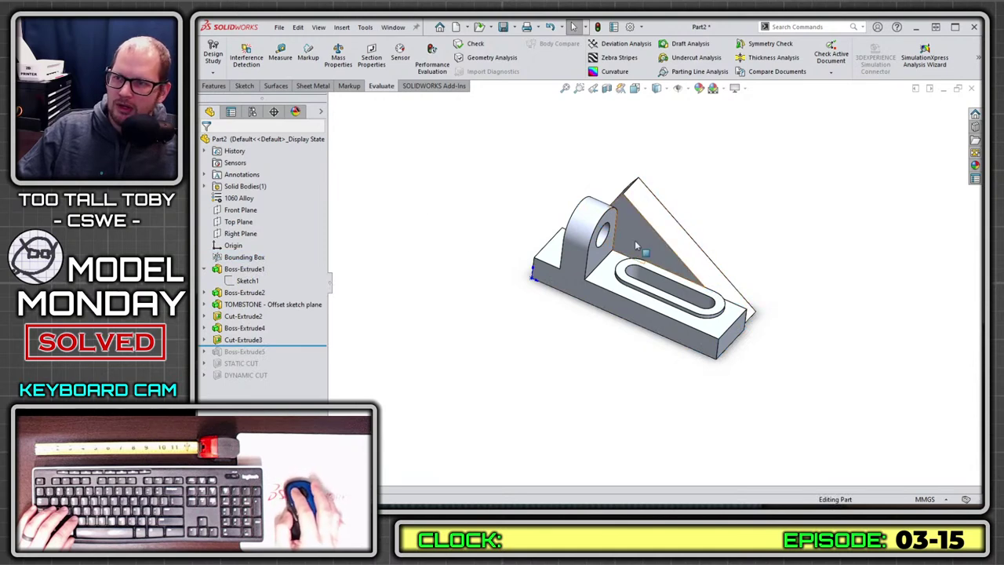
- Link the base's 19 mm thickness dimension to a shared value named 'UNIFORM ALLL THICKNESS'
click(709, 327)
double_click(709, 327)
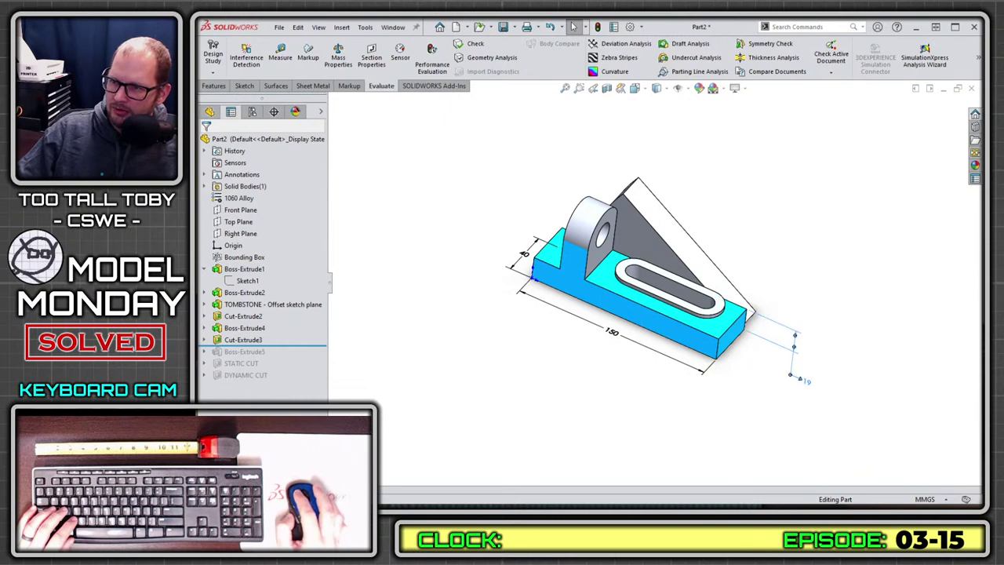
click(805, 382)
right_click(808, 385)
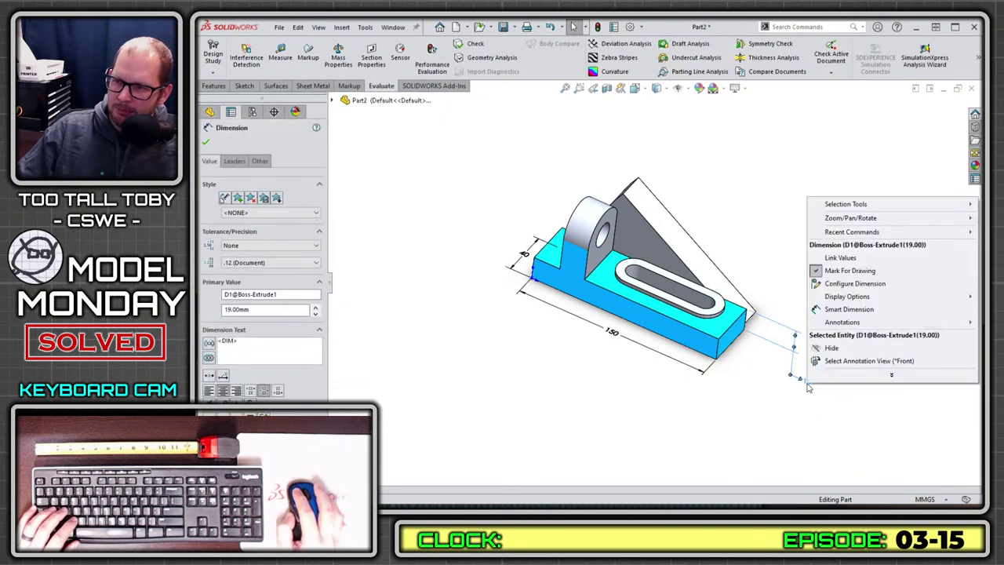
click(837, 259)
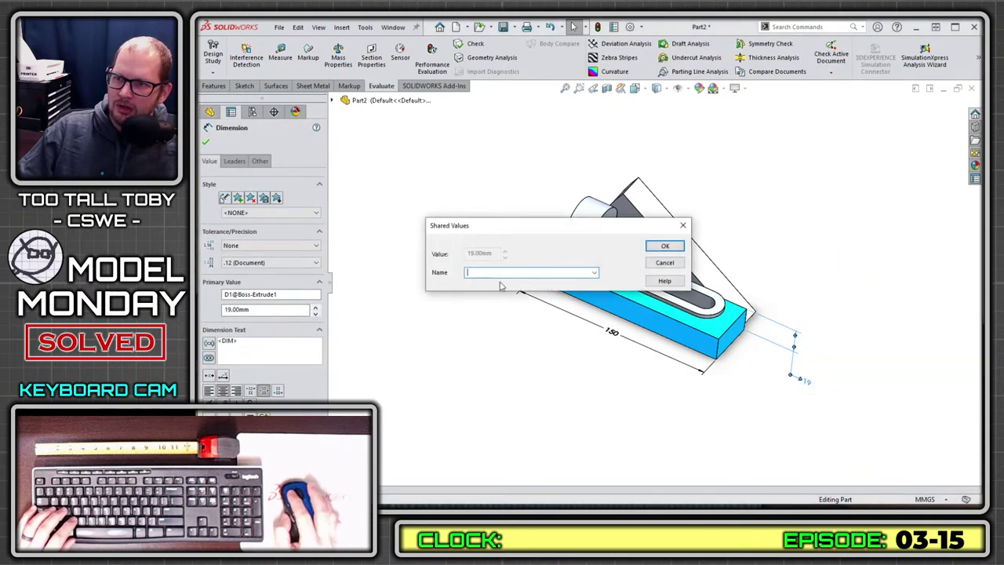
text(UNIFORM)
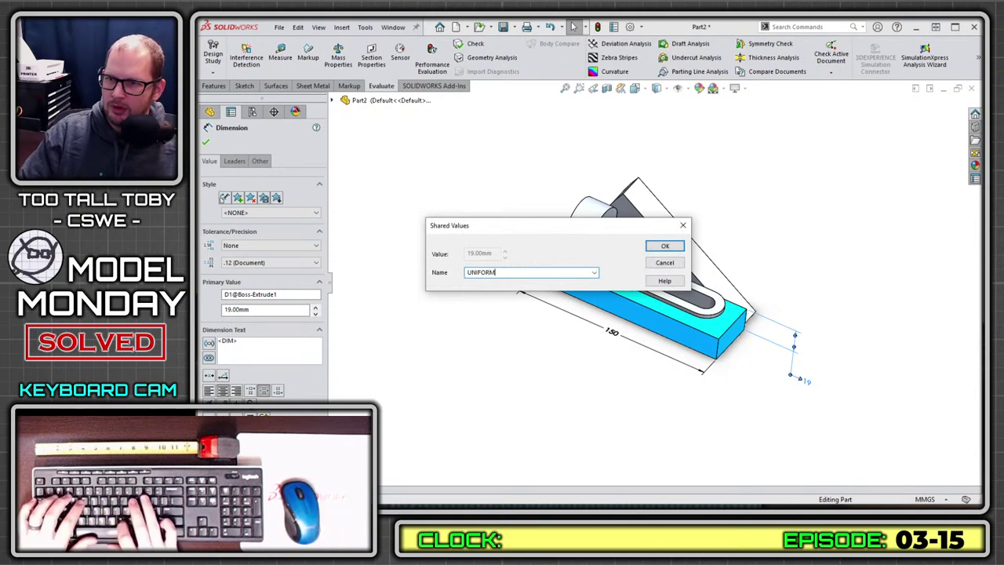
text( ALL)
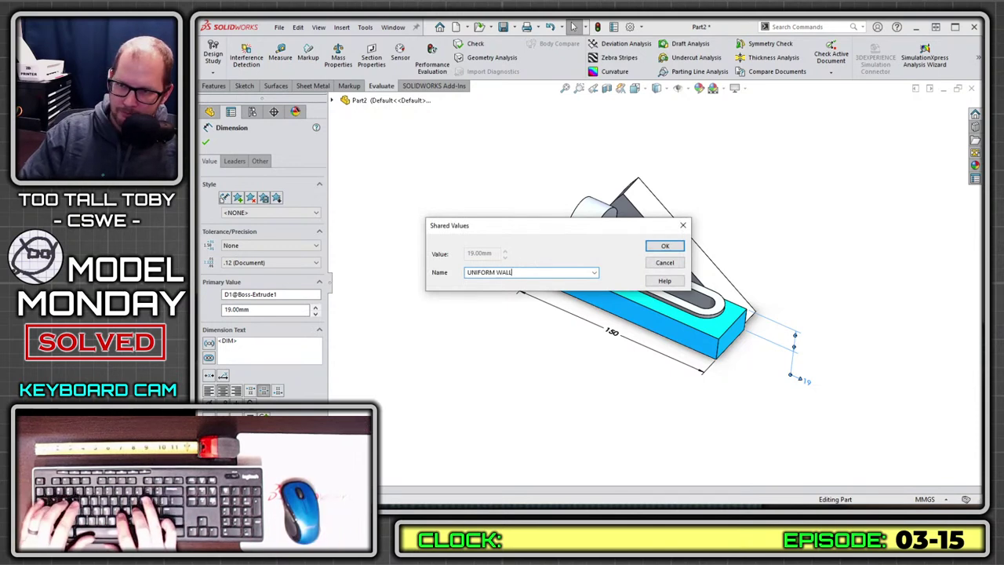
text(L THICKNESS)
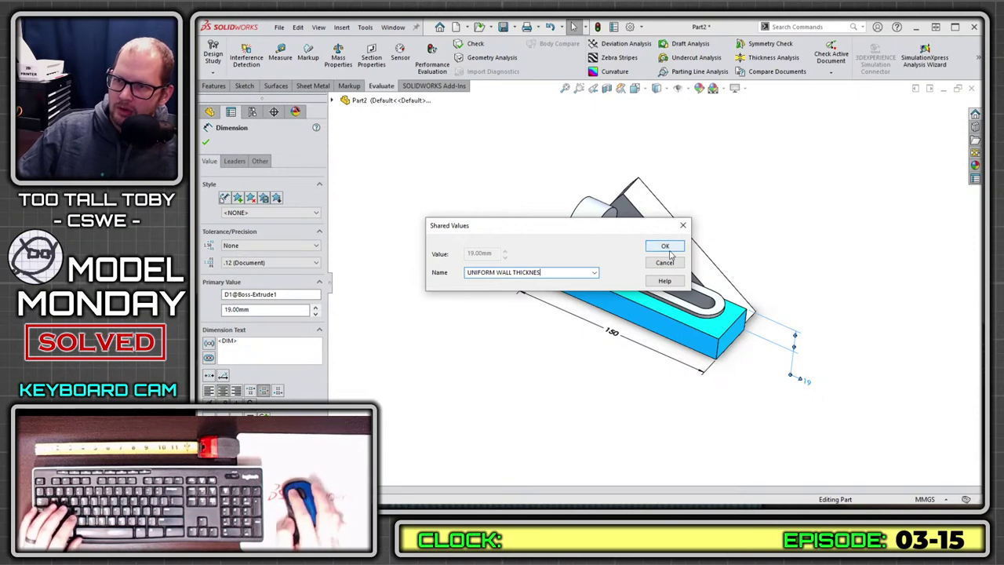
click(665, 246)
- Begin linking the tombstone's 22 mm dimension to an existing shared value
click(665, 247)
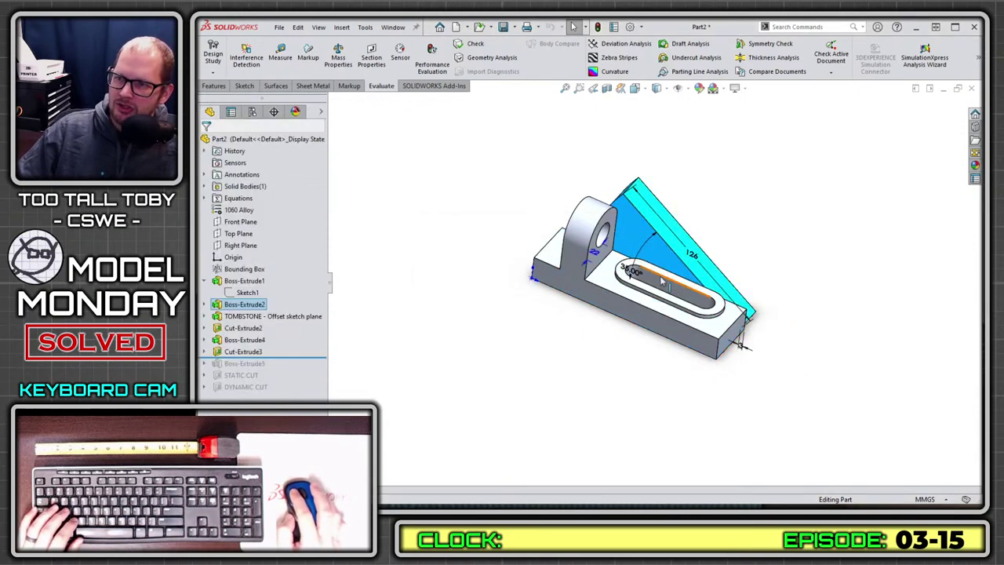
middle_drag(627, 271, 648, 223)
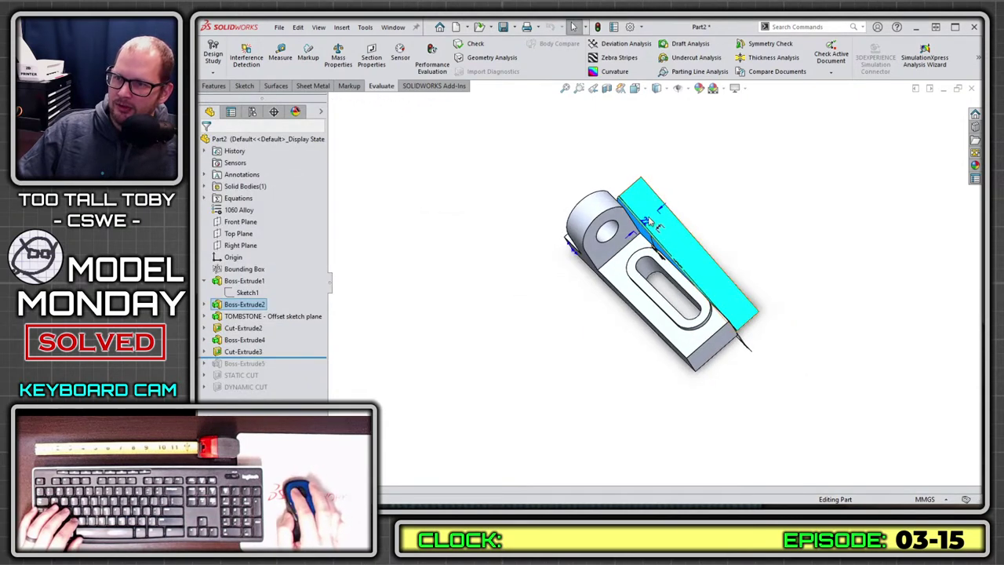
right_click(648, 224)
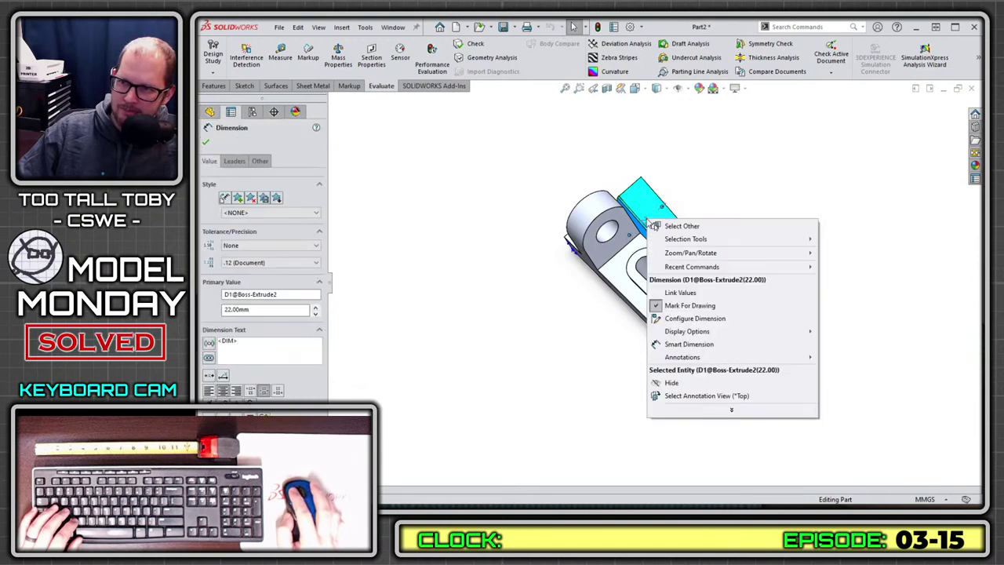
click(697, 293)
click(594, 273)
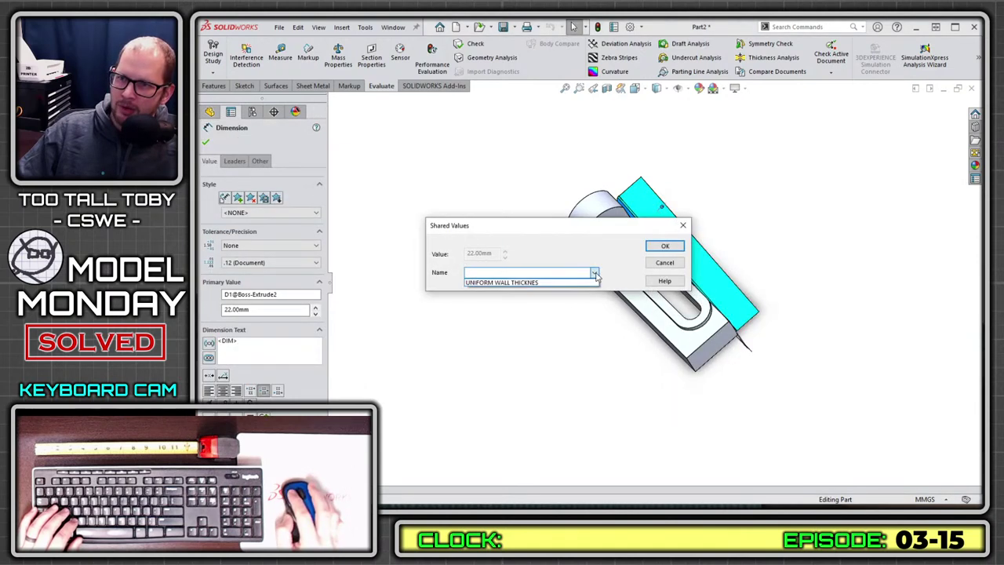
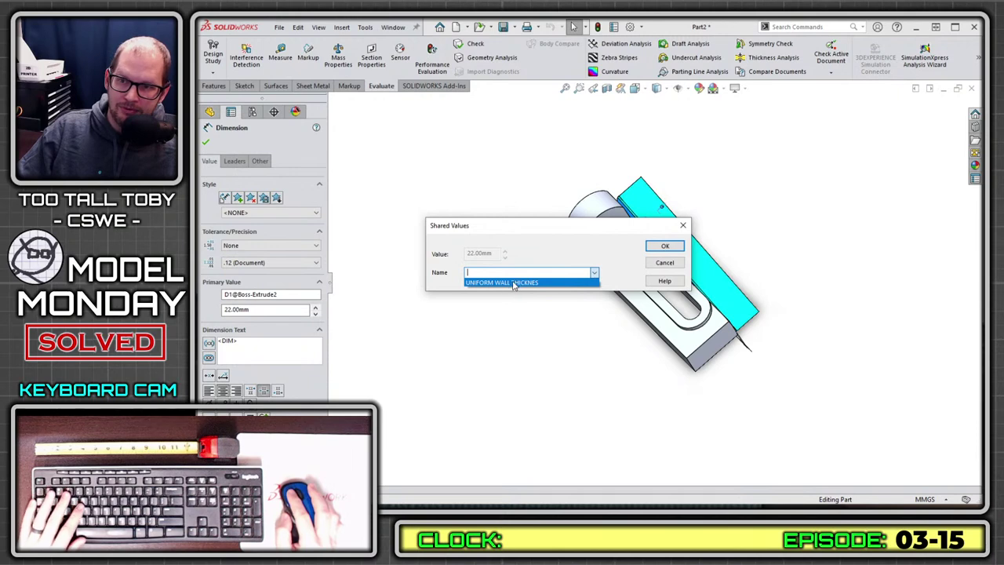
- Link the rib thickness dimension to UNIFORM WALL THICKNESS
click(514, 283)
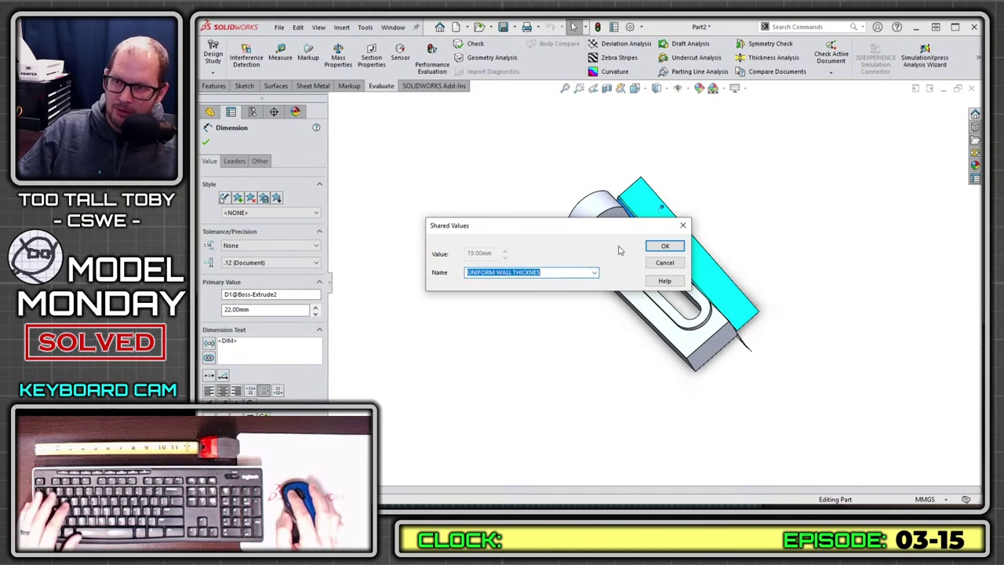
click(665, 246)
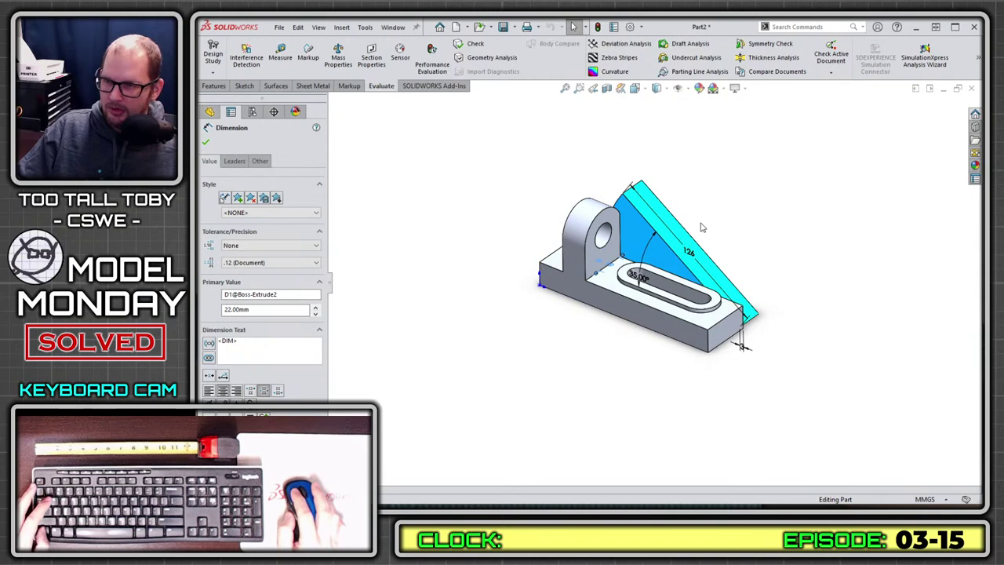
key(Escape)
- Set the base thickness to 10 mm and rebuild
click(707, 328)
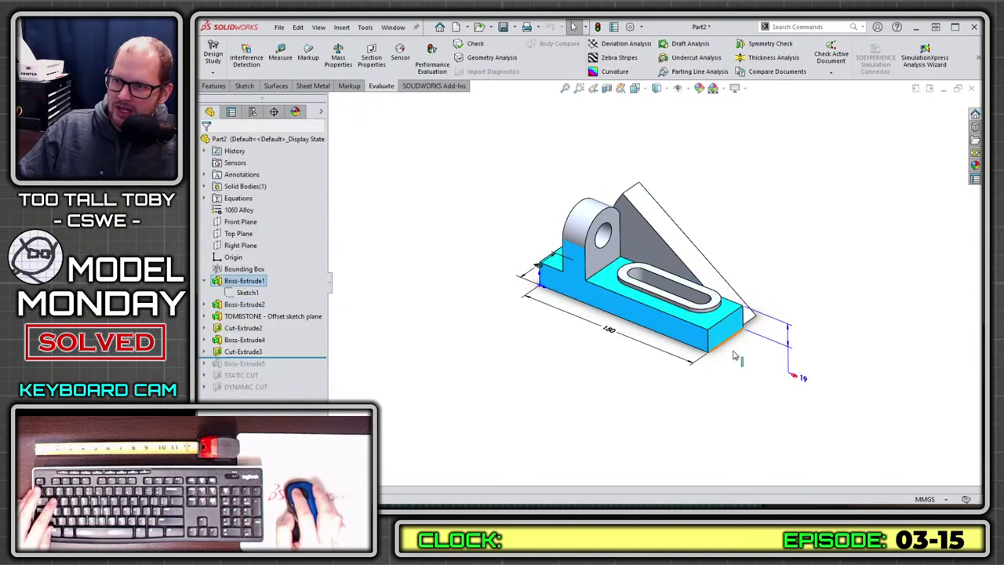
double_click(802, 375)
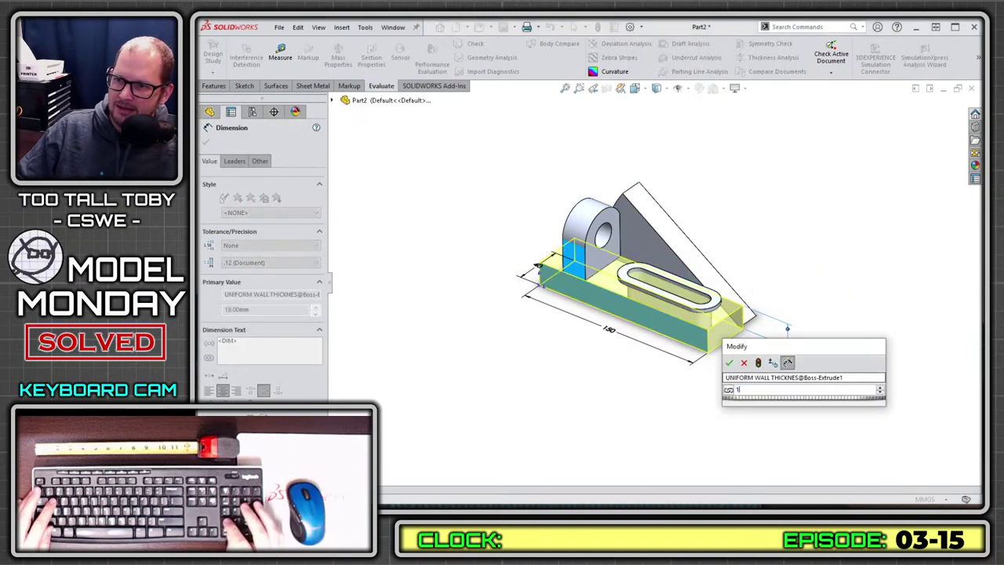
text(10)
click(759, 364)
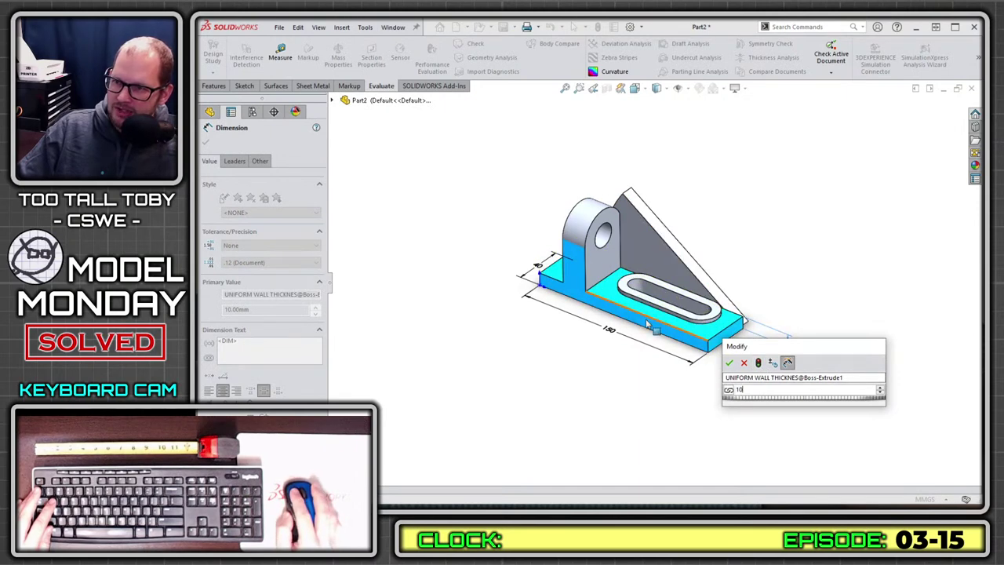
key(Return)
- Link the tombstone's D1 dimension to UNIFORM WALL THICKNESS as well
click(597, 265)
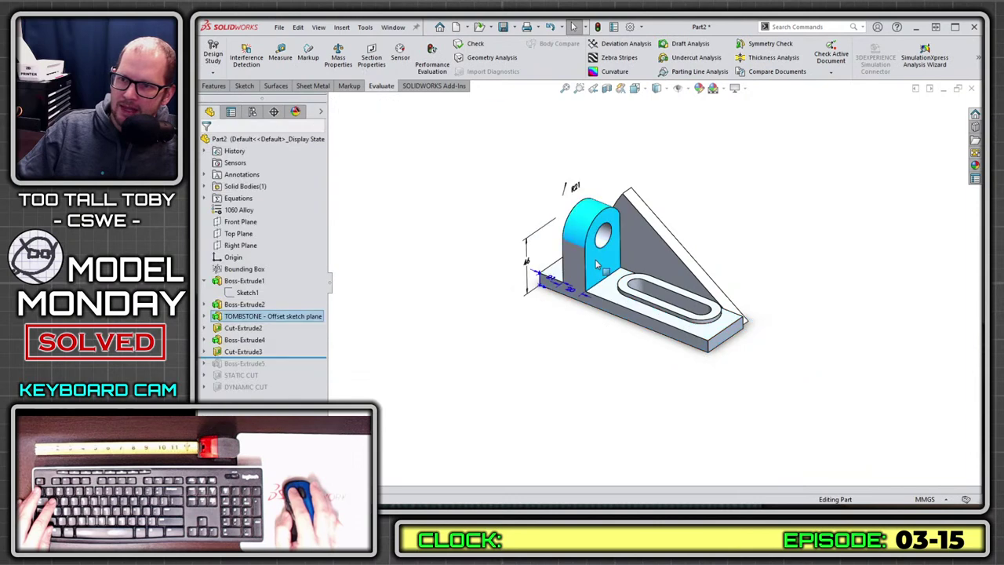
right_click(569, 292)
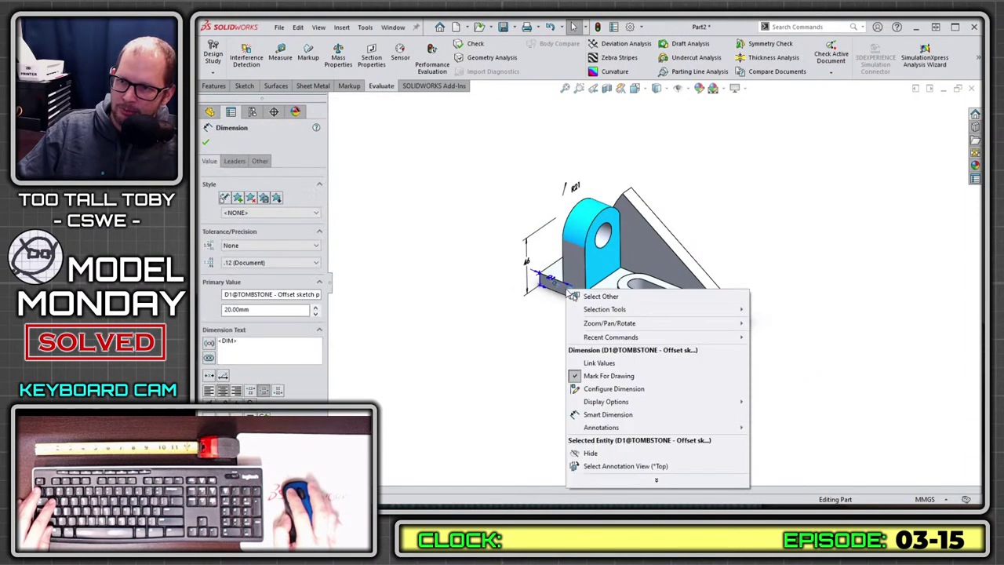
click(622, 362)
click(594, 273)
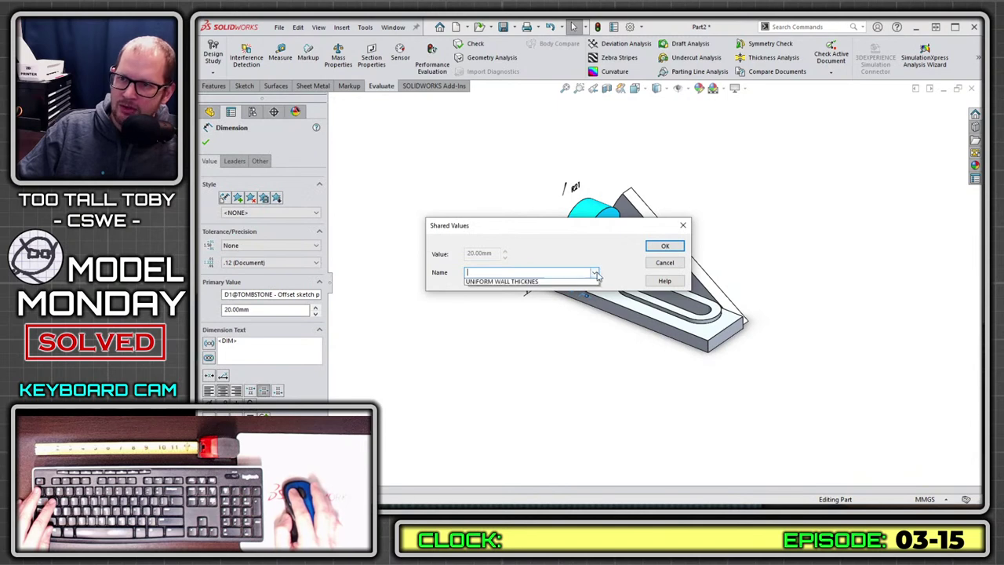
click(502, 282)
click(664, 248)
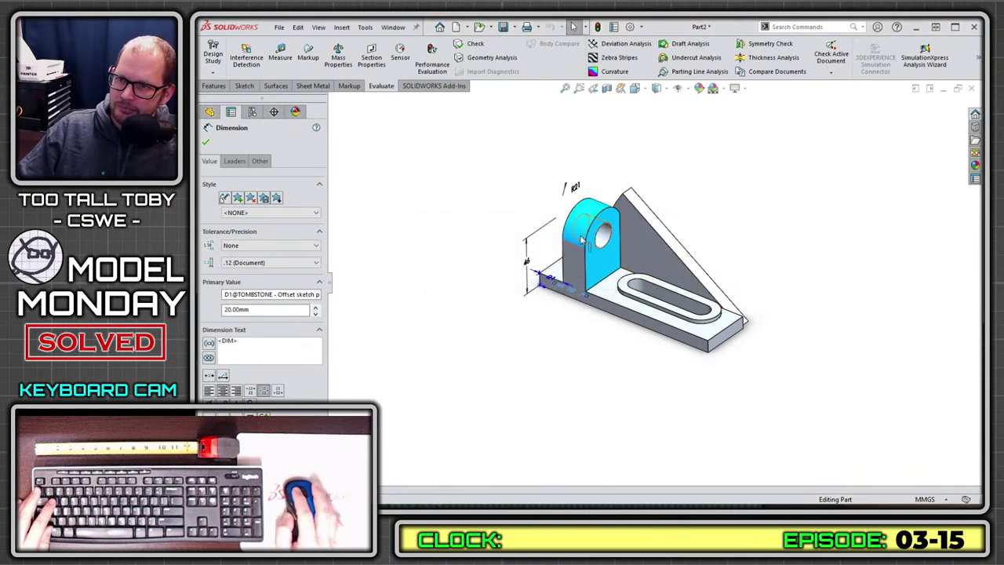
middle_drag(488, 190, 478, 209)
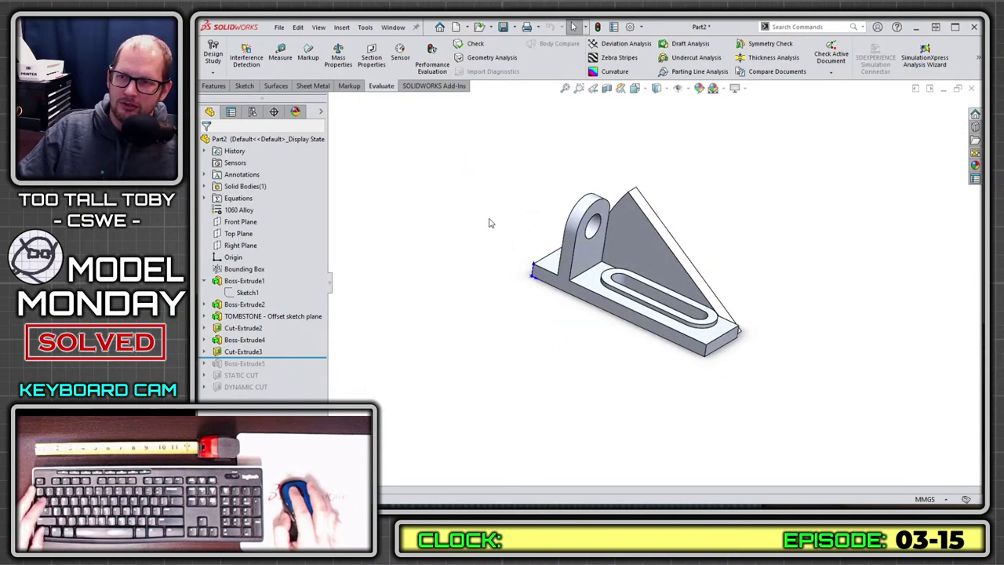
key(ctrl+Tab)
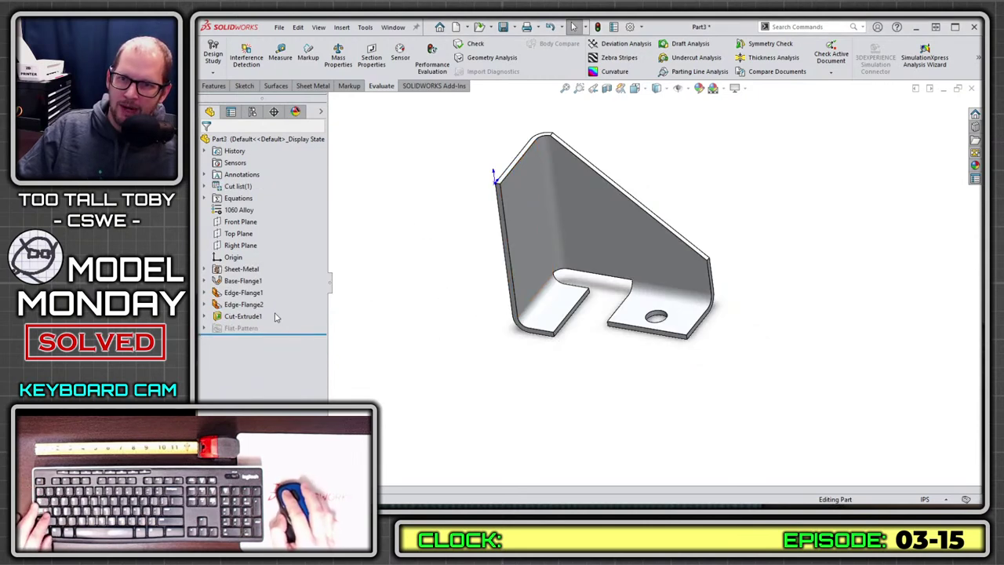
- Review Part3's Thickness global variable (0.125 in) in the Equations manager
right_click(244, 199)
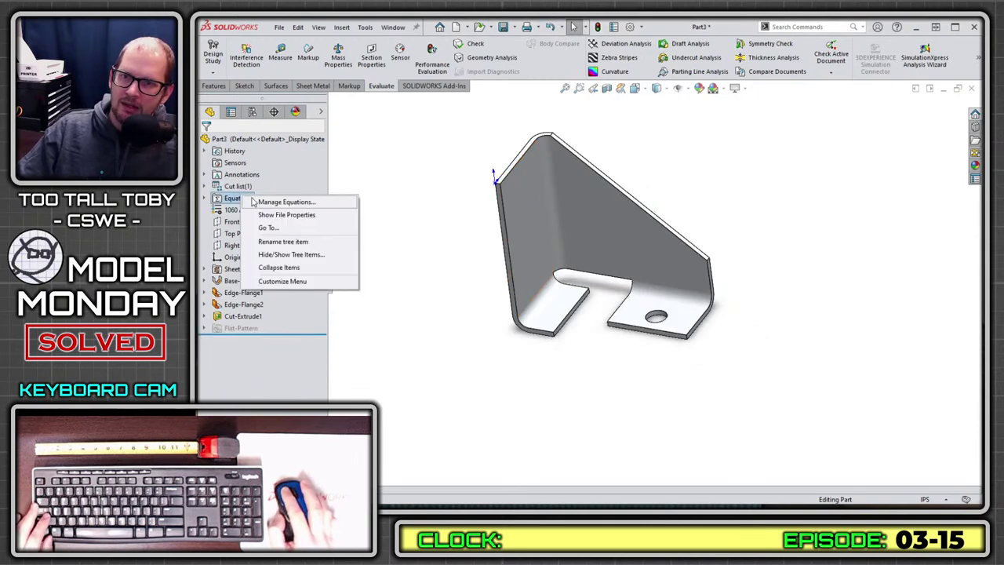
click(283, 203)
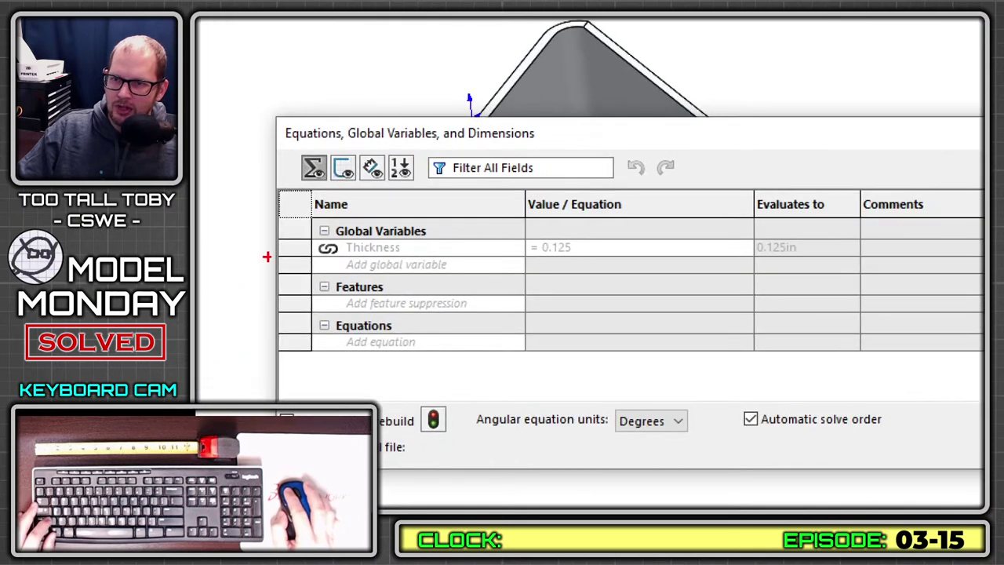
drag(280, 258, 704, 255)
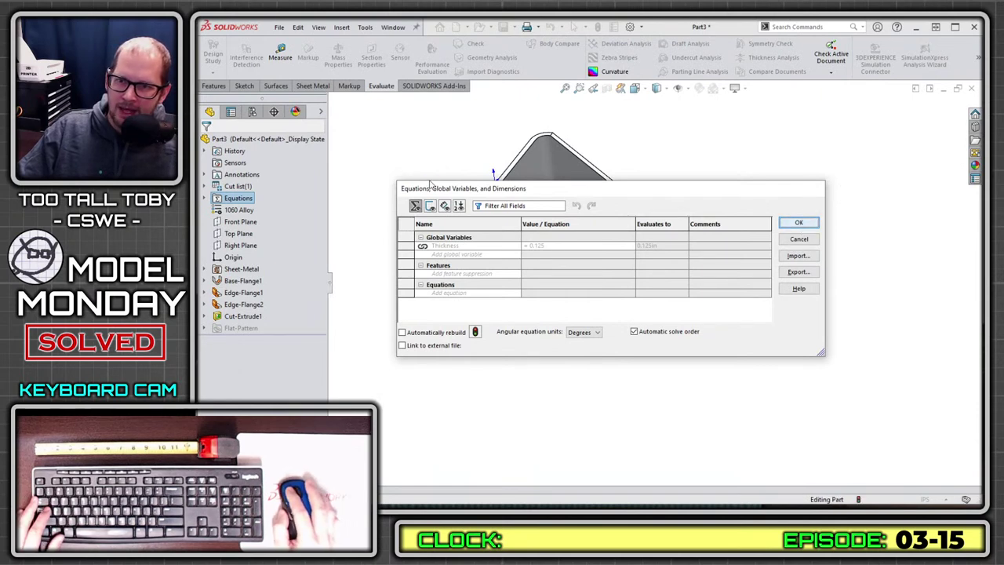
- Inspect the sketch of the Cut-Extrude1 hole and exit it unchanged
right_click(264, 318)
click(279, 284)
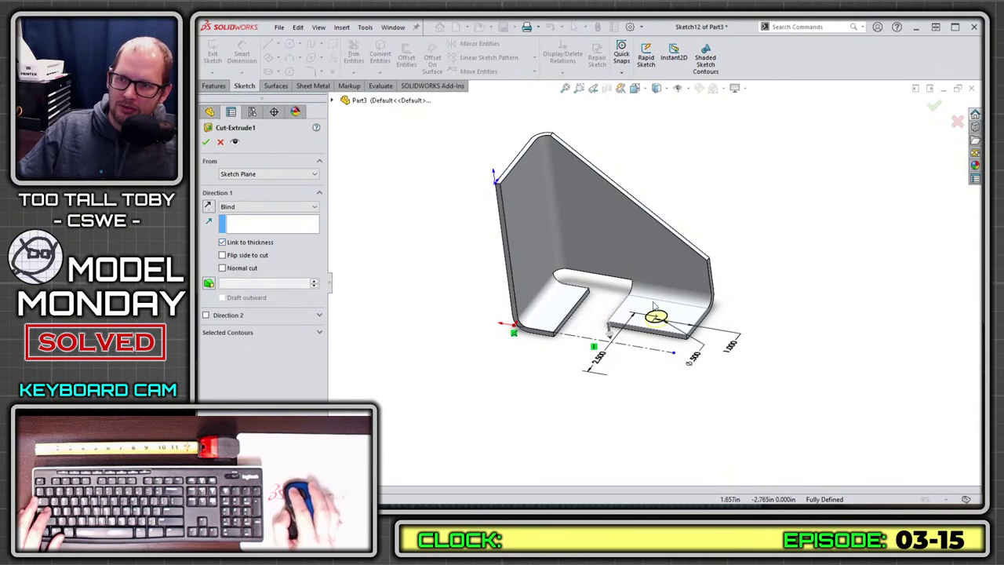
scroll(656, 306, down, 5)
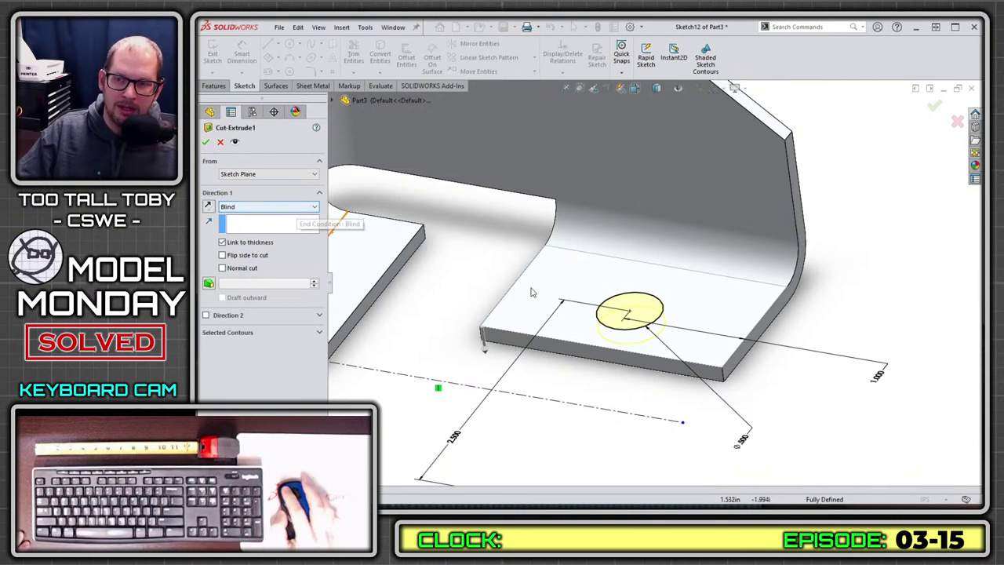
click(206, 141)
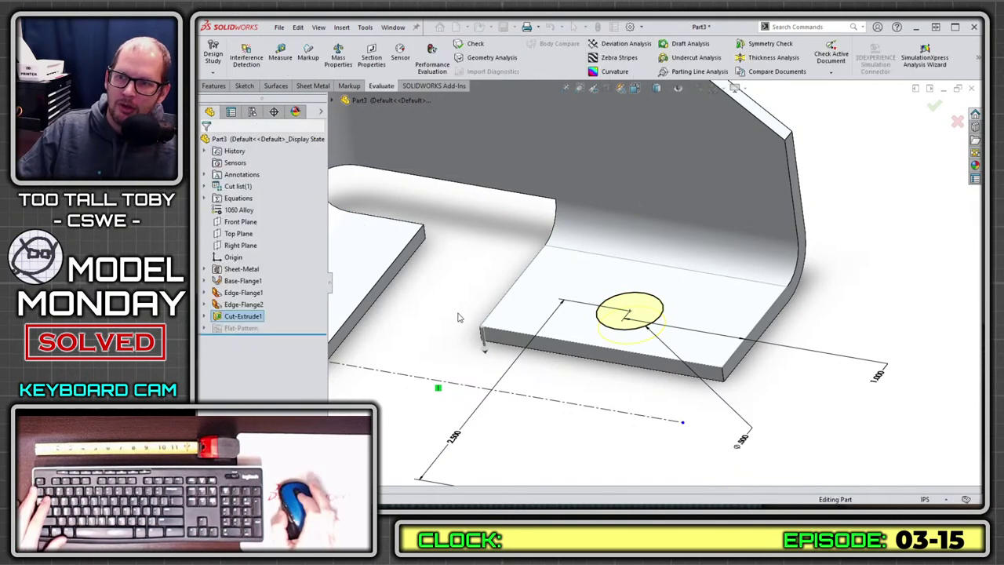
key(f)
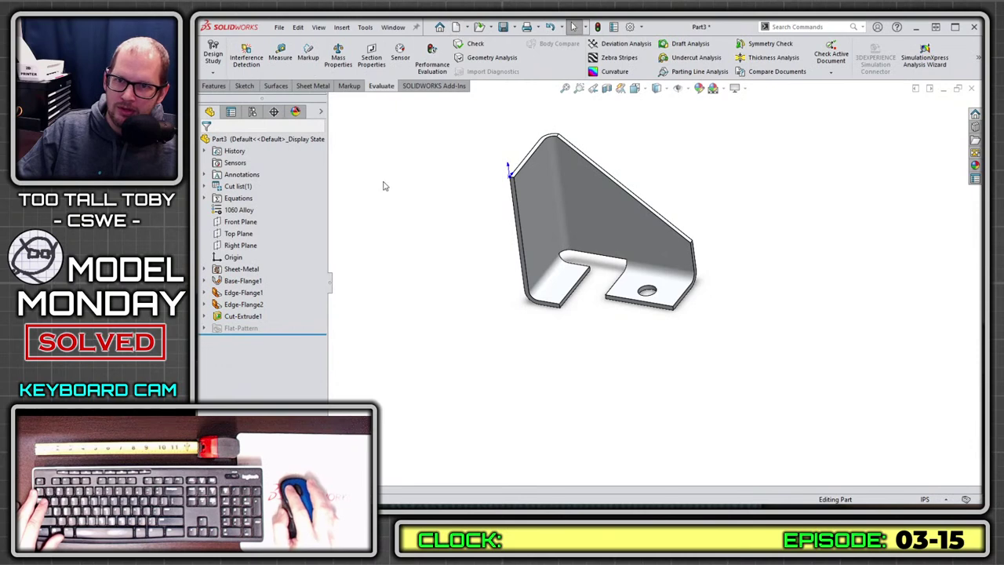
- Review Cut-Extrude1's feature settings, then reopen the Equations manager
right_click(232, 316)
click(239, 296)
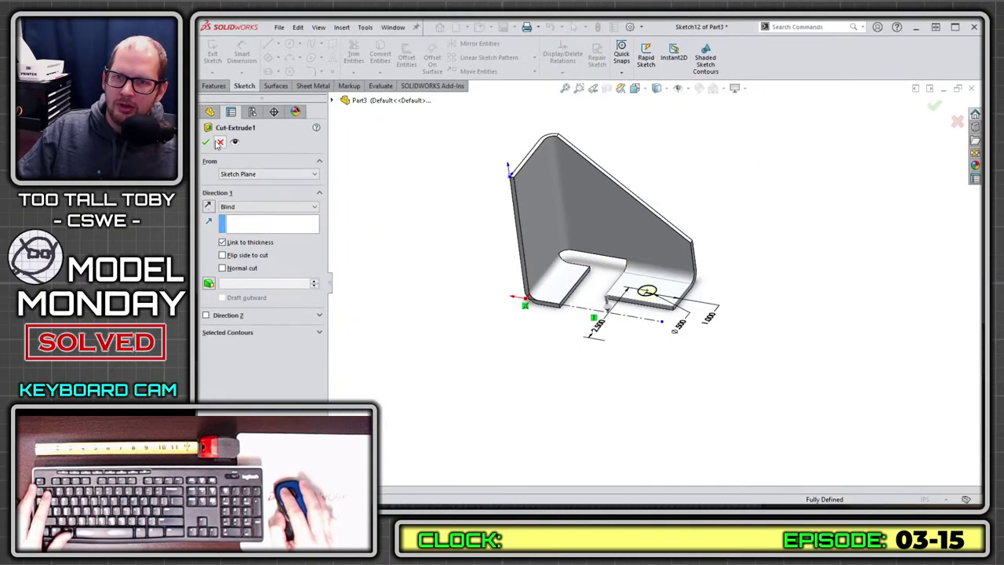
click(220, 142)
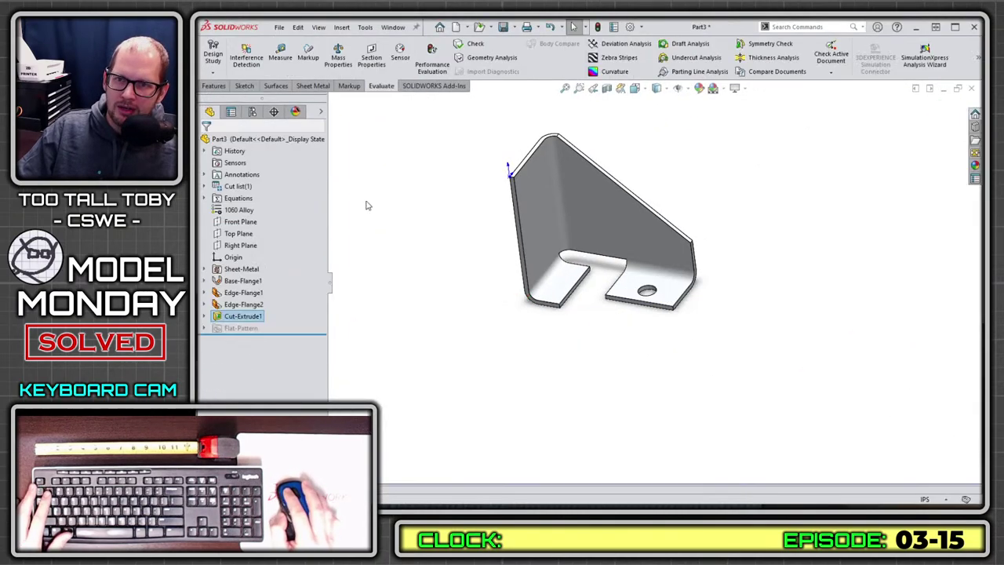
right_click(235, 198)
click(271, 208)
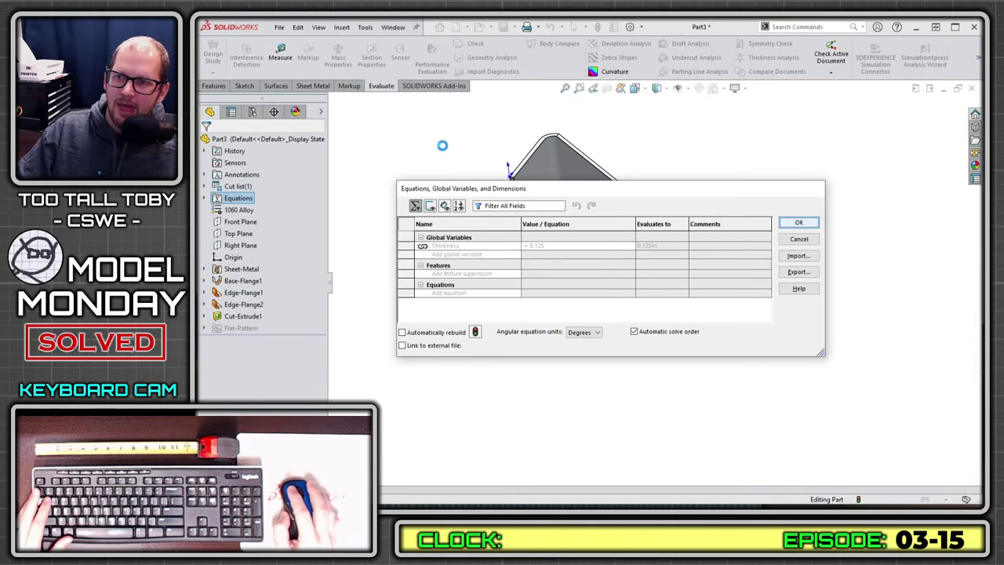
- Create a new part from the first template and sketch on the Top Plane
click(456, 27)
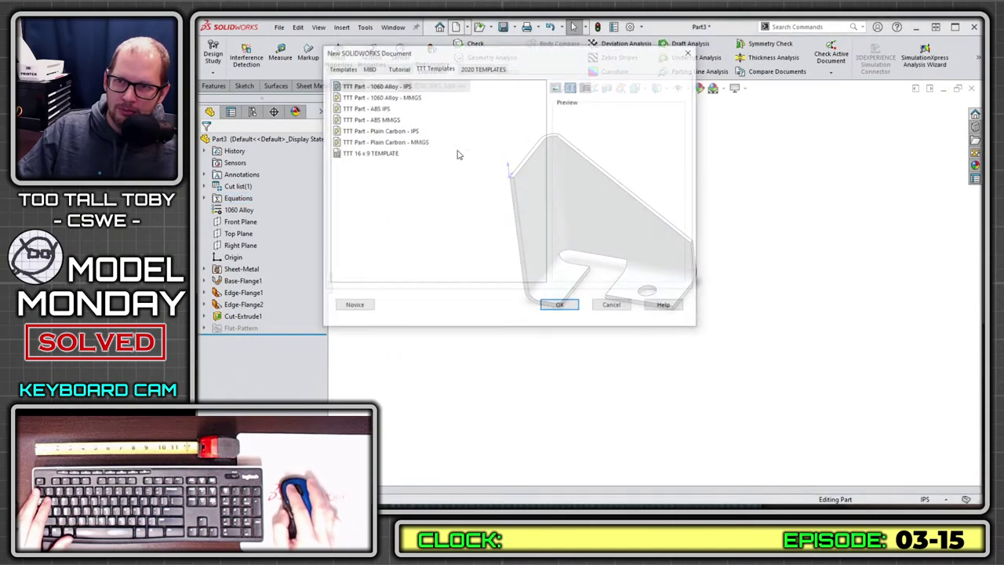
double_click(363, 86)
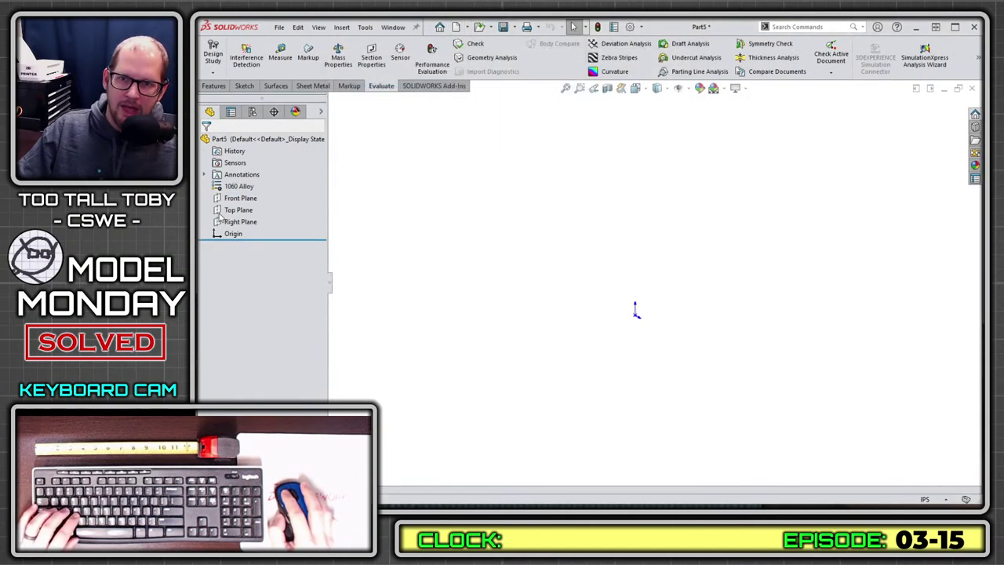
click(237, 209)
click(239, 195)
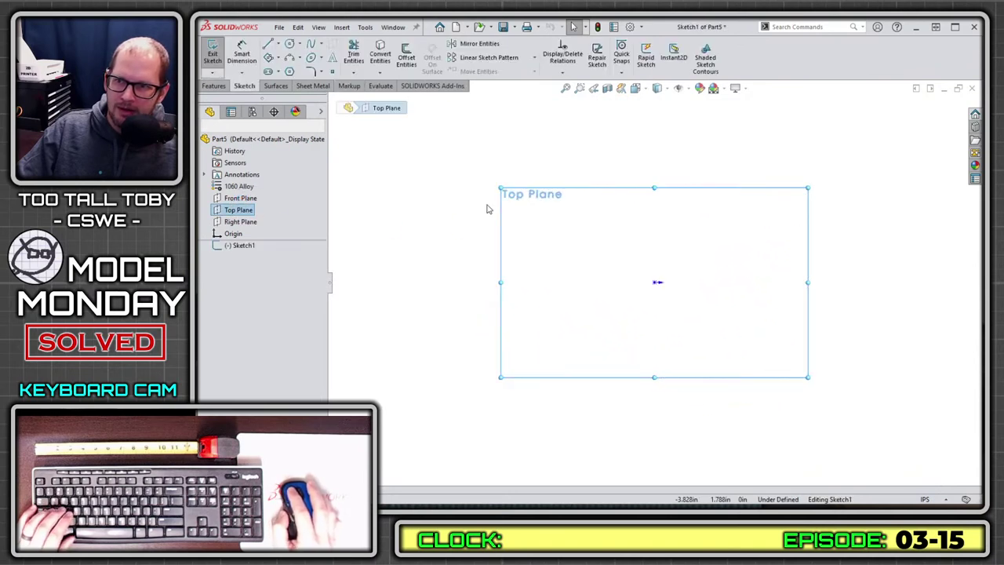
- Draw a center rectangle on the origin, 5 wide by 1.5 high
key(s)
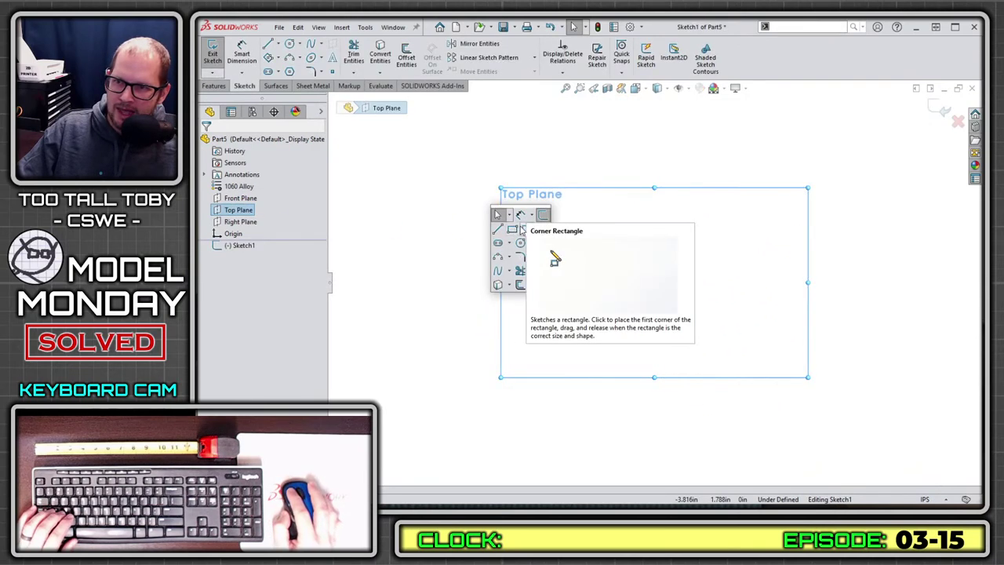
click(514, 229)
click(655, 284)
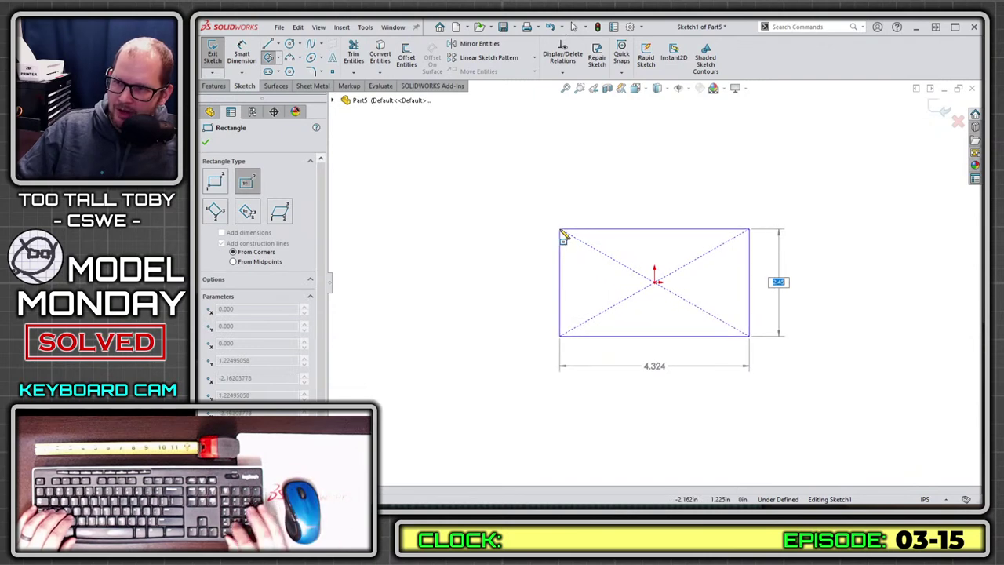
text(1.5)
key(Tab)
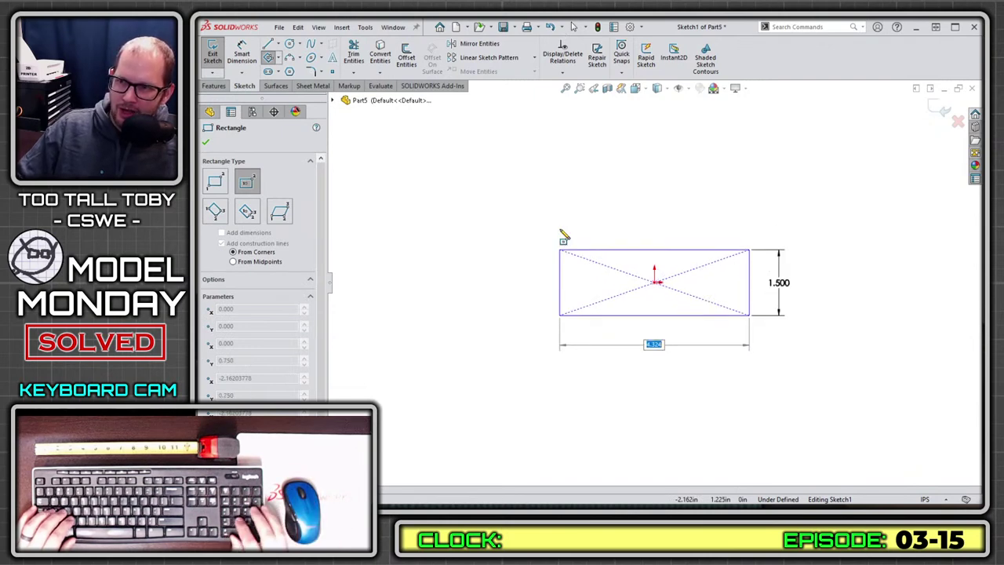
text(5)
key(Return)
- Extrude the rectangle 0.5 in into a solid block
key(s)
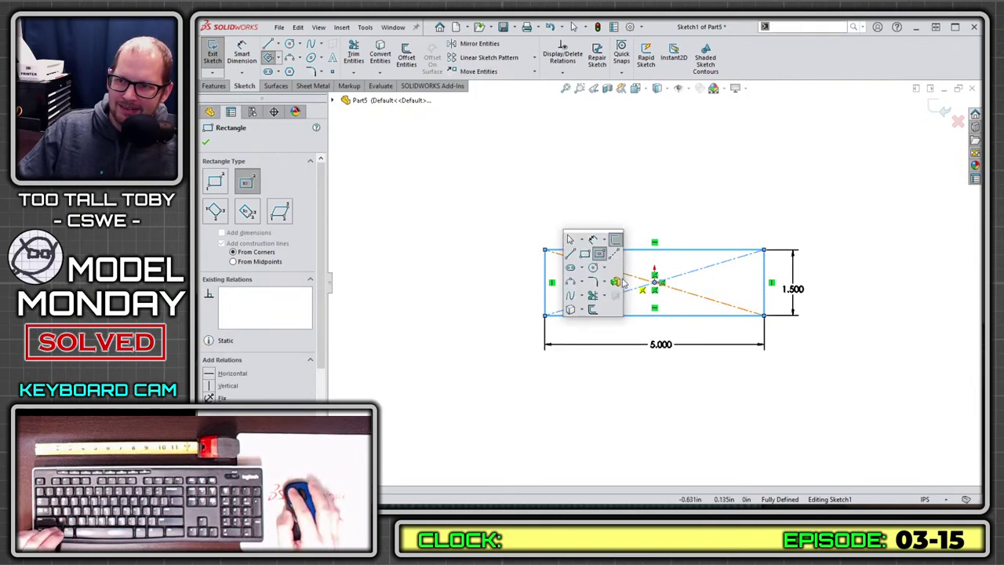
key(Escape)
text(e)
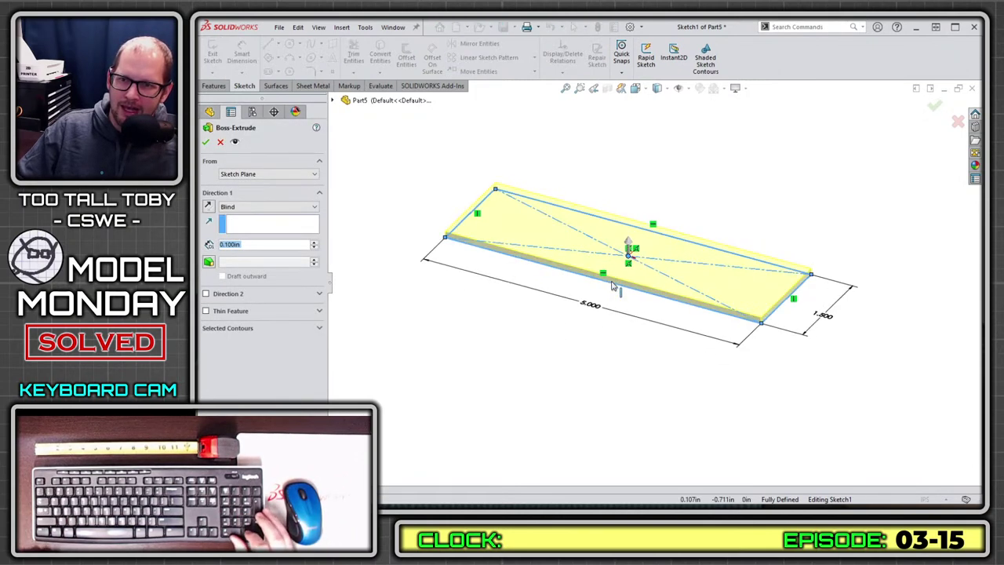
text(.5)
key(Return)
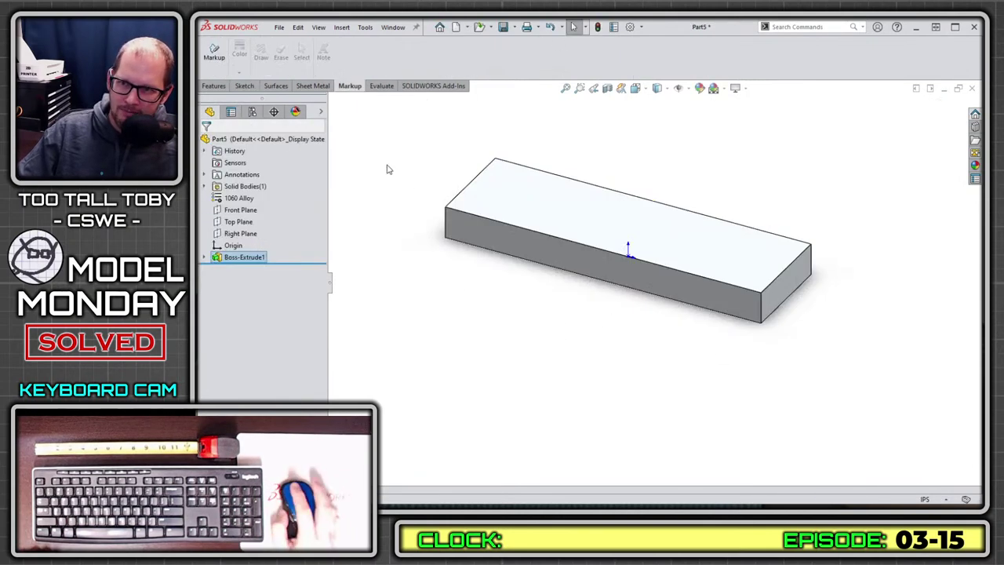
- Start a corner-rectangle sketch on the block's short end face
double_click(463, 229)
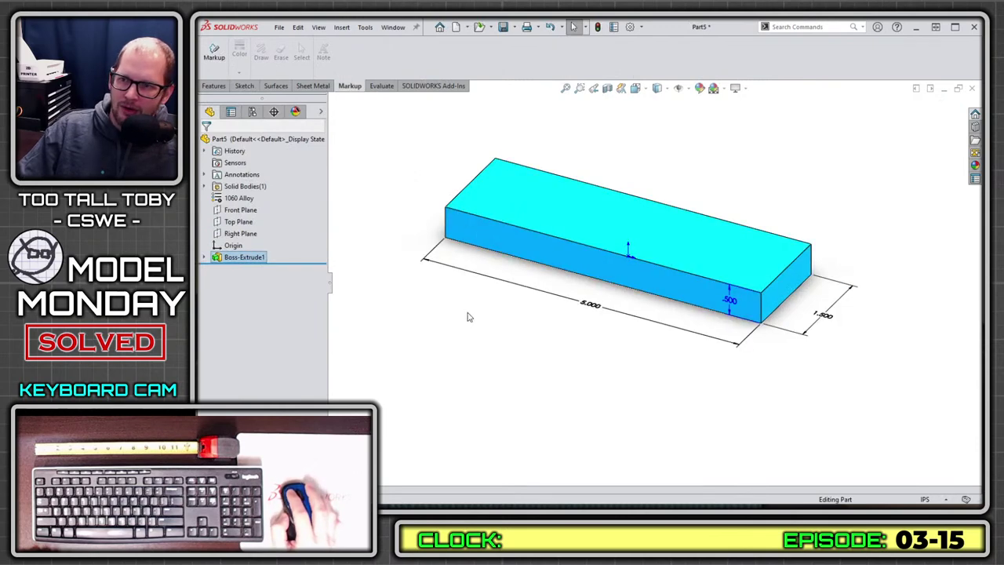
click(465, 314)
mouse_move(486, 228)
middle_down()
mouse_move(505, 184)
mouse_move(570, 226)
mouse_move(493, 244)
middle_up()
click(492, 243)
click(538, 219)
key(s)
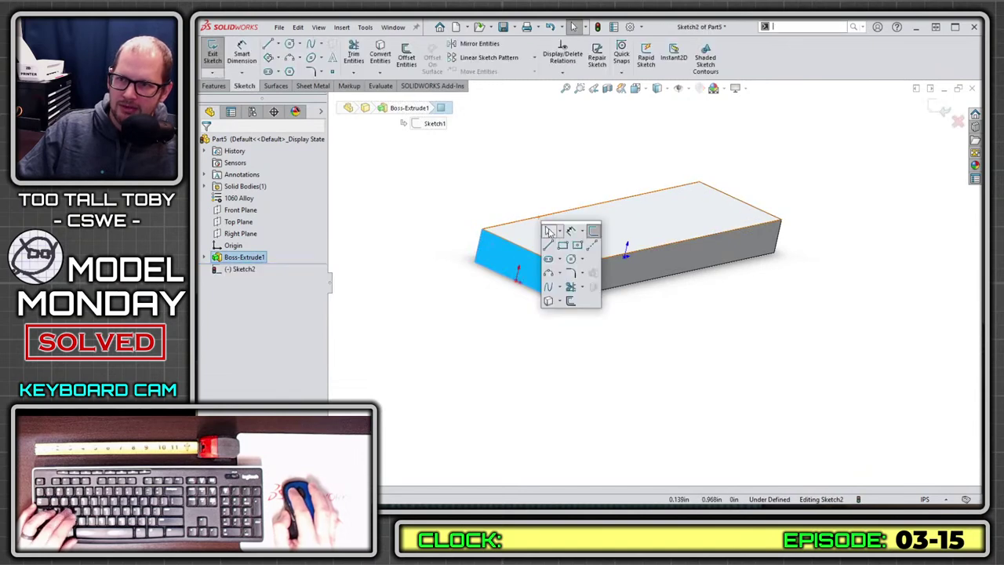
click(565, 246)
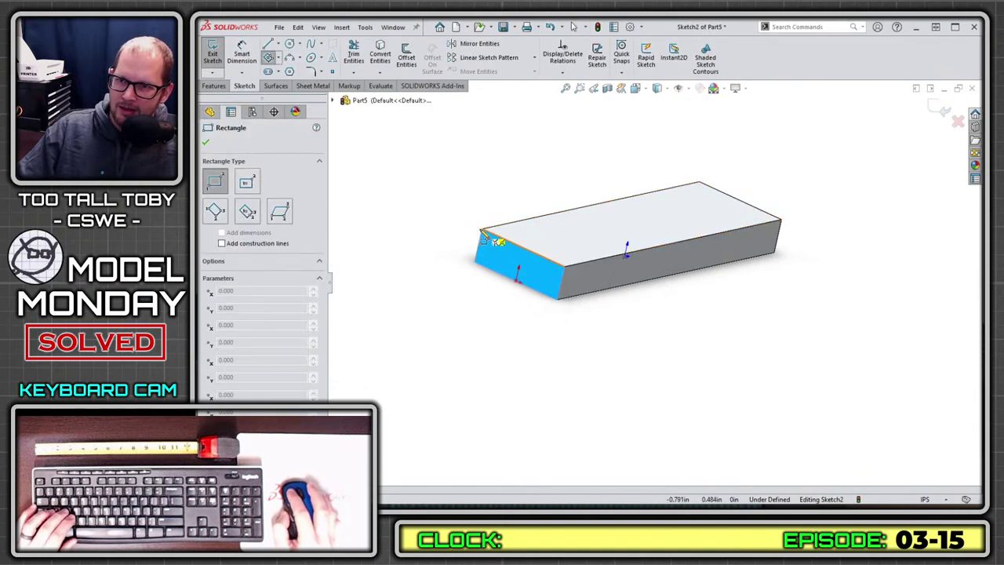
- Draw the rectangle 1.250 high by .675 wide from the block's top corner
key(s)
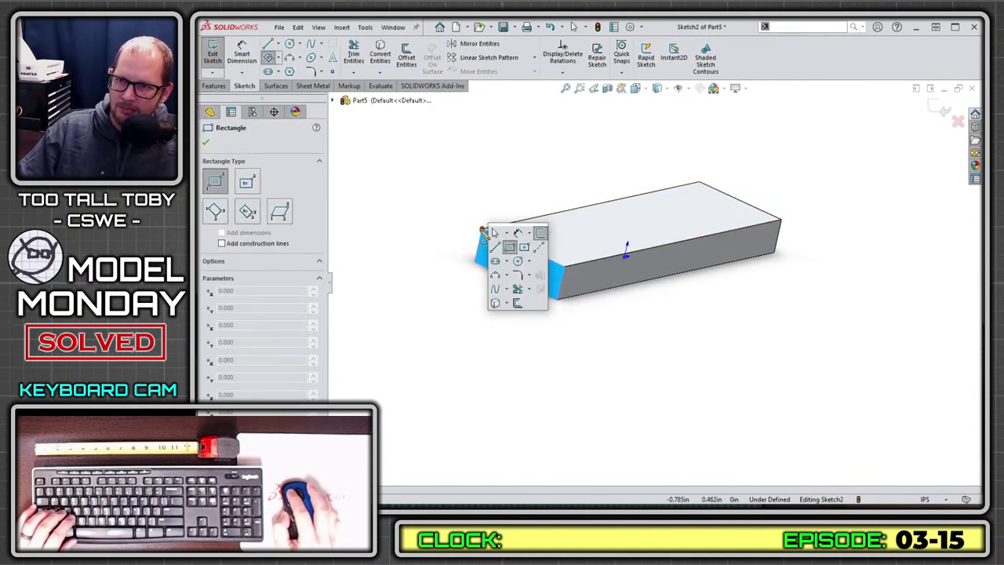
click(481, 229)
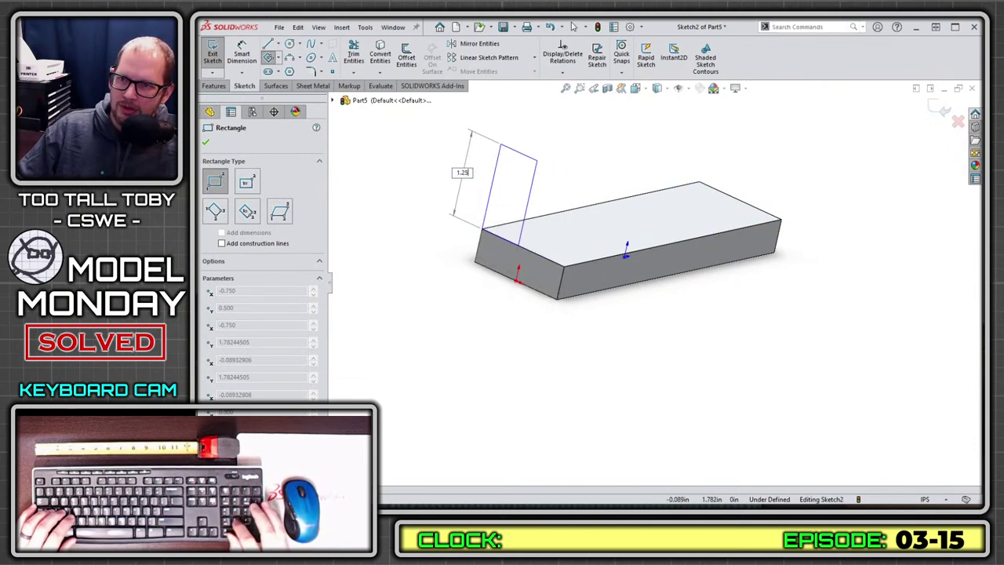
key(Tab)
text(.675)
key(Return)
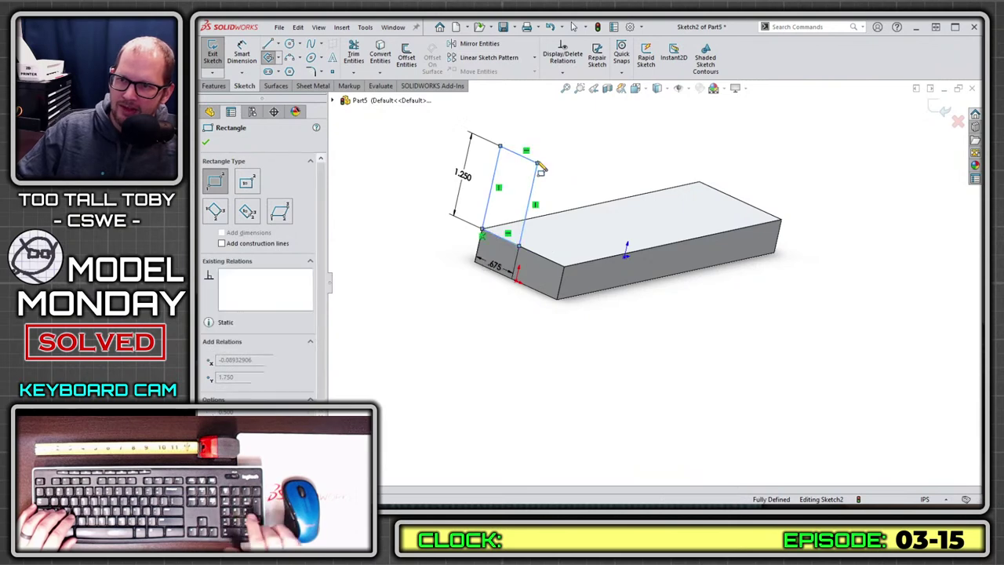
- Cancel the boss extrusion and exit, leaving Sketch2 unextruded
key(s)
click(603, 229)
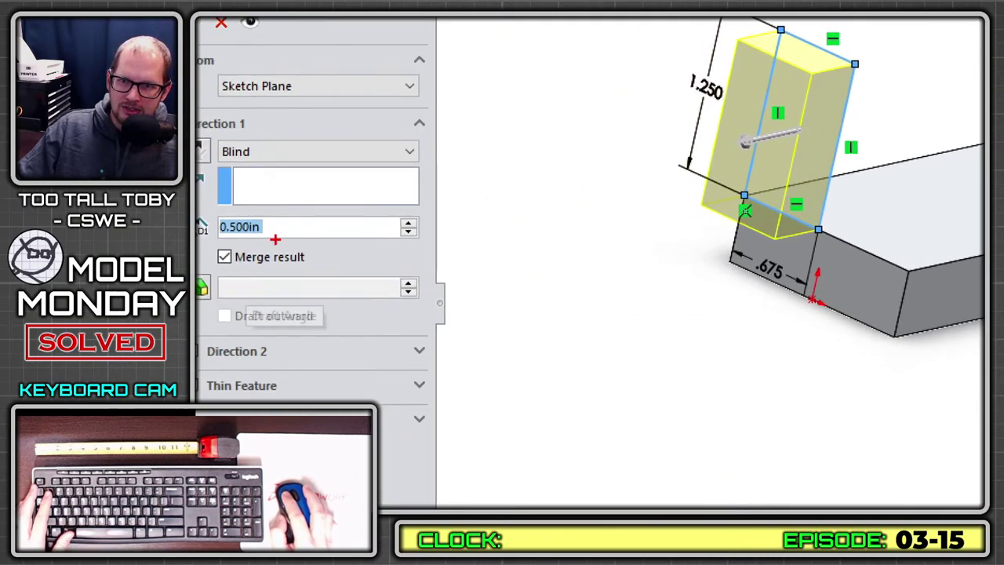
drag(239, 279, 226, 253)
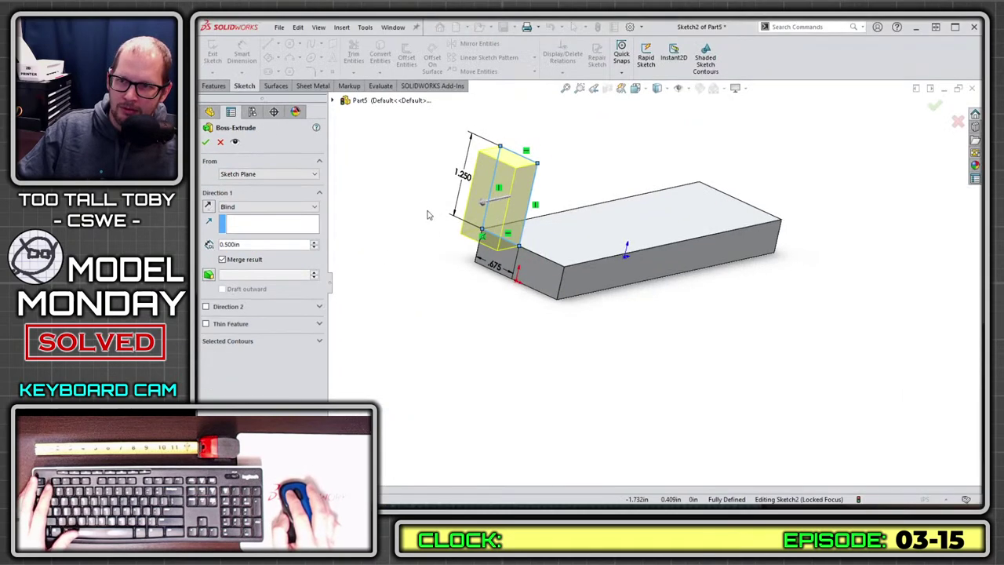
key(Escape)
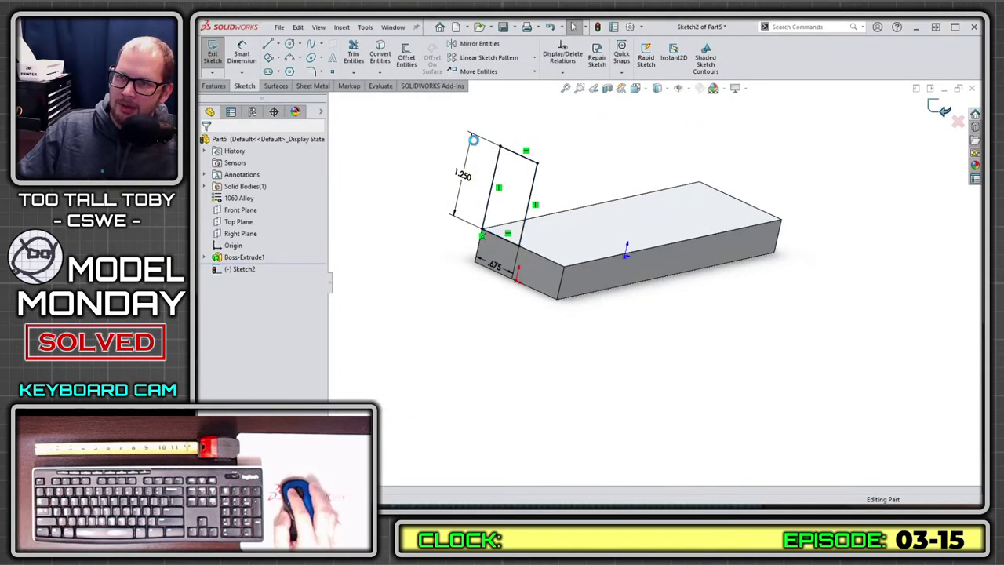
click(945, 109)
mouse_move(479, 290)
middle_down()
mouse_move(320, 273)
mouse_move(352, 291)
mouse_move(632, 224)
middle_up()
click(602, 230)
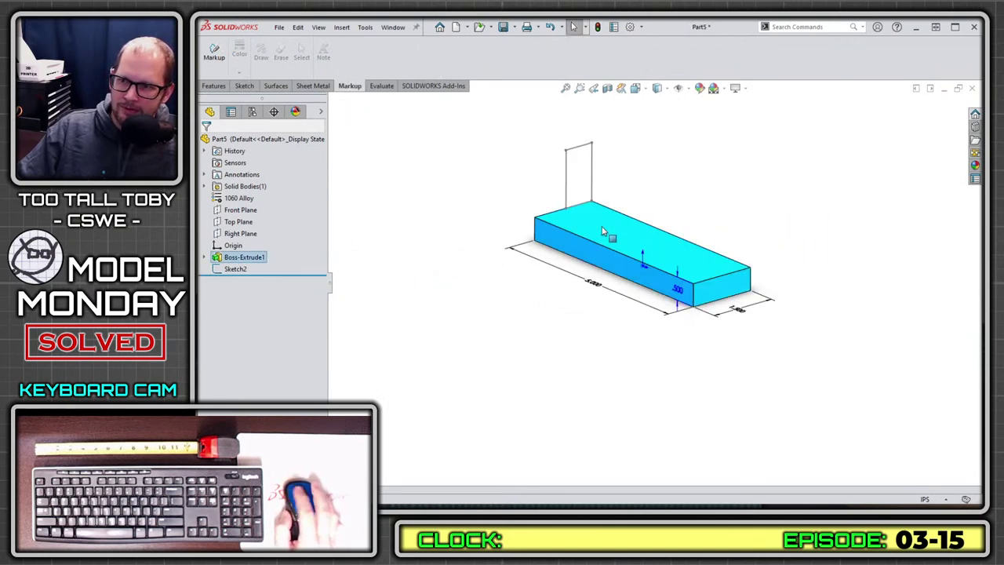
- Link the block's .500 depth to a new shared value named Thickness
right_click(679, 292)
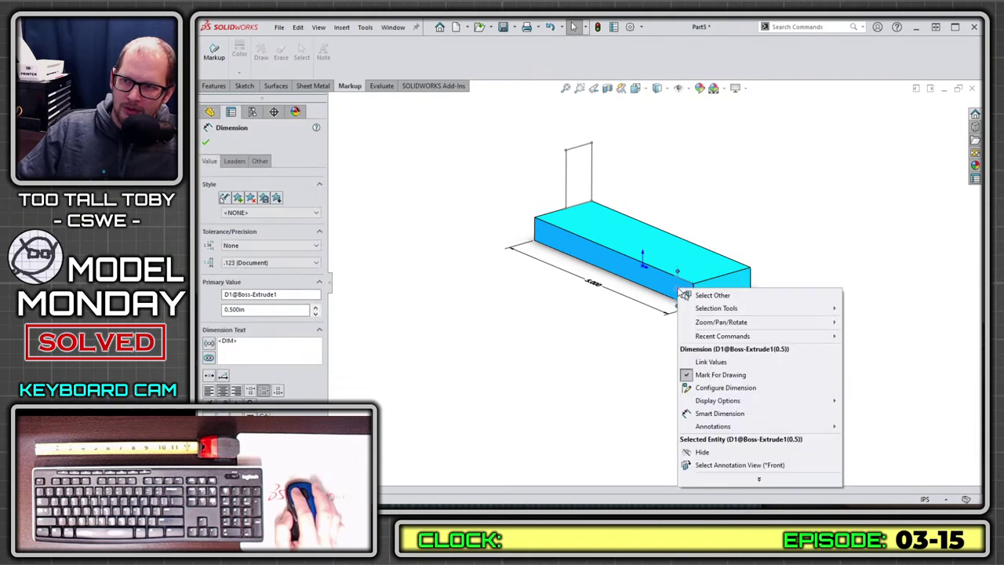
click(718, 362)
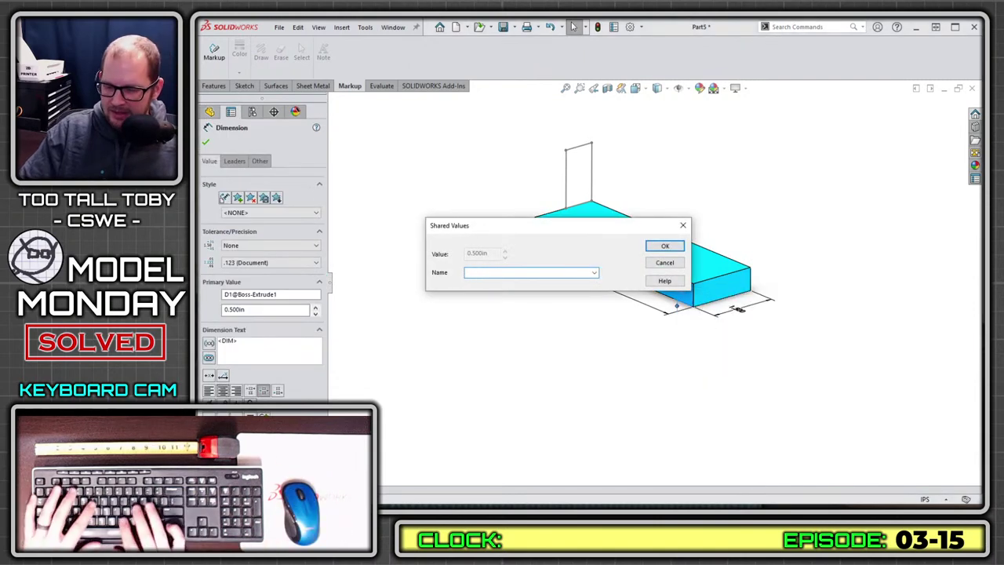
text(Thickness)
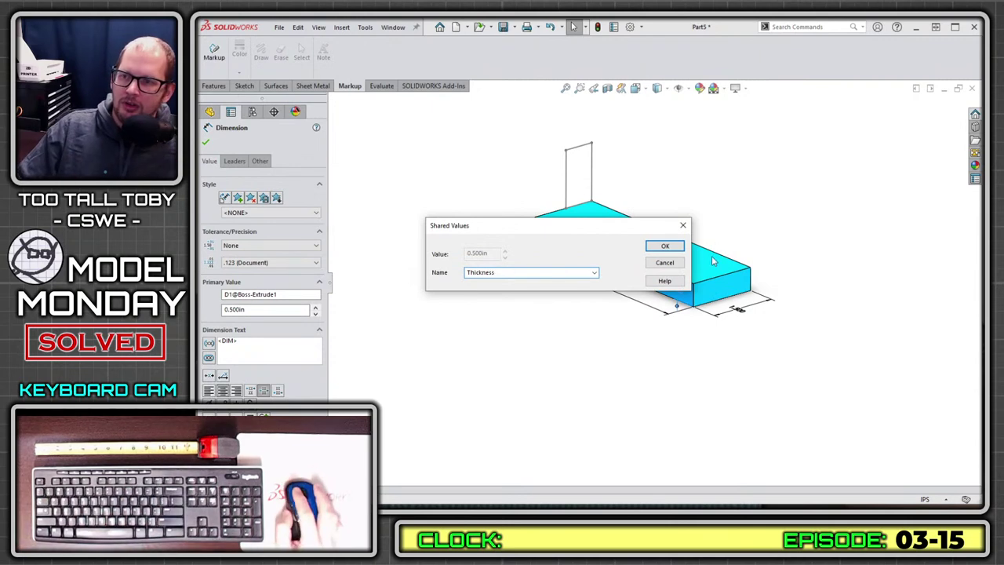
click(666, 247)
- Check the Thickness variable in the Equations manager, then close it unchanged
click(517, 201)
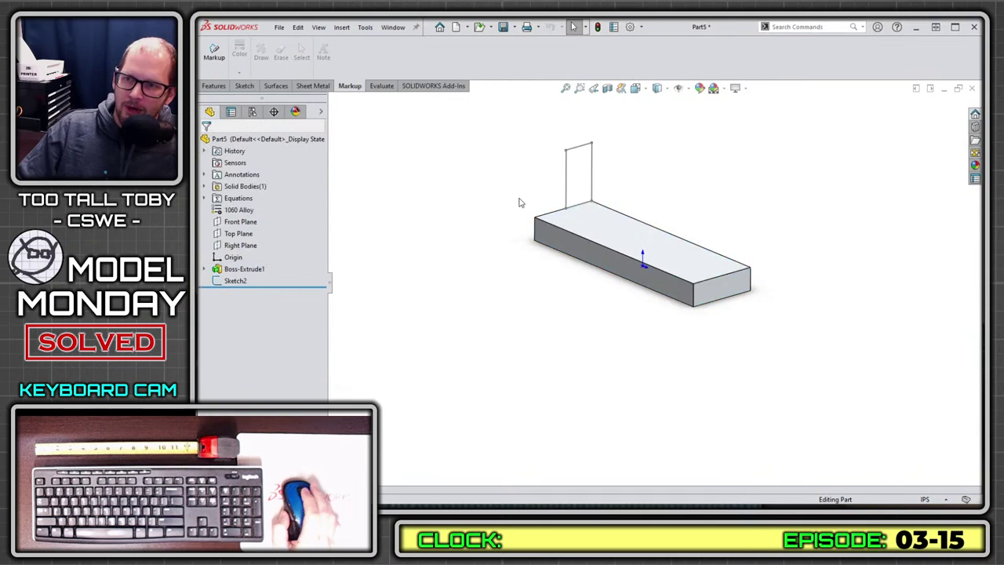
middle_drag(518, 202, 531, 199)
scroll(561, 169, down, 4)
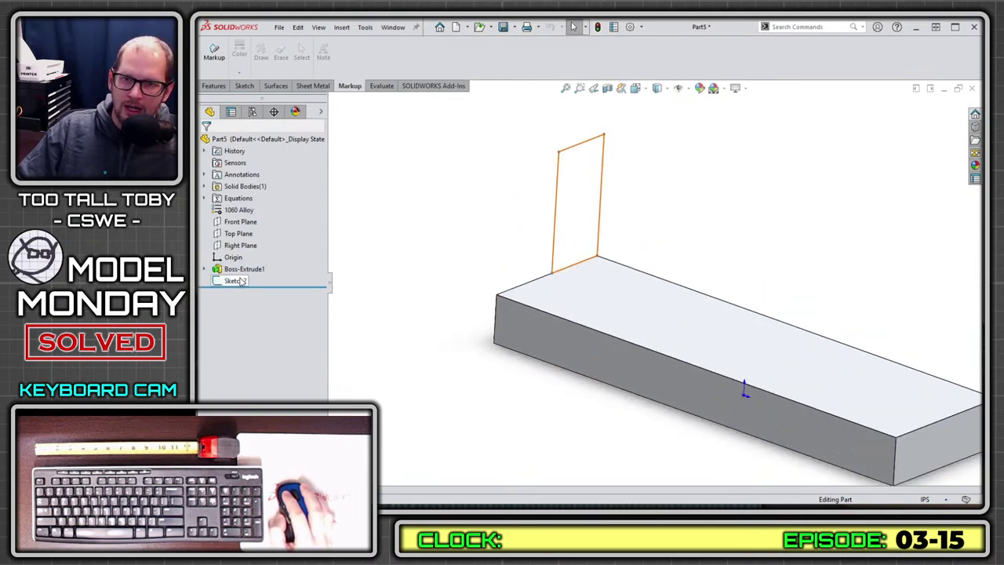
click(233, 283)
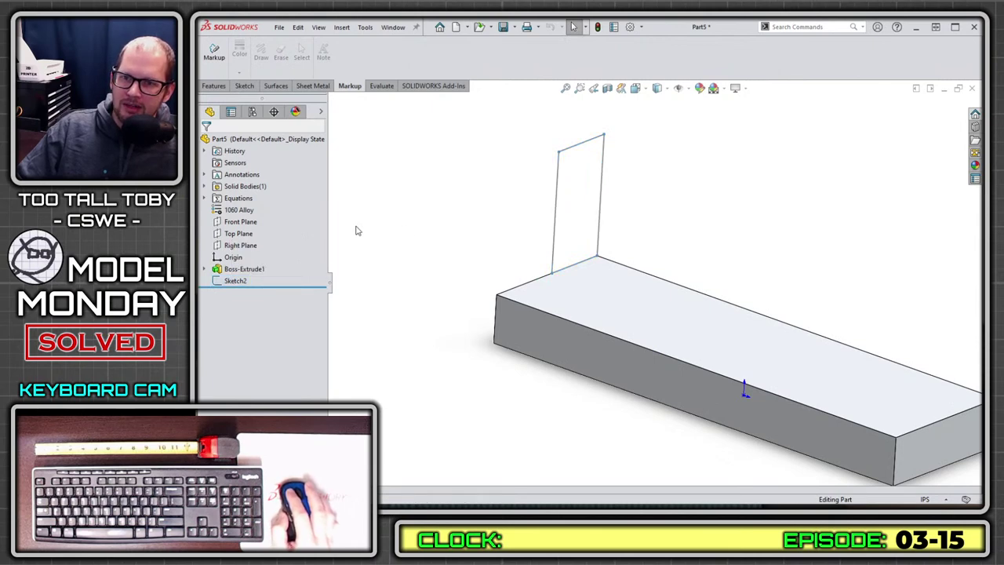
right_click(231, 201)
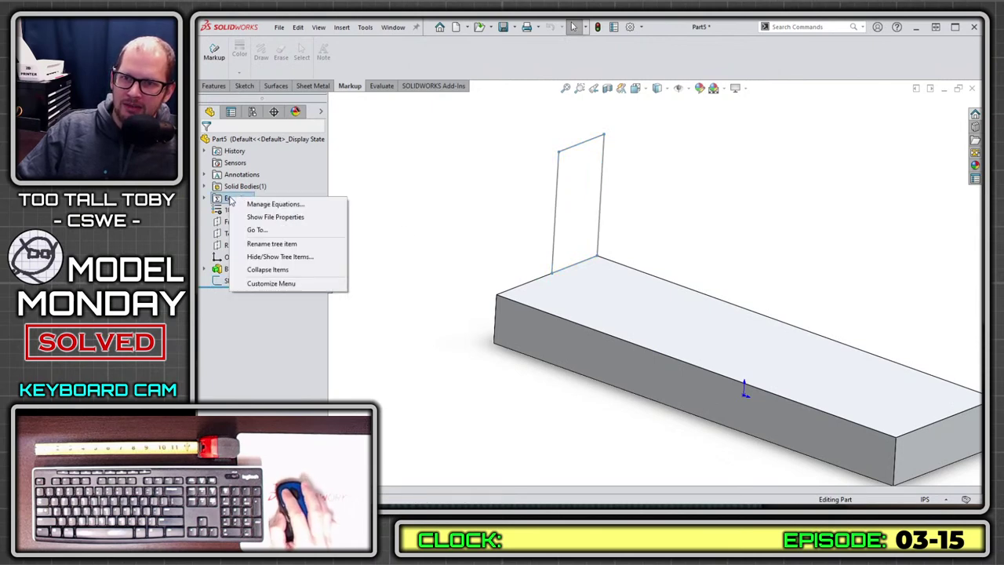
click(256, 205)
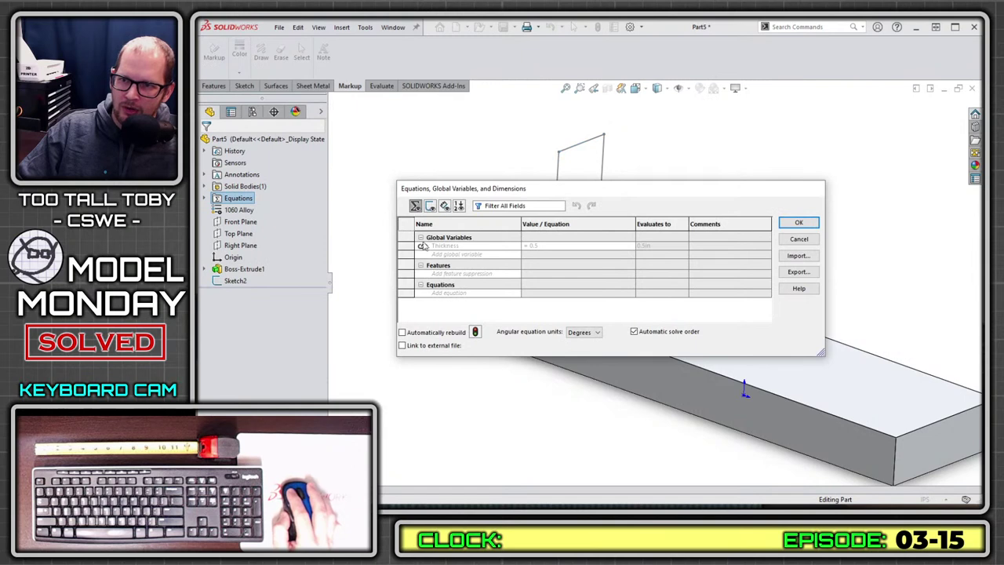
click(800, 240)
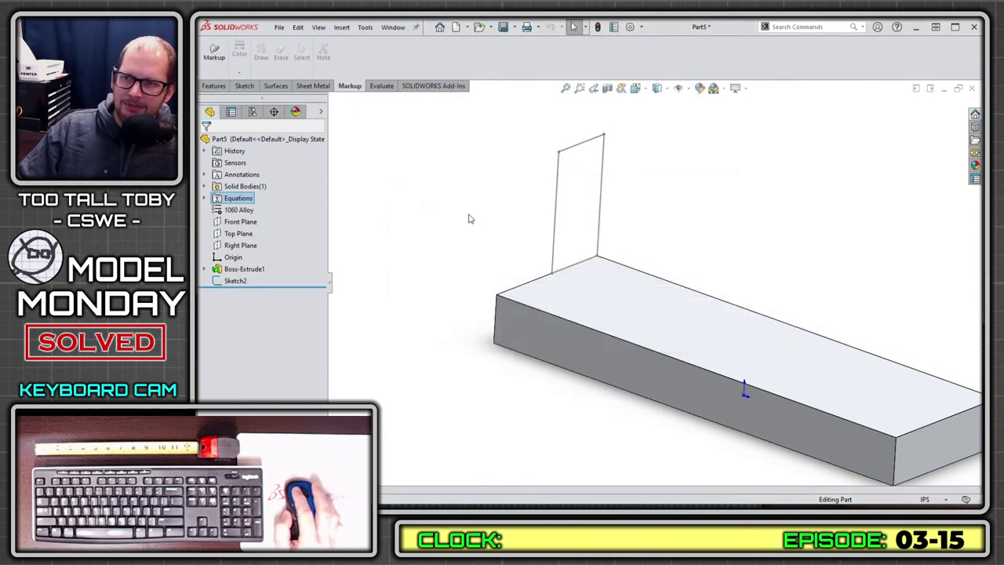
- Extrude Sketch2 reversed into an upright wall linked to Thickness
click(235, 283)
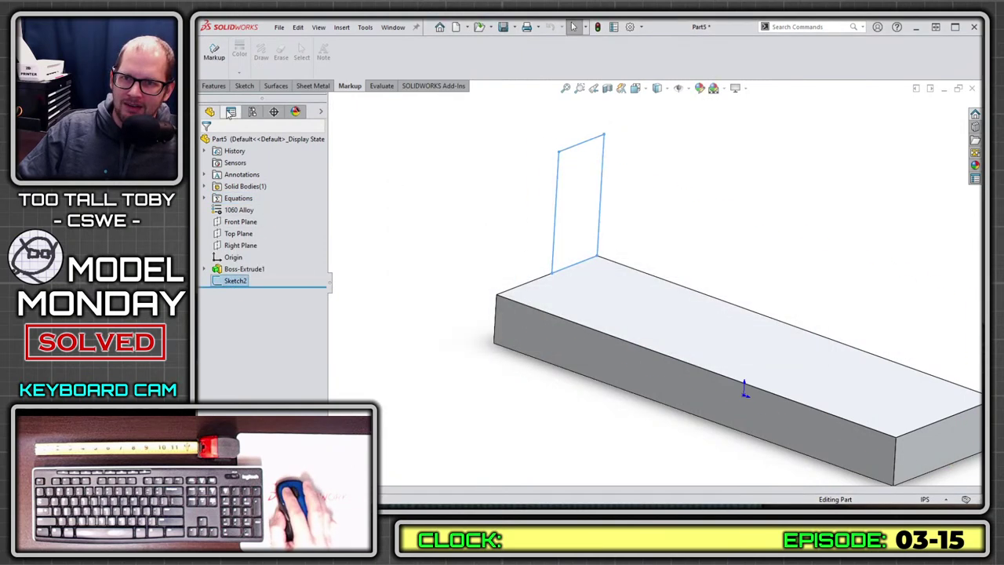
click(216, 86)
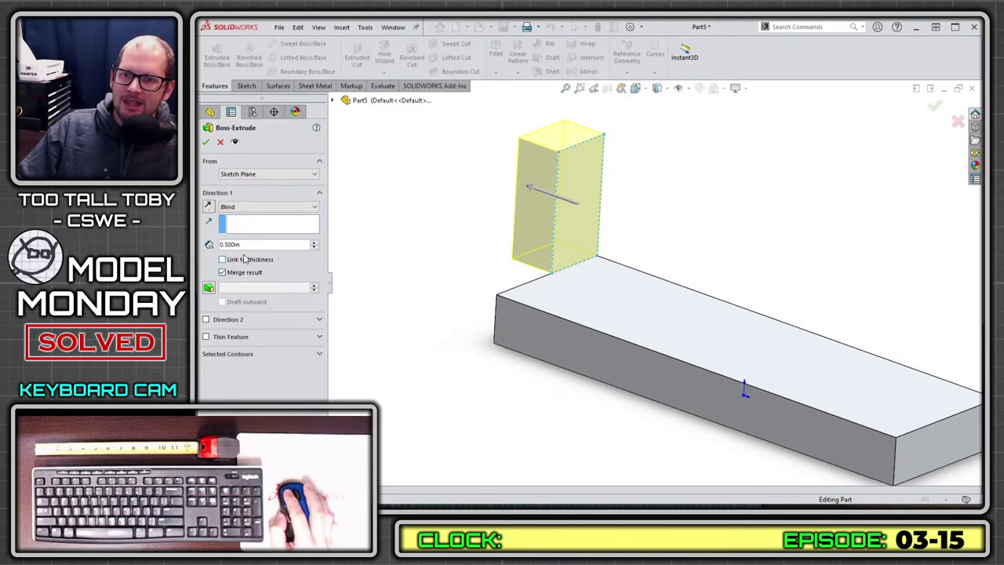
click(288, 260)
click(209, 207)
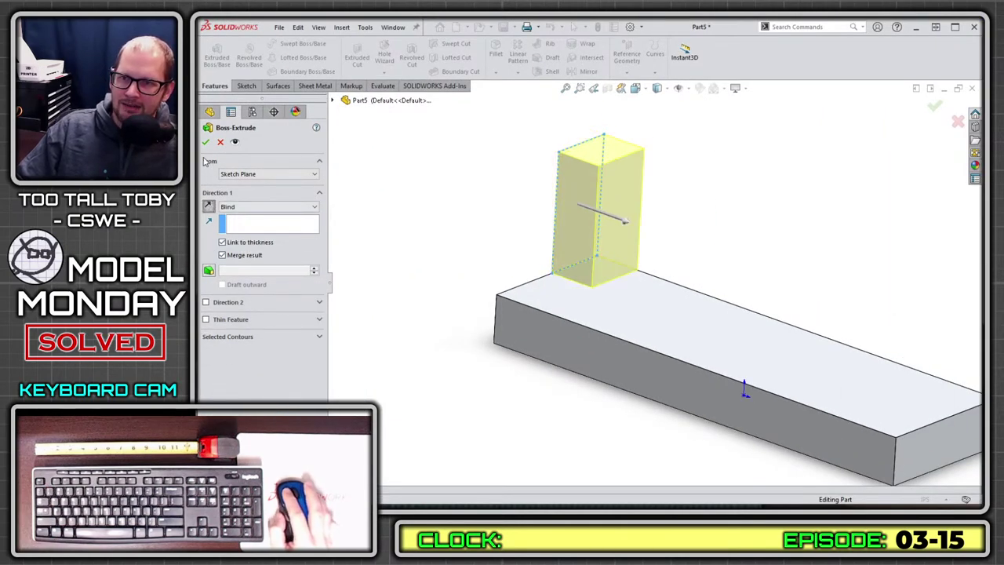
key(Return)
- Sketch a corner rectangle on the plate's long front face, rising above the plate
middle_drag(542, 330, 791, 353)
click(791, 353)
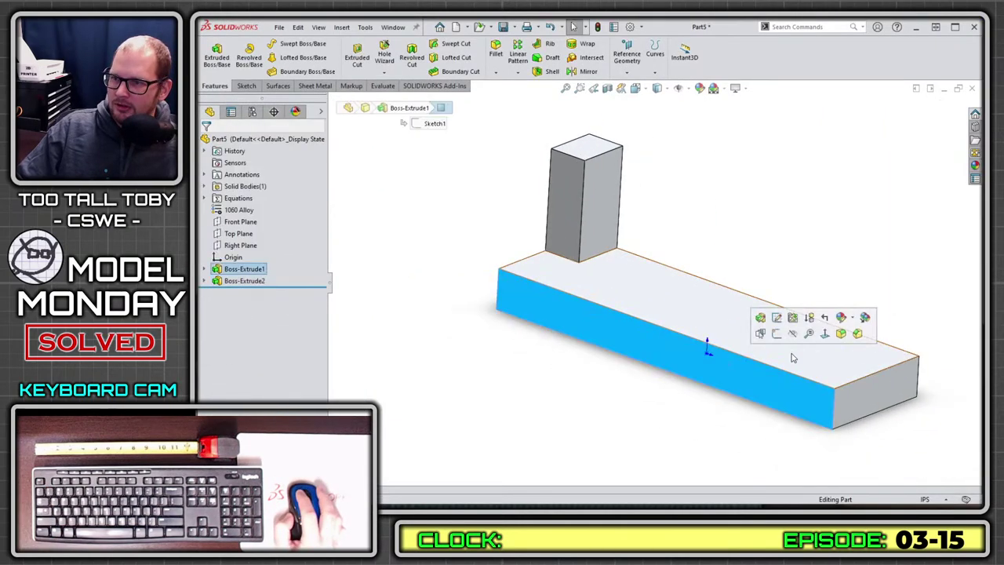
click(781, 336)
key(s)
click(844, 383)
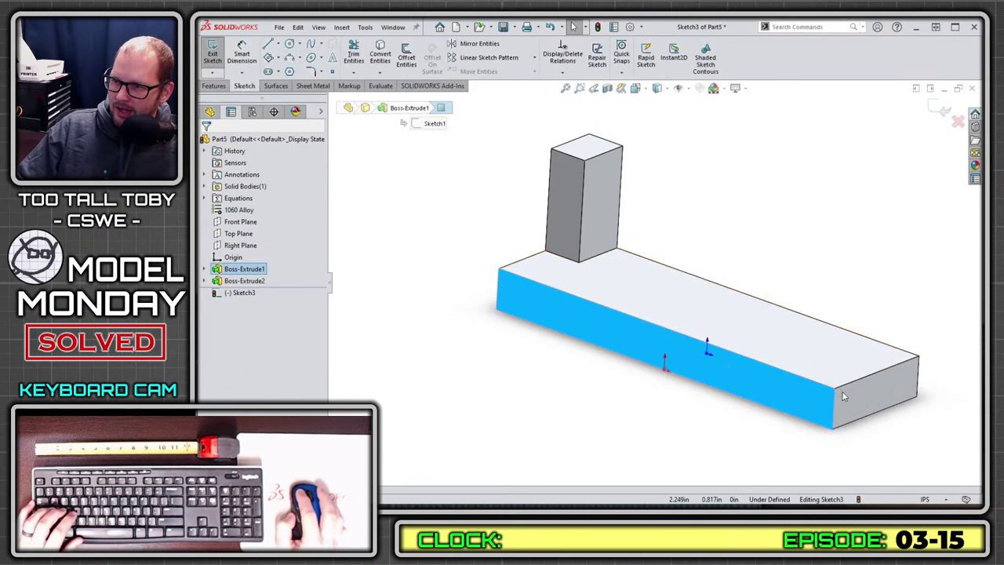
click(835, 390)
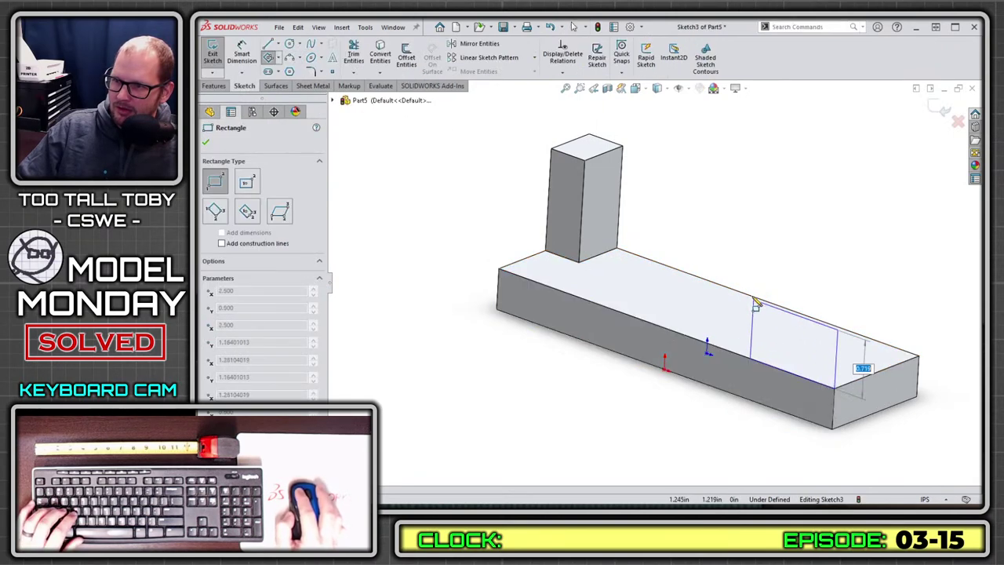
click(719, 271)
- Extrude the second rectangle reversed into the plate as another upright wall
click(829, 331)
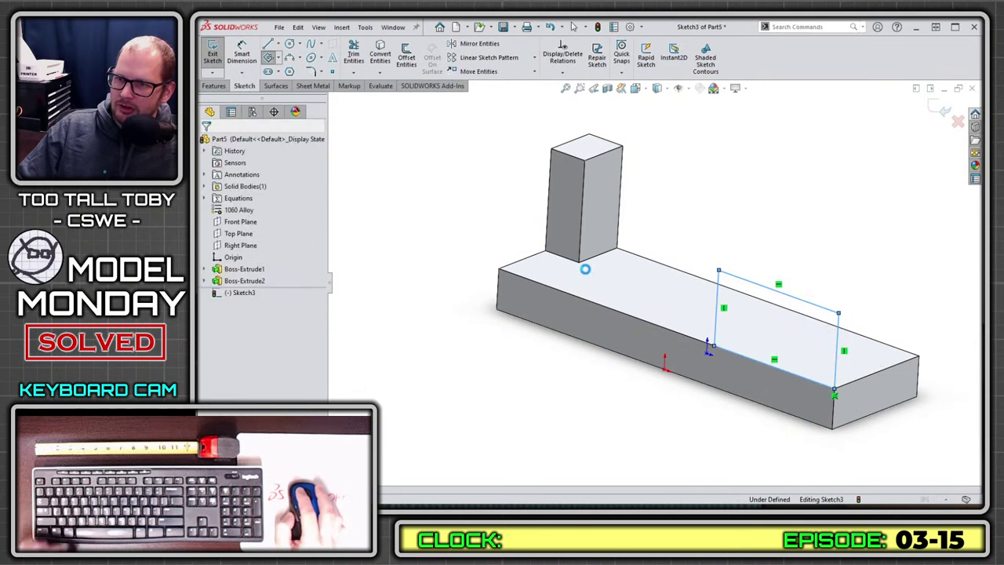
click(209, 206)
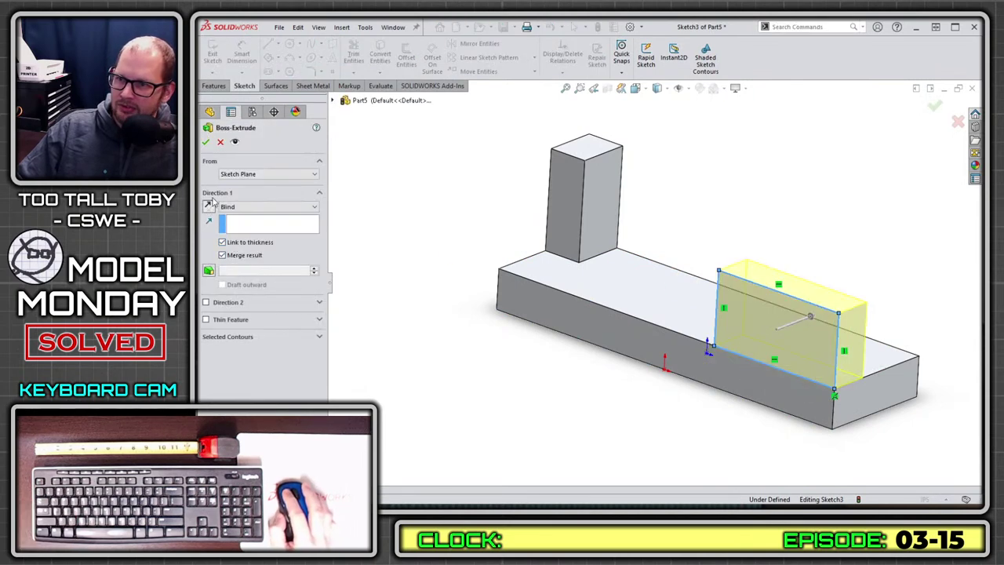
click(206, 142)
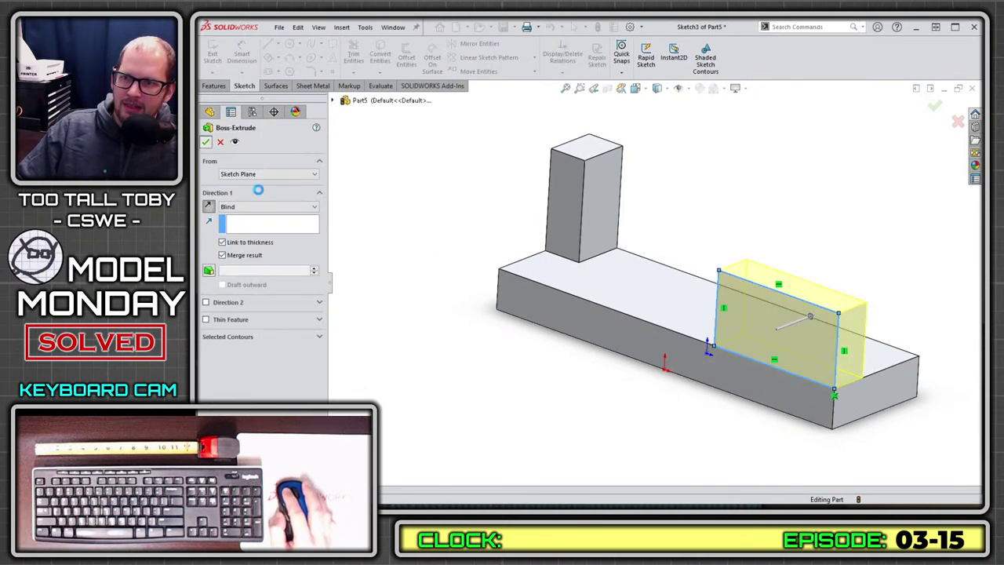
click(582, 280)
- Enter 1 for the plate's Thickness dimension and rebuild
double_click(799, 397)
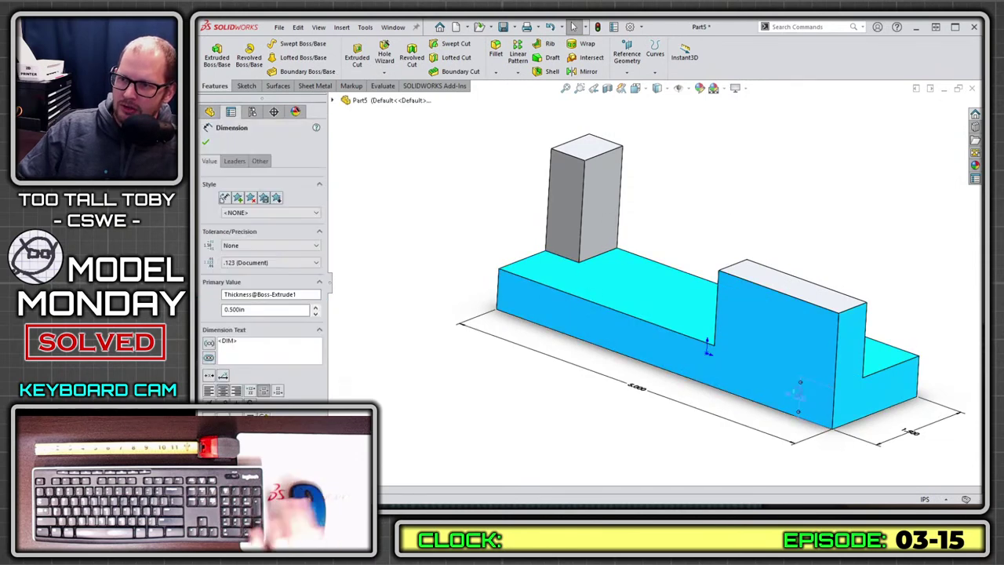
text(1)
click(755, 383)
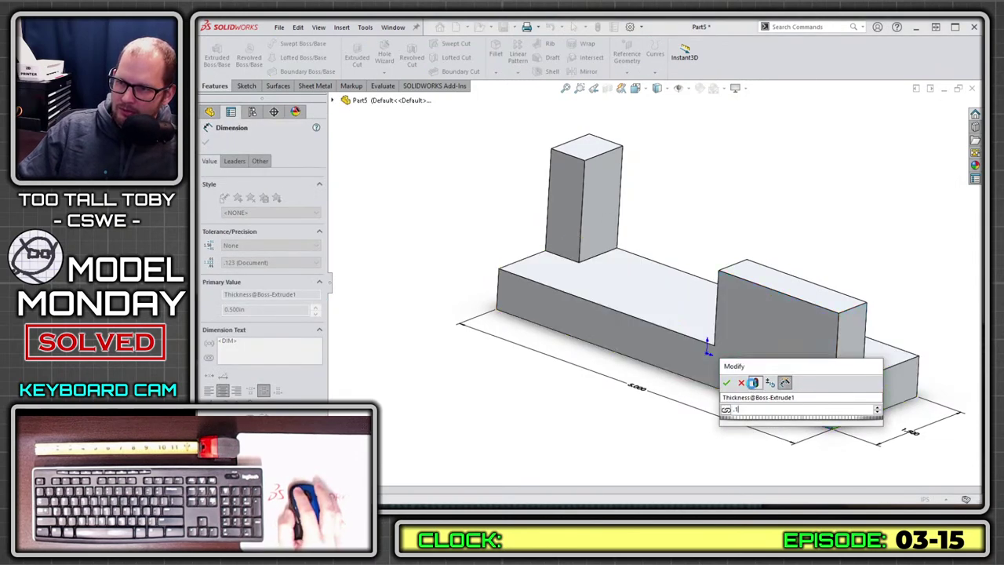
- Make the tall narrow upright wall 0.25 in thick
double_click(572, 214)
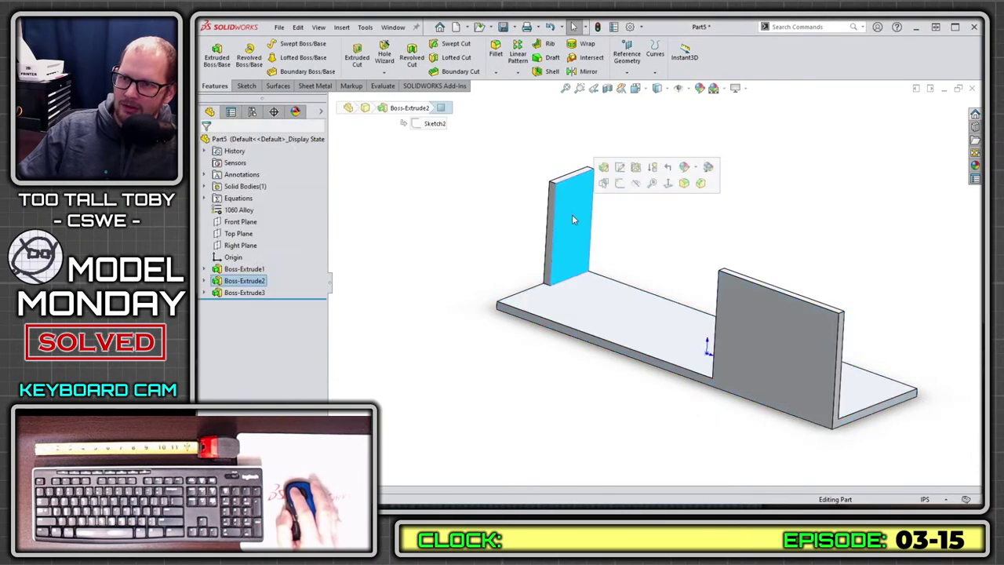
double_click(582, 173)
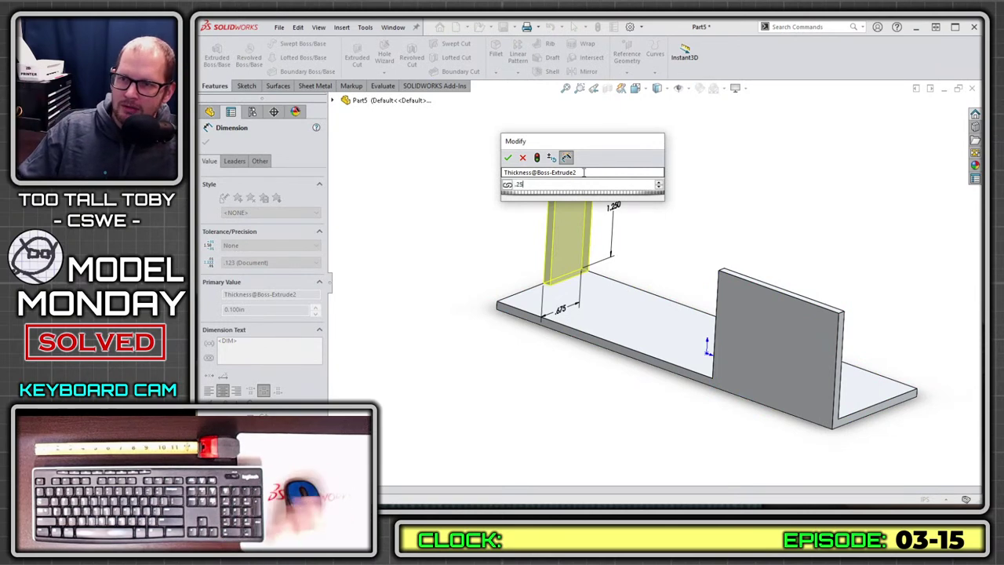
text(.25)
click(537, 157)
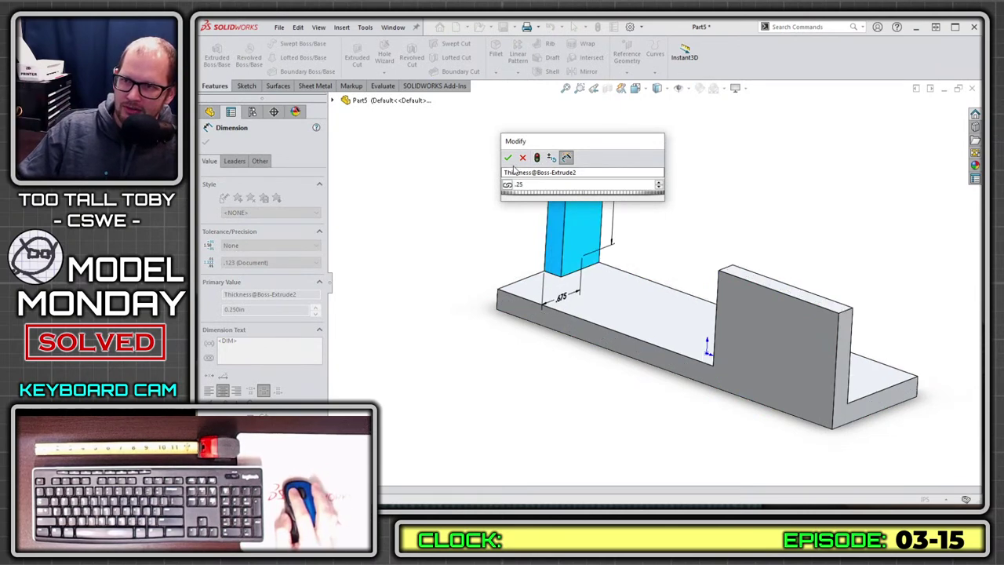
click(508, 158)
- Make the wide upright wall 0.375 in thick
middle_drag(511, 161, 564, 310)
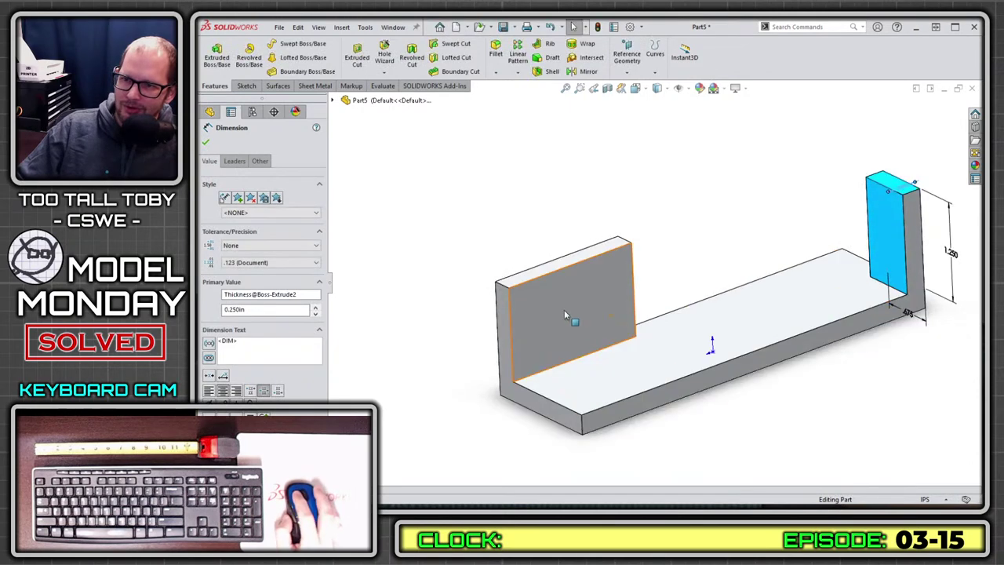
click(565, 313)
double_click(470, 390)
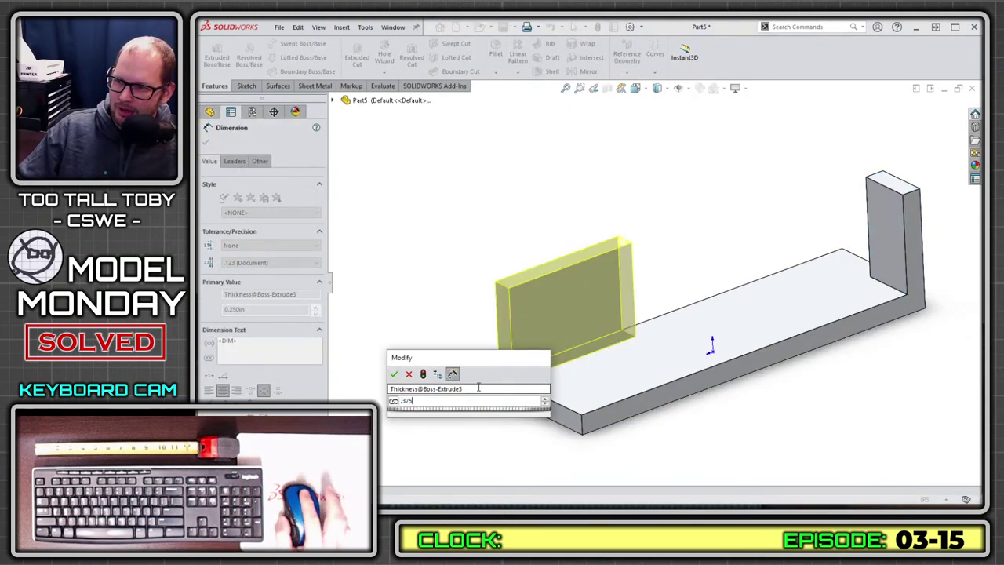
click(423, 374)
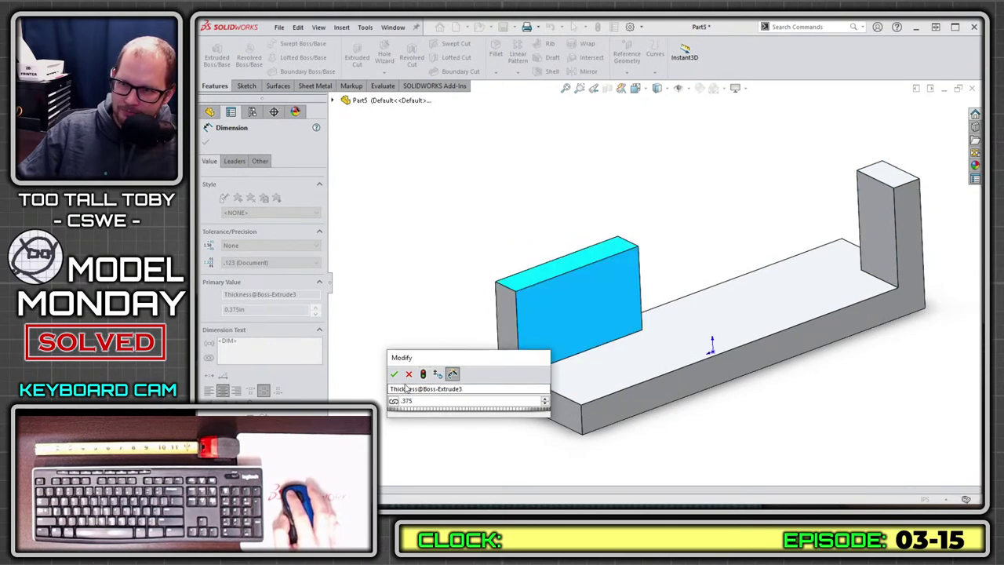
click(394, 374)
click(466, 240)
middle_drag(466, 240, 504, 265)
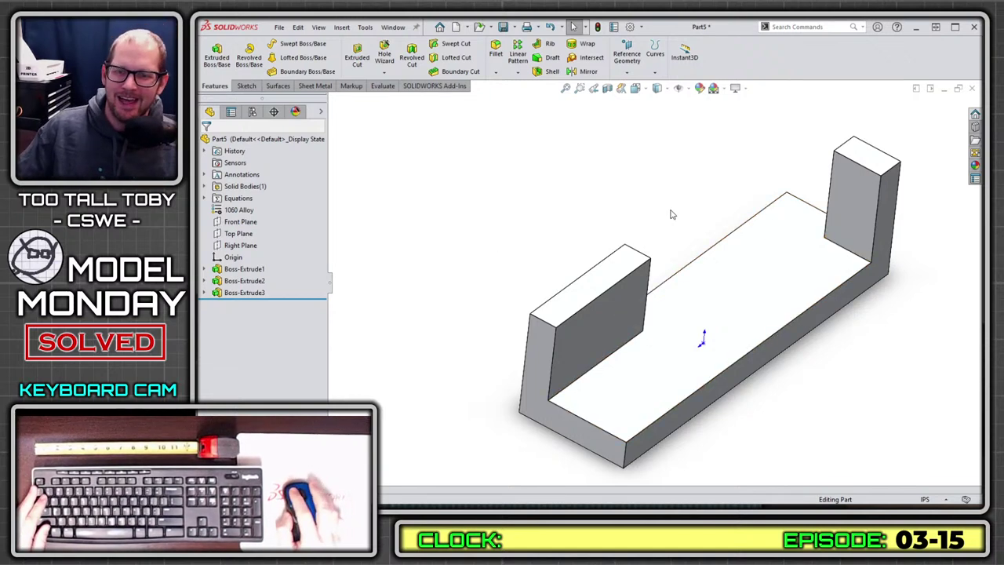
middle_drag(565, 198, 594, 269)
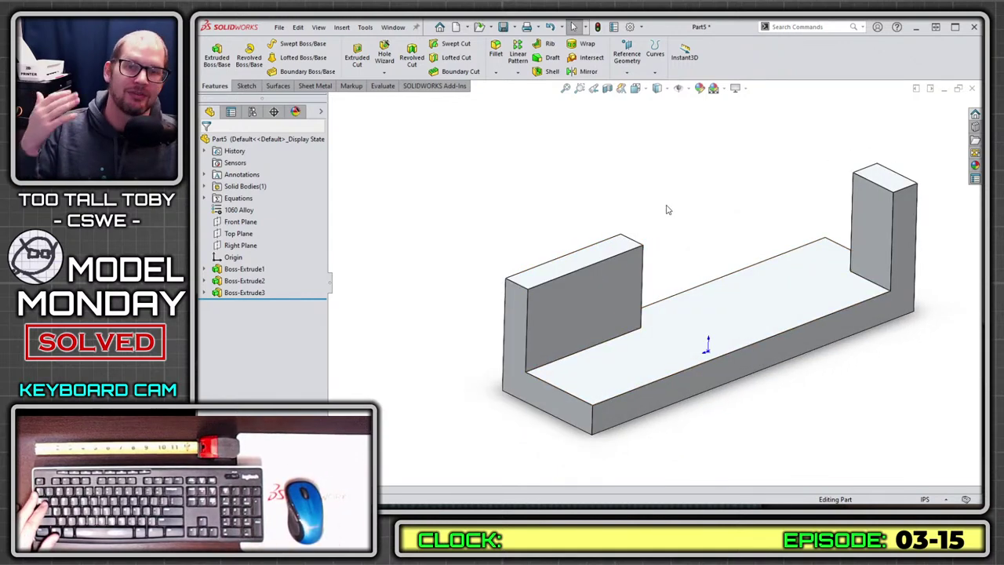
- Zoom Part5 to fit, then show the open-documents switcher listing Part5, Part3 and Part2
click(651, 270)
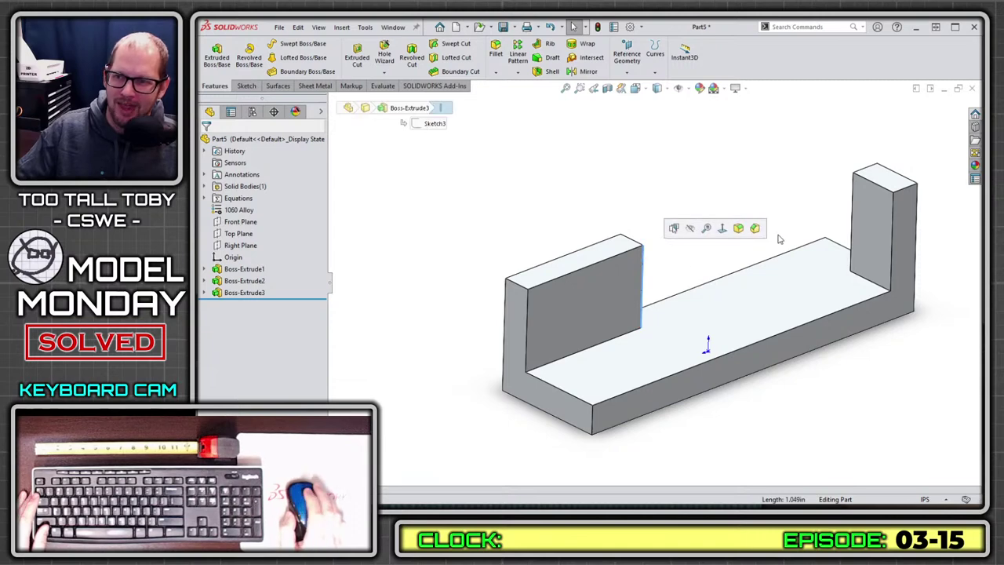
key(f)
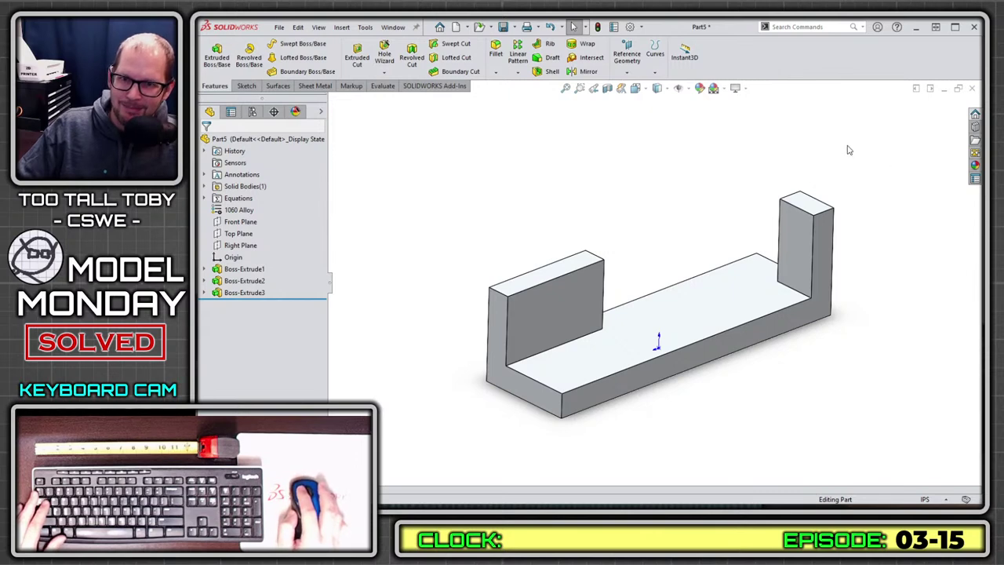
key(ctrl+Tab)
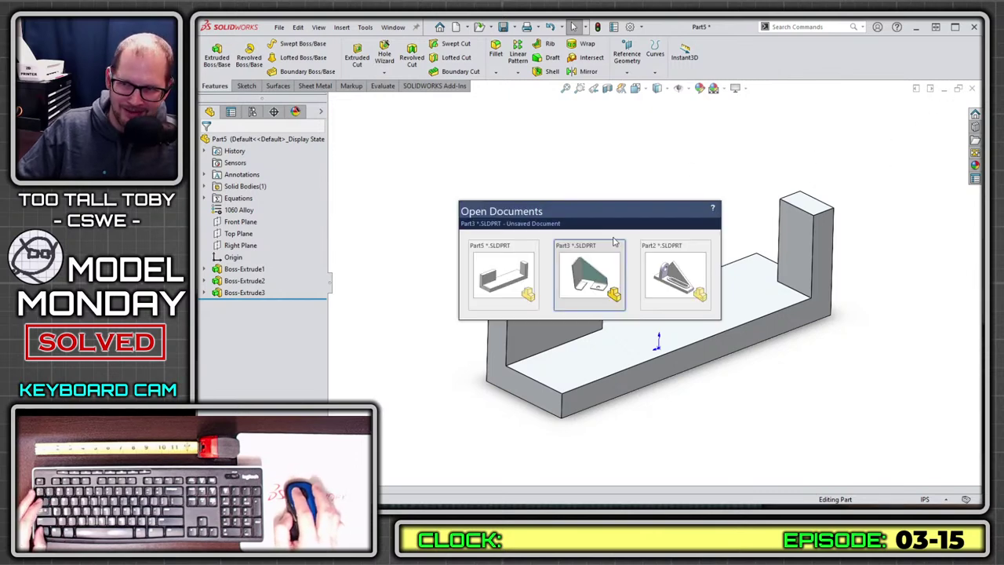
- Mirror the Part3 bracket body about its thin edge face
click(614, 242)
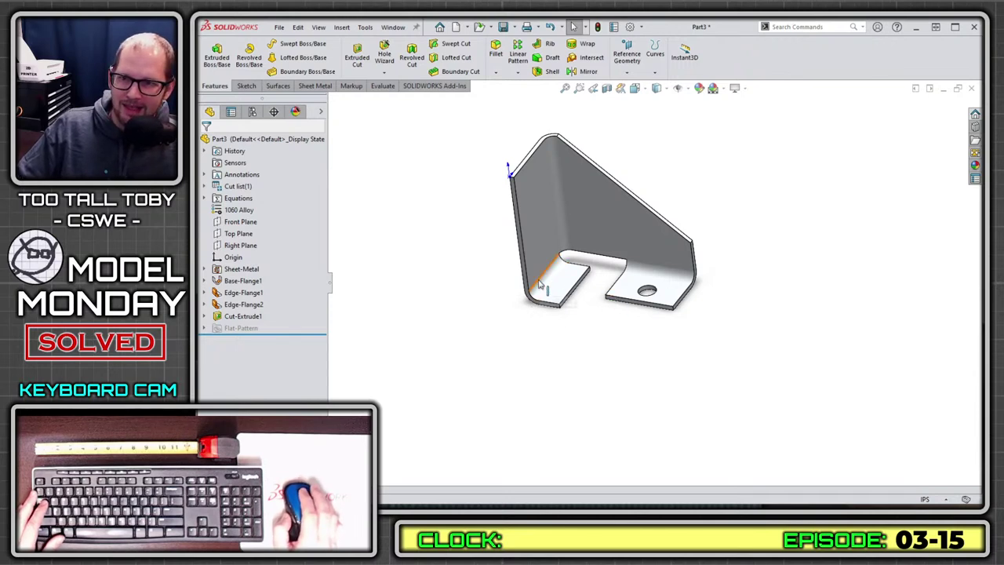
scroll(540, 285, down, 2)
click(549, 317)
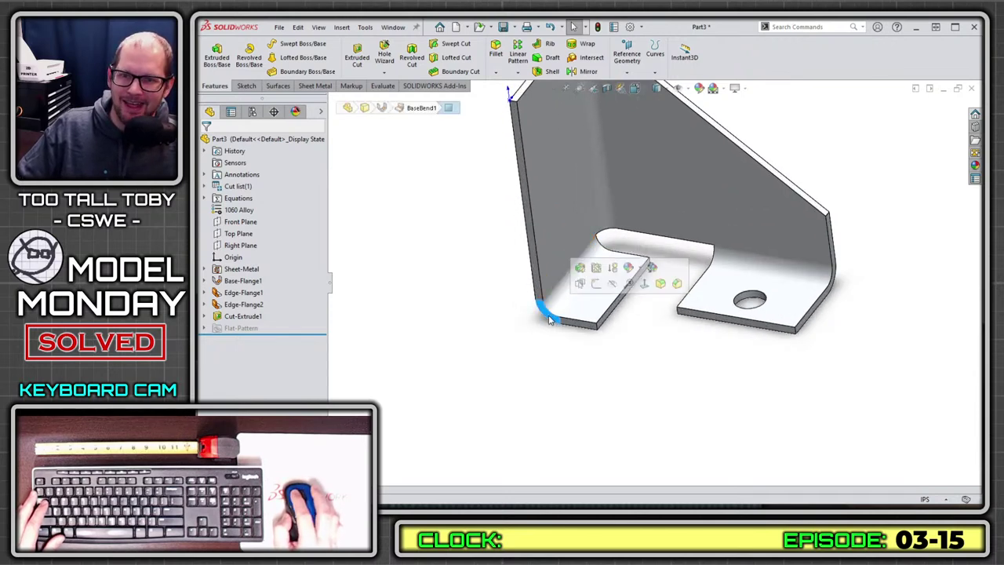
scroll(543, 317, up, 3)
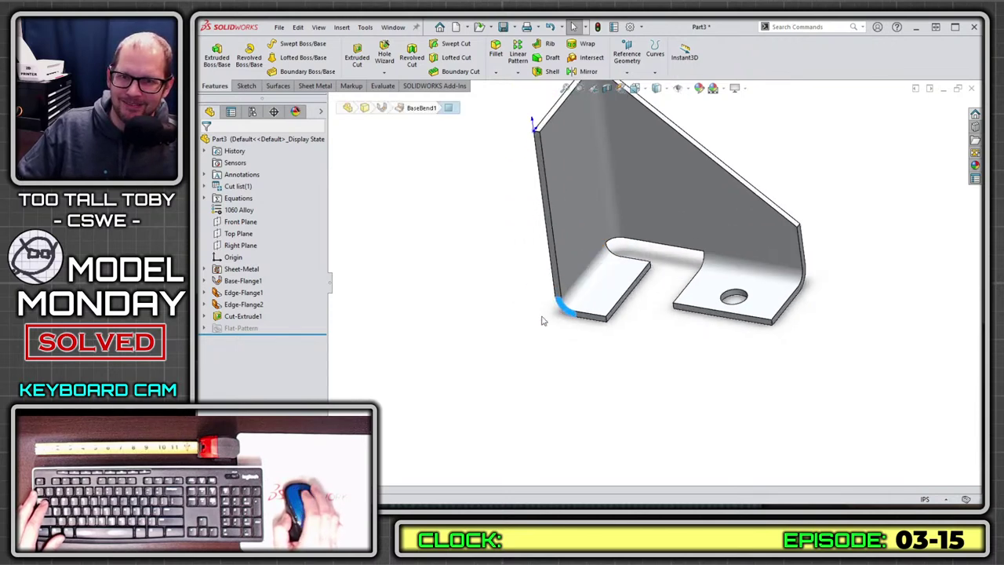
click(589, 72)
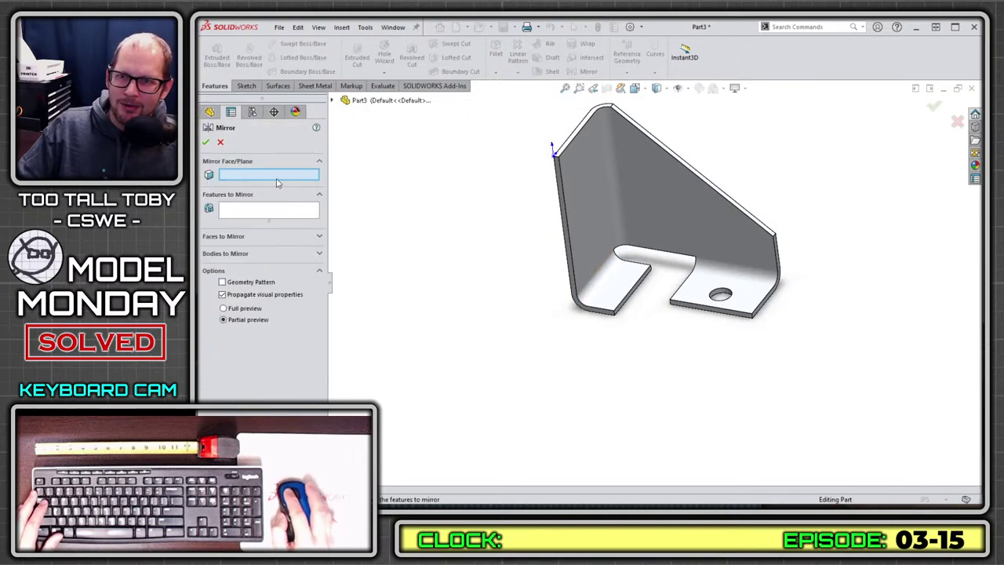
click(570, 253)
click(229, 253)
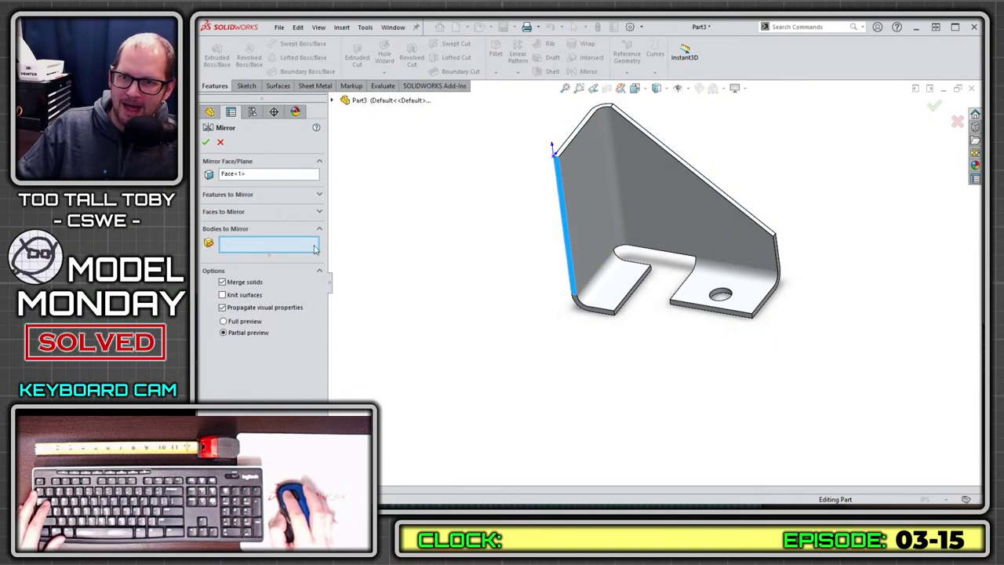
click(586, 195)
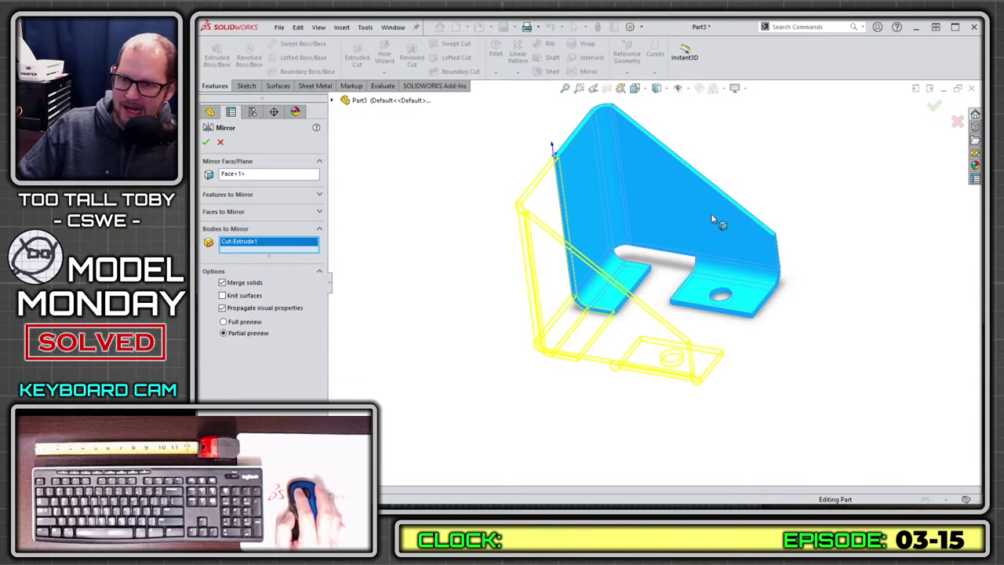
click(940, 108)
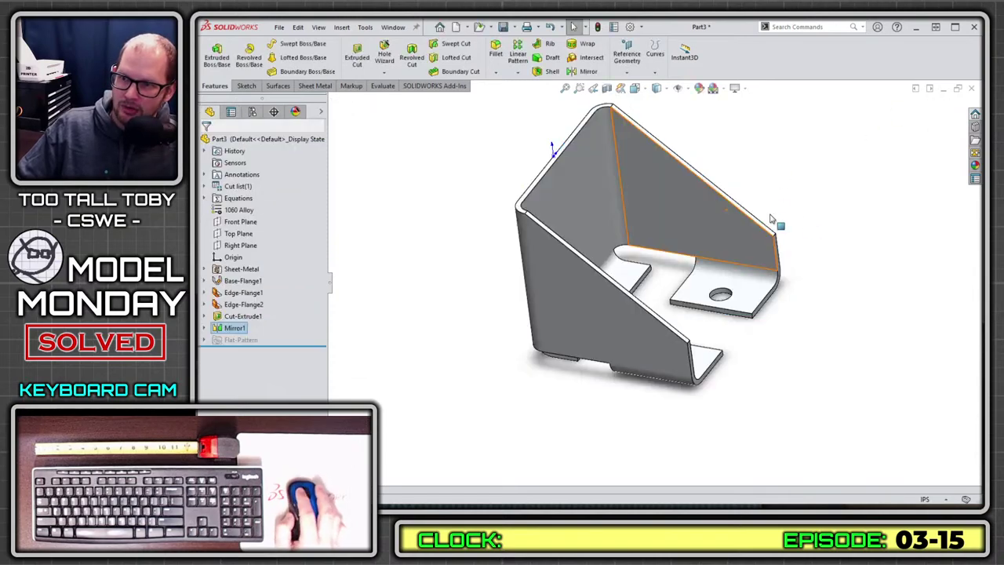
- Roll back above Mirror1 to show one half and start a 0.100 in fillet
middle_drag(811, 303, 450, 363)
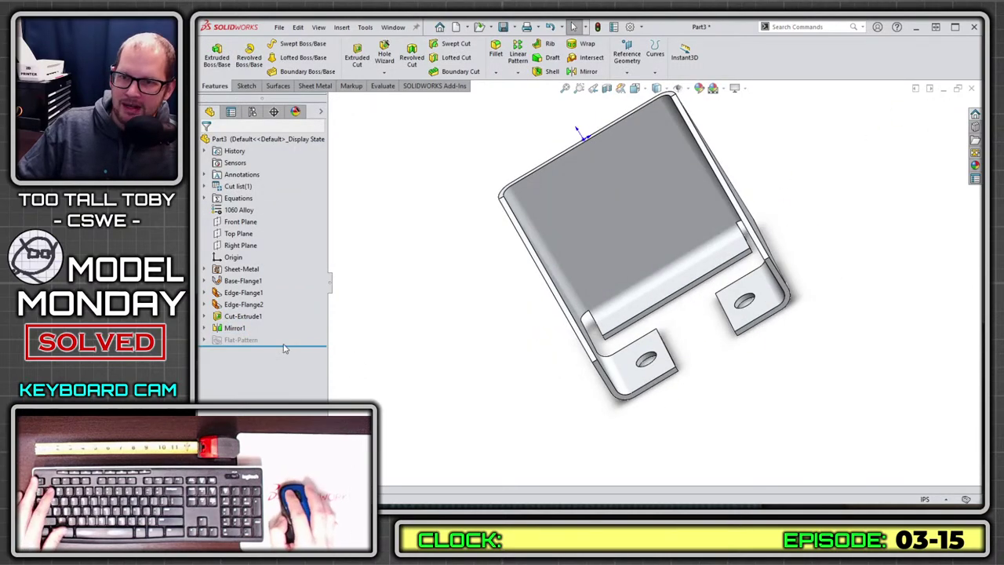
drag(263, 346, 258, 323)
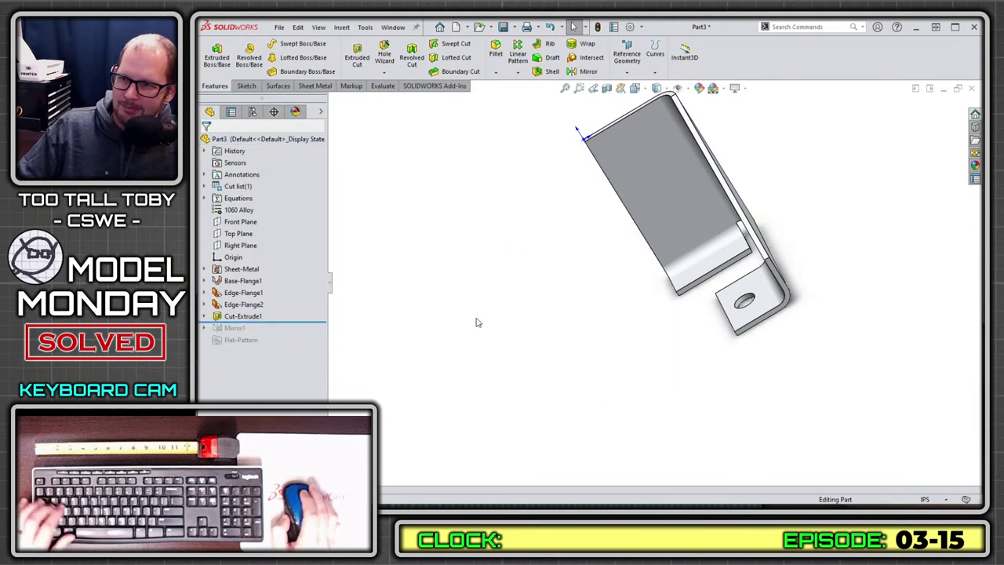
middle_drag(475, 321, 513, 256)
key(s)
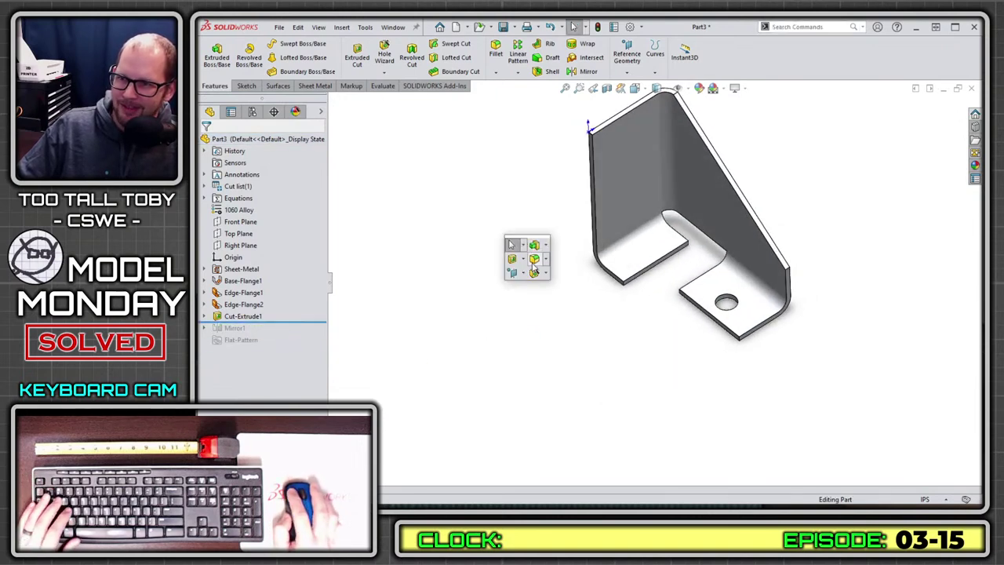
click(534, 271)
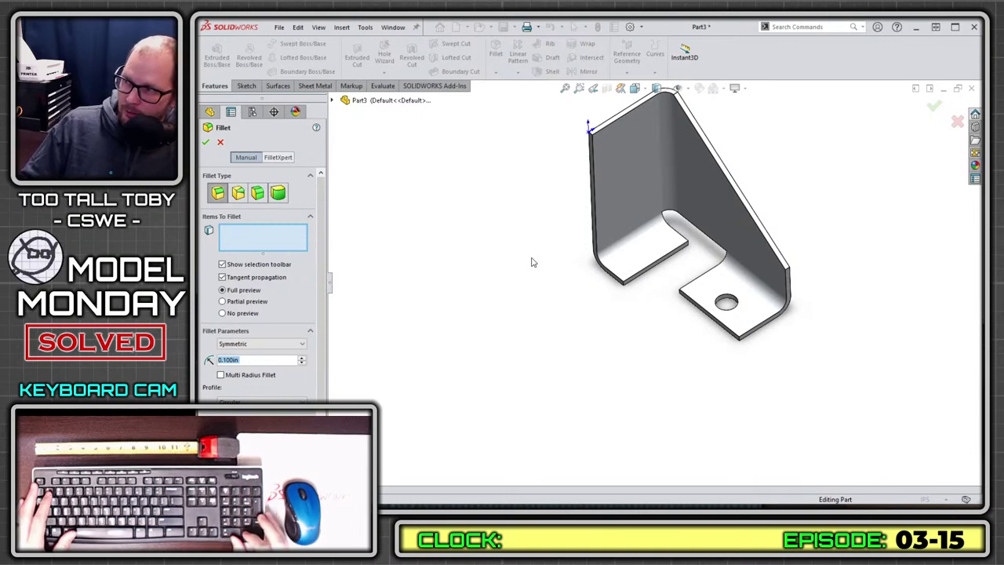
- Round the inner slot, lower slot and tab bottom corner edges with a 0.25 in fillet
text(.25)
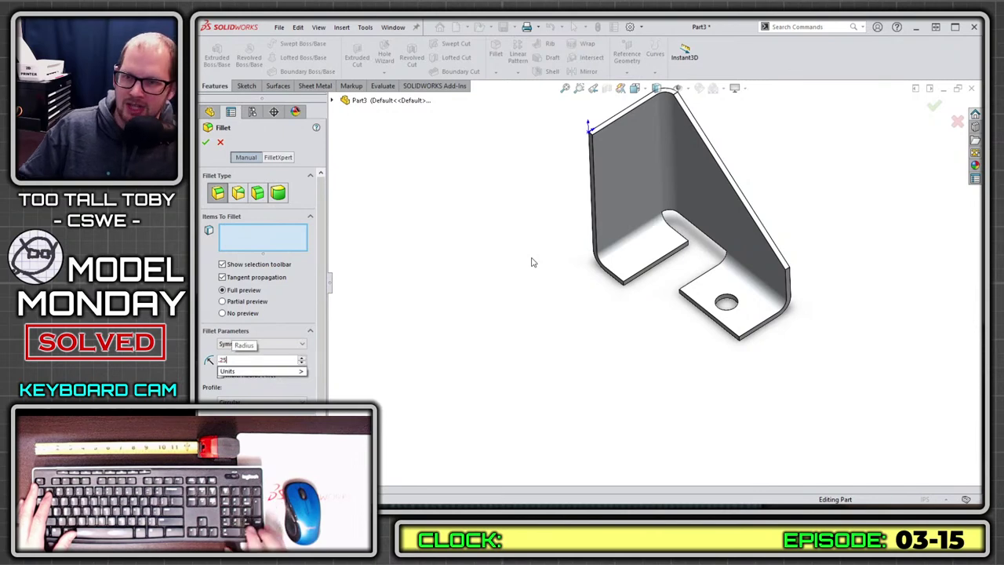
key(Return)
scroll(678, 255, down, 3)
scroll(678, 255, down, 5)
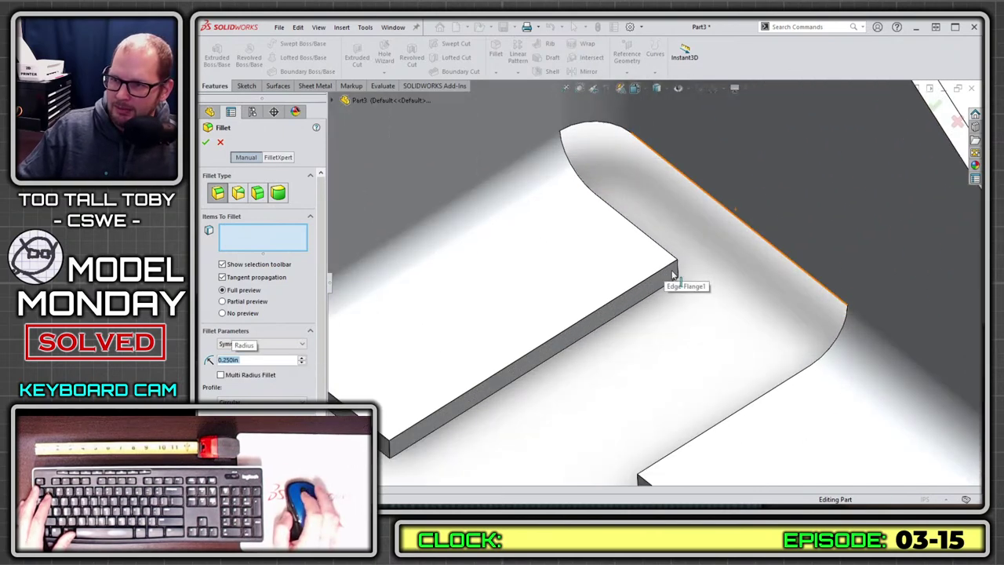
click(684, 282)
scroll(618, 471, up, 2)
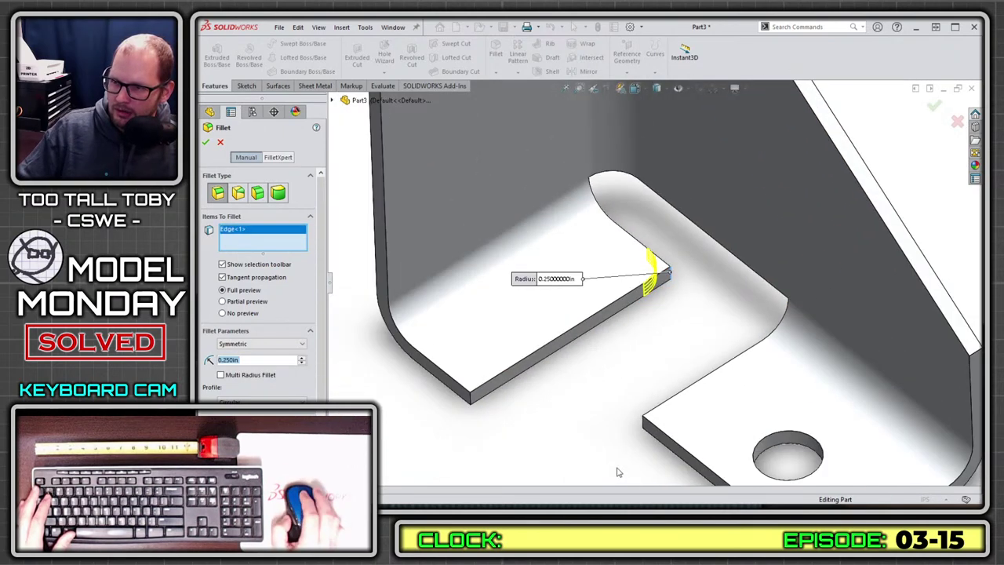
click(645, 427)
scroll(666, 453, up, 2)
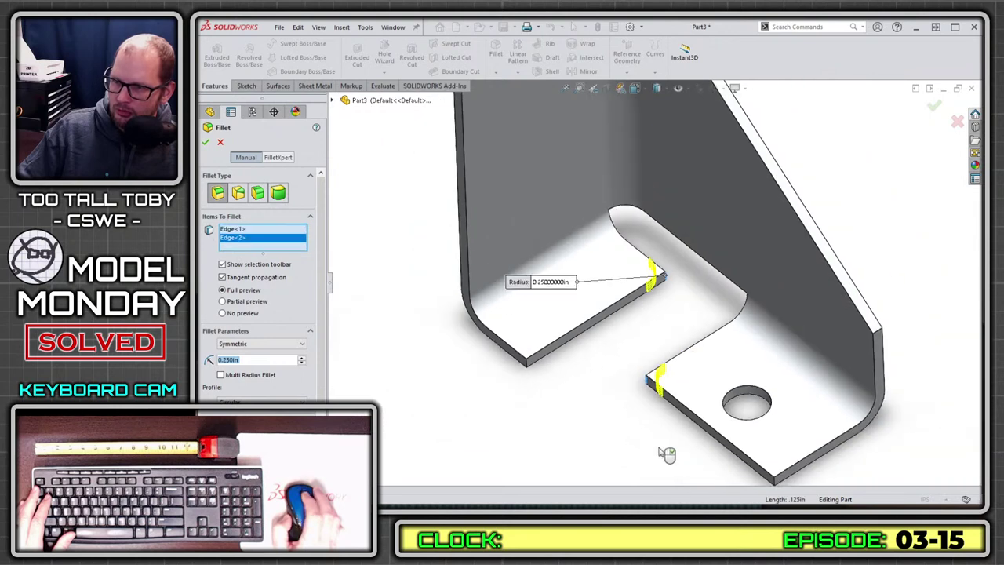
click(775, 480)
key(Return)
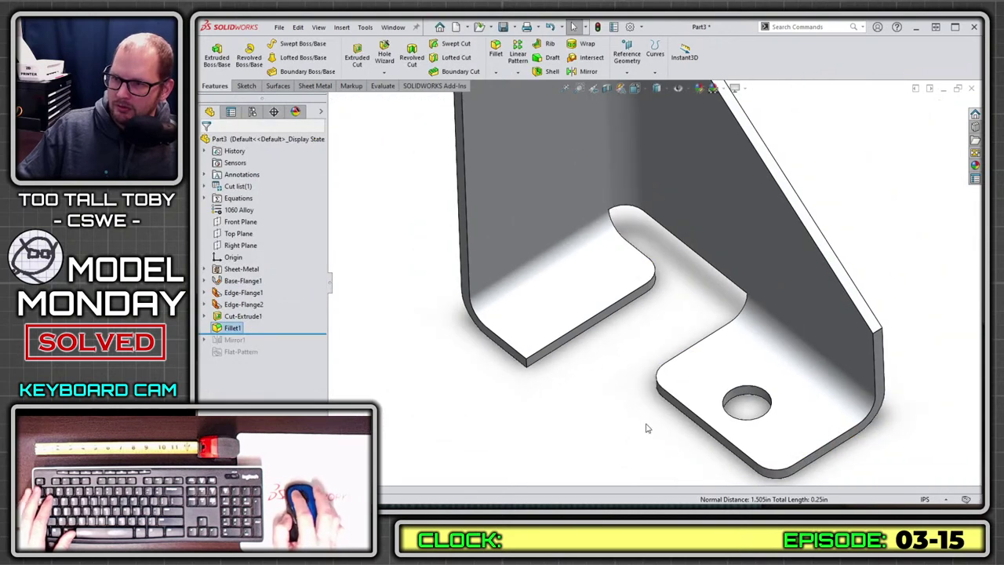
- Add a 1 in fillet to the wall's outer corner edge and roll forward past Mirror1
key(s)
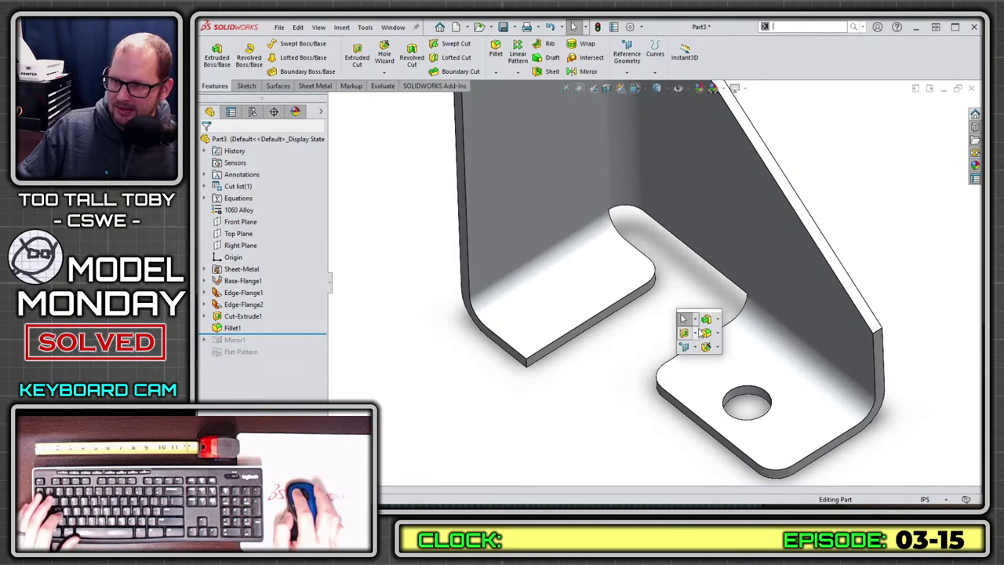
click(705, 333)
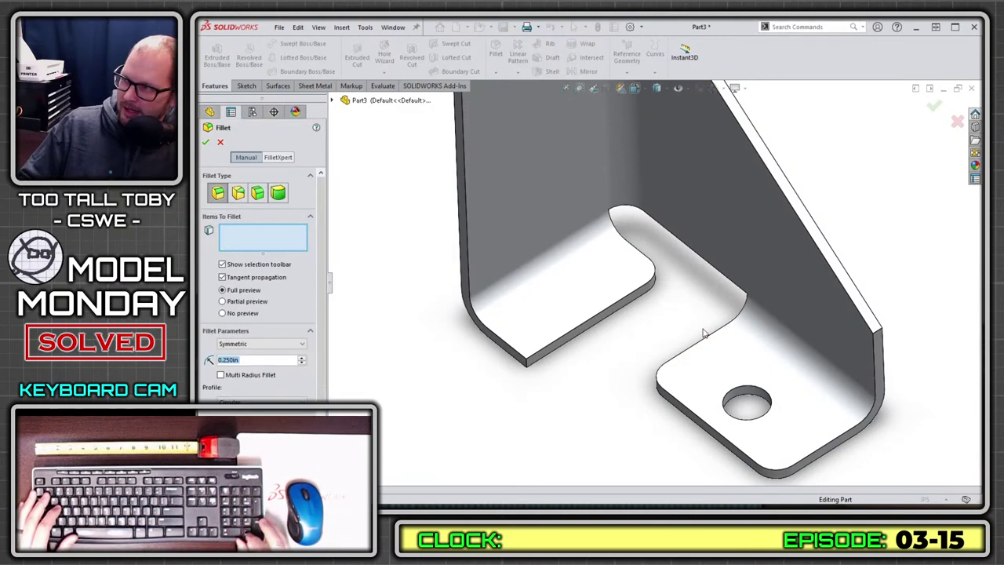
text(1)
key(Return)
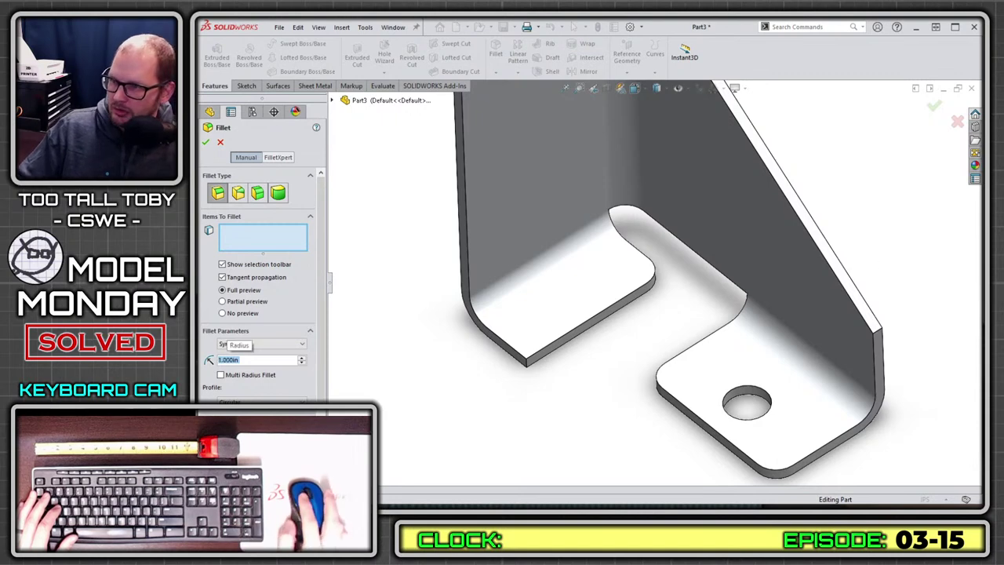
click(880, 336)
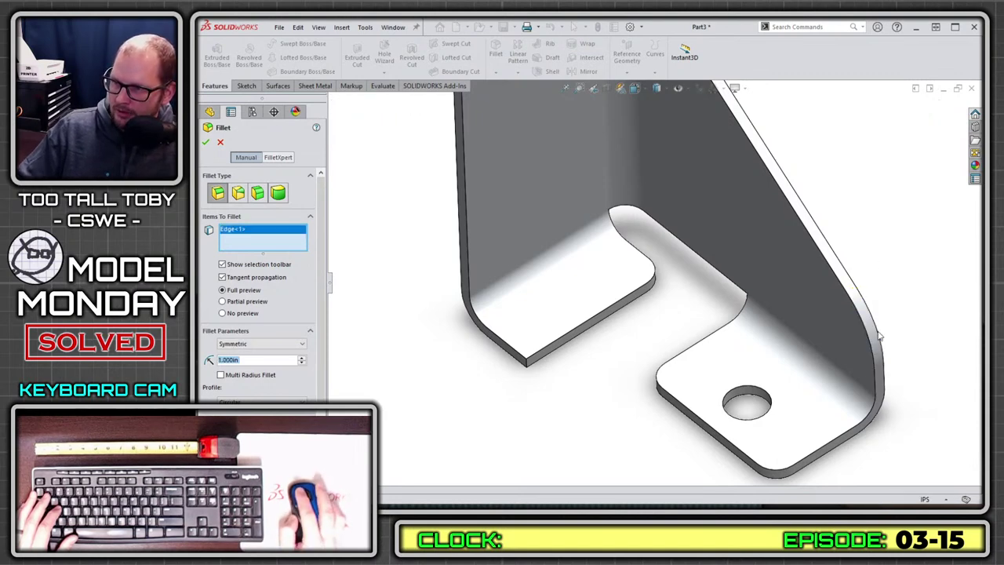
key(Return)
key(ctrl+7)
drag(269, 343, 269, 368)
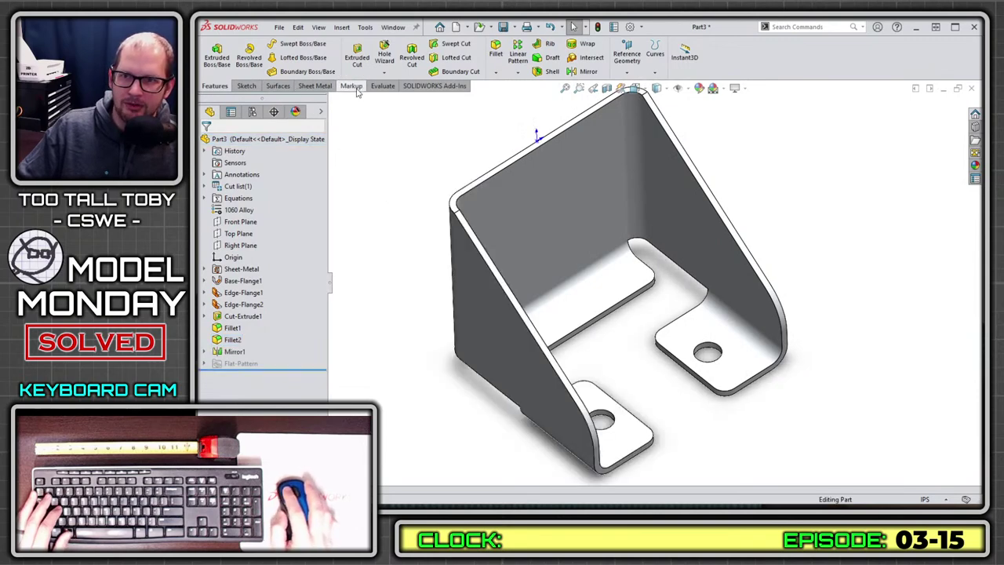
- Check the part's mass properties, then display Edge-Flange2's dimensions
click(382, 86)
click(338, 57)
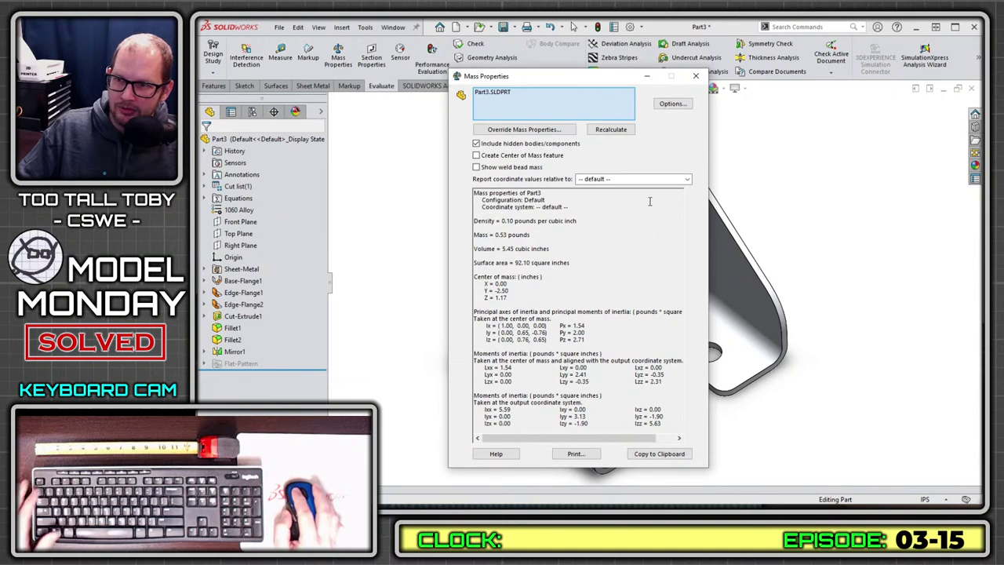
click(699, 80)
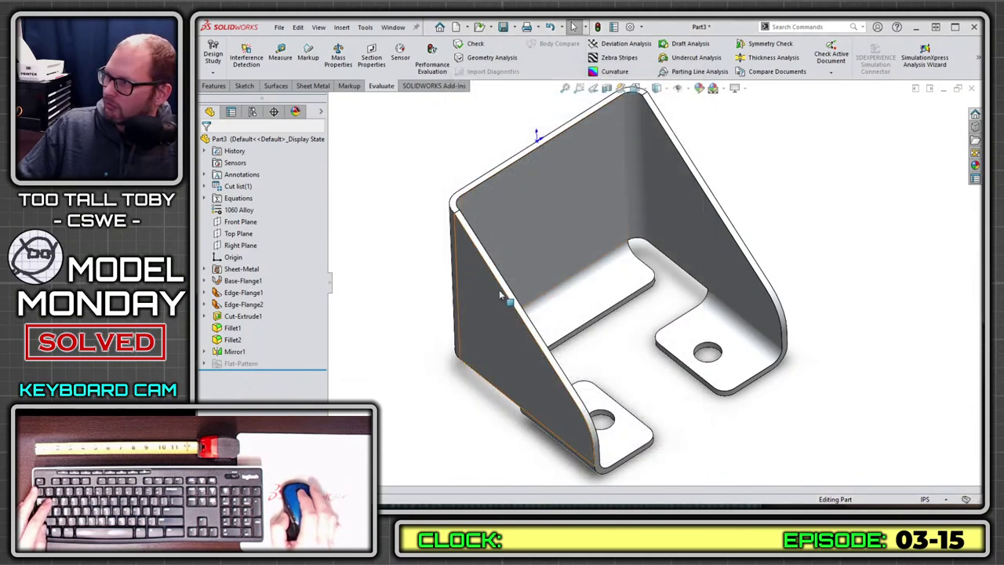
middle_drag(800, 276, 694, 413)
double_click(693, 413)
scroll(698, 415, up, 3)
scroll(704, 428, down, 2)
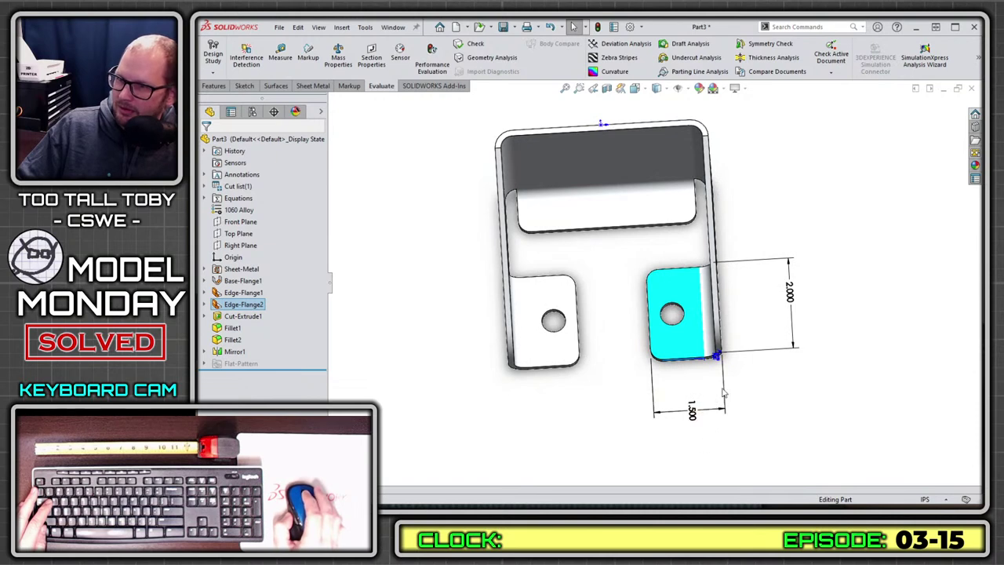
middle_drag(796, 327, 683, 287)
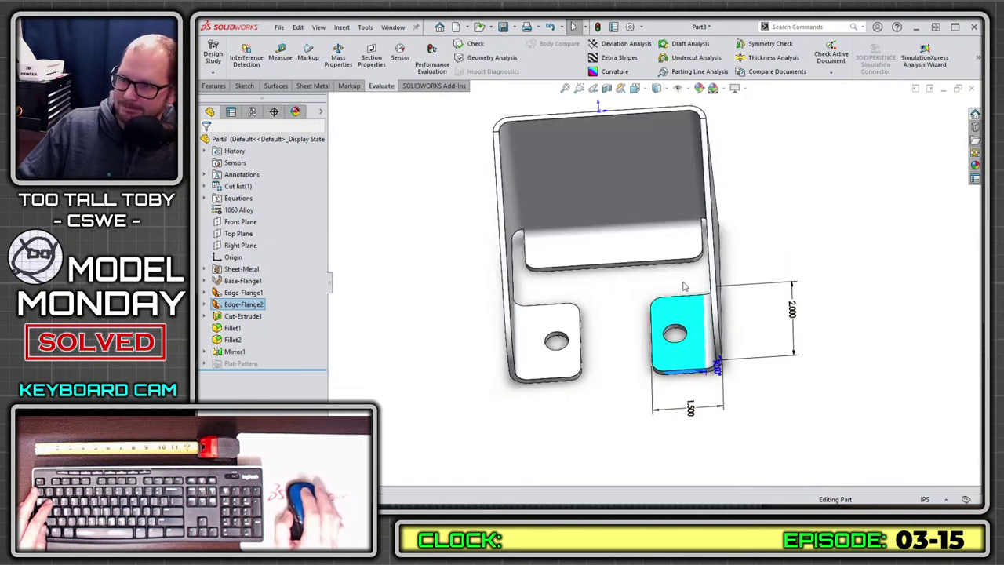
click(683, 287)
- Display the Base-Flange1 1.875 dimension and the angled Edge-Flange1 dimensions
double_click(637, 256)
middle_drag(667, 224, 674, 182)
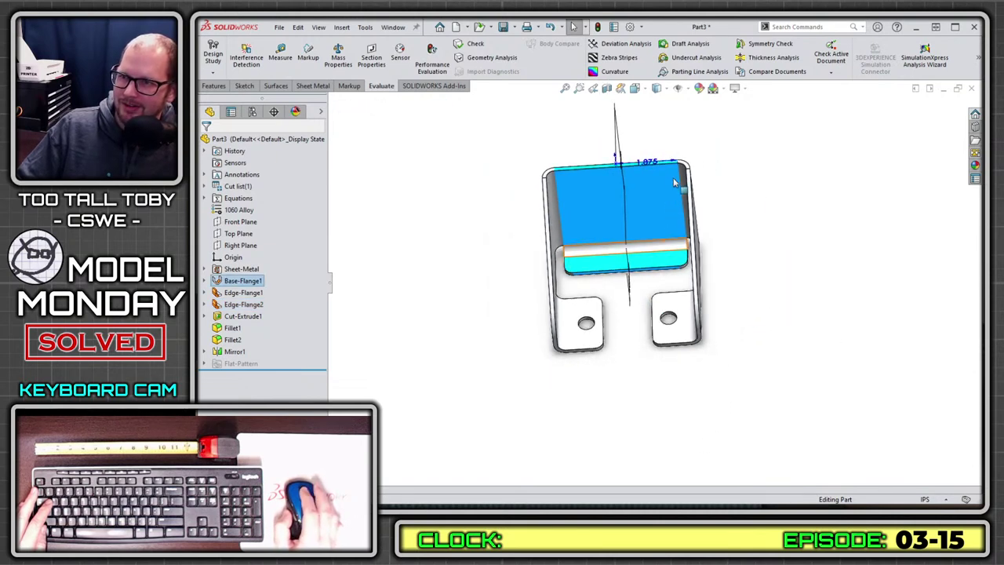
scroll(674, 183, down, 2)
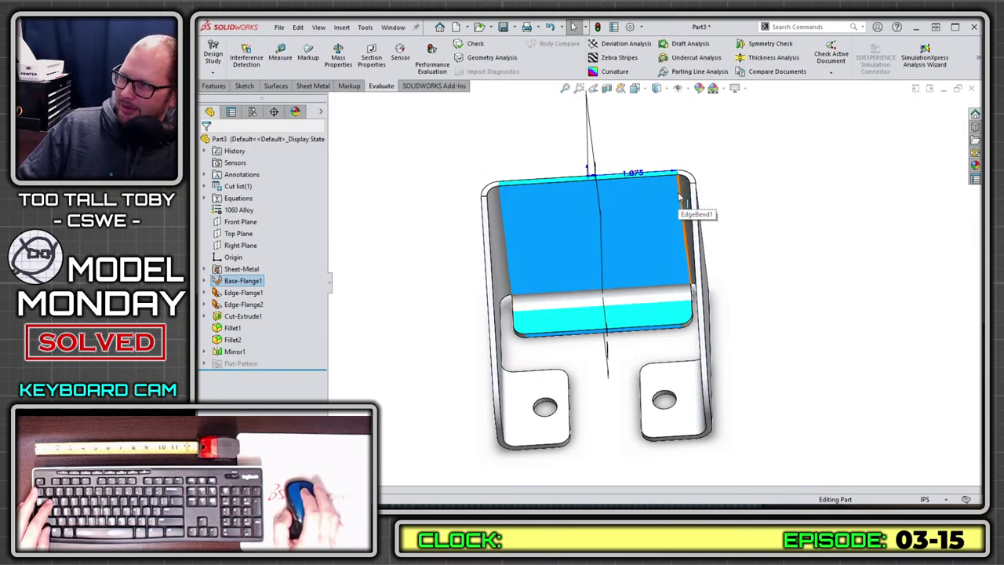
middle_drag(715, 265, 667, 334)
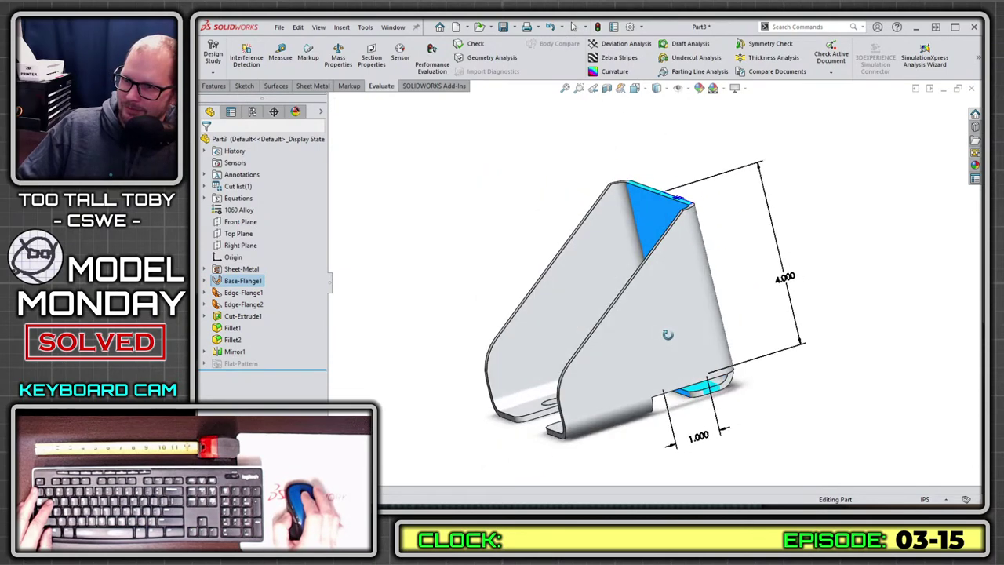
double_click(668, 334)
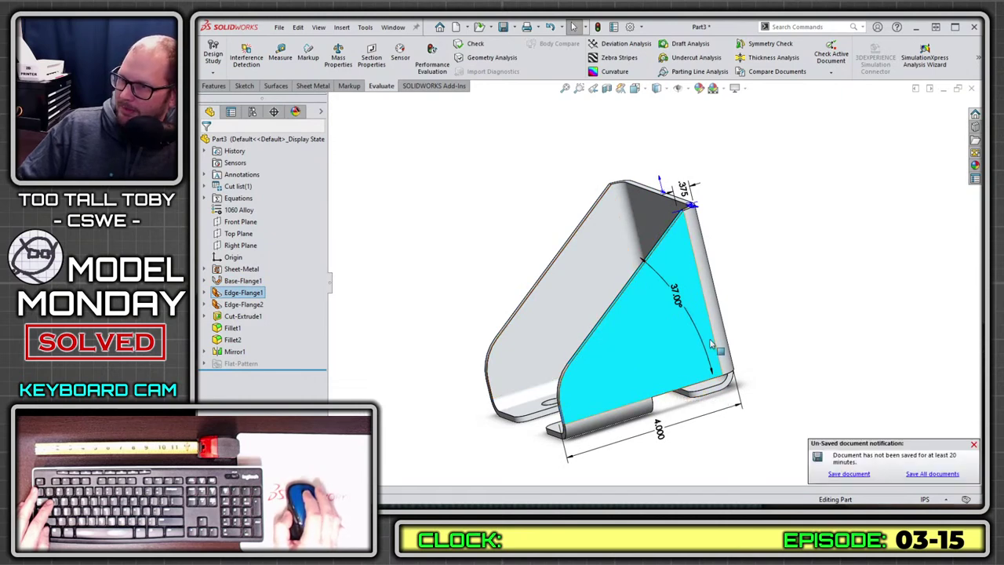
middle_drag(676, 265, 650, 284)
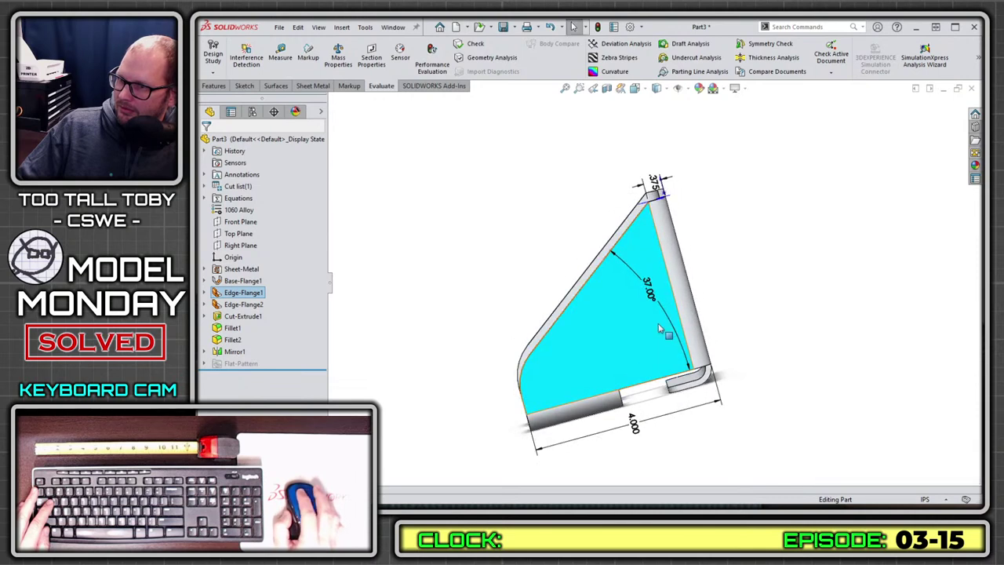
scroll(663, 326, up, 2)
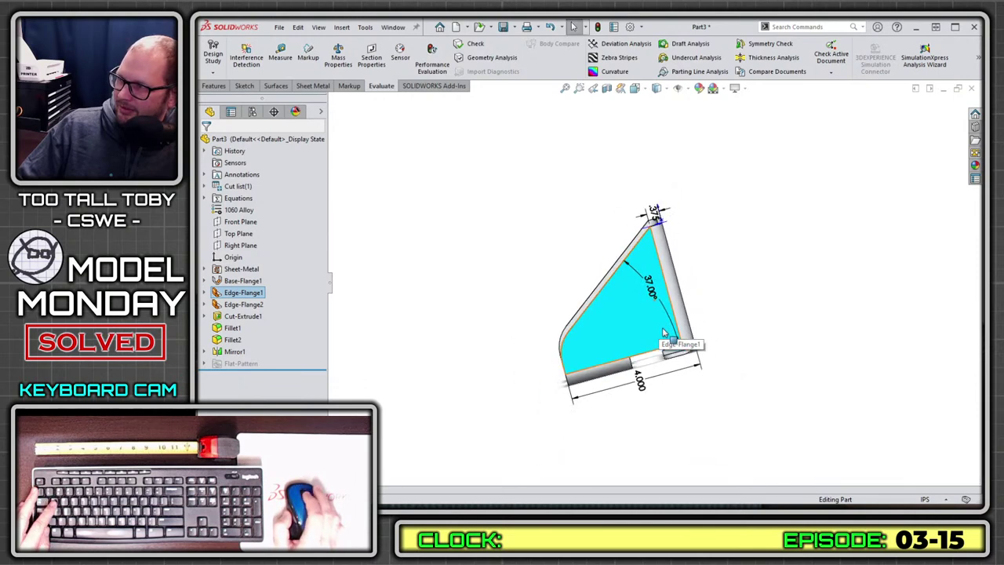
click(531, 226)
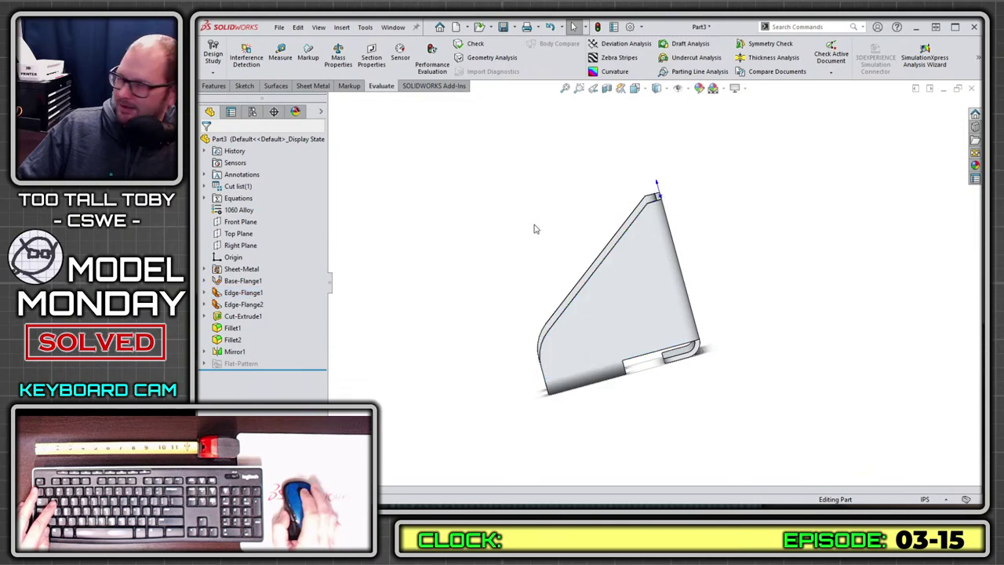
middle_drag(525, 191, 553, 218)
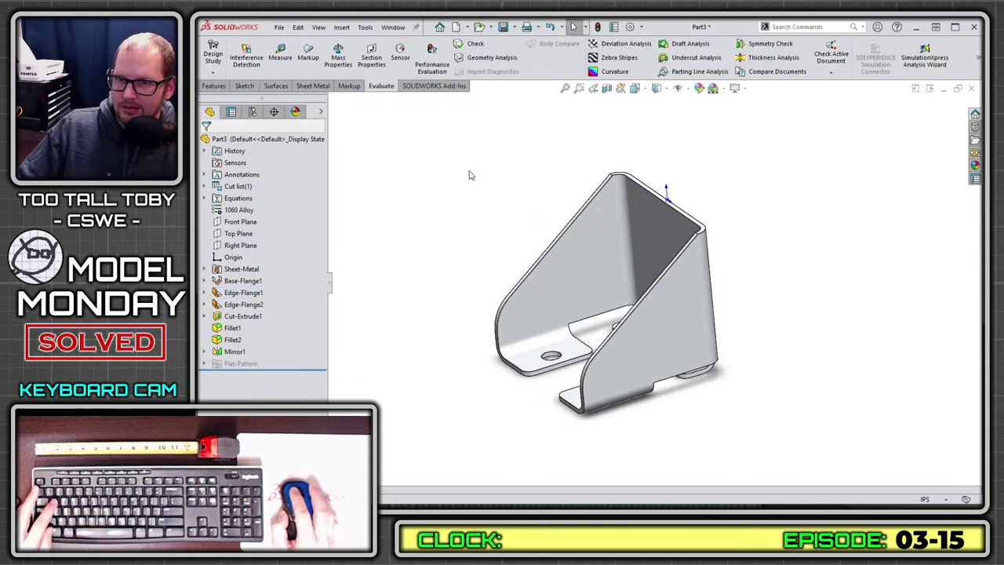
- Confirm the mass of 0.53 pounds in Mass Properties, close it, and select the back wall face
click(338, 57)
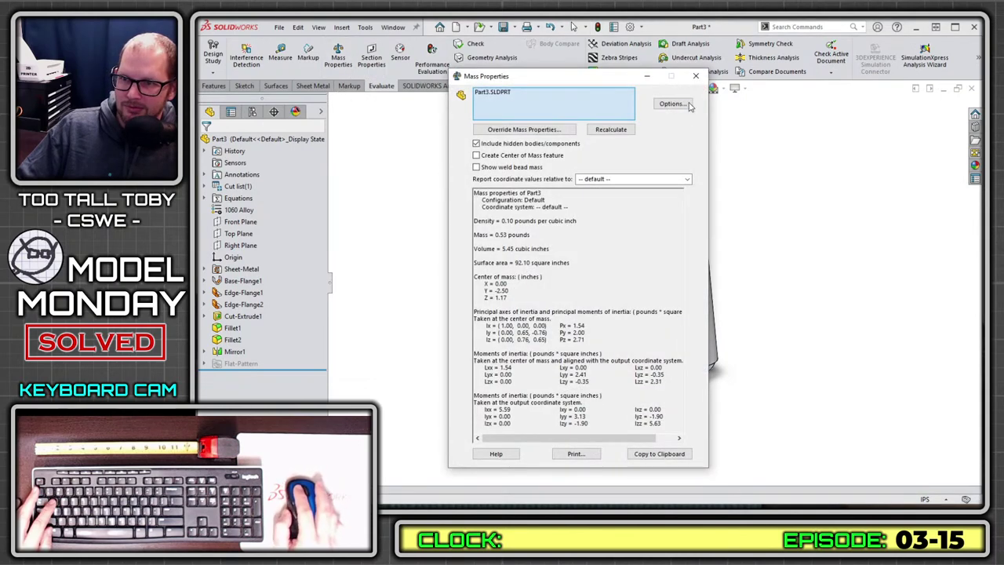
drag(533, 234, 474, 235)
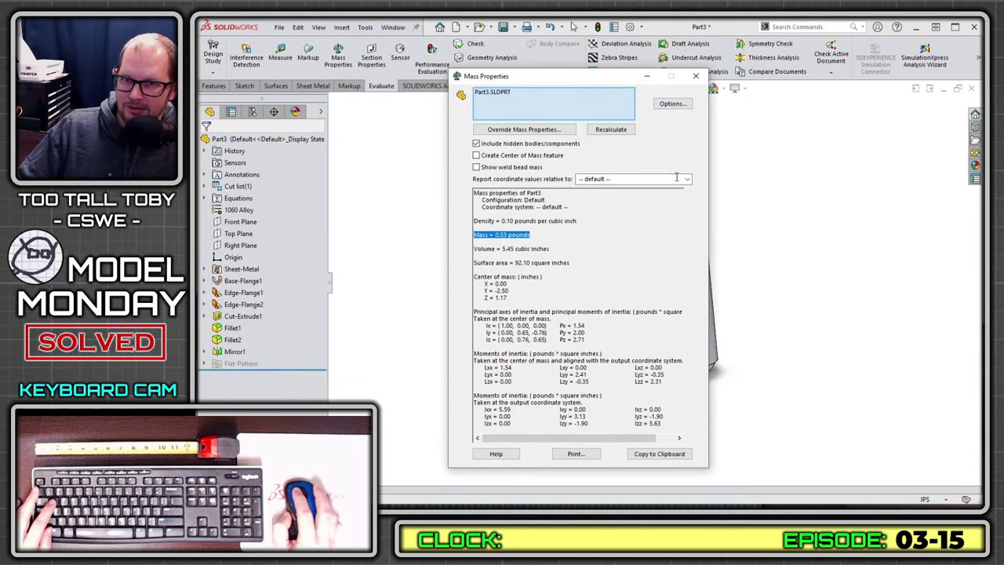
click(696, 75)
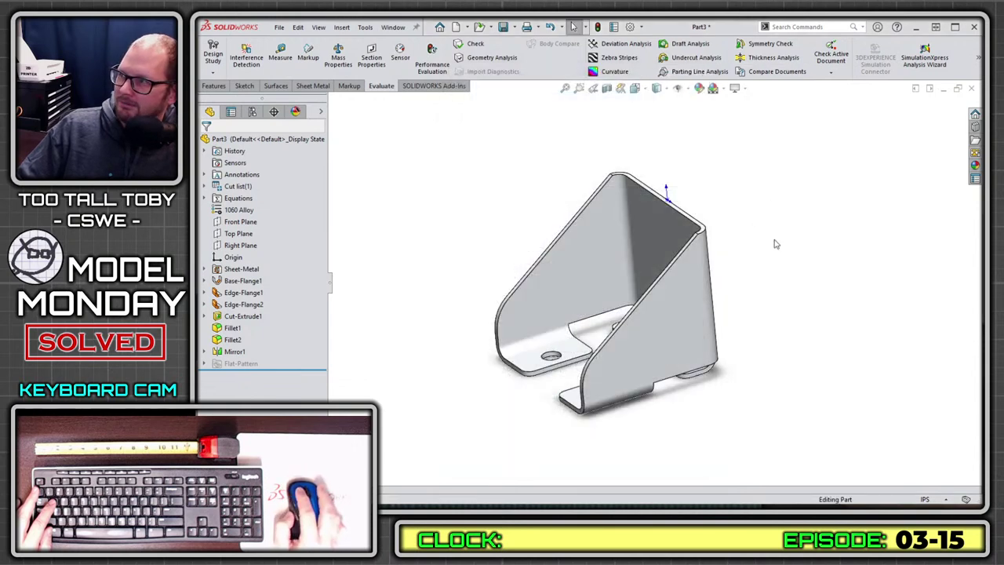
middle_drag(560, 263, 603, 232)
click(602, 232)
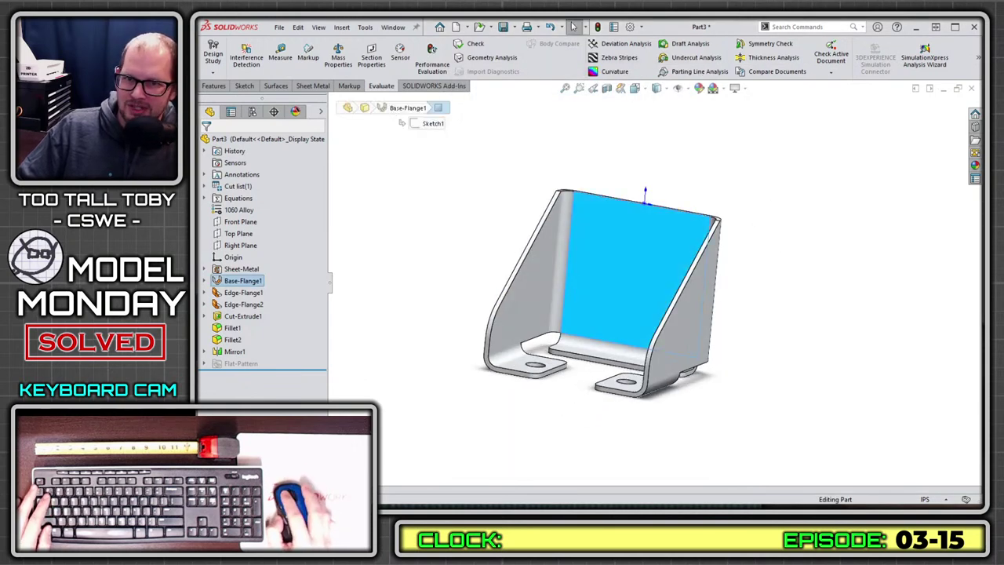
- Sketch a 2.5 diameter circle on the back wall face
click(586, 268)
click(626, 260)
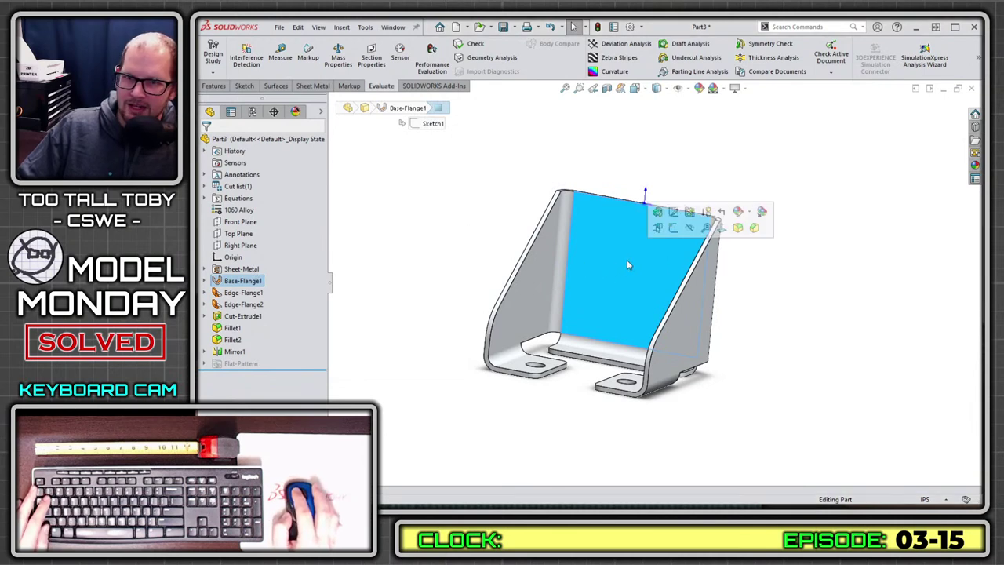
click(675, 233)
key(s)
click(668, 294)
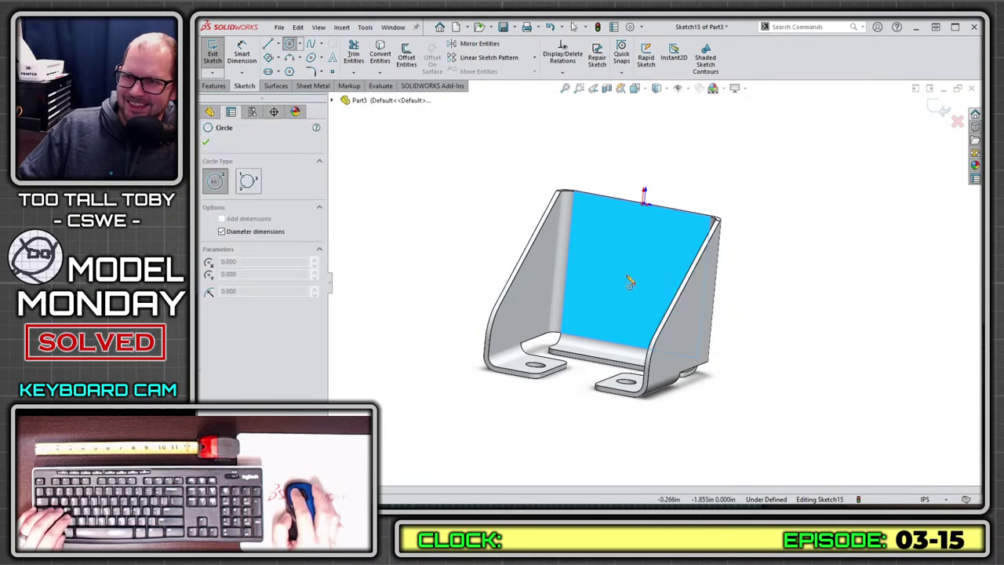
click(628, 271)
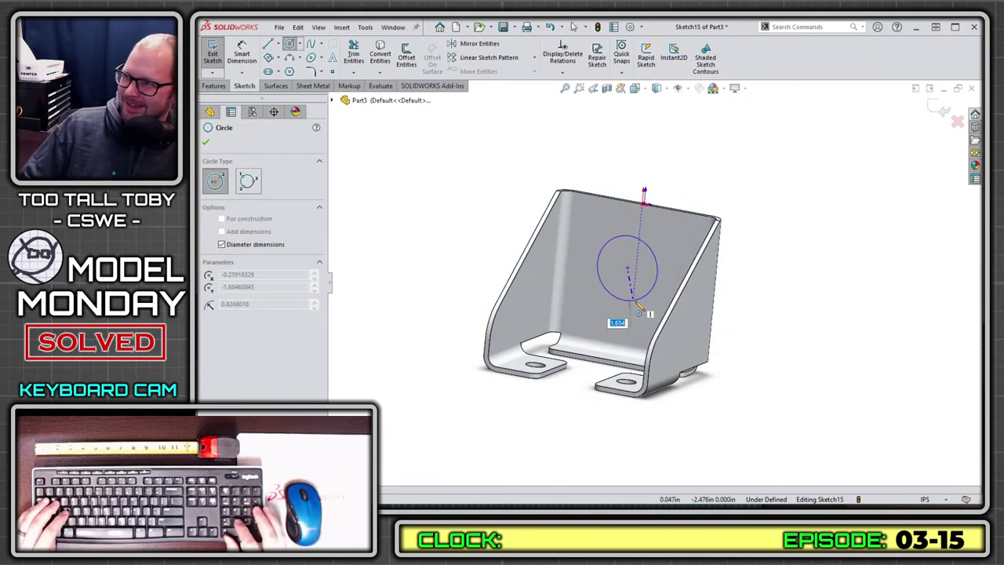
key(Return)
key(Escape)
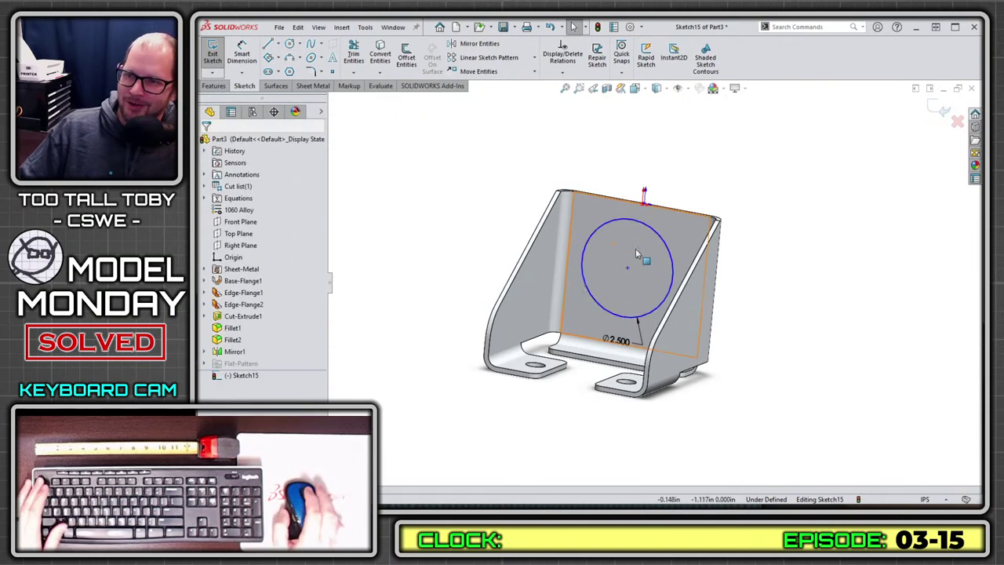
- Make the circle's centre vertical with the origin
key(ctrl+8)
scroll(605, 235, down, 3)
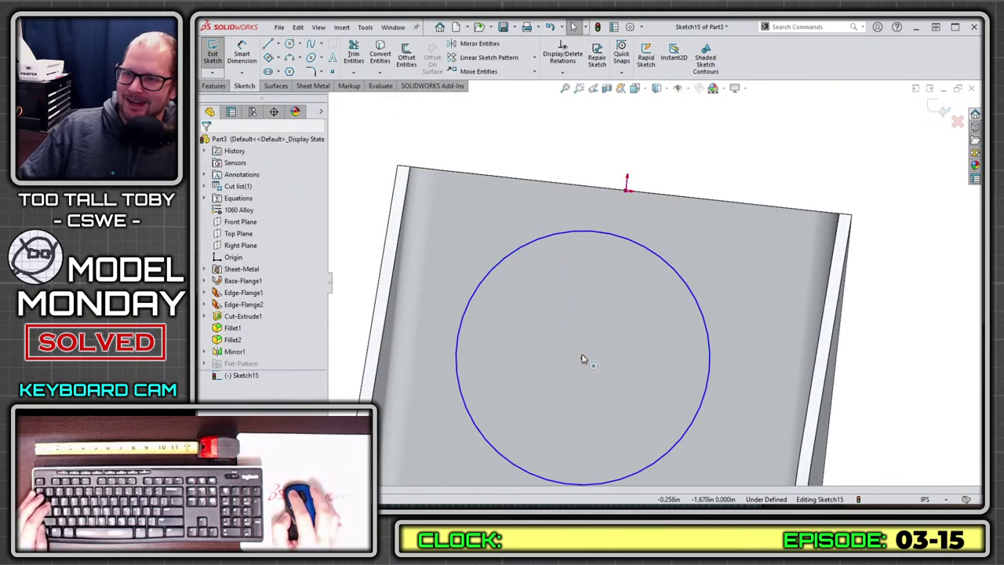
click(627, 191)
ctrl+click(627, 191)
click(681, 141)
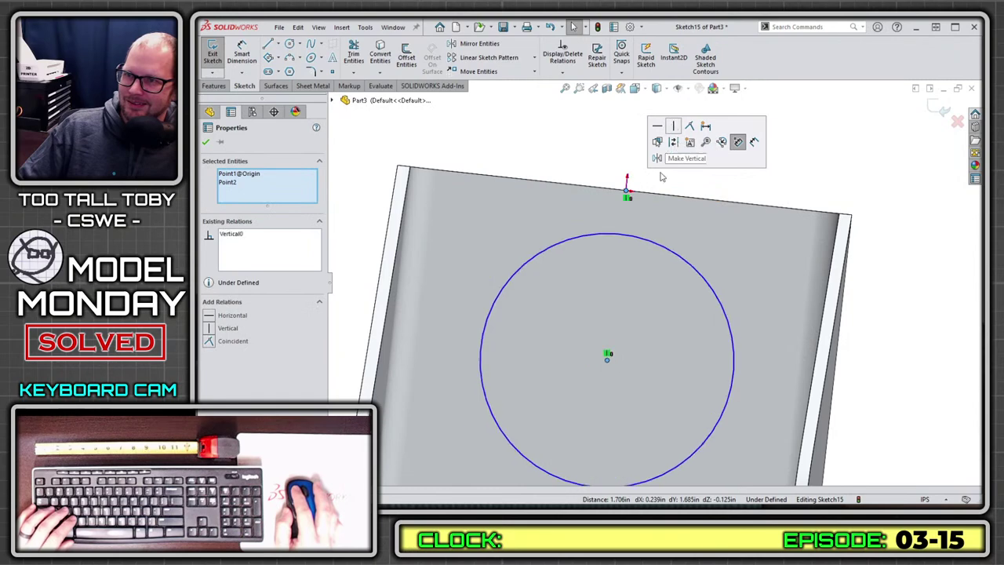
scroll(667, 282, up, 3)
- Dimension the circle centre 2.000 below the top edge
key(s)
click(711, 222)
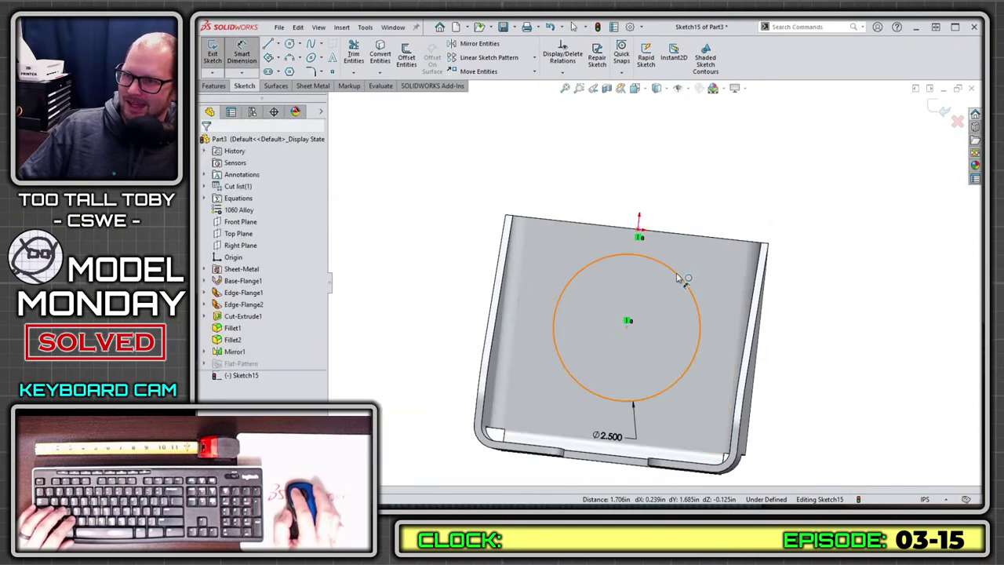
click(683, 277)
click(694, 238)
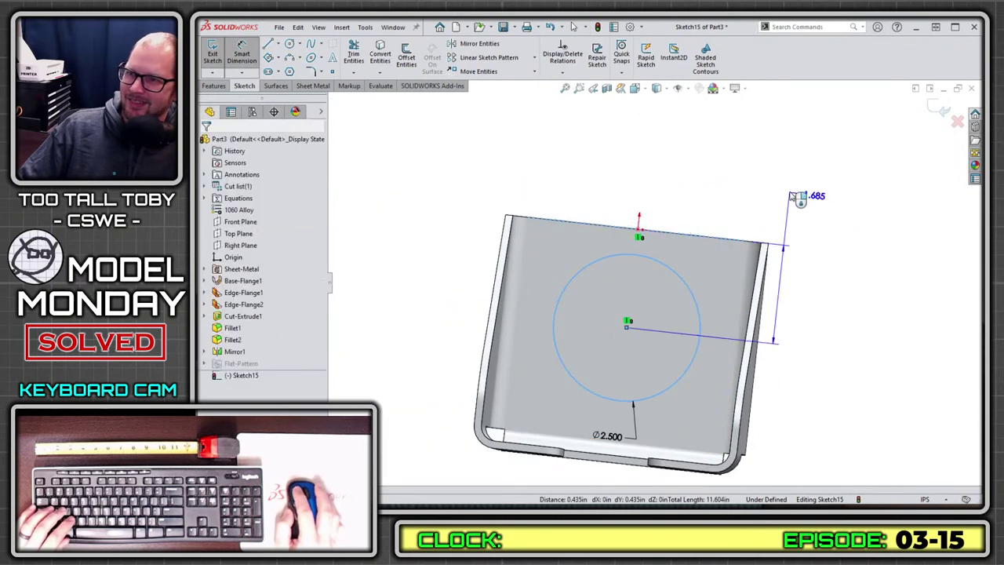
click(844, 216)
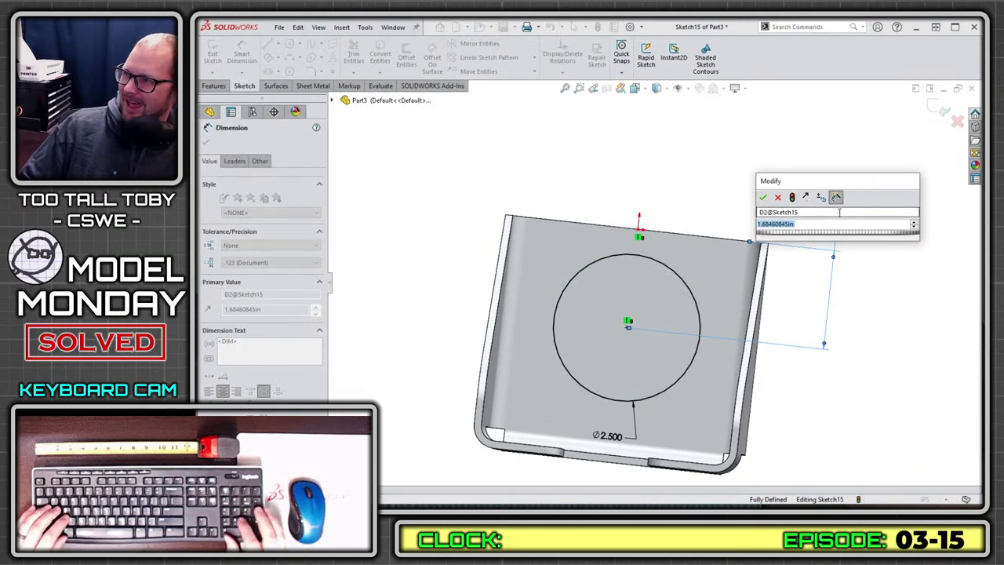
text(2)
key(Return)
- Extrude-cut the circle through the wall and check the mass: 0.47 pounds
key(ctrl+7)
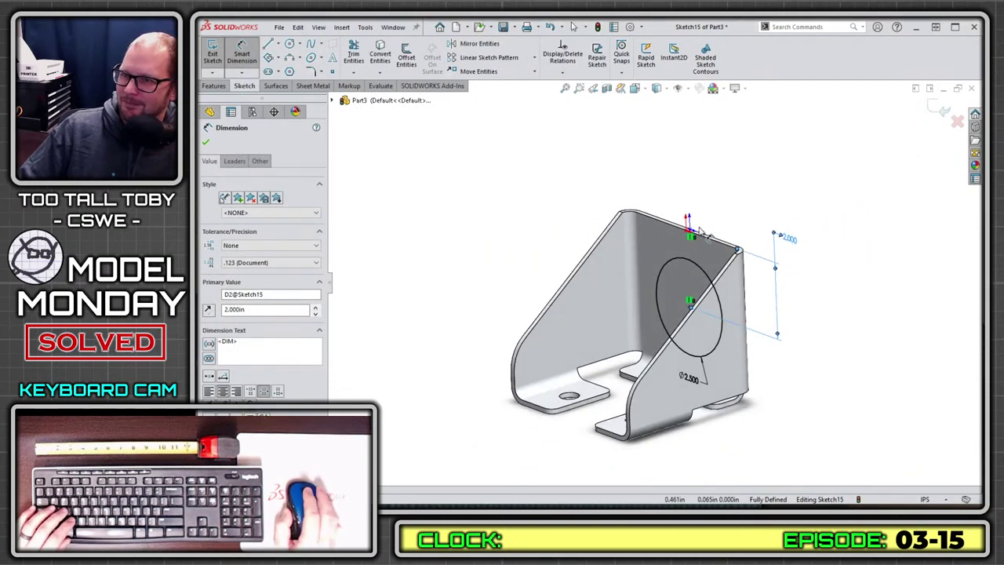
key(s)
click(748, 297)
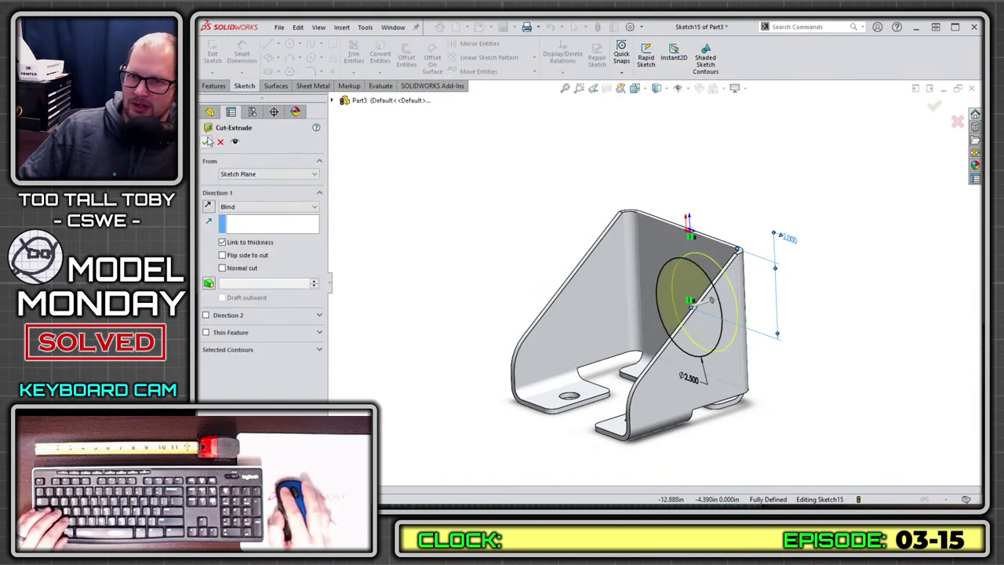
key(Return)
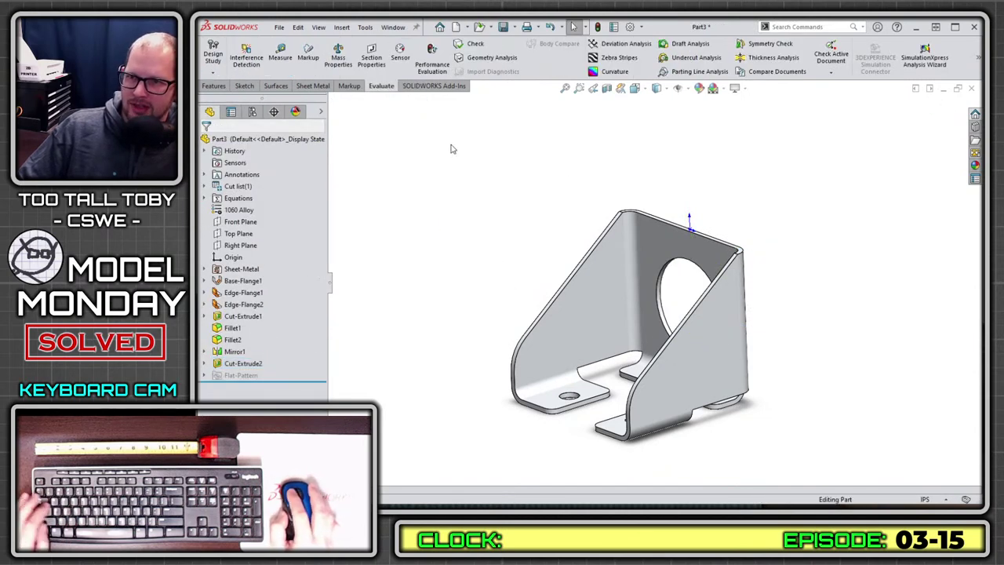
click(338, 54)
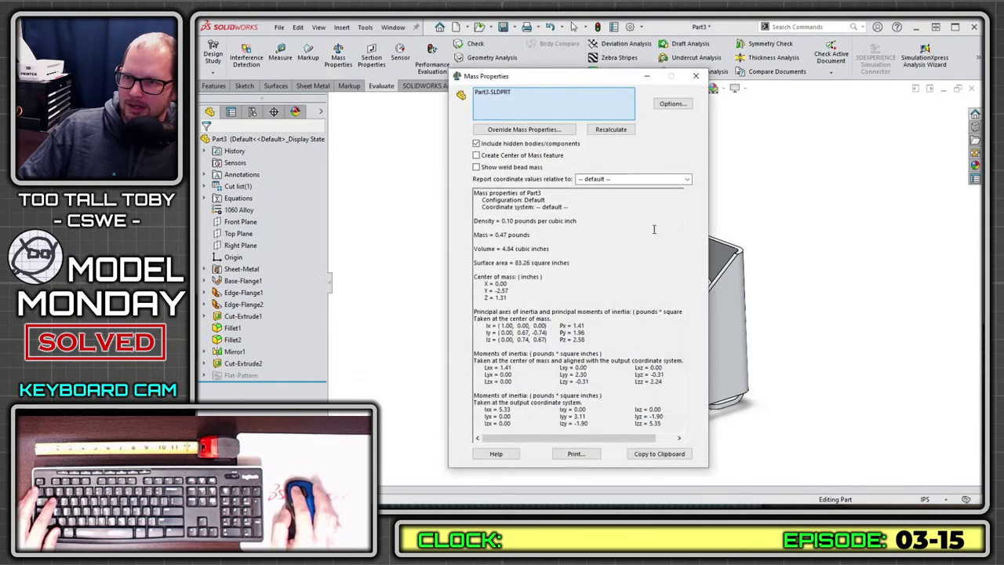
drag(531, 235, 472, 239)
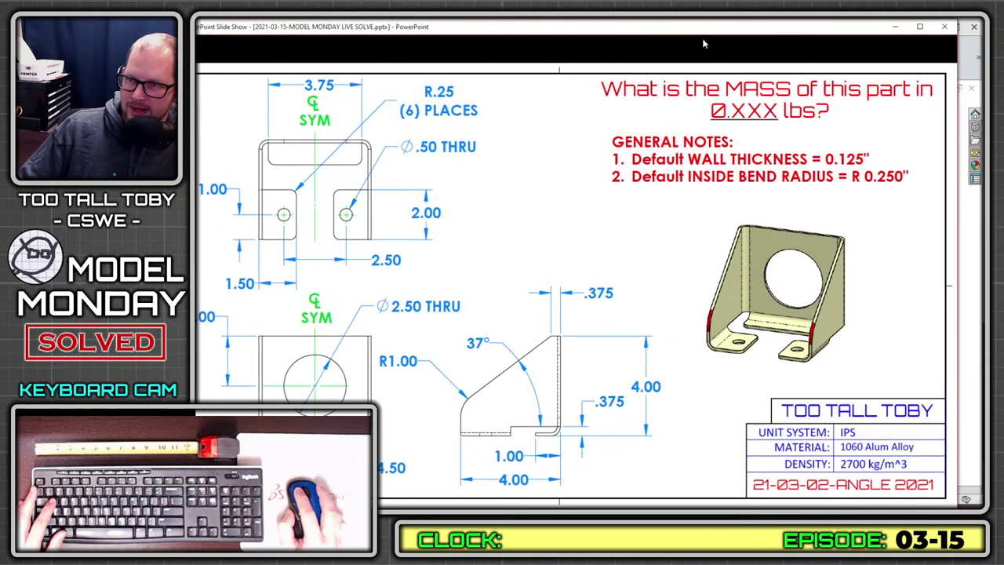
key(alt+Tab)
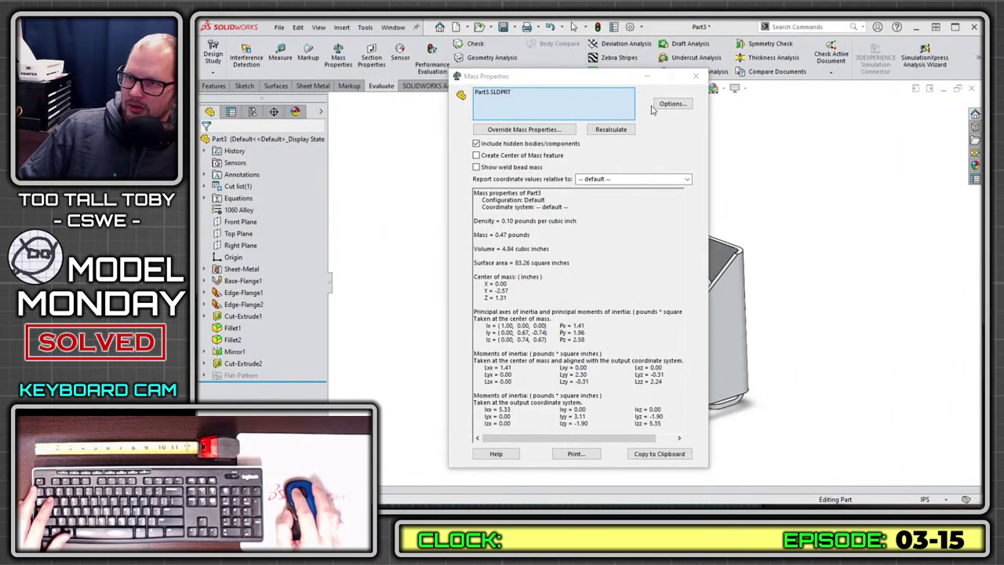
- Show the mass with custom 3-decimal settings (0.472 pounds), then bring up the problem drawing
click(677, 104)
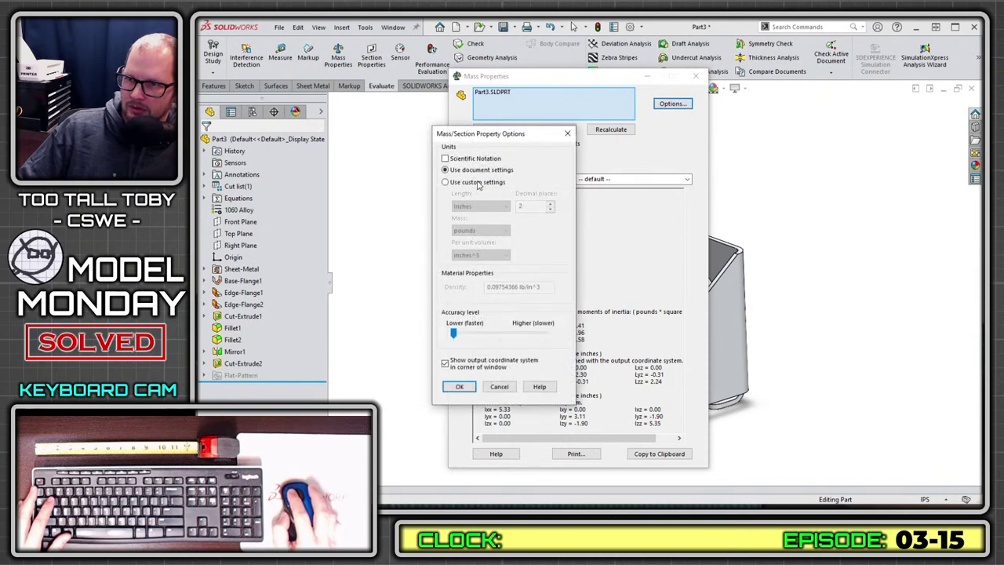
click(446, 182)
click(459, 386)
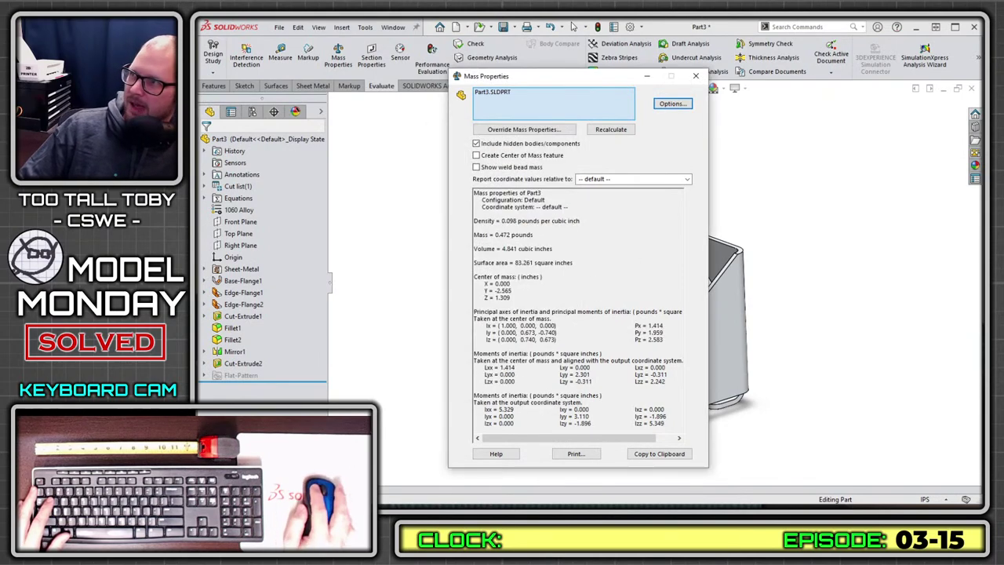
key(alt+Tab)
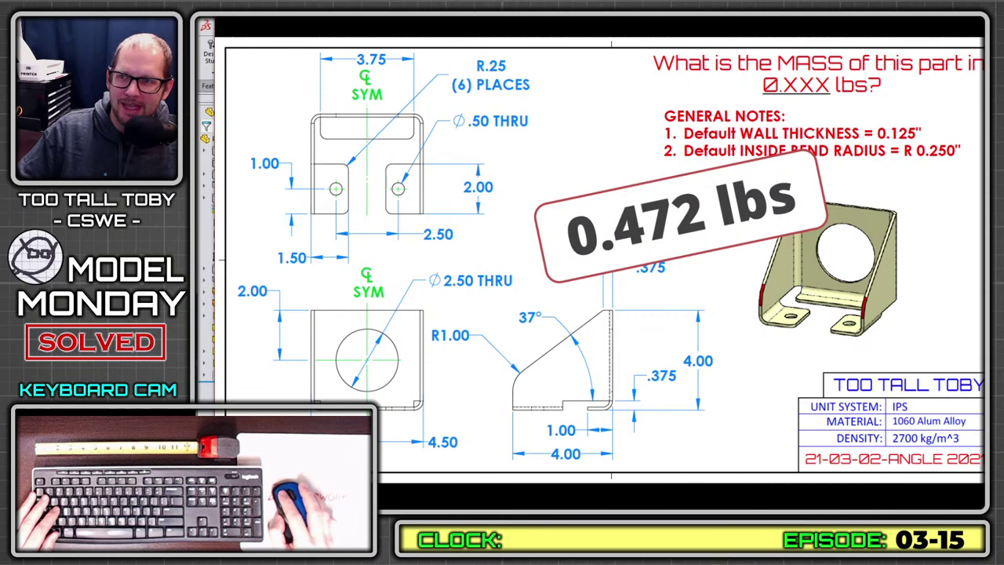
drag(200, 61, 306, 49)
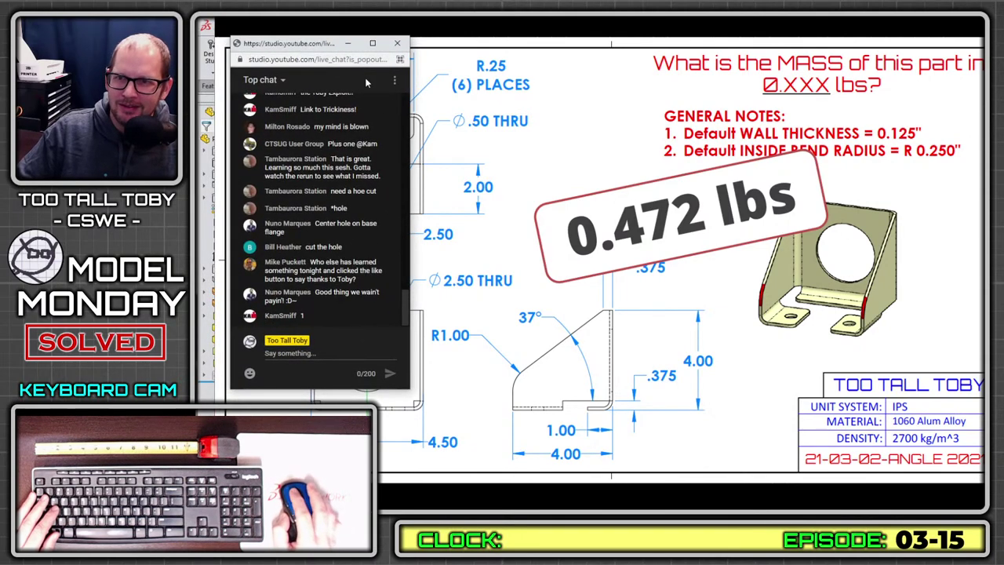
- Drag the live chat popout aside to reveal the hinge plate drawing
drag(311, 52, 110, 52)
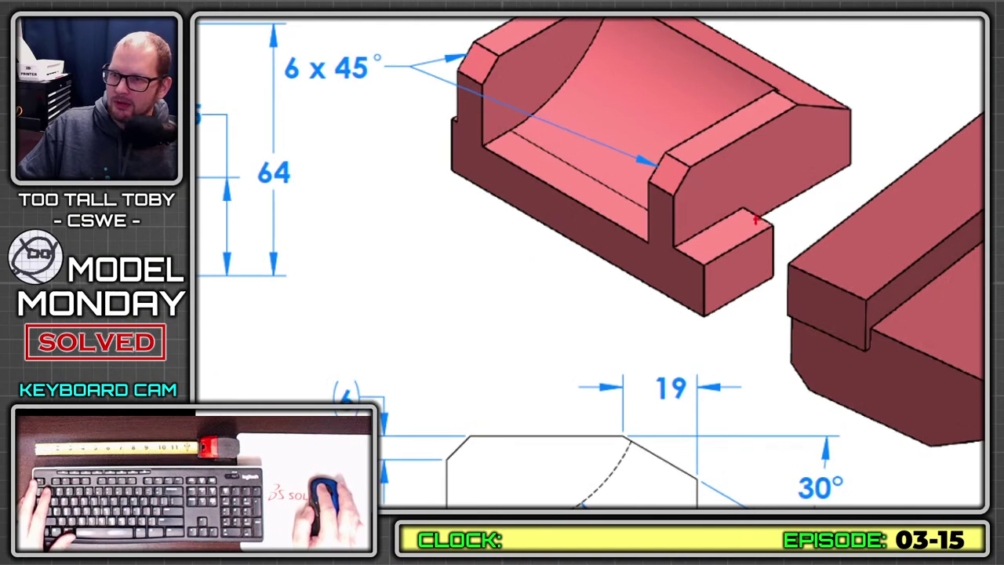
- Annotate the hinge plate isometric's chamfered end, sides, front block and curved floor
mouse_move(662, 202)
mouse_down()
mouse_move(690, 159)
mouse_move(801, 122)
mouse_up()
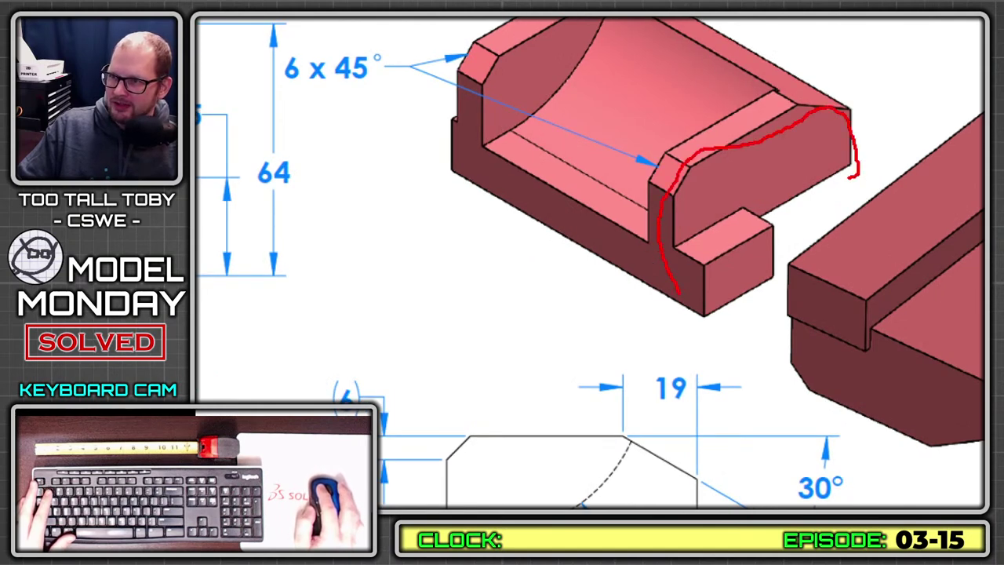
mouse_move(852, 177)
mouse_down()
mouse_move(732, 232)
mouse_move(659, 279)
mouse_up()
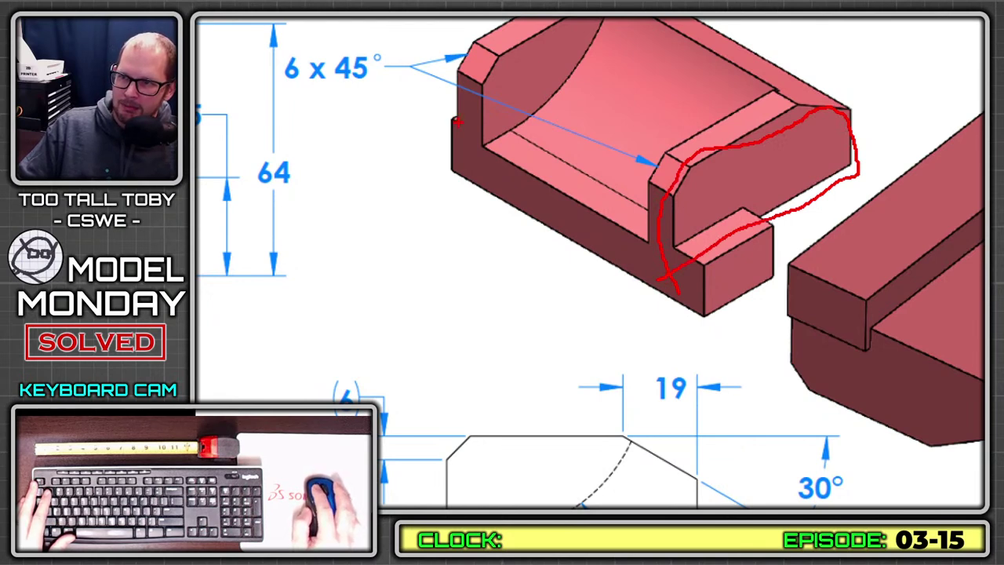
mouse_move(453, 120)
mouse_down()
mouse_move(440, 179)
mouse_move(584, 267)
mouse_move(723, 312)
mouse_up()
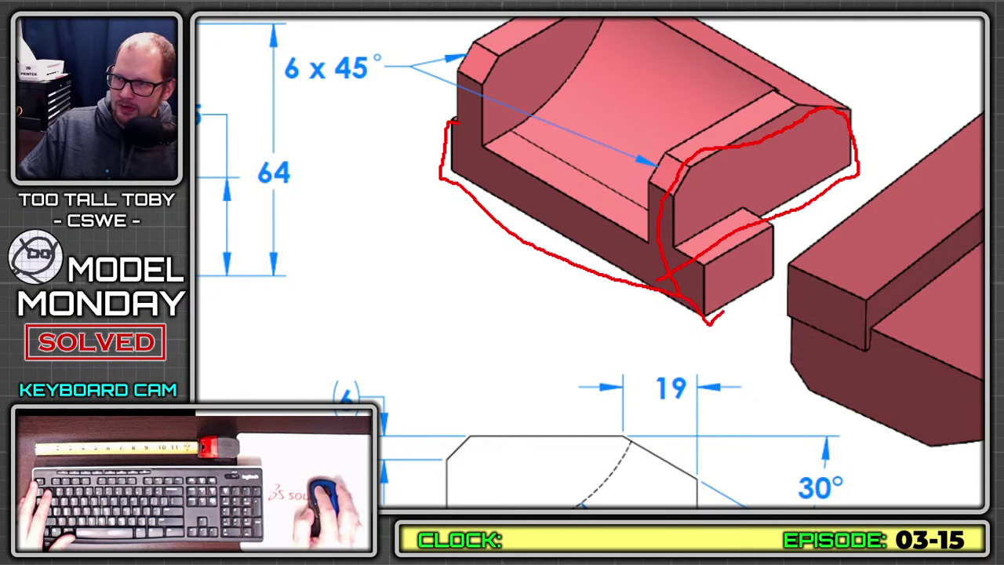
drag(736, 209, 671, 241)
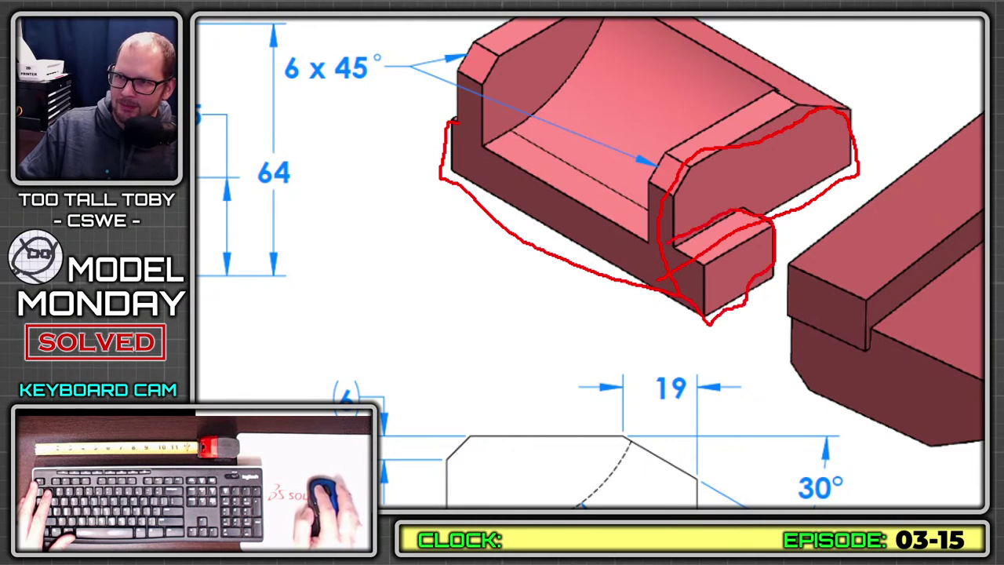
mouse_move(451, 113)
mouse_down()
mouse_move(489, 92)
mouse_move(761, 249)
mouse_up()
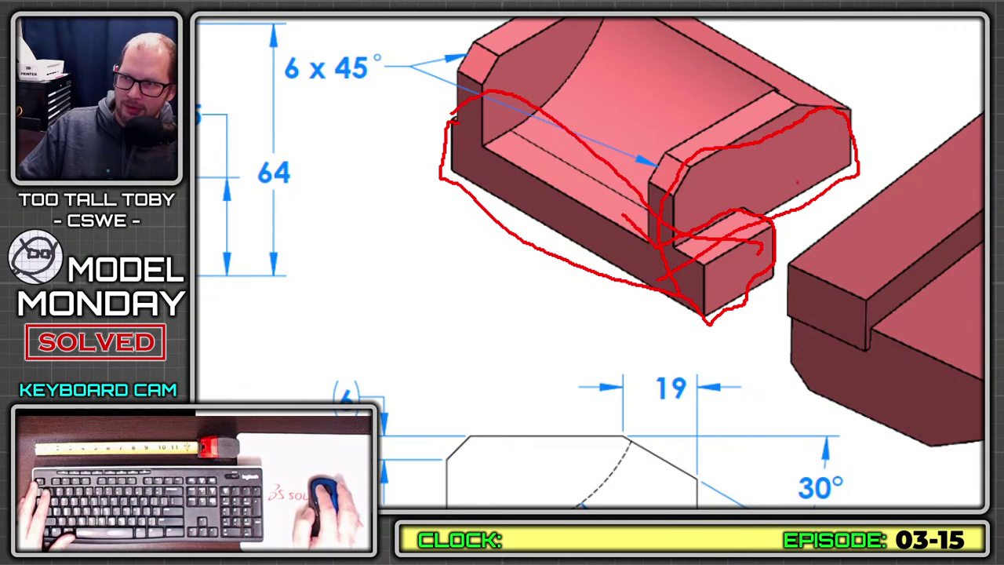
drag(485, 146, 617, 39)
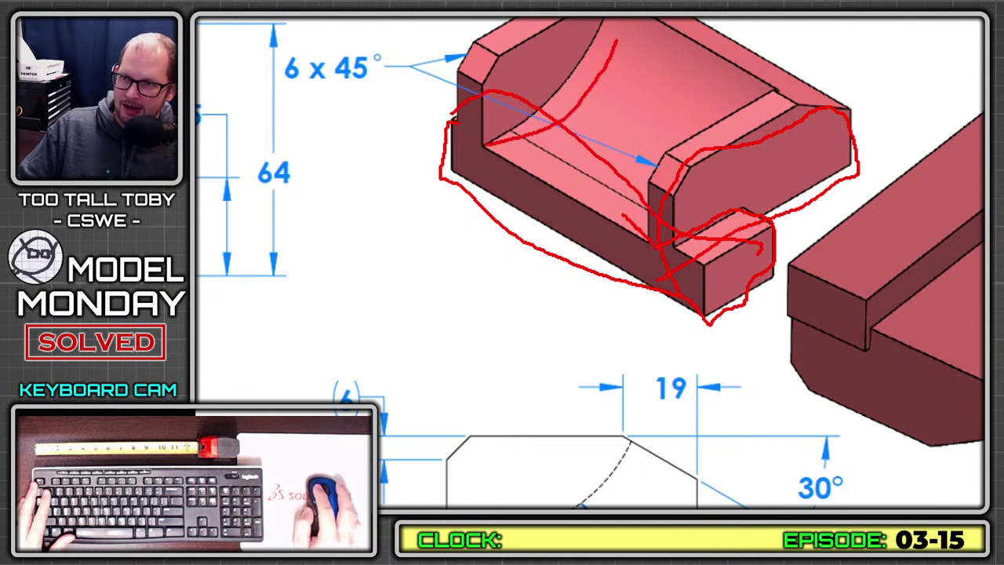
drag(779, 97, 555, 233)
key(Escape)
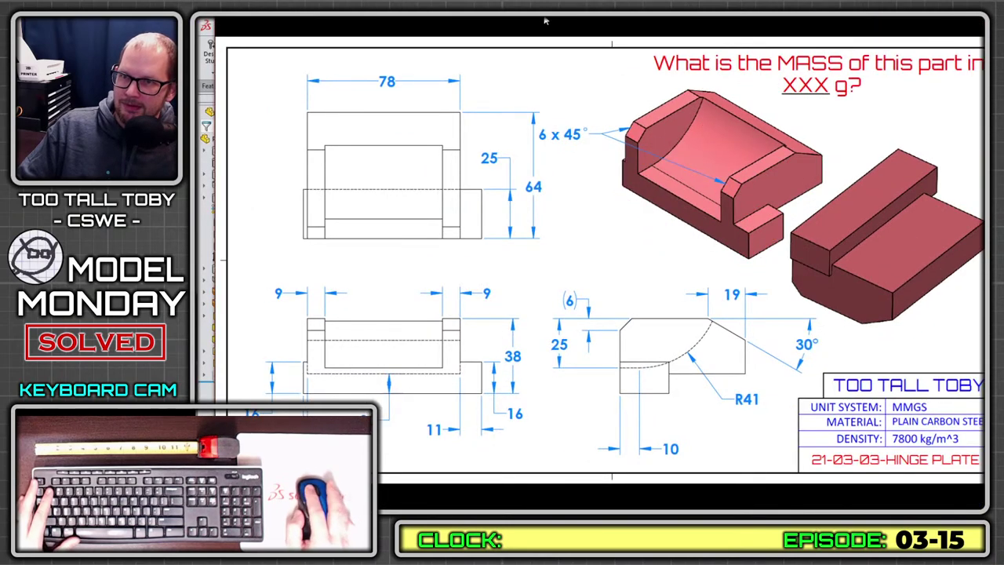
- Return to SOLIDWORKS, close the Mass Properties report, and start a new document
key(alt+Tab)
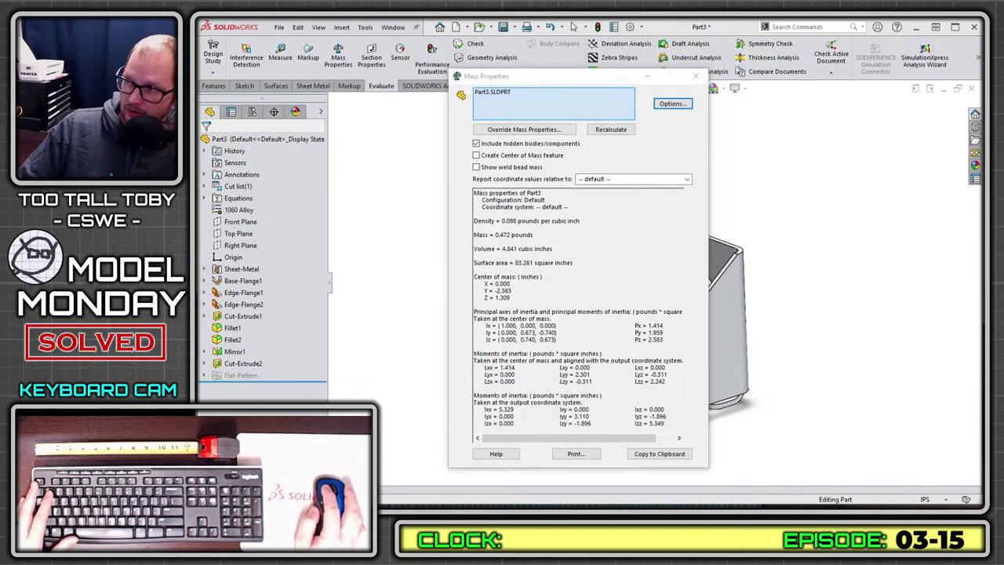
key(alt+Tab)
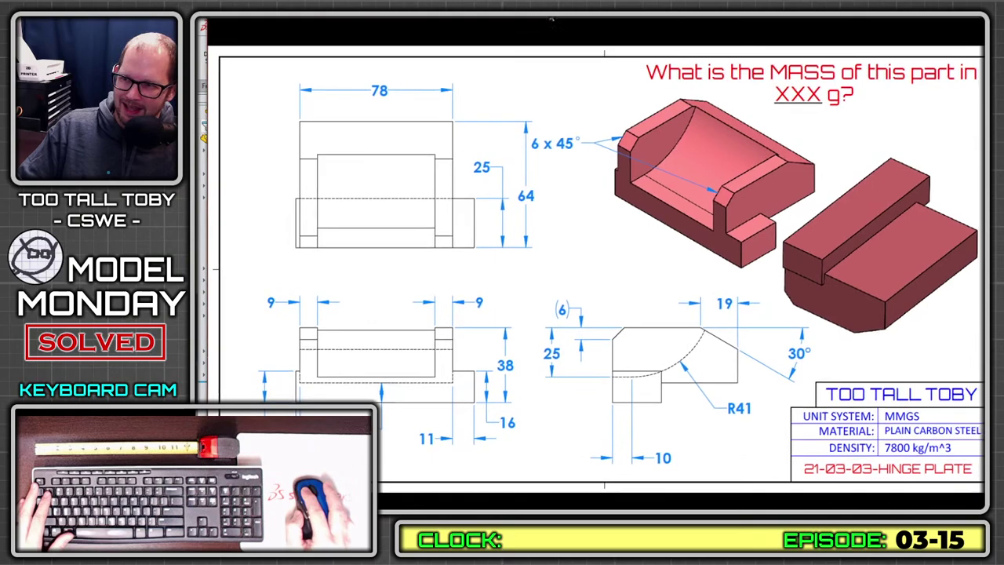
key(alt+Tab)
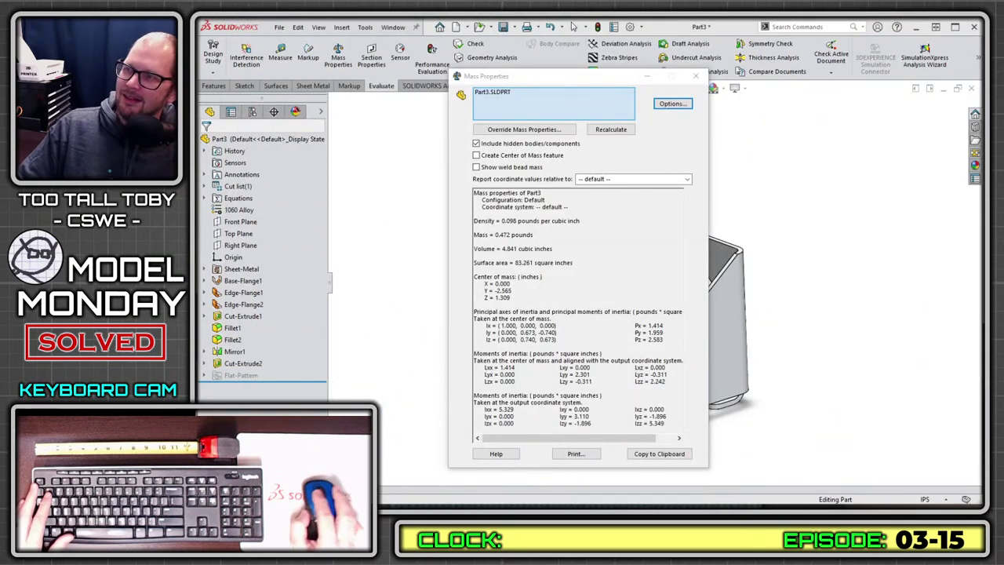
click(695, 76)
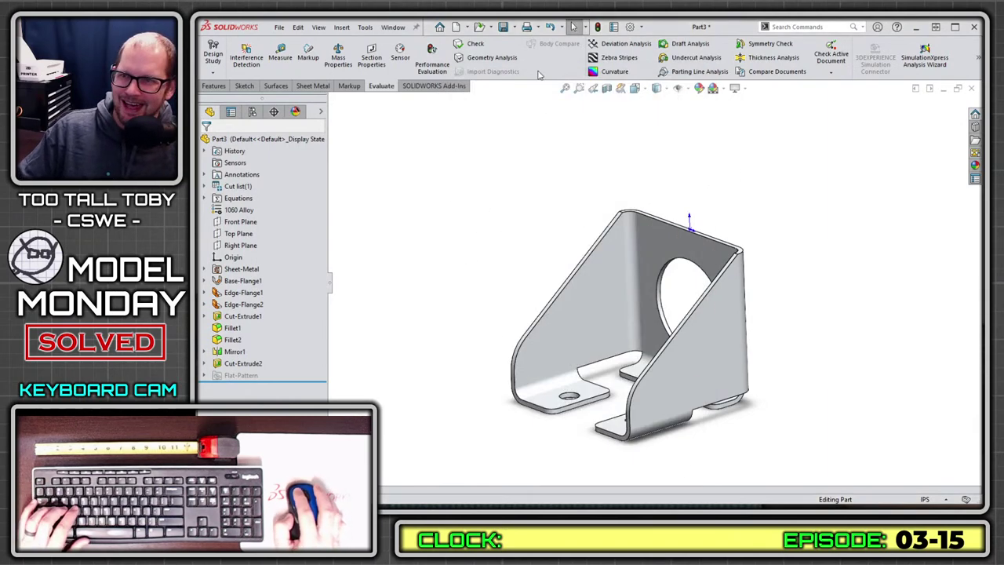
click(456, 27)
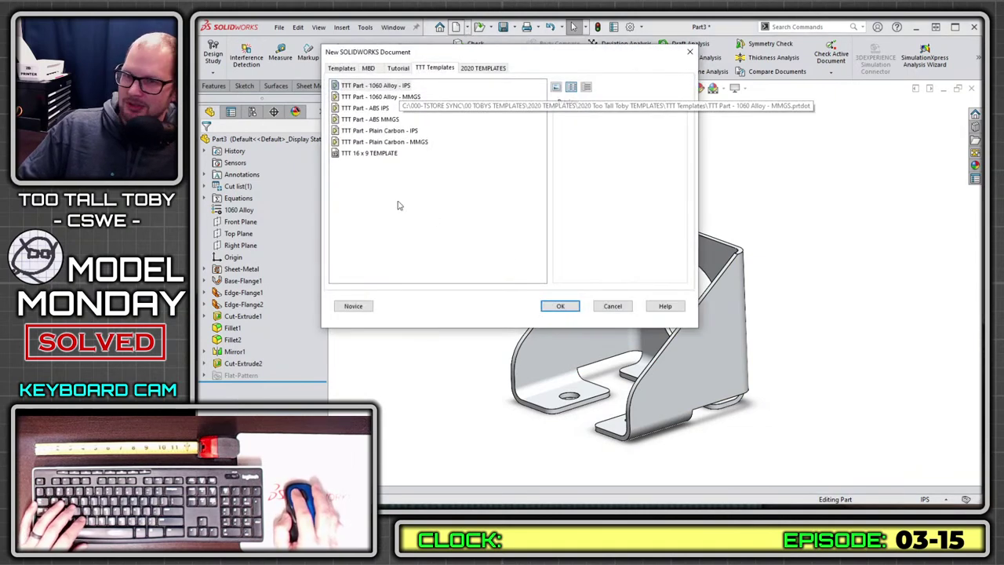
- Create a part from the Plain Carbon - MMGS template and sketch on the Right Plane
double_click(419, 141)
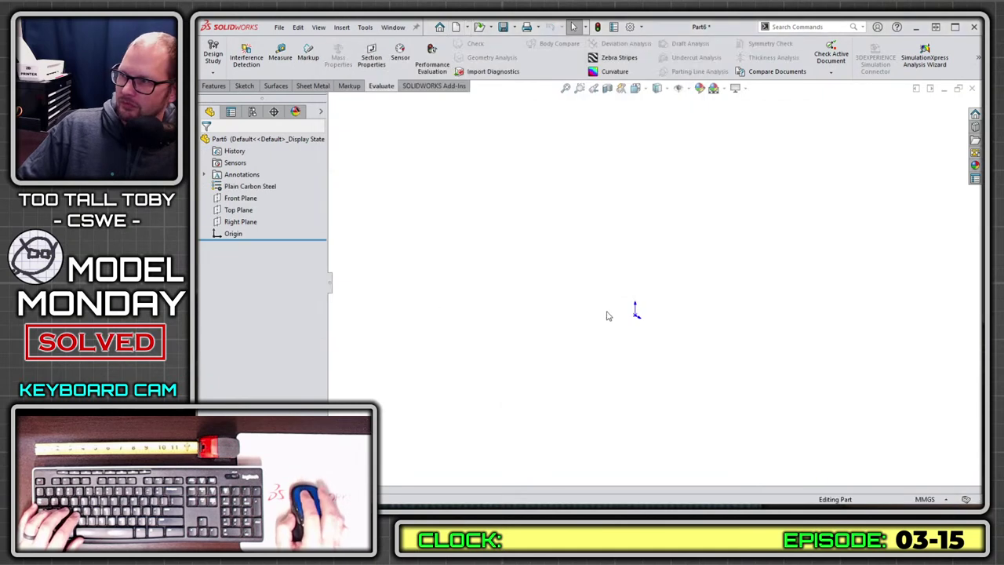
click(238, 221)
click(253, 202)
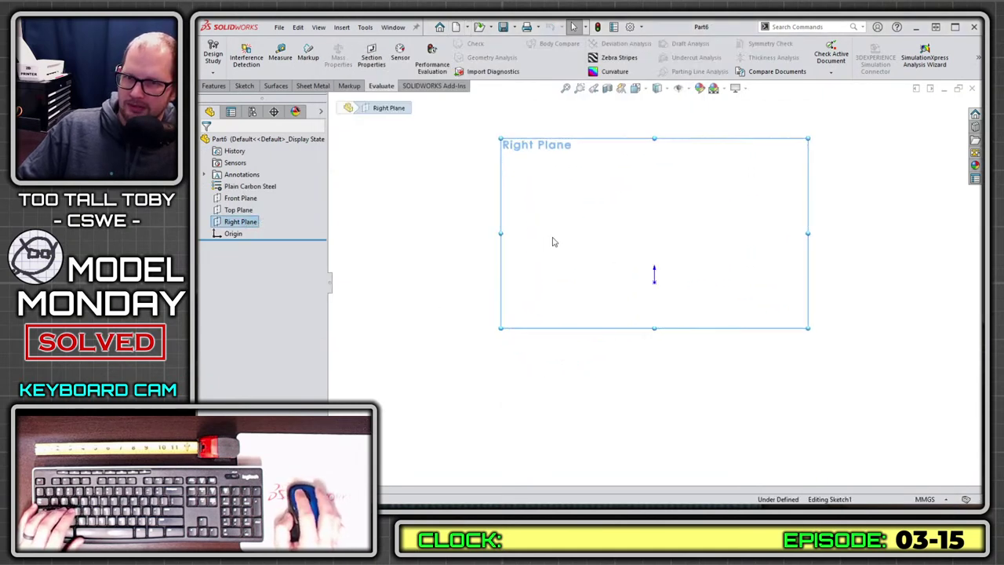
key(s)
- Draw a closed five-sided line profile from the origin with a 64 mm bottom edge
click(587, 222)
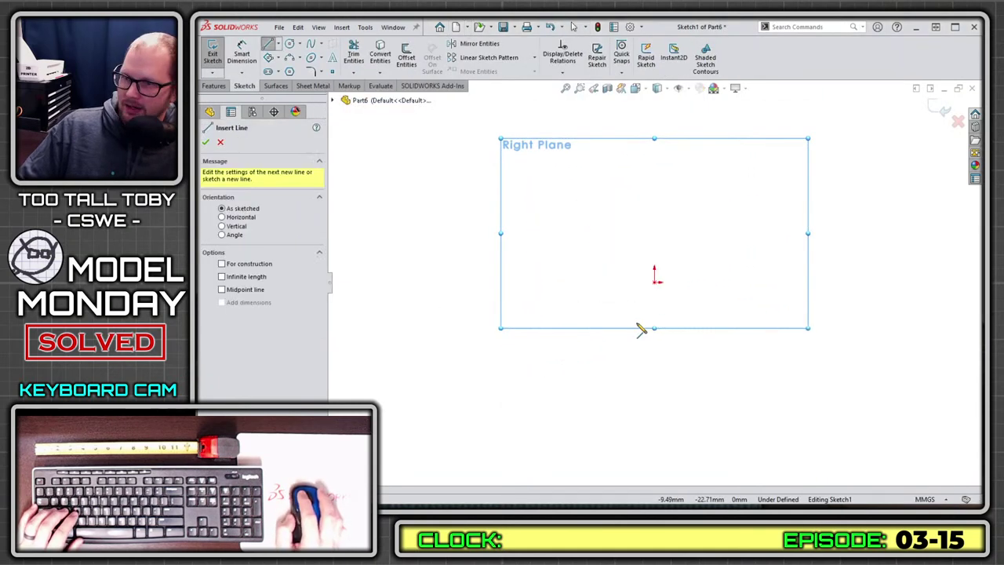
click(655, 281)
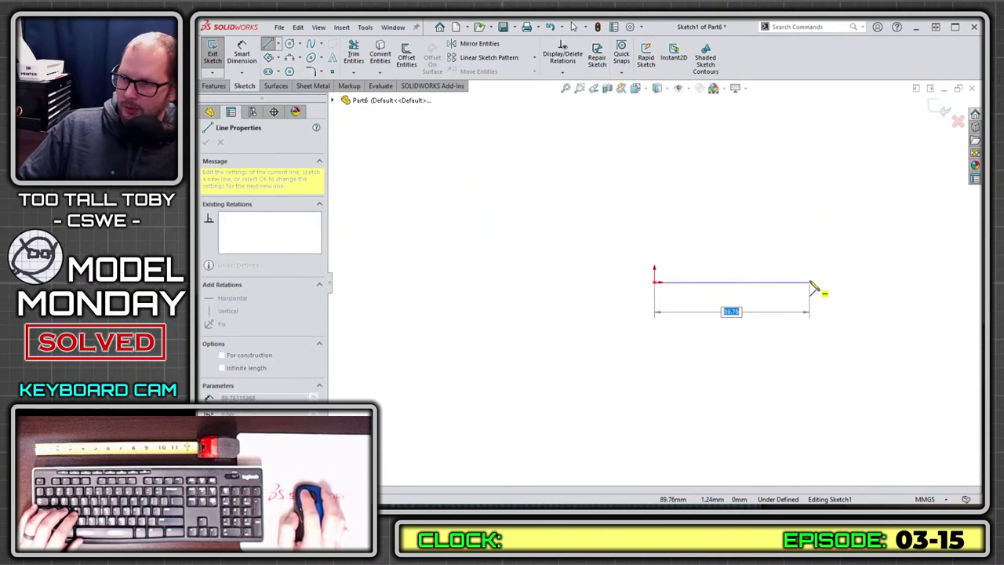
text(64)
key(Return)
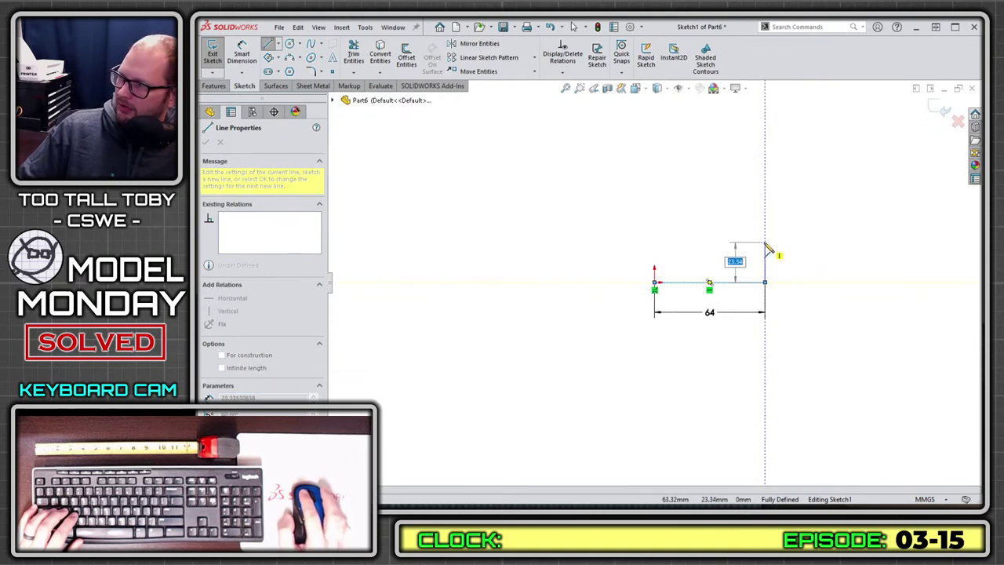
click(765, 235)
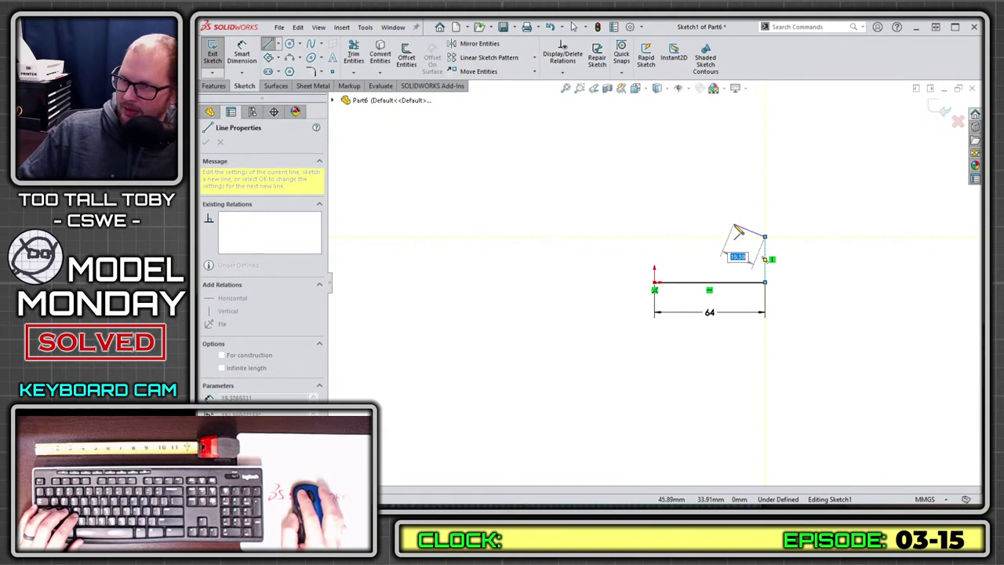
click(733, 226)
click(654, 223)
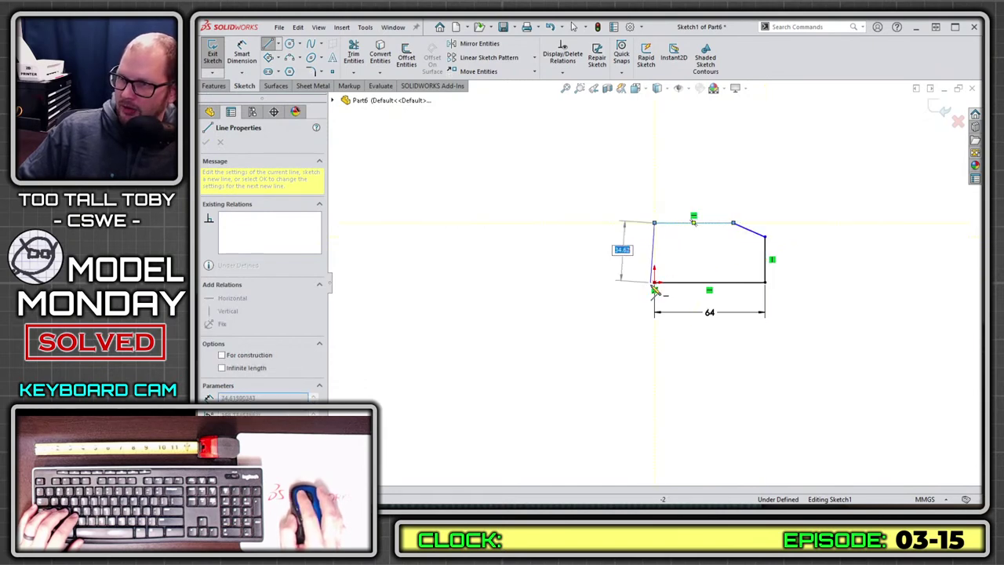
click(655, 283)
key(Escape)
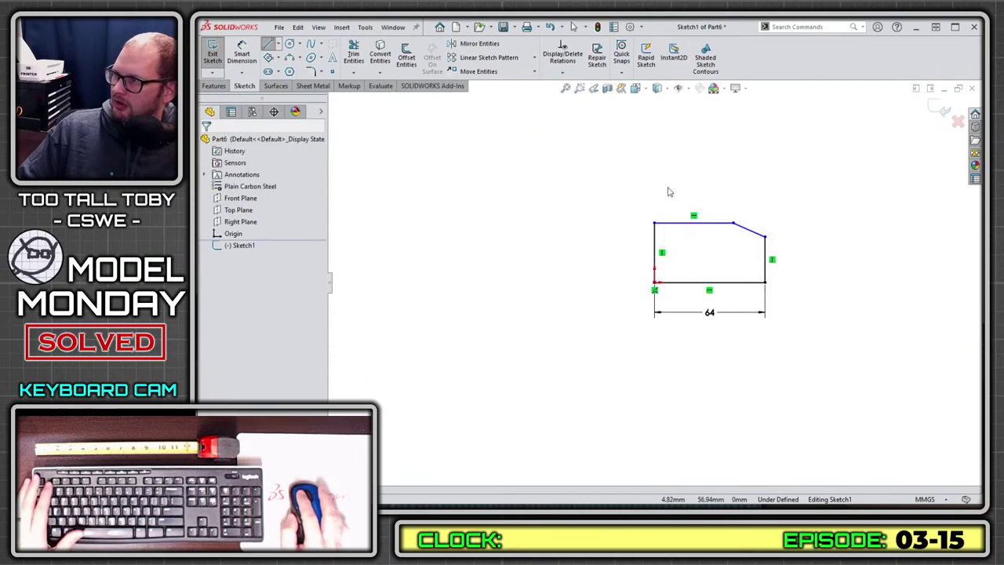
- Point out the 38 dimension on the reference drawing
key(s)
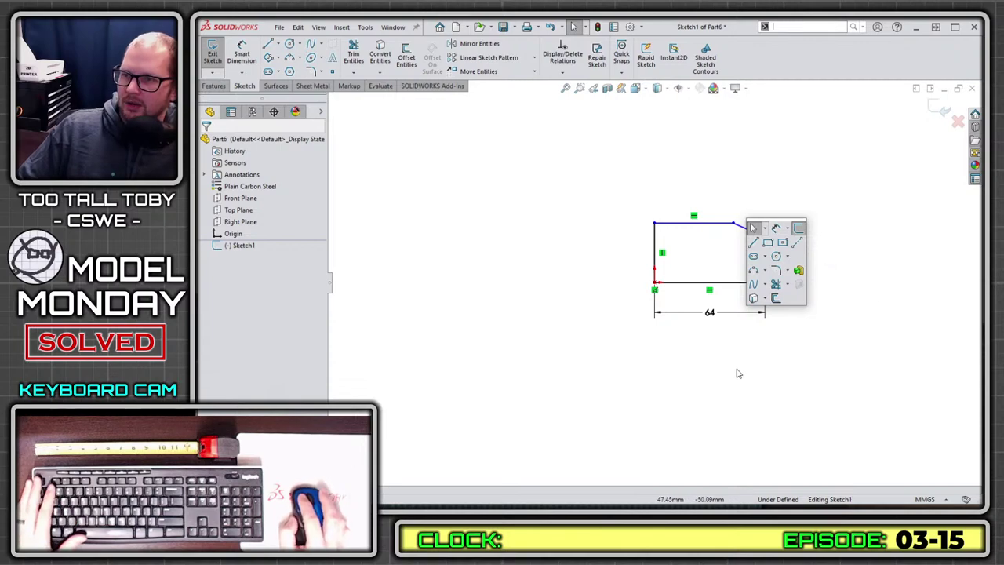
key(Escape)
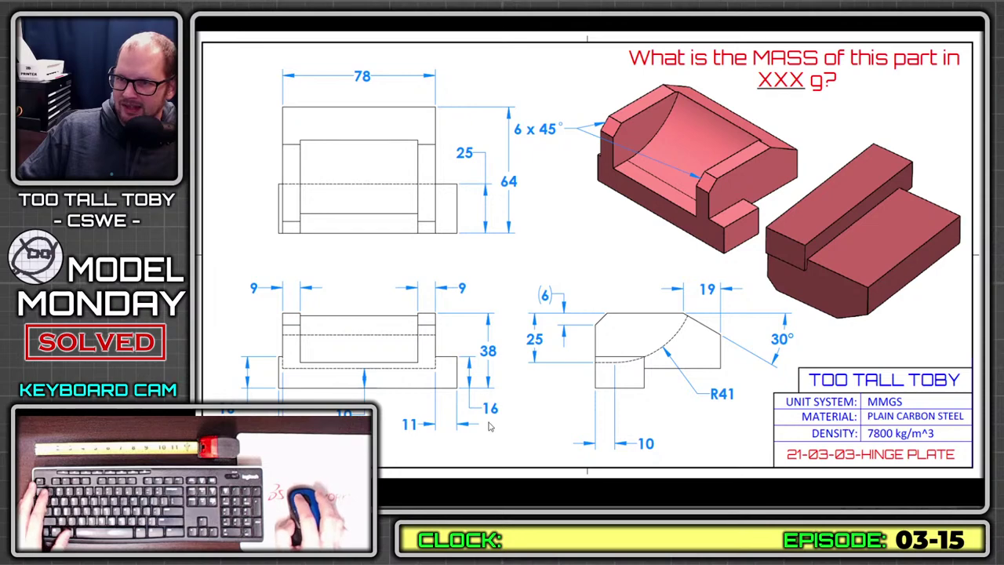
drag(444, 301, 427, 300)
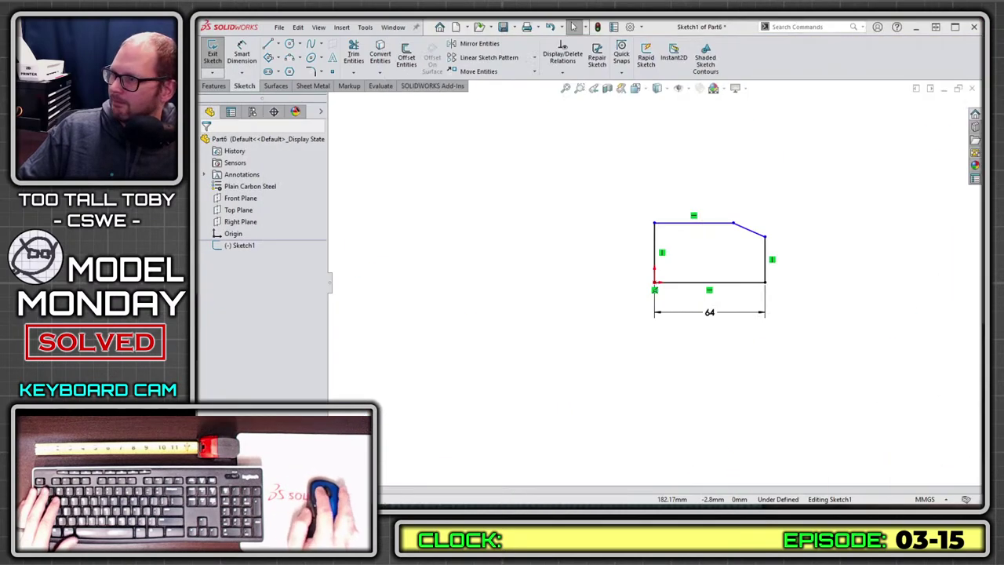
- Draw extra lines forming a lower rectangle below the profile
scroll(701, 291, down, 5)
key(s)
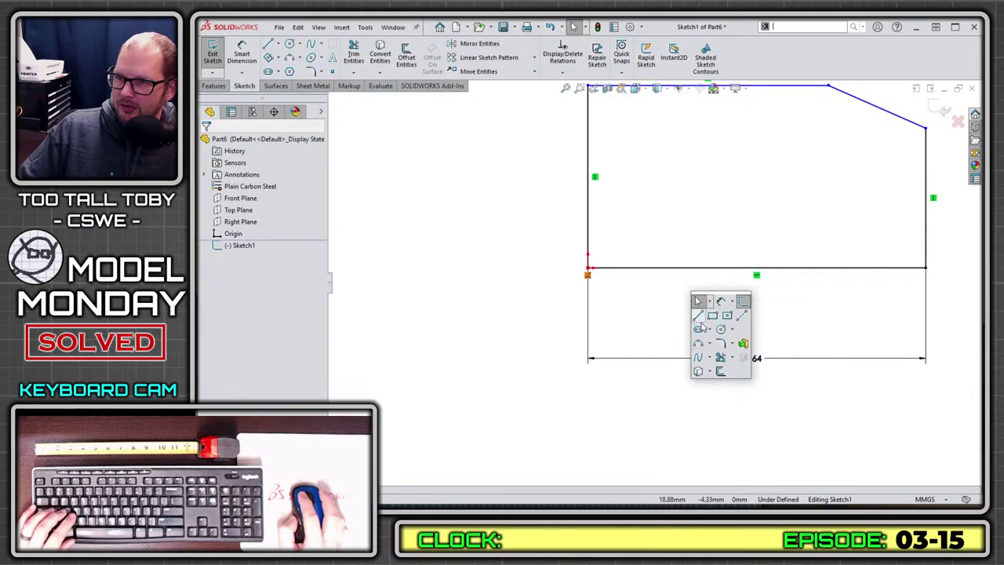
click(698, 315)
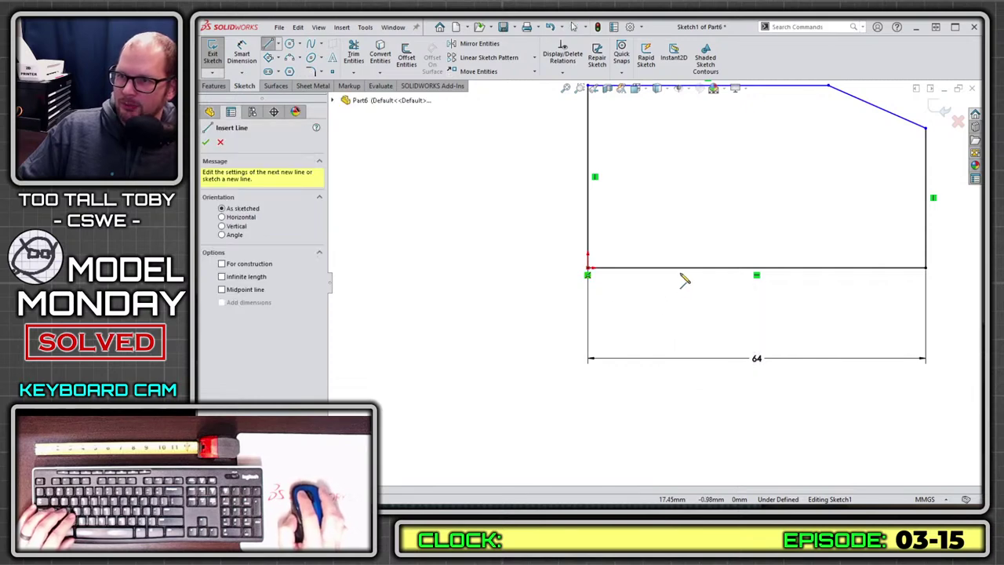
click(682, 268)
click(681, 335)
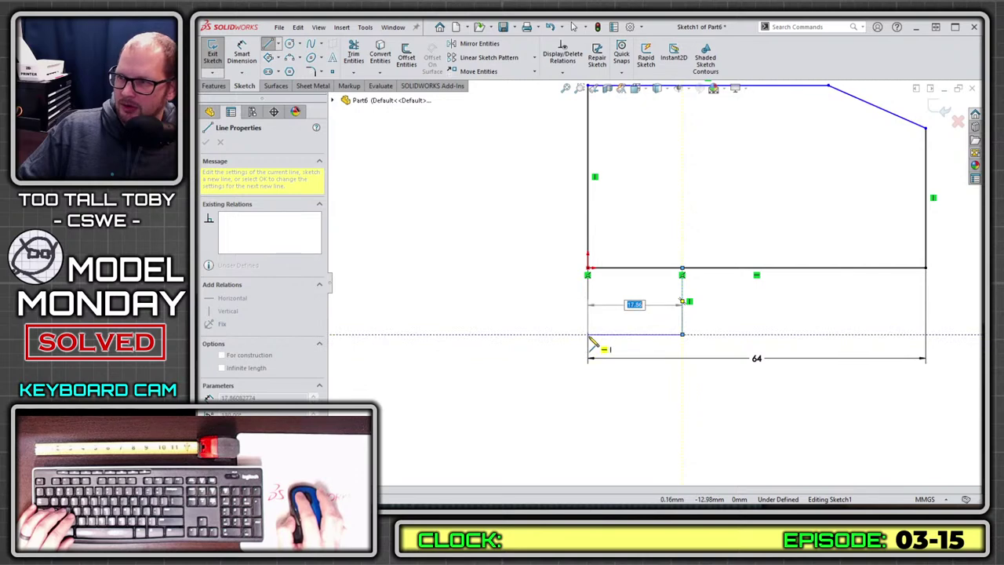
click(588, 334)
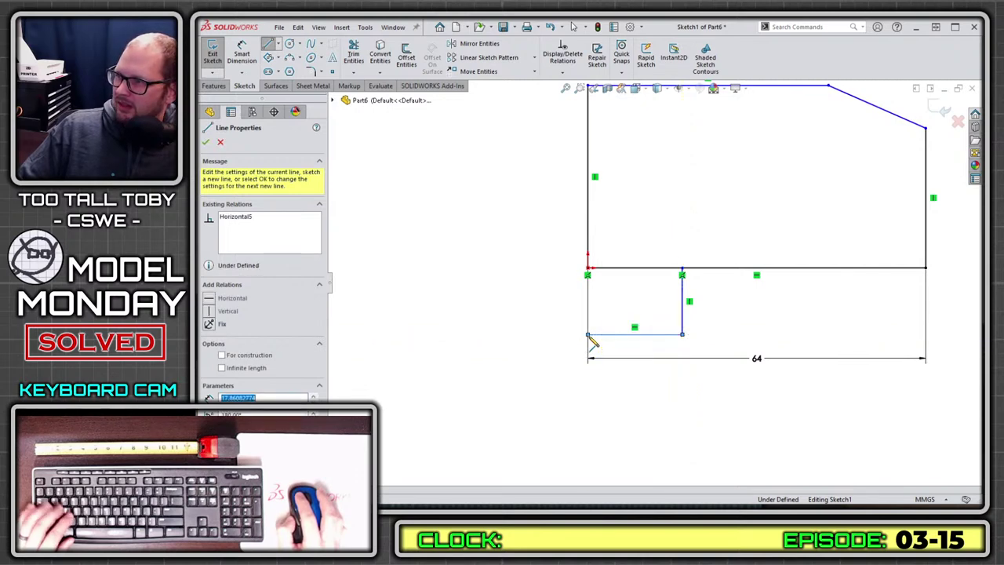
key(Escape)
- Power-trim the sketch lines and move the 64 dimension up into the sketch
key(s)
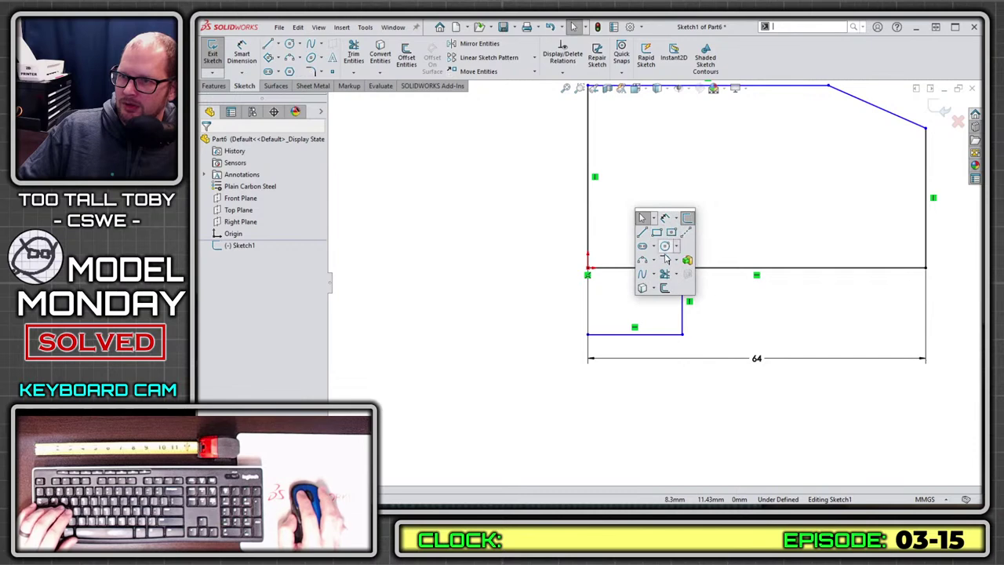
click(665, 274)
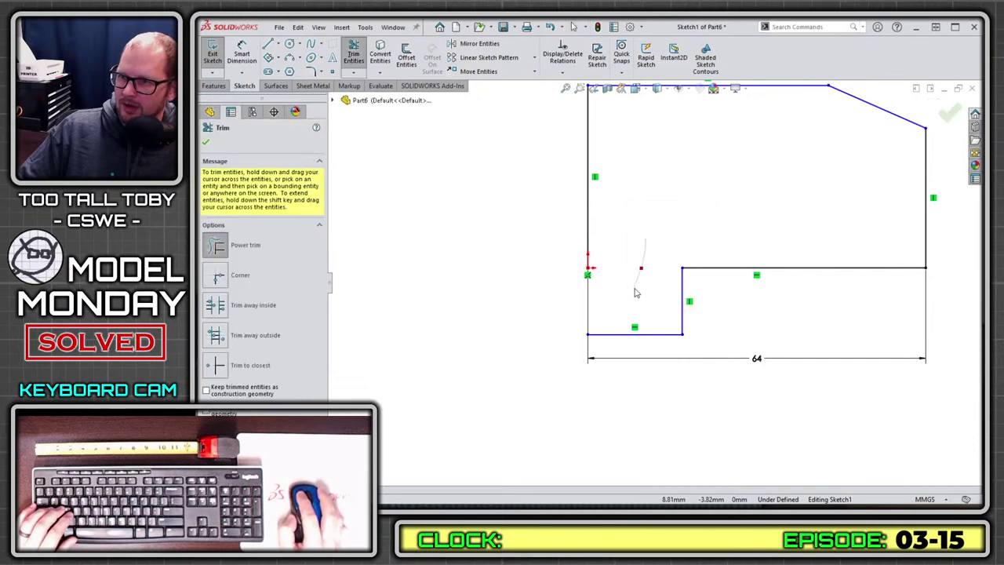
key(Escape)
drag(756, 359, 741, 176)
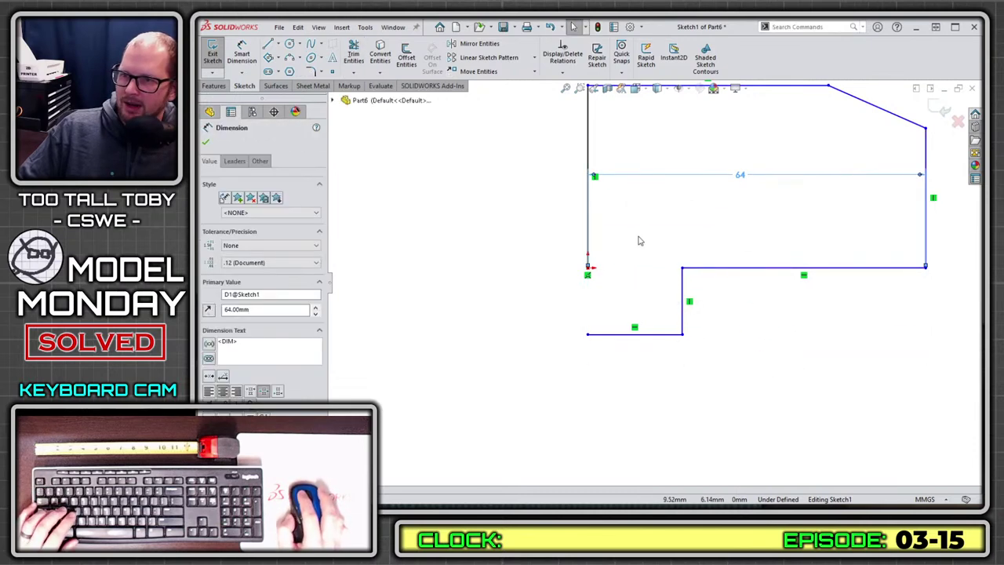
key(s)
click(670, 292)
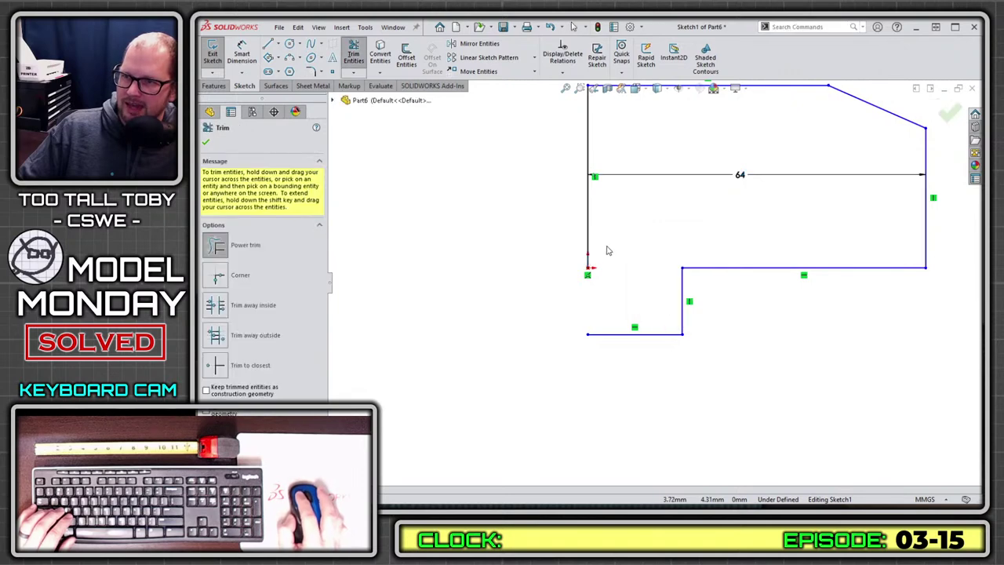
drag(592, 251, 604, 341)
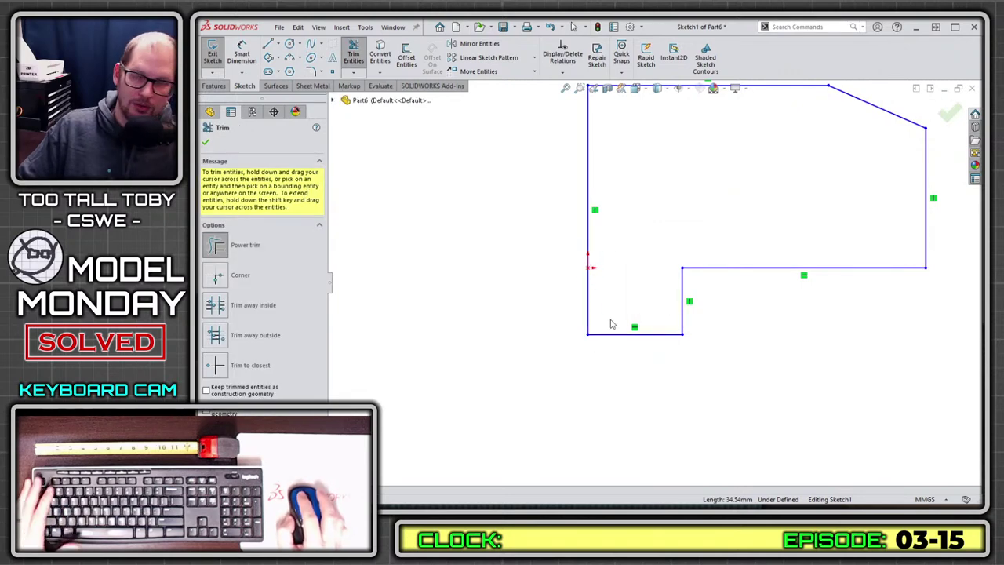
key(Escape)
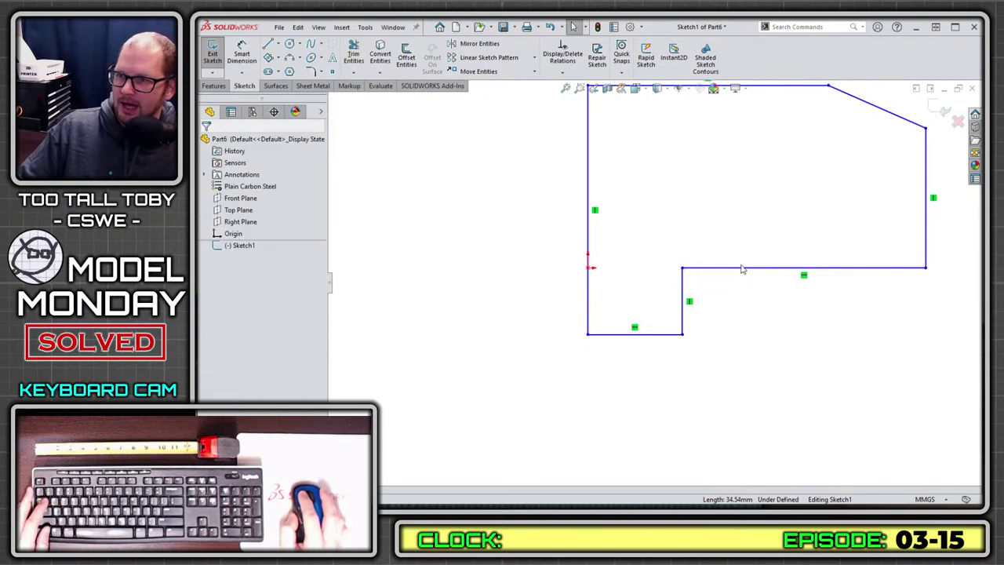
- Drag the step and bottom edges into place and make the bottom-left corner coincident with the origin
drag(727, 192, 726, 188)
drag(615, 337, 589, 264)
key(Escape)
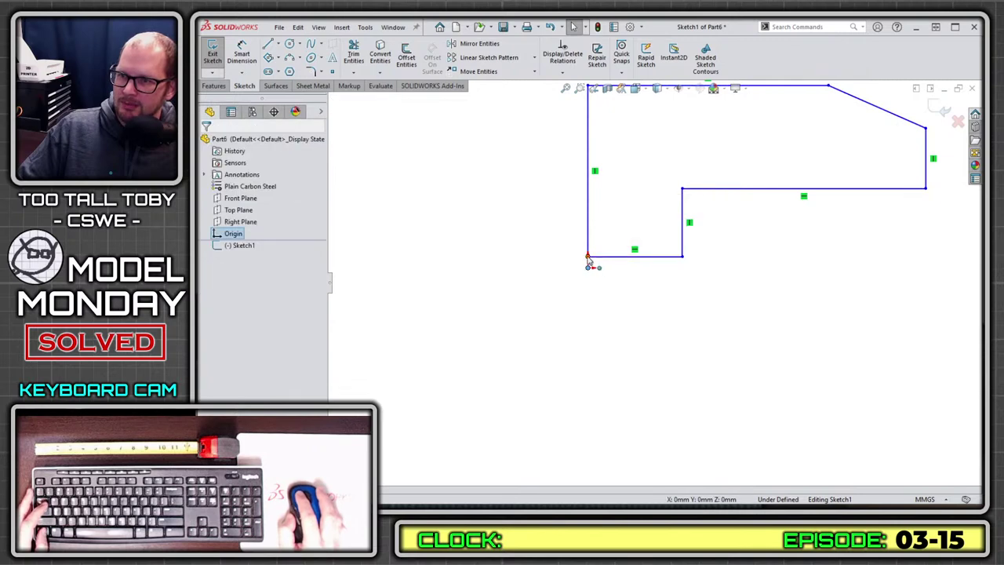
click(588, 257)
ctrl+click(590, 267)
click(652, 195)
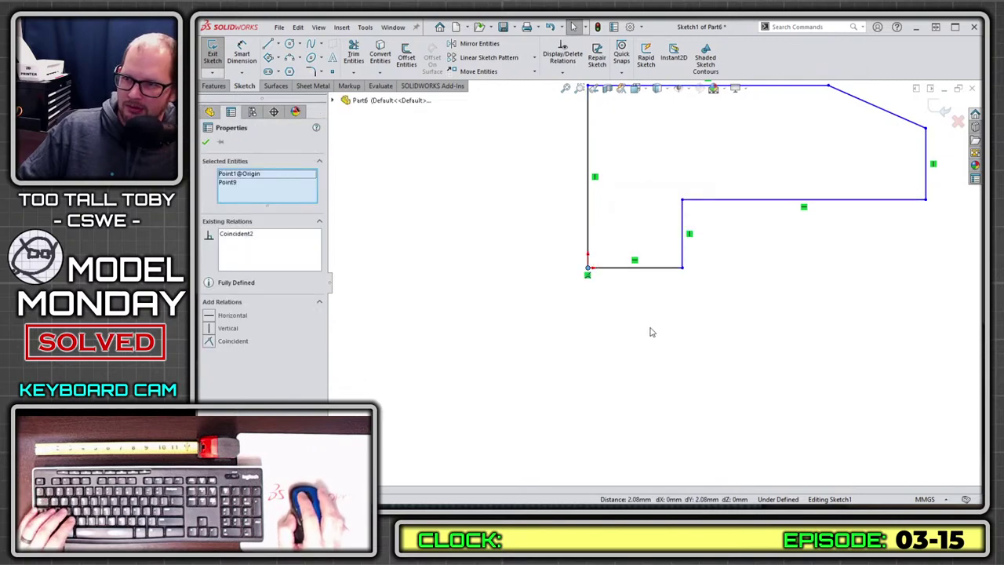
key(Escape)
scroll(656, 282, up, 3)
scroll(769, 161, down, 1)
- Dimension the outline's overall width at 64 mm and height at 38 mm
key(s)
click(774, 181)
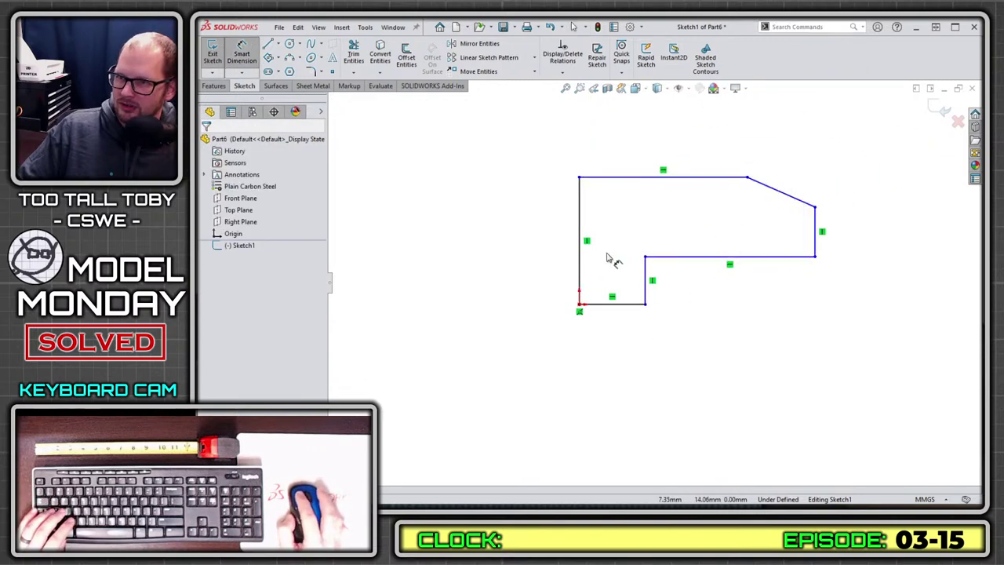
click(580, 265)
click(816, 237)
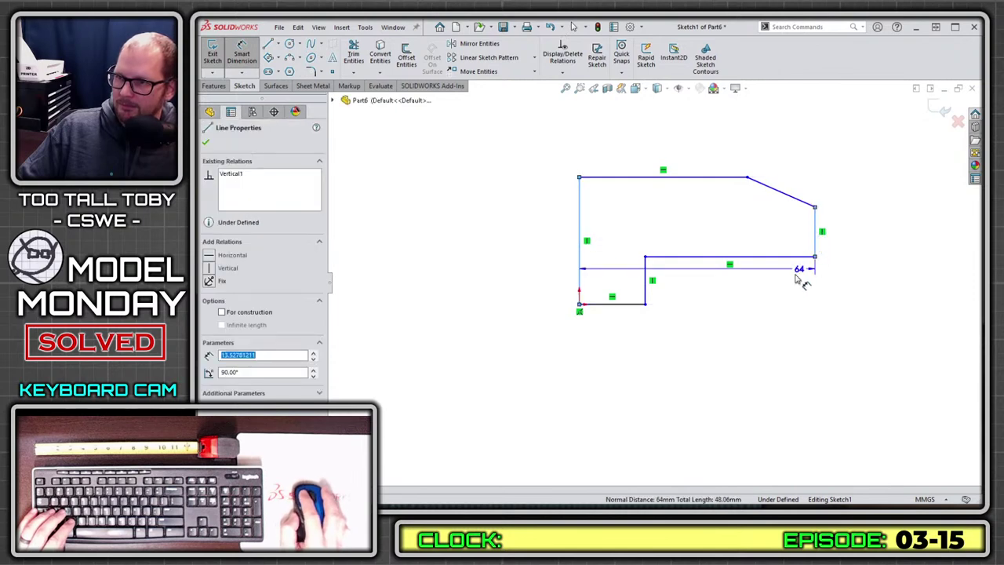
click(704, 382)
key(Return)
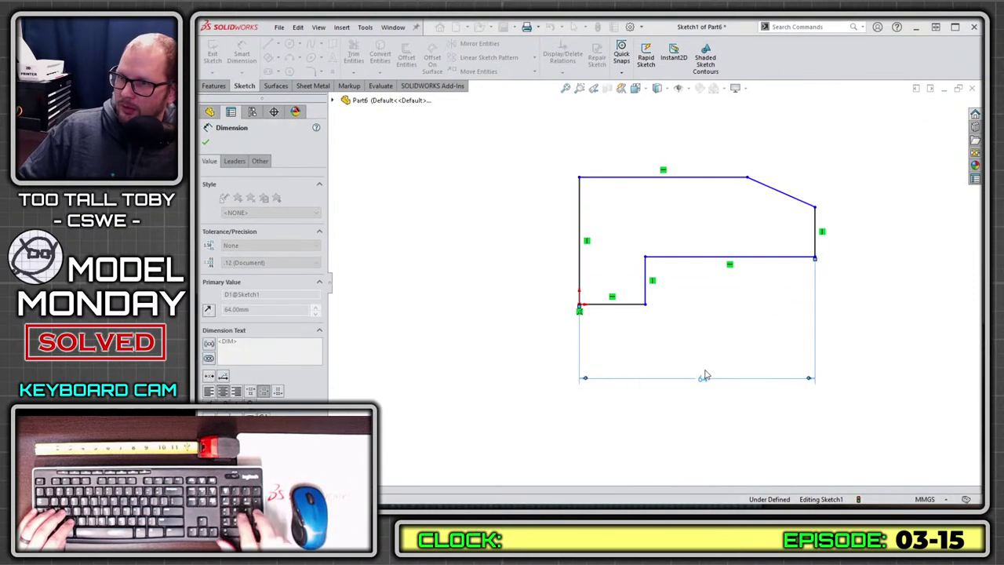
click(600, 304)
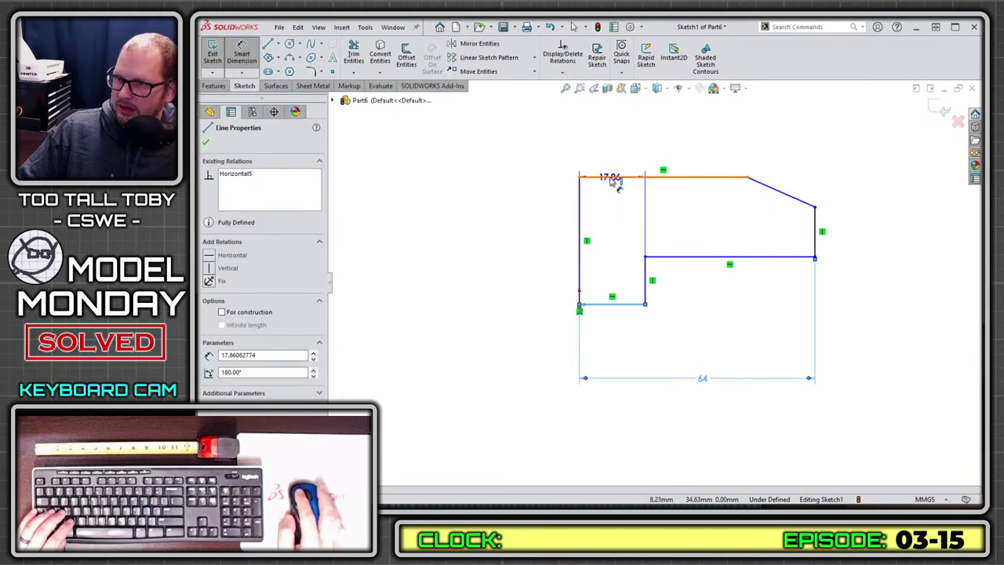
click(605, 178)
click(529, 250)
text(3)
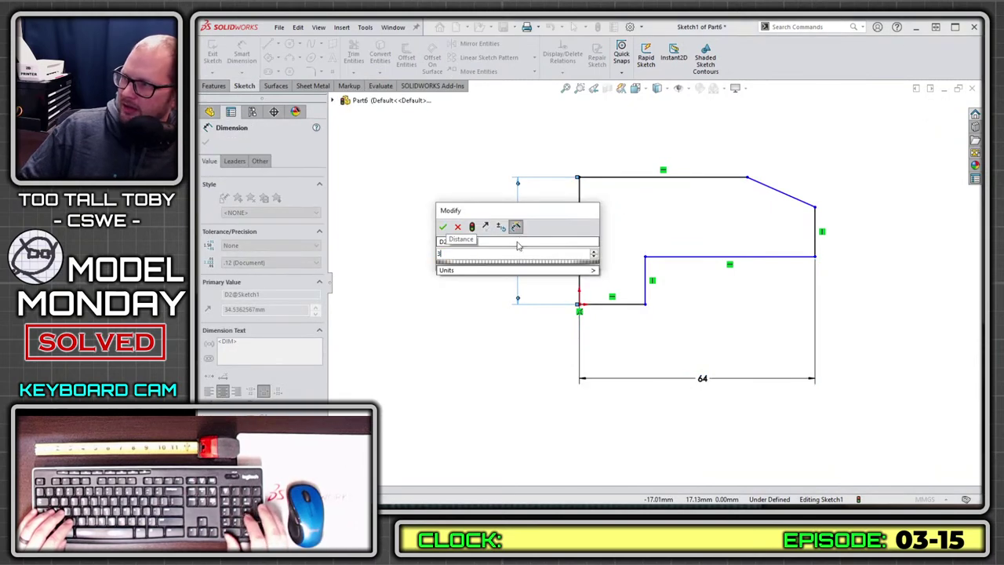
text(8)
key(Return)
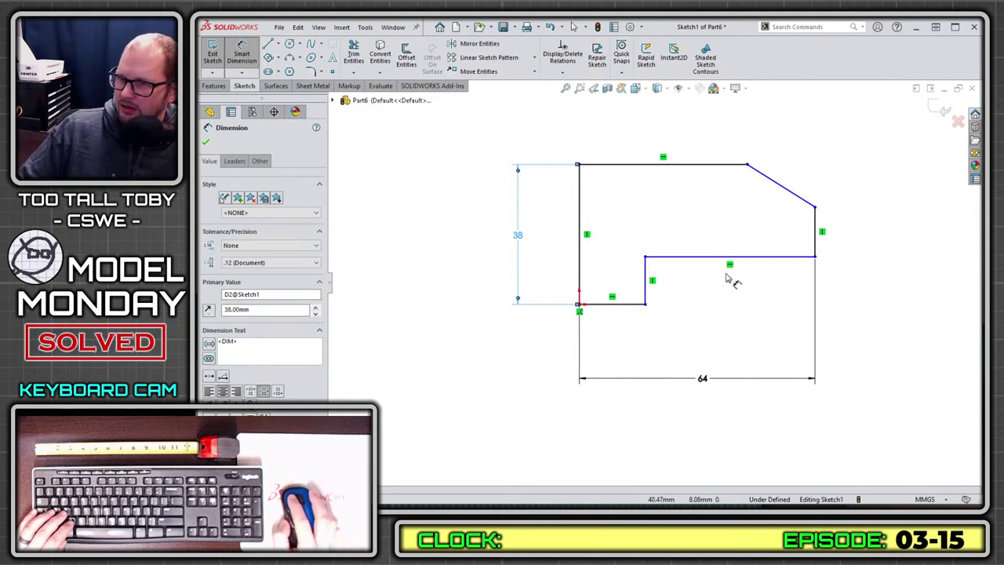
- Dimension the step height at 10 mm and the short bottom length at 25 mm
click(695, 258)
click(629, 305)
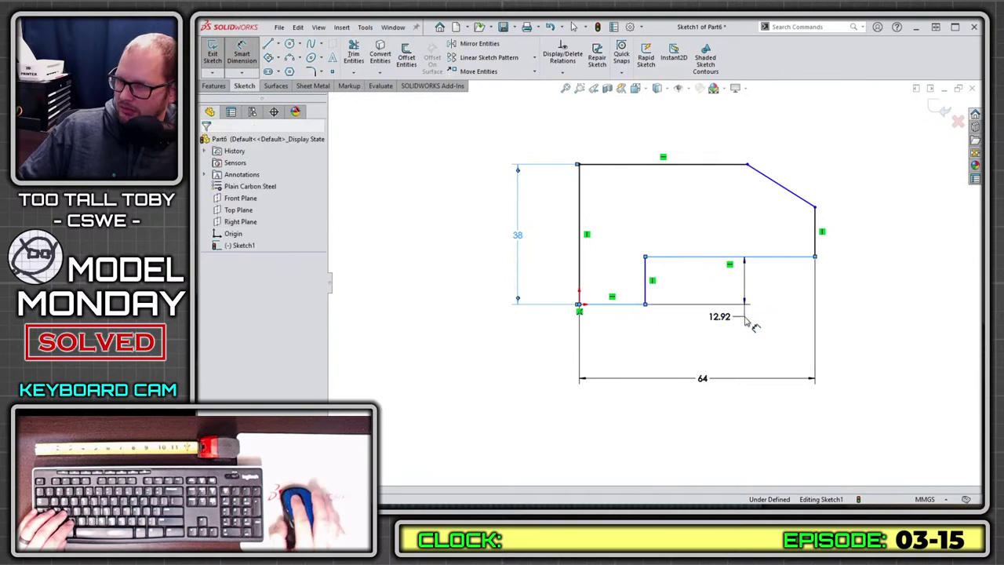
click(757, 324)
text(10)
key(Return)
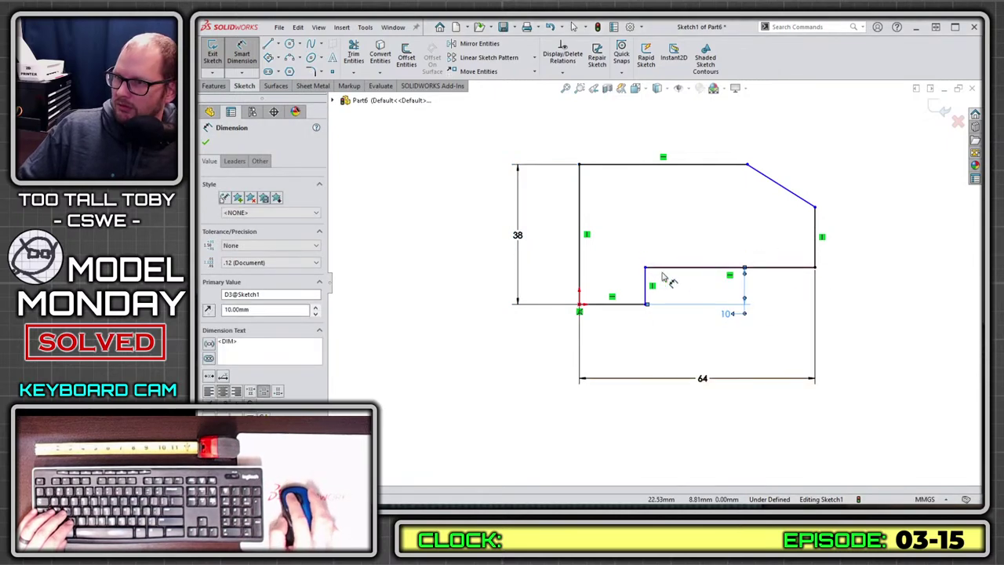
click(626, 312)
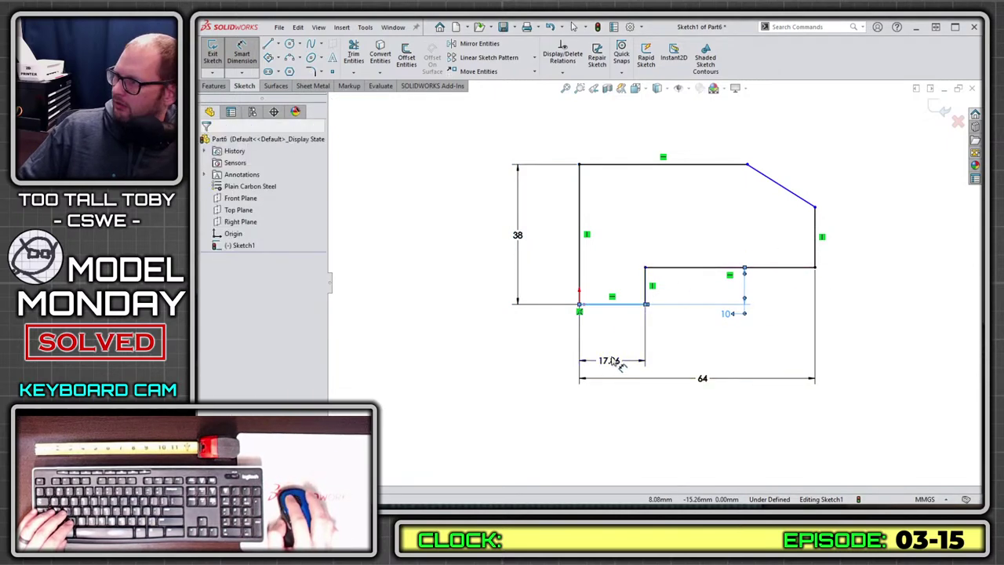
click(612, 359)
text(25)
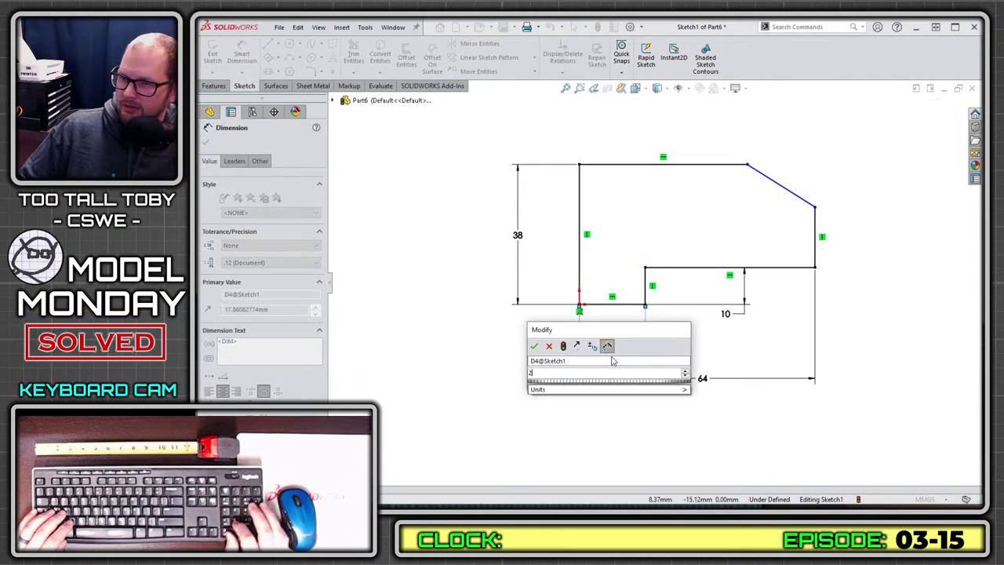
key(Return)
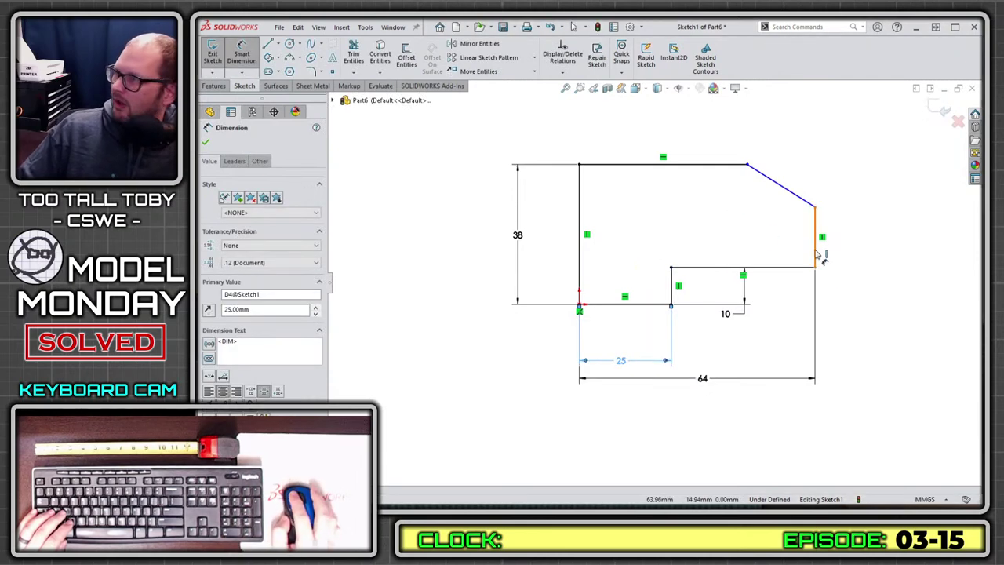
- Add the 19 mm chamfer width and the 30° slant angle dimensions
click(815, 252)
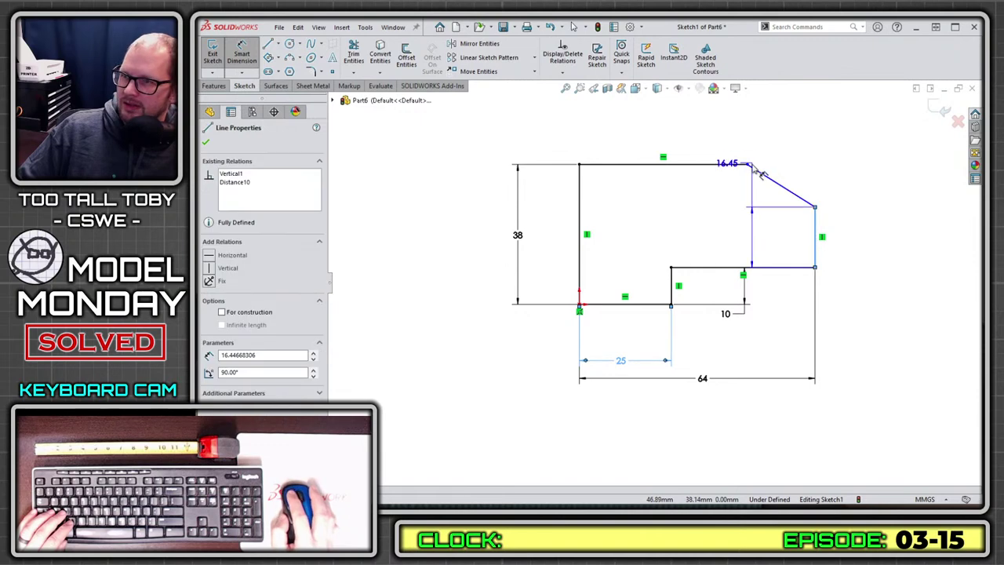
click(788, 146)
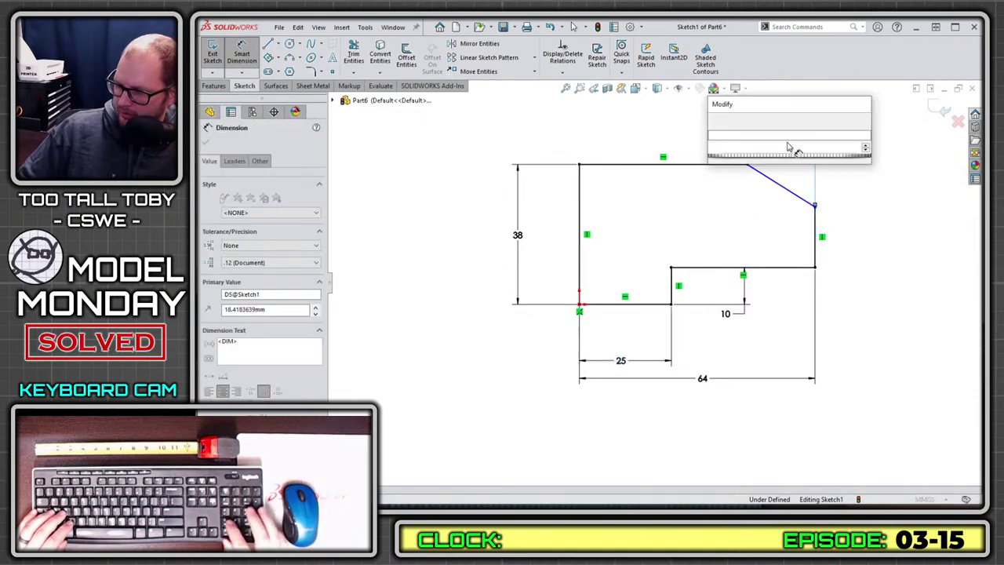
text(19)
key(Return)
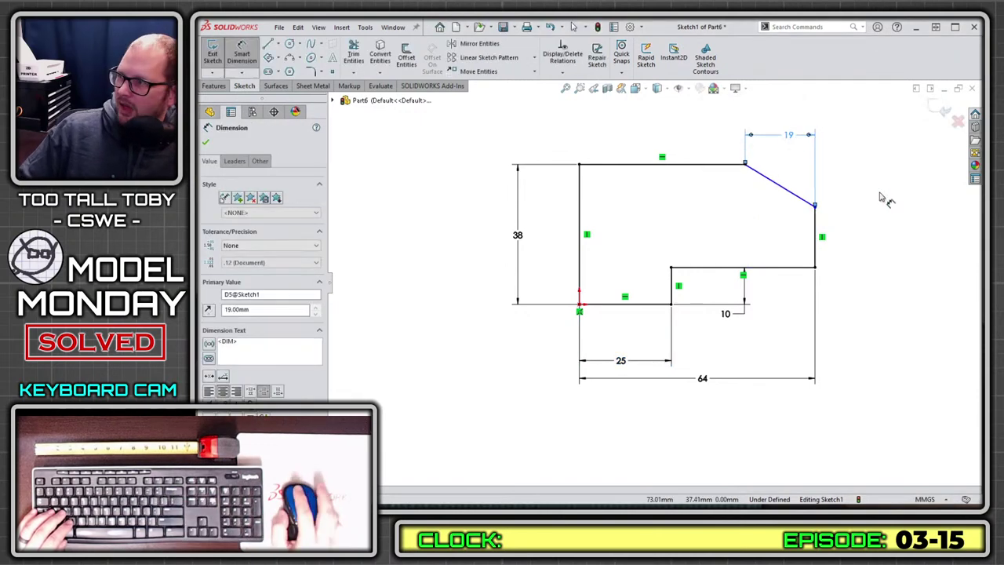
click(713, 166)
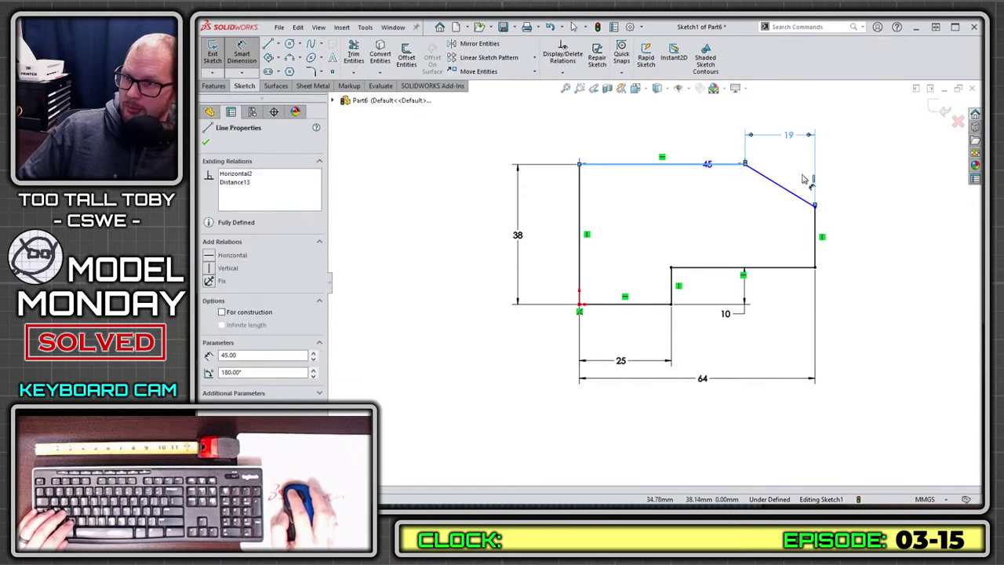
click(784, 187)
click(845, 201)
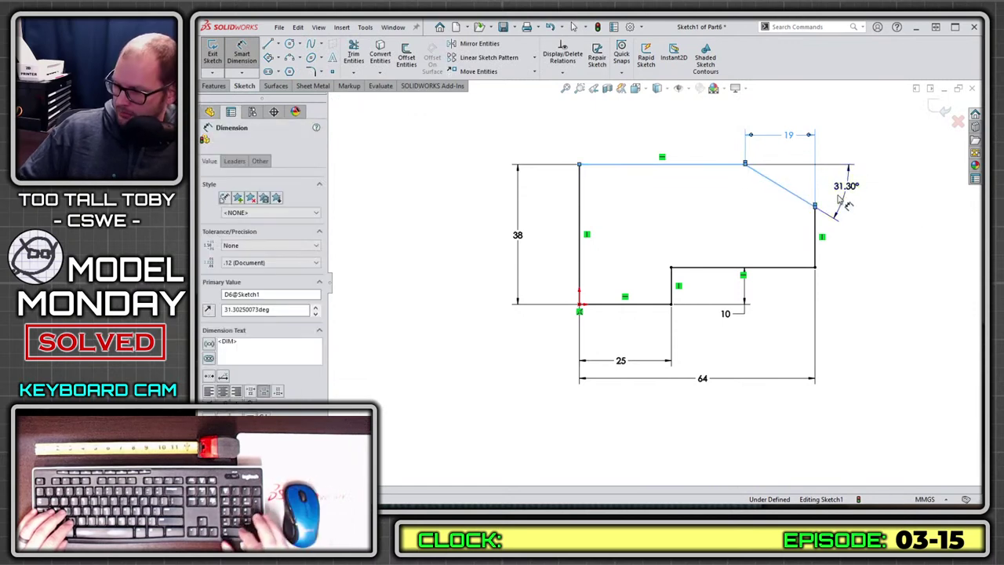
text(30)
key(Return)
key(s)
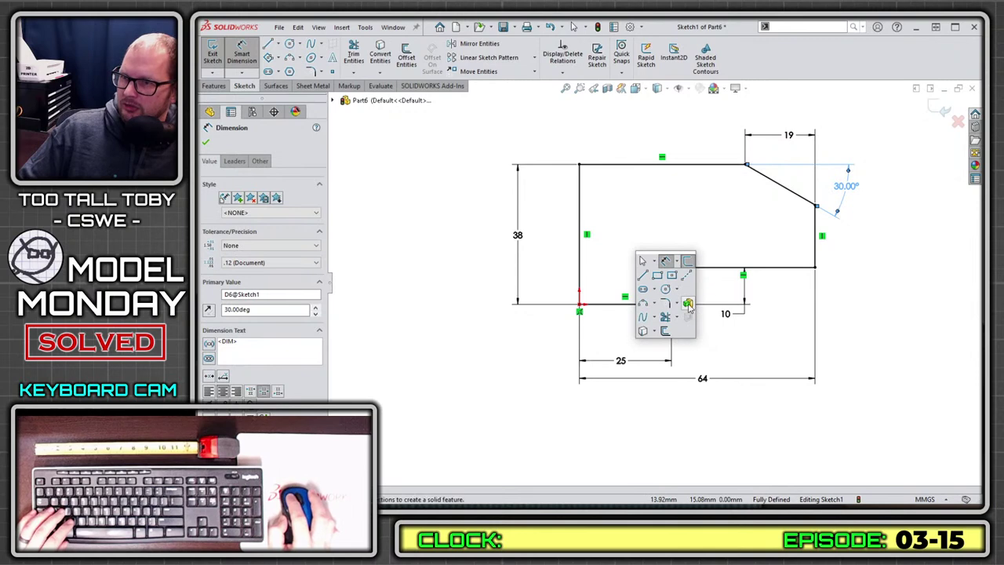
- Extrude the fully defined profile 78 mm into Boss-Extrude1
click(688, 304)
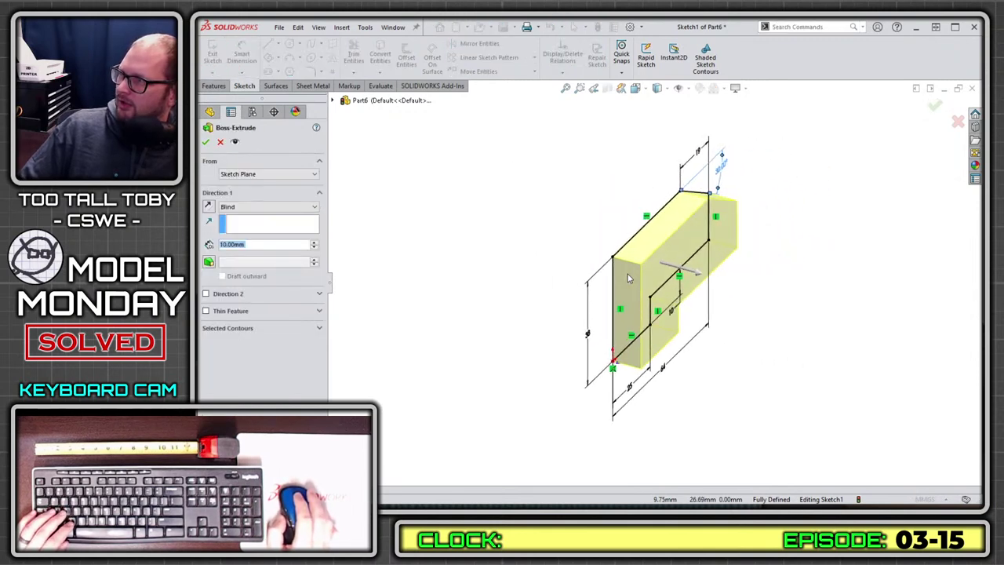
text(78)
key(Return)
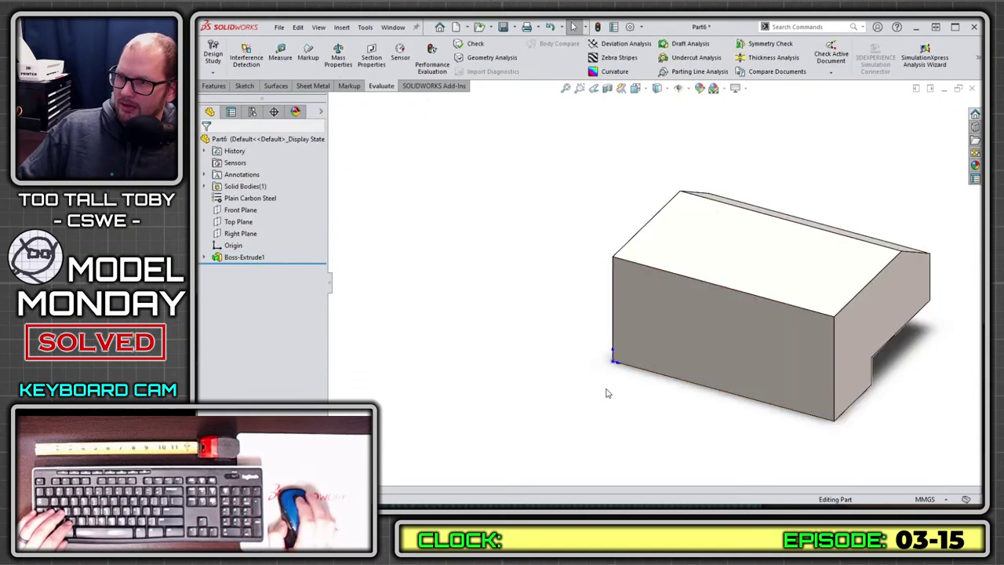
middle_drag(605, 392, 729, 336)
scroll(727, 314, down, 3)
- Sketch a 16 × 25 corner rectangle on the L-shaped end face
click(747, 268)
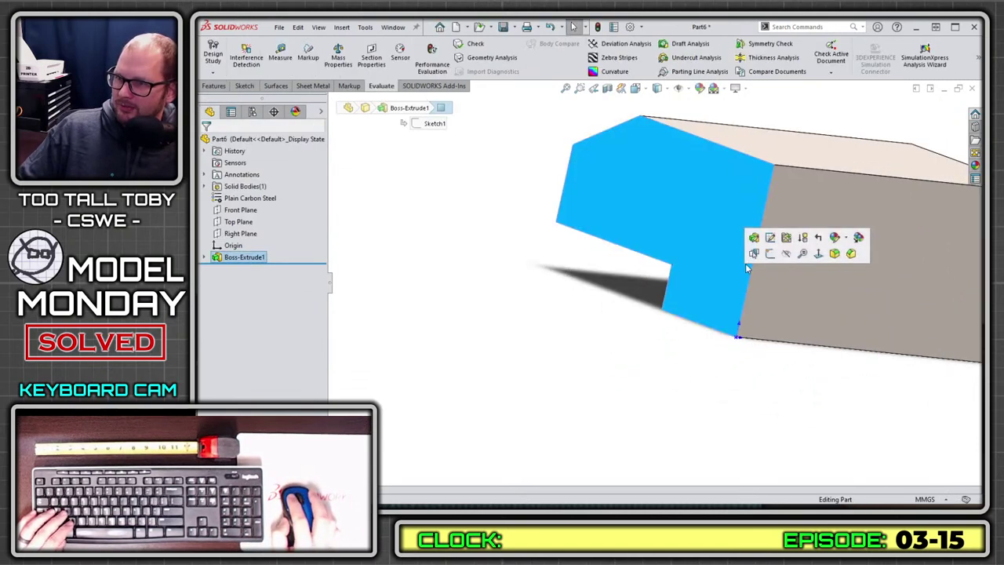
click(770, 254)
key(s)
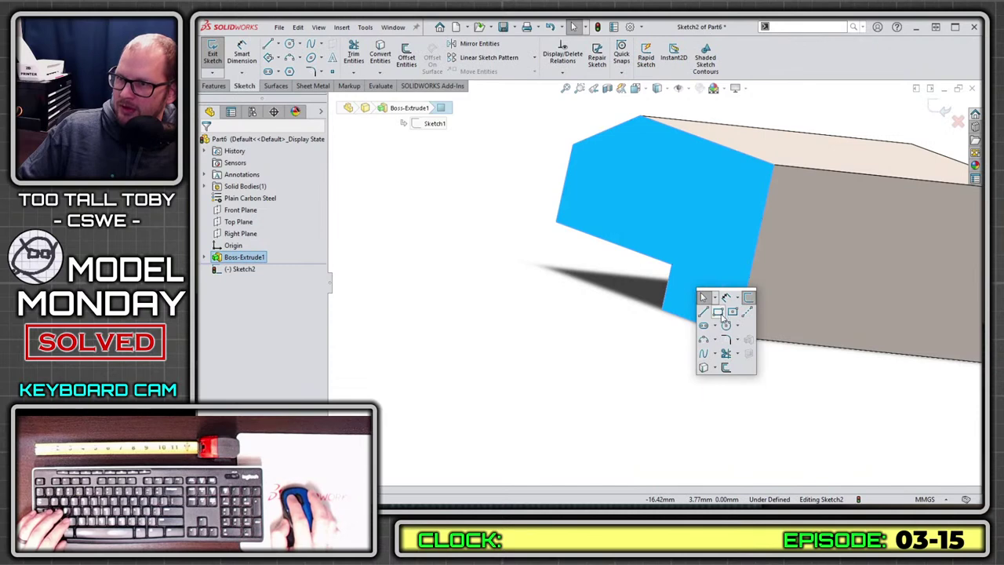
click(719, 312)
scroll(722, 348, down, 6)
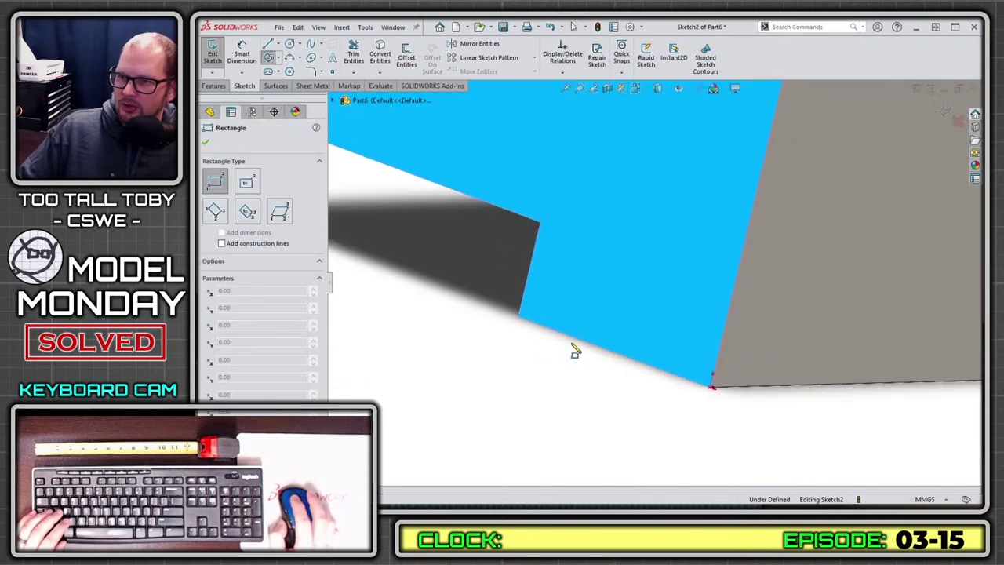
click(519, 320)
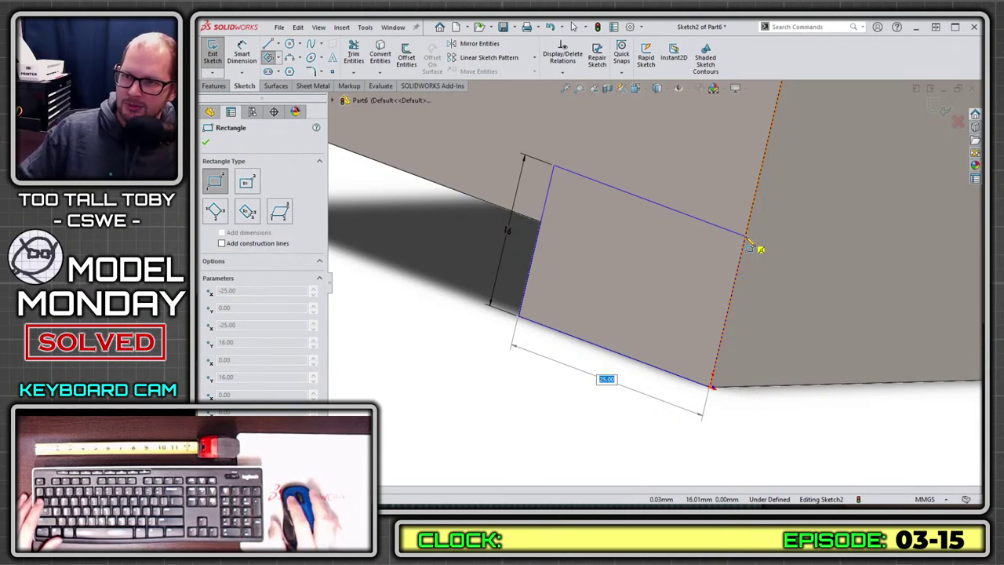
click(749, 242)
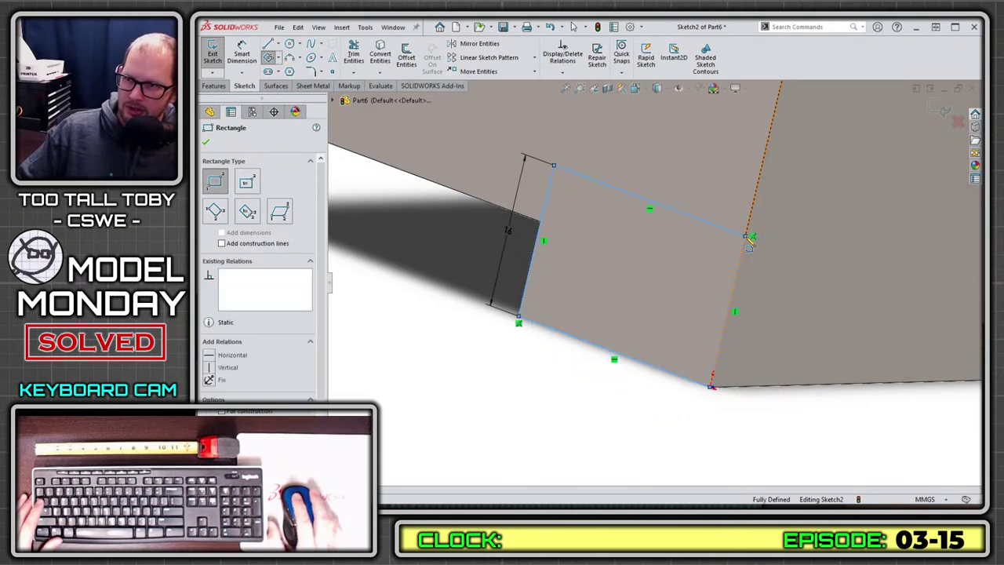
key(Escape)
- Extrude the rectangle 2 mm as Boss-Extrude2
click(706, 304)
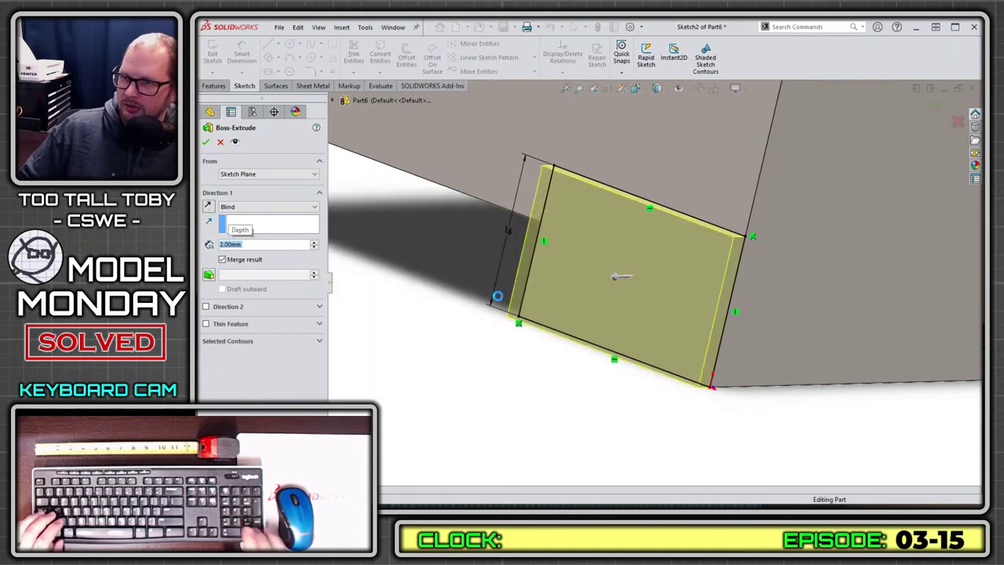
key(Return)
mouse_move(585, 289)
middle_down()
mouse_move(703, 277)
mouse_move(740, 303)
middle_up()
click(741, 304)
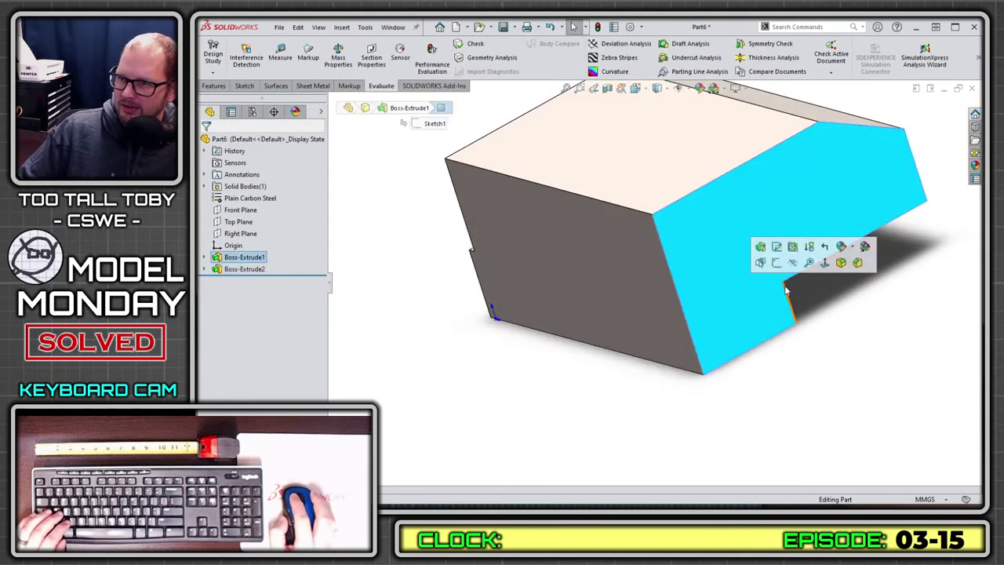
- Sketch on the angled right face and convert Sketch2's rectangle into it
click(788, 265)
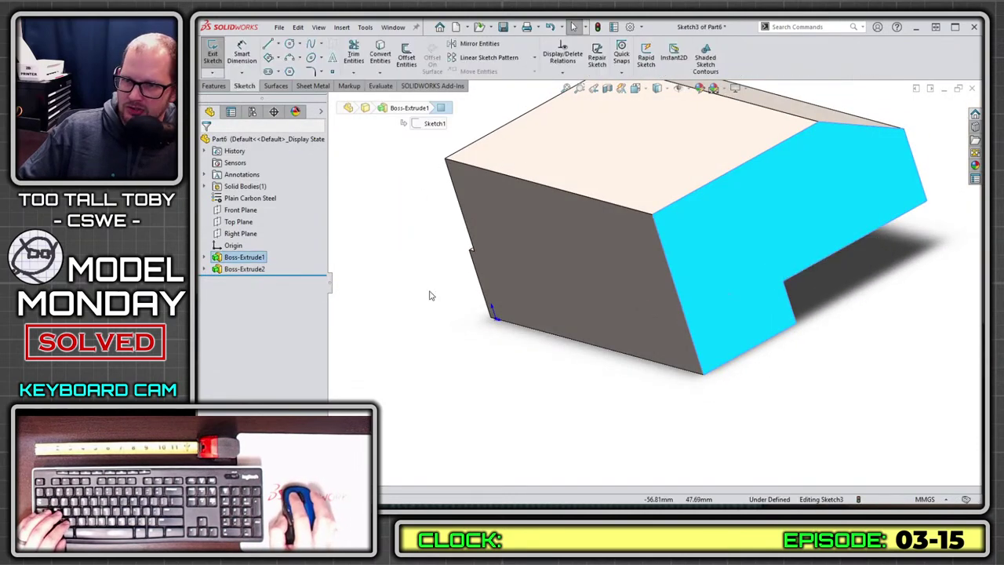
click(204, 269)
click(248, 281)
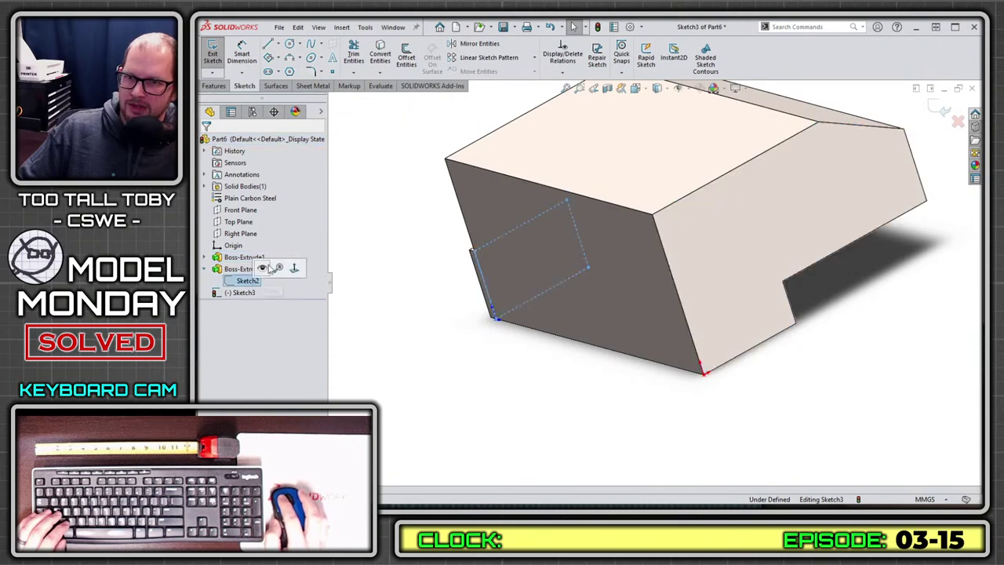
click(380, 55)
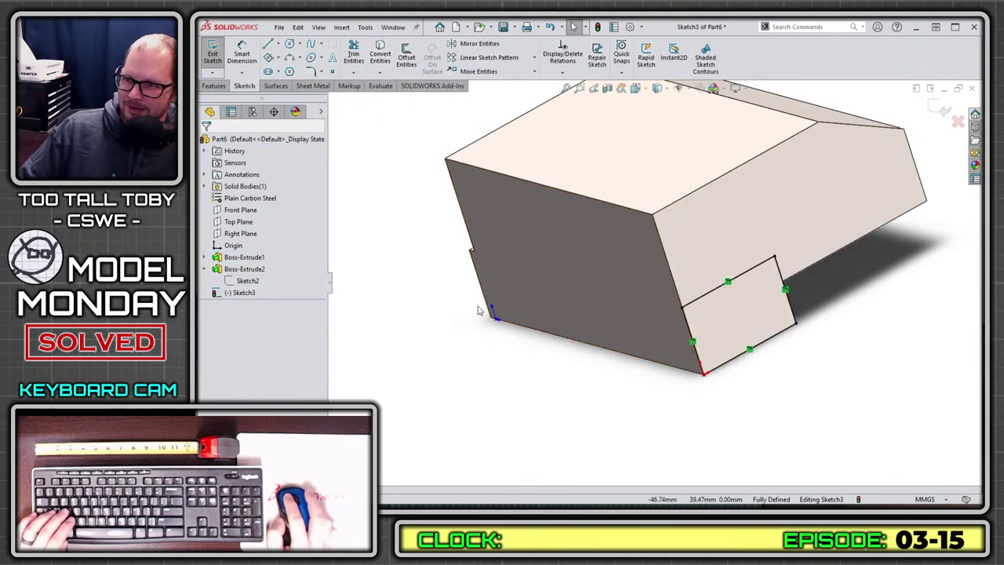
- Extrude the projected rectangle 20 mm as Boss-Extrude3
key(s)
click(540, 367)
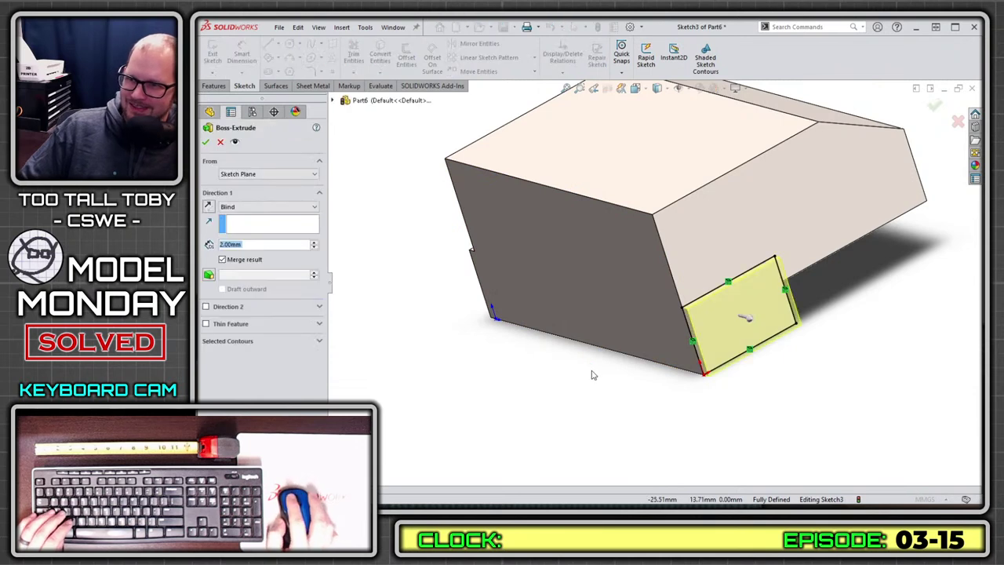
text(20)
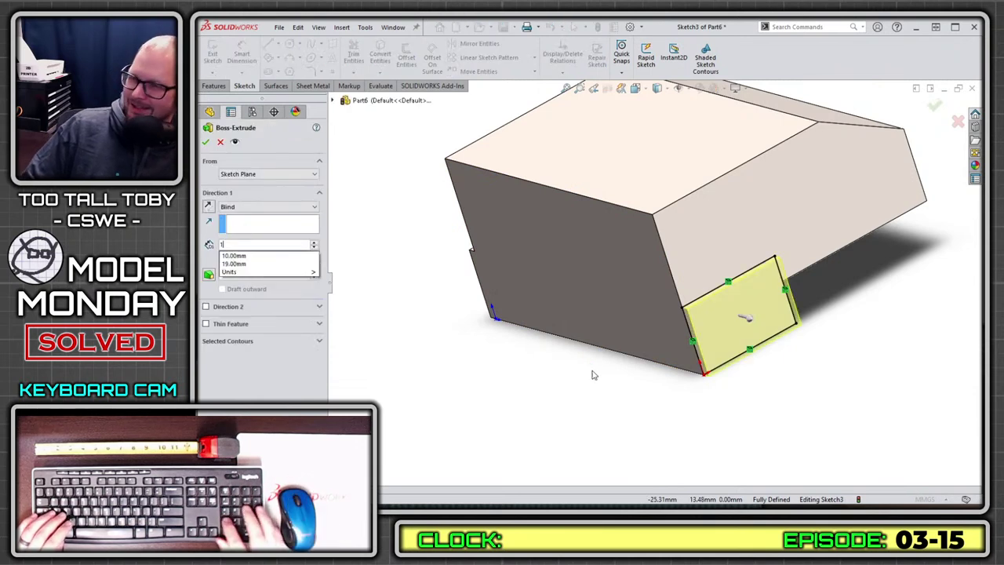
key(Return)
key(Return)
middle_drag(495, 347, 673, 221)
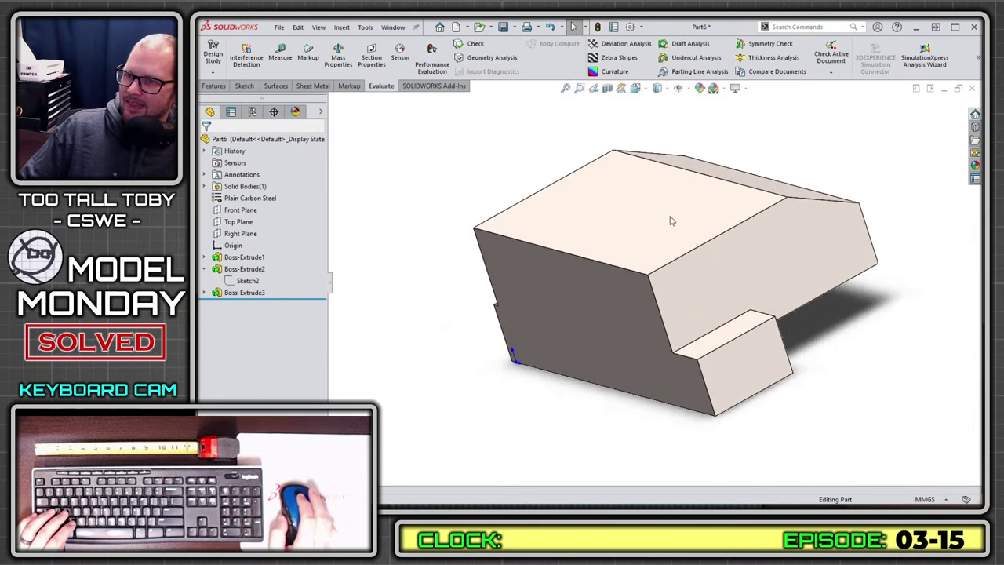
click(712, 310)
- Create Plane1 offset 9 mm from the slanted face, flipped back into the part
click(718, 342)
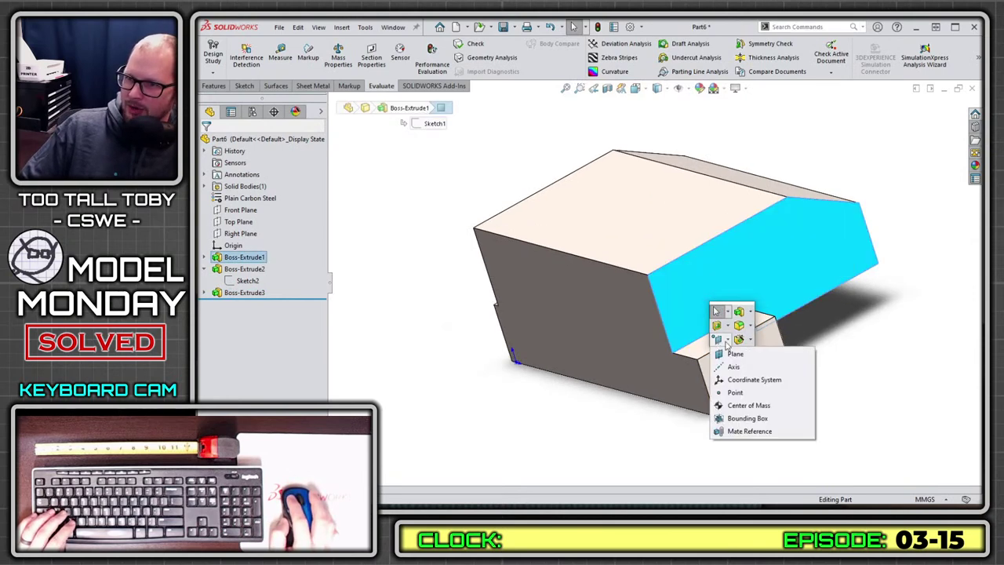
click(732, 349)
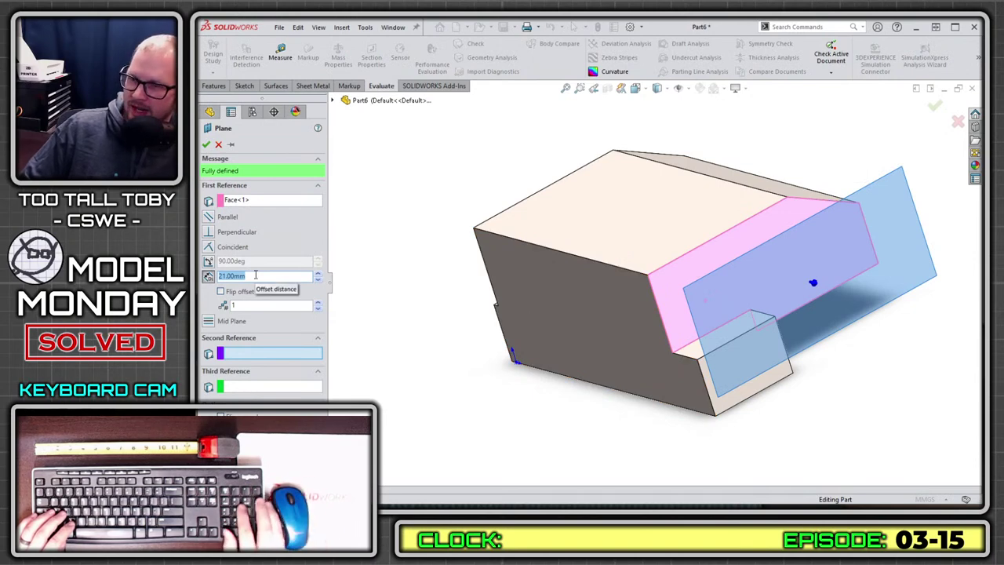
text(5)
click(250, 291)
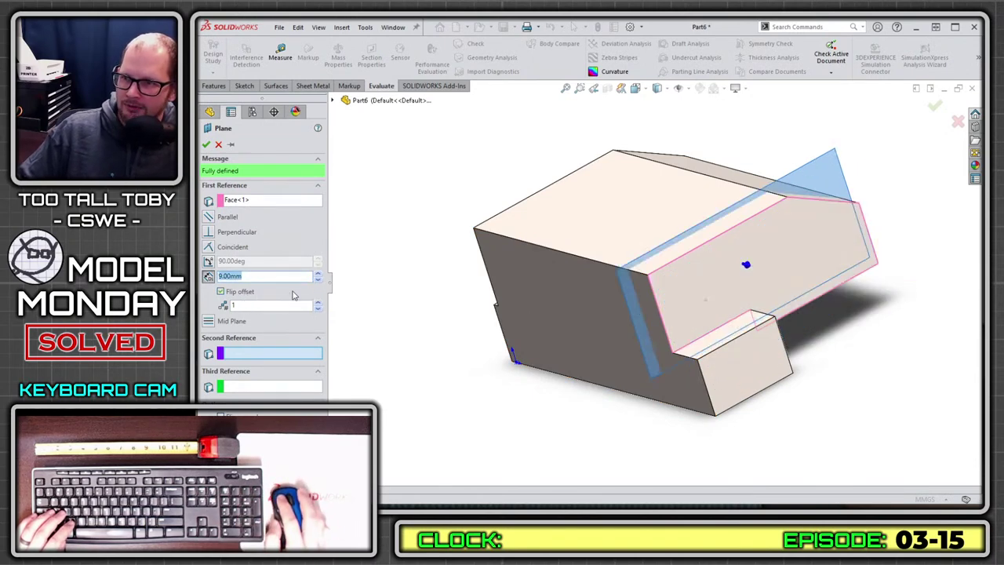
click(206, 144)
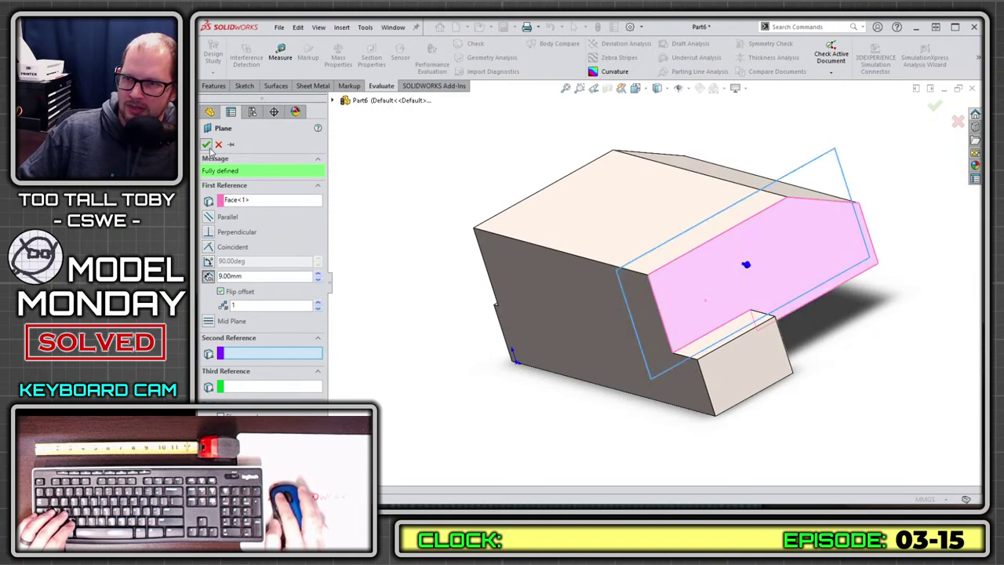
click(617, 292)
click(676, 273)
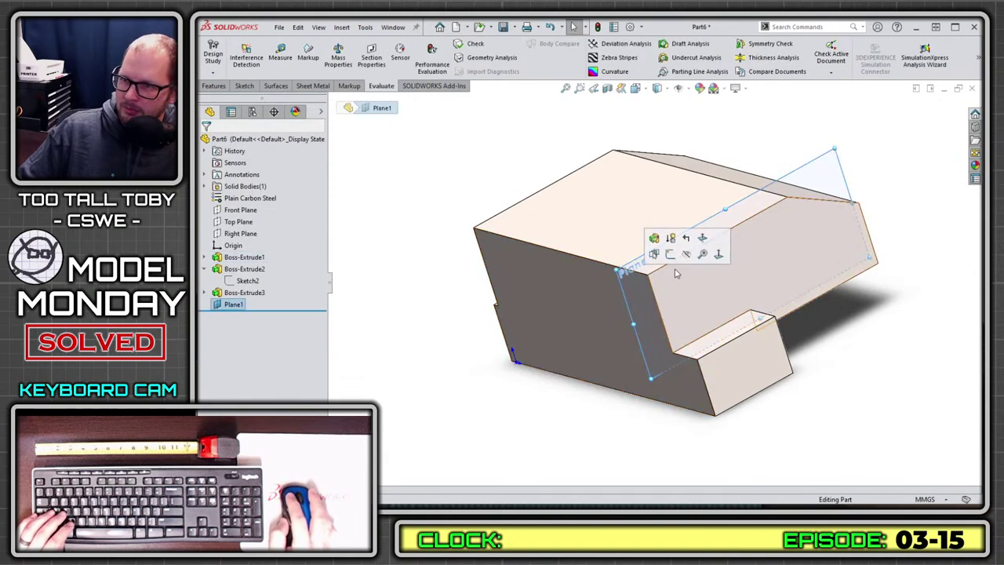
- On Plane1, sketch the profile with a 10 mm horizontal line and an R41 tangent arc
click(669, 255)
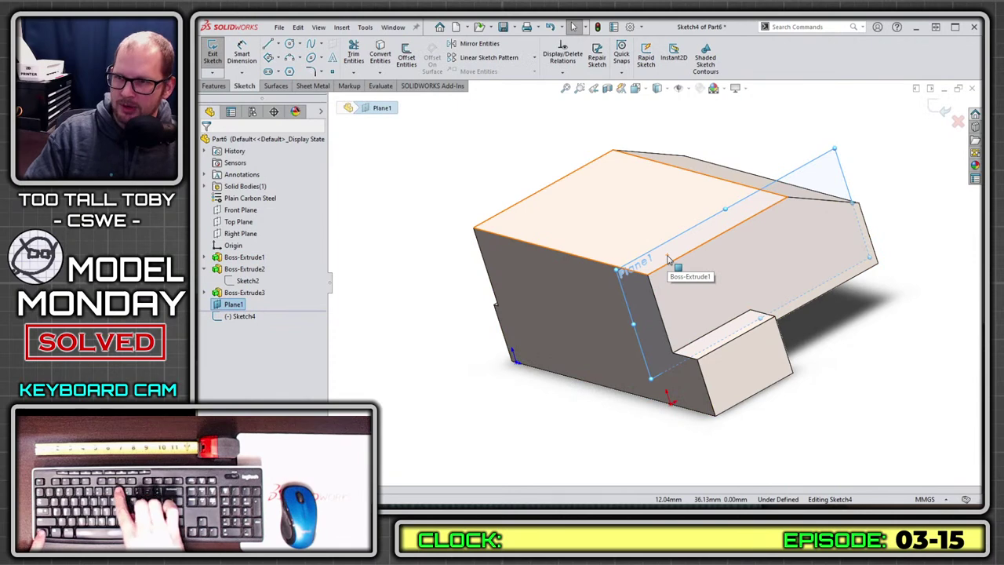
key(s)
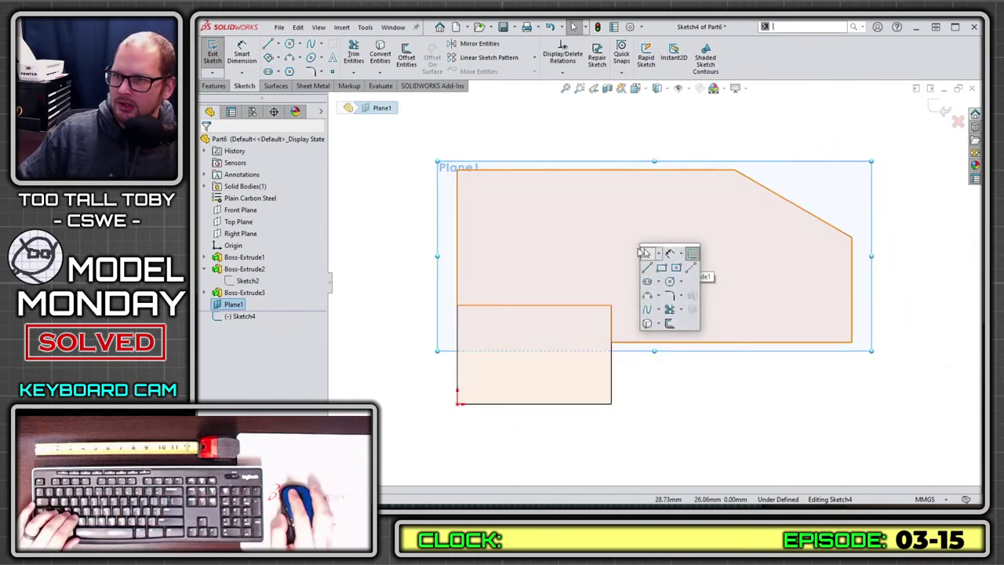
click(648, 268)
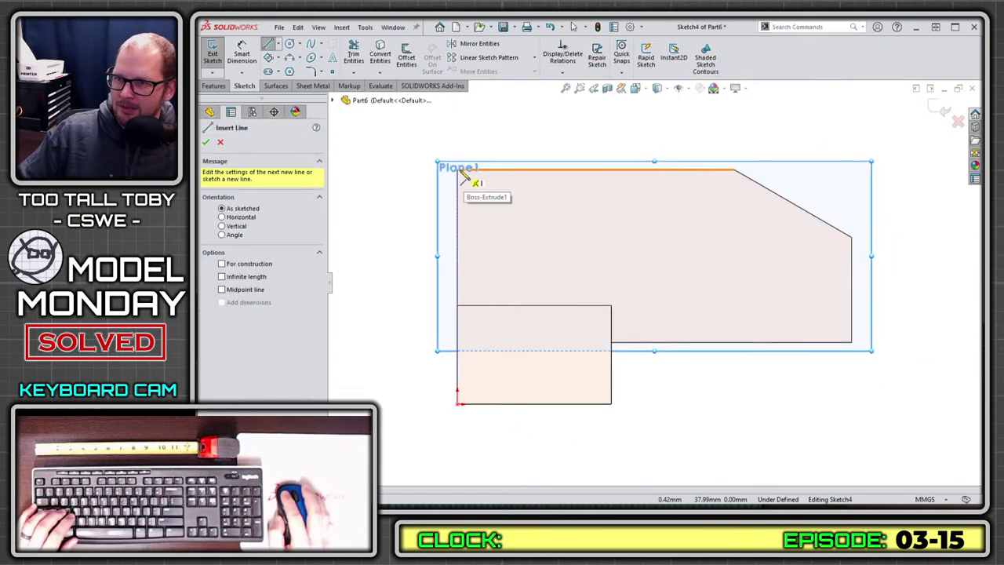
scroll(463, 176, up, 5)
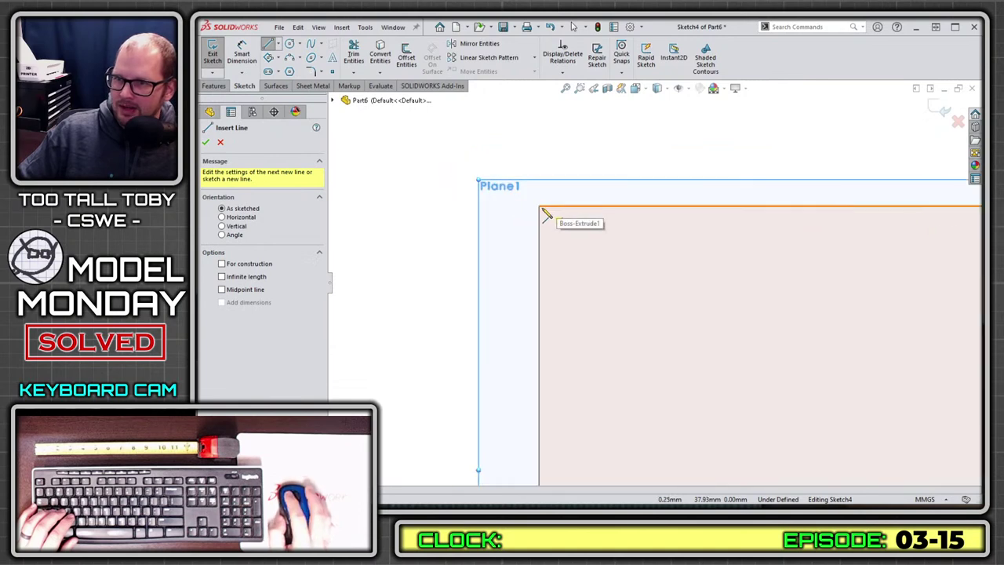
click(539, 209)
scroll(583, 314, down, 3)
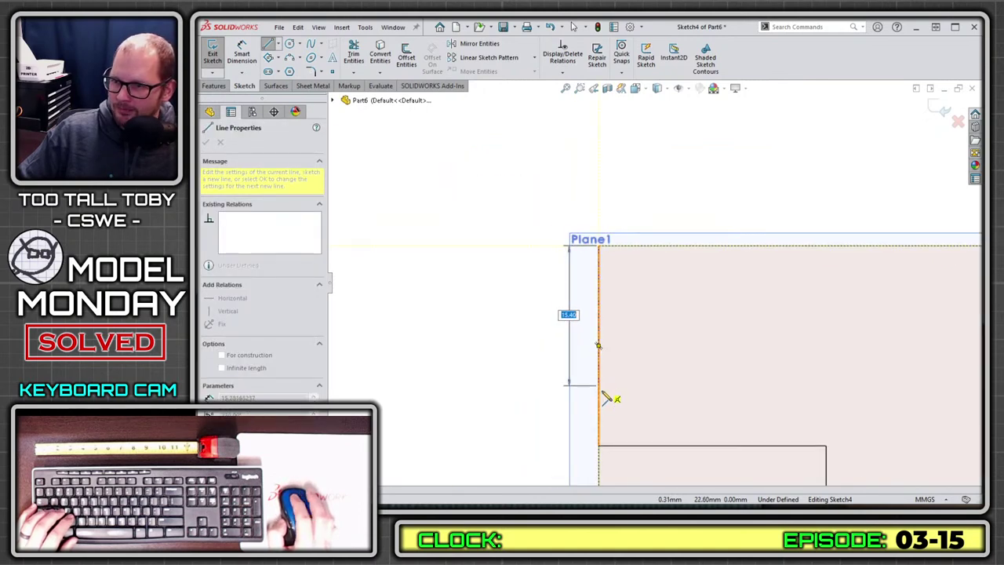
scroll(608, 419, down, 2)
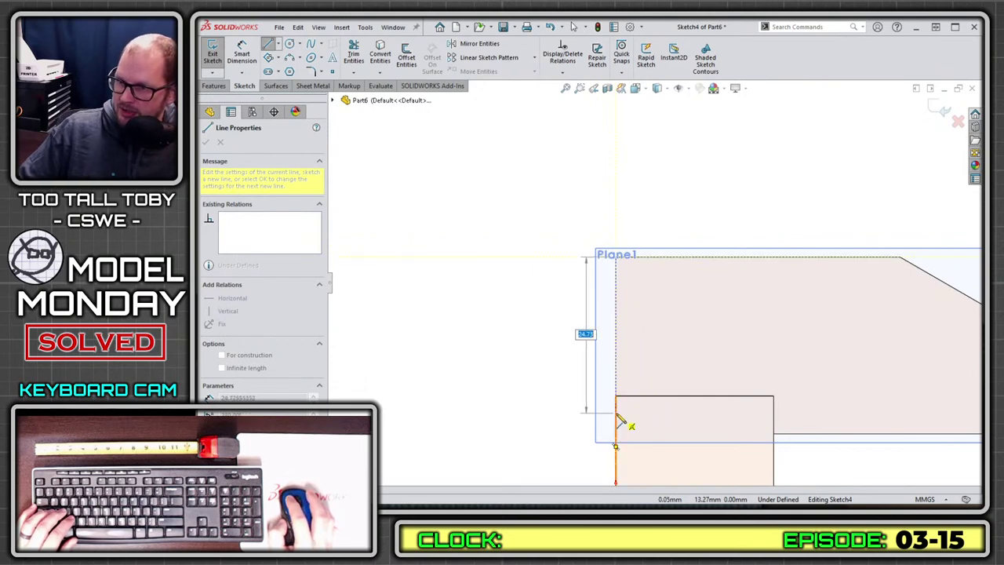
click(616, 413)
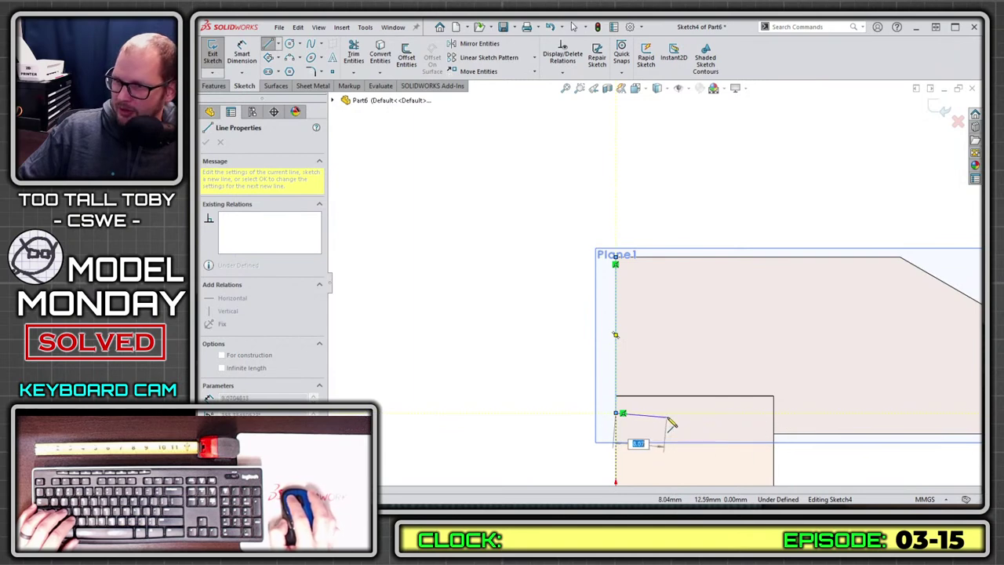
text(10)
key(Return)
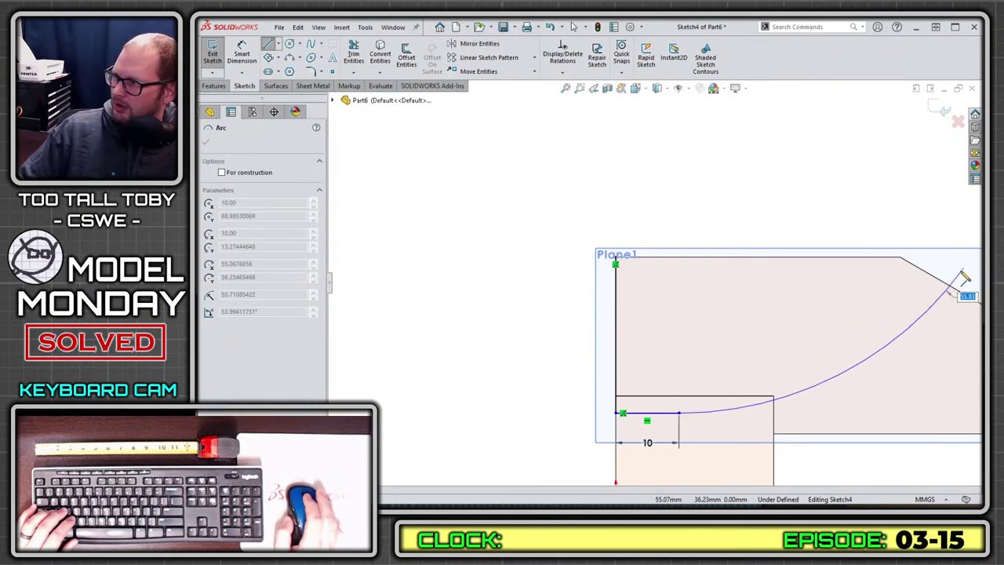
text(41)
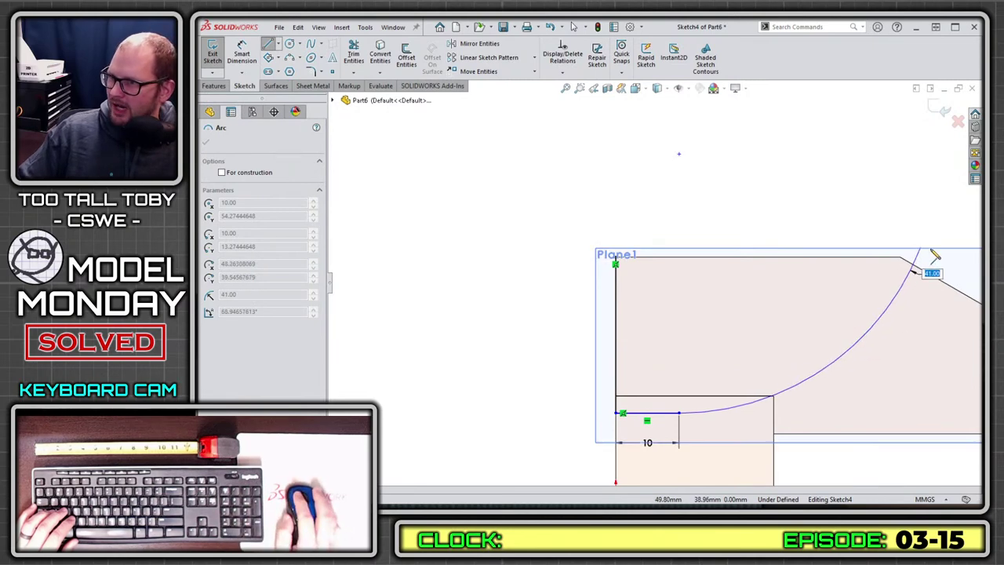
click(926, 233)
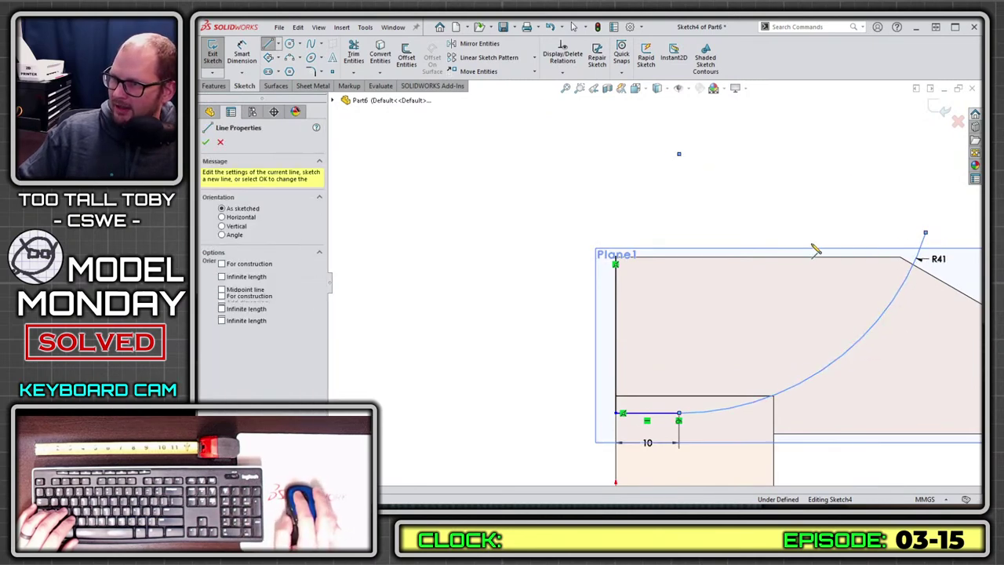
click(732, 234)
key(Escape)
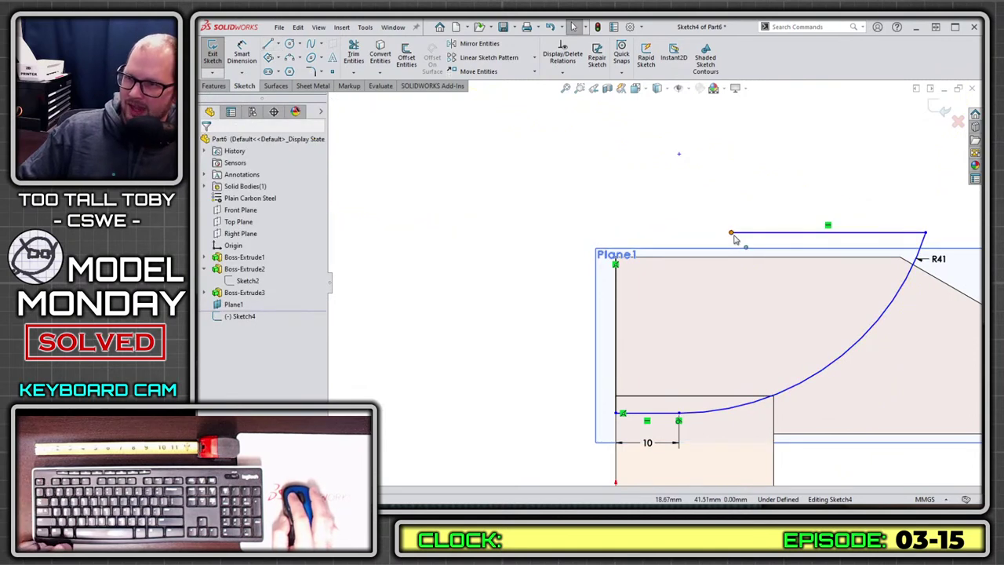
mouse_move(732, 234)
mouse_down()
mouse_move(646, 267)
mouse_move(617, 265)
mouse_up()
- Dimension the vertical line at 25 mm to fully define the sketch, then start an Extruded Cut
scroll(798, 278, up, 1)
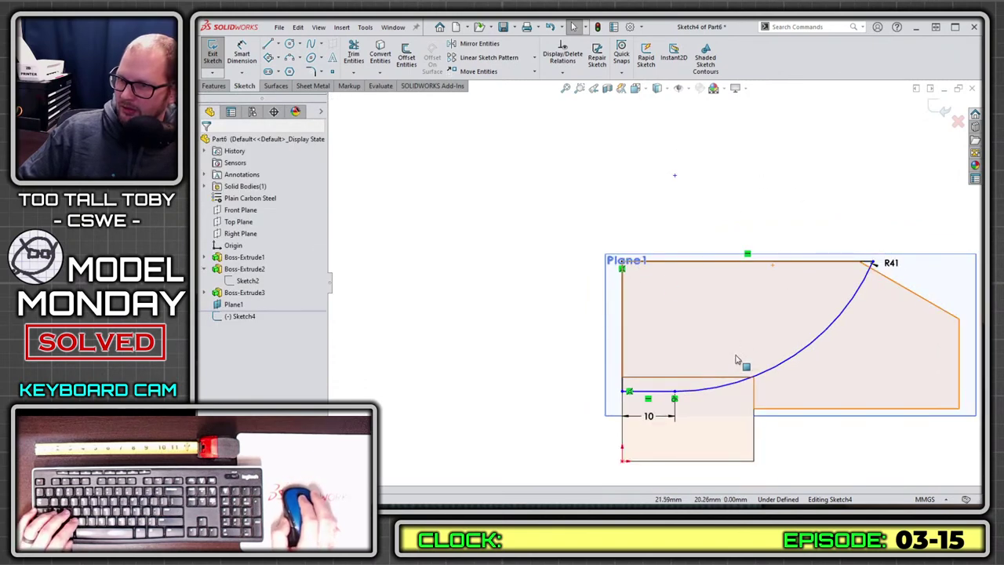
key(s)
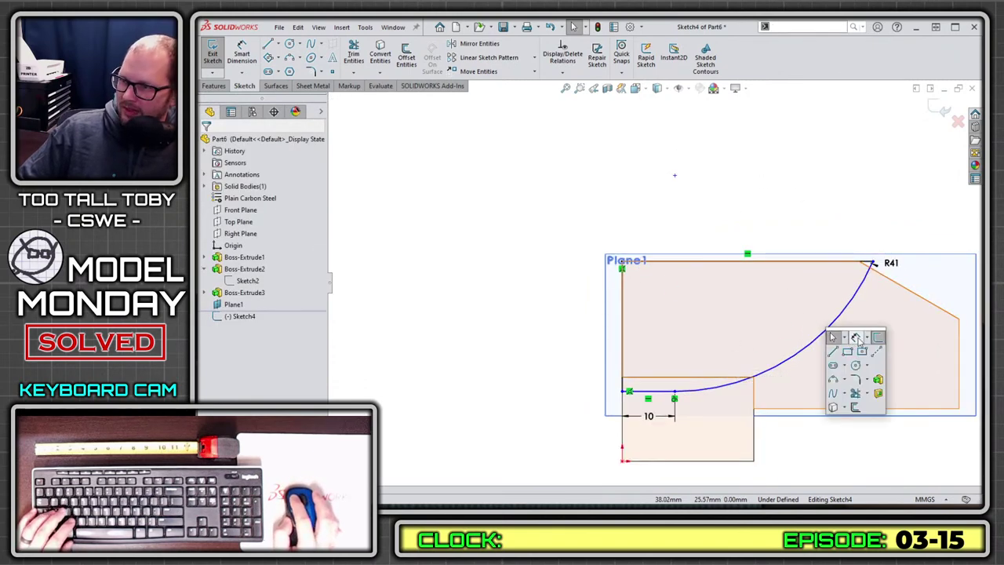
click(857, 338)
click(594, 330)
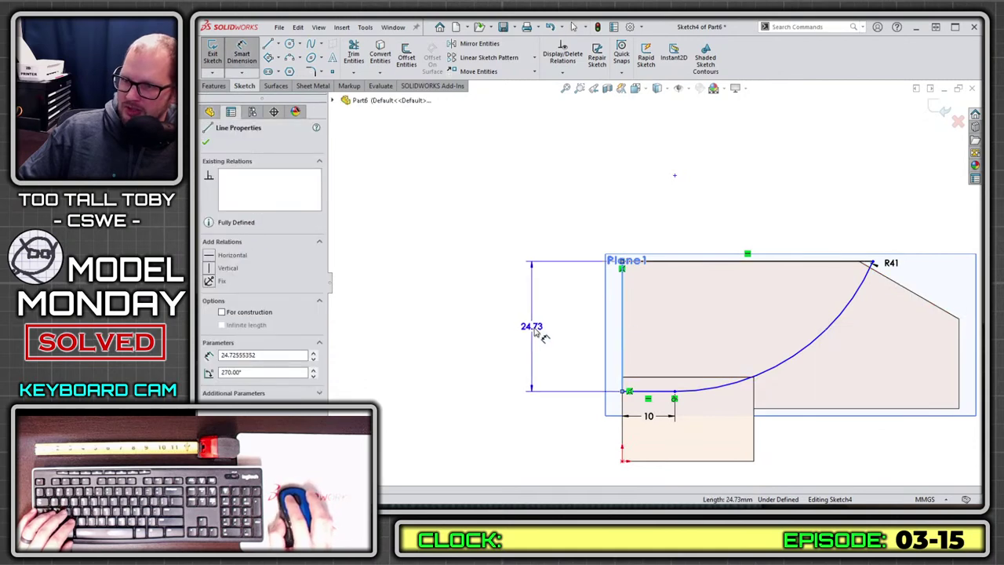
click(534, 329)
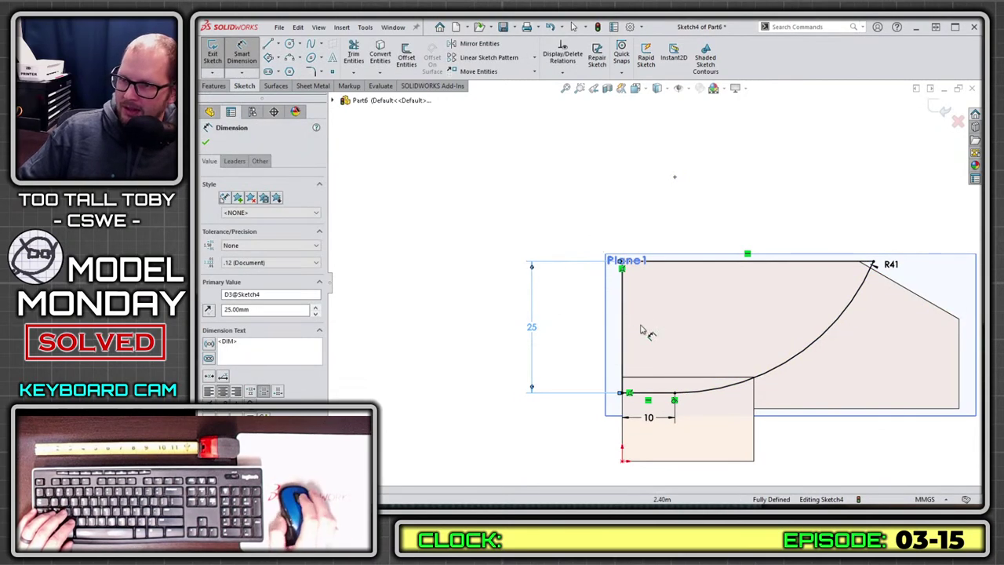
key(ctrl+7)
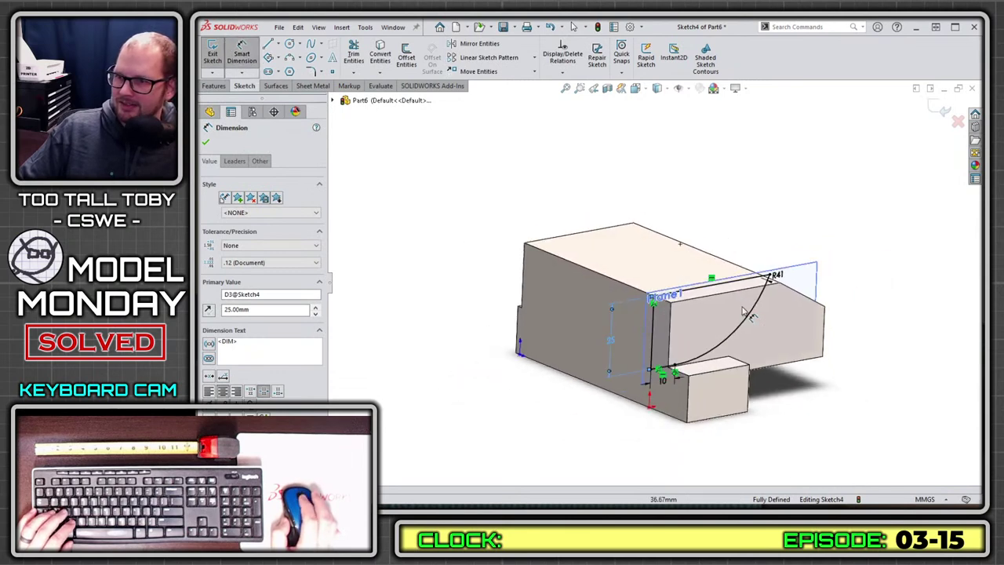
key(s)
click(713, 239)
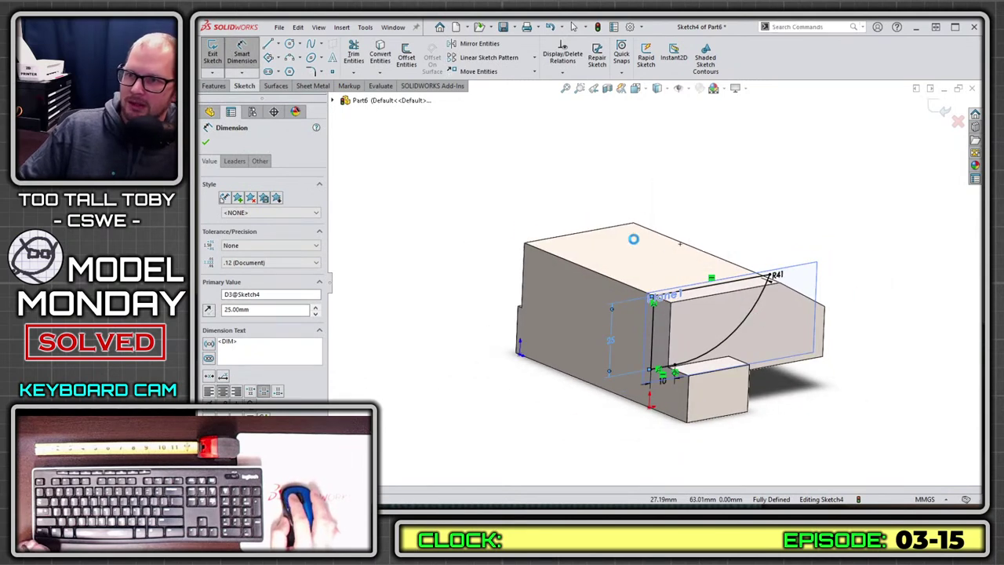
- Cut the R41 profile with an offset-from-surface end condition, creating Cut-Extrude1
right_click(486, 157)
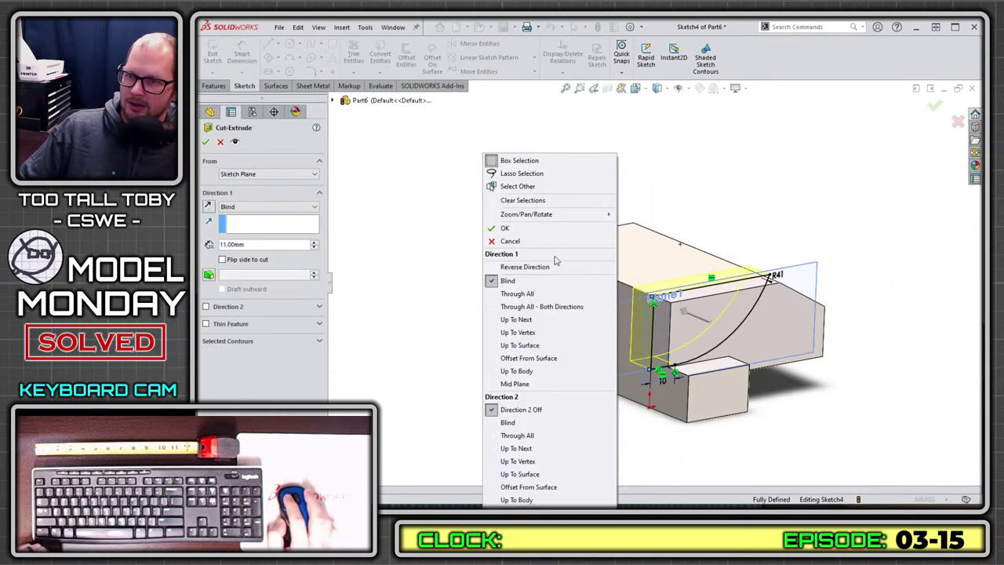
click(530, 358)
middle_drag(530, 358, 561, 289)
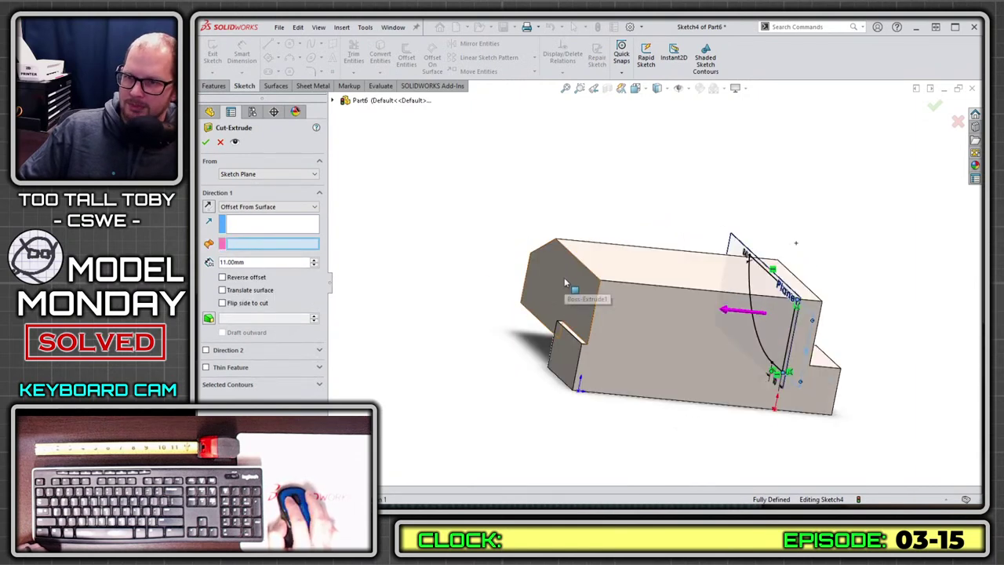
click(564, 277)
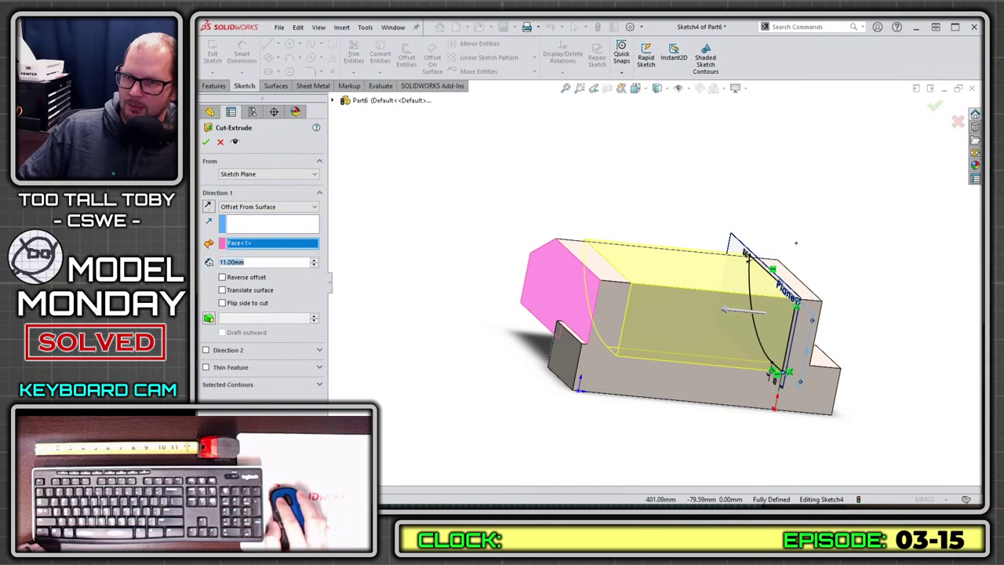
click(530, 260)
key(Return)
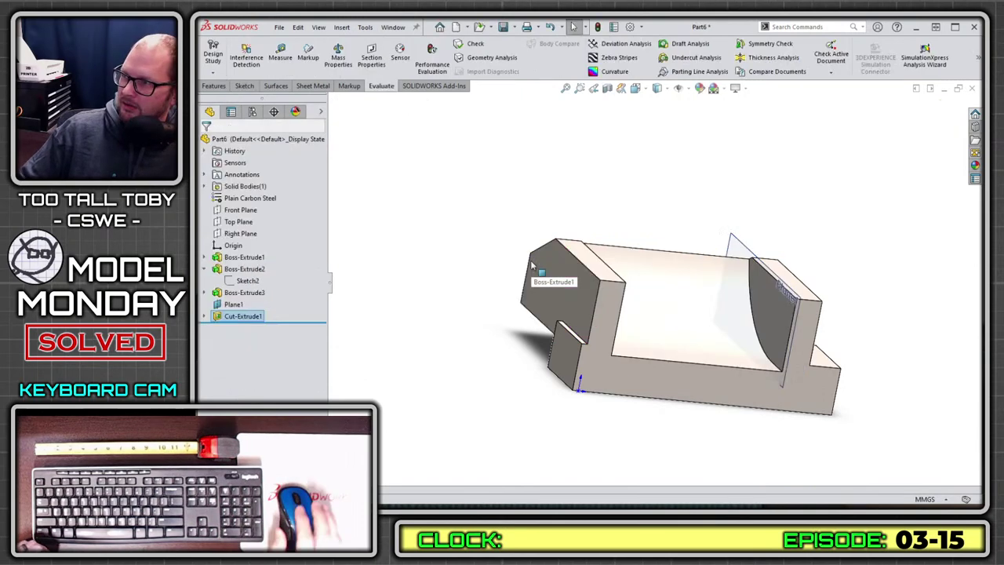
- Orbit the part to inspect the curved cut and check Plane1's position
middle_drag(539, 280, 811, 309)
middle_drag(709, 336, 709, 291)
scroll(768, 252, down, 3)
click(771, 252)
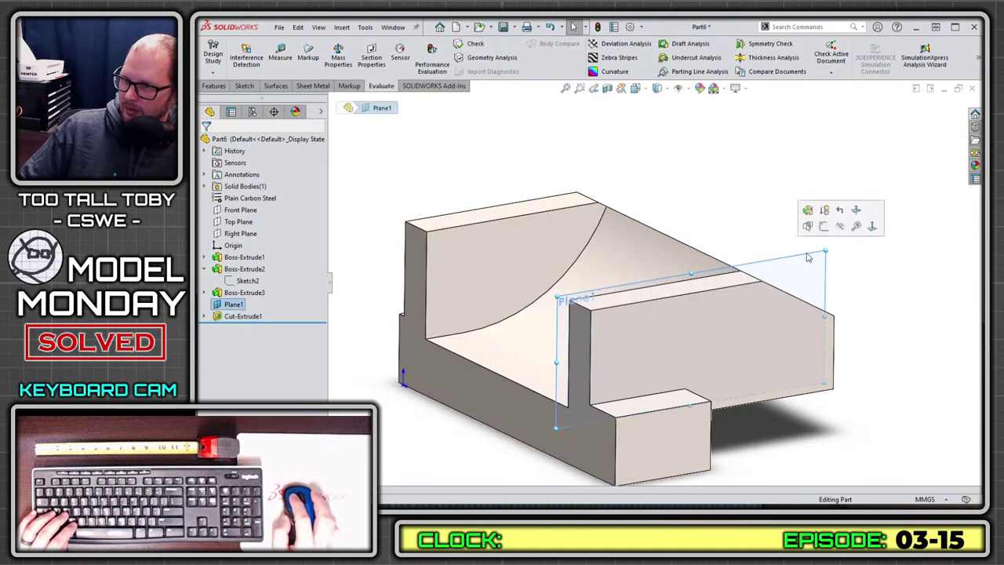
click(813, 225)
mouse_move(473, 218)
middle_down()
mouse_move(493, 217)
mouse_move(475, 213)
middle_up()
click(471, 210)
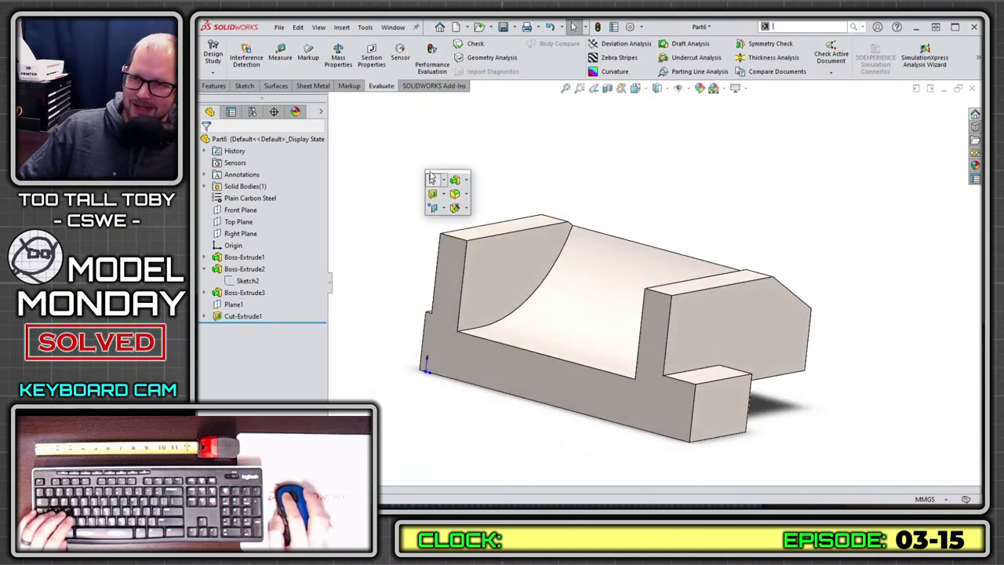
- Chamfer the two short top edges 6 mm at 45° as Chamfer1
click(465, 200)
click(482, 221)
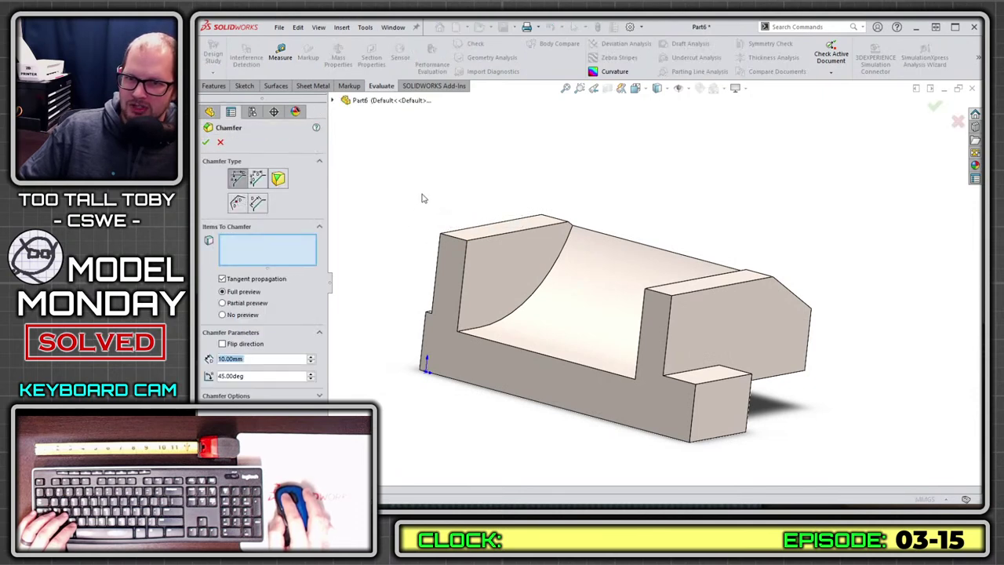
text(6)
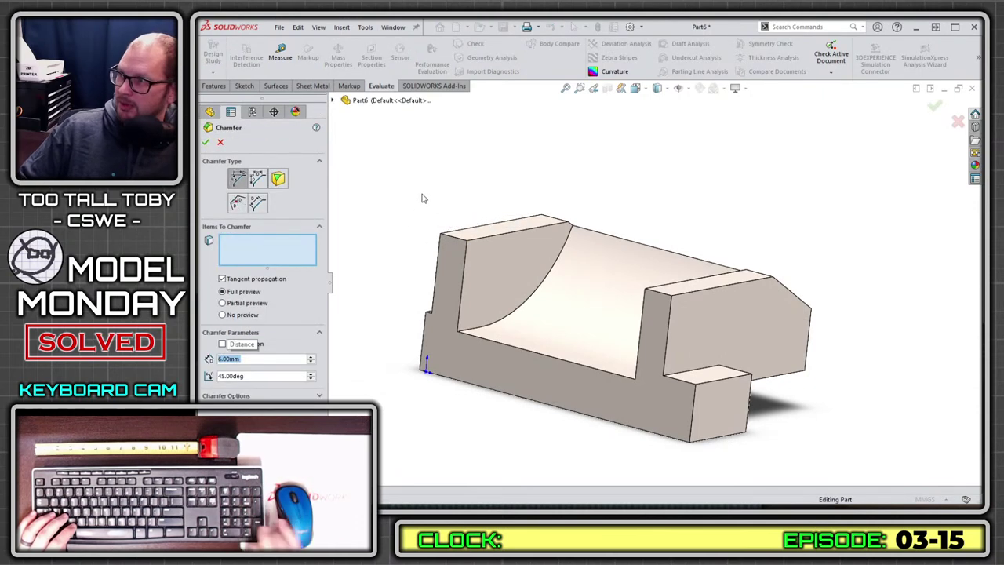
key(Return)
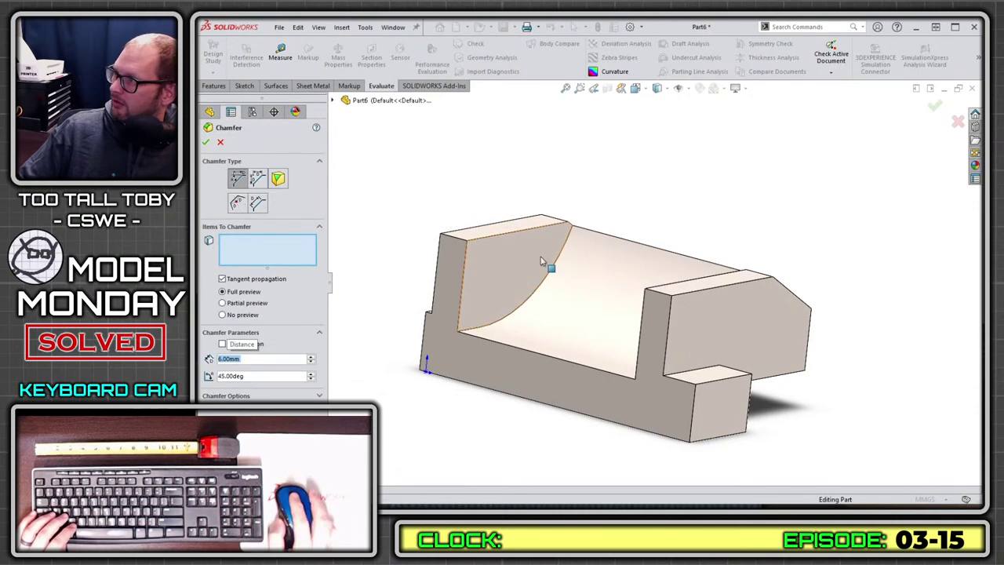
click(459, 237)
click(657, 294)
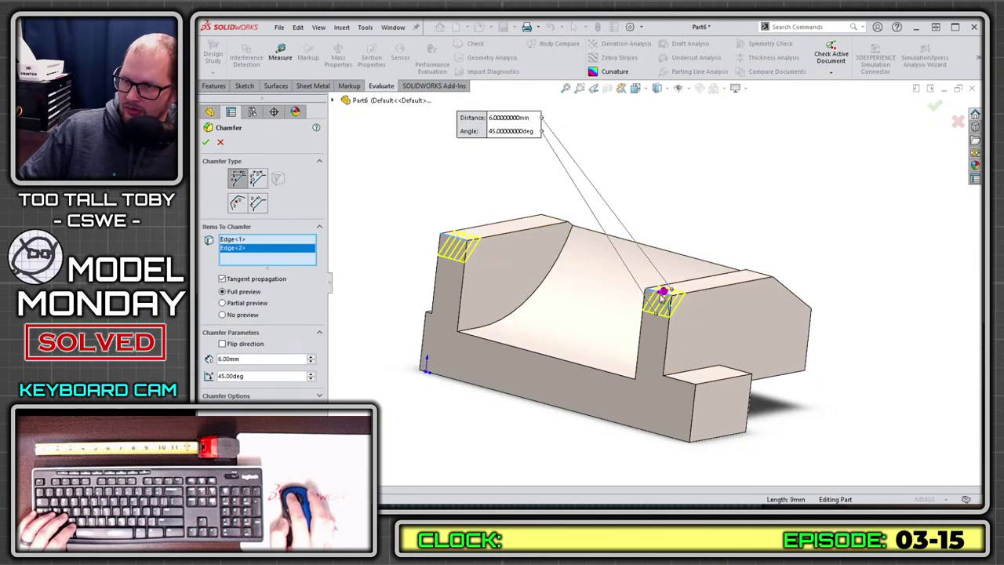
right_click(659, 295)
click(682, 371)
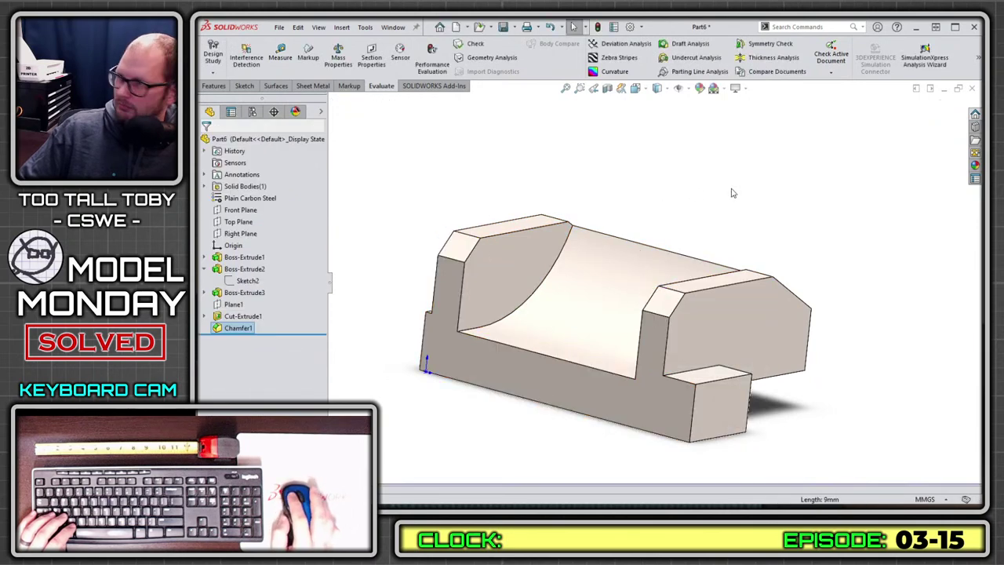
- Check the part's mass properties at 781.95 grams and return to the slide show
middle_drag(671, 276, 697, 309)
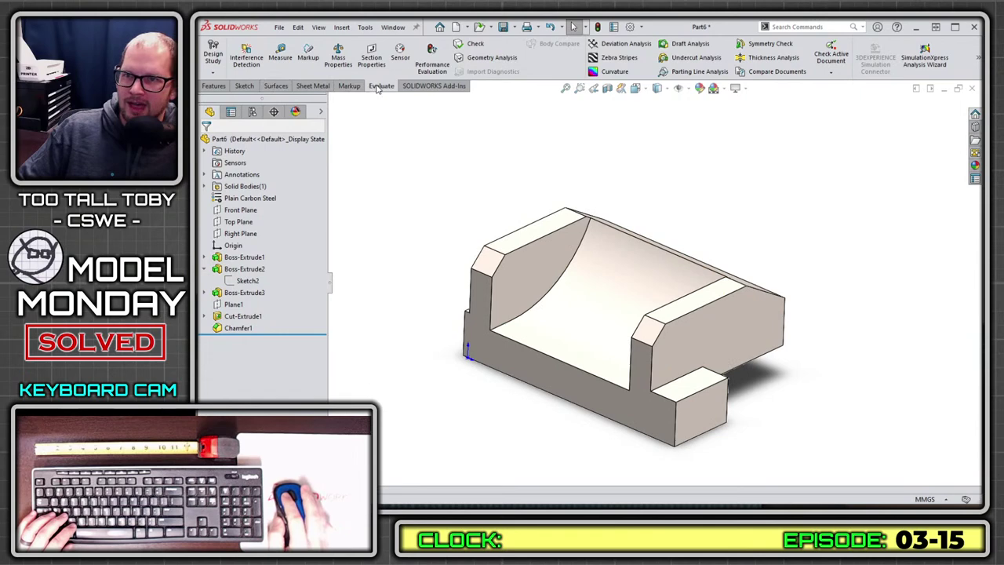
click(339, 55)
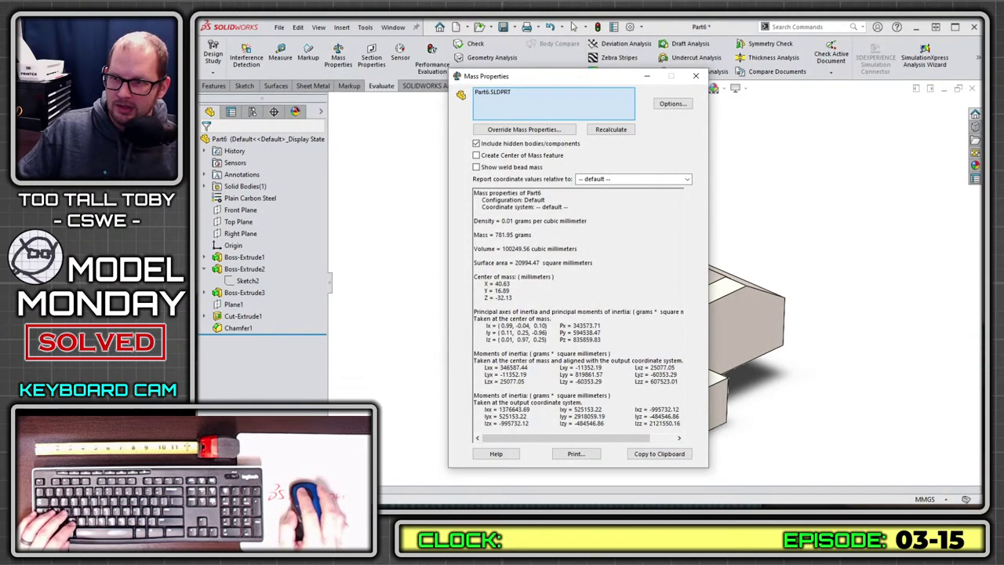
key(alt+Tab)
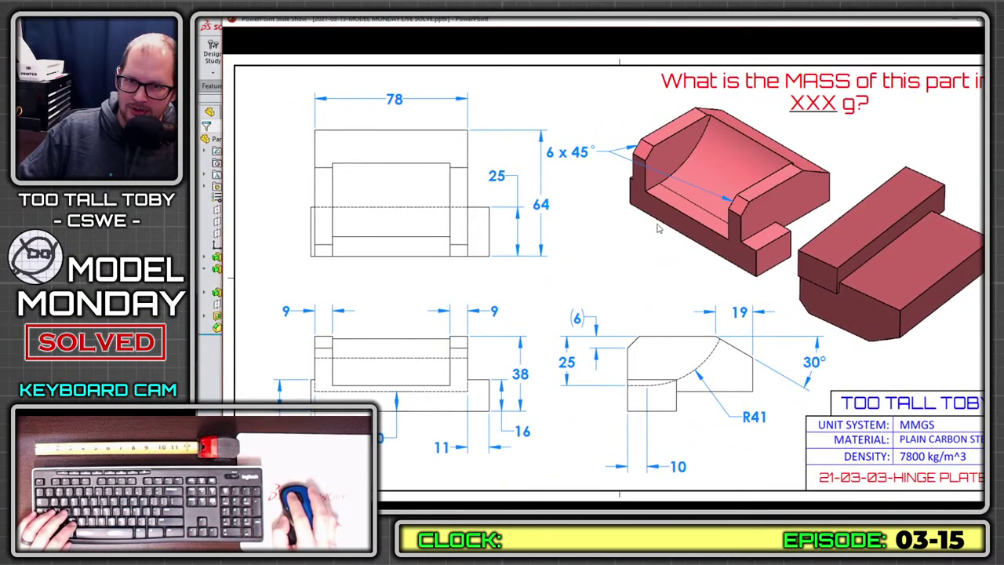
- Reveal the 782 g answer and step through the Season 3, guest and thank-you slides
click(619, 265)
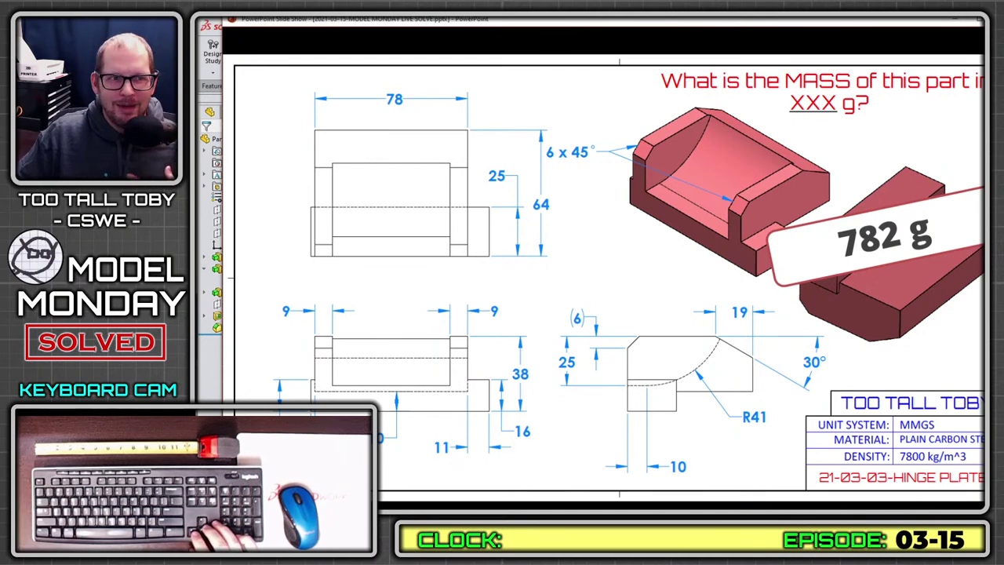
key(Right)
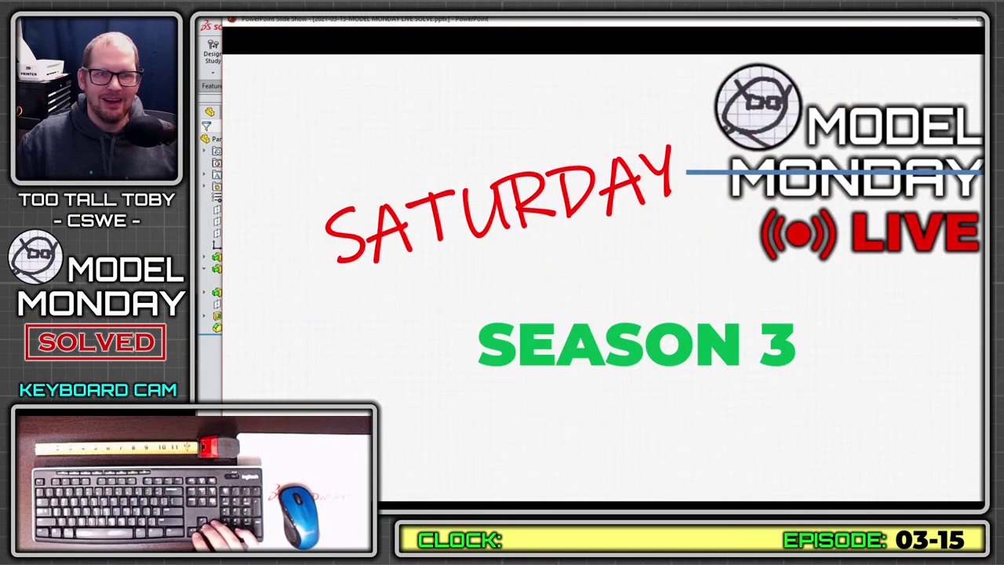
key(Right)
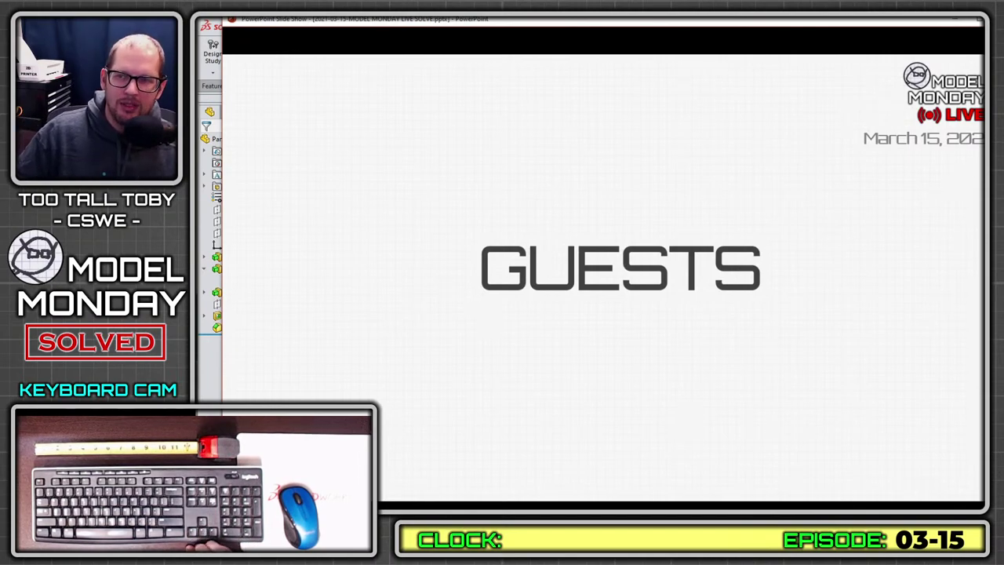
key(Right)
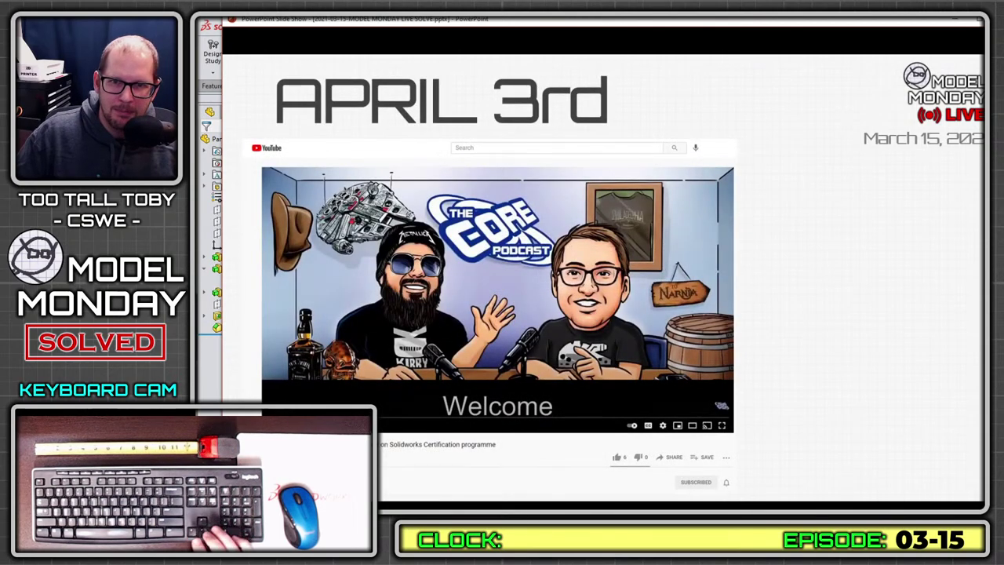
key(Right)
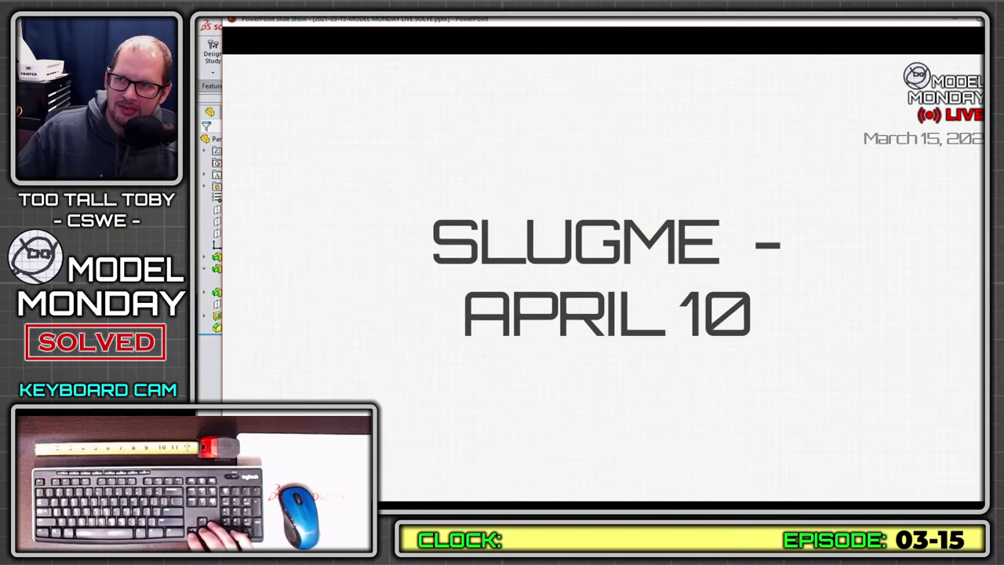
key(Right)
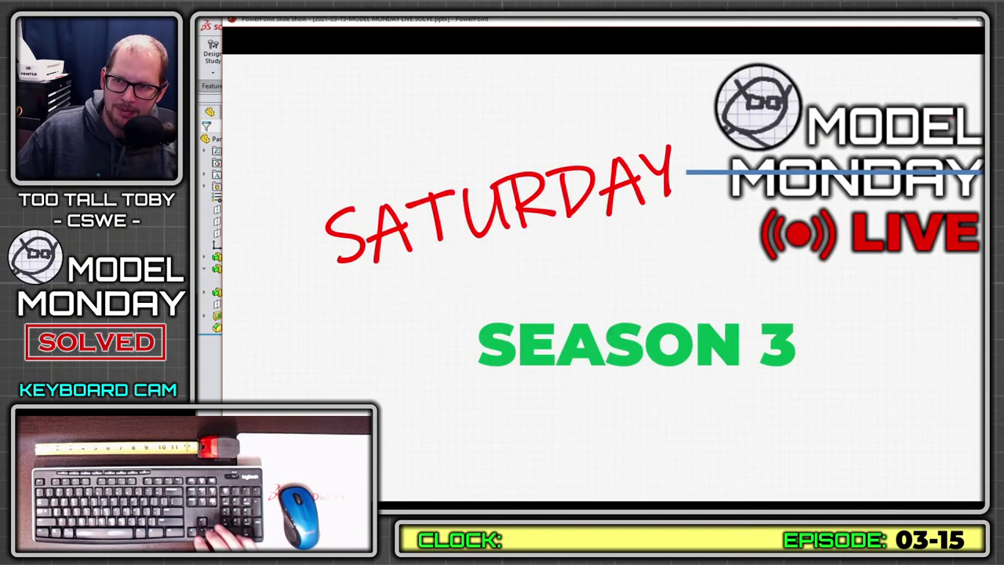
key(Left)
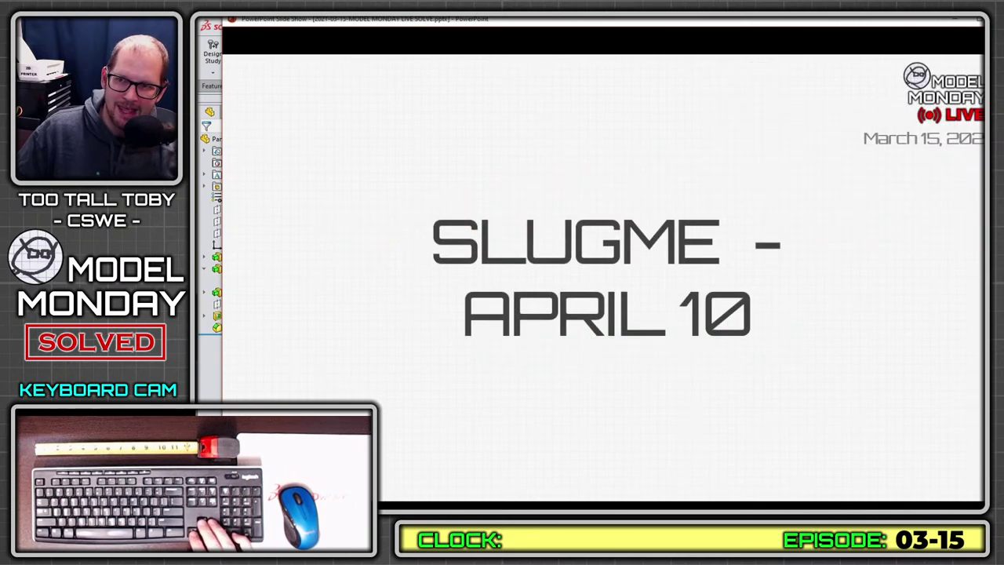
key(Right)
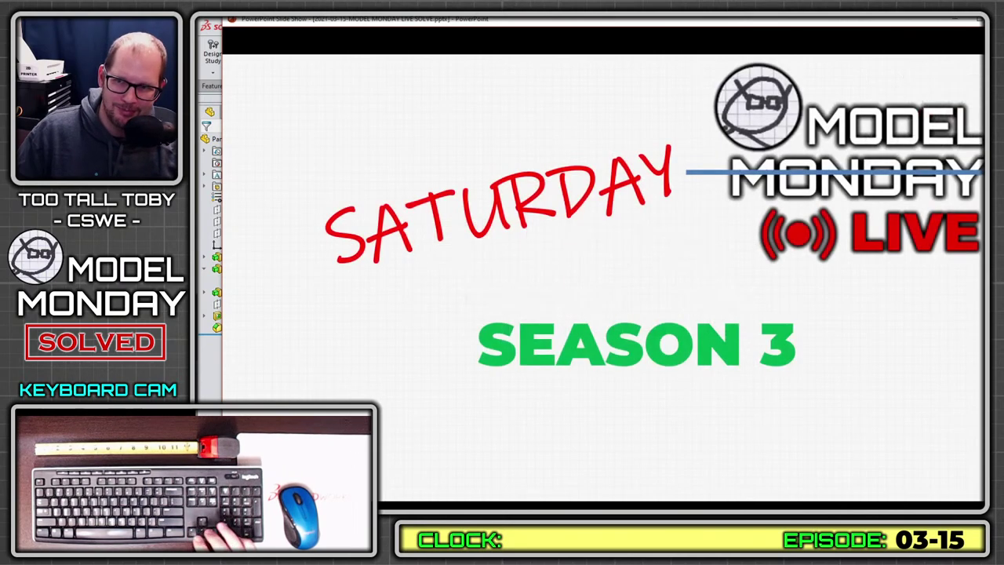
key(Right)
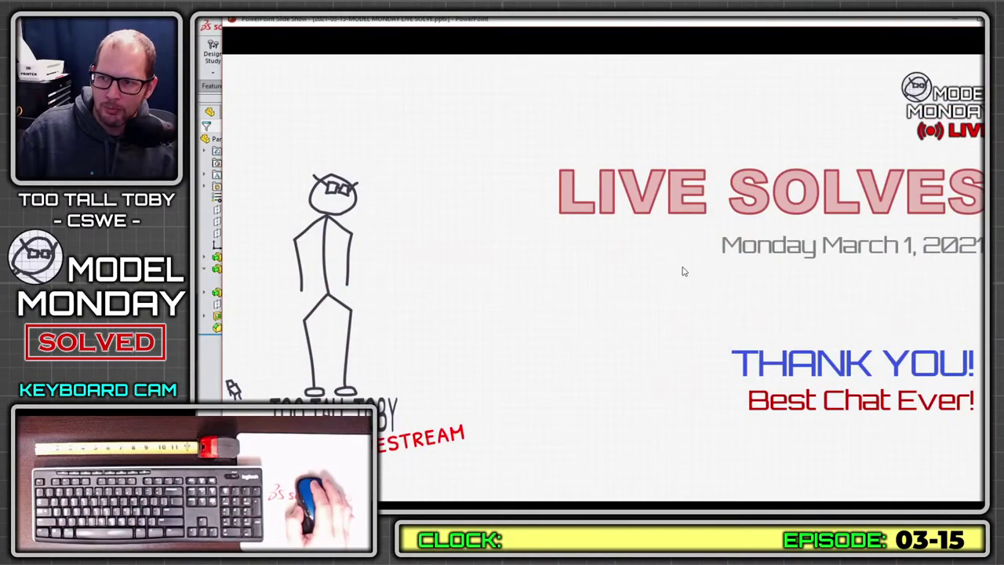
click(683, 272)
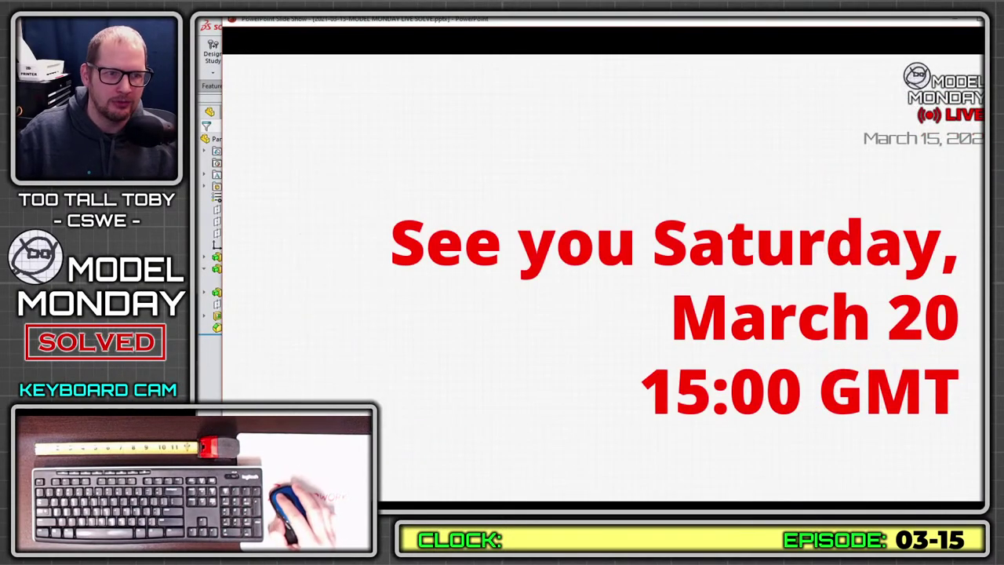